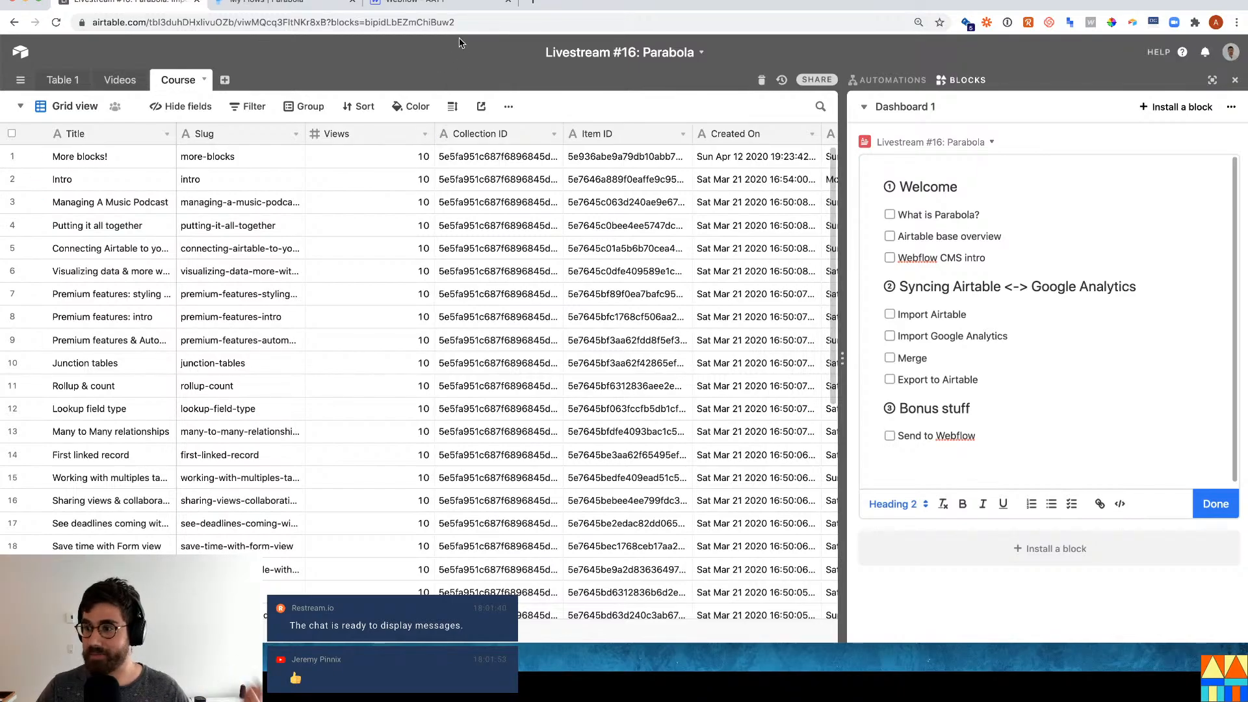
In Webflow, open the Essential Guide to Airtable template page showing the Intro to Views lesson.
{"action": "left_click", "coordinate": [431, 6]}
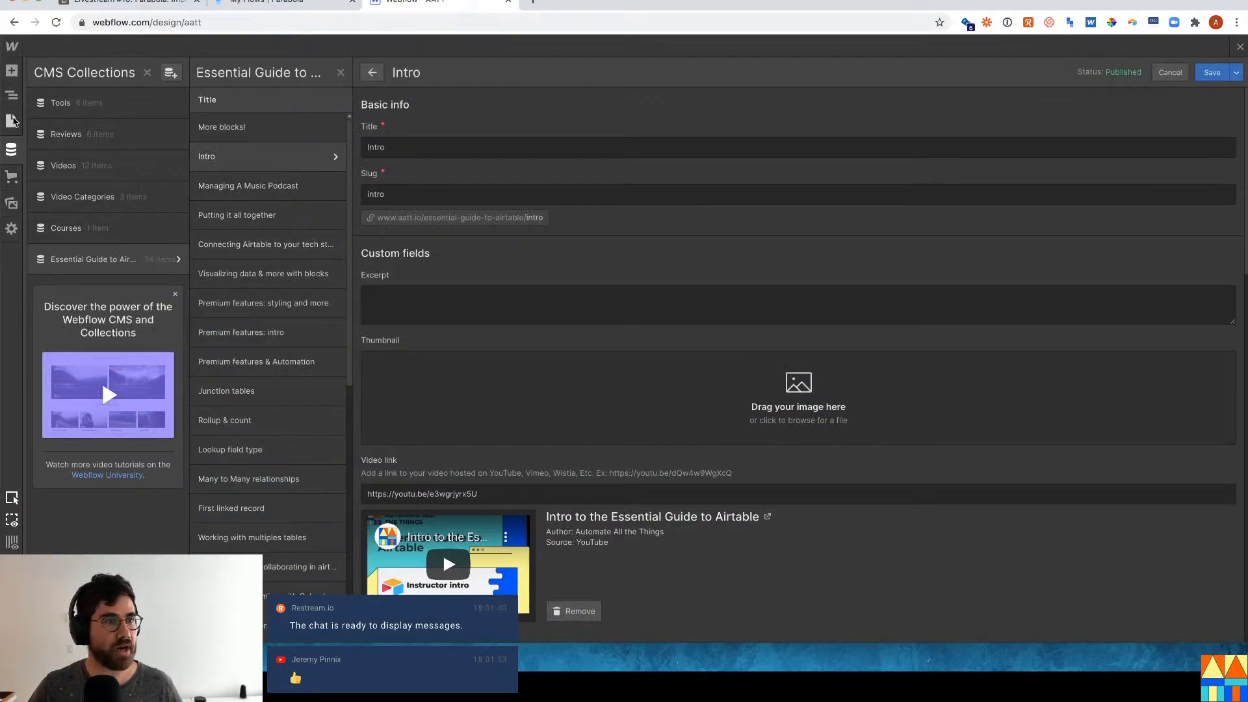
{"action": "left_click", "coordinate": [13, 121]}
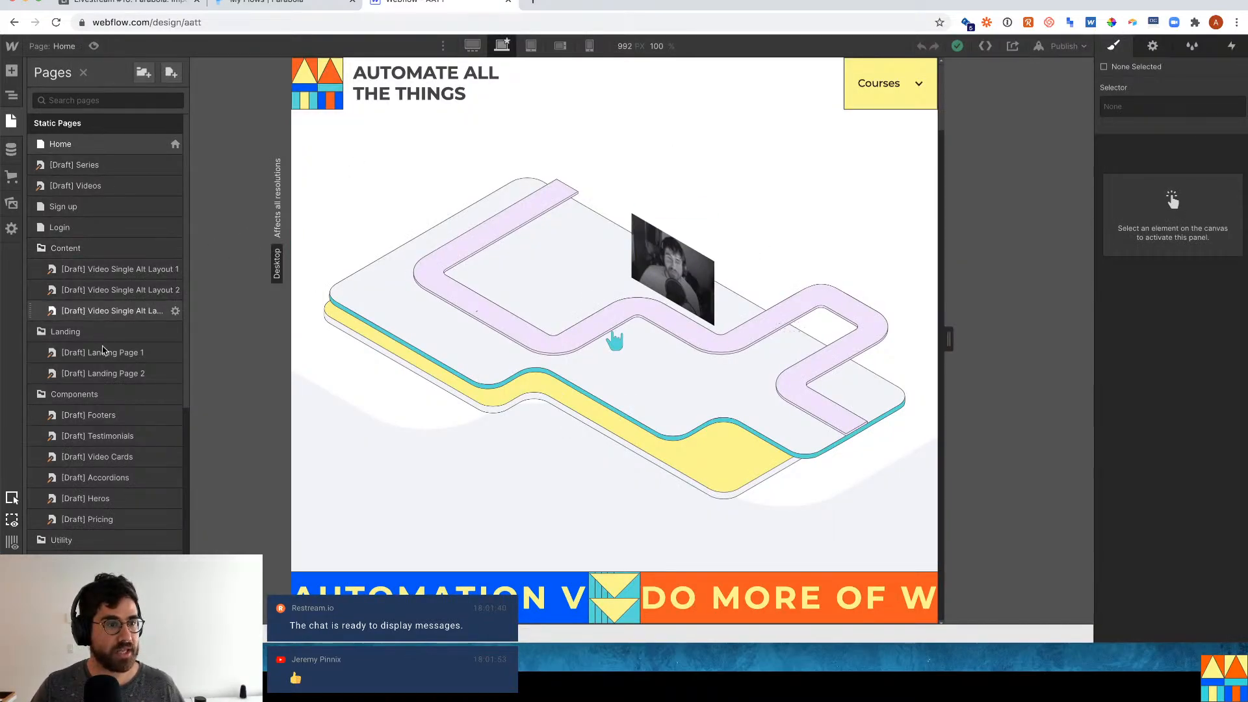
{"action": "scroll", "coordinate": [104, 338], "scroll_direction": "down", "scroll_amount": 10}
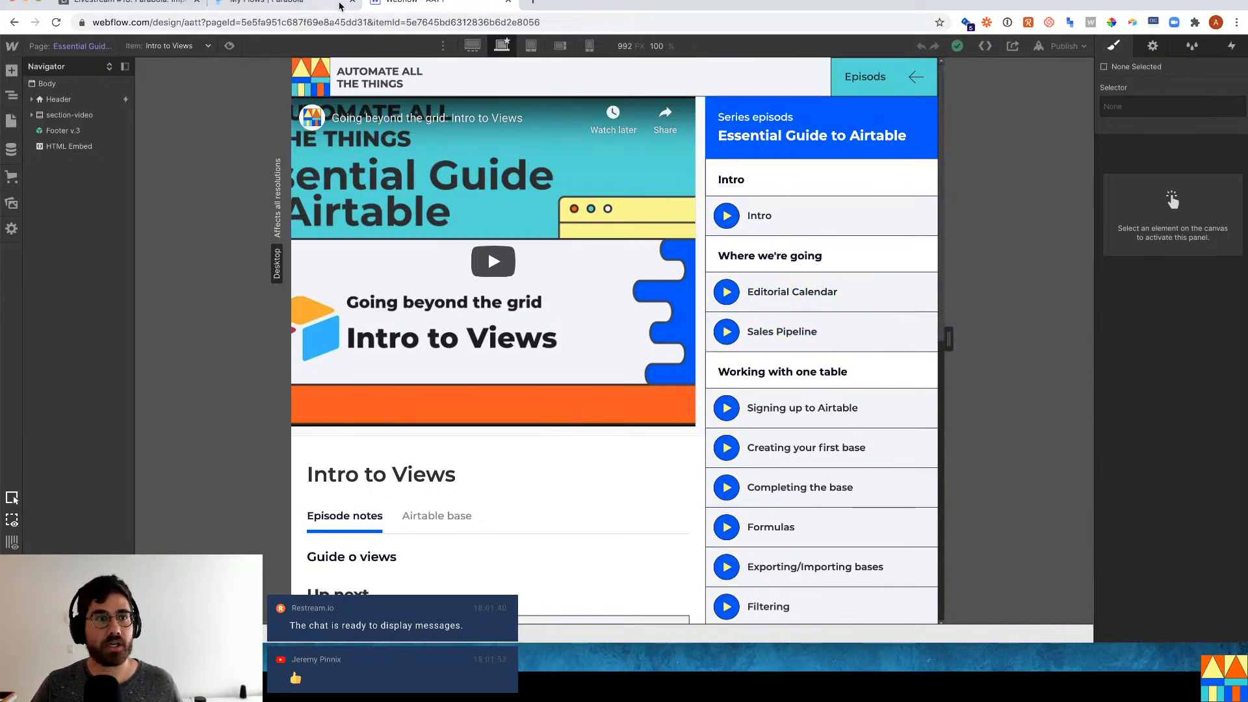
Return to the Course table of the Airtable base 'Livestream #16: Parabola'.
{"action": "left_click", "coordinate": [104, 2]}
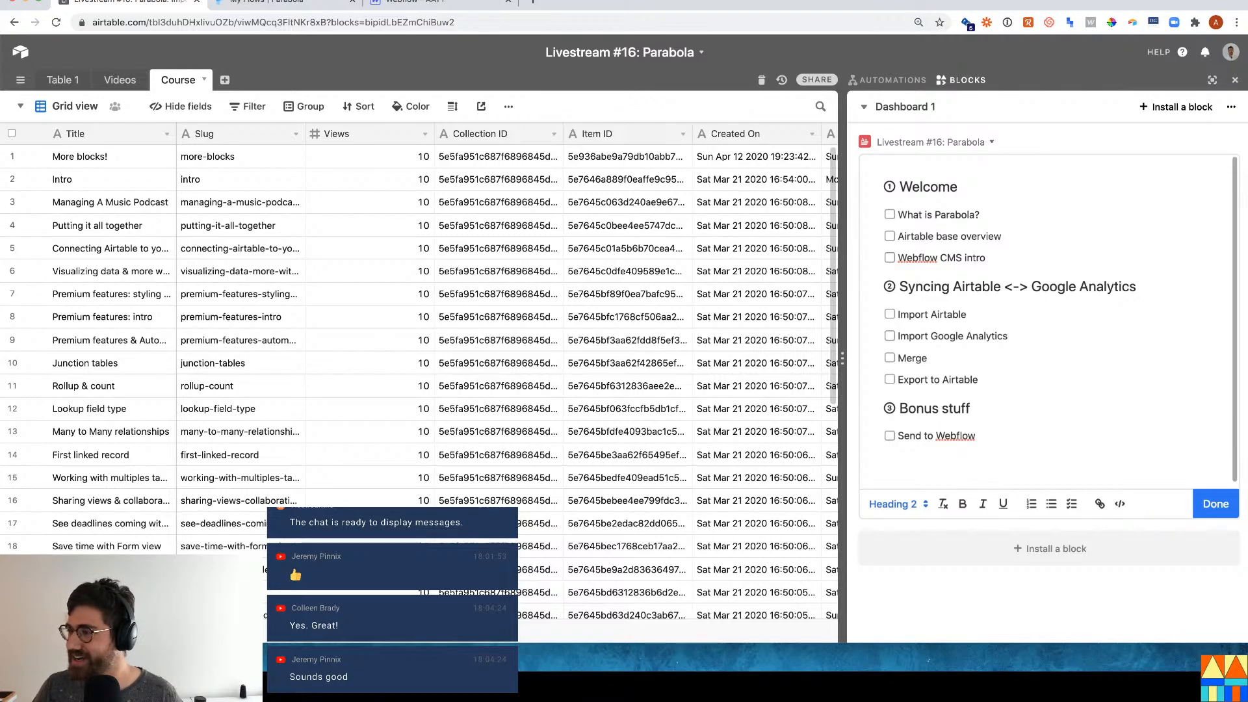
Tick the 'What is Parabola?' item in the dashboard agenda checklist.
{"action": "left_click", "coordinate": [898, 215]}
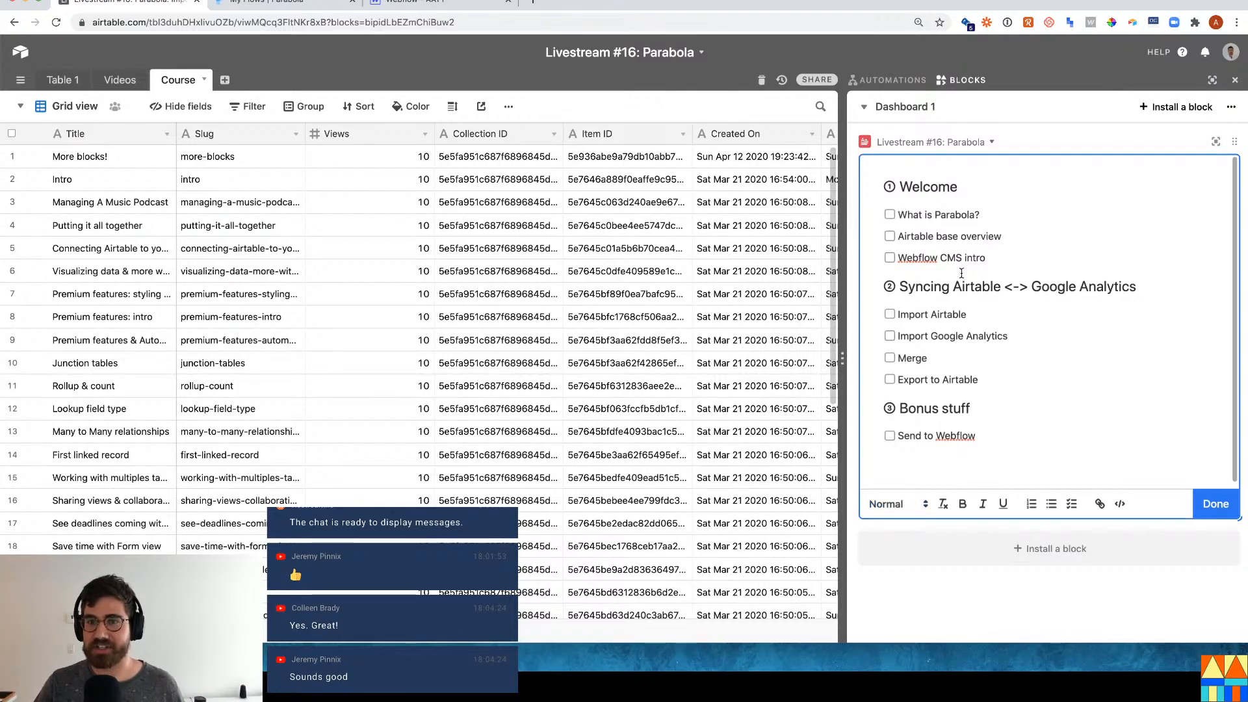
{"action": "left_click", "coordinate": [891, 216]}
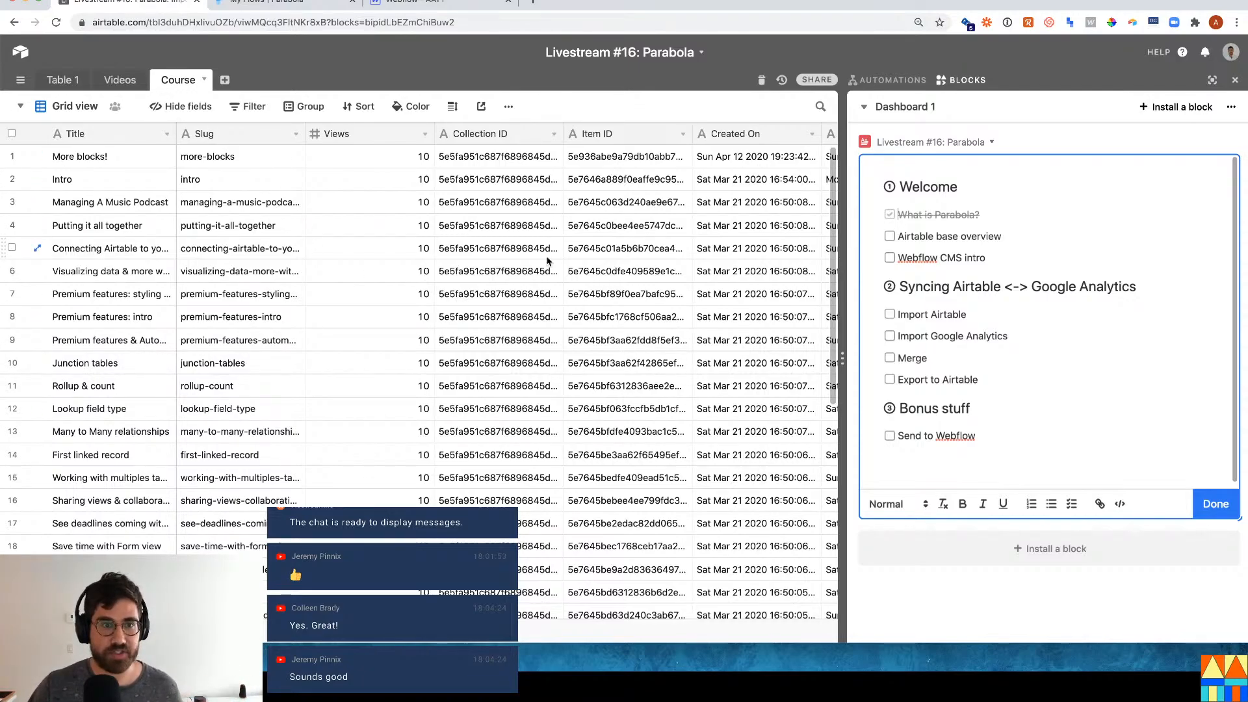
Clear all 34 values in the Views column.
{"action": "left_click", "coordinate": [421, 154]}
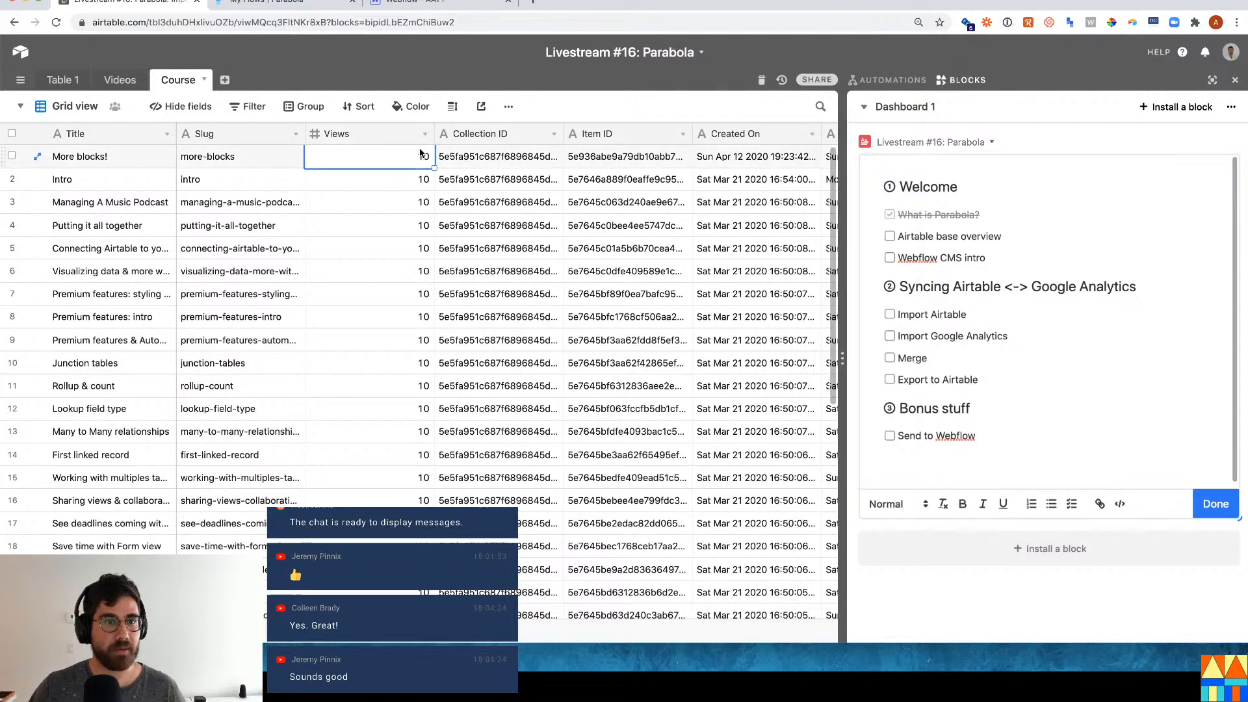
{"action": "key", "text": "super+shift+Down"}
{"action": "key", "text": "BackSpace"}
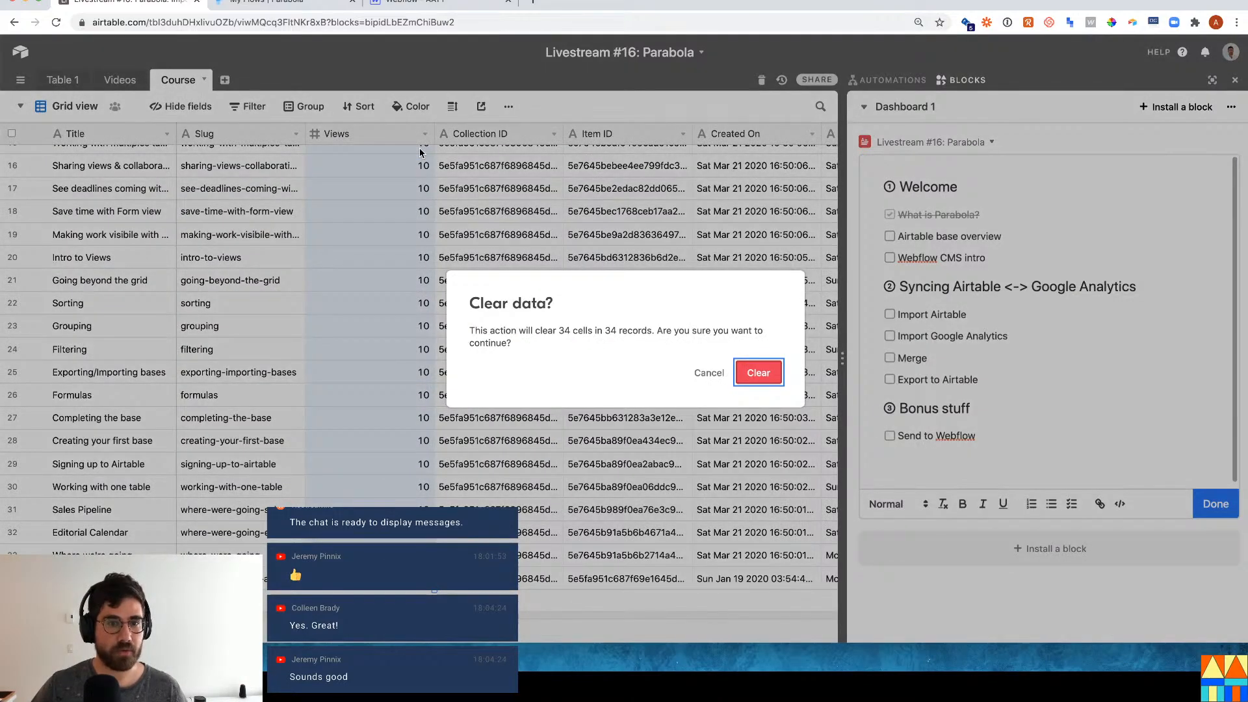
{"action": "key", "text": "Return"}
{"action": "key", "text": "Down"}
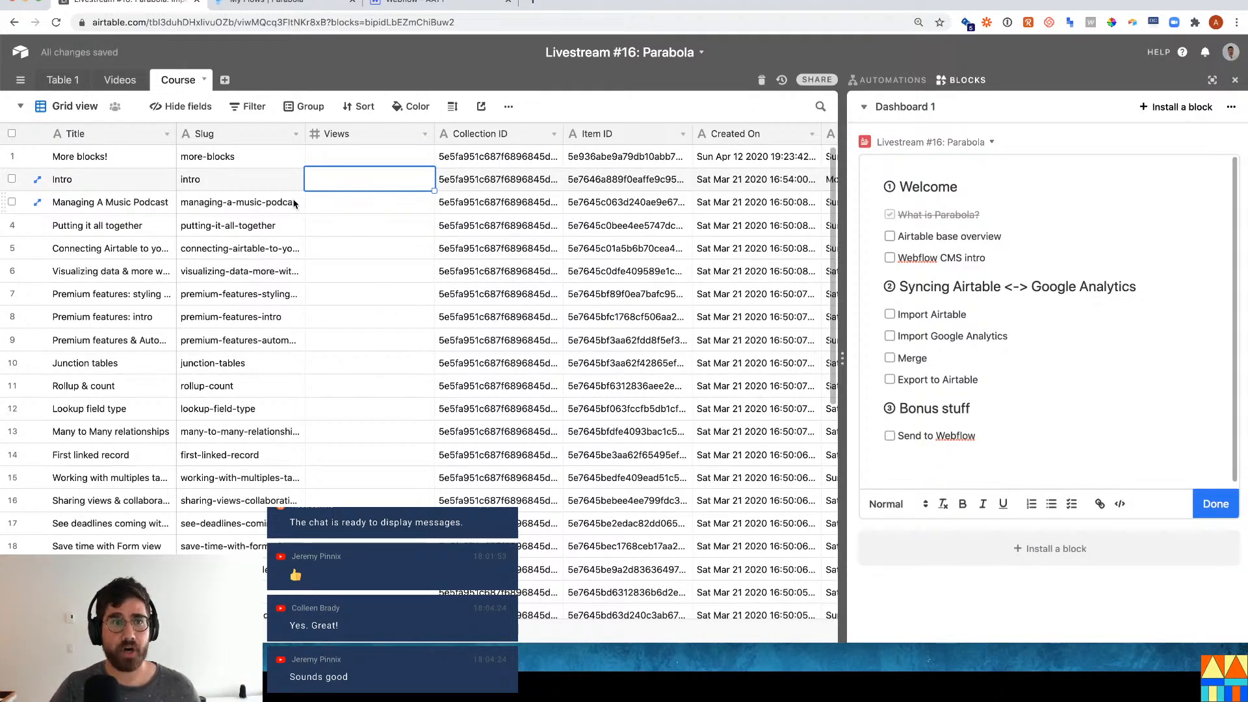
Enter 10 as the Views value for the More blocks! lesson.
{"action": "left_click", "coordinate": [339, 140]}
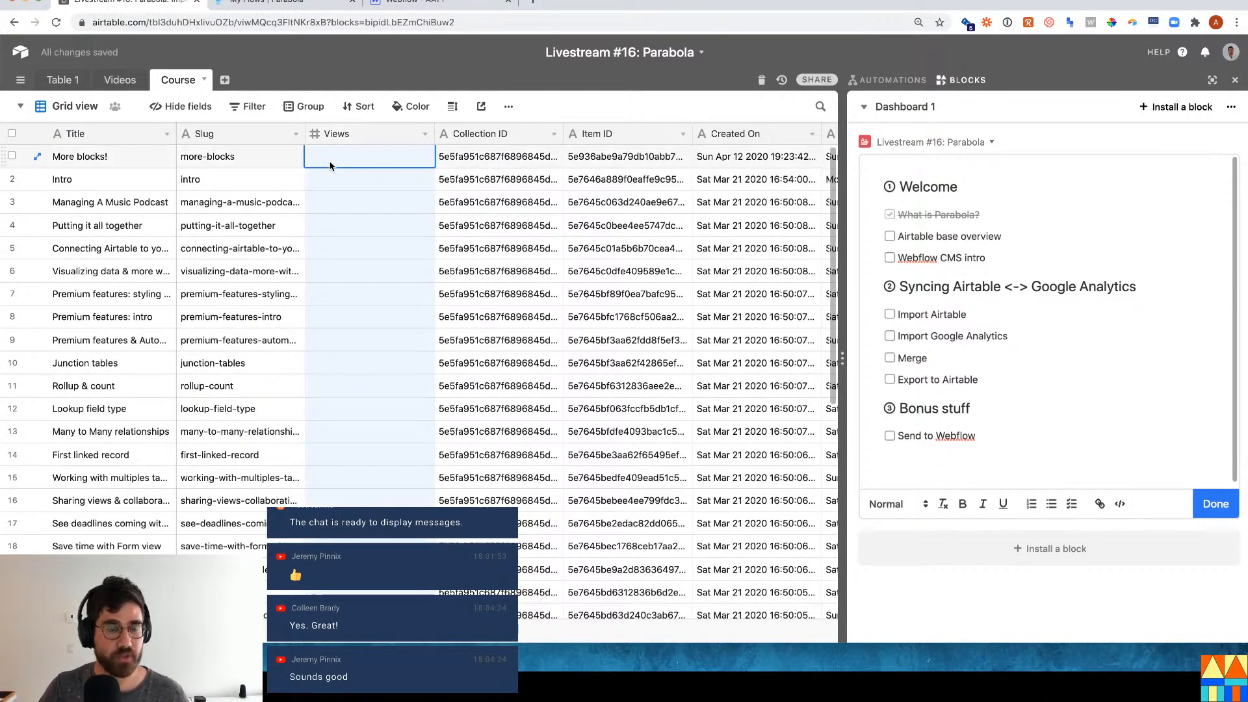
{"action": "left_click_drag", "start_coordinate": [330, 165], "coordinate": [311, 230]}
{"action": "type", "text": "10"}
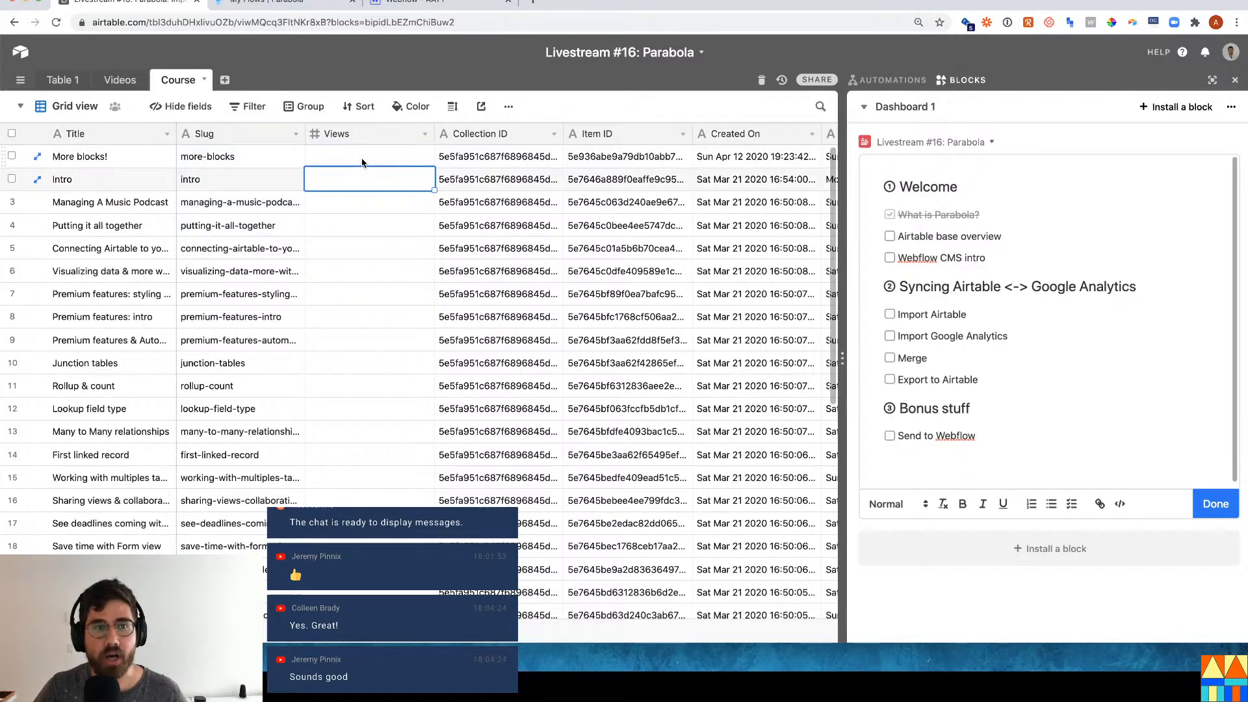
{"action": "key", "text": "Return"}
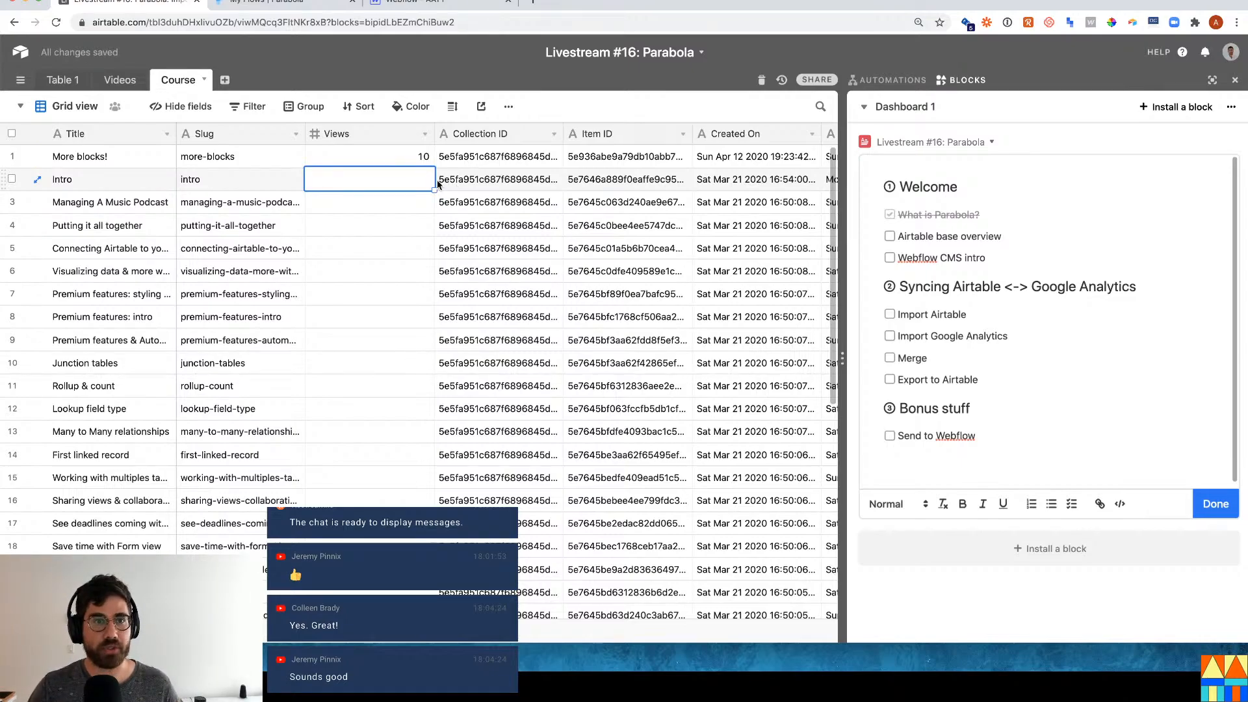
Highlight the first nine slugs and the Collection and Item IDs for review.
{"action": "left_click_drag", "start_coordinate": [254, 163], "coordinate": [286, 341]}
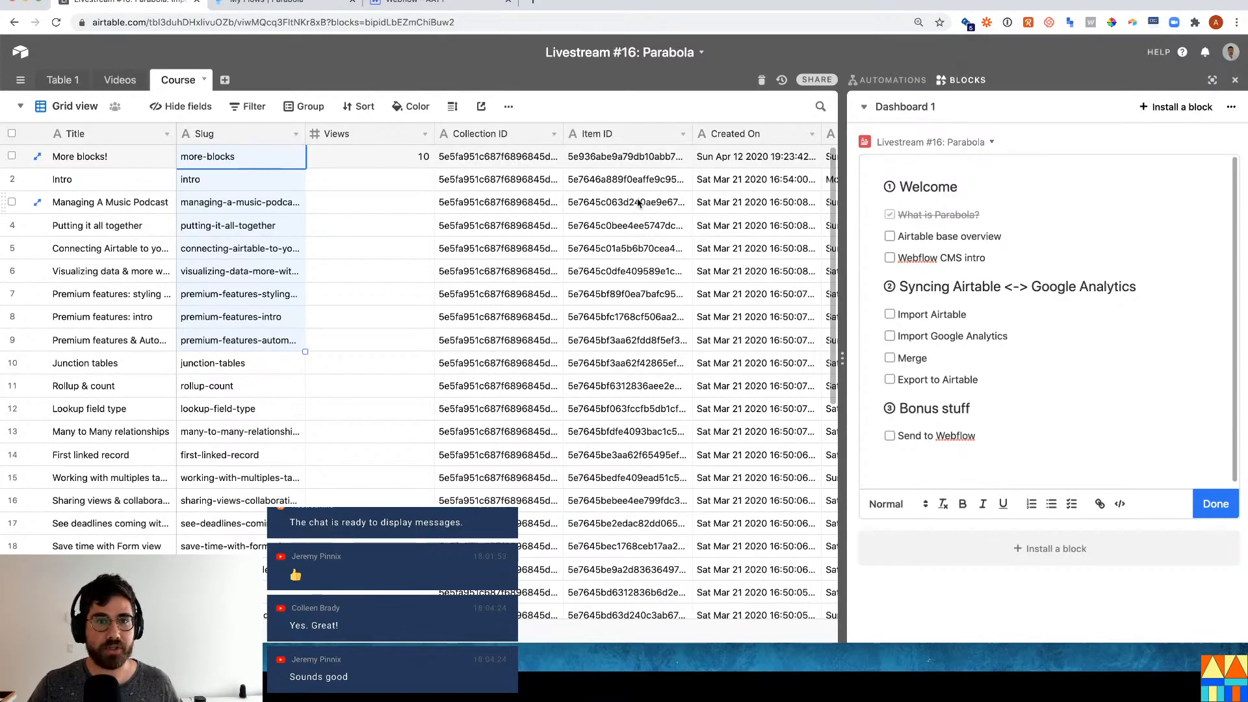
{"action": "left_click_drag", "start_coordinate": [515, 158], "coordinate": [611, 223]}
{"action": "left_click", "coordinate": [624, 248]}
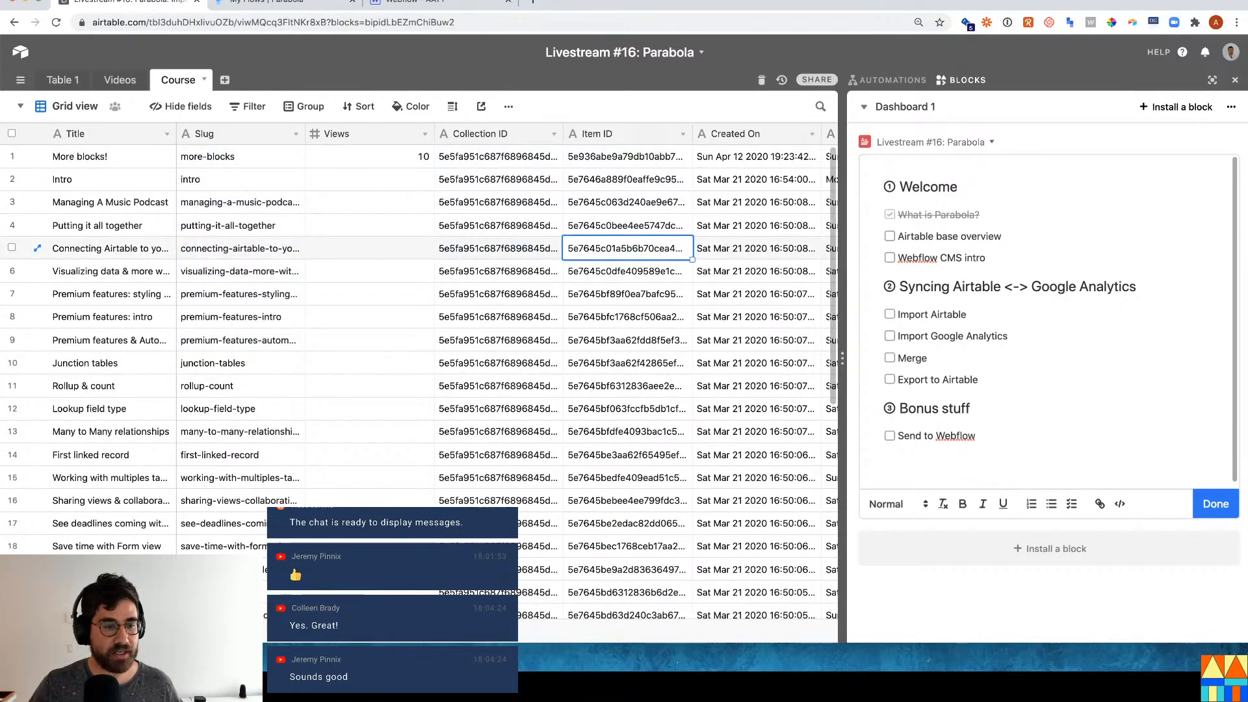
Scroll across the Course fields and back, pointing out the Visualizing data record's slug.
{"action": "scroll", "coordinate": [492, 373], "scroll_direction": "right", "scroll_amount": 10}
{"action": "scroll", "coordinate": [492, 373], "scroll_direction": "right", "scroll_amount": 6}
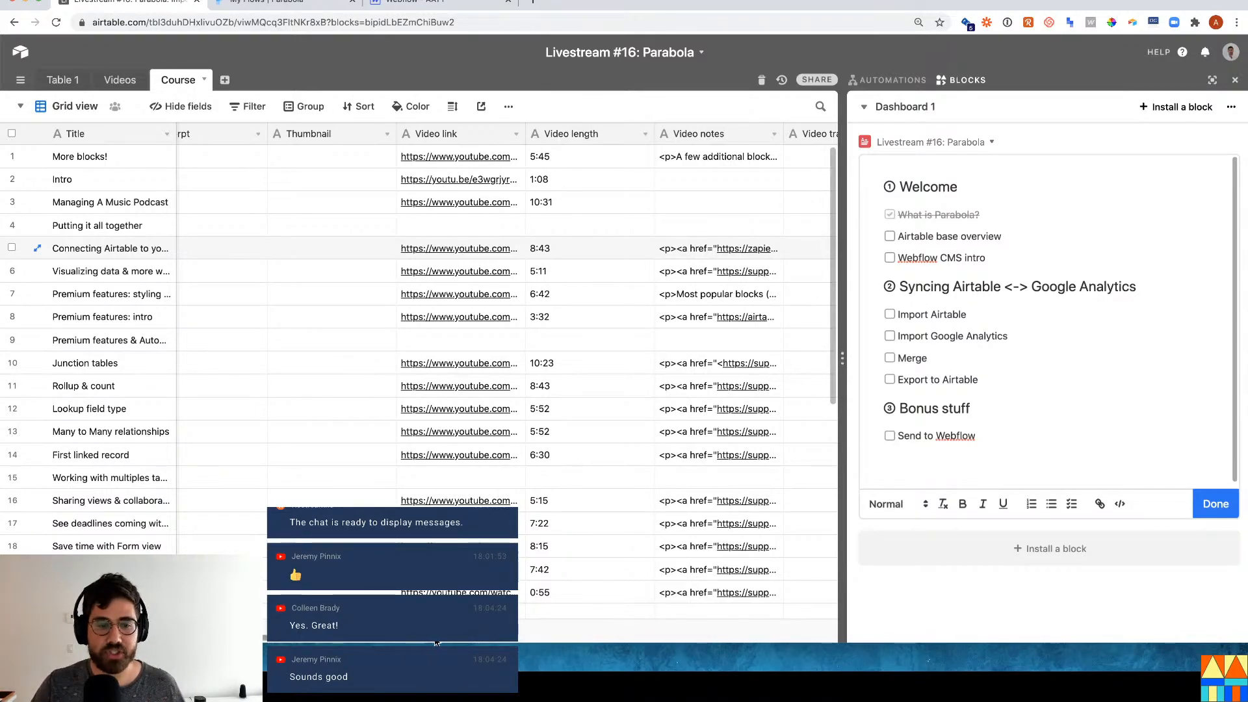
{"action": "left_click_drag", "start_coordinate": [435, 640], "coordinate": [581, 635]}
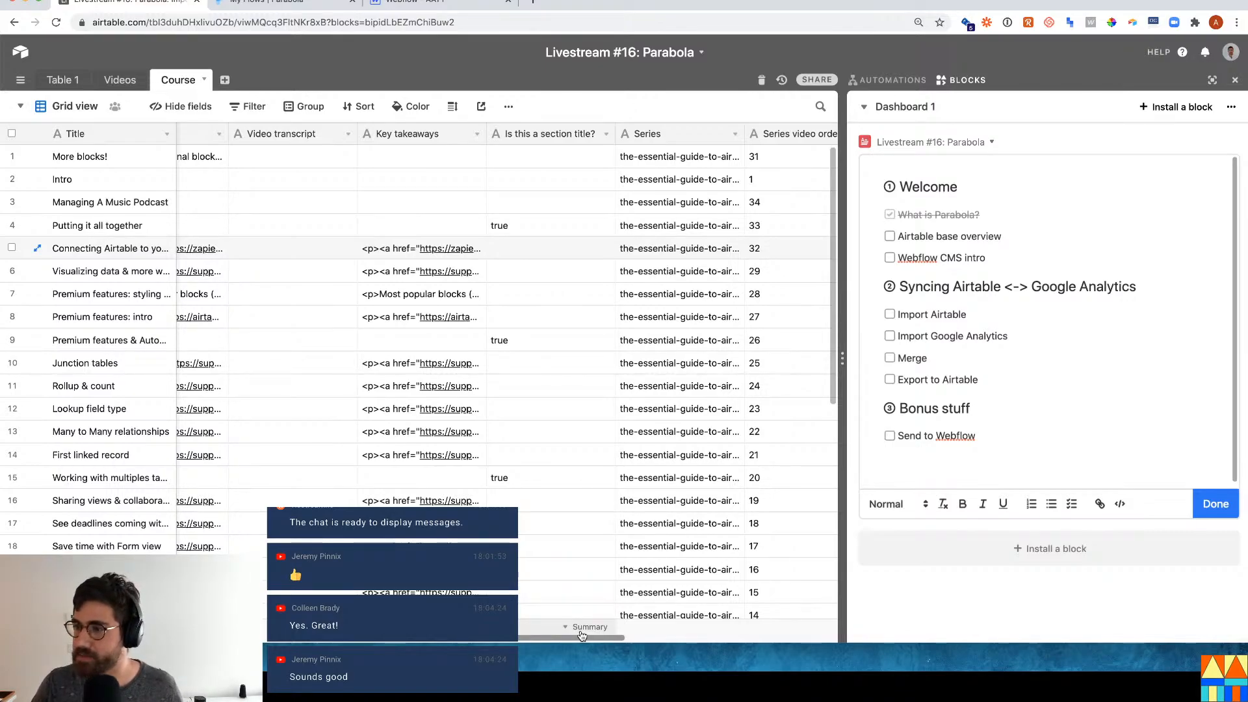
{"action": "left_click_drag", "start_coordinate": [582, 635], "coordinate": [589, 635]}
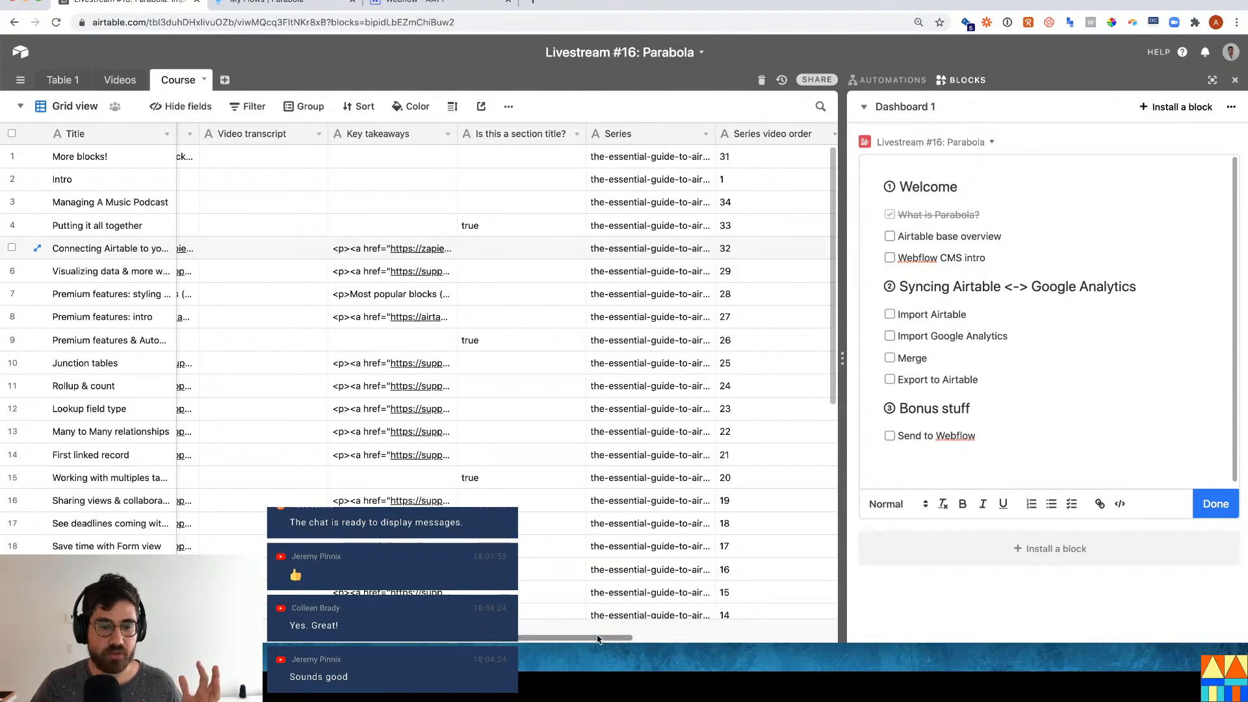
{"action": "left_click_drag", "start_coordinate": [595, 641], "coordinate": [305, 641]}
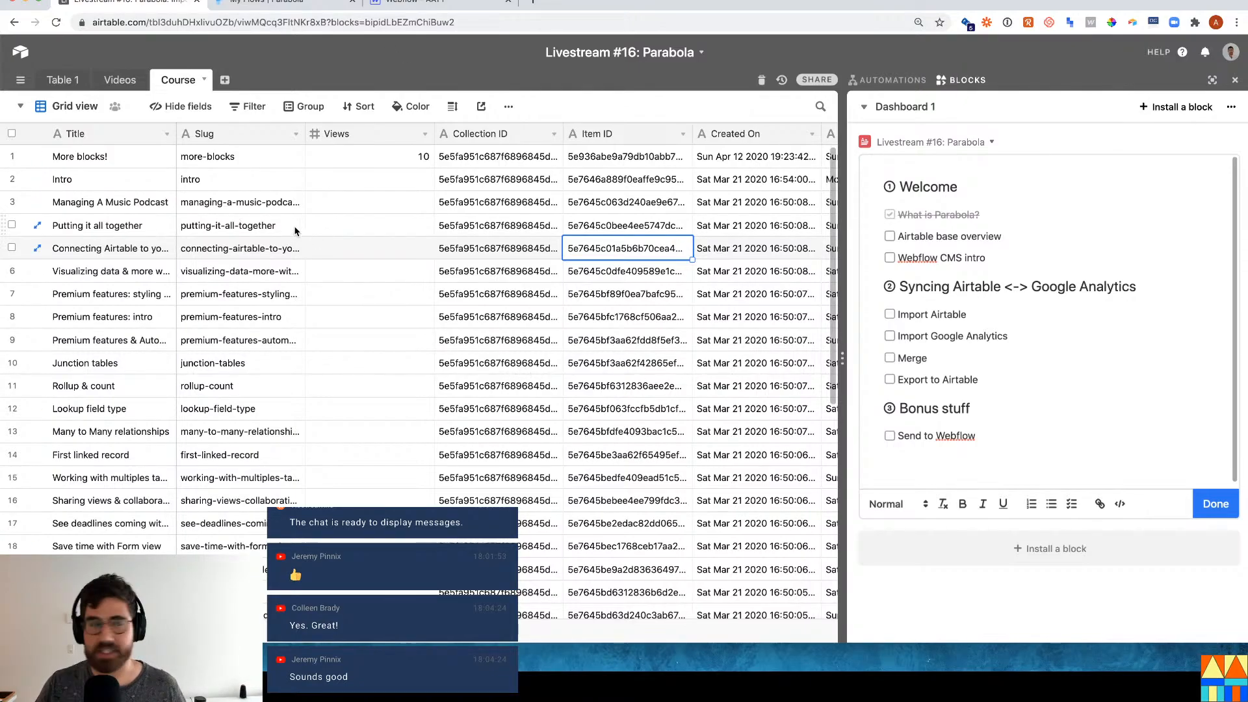
{"action": "left_click", "coordinate": [257, 276]}
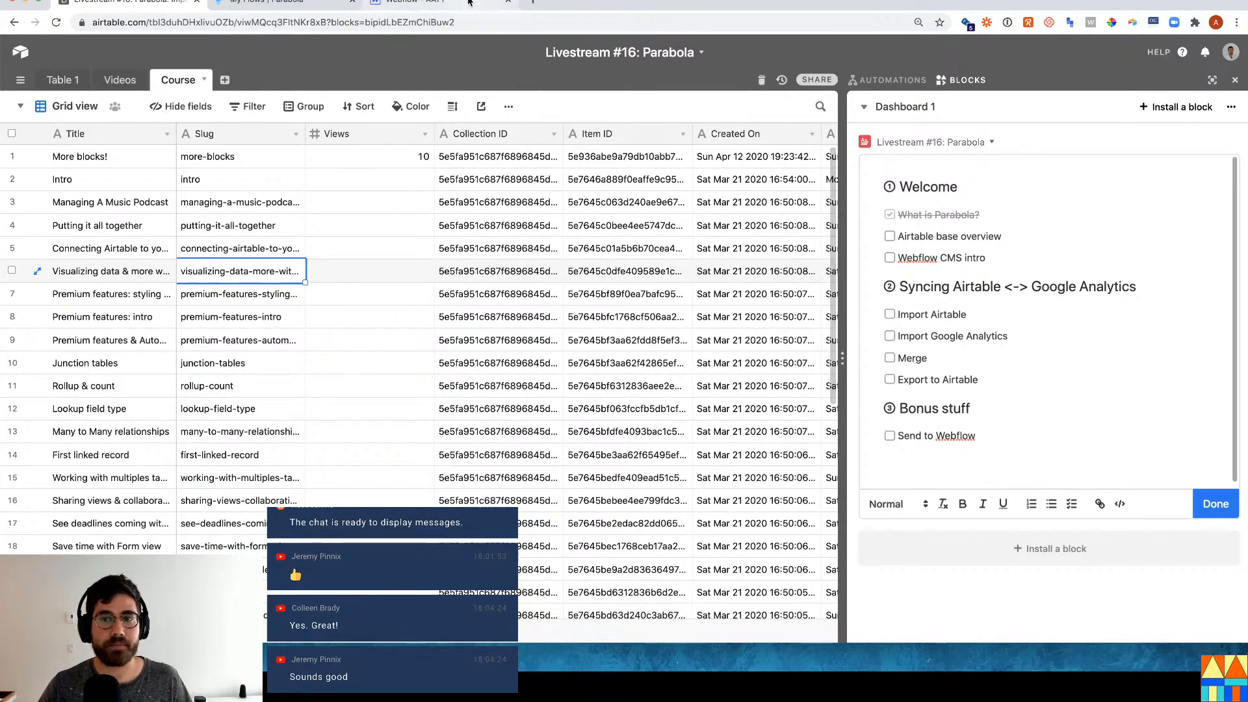
Tick 'Airtable base overview', then inspect the Intro item's 'intro' slug in the Webflow CMS.
{"action": "left_click", "coordinate": [889, 236]}
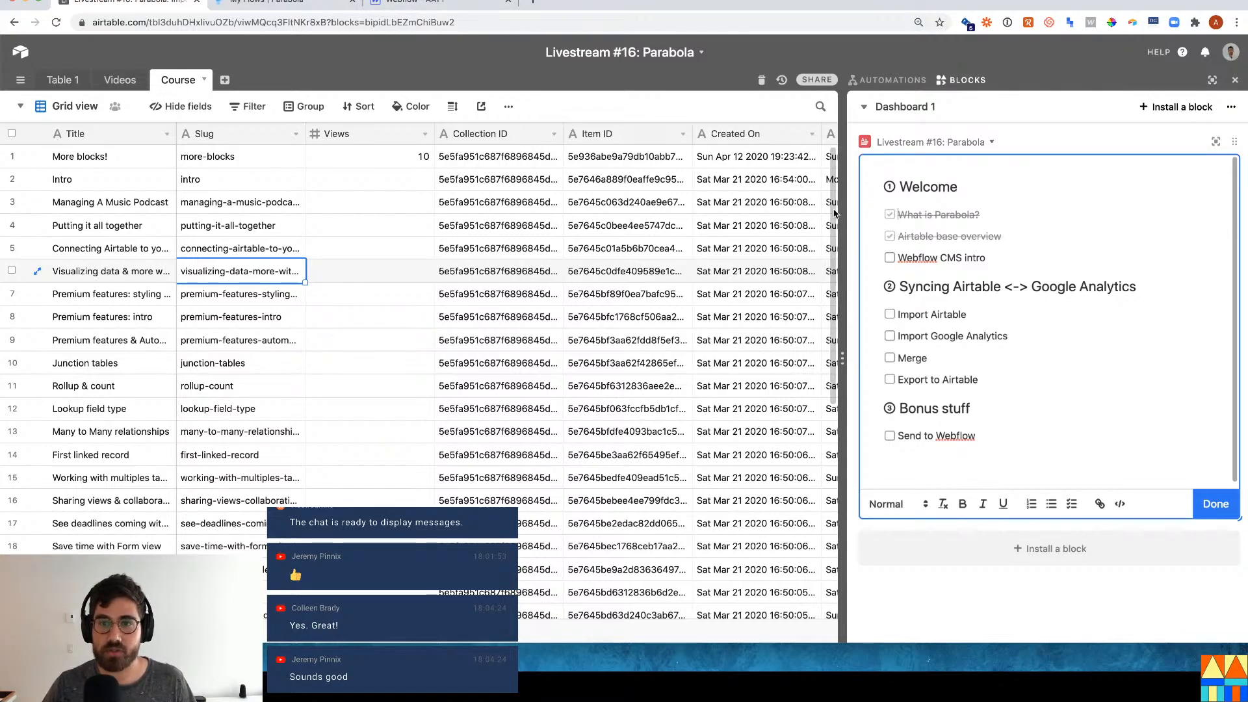
{"action": "left_click", "coordinate": [437, 8]}
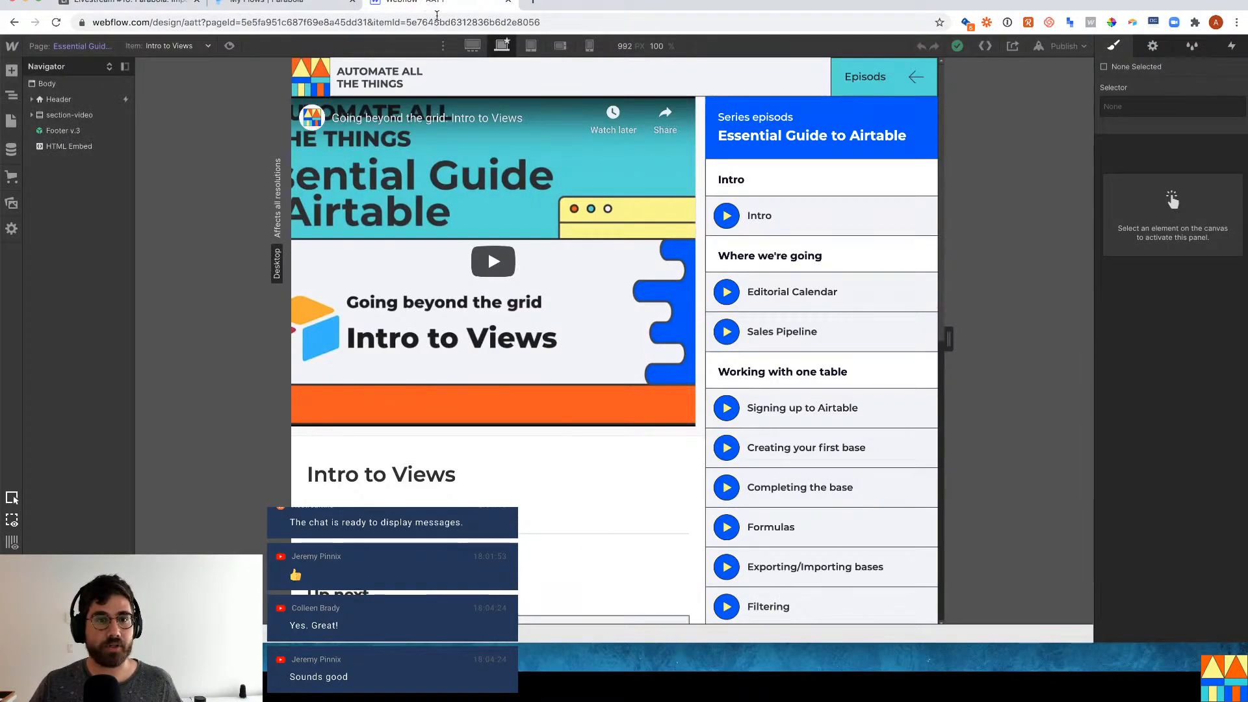
{"action": "left_click", "coordinate": [12, 149]}
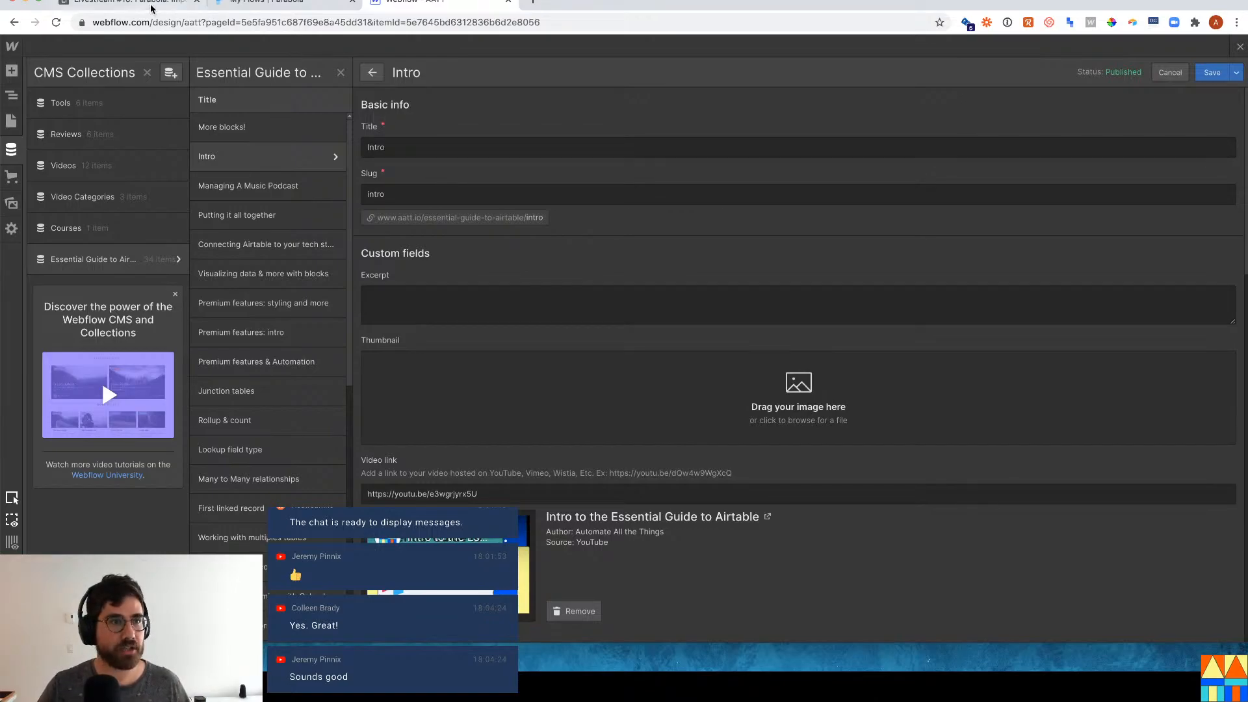
{"action": "left_click", "coordinate": [130, 3]}
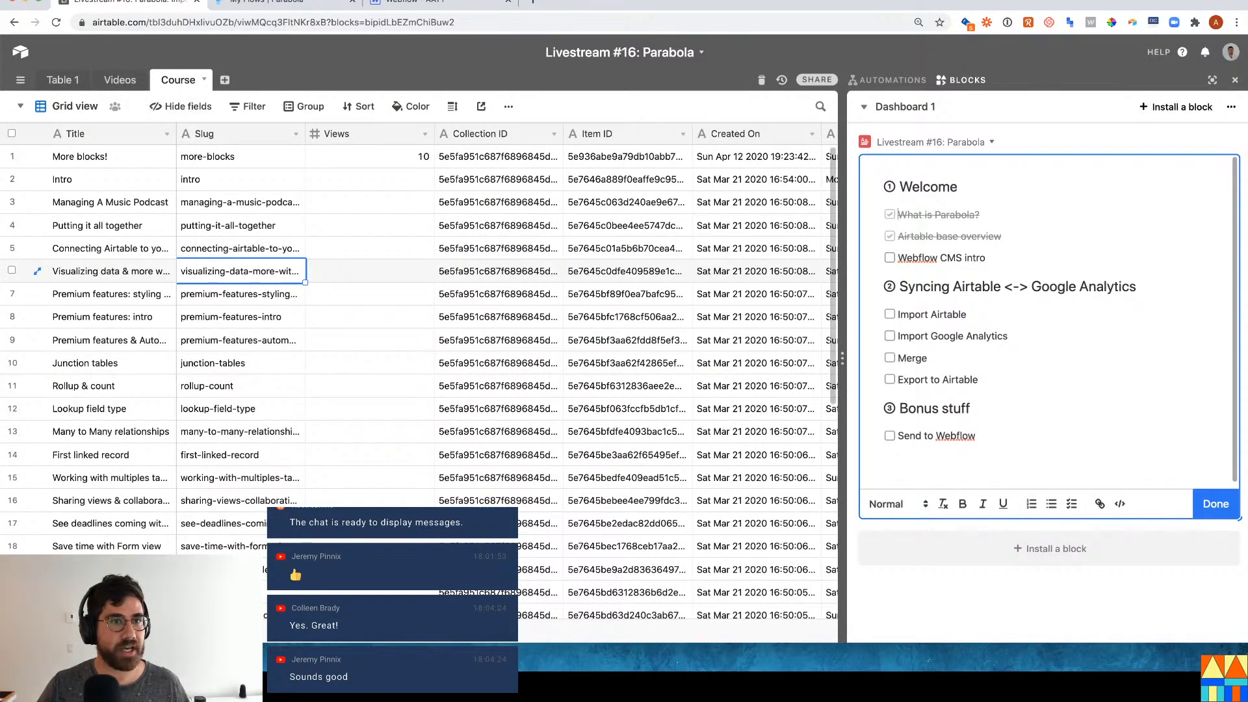
{"action": "left_click", "coordinate": [434, 3]}
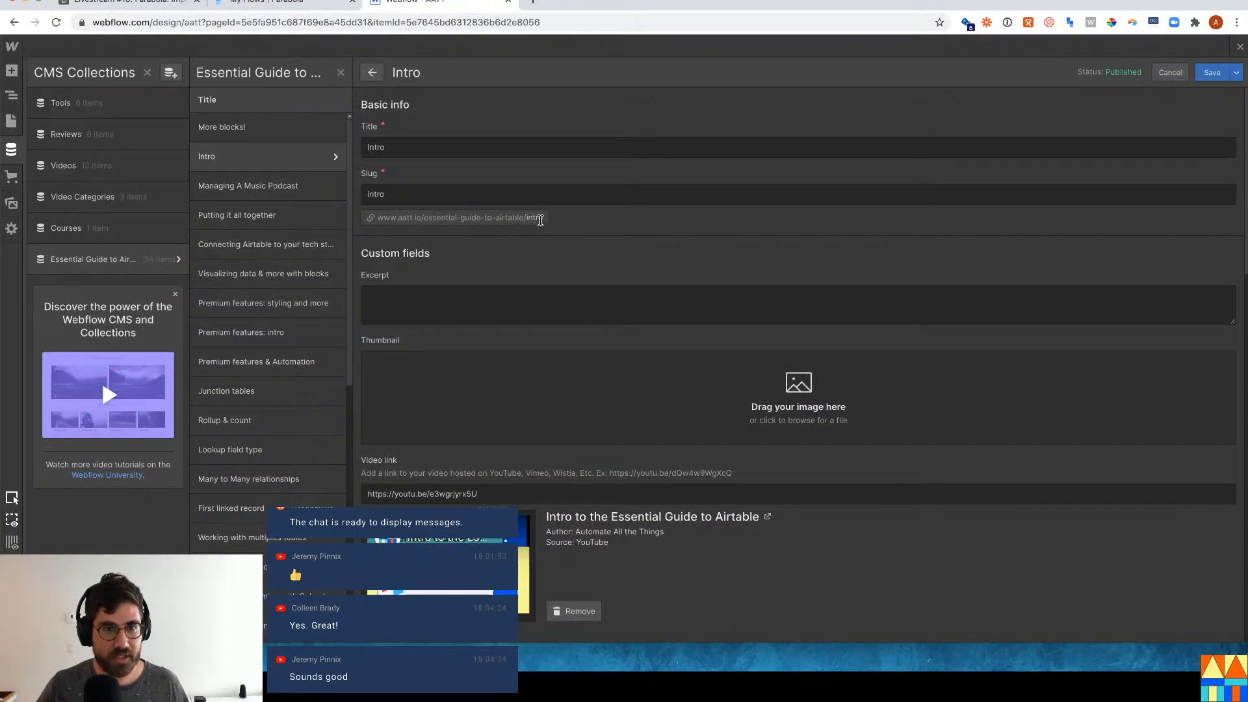
{"action": "left_click_drag", "start_coordinate": [540, 220], "coordinate": [526, 218]}
{"action": "left_click", "coordinate": [607, 233]}
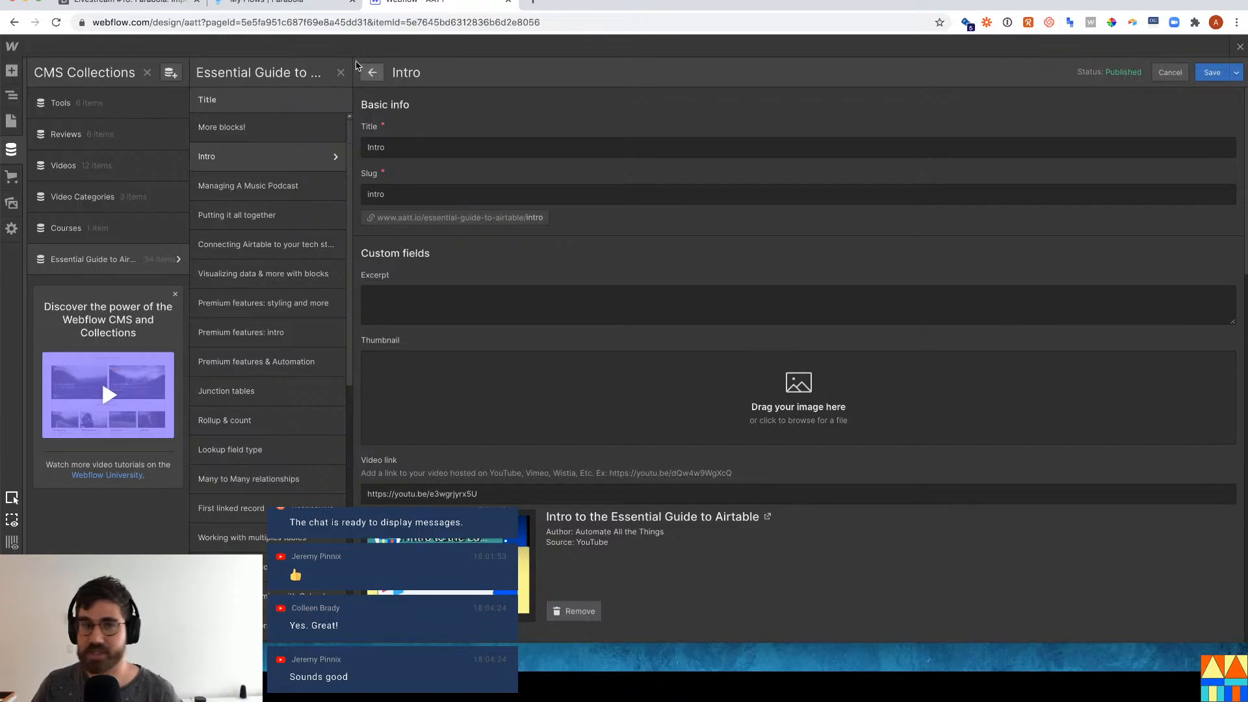
Tick 'Webflow CMS intro' in the Airtable checklist and open a new browser tab.
{"action": "left_click", "coordinate": [163, 2]}
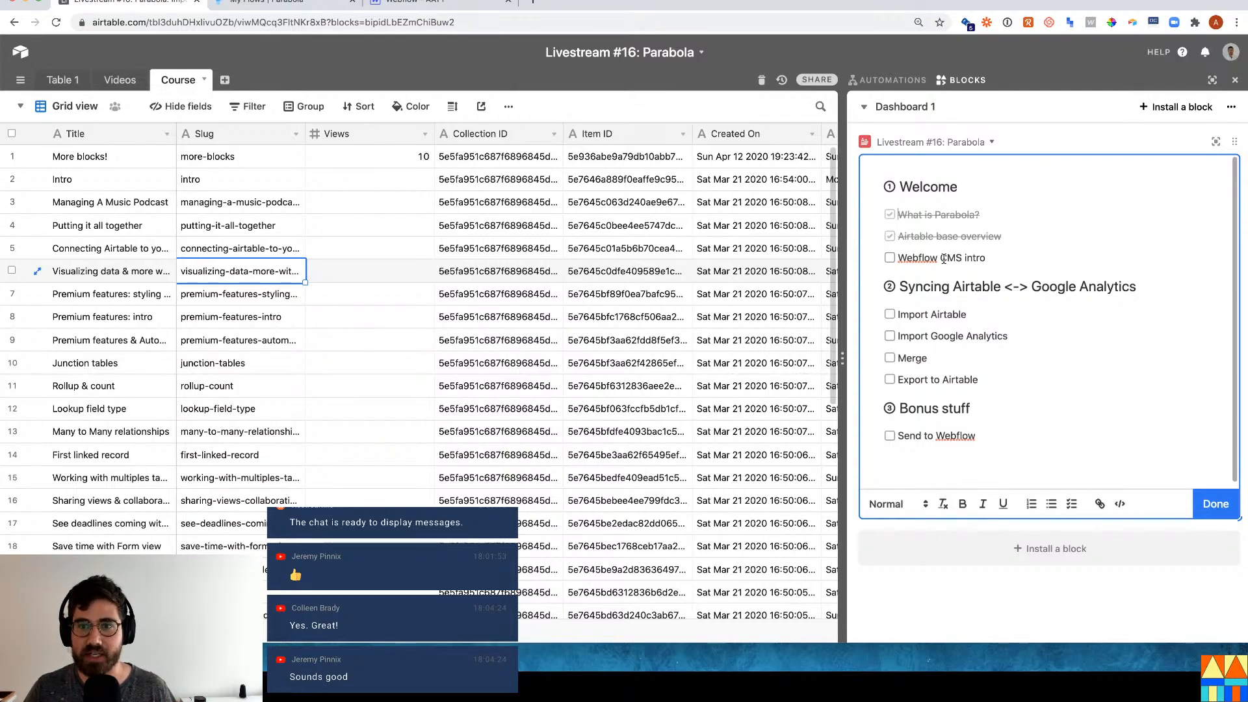
{"action": "left_click", "coordinate": [890, 259]}
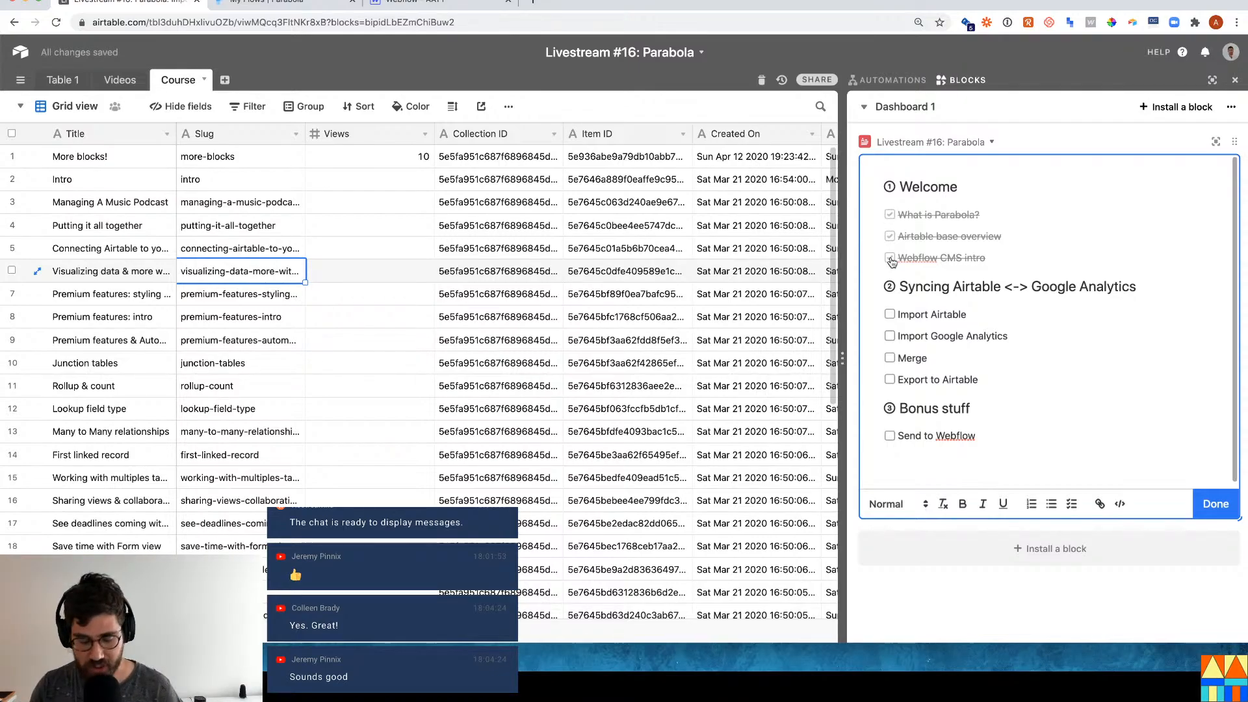
{"action": "key", "text": "super+t"}
Load Google Analytics and open the Behaviour > Site Content > All Pages report.
{"action": "type", "text": "analytics"}
{"action": "key", "text": "Return"}
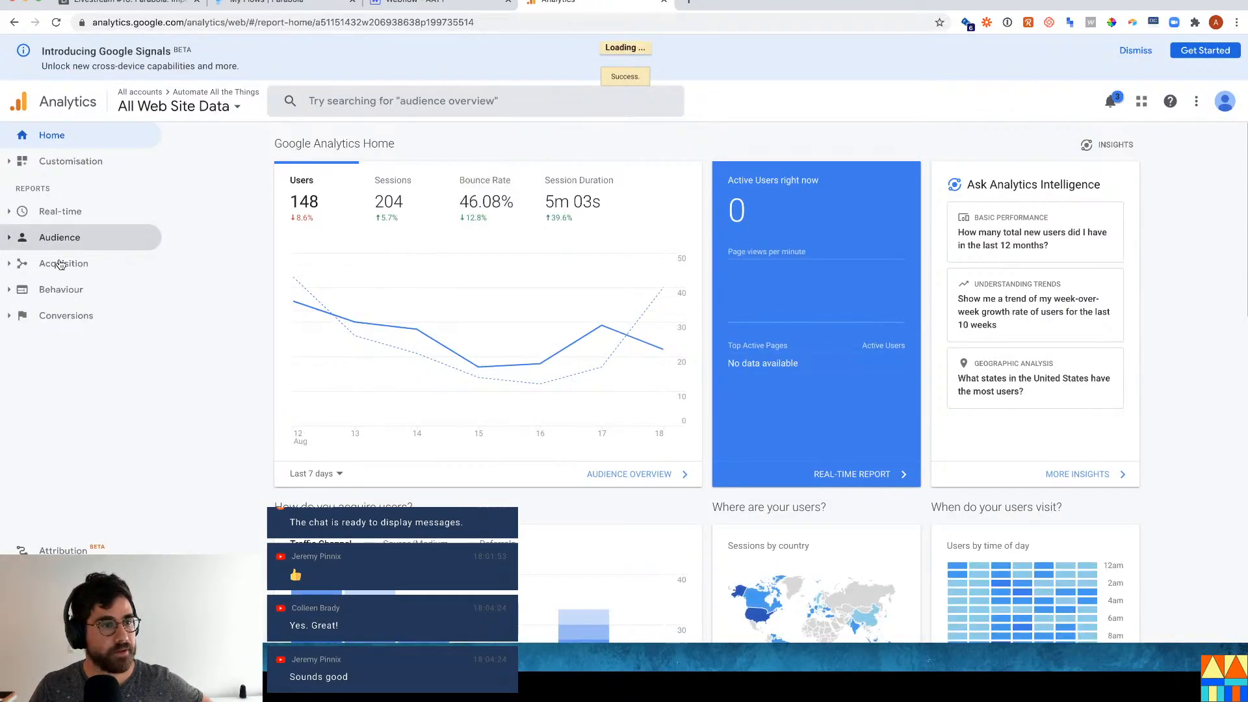
{"action": "left_click", "coordinate": [49, 293]}
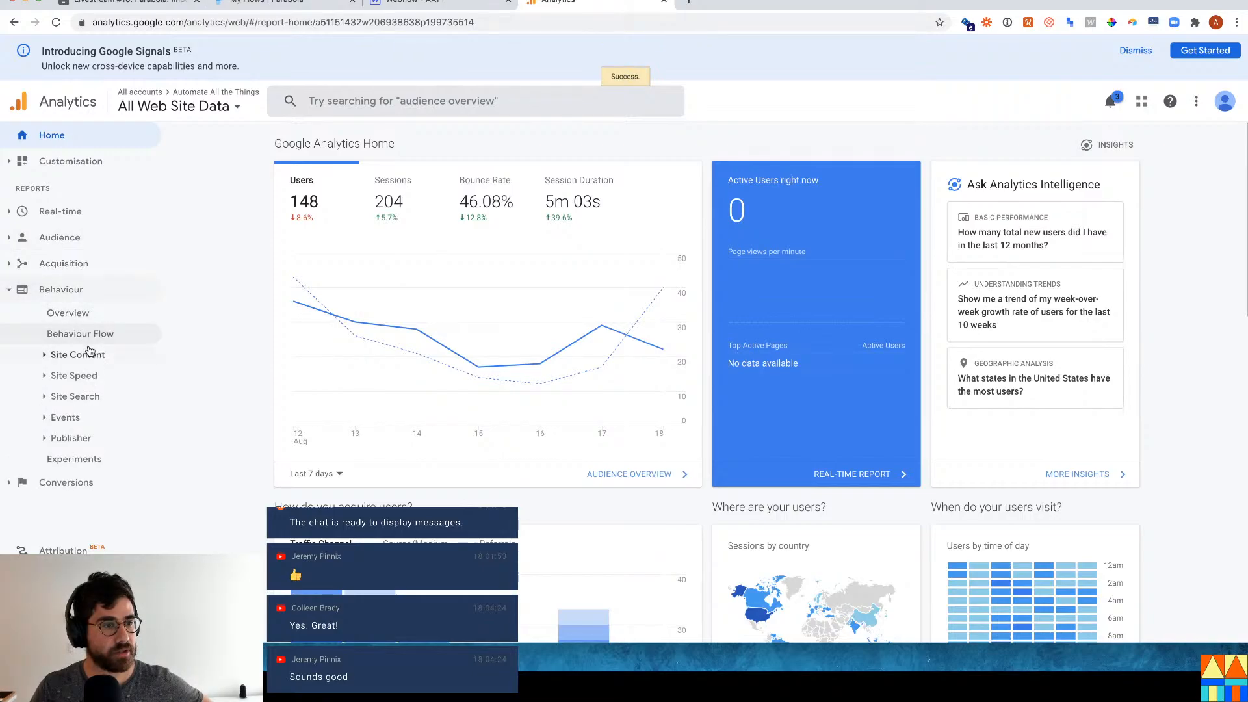
{"action": "left_click", "coordinate": [90, 351]}
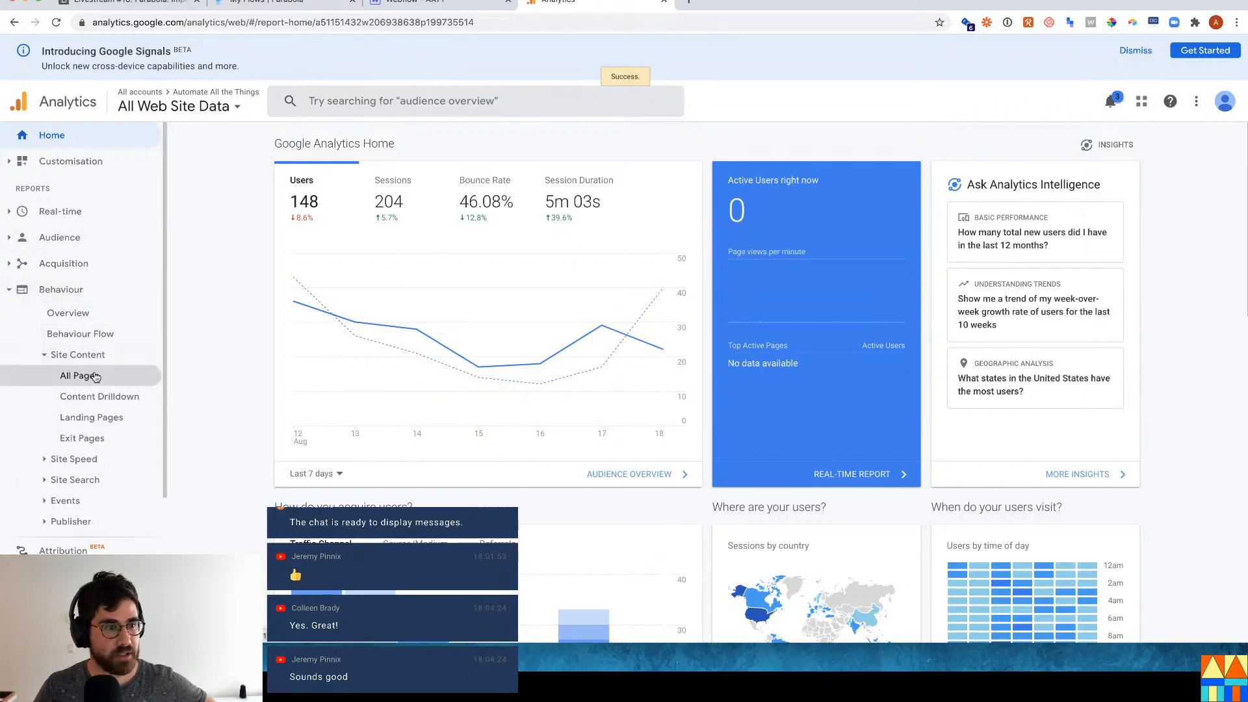
{"action": "left_click", "coordinate": [83, 375]}
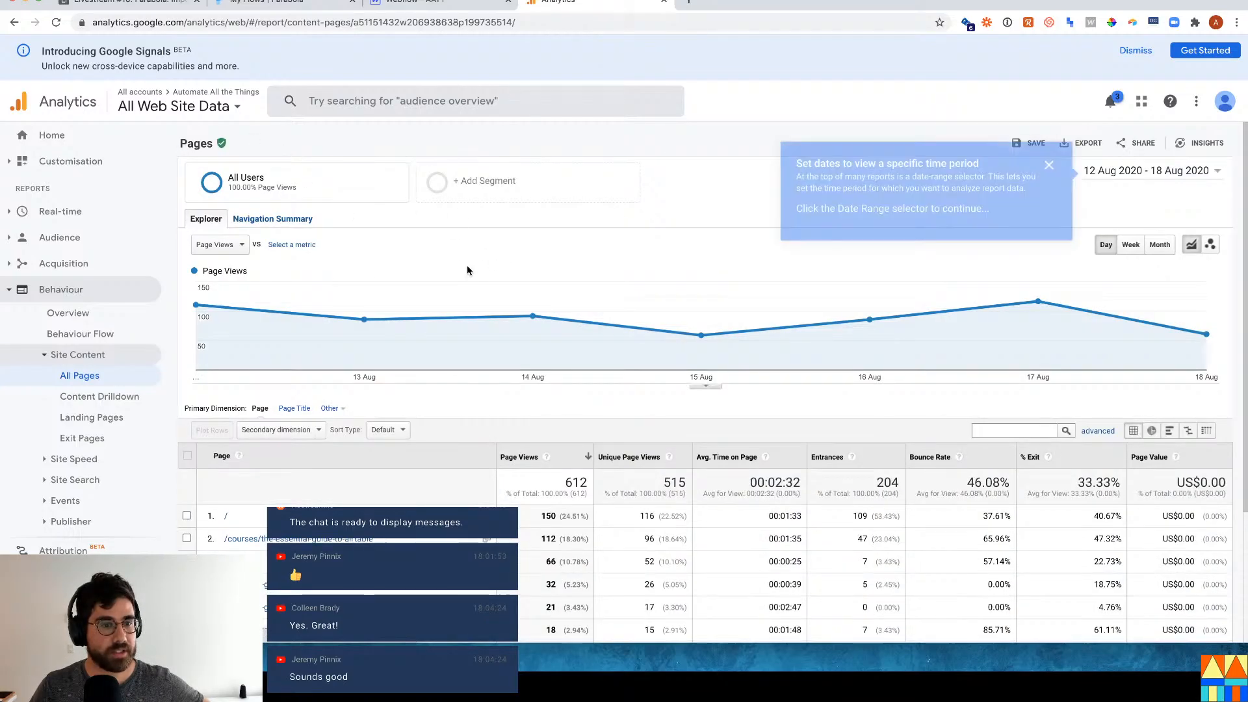
Review the All Pages report's page paths and views, then return to Airtable.
{"action": "scroll", "coordinate": [466, 270], "scroll_direction": "down", "scroll_amount": 2}
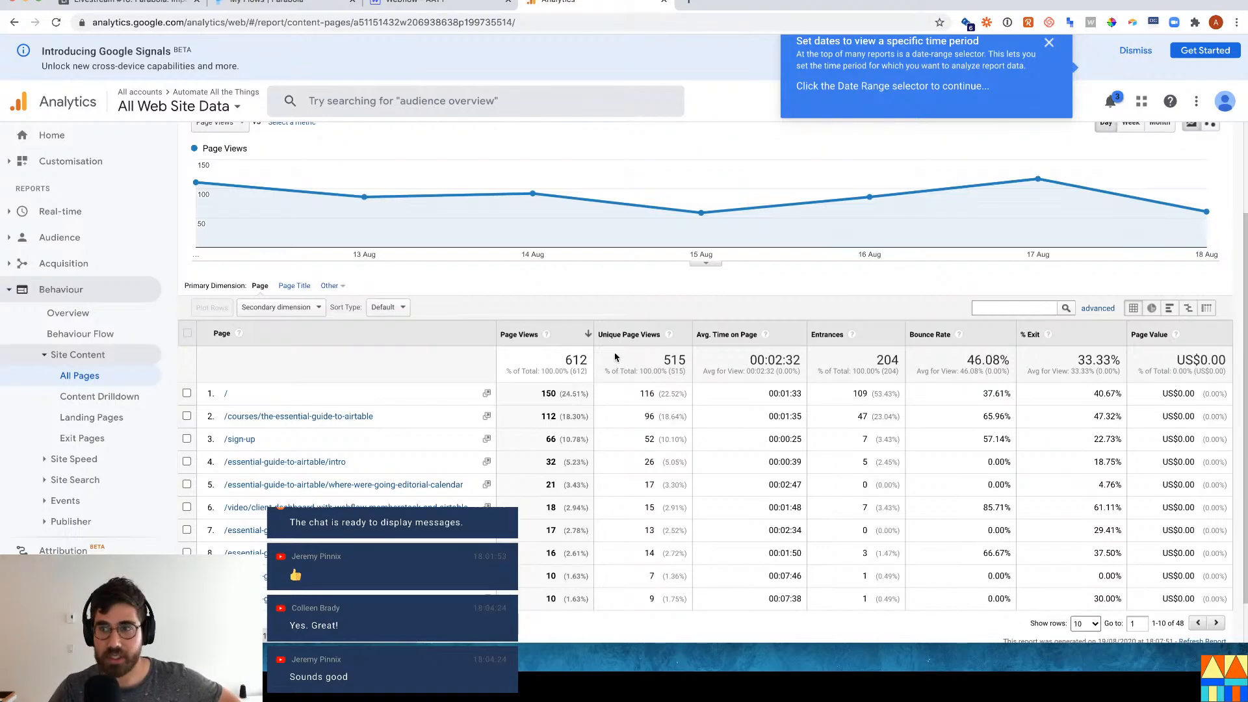
{"action": "scroll", "coordinate": [1001, 201], "scroll_direction": "up", "scroll_amount": 2}
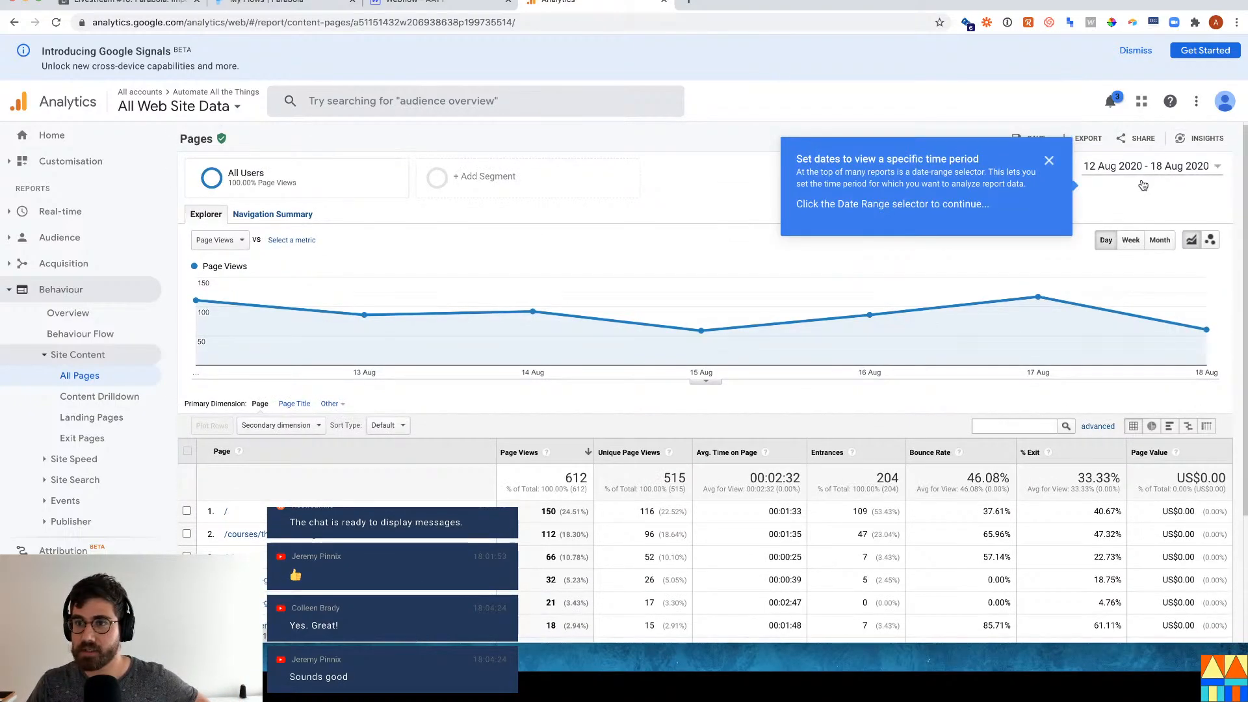
{"action": "scroll", "coordinate": [617, 384], "scroll_direction": "down", "scroll_amount": 2}
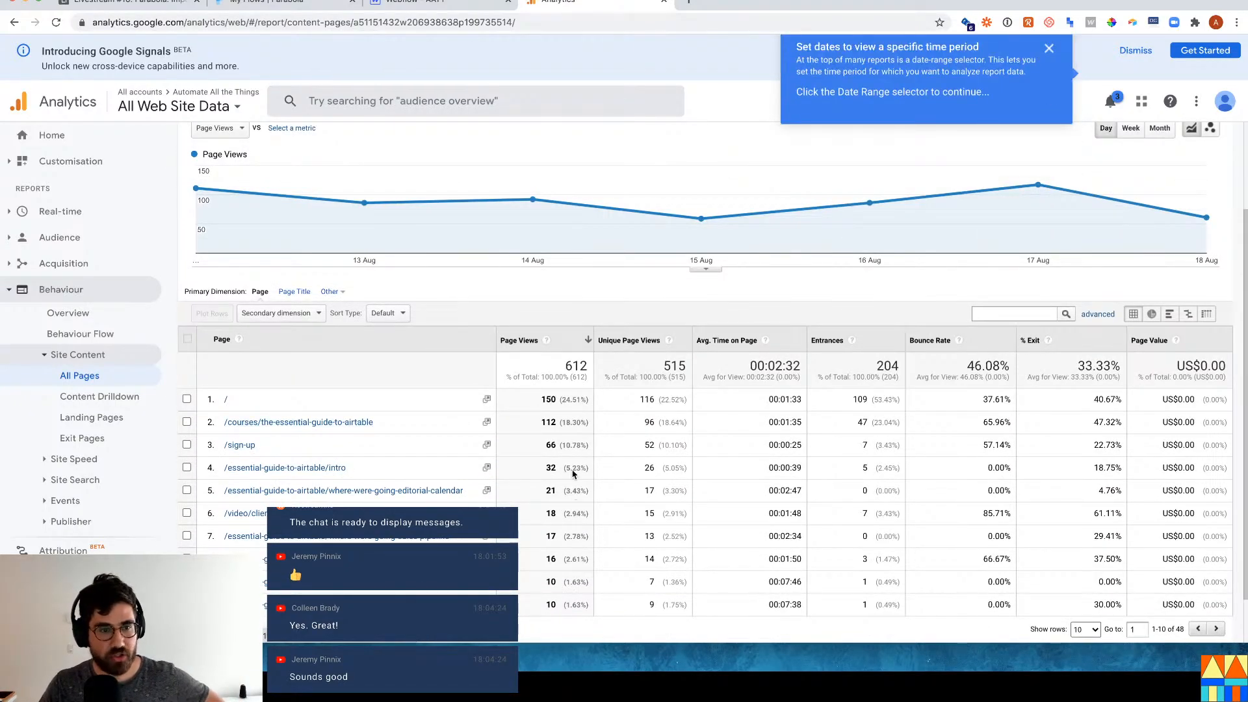
{"action": "scroll", "coordinate": [569, 468], "scroll_direction": "down", "scroll_amount": 1}
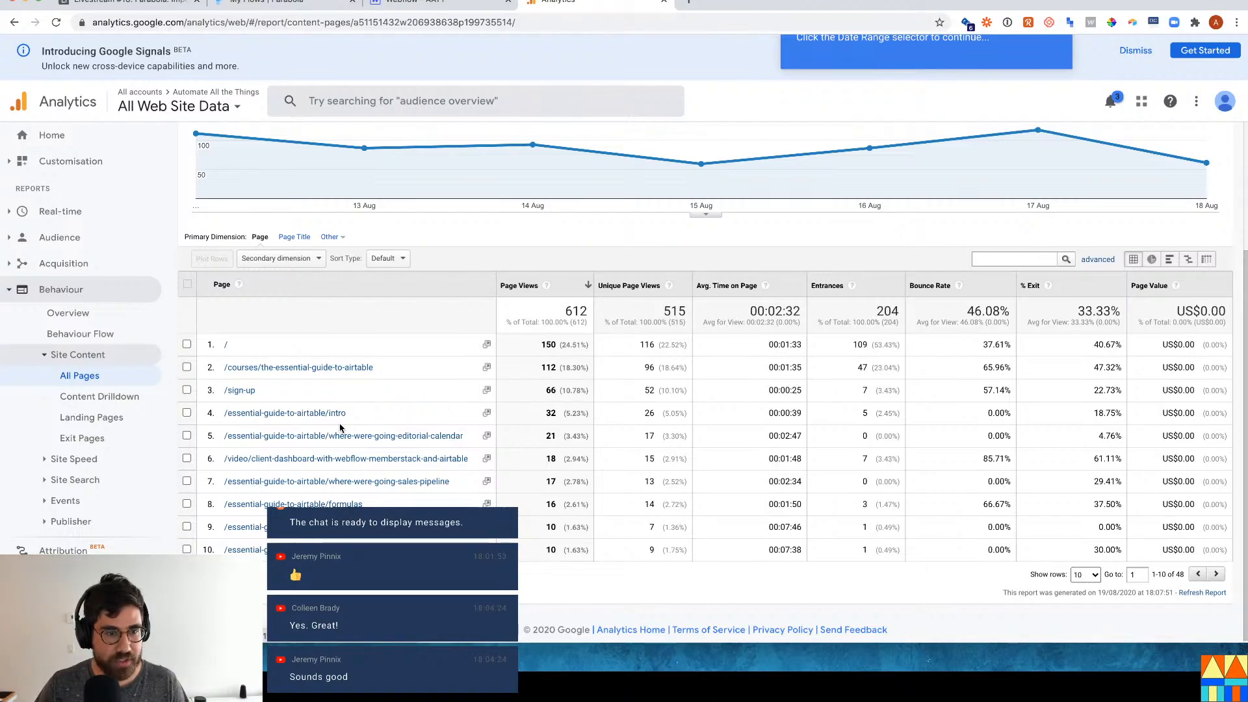
{"action": "left_click", "coordinate": [130, 4]}
Compare the Intro course's Slug and Views cells against the All Pages report.
{"action": "scroll", "coordinate": [219, 349], "scroll_direction": "down", "scroll_amount": 6}
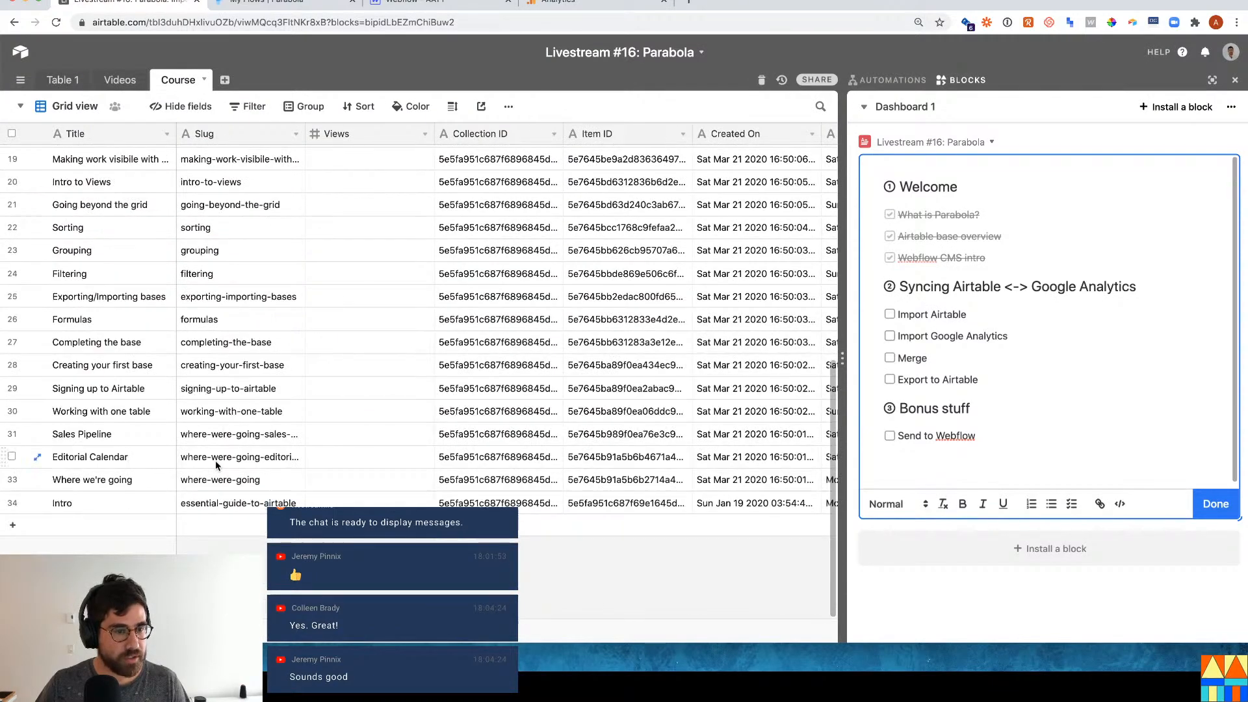
{"action": "scroll", "coordinate": [246, 414], "scroll_direction": "up", "scroll_amount": 3}
{"action": "scroll", "coordinate": [246, 413], "scroll_direction": "up", "scroll_amount": 4}
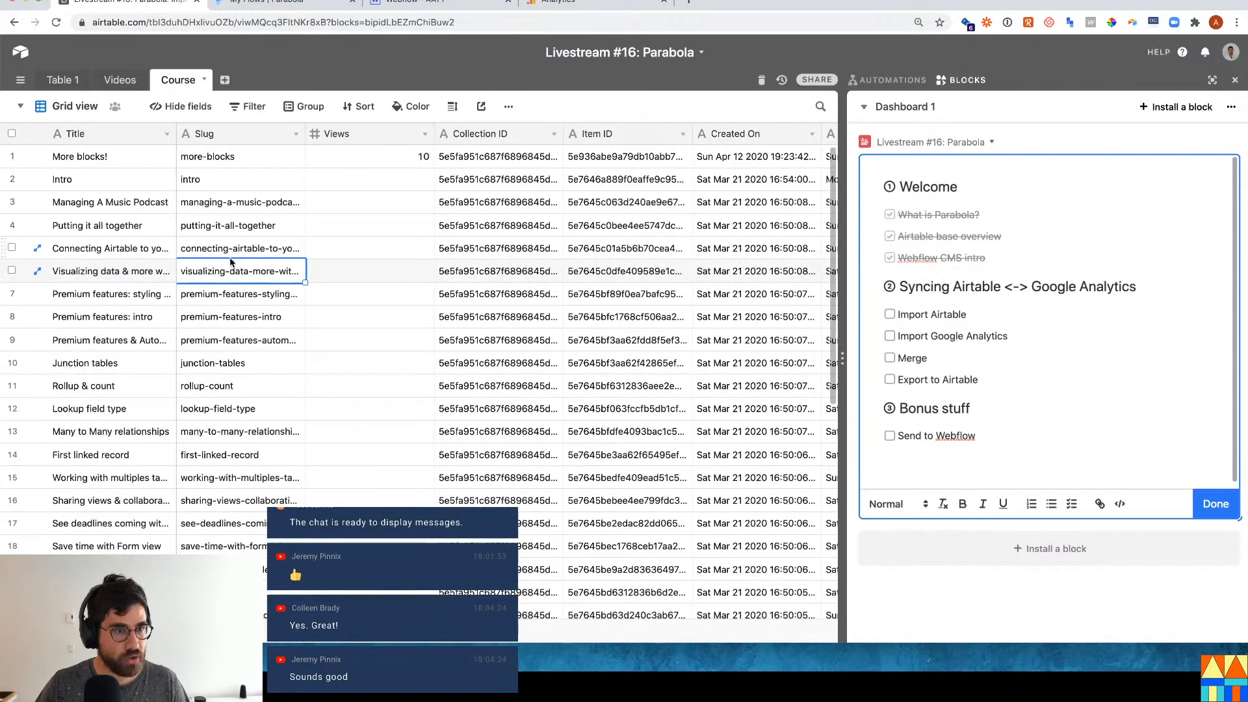
{"action": "left_click", "coordinate": [223, 182]}
{"action": "left_click", "coordinate": [357, 182]}
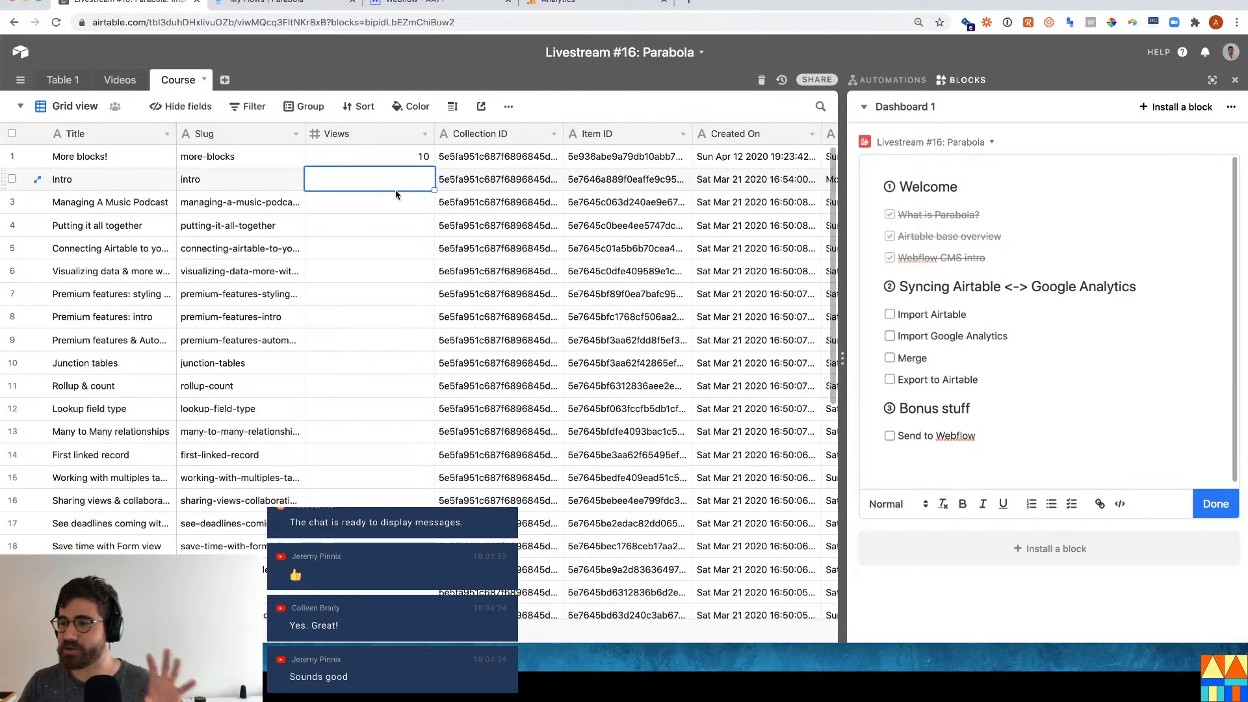
{"action": "left_click", "coordinate": [617, 3]}
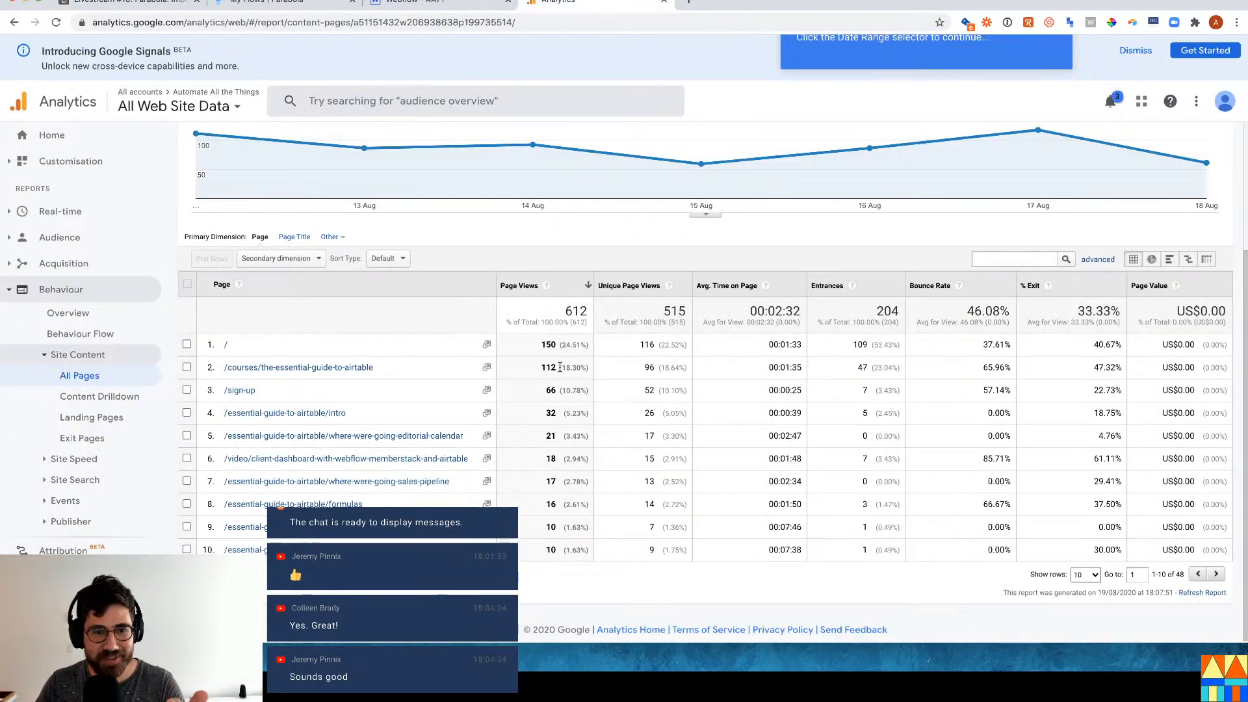
{"action": "left_click", "coordinate": [146, 3]}
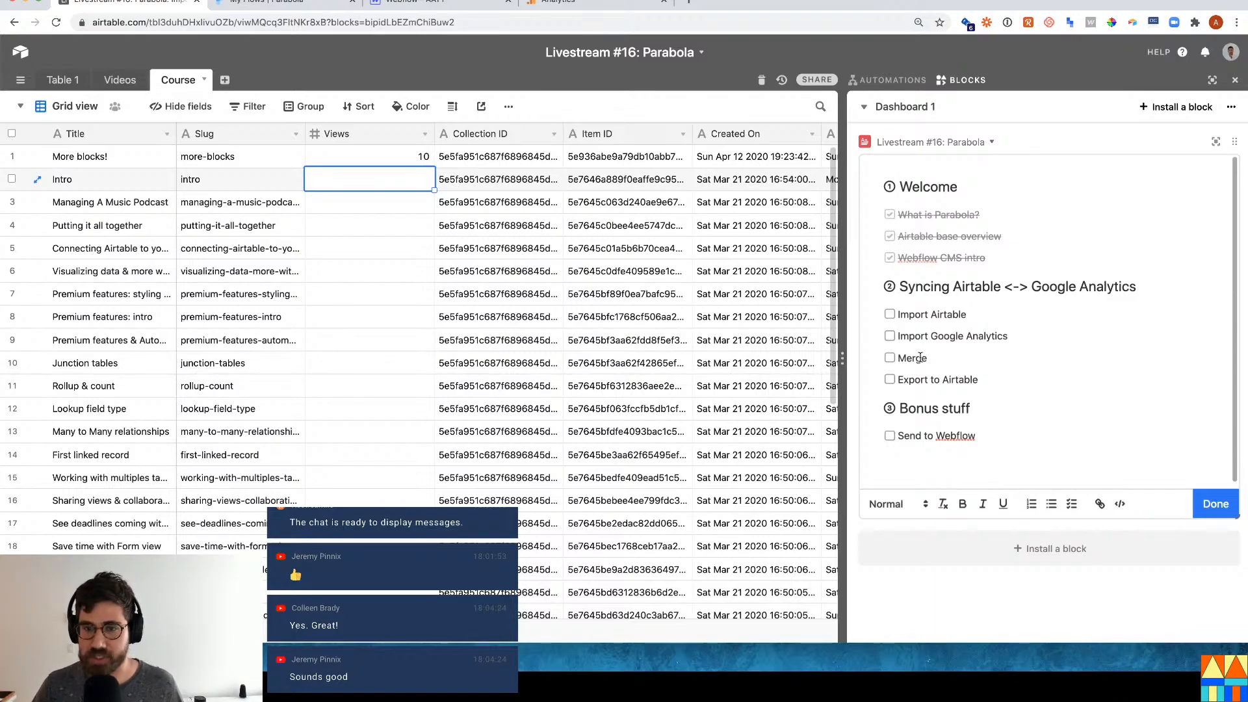
{"action": "left_click", "coordinate": [620, 5]}
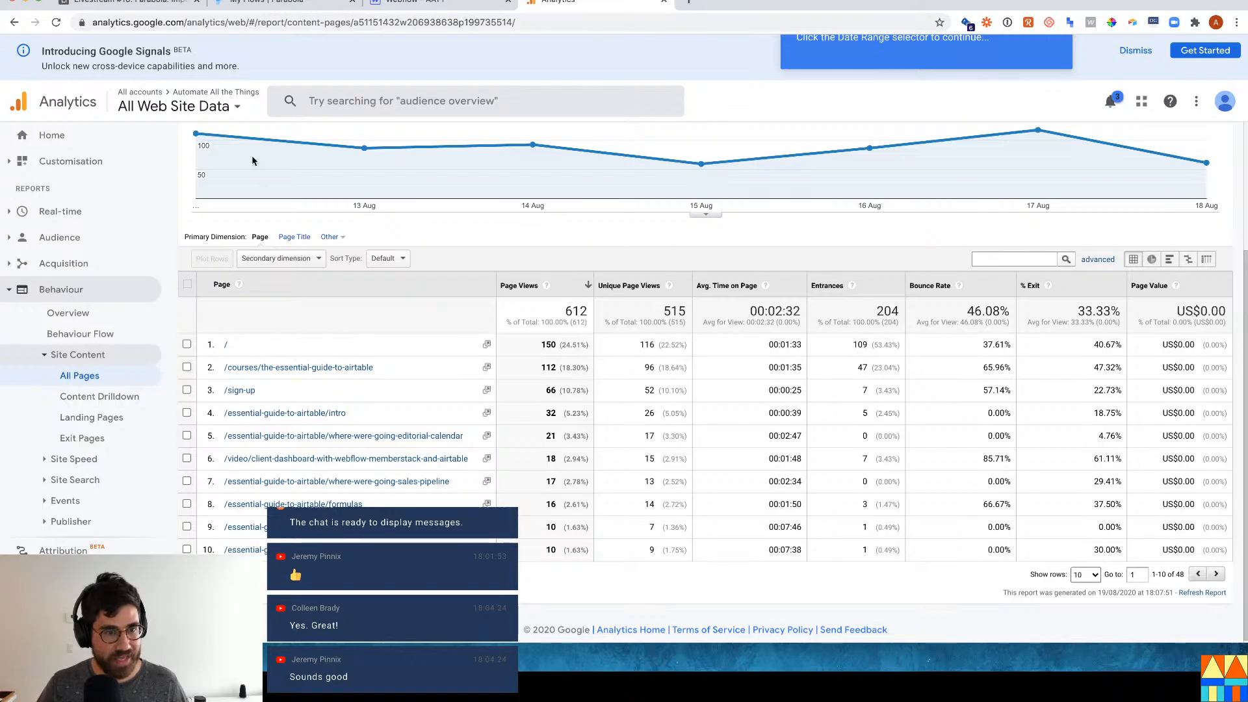
Return to the Airtable Course table and agenda checklist.
{"action": "left_click", "coordinate": [144, 11]}
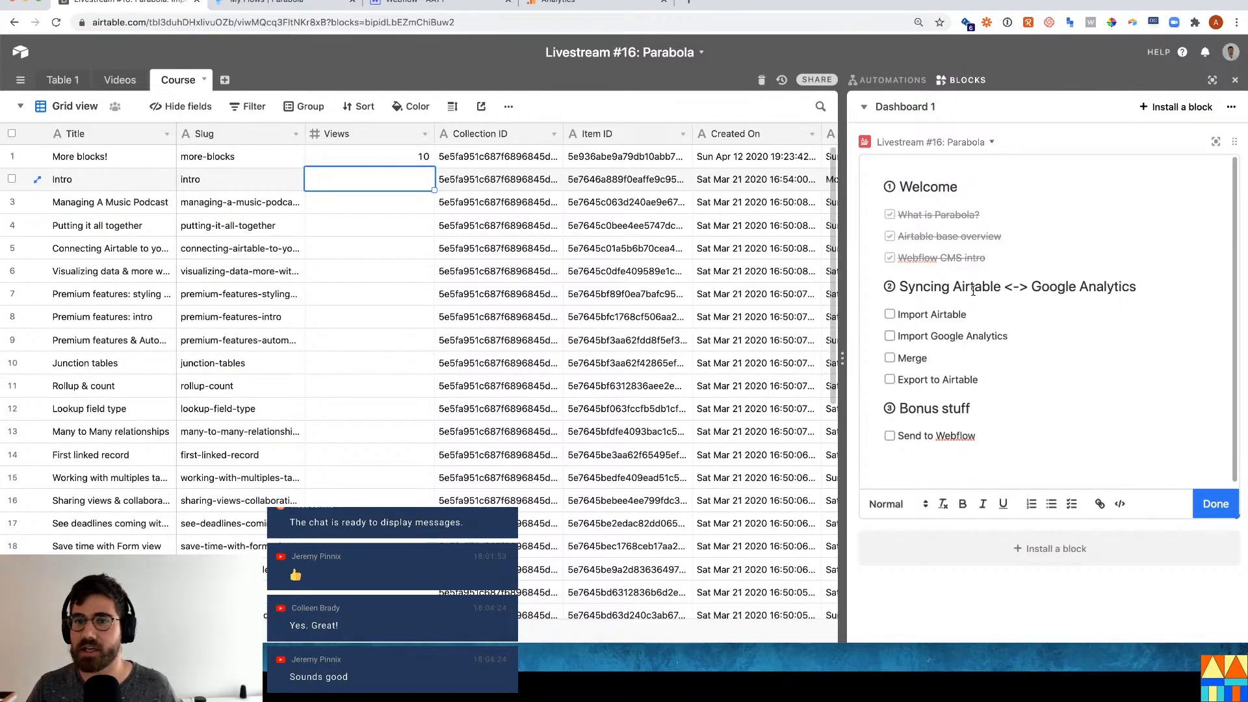
Switch to Parabola's My Flows page listing recently edited flows.
{"action": "left_click", "coordinate": [322, 7]}
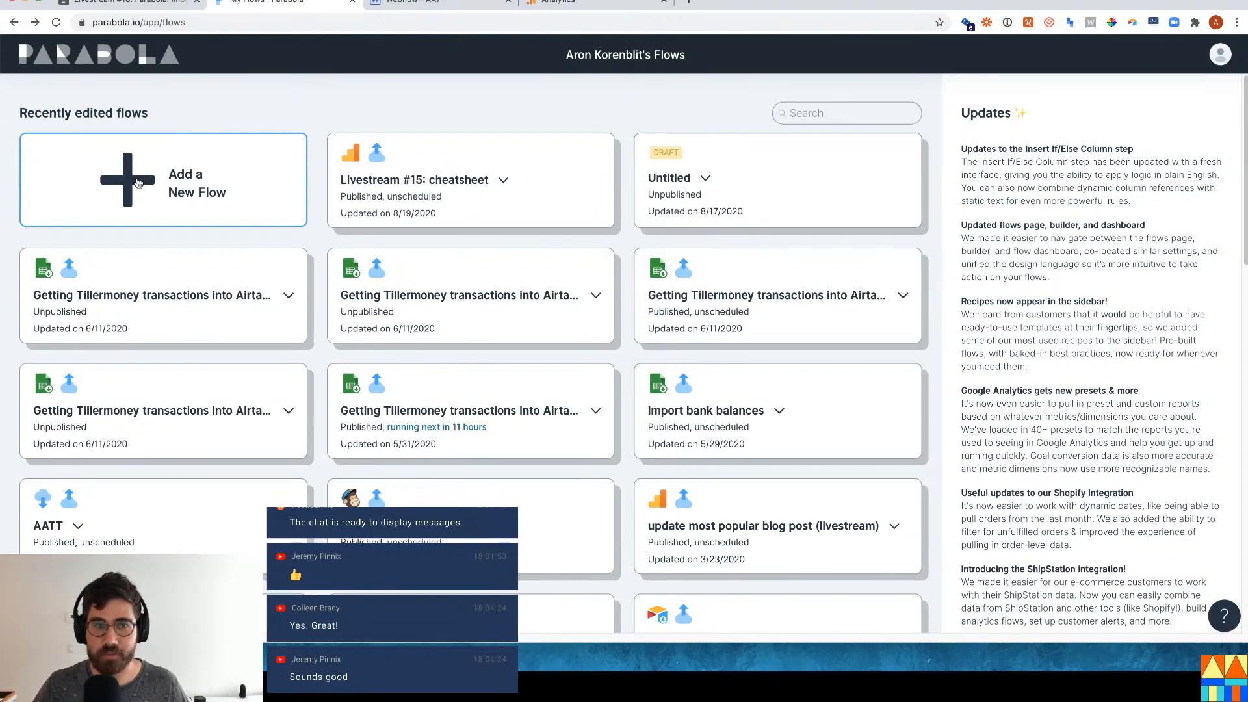
Start a new untitled draft flow from the Add a New Flow card.
{"action": "left_click", "coordinate": [170, 185]}
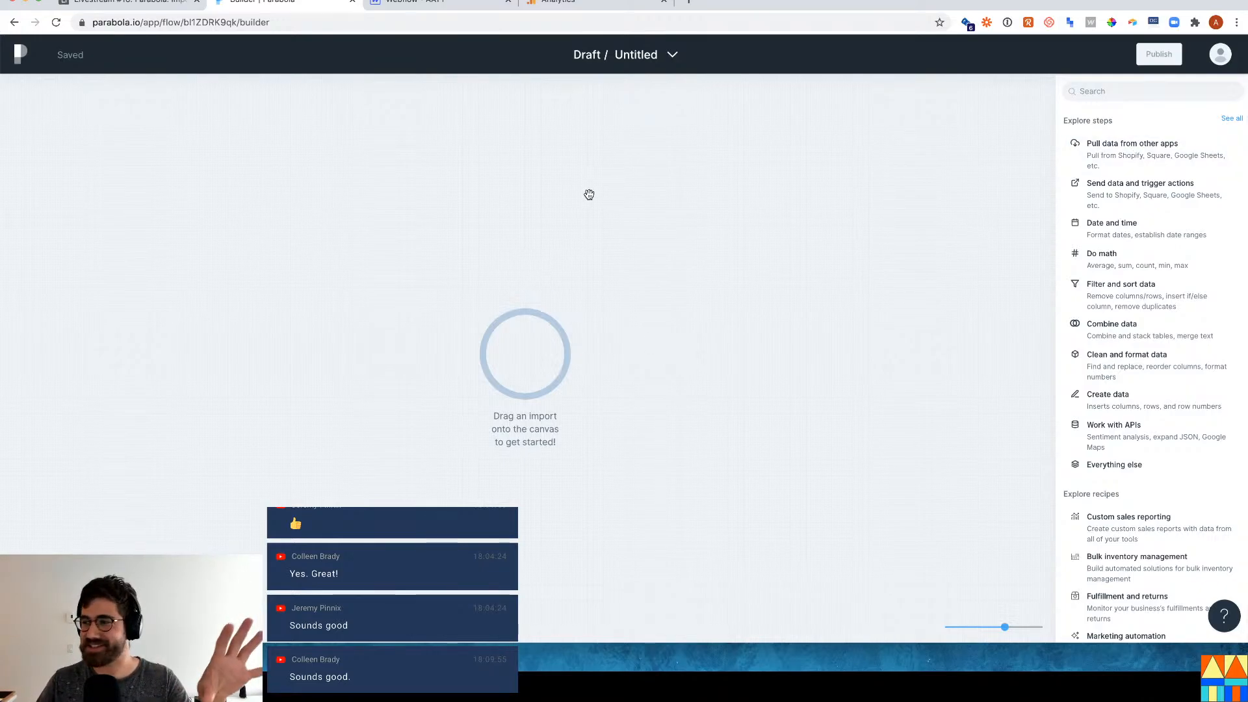
Search the steps for 'import ai' and place a Pull from Airtable step on the canvas.
{"action": "left_click", "coordinate": [1130, 99]}
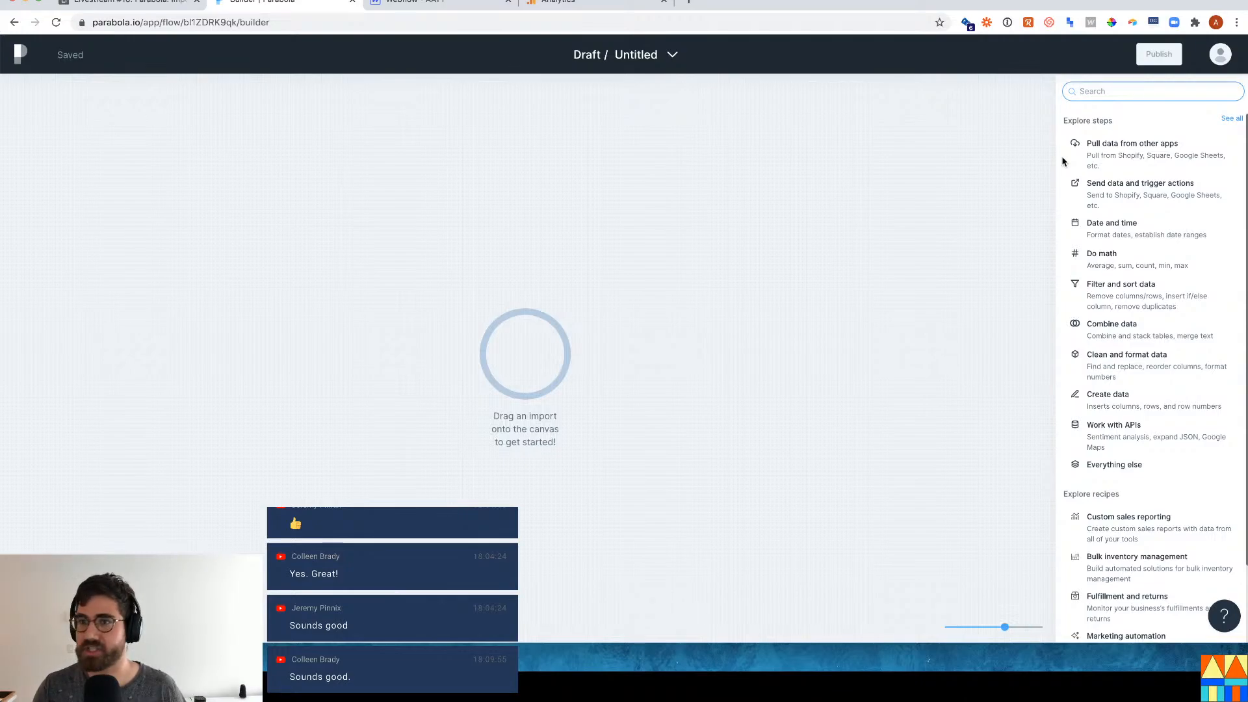
{"action": "type", "text": "import"}
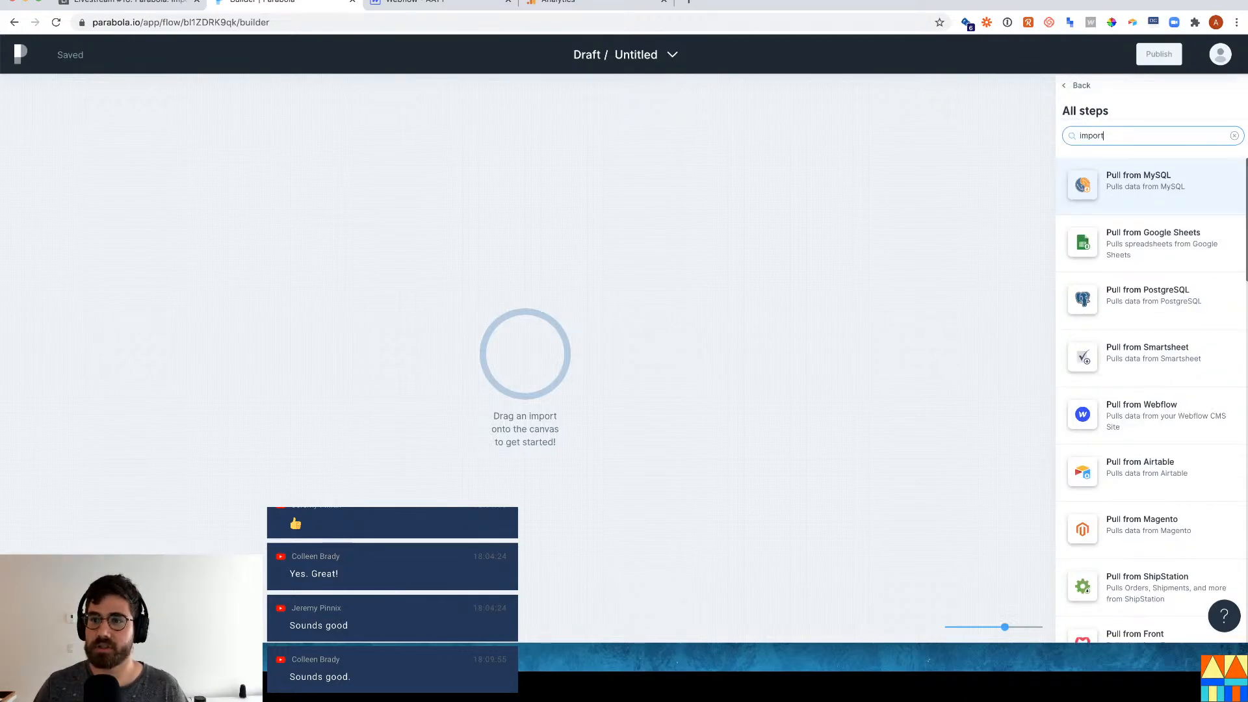
{"action": "type", "text": " ai"}
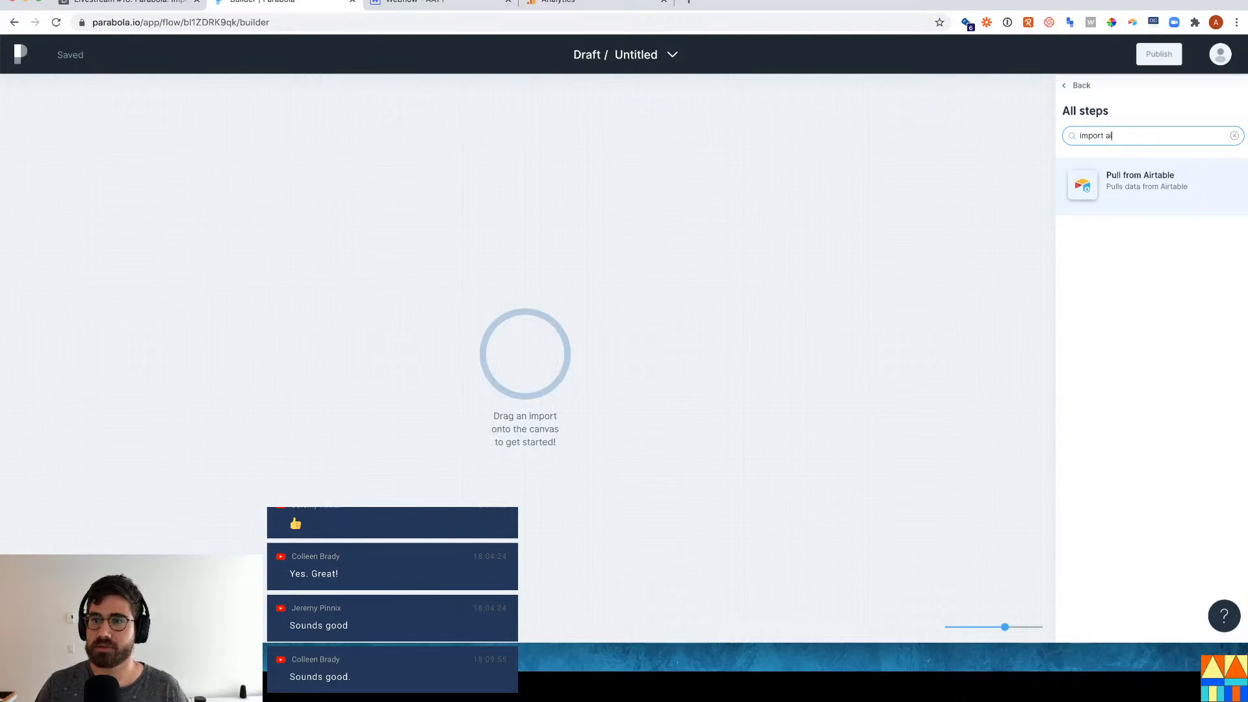
{"action": "left_click_drag", "start_coordinate": [1212, 199], "coordinate": [525, 364]}
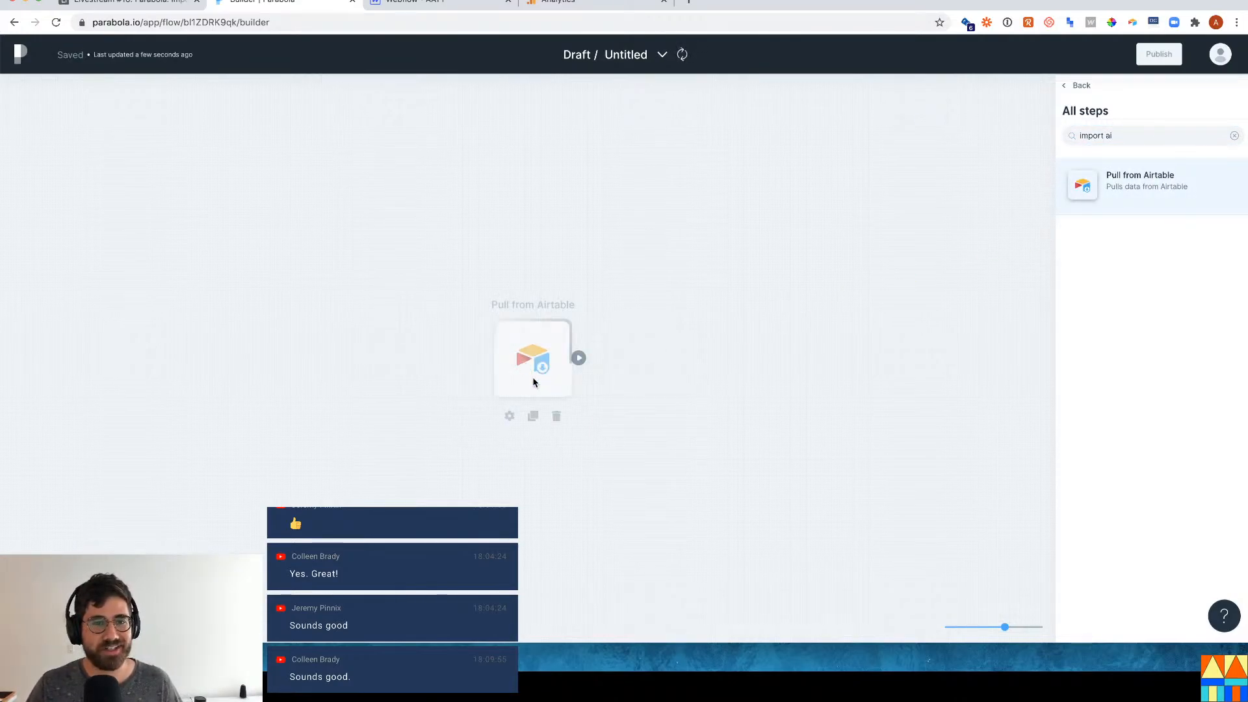
{"action": "left_click", "coordinate": [550, 348]}
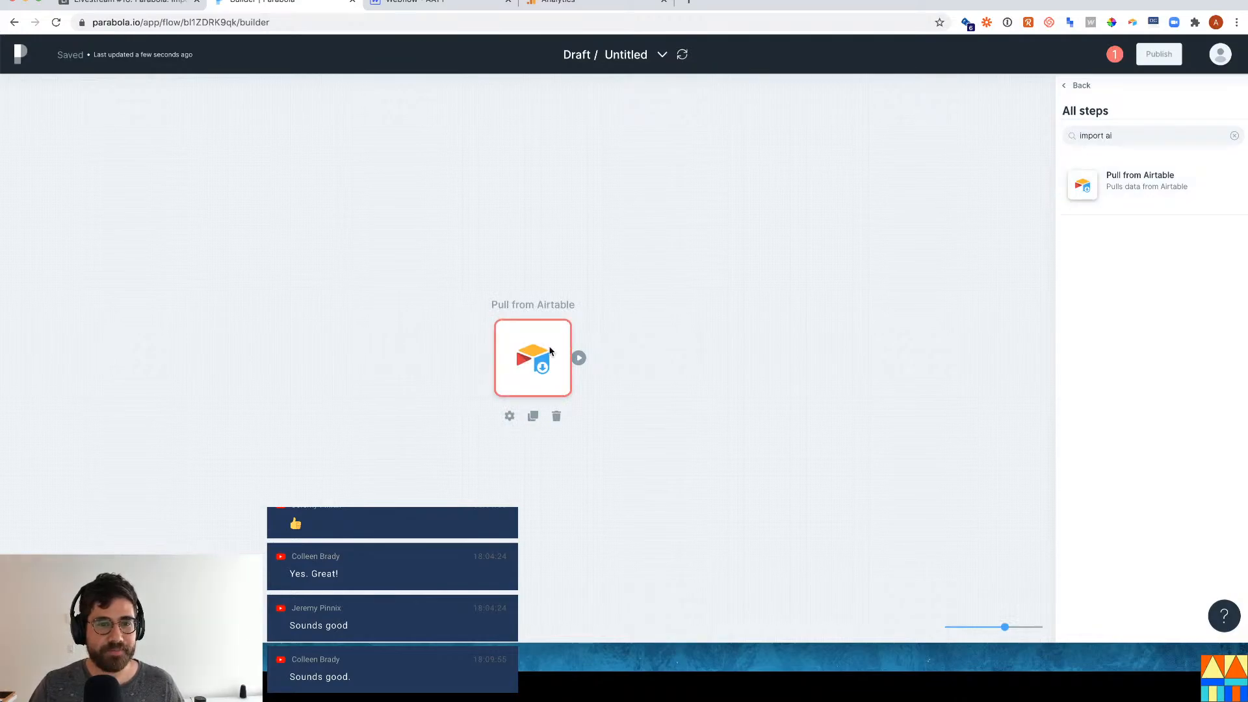
Open the Pull from Airtable settings, authorize the Airtable connection, and go back to the Course table.
{"action": "double_click", "coordinate": [537, 351]}
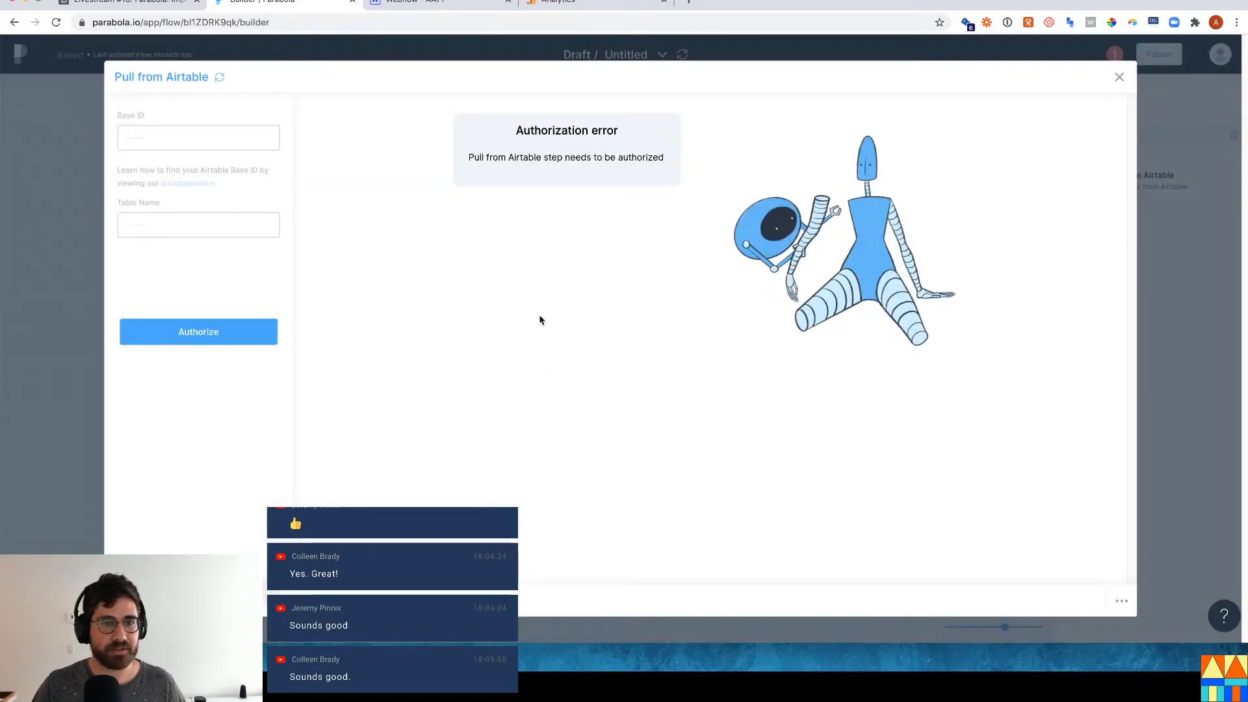
{"action": "left_click", "coordinate": [240, 342]}
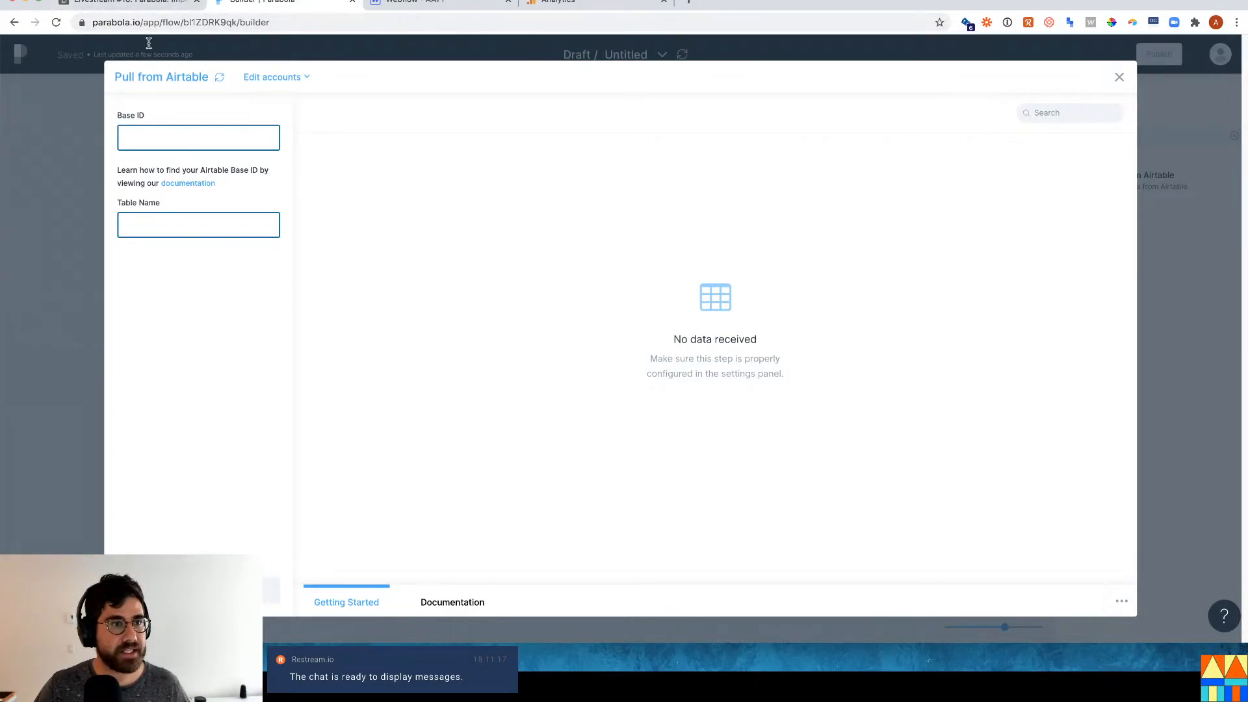
{"action": "left_click", "coordinate": [156, 8]}
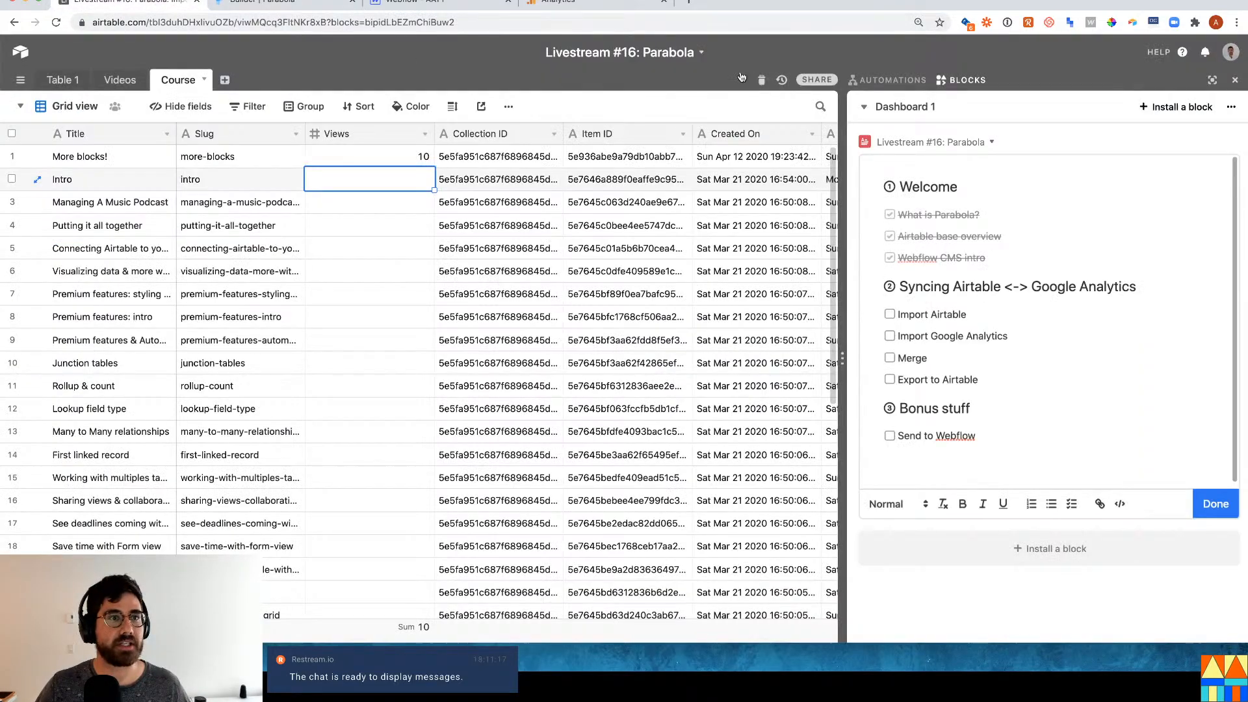
Copy the base ID from the base's API documentation and paste it as the Base ID.
{"action": "left_click", "coordinate": [1183, 55]}
{"action": "left_click", "coordinate": [1134, 147]}
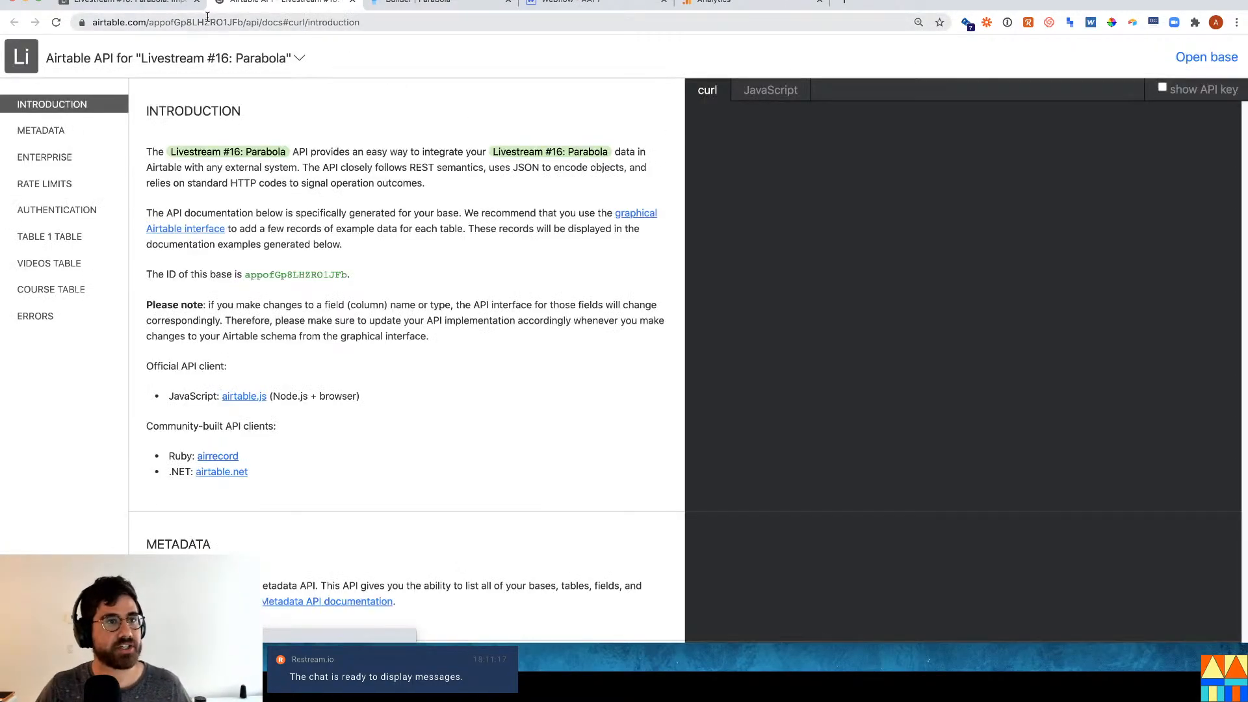
{"action": "double_click", "coordinate": [314, 274]}
{"action": "key", "text": "super+c"}
{"action": "left_click", "coordinate": [539, 7]}
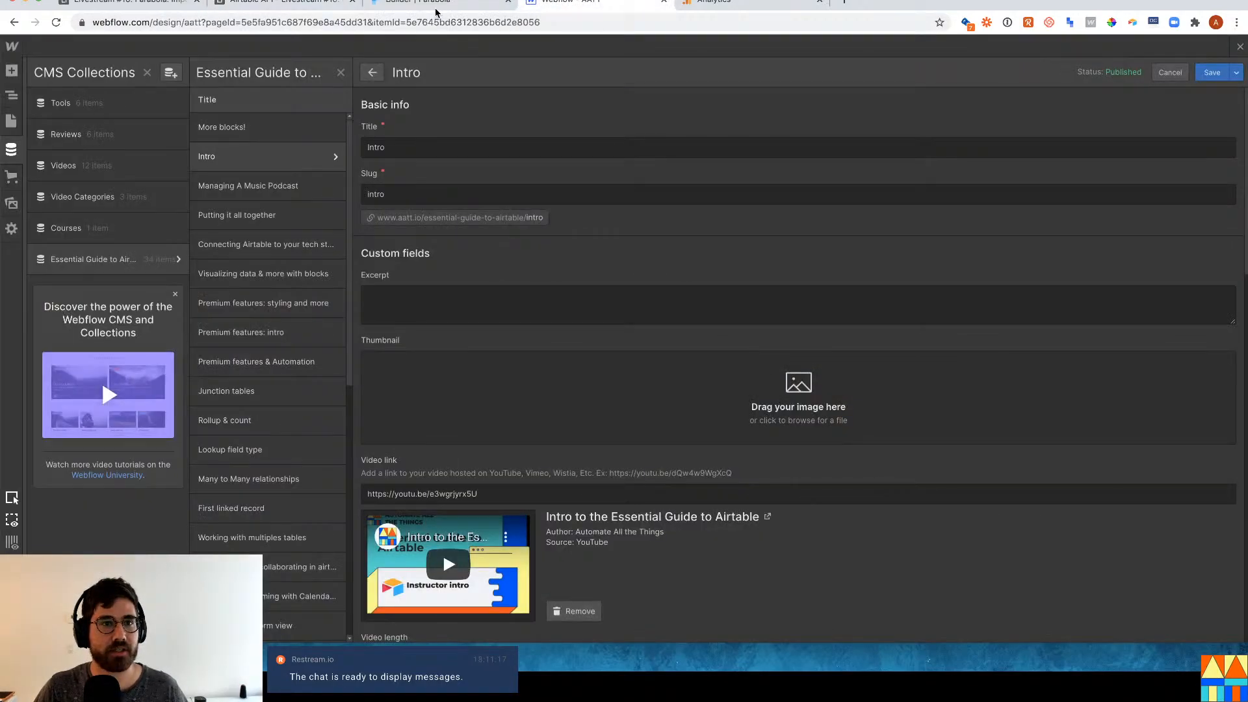
{"action": "left_click", "coordinate": [419, 8]}
{"action": "key", "text": "super+v"}
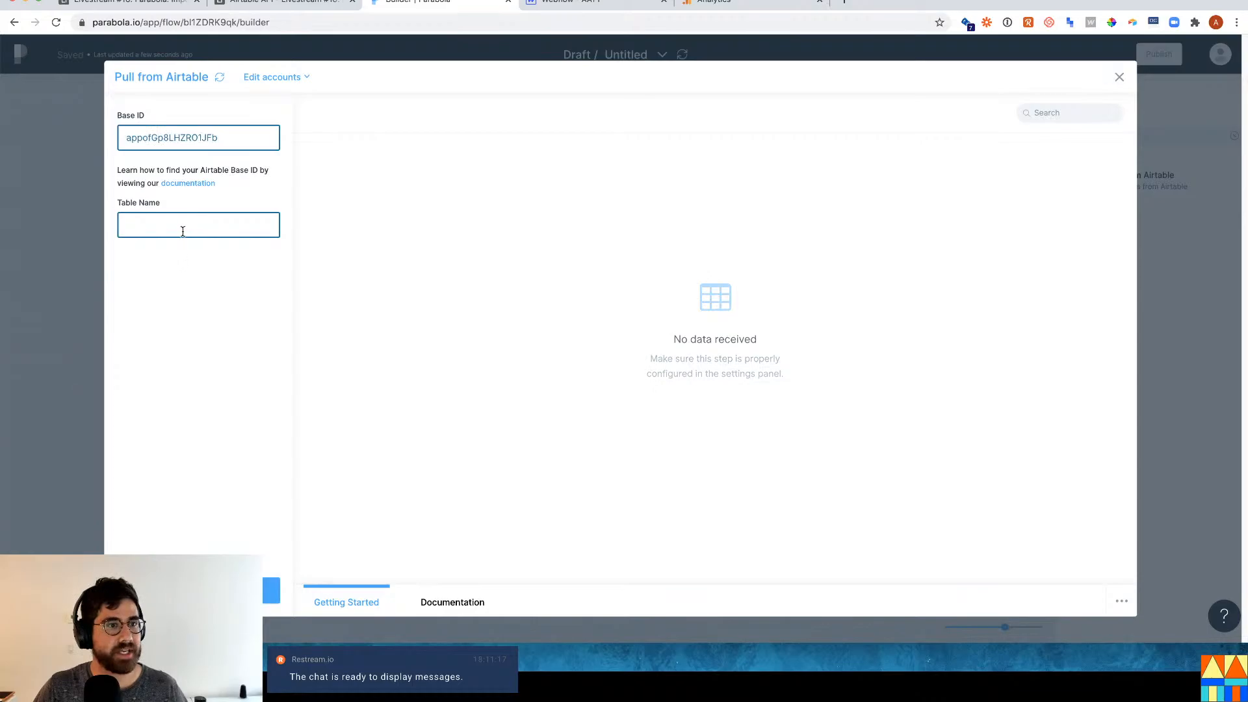
Set the Table Name to Course and pull its records, previewing 34 rows and 23 columns.
{"action": "left_click", "coordinate": [131, 9]}
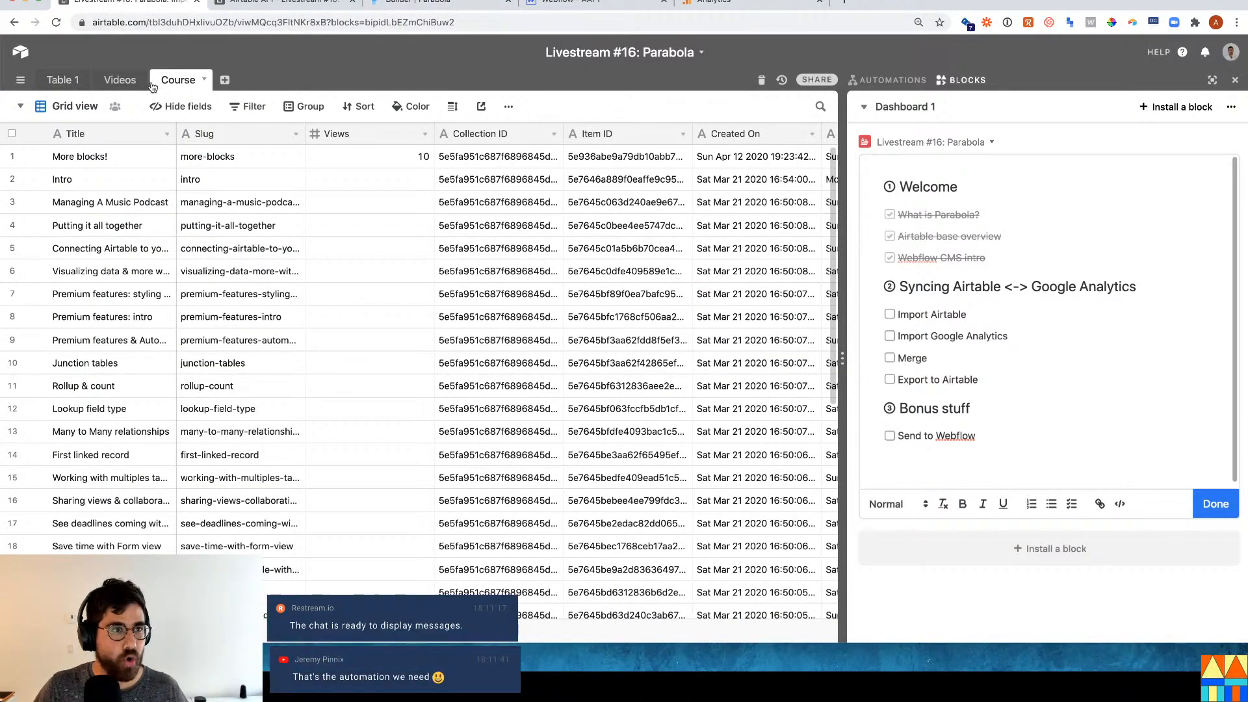
{"action": "left_click", "coordinate": [454, 8]}
{"action": "key", "text": "super+v"}
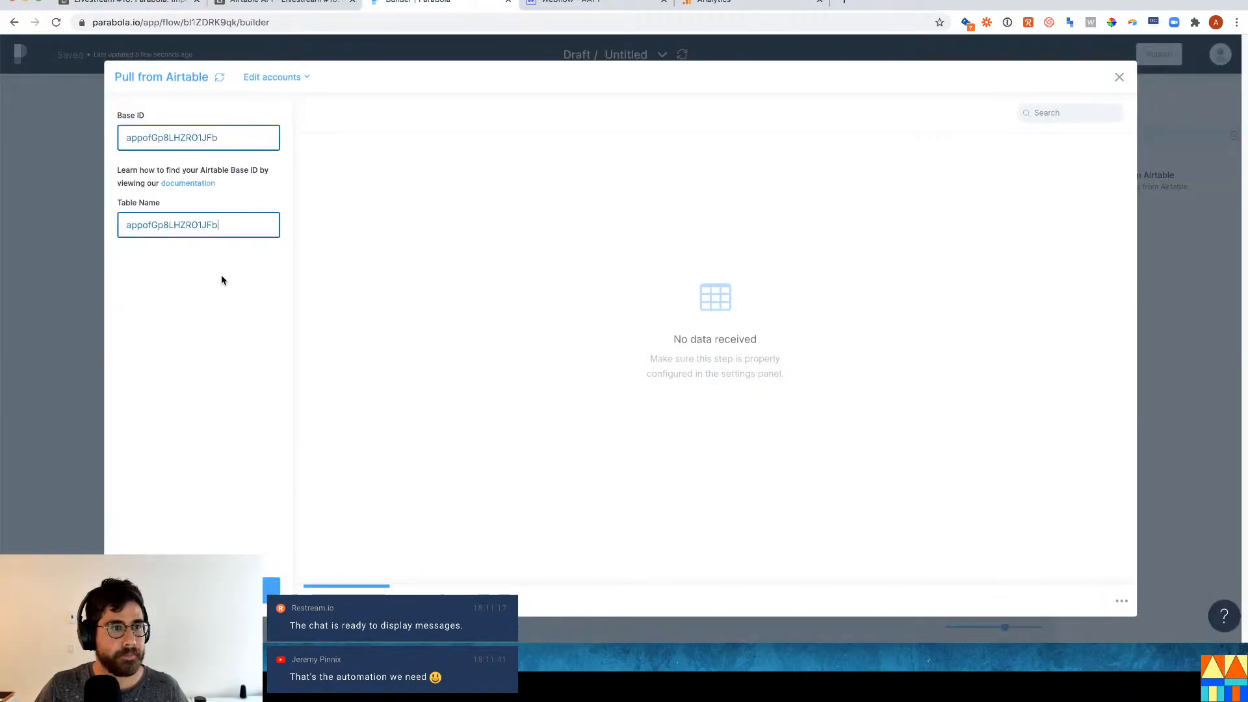
{"action": "key", "text": "super+a"}
{"action": "key", "text": "BackSpace"}
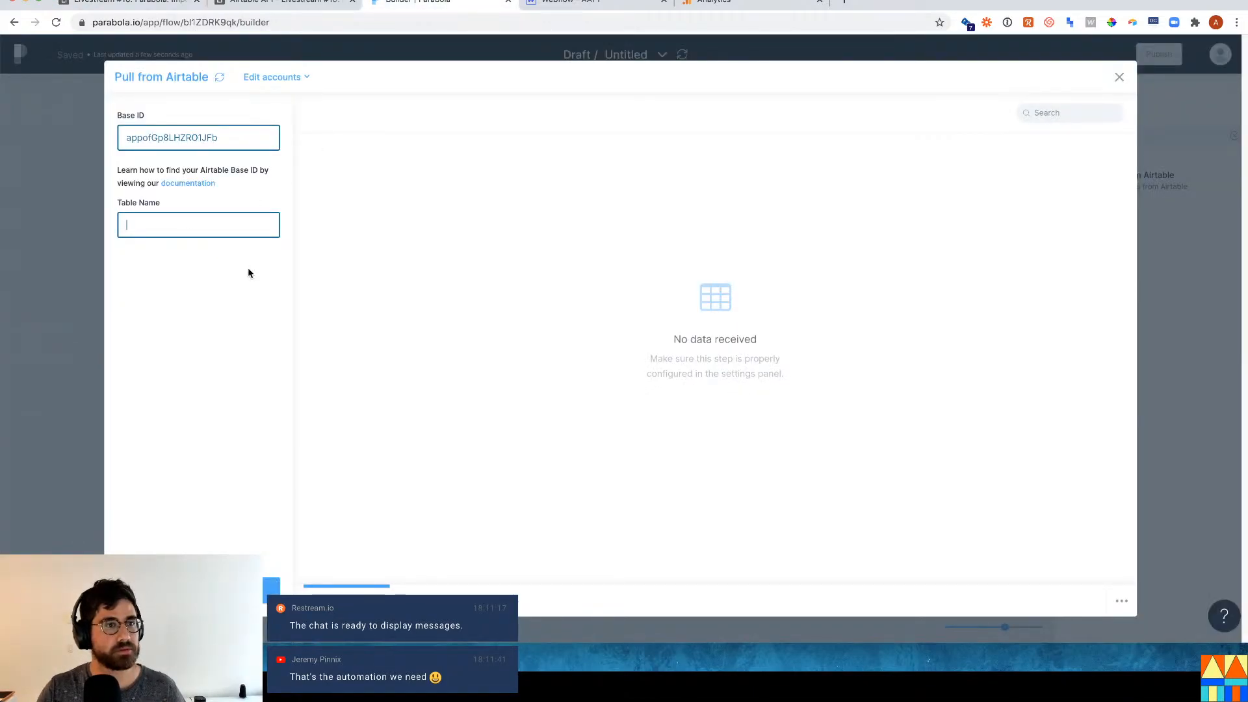
{"action": "type", "text": "Course"}
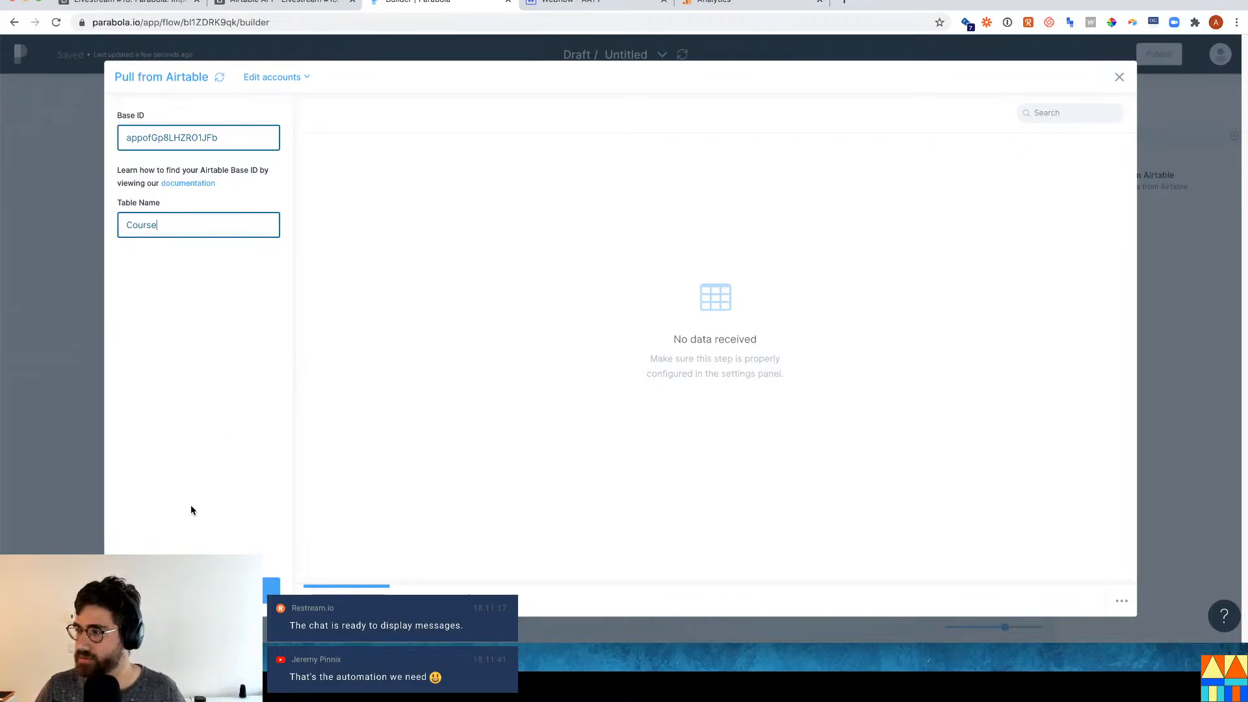
{"action": "left_click", "coordinate": [270, 589]}
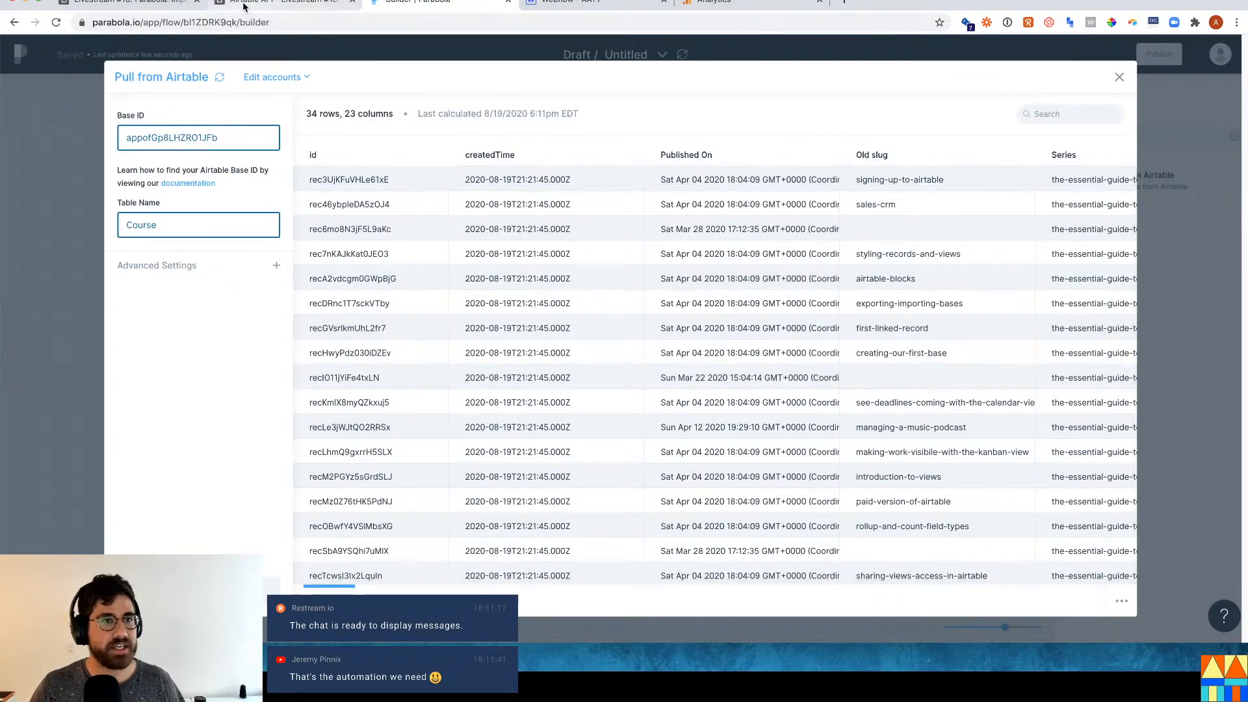
Expand the More blocks! record in the Course table and select its record ID in the URL.
{"action": "left_click", "coordinate": [174, 2]}
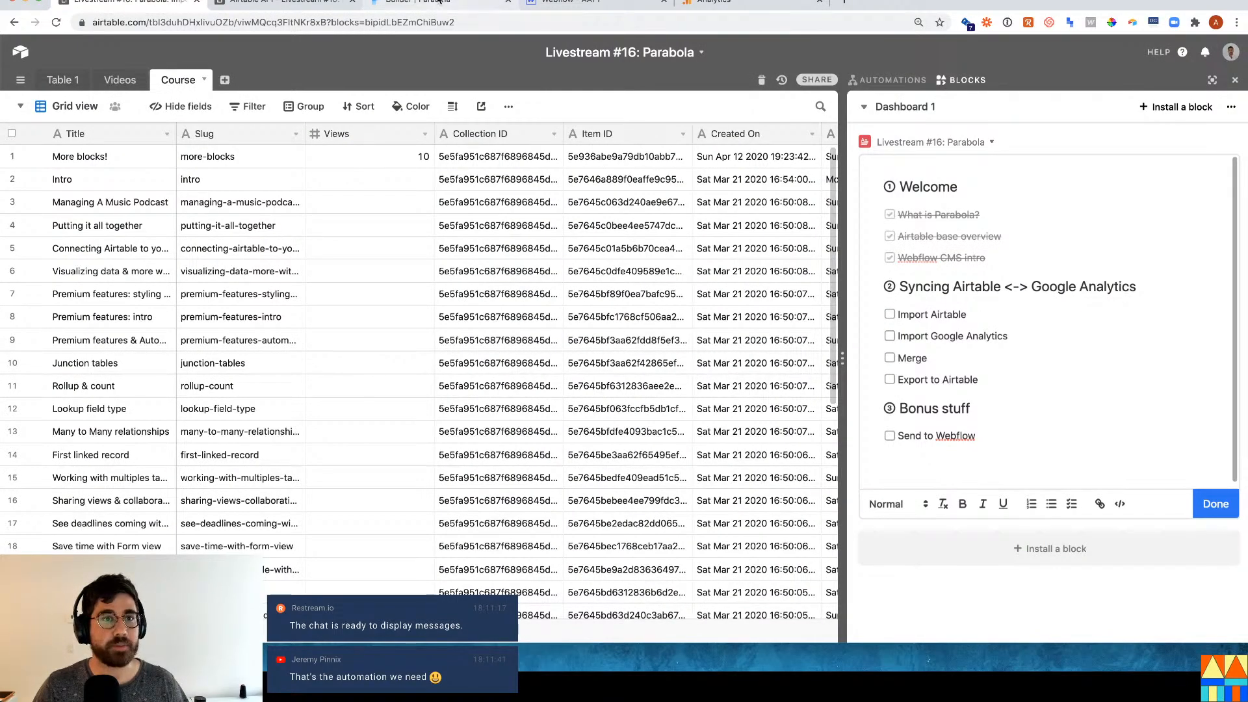
{"action": "left_click", "coordinate": [416, 2]}
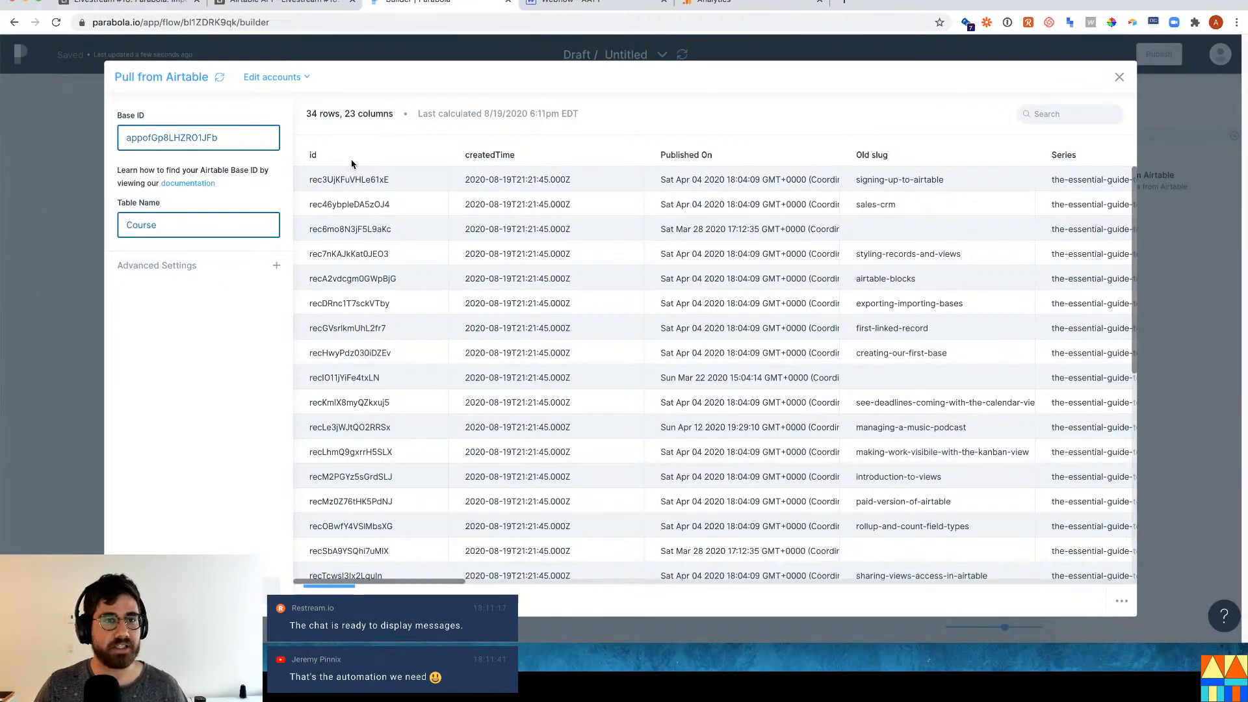
{"action": "left_click", "coordinate": [162, 5]}
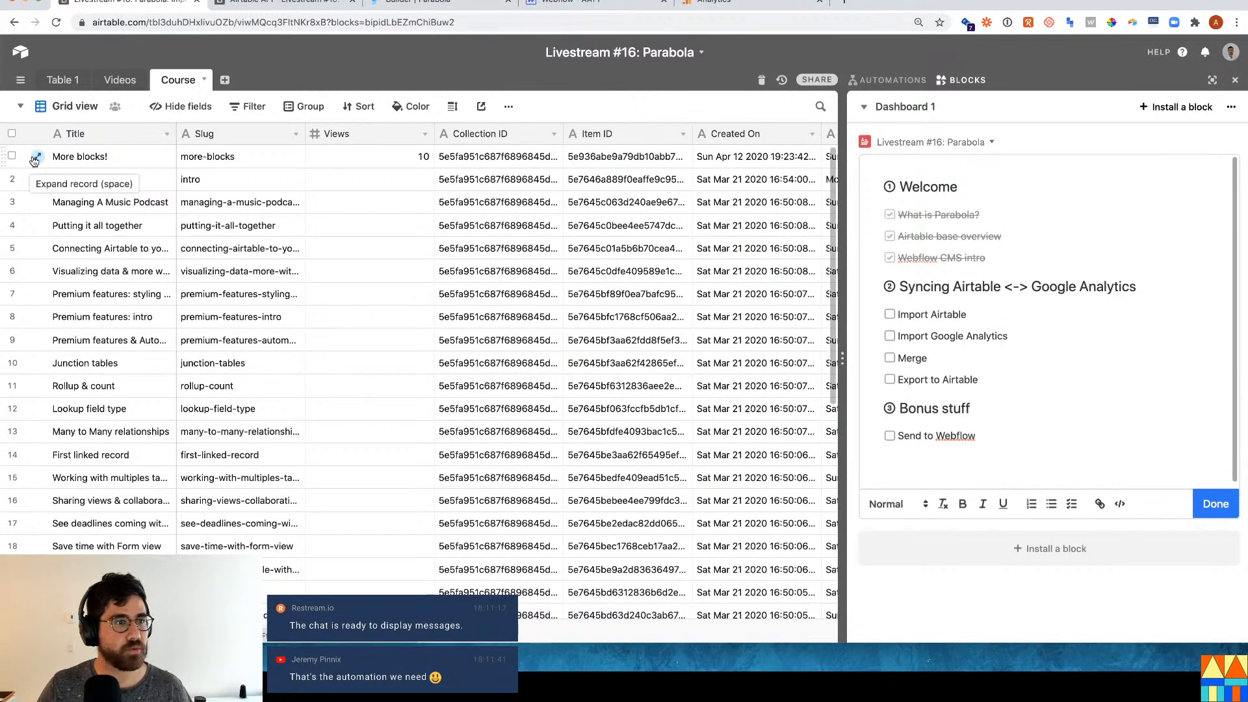
{"action": "left_click", "coordinate": [37, 156]}
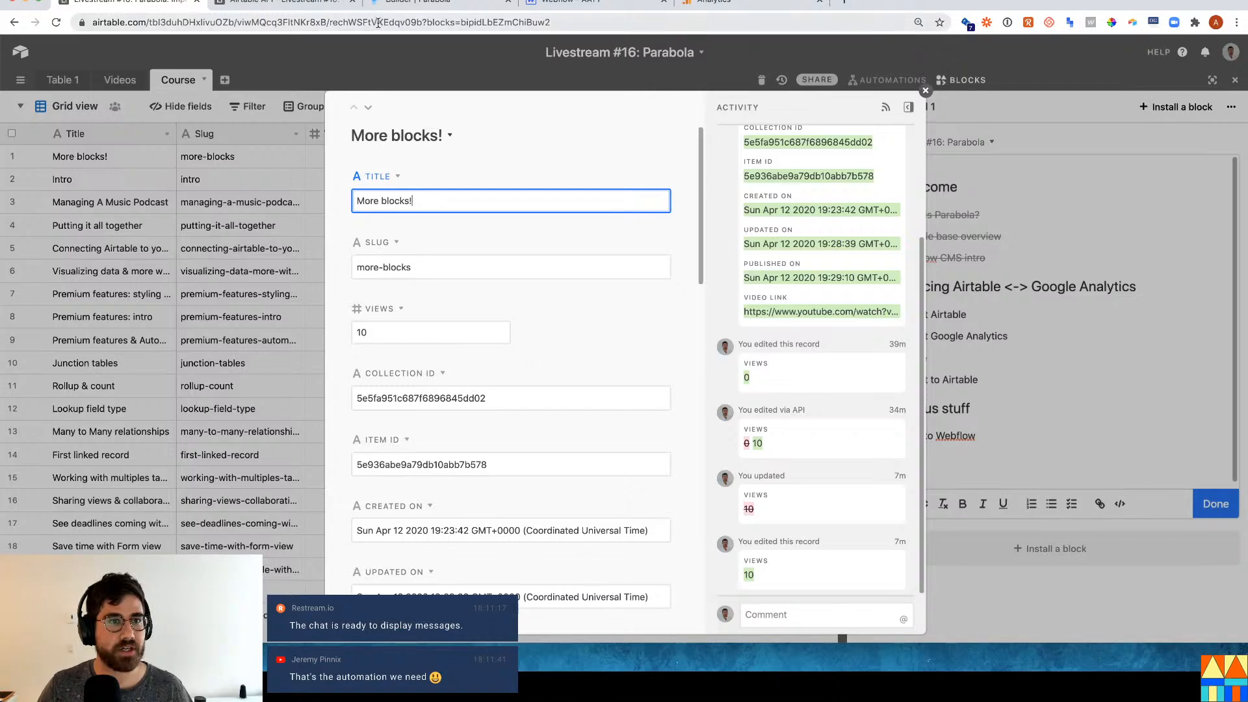
{"action": "left_click_drag", "start_coordinate": [329, 22], "coordinate": [421, 21]}
{"action": "key", "text": "super+c"}
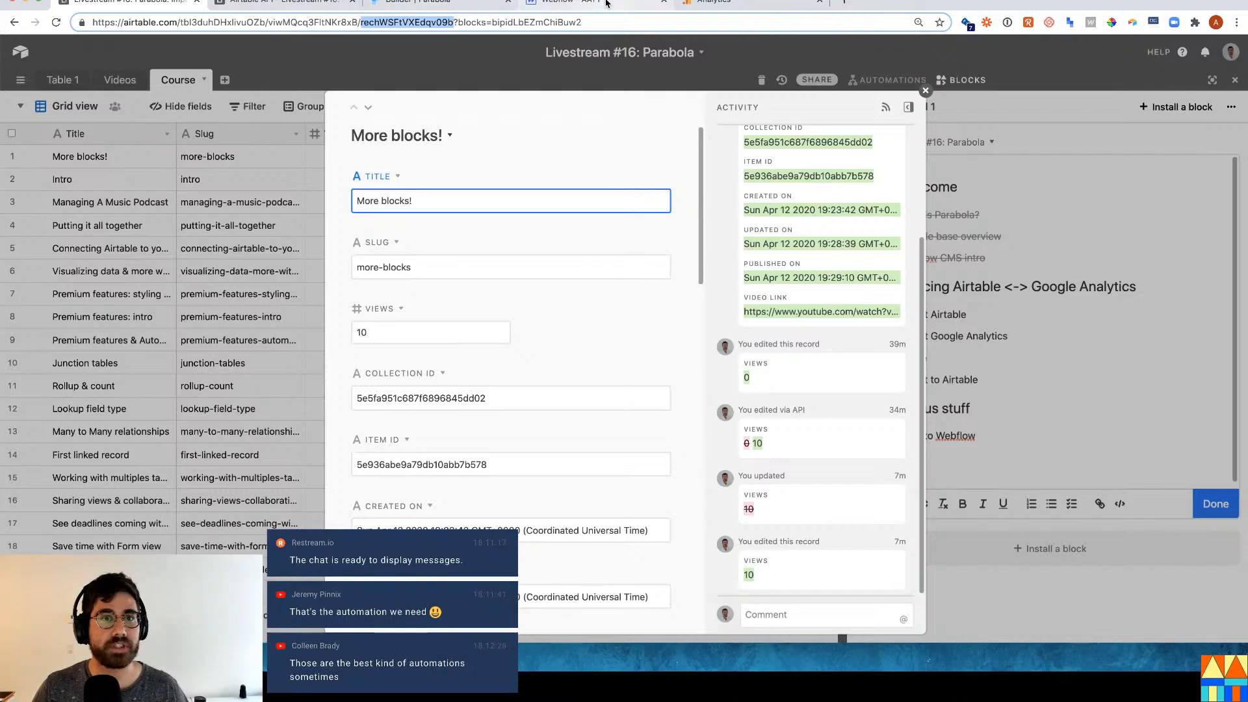
{"action": "left_click", "coordinate": [439, 2]}
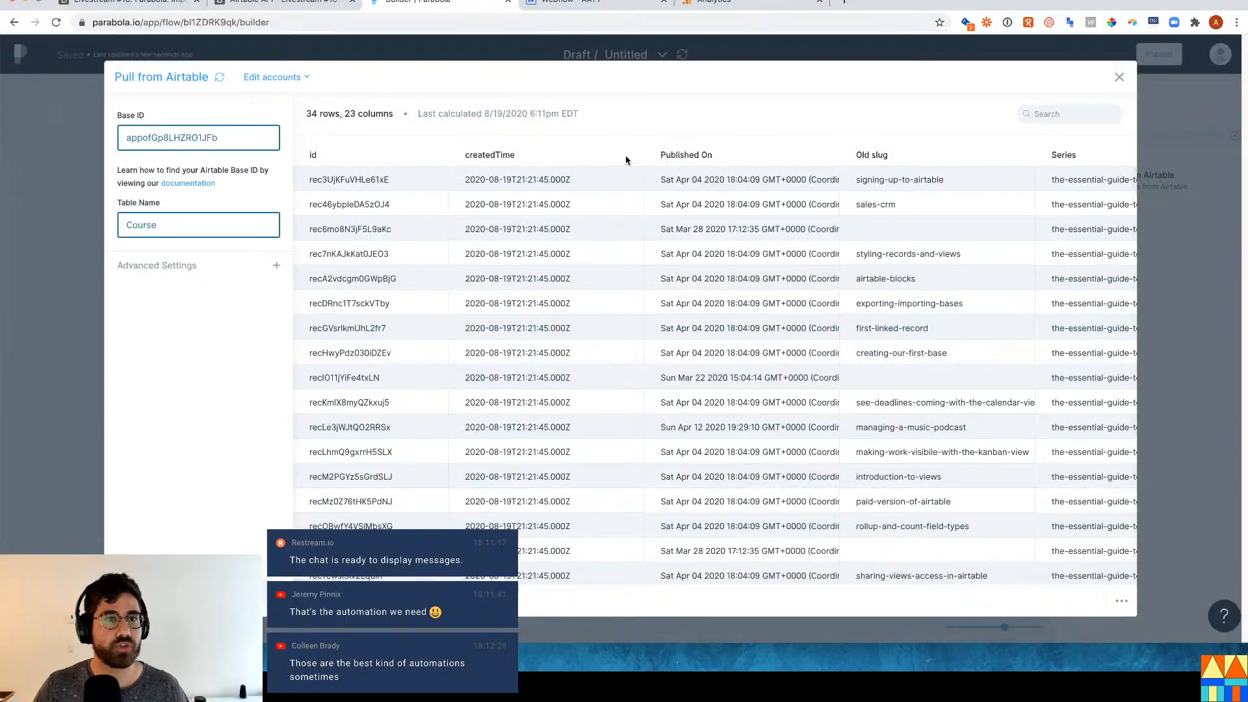
{"action": "key", "text": "super+f"}
{"action": "key", "text": "super+v"}
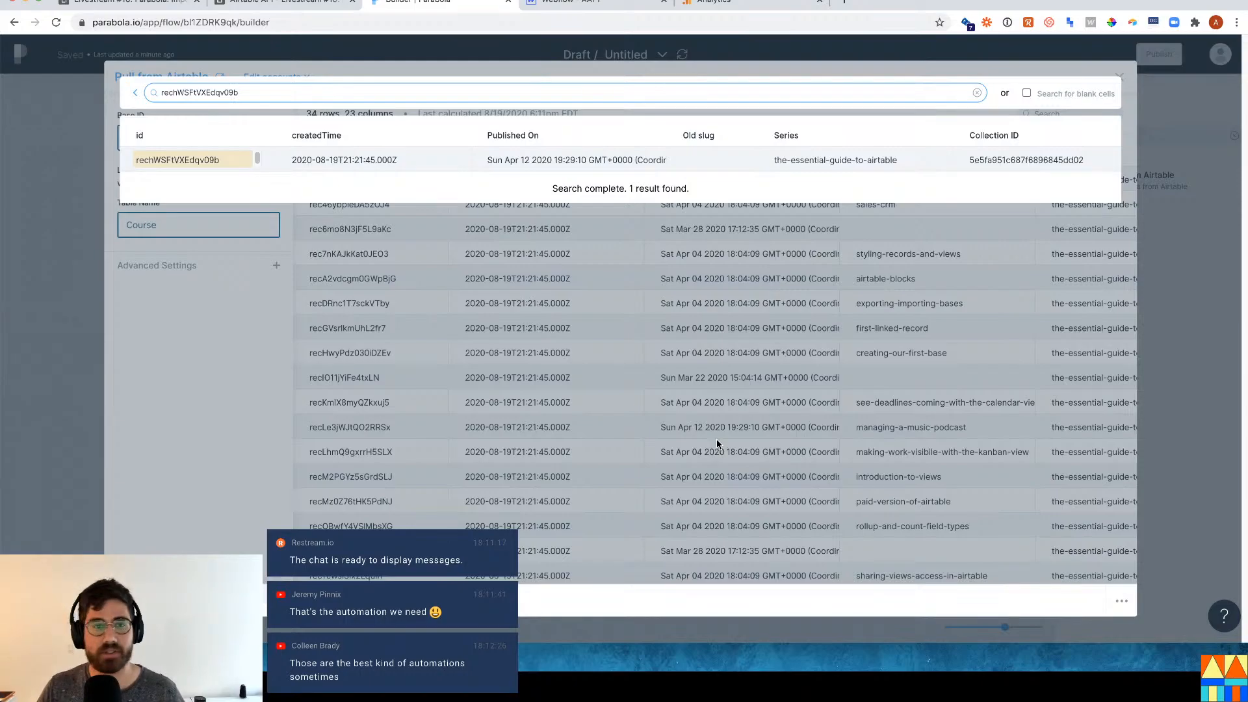
{"action": "key", "text": "Escape"}
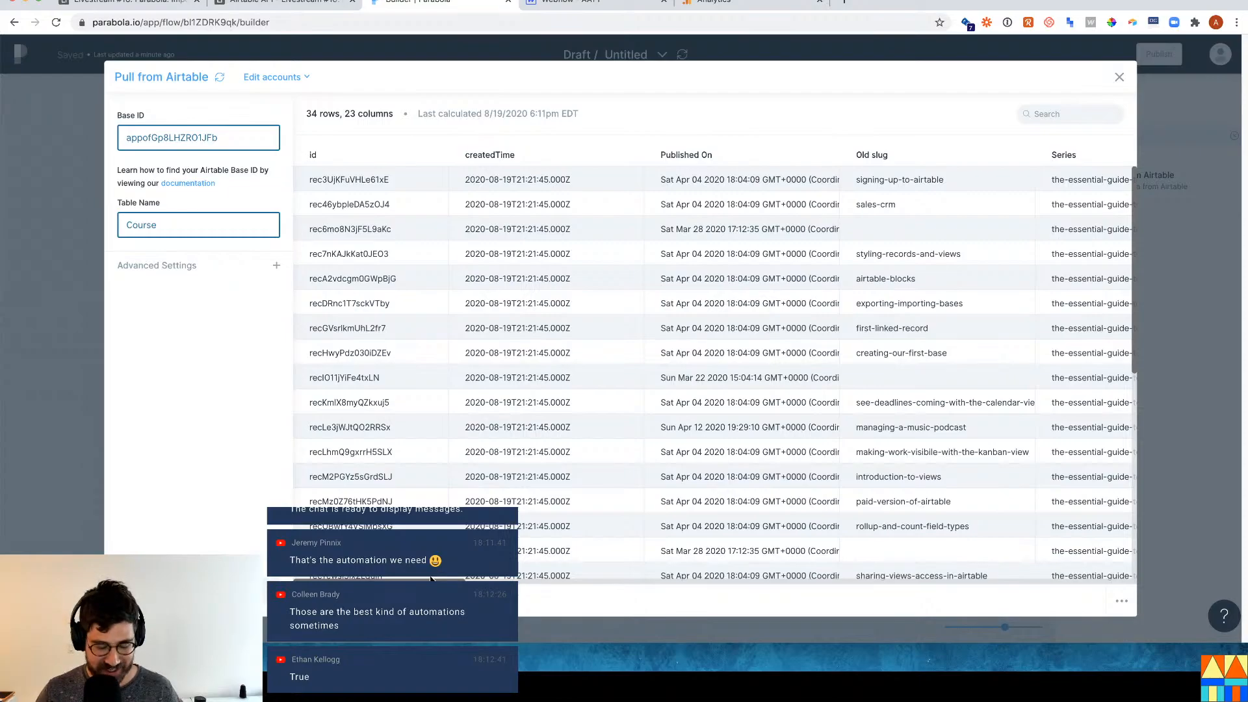
{"action": "key", "text": "alt+space"}
{"action": "type", "text": "ata"}
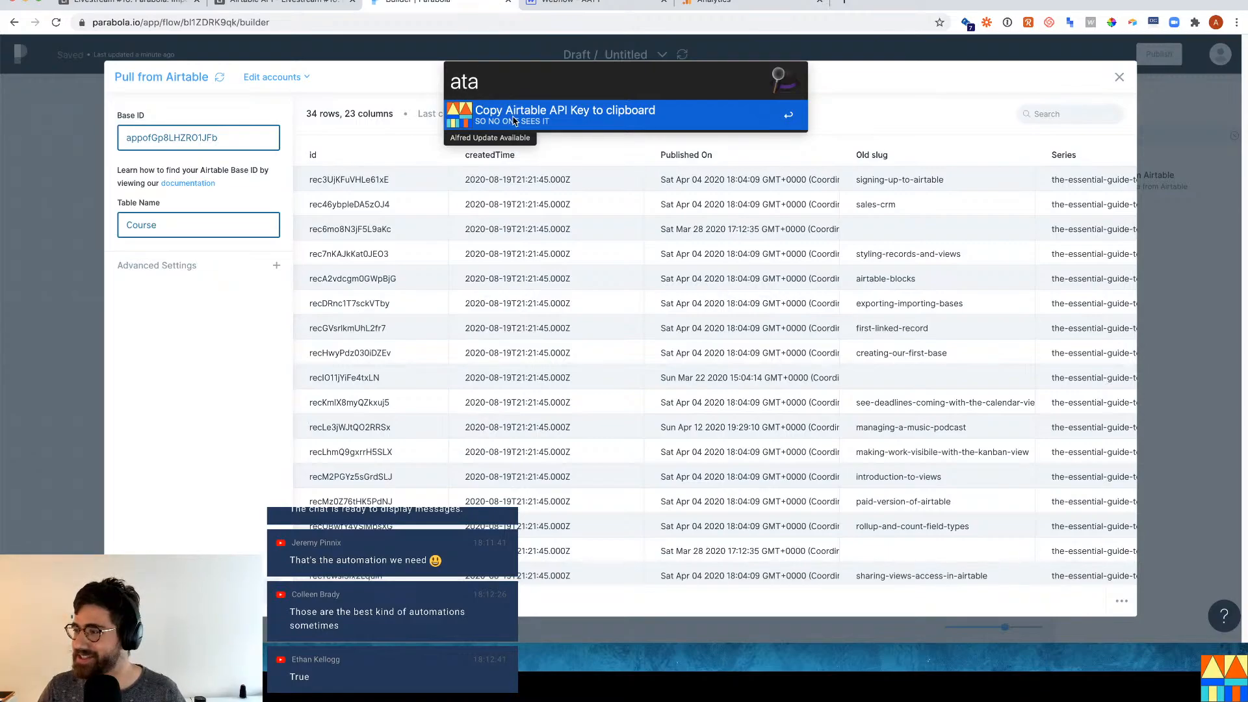
{"action": "left_click", "coordinate": [545, 118]}
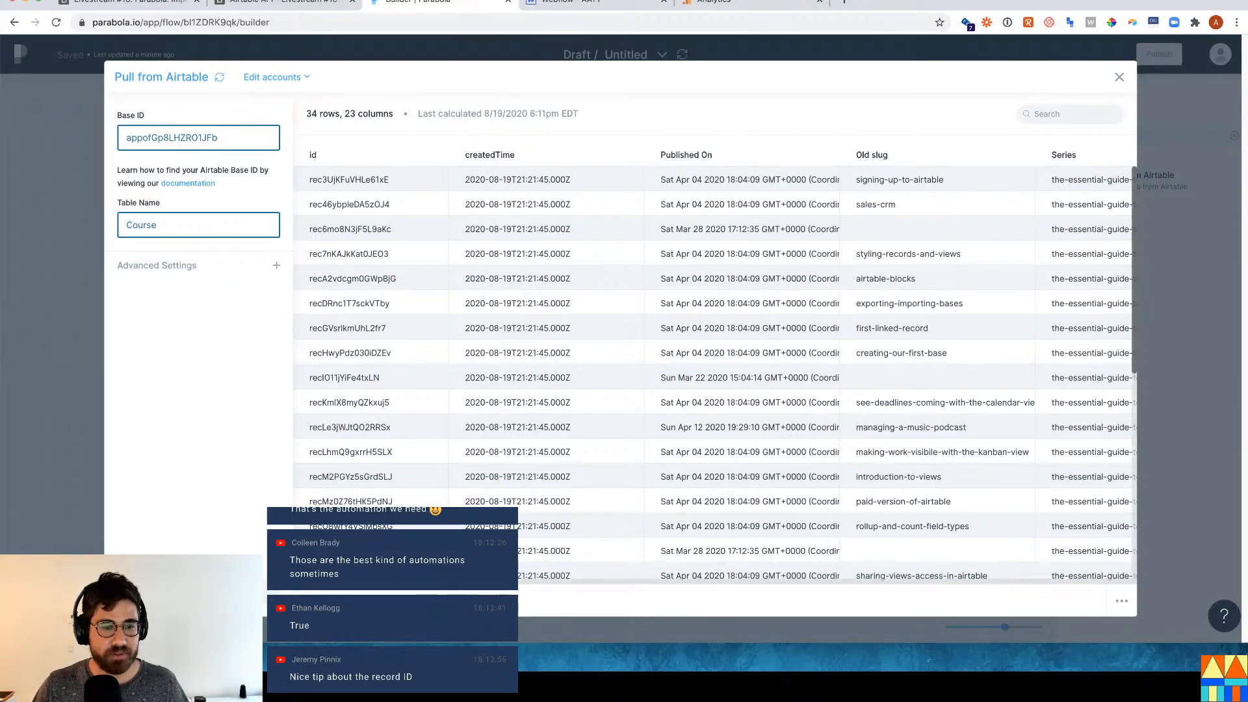
{"action": "scroll", "coordinate": [617, 572], "scroll_direction": "right", "scroll_amount": 15}
{"action": "scroll", "coordinate": [648, 569], "scroll_direction": "right", "scroll_amount": 15}
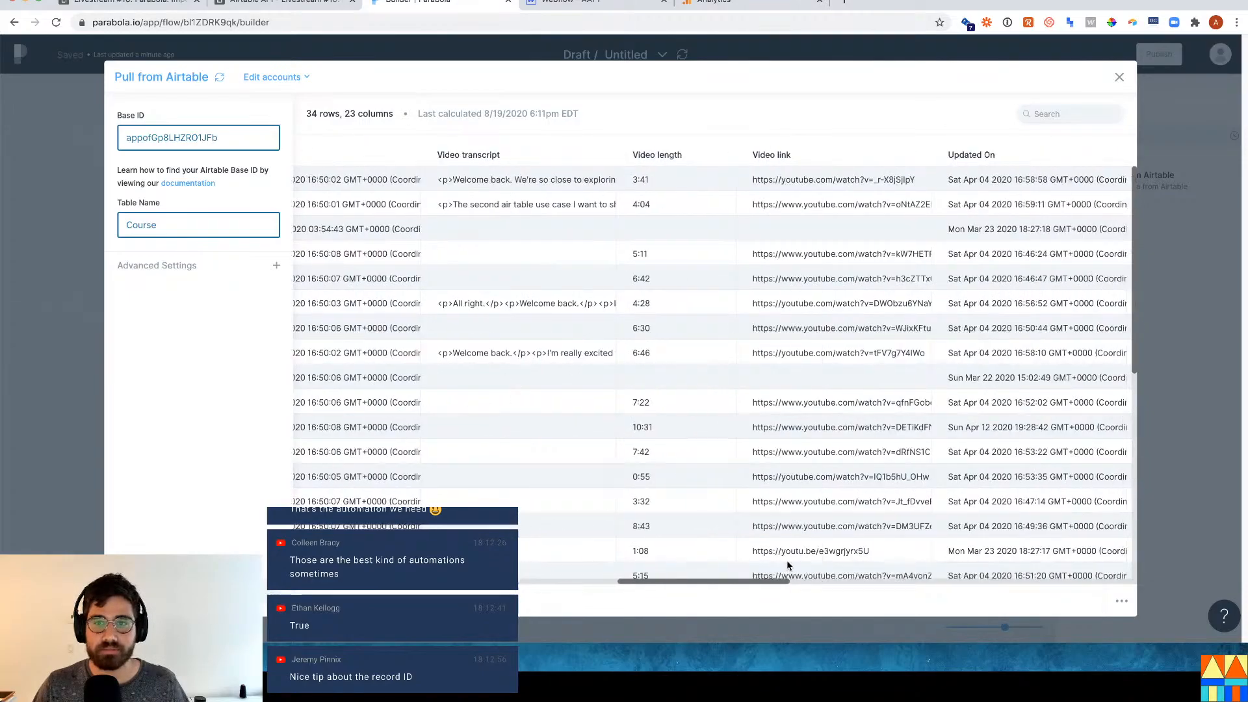
{"action": "scroll", "coordinate": [1002, 566], "scroll_direction": "right", "scroll_amount": 5}
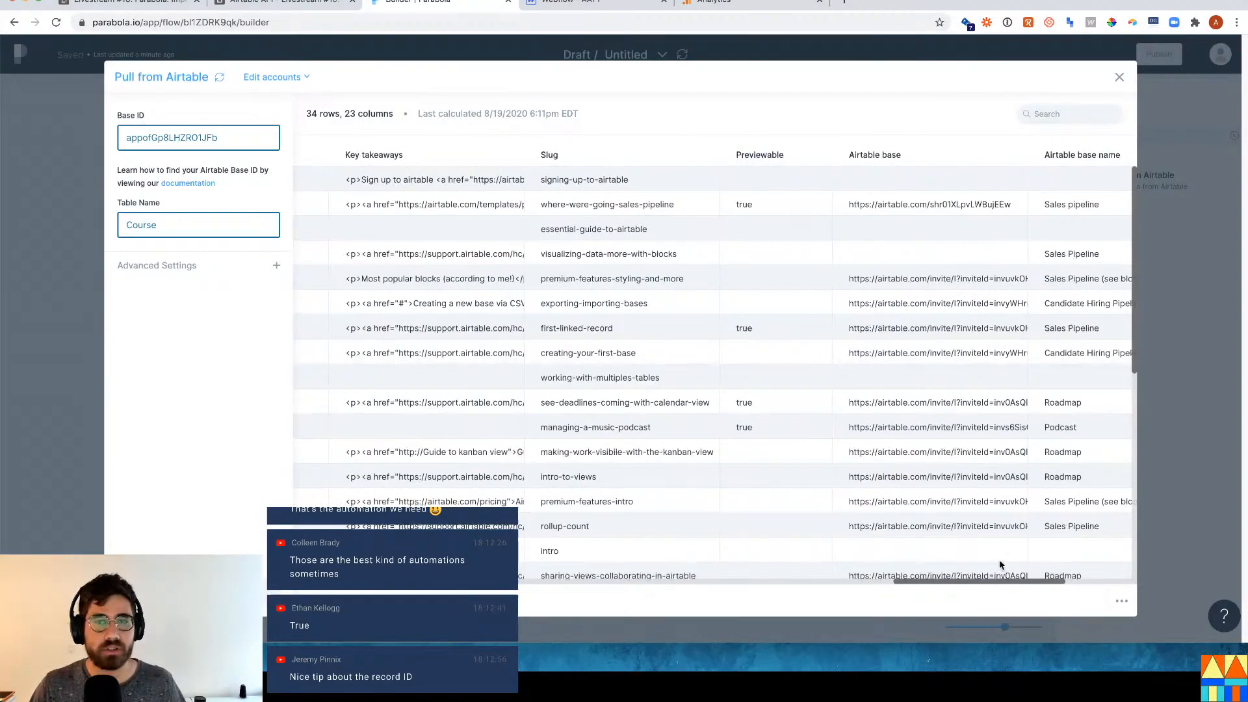
{"action": "left_click_drag", "start_coordinate": [998, 580], "coordinate": [1195, 554]}
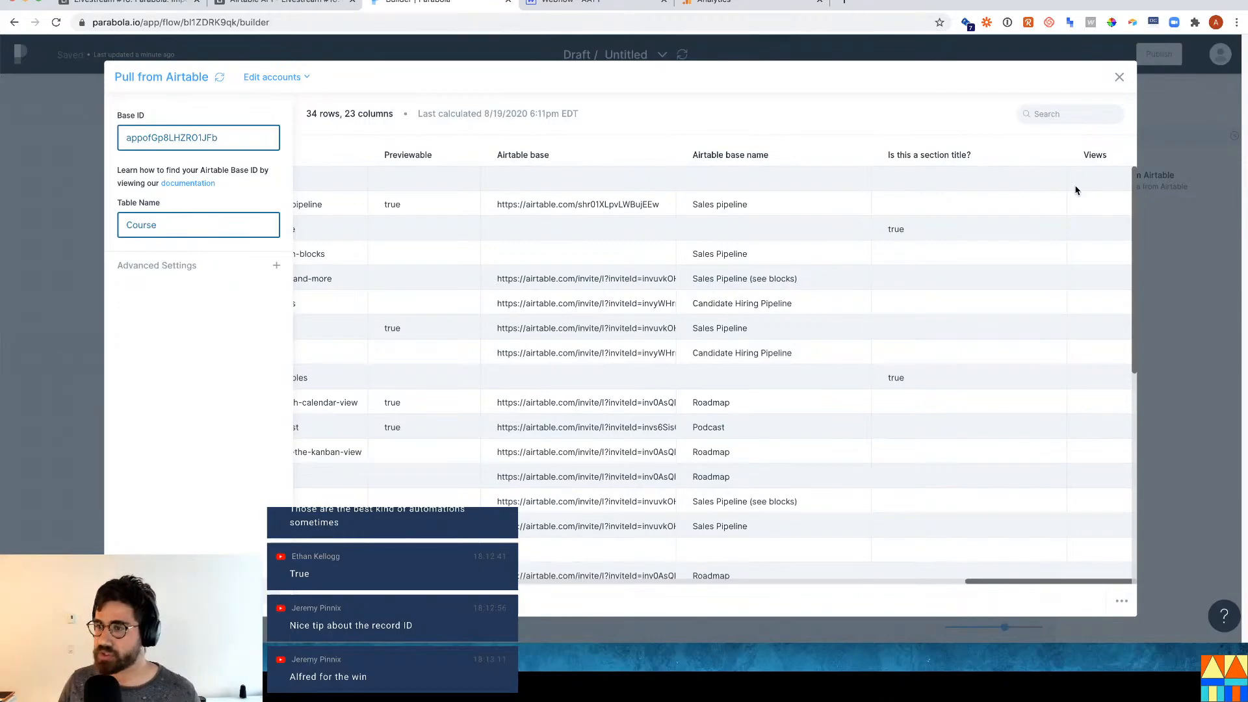
{"action": "left_click", "coordinate": [130, 3]}
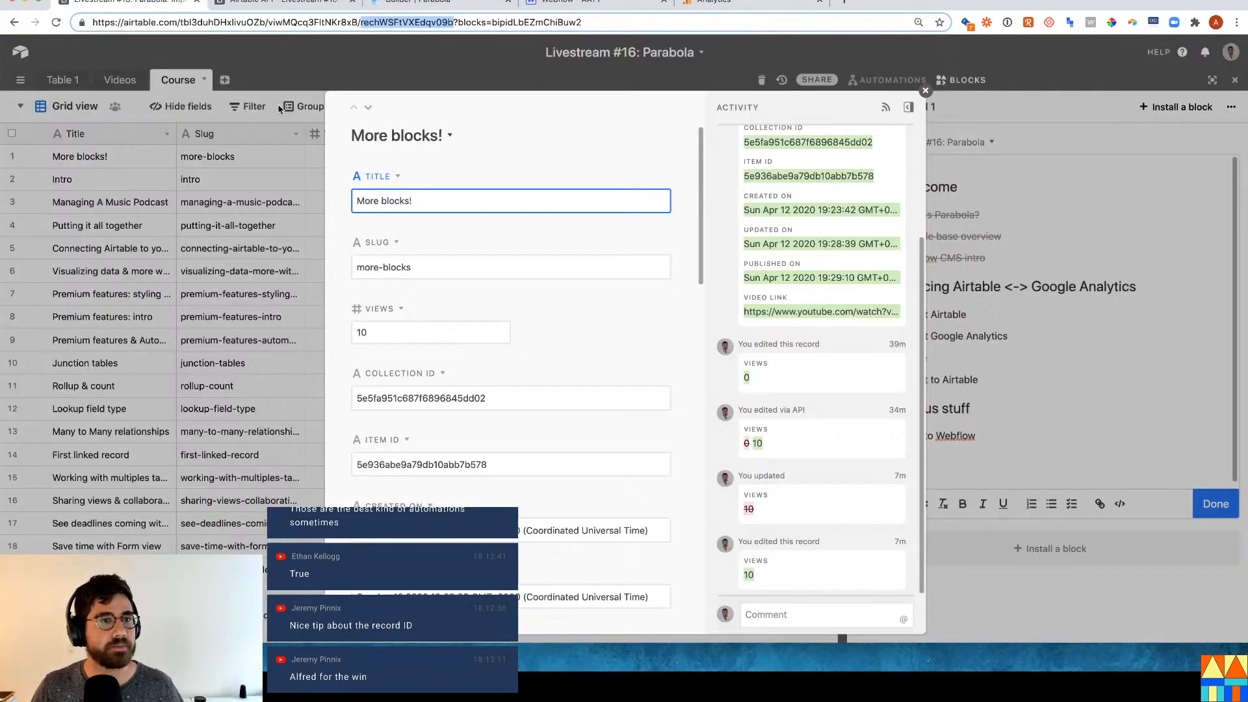
{"action": "key", "text": "Escape"}
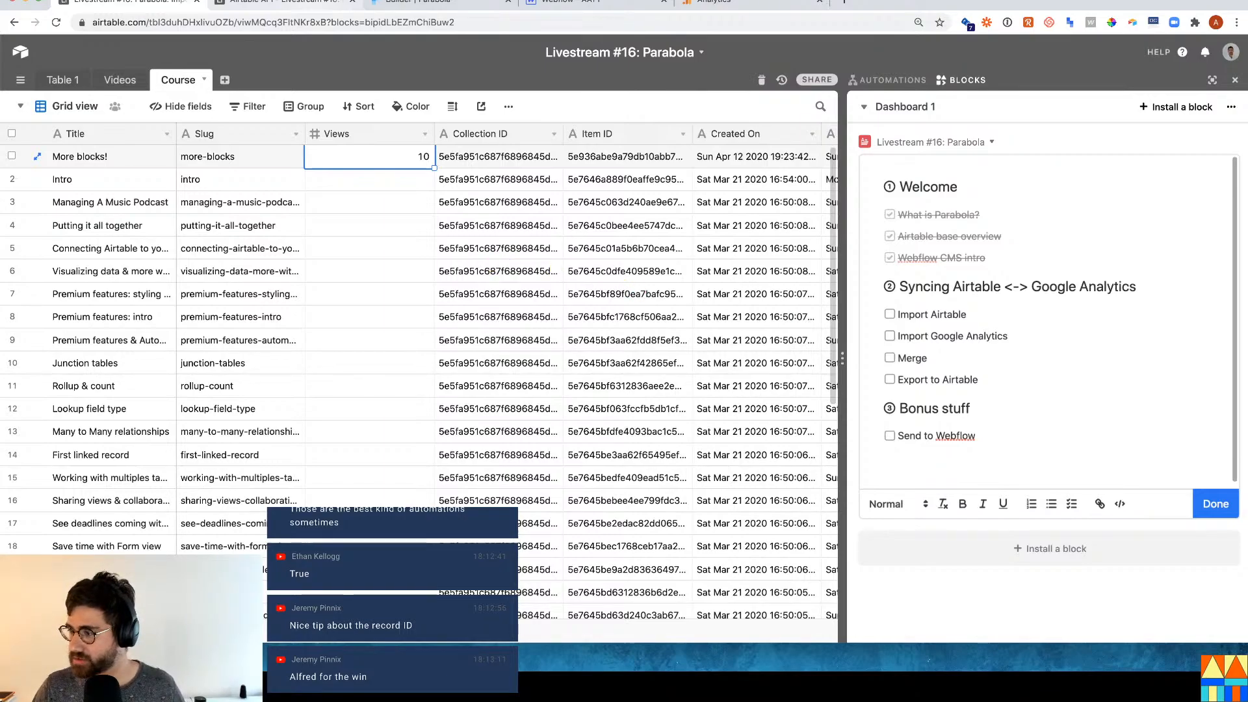
{"action": "key", "text": "super+4"}
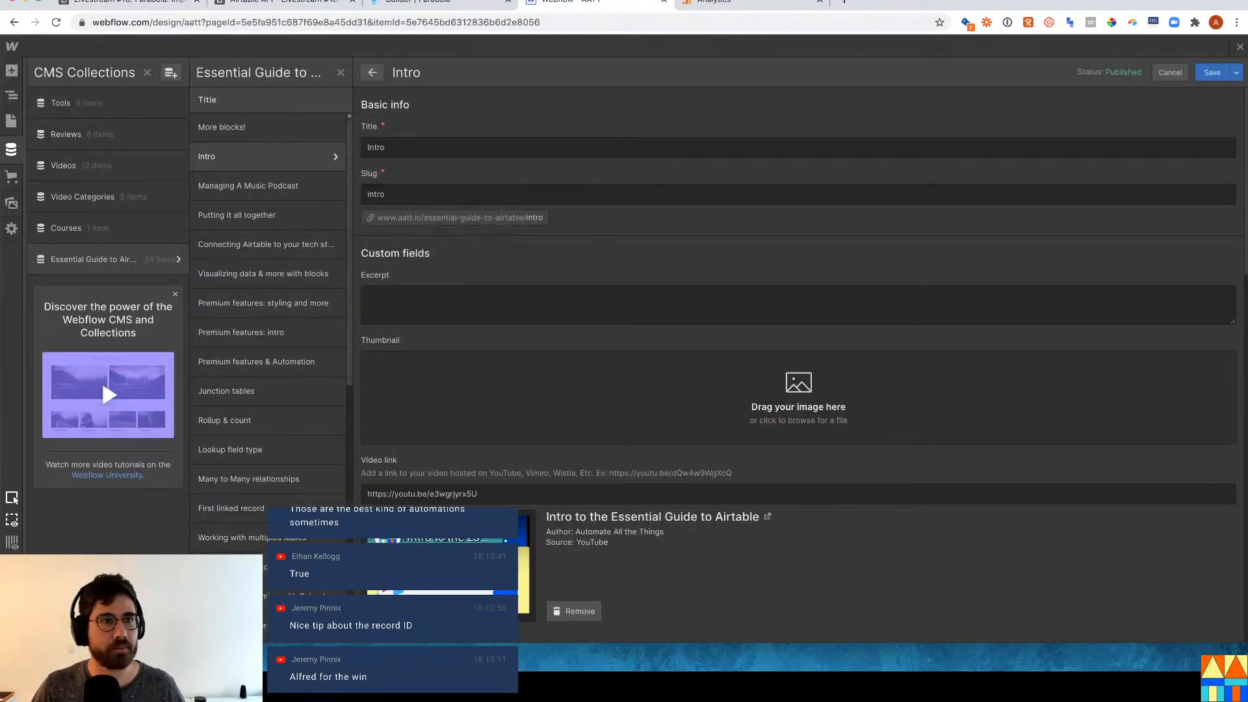
{"action": "key", "text": "super+2"}
{"action": "key", "text": "super+3"}
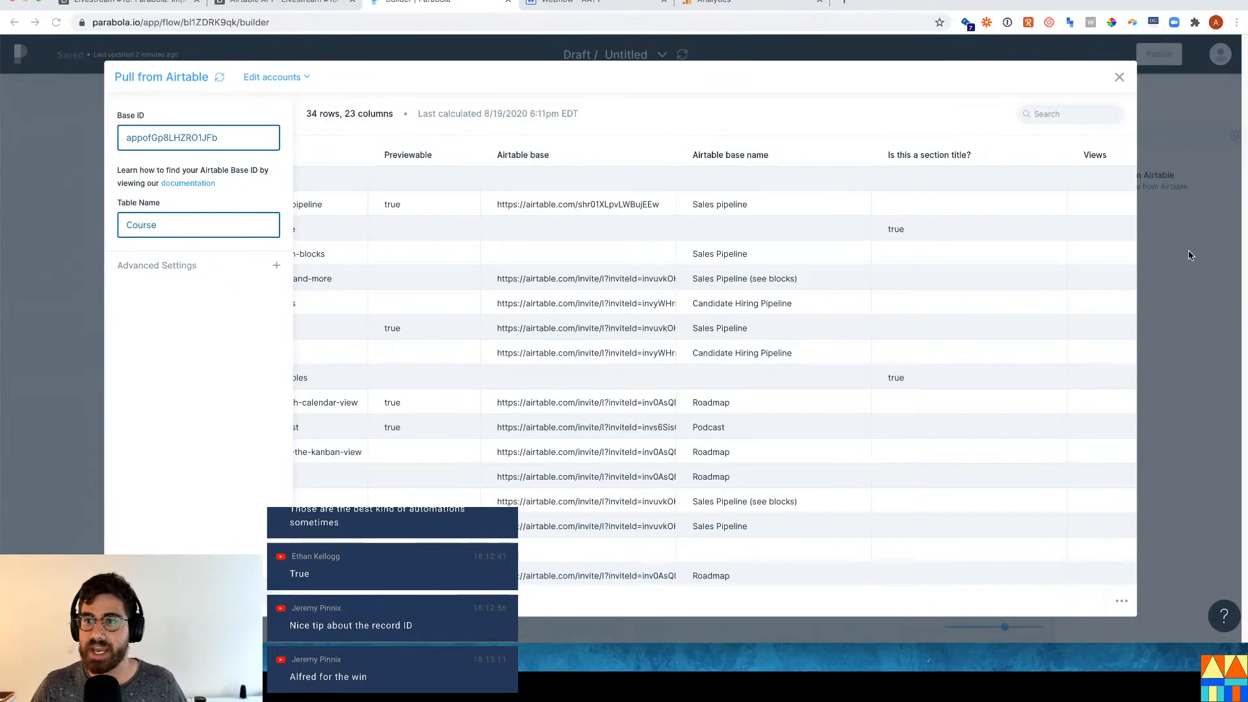
{"action": "left_click", "coordinate": [1118, 81]}
Search the steps for 'analyt' and add a Pull from Google Analytics step to the flow.
{"action": "left_click", "coordinate": [1123, 139]}
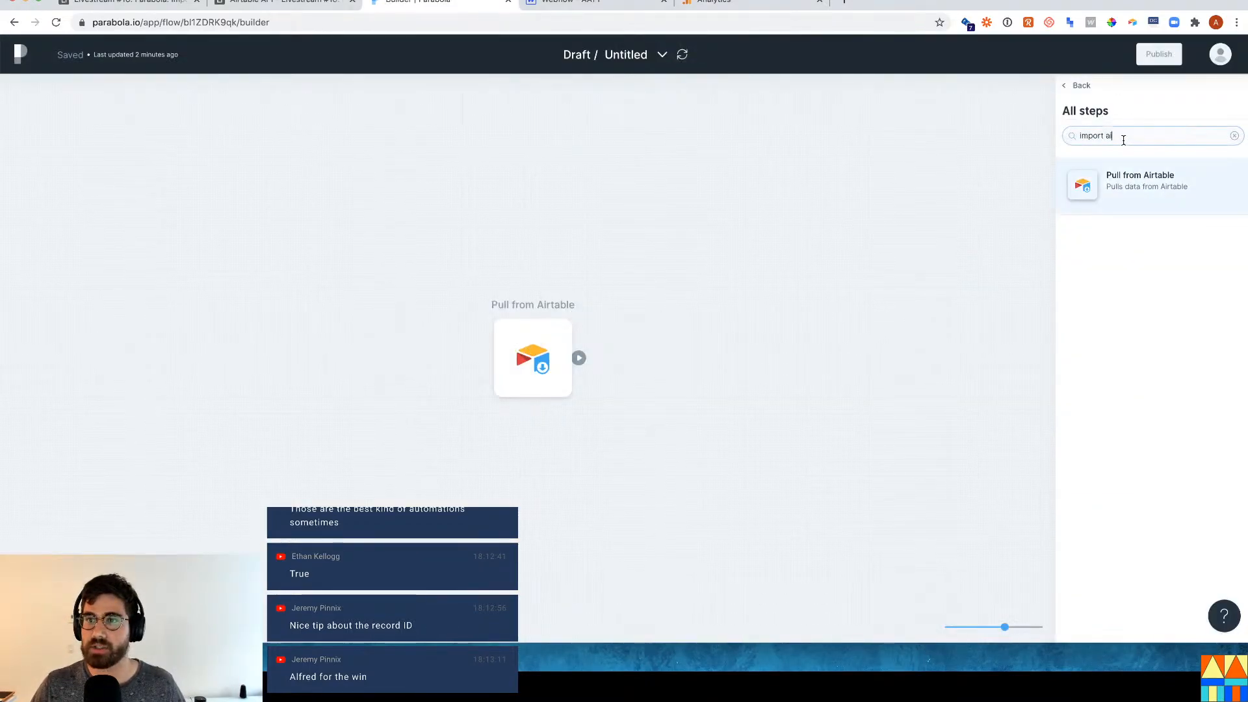
{"action": "key", "text": "super+a"}
{"action": "type", "text": "an"}
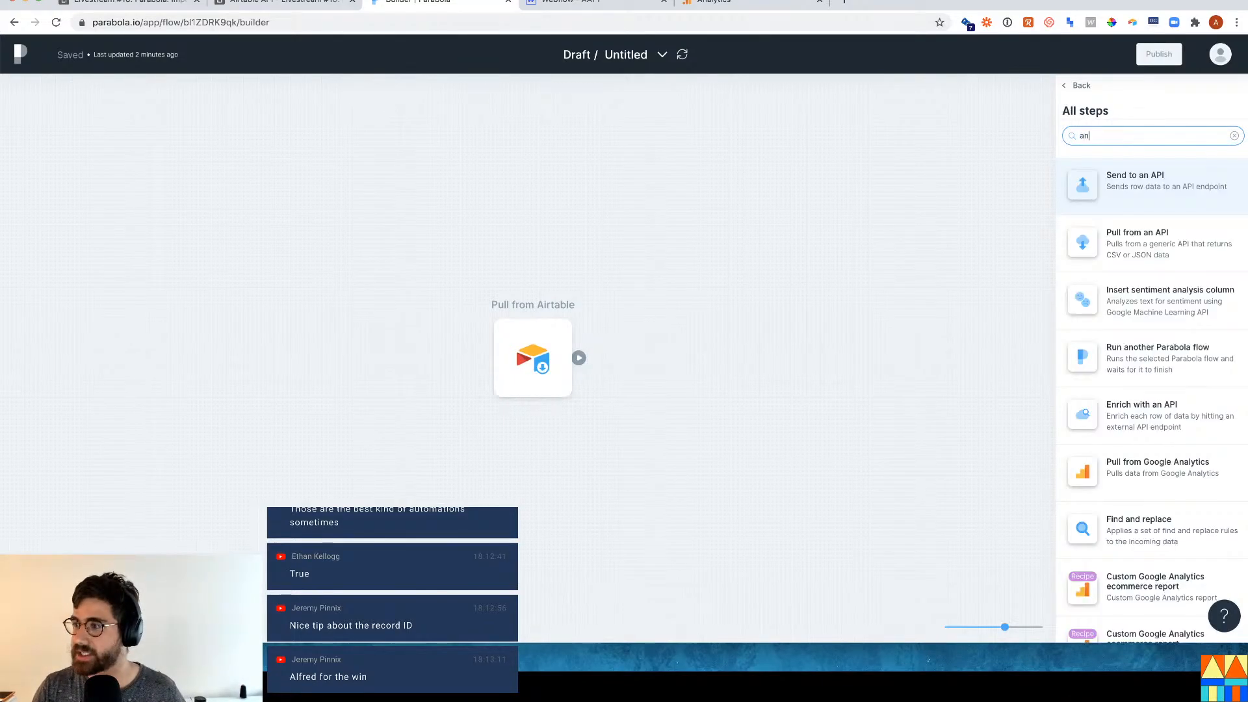
{"action": "type", "text": "alytics"}
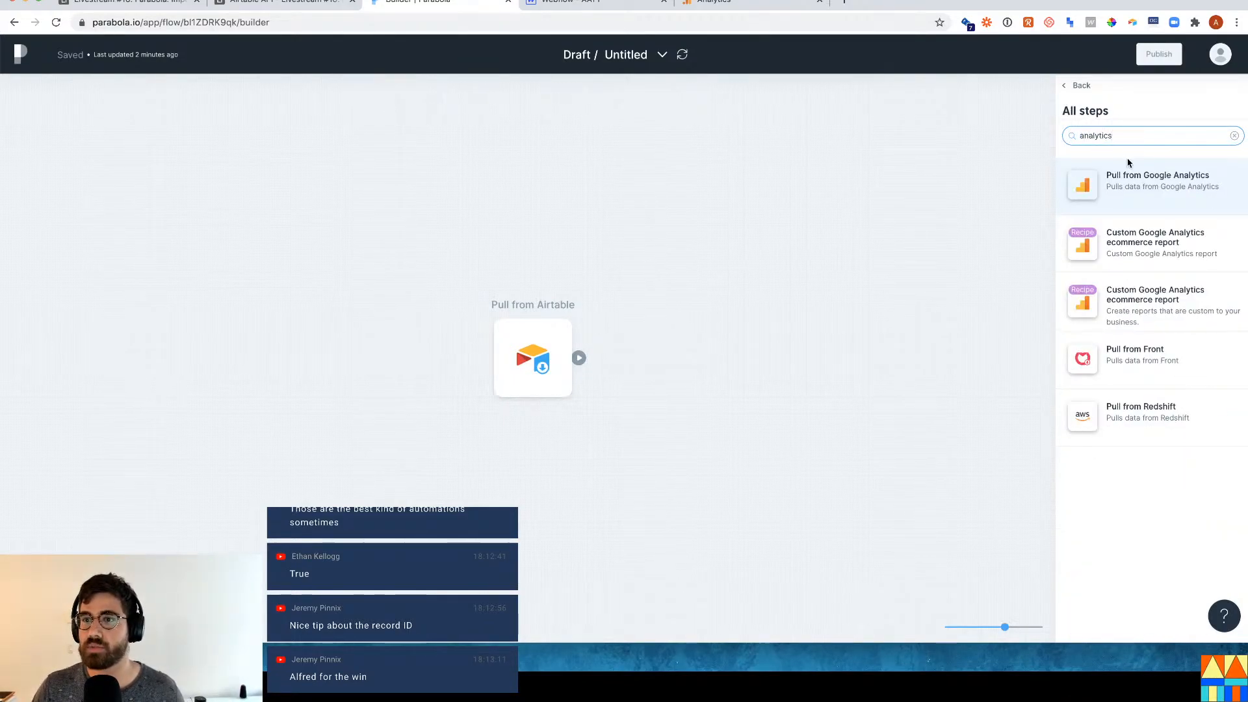
{"action": "left_click_drag", "start_coordinate": [1126, 166], "coordinate": [489, 486]}
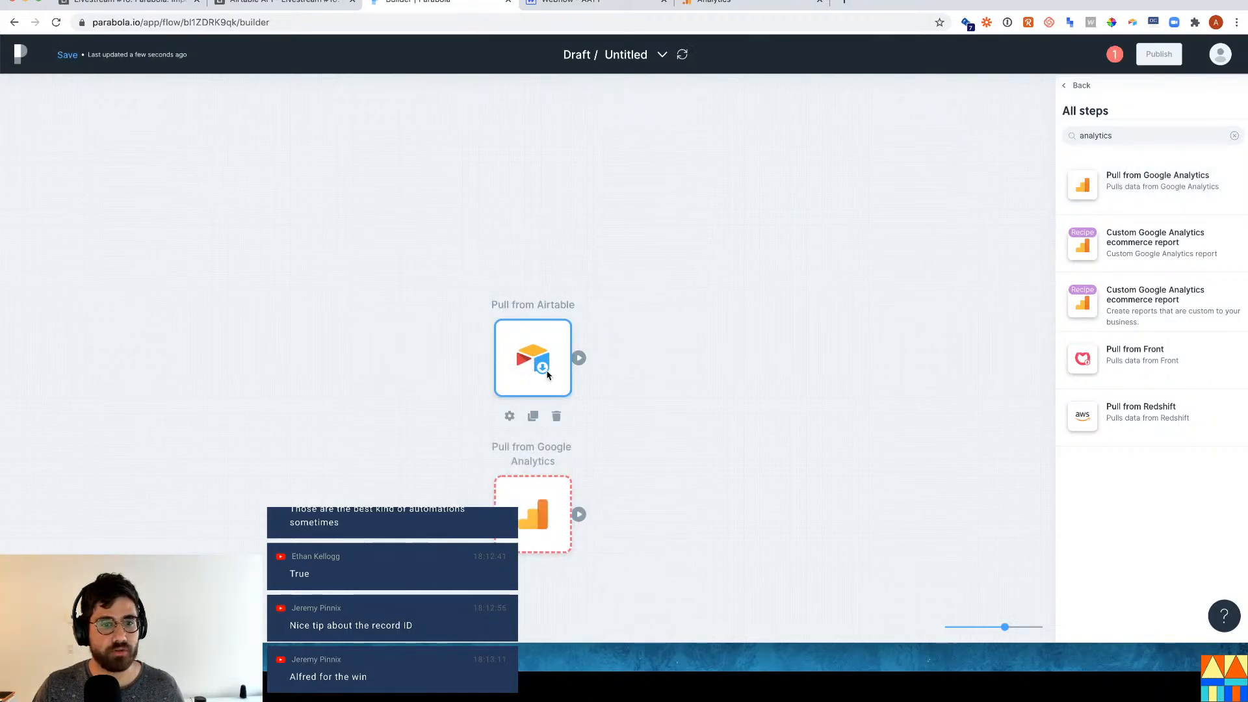
Arrange the Airtable step top-left with the analytics step beneath, then begin Google authorization.
{"action": "left_click_drag", "start_coordinate": [544, 362], "coordinate": [170, 168]}
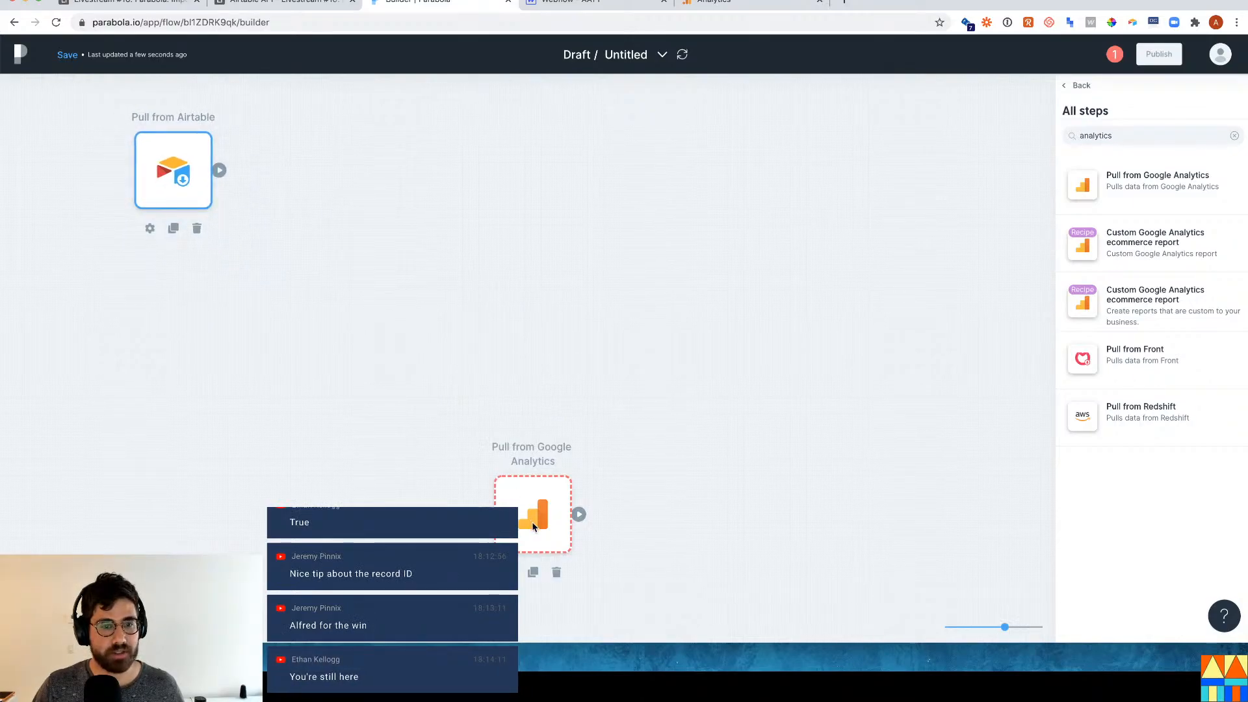
{"action": "left_click_drag", "start_coordinate": [532, 521], "coordinate": [125, 404]}
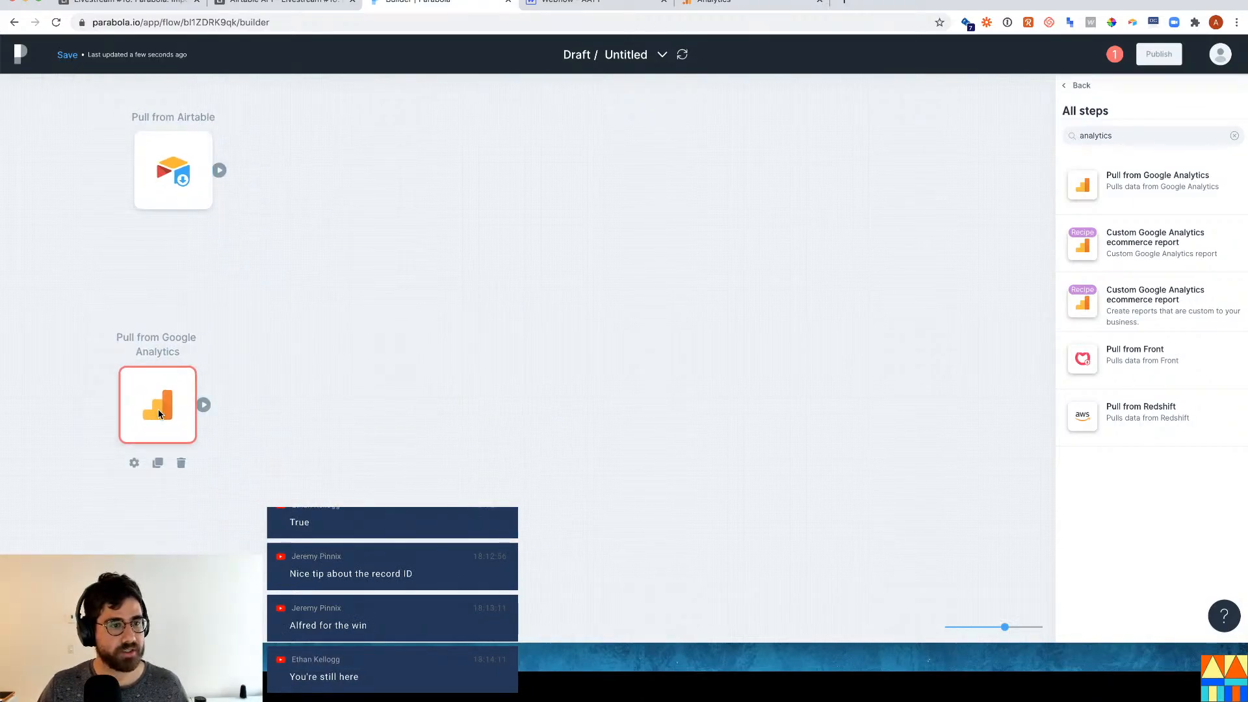
{"action": "double_click", "coordinate": [158, 403]}
{"action": "left_click", "coordinate": [260, 341]}
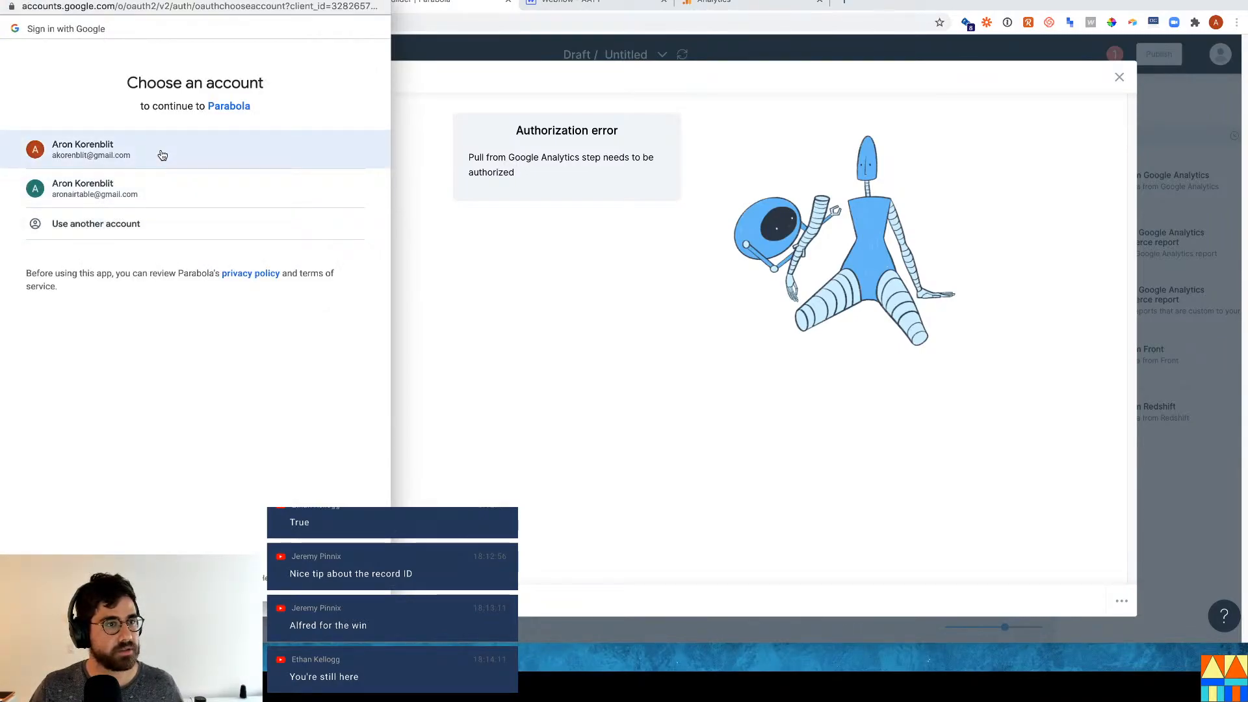
Sign in with the Google account and allow Parabola to view Google Analytics data.
{"action": "left_click", "coordinate": [162, 156]}
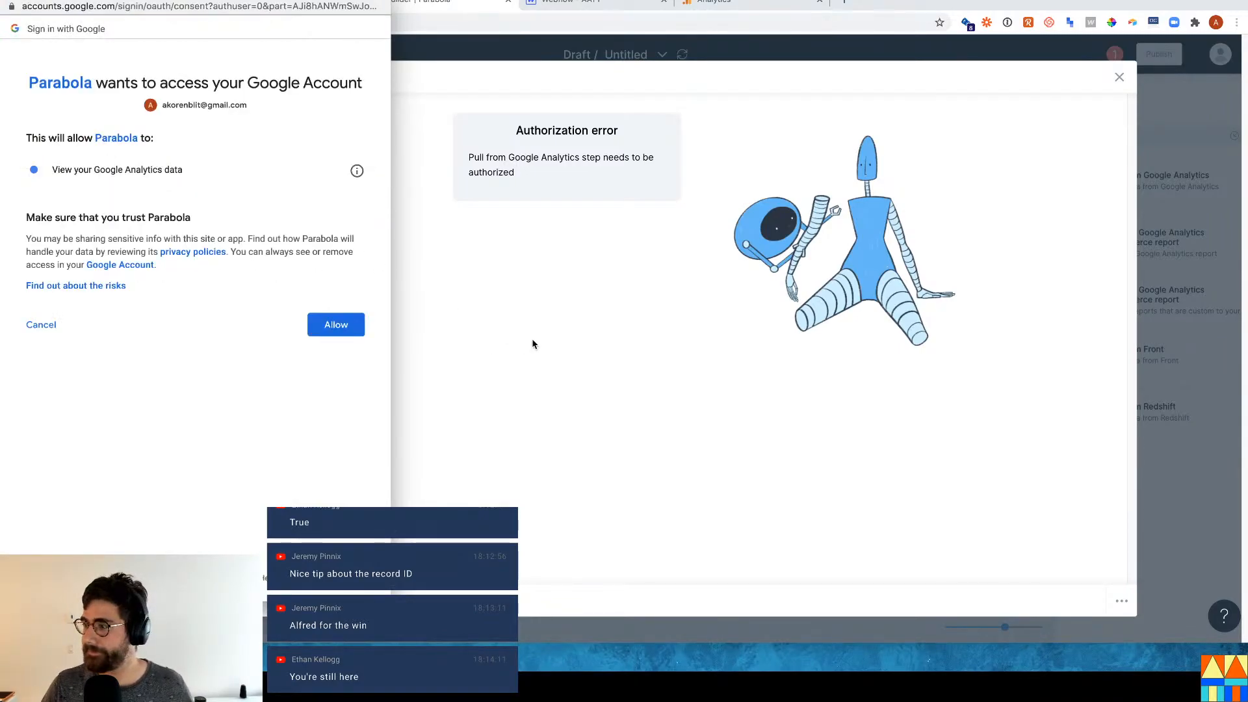
{"action": "left_click", "coordinate": [346, 326]}
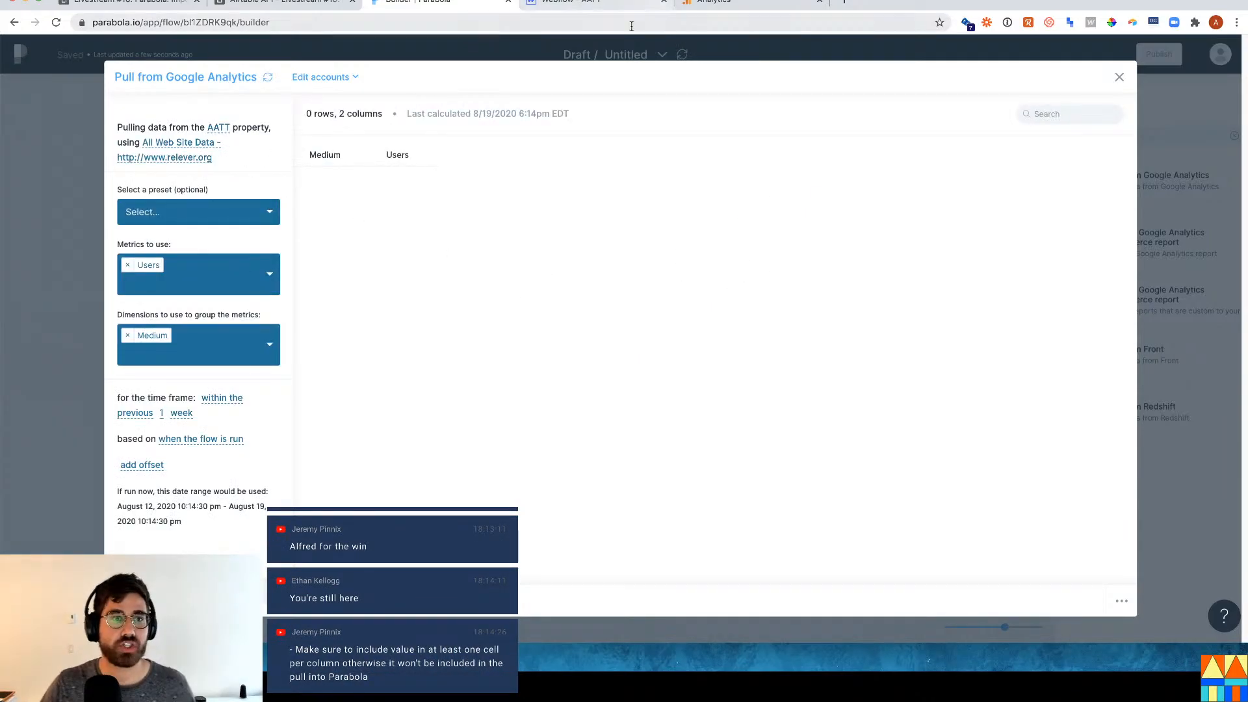
Choose the aatt.io view as the Google Analytics data source.
{"action": "left_click", "coordinate": [211, 142]}
{"action": "left_click", "coordinate": [224, 207]}
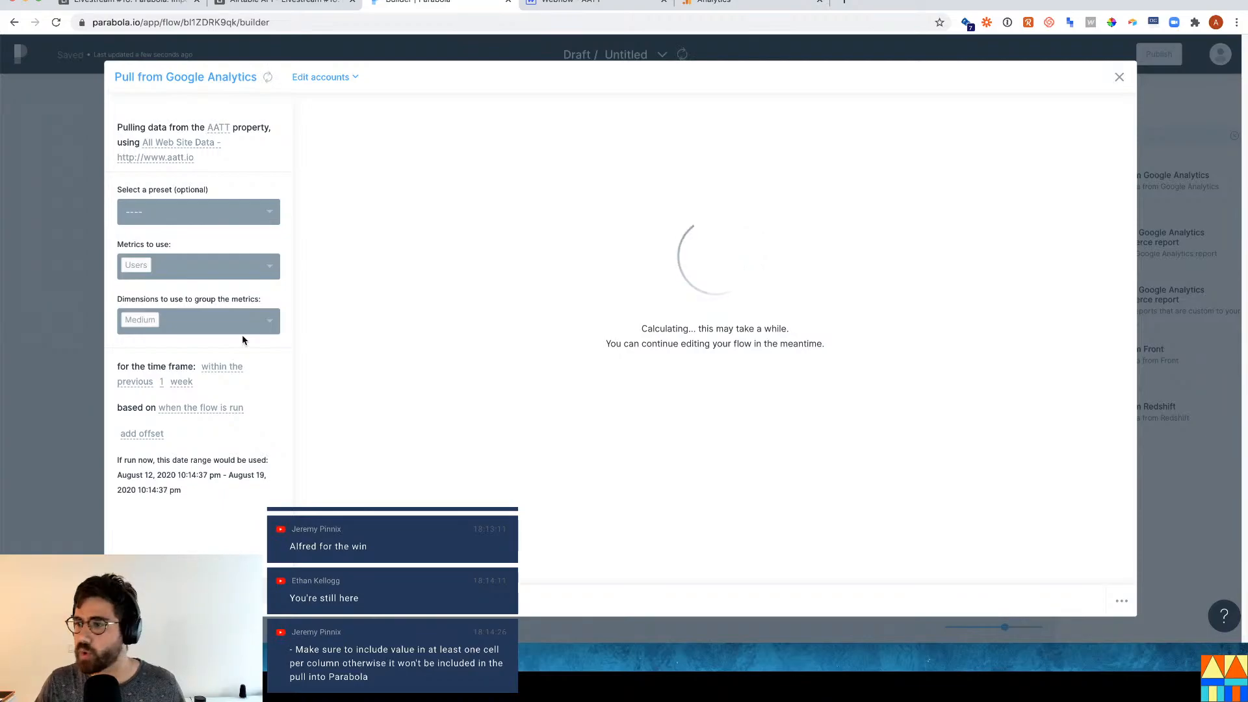
{"action": "left_click", "coordinate": [714, 5]}
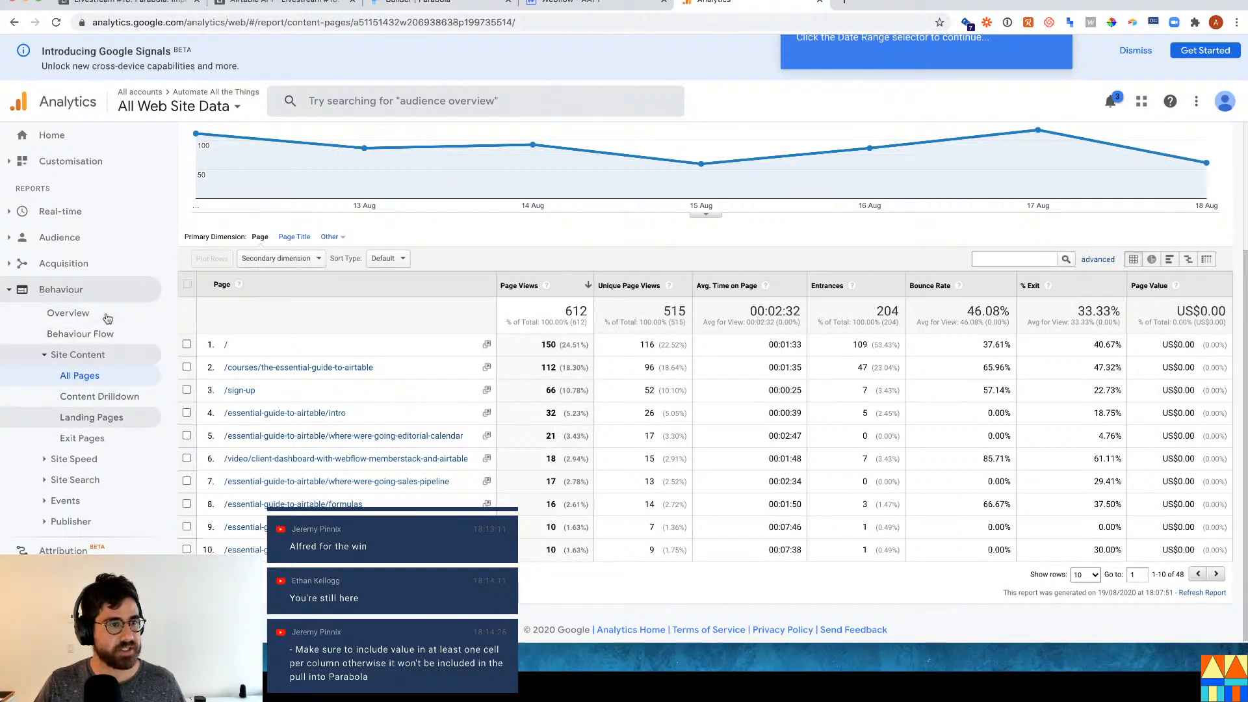
{"action": "left_click", "coordinate": [450, 2]}
Pick the Behavior - Site Content - All Pages report preset, searching for 'beha'.
{"action": "left_click", "coordinate": [199, 213]}
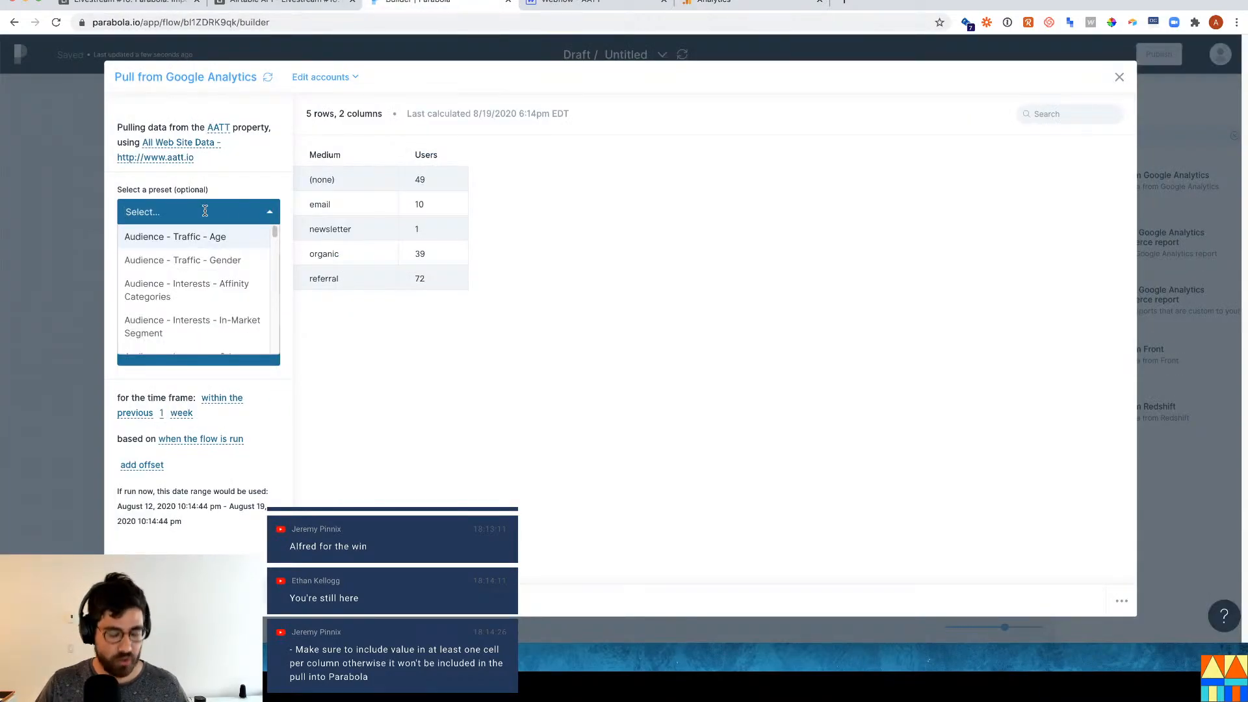
{"action": "type", "text": "beha"}
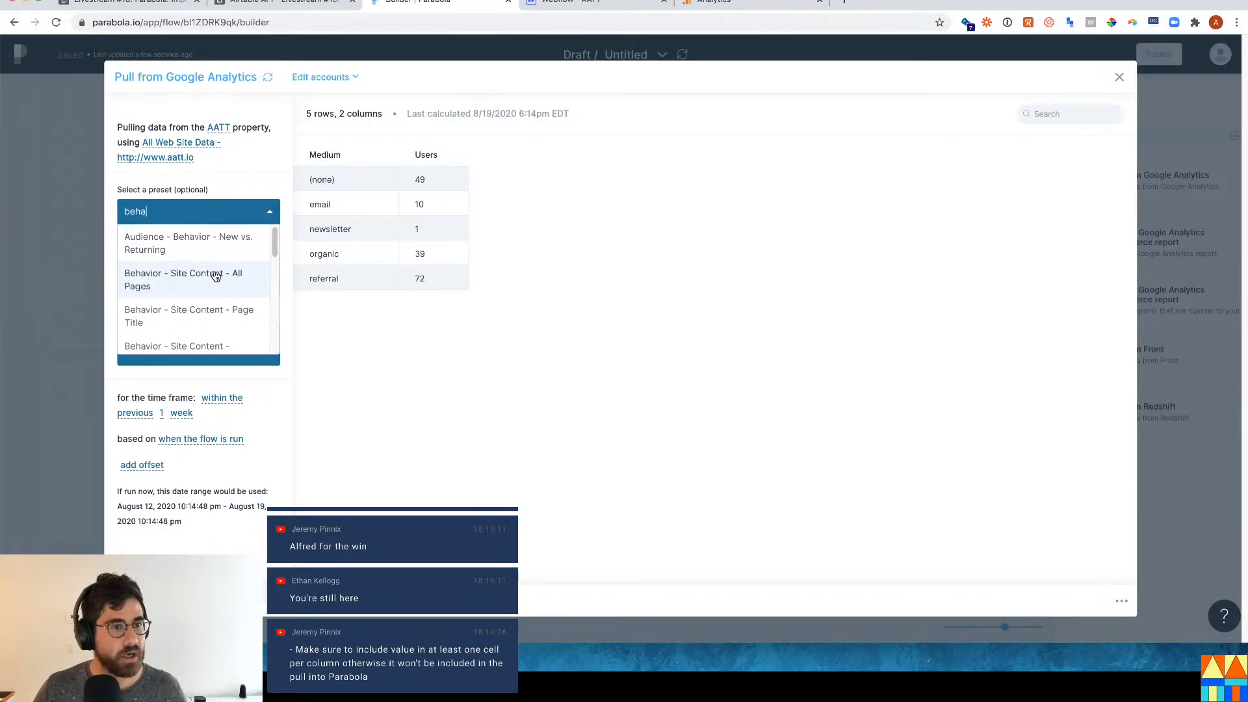
{"action": "scroll", "coordinate": [242, 273], "scroll_direction": "down", "scroll_amount": 2}
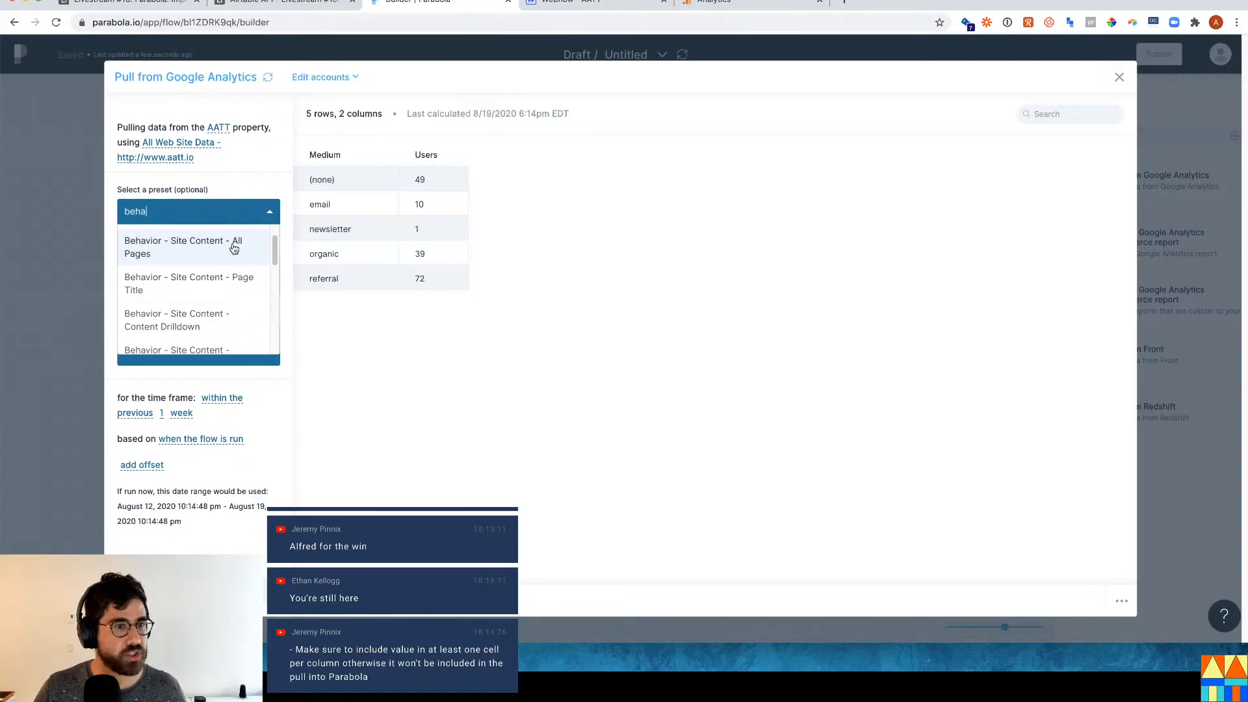
{"action": "left_click", "coordinate": [234, 250]}
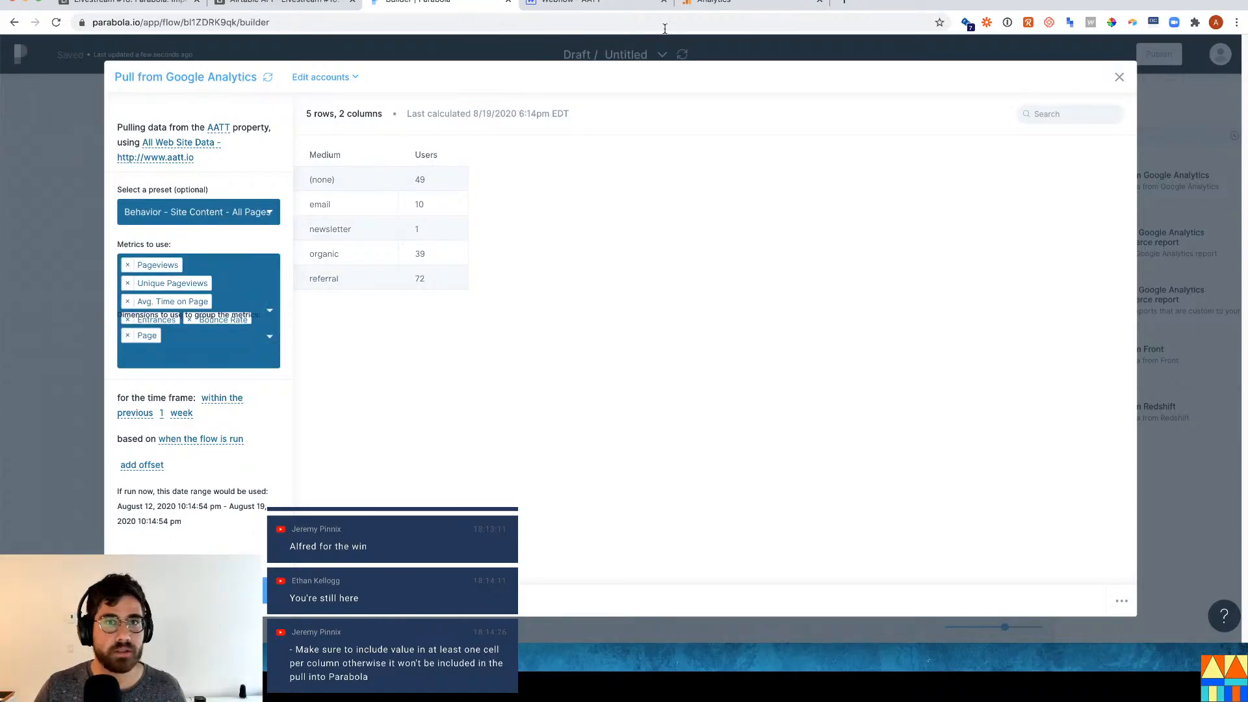
{"action": "left_click", "coordinate": [714, 5]}
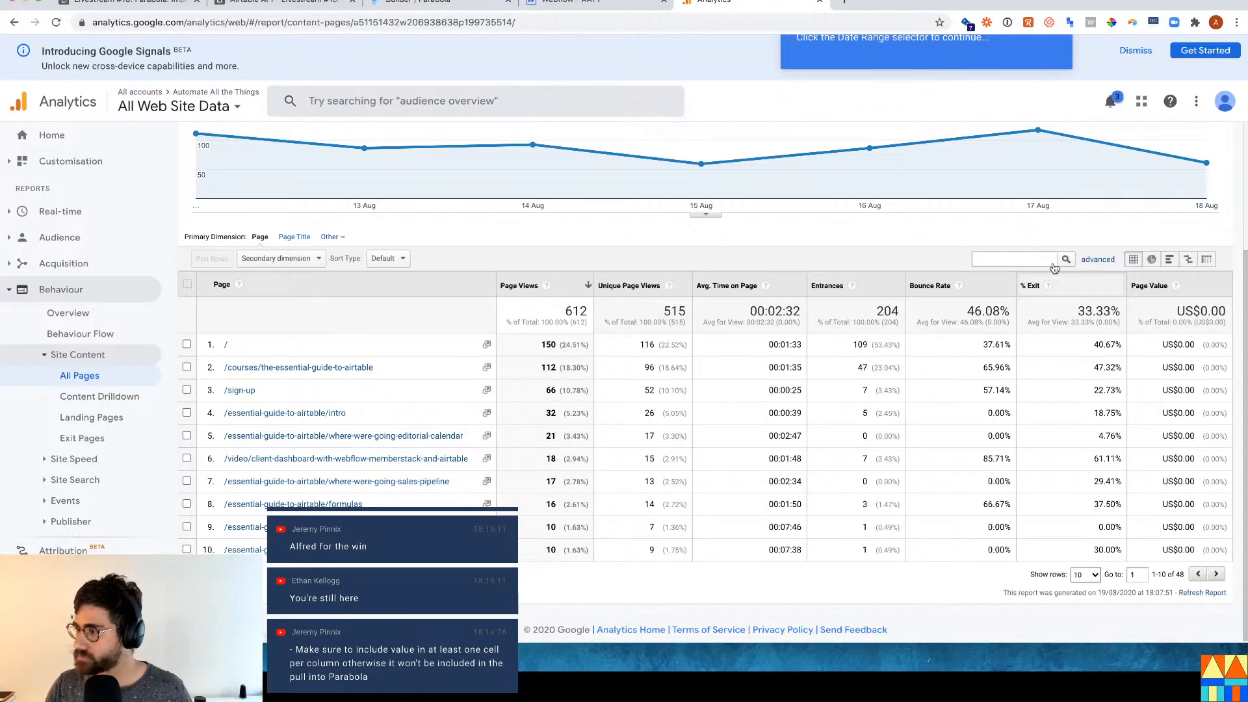
Compare the 50 pulled page-metric rows against Webflow and the Analytics All Pages report.
{"action": "left_click", "coordinate": [624, 6]}
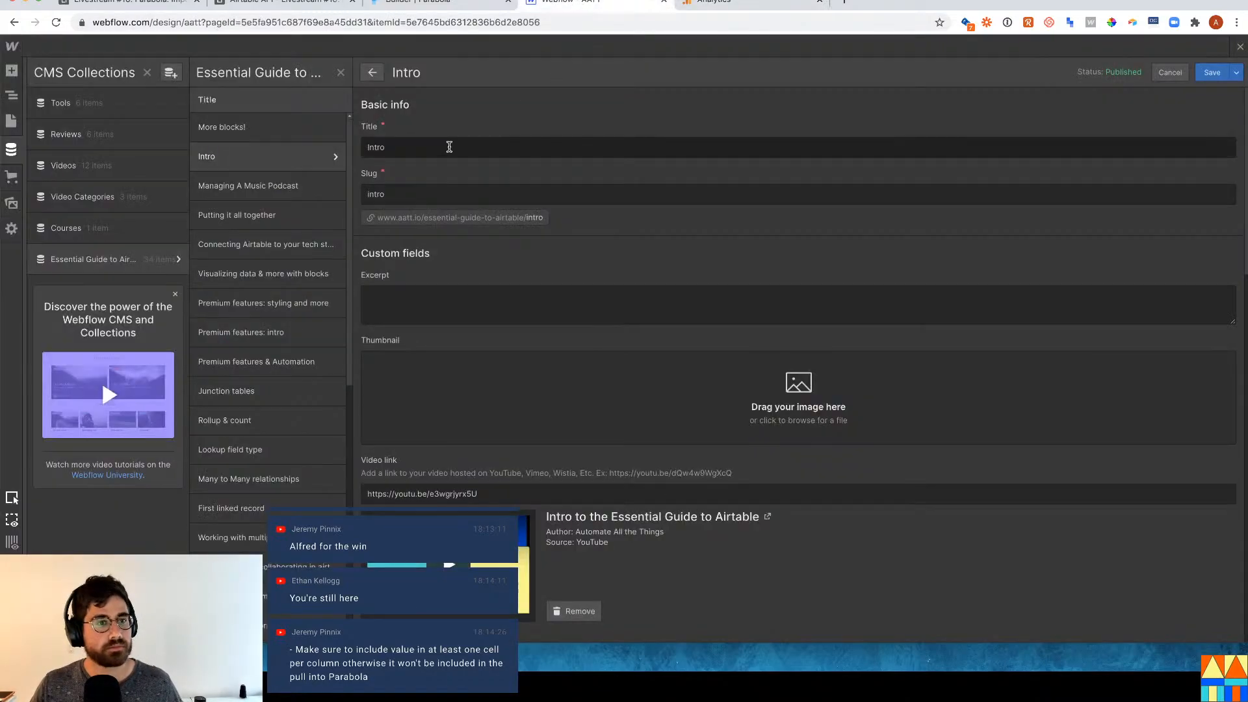
{"action": "left_click", "coordinate": [423, 4]}
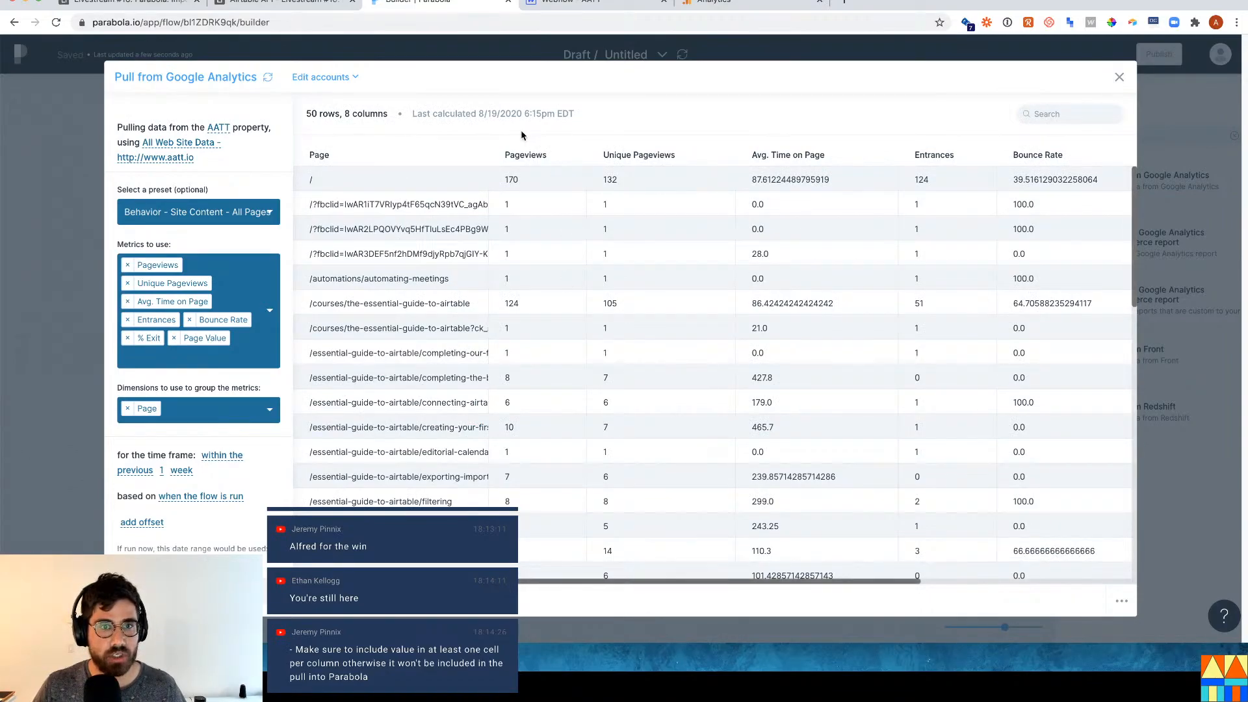
{"action": "left_click", "coordinate": [696, 5]}
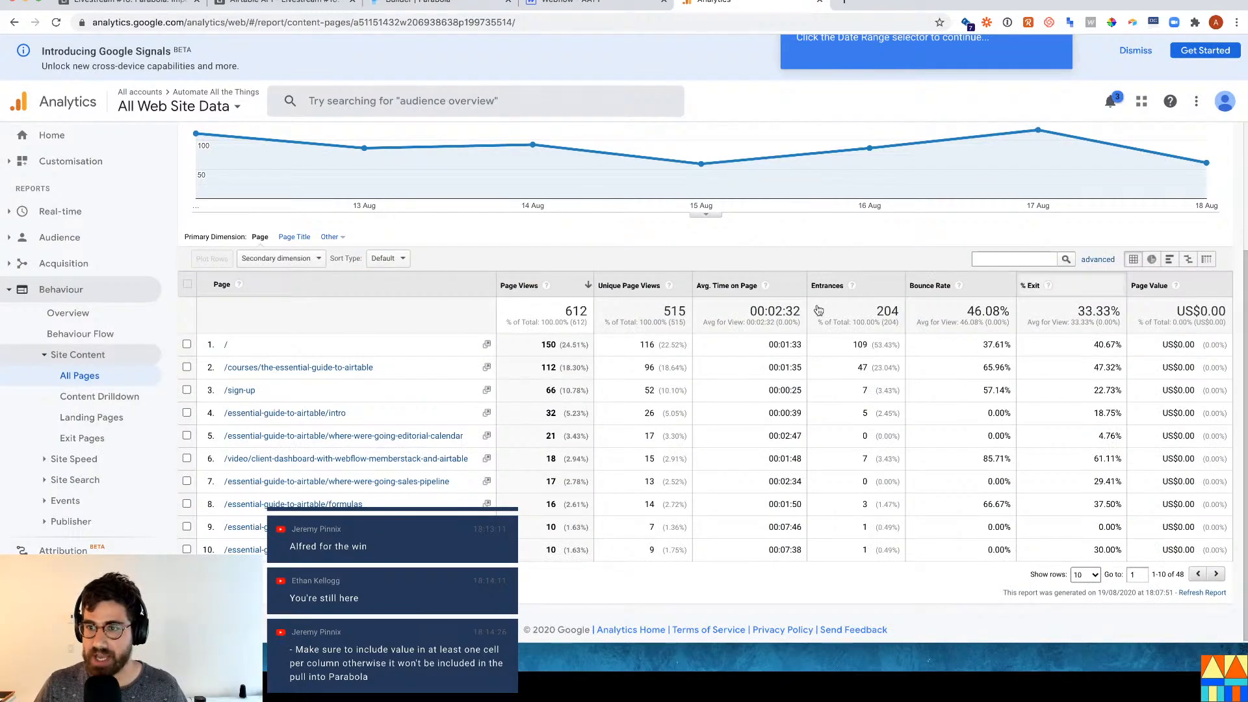
{"action": "left_click", "coordinate": [436, 2]}
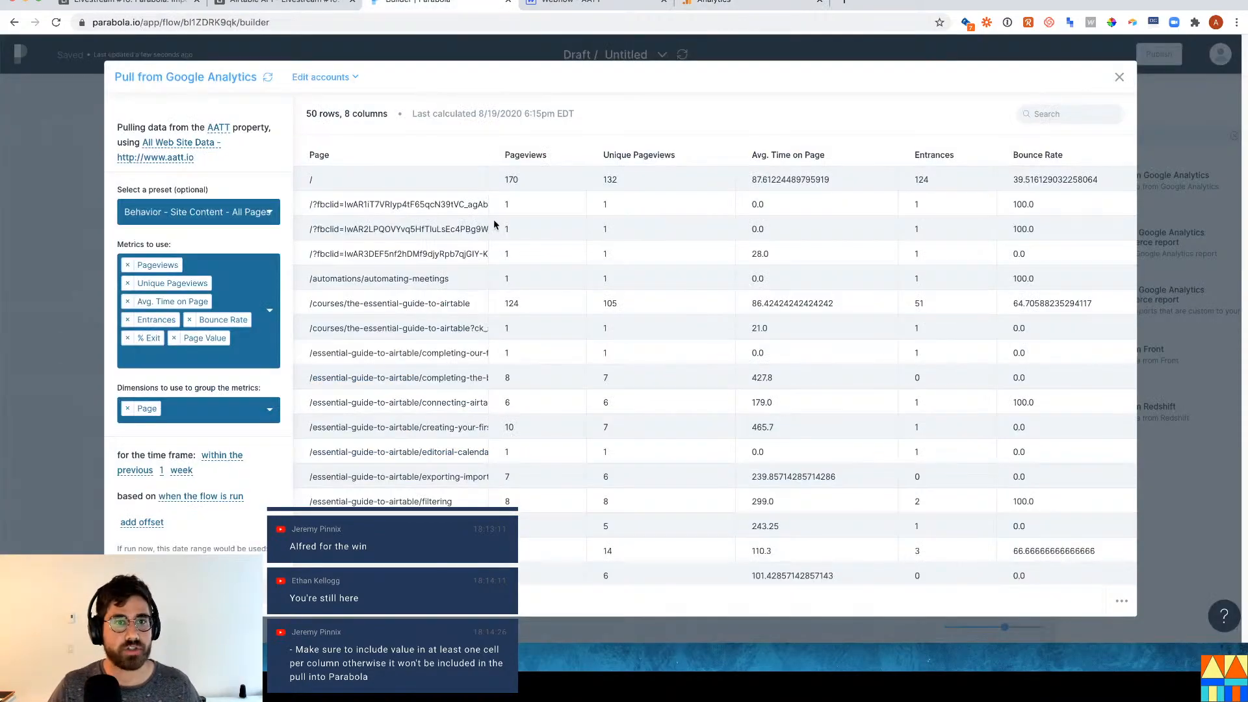
{"action": "scroll", "coordinate": [401, 447], "scroll_direction": "down", "scroll_amount": 1}
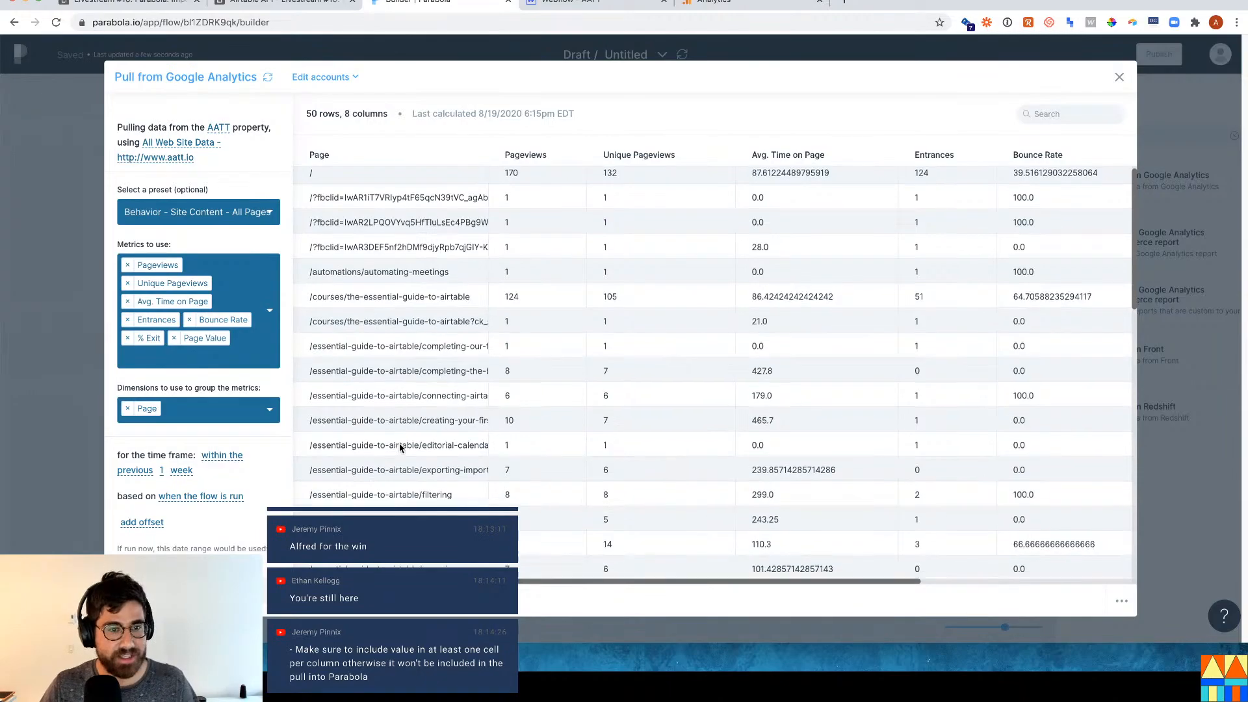
{"action": "scroll", "coordinate": [401, 447], "scroll_direction": "down", "scroll_amount": 5}
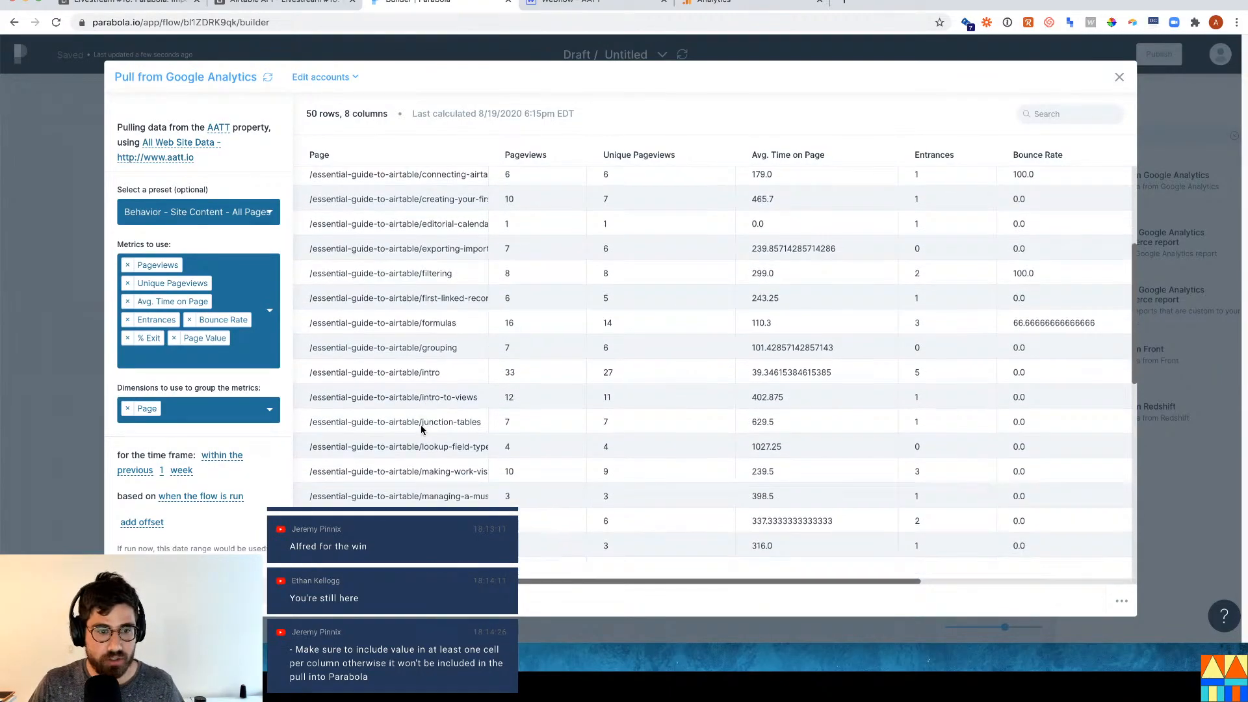
{"action": "scroll", "coordinate": [421, 428], "scroll_direction": "down", "scroll_amount": 3}
{"action": "scroll", "coordinate": [838, 585], "scroll_direction": "right", "scroll_amount": 10}
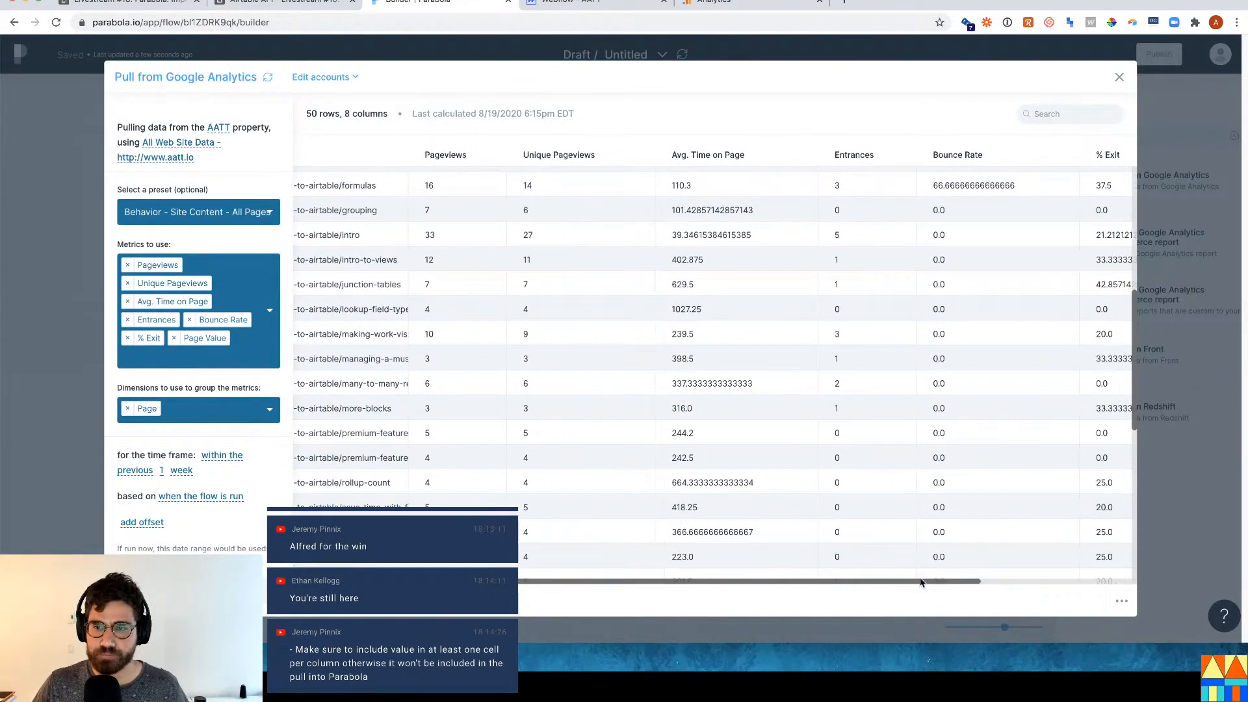
{"action": "scroll", "coordinate": [790, 564], "scroll_direction": "left", "scroll_amount": 8}
{"action": "scroll", "coordinate": [790, 564], "scroll_direction": "left", "scroll_amount": 3}
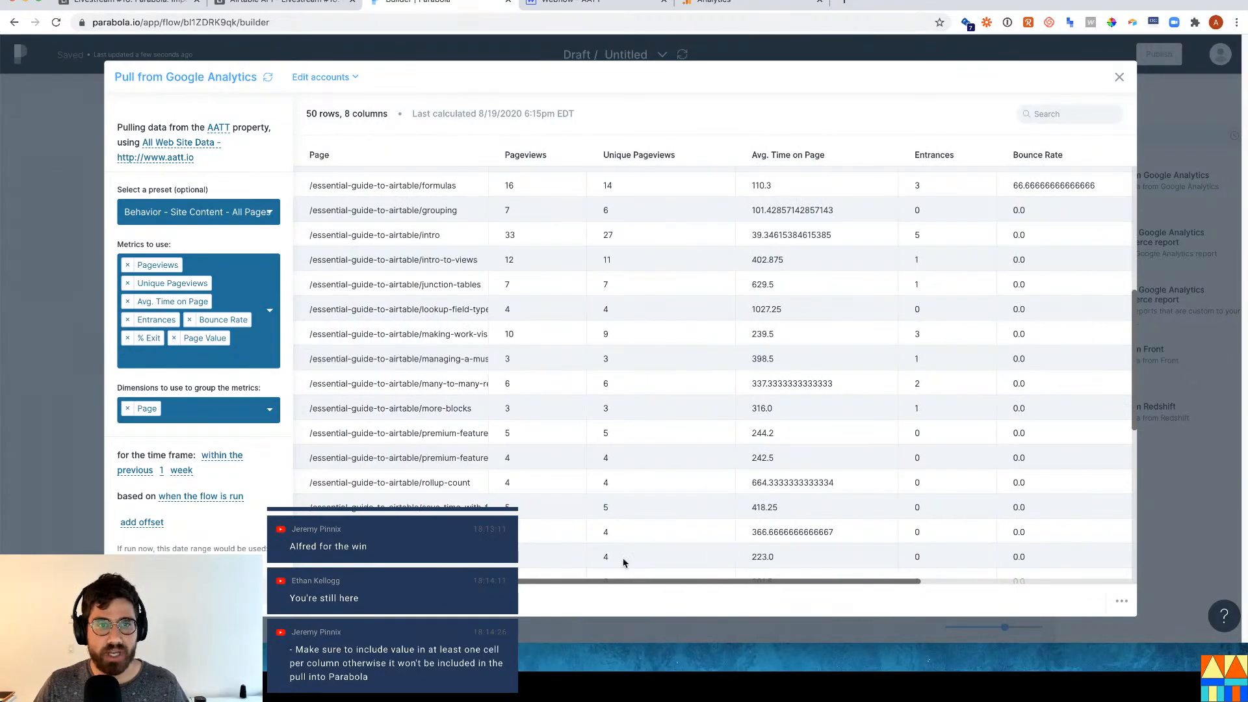
{"action": "scroll", "coordinate": [604, 311], "scroll_direction": "up", "scroll_amount": 6}
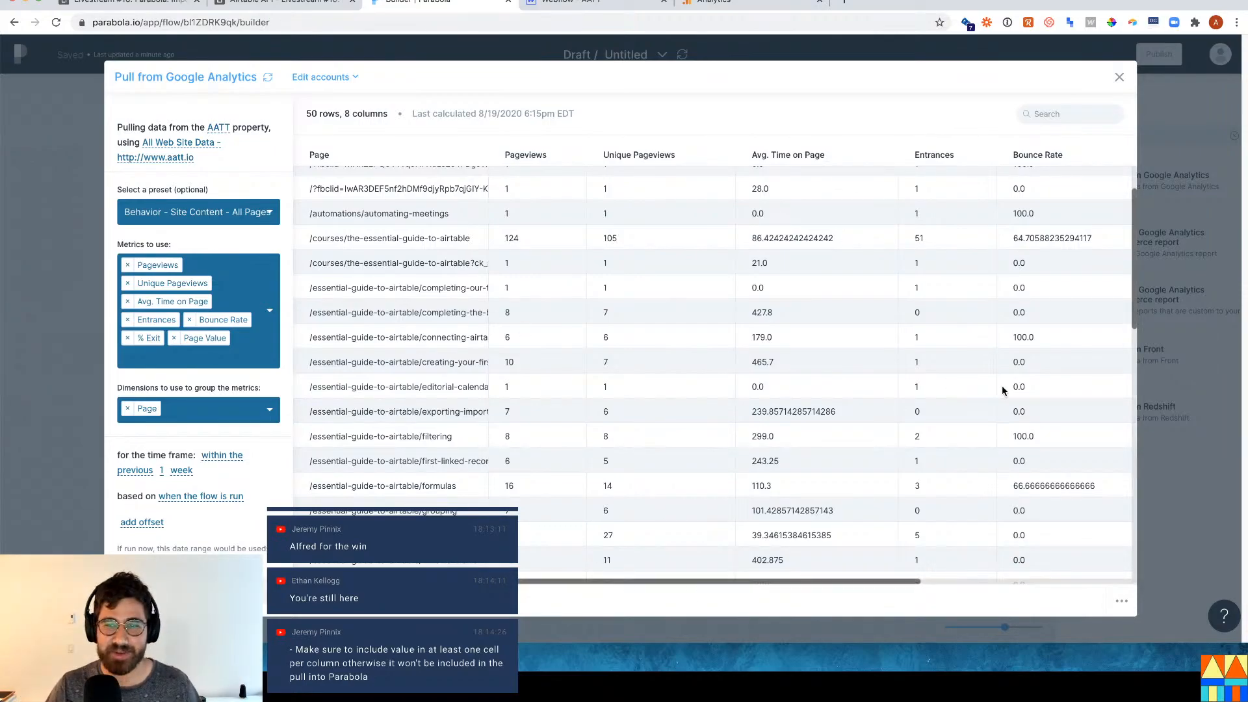
Close the analytics settings and reopen the Pull from Airtable step's 34 Course records, checking Analytics.
{"action": "left_click", "coordinate": [1142, 473]}
{"action": "mouse_move", "coordinate": [147, 405]}
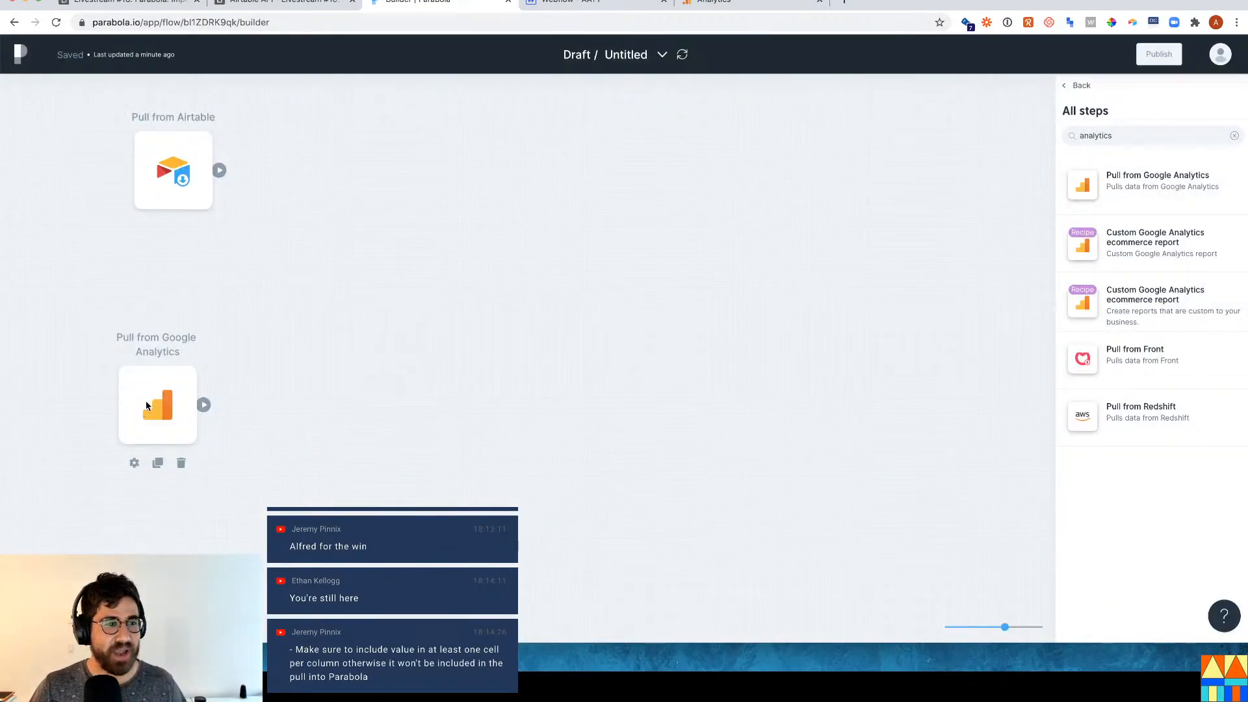
{"action": "left_click", "coordinate": [176, 167]}
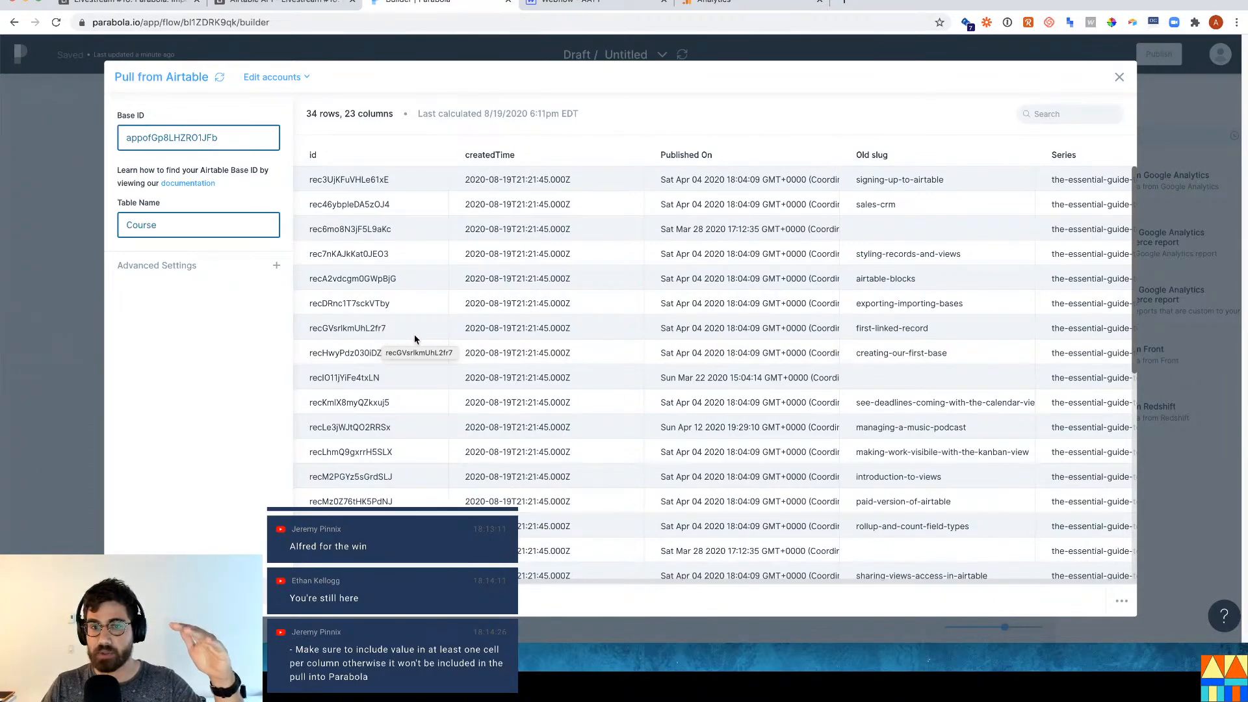
{"action": "left_click", "coordinate": [700, 6]}
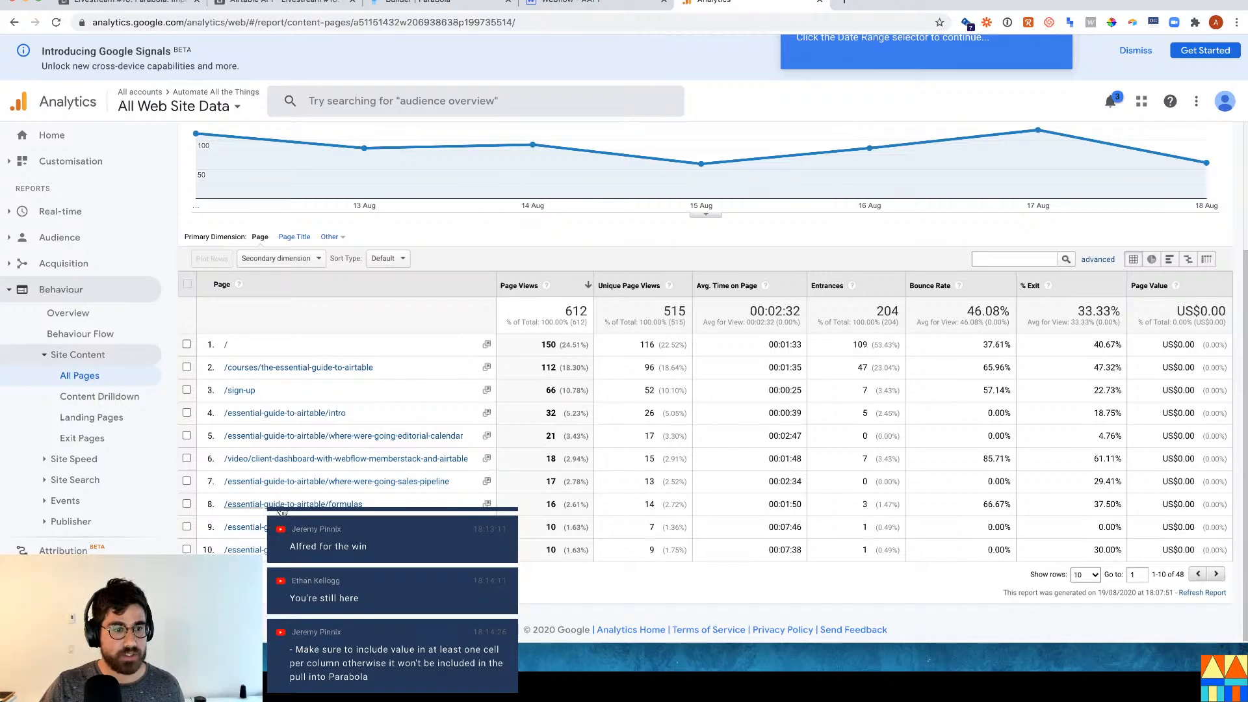
{"action": "scroll", "coordinate": [279, 396], "scroll_direction": "down", "scroll_amount": 1}
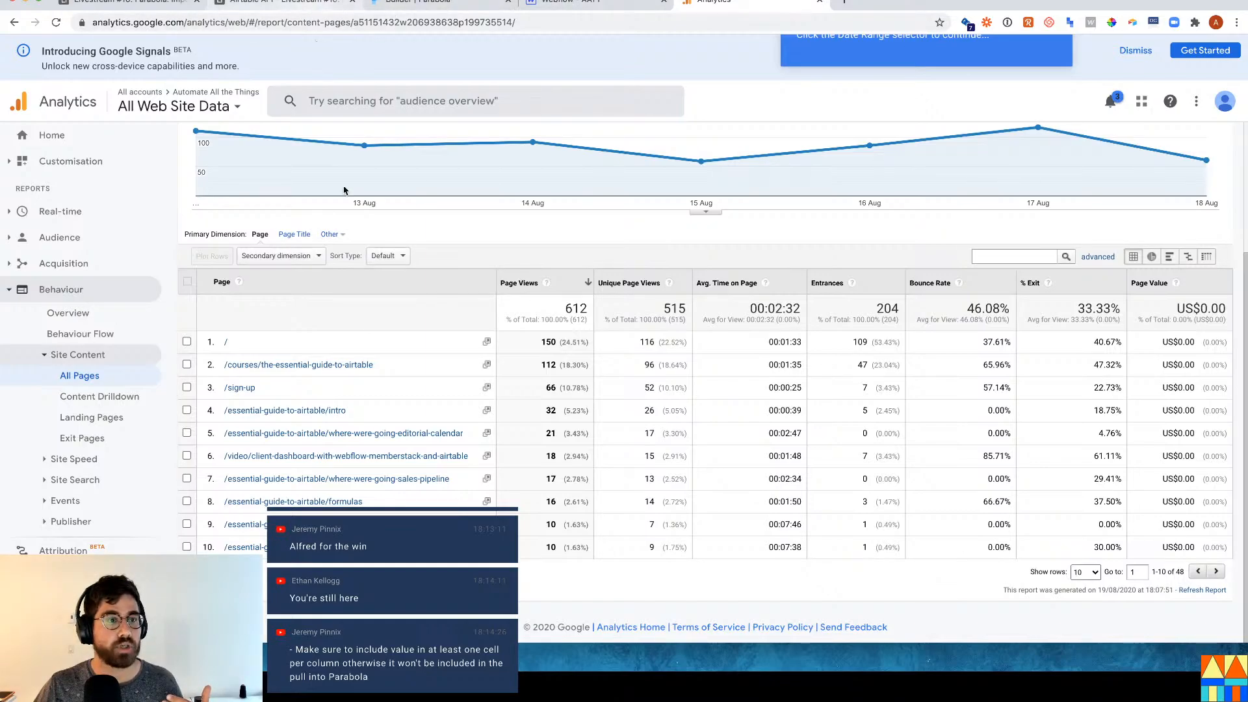
{"action": "left_click", "coordinate": [447, 7]}
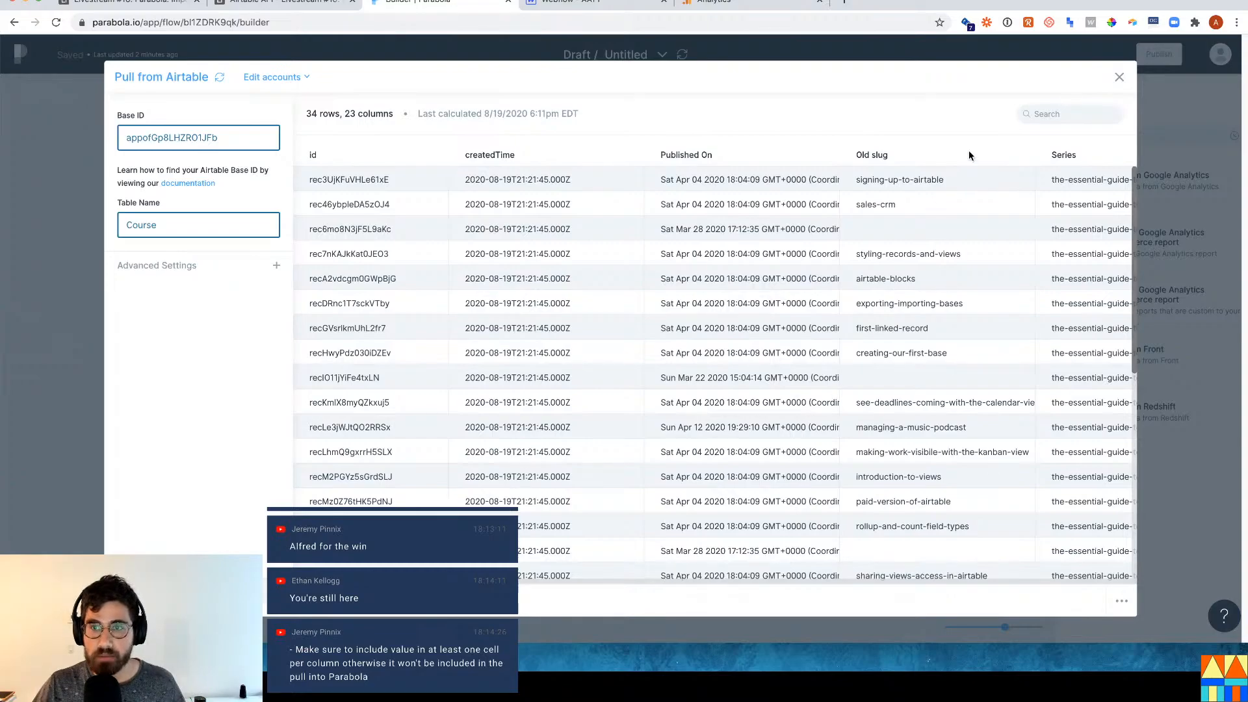
Search the Airtable Course records preview for 'formulas' and scroll right to the Slug column.
{"action": "left_click", "coordinate": [1069, 116]}
{"action": "type", "text": "form"}
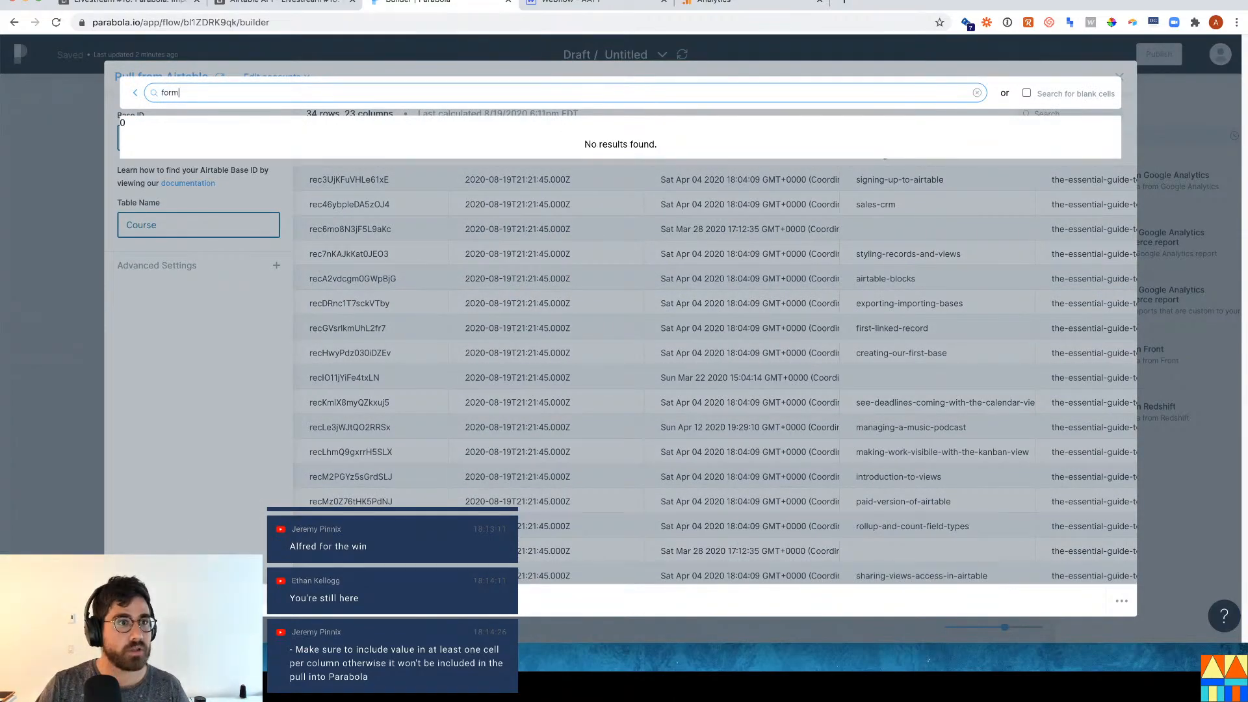
{"action": "type", "text": "ulas"}
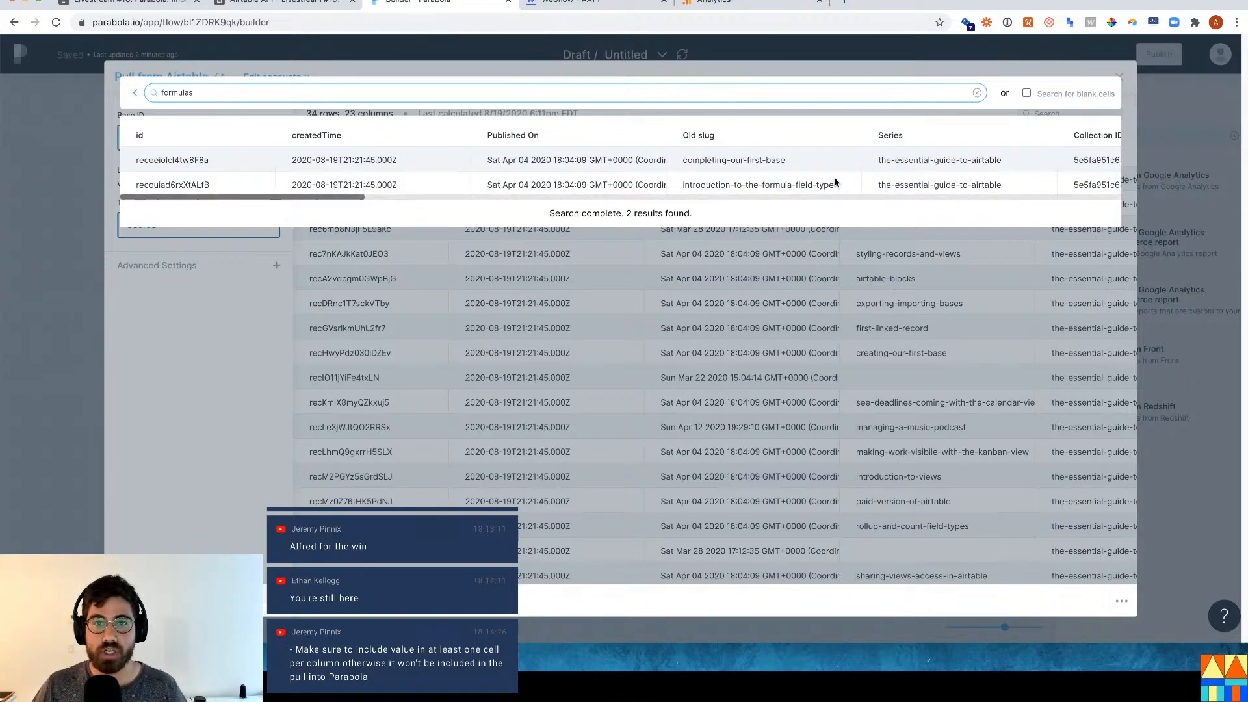
{"action": "scroll", "coordinate": [801, 202], "scroll_direction": "right", "scroll_amount": 15}
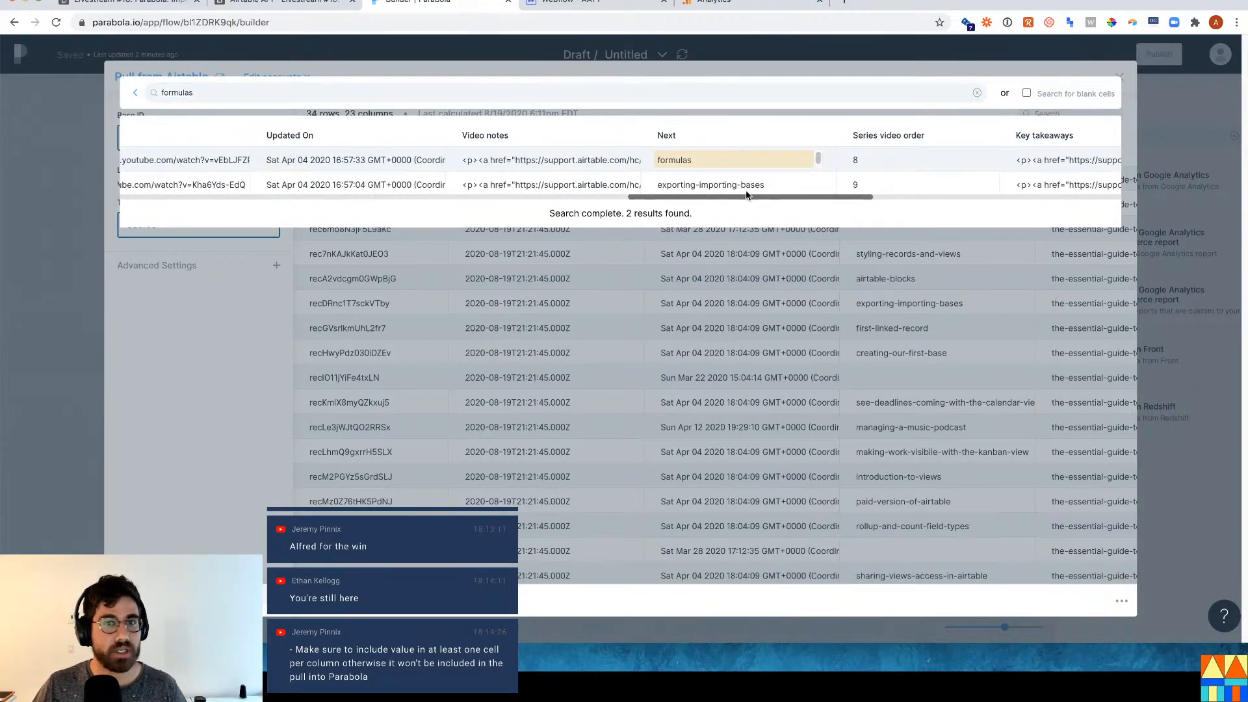
{"action": "scroll", "coordinate": [854, 200], "scroll_direction": "right", "scroll_amount": 10}
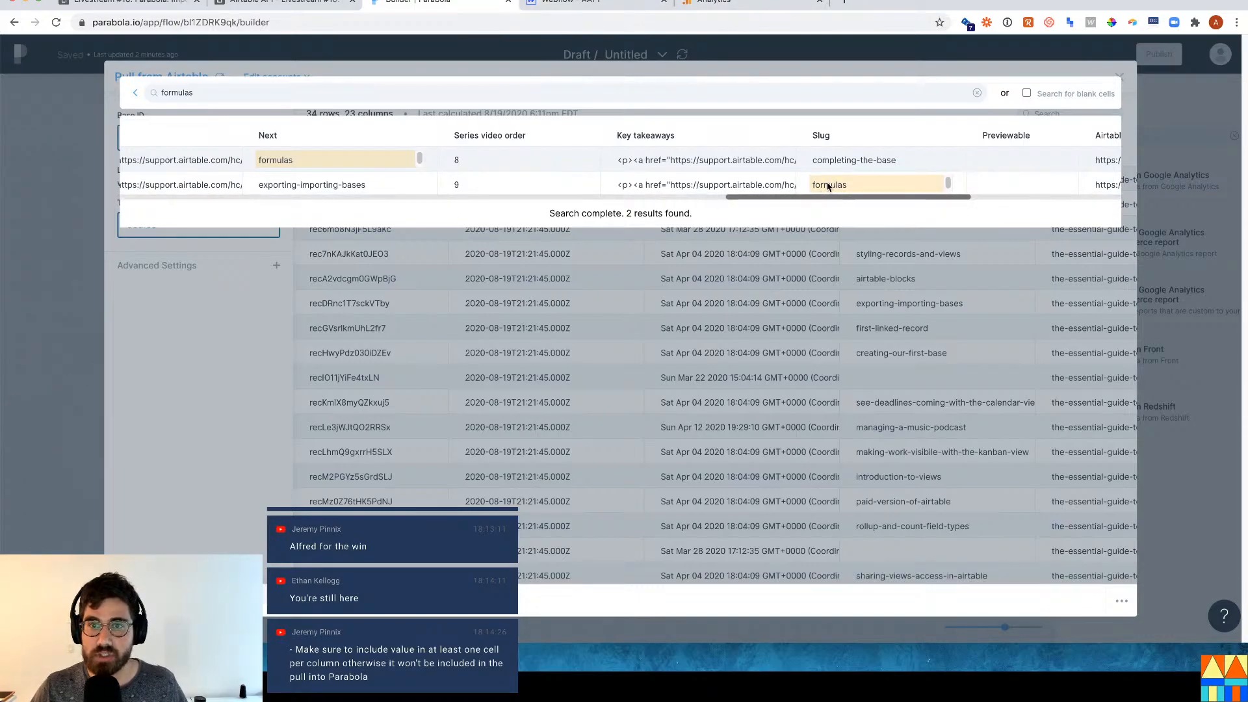
Close the Airtable preview and search the Google Analytics step's page rows for 'formulas'.
{"action": "left_click", "coordinate": [68, 367]}
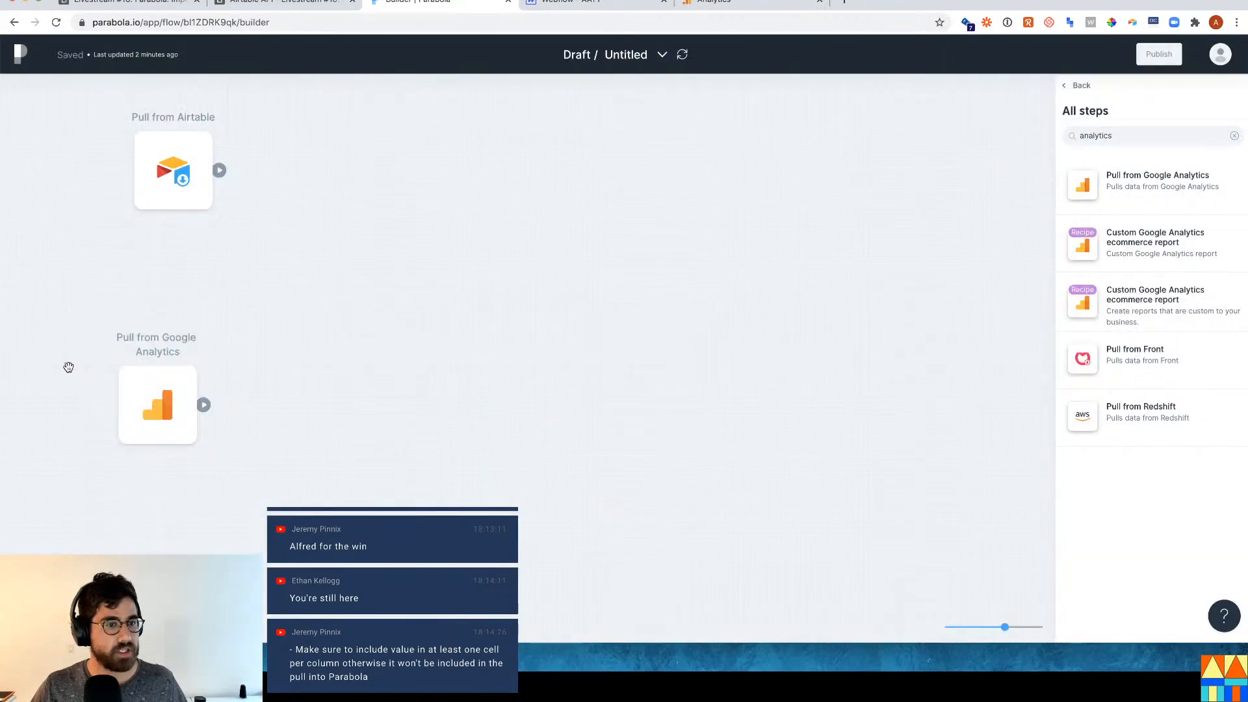
{"action": "left_click", "coordinate": [155, 407]}
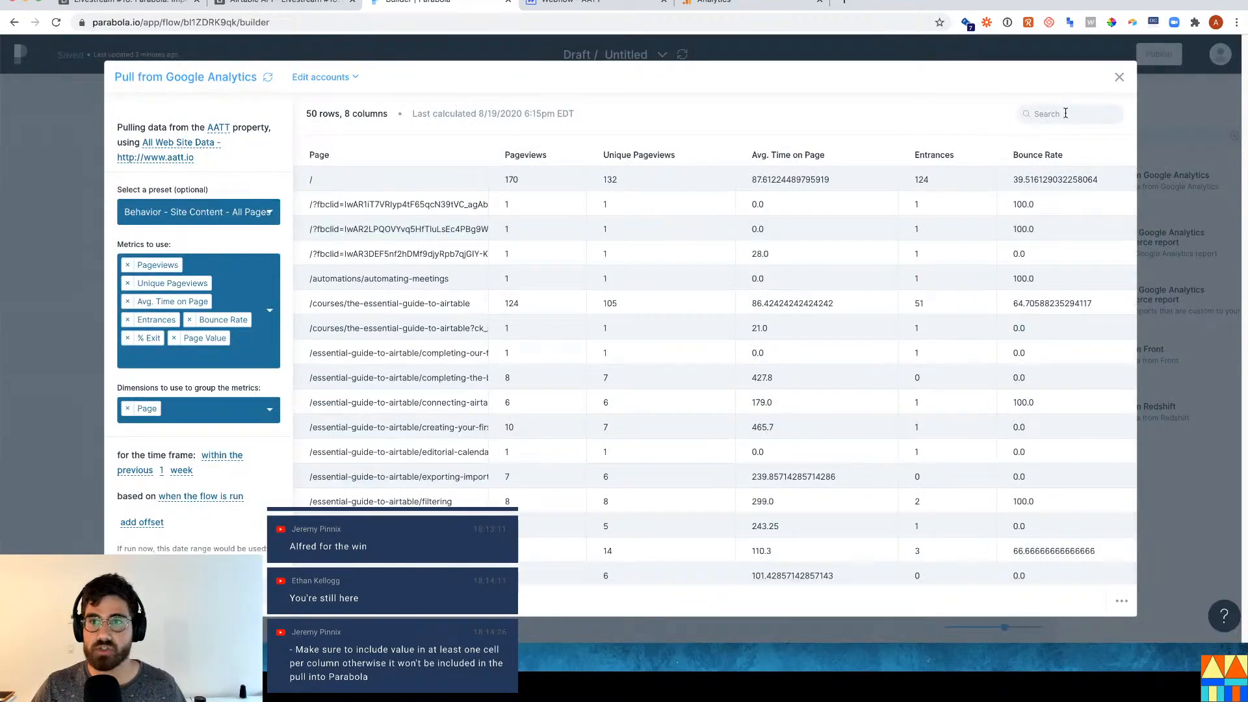
{"action": "left_click", "coordinate": [1065, 114]}
{"action": "type", "text": "formulas"}
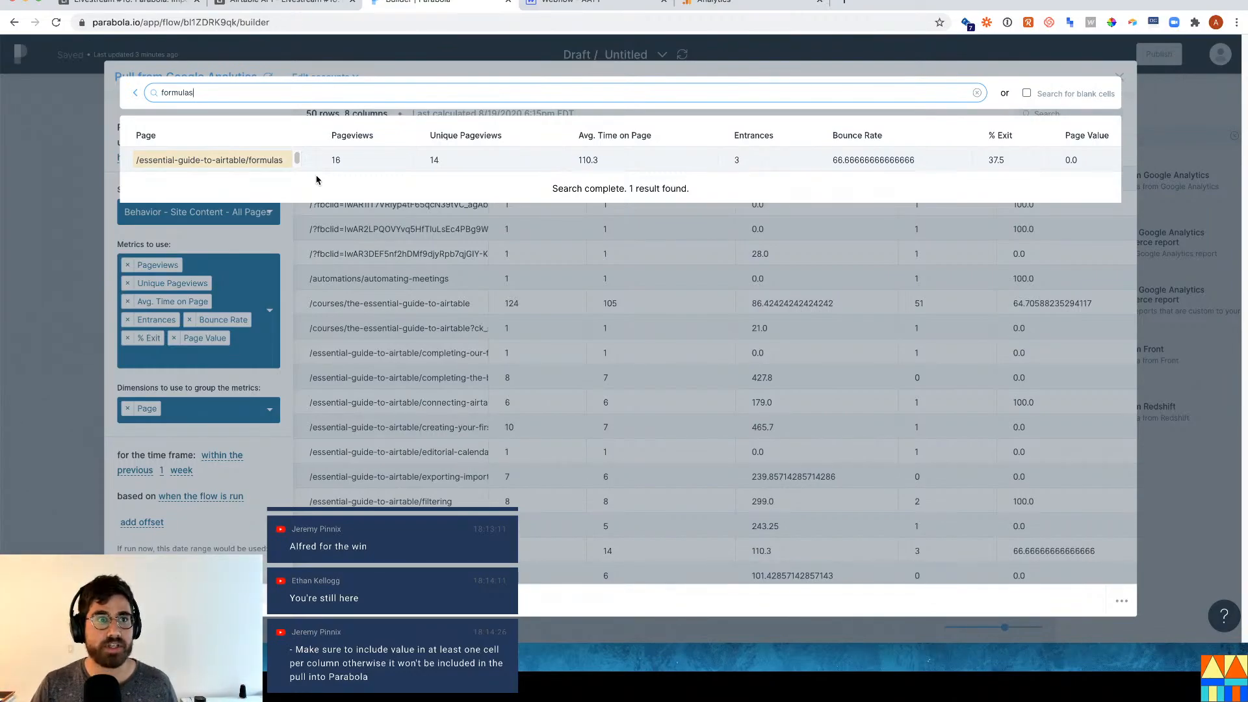
Widen the Airtable Course table's Item ID column to show full IDs, then select the More blocks! record.
{"action": "left_click", "coordinate": [166, 3]}
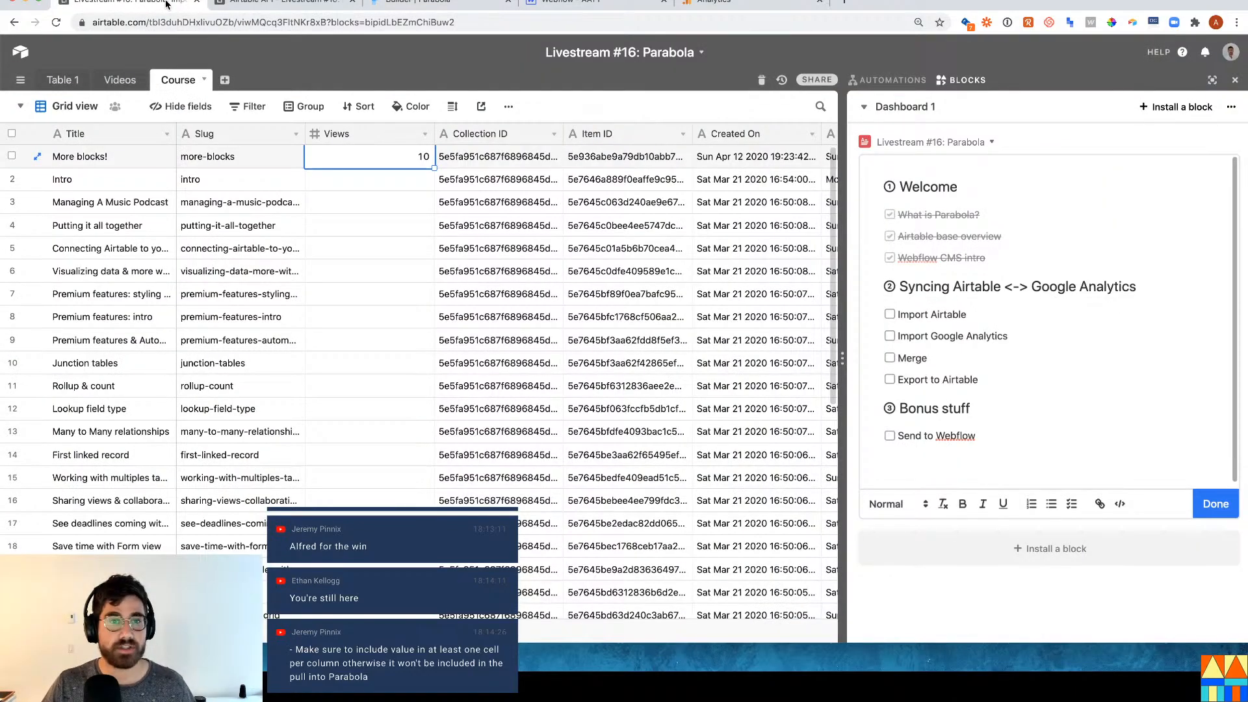
{"action": "left_click", "coordinate": [614, 156]}
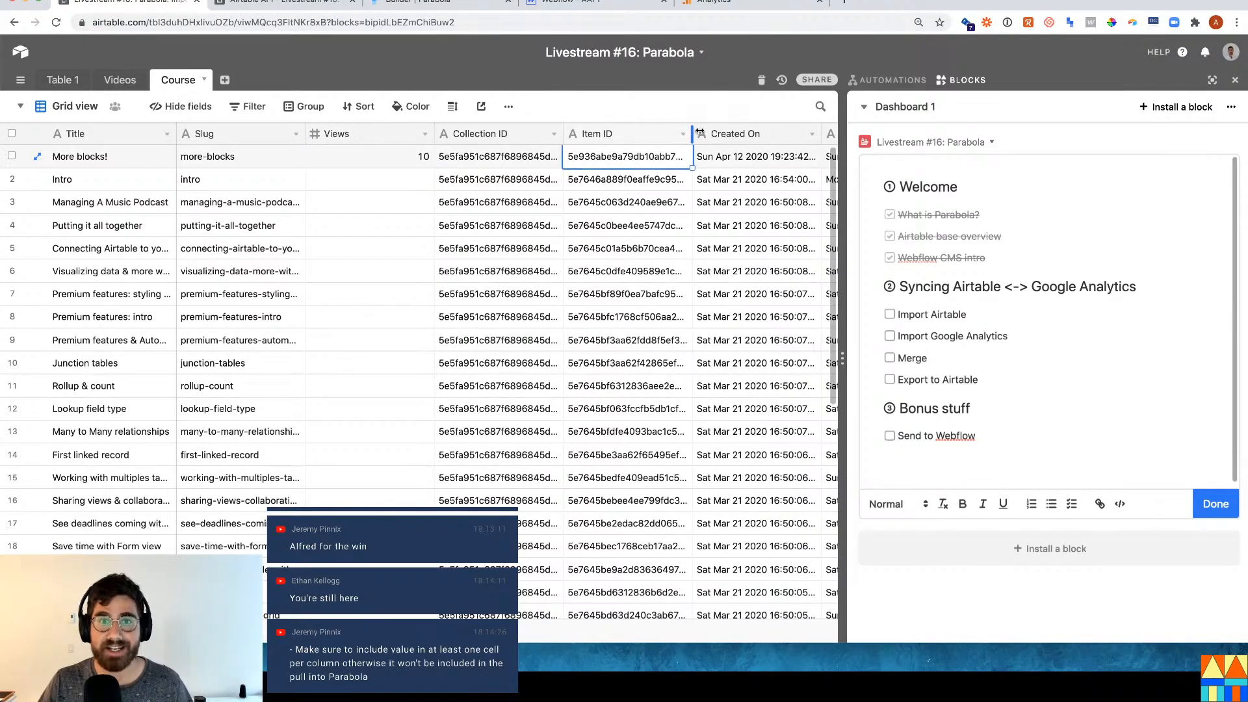
{"action": "left_click_drag", "start_coordinate": [699, 132], "coordinate": [745, 137]}
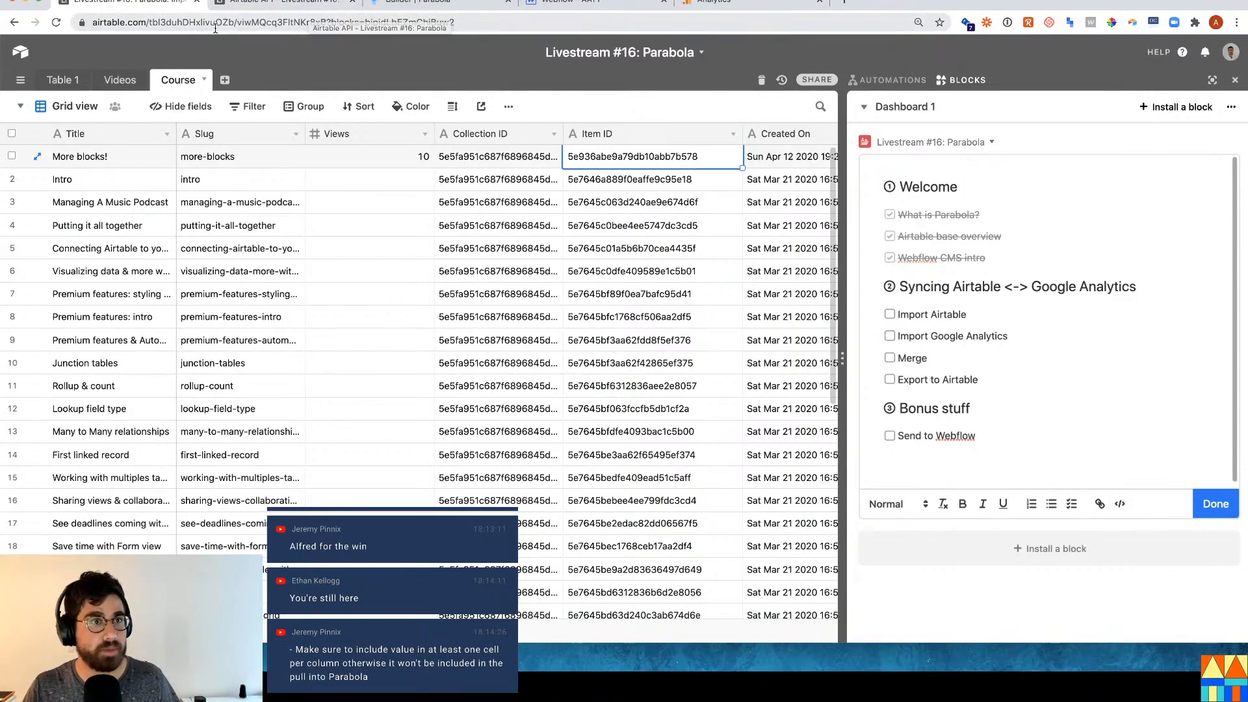
{"action": "left_click", "coordinate": [162, 164]}
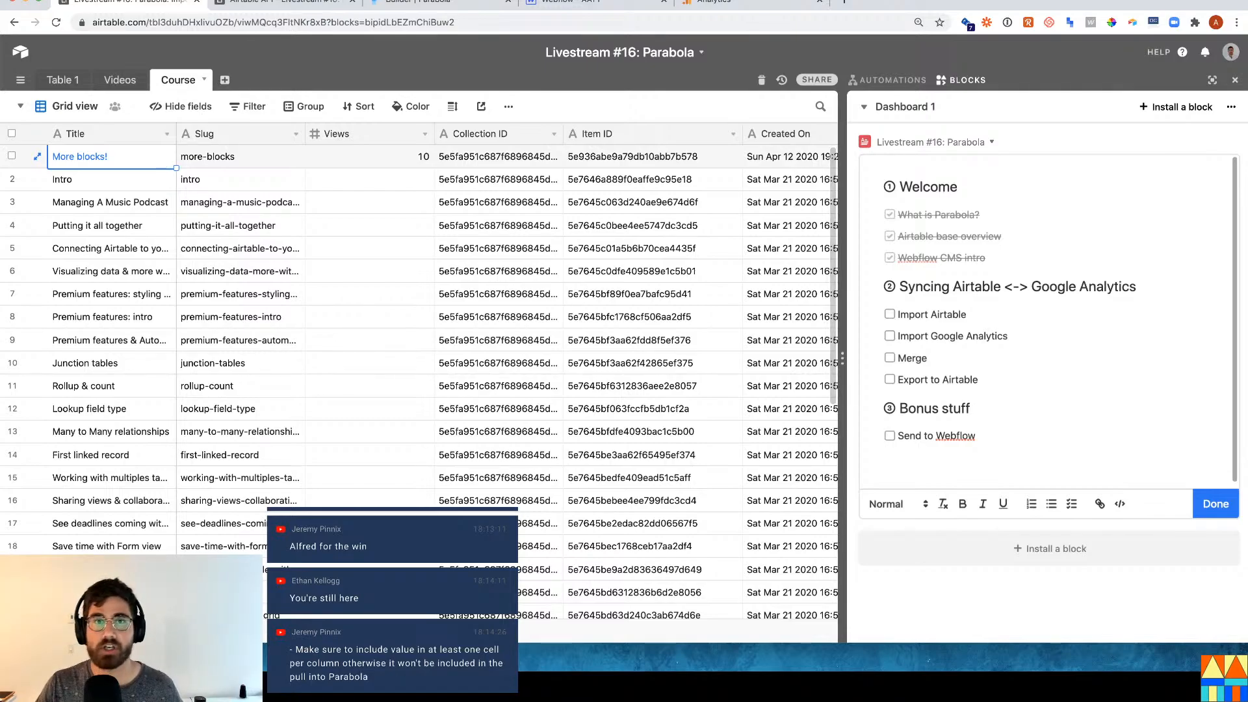
{"action": "left_click", "coordinate": [612, 6]}
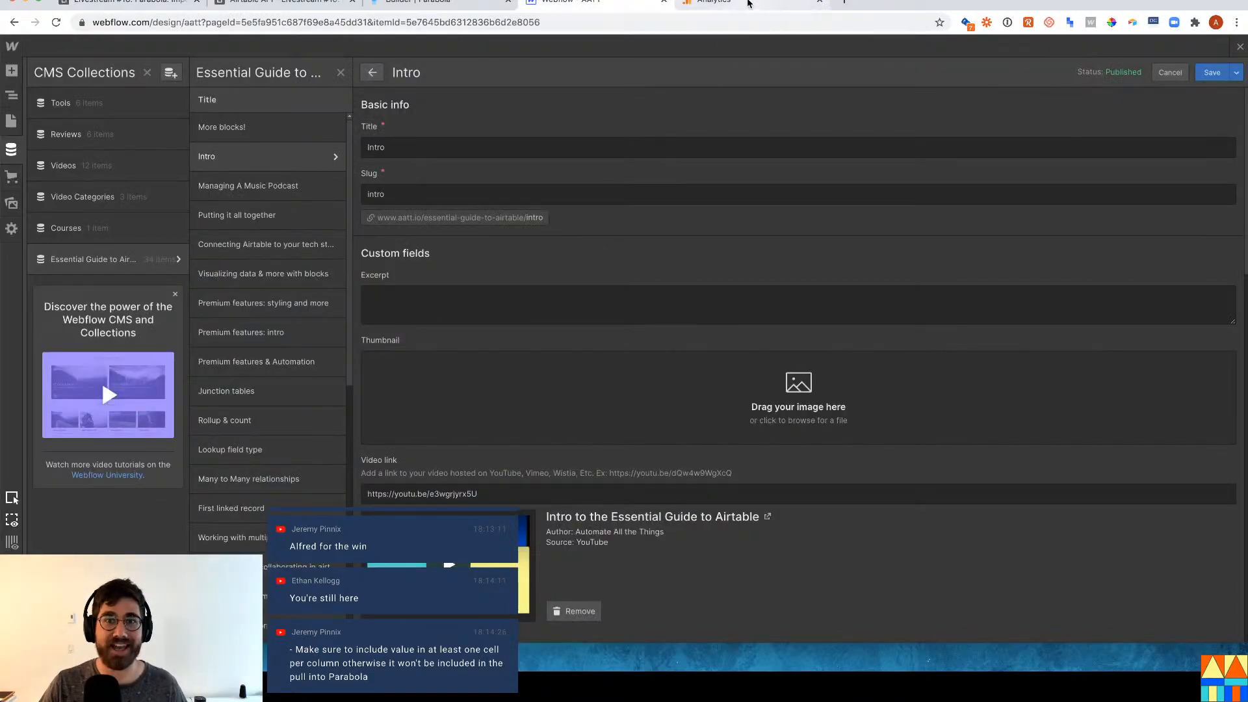
Return to the Parabola builder and close the Google Analytics data preview.
{"action": "left_click", "coordinate": [747, 3]}
{"action": "left_click", "coordinate": [473, 2]}
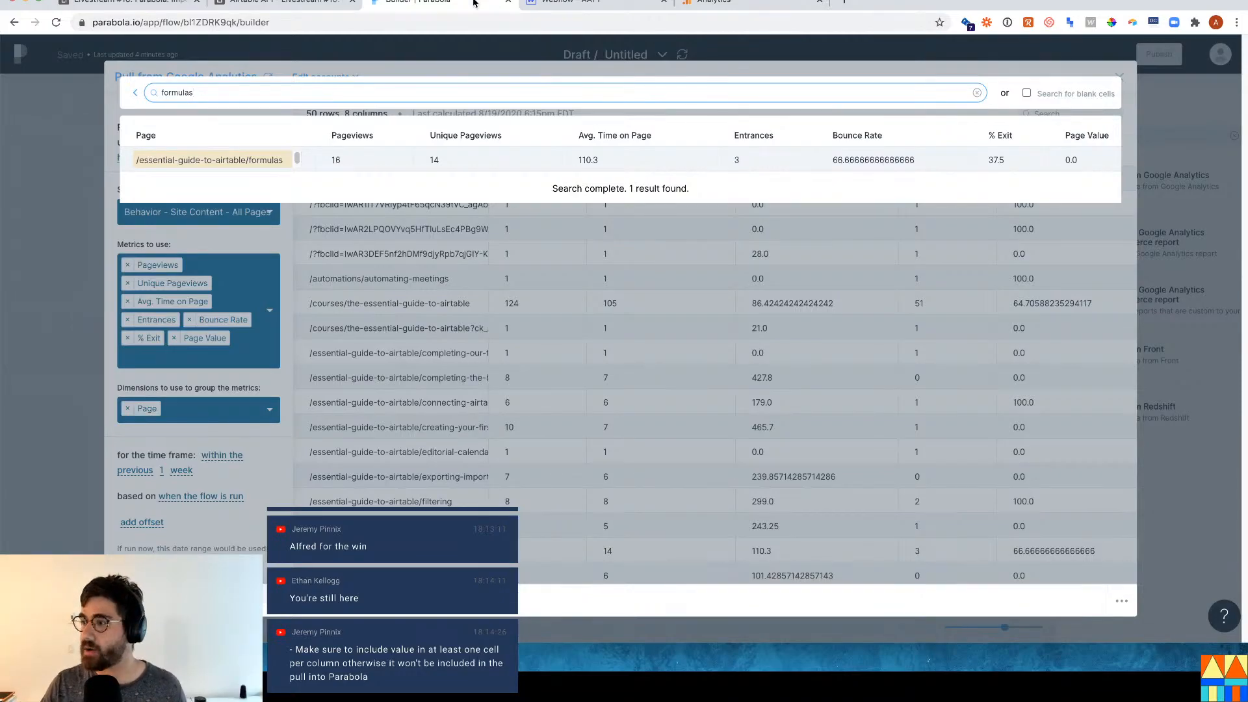
{"action": "left_click", "coordinate": [57, 261]}
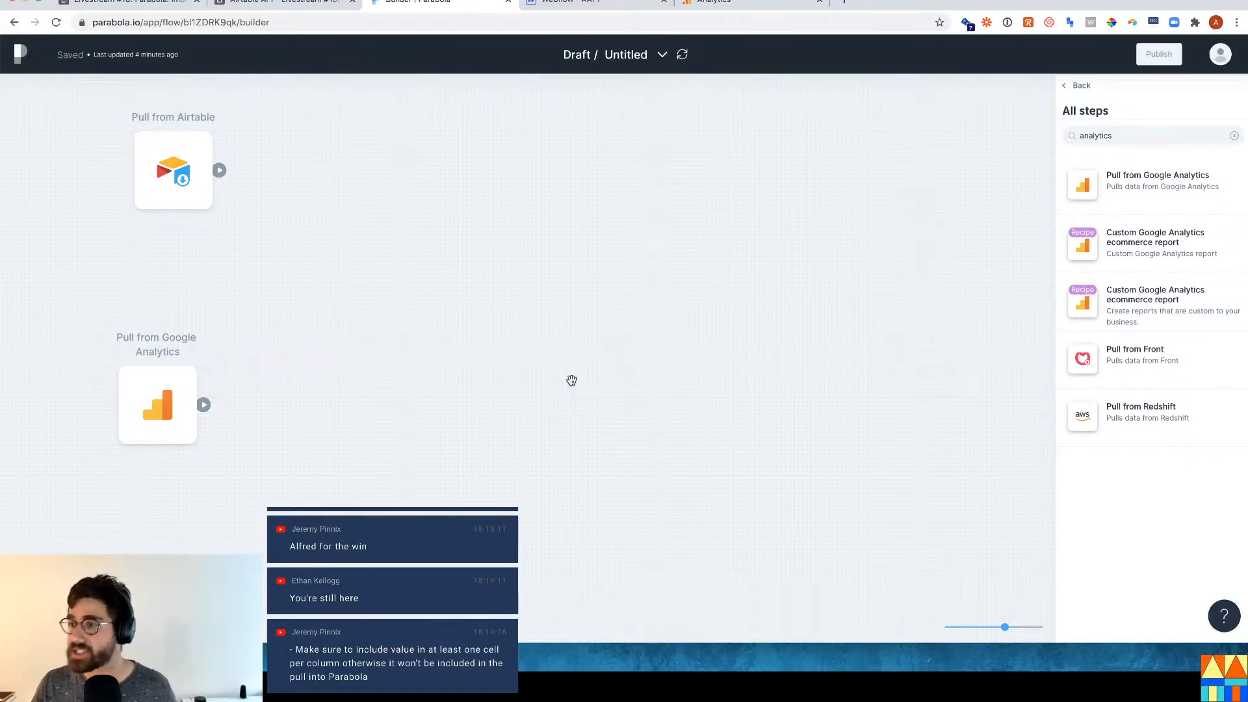
{"action": "left_click", "coordinate": [182, 404]}
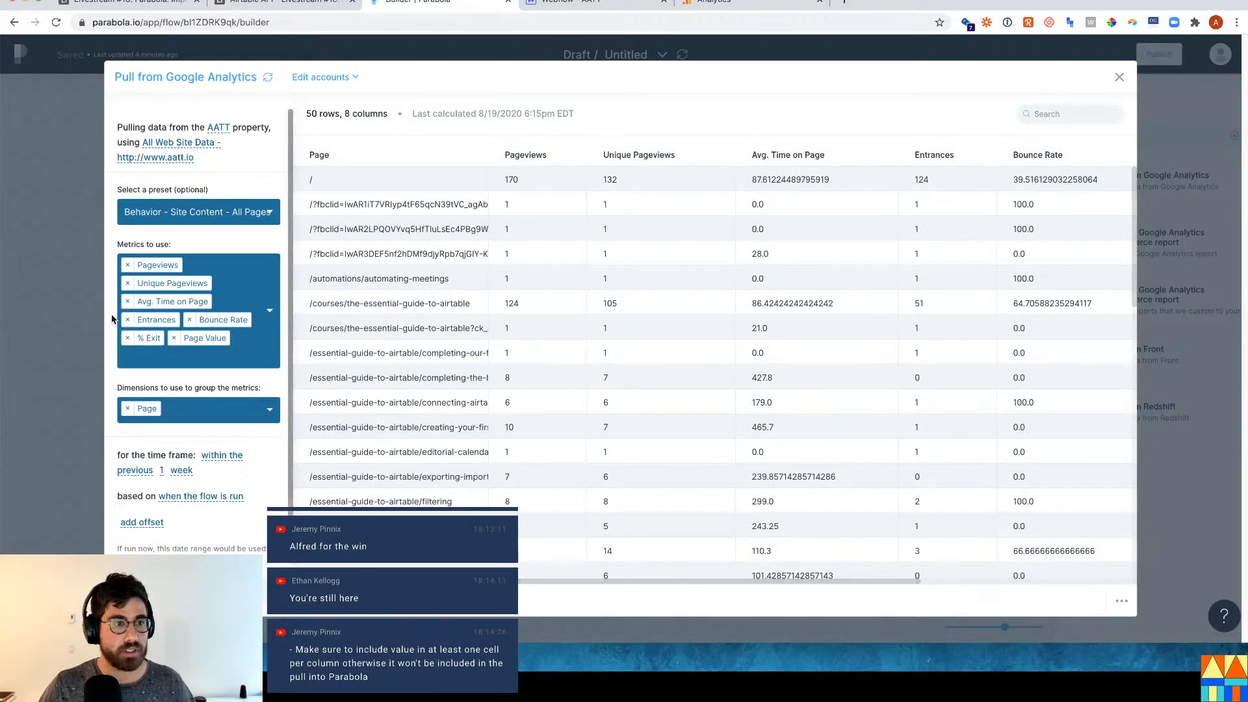
{"action": "left_click", "coordinate": [91, 314]}
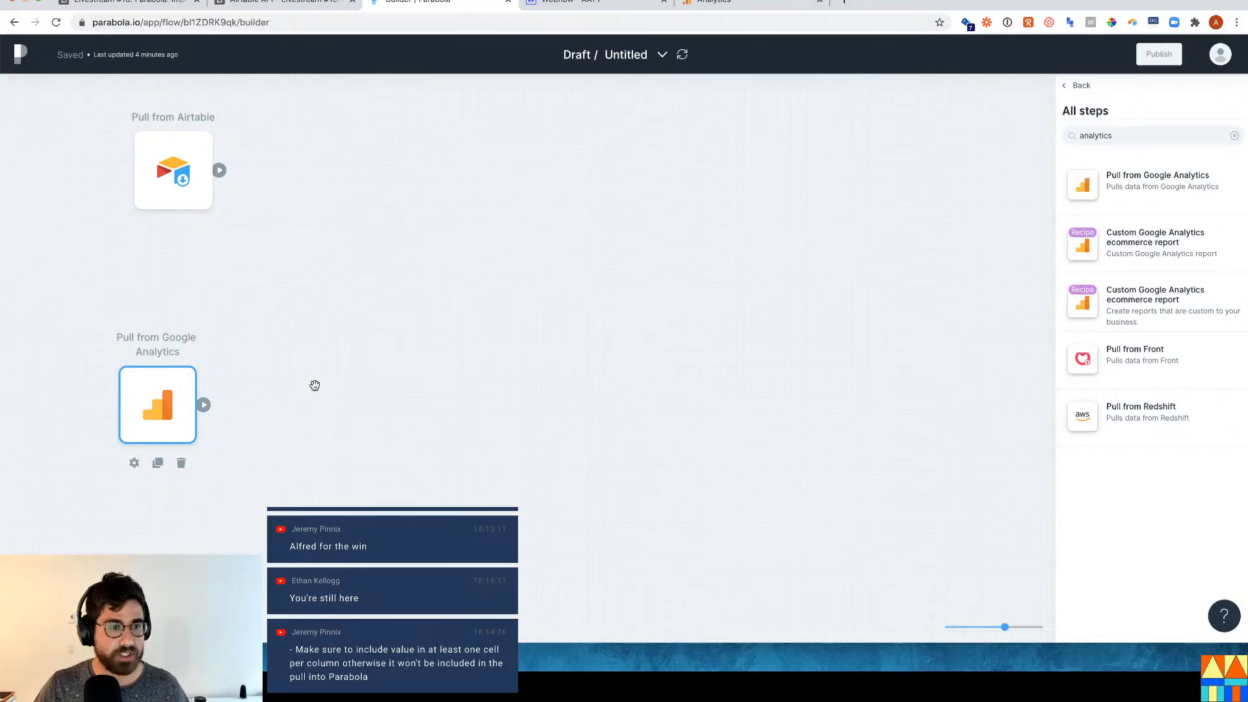
Inspect the /essential-guide-to-airtable prefix in the Google Analytics step's Page column.
{"action": "double_click", "coordinate": [161, 394]}
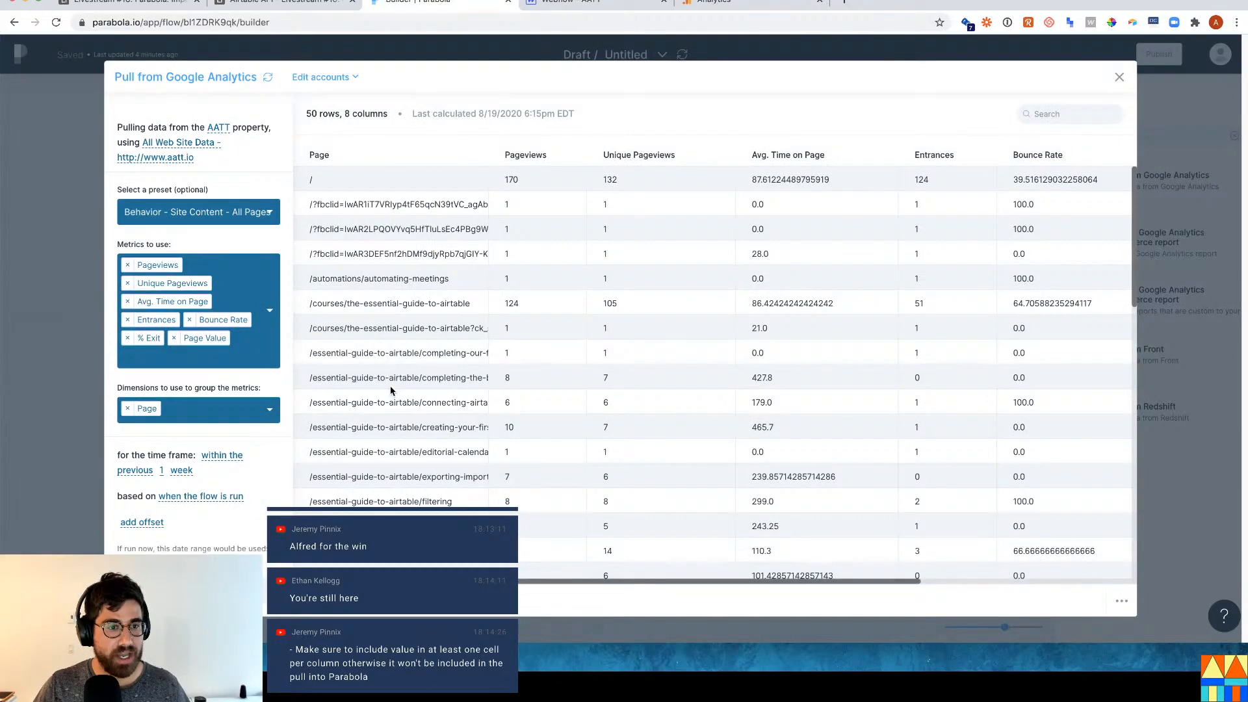
{"action": "scroll", "coordinate": [375, 379], "scroll_direction": "down", "scroll_amount": 2}
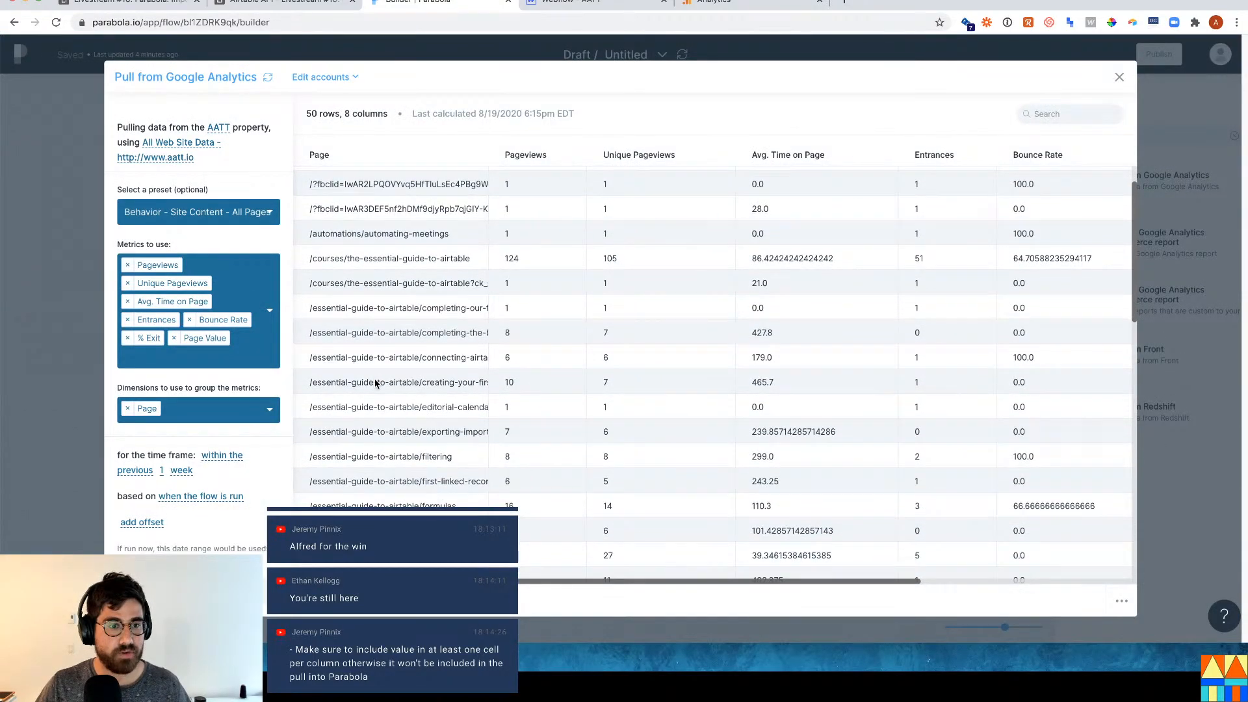
{"action": "left_click_drag", "start_coordinate": [419, 412], "coordinate": [309, 414]}
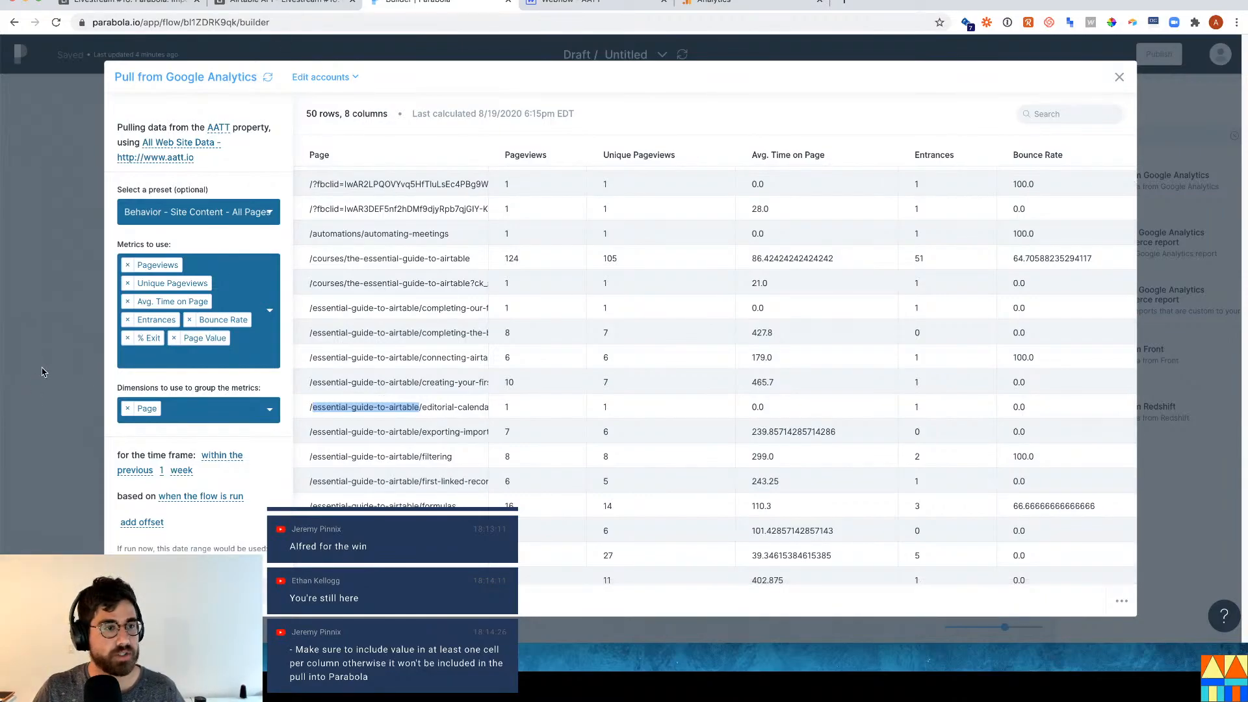
{"action": "left_click", "coordinate": [43, 372]}
{"action": "left_click", "coordinate": [1222, 134]}
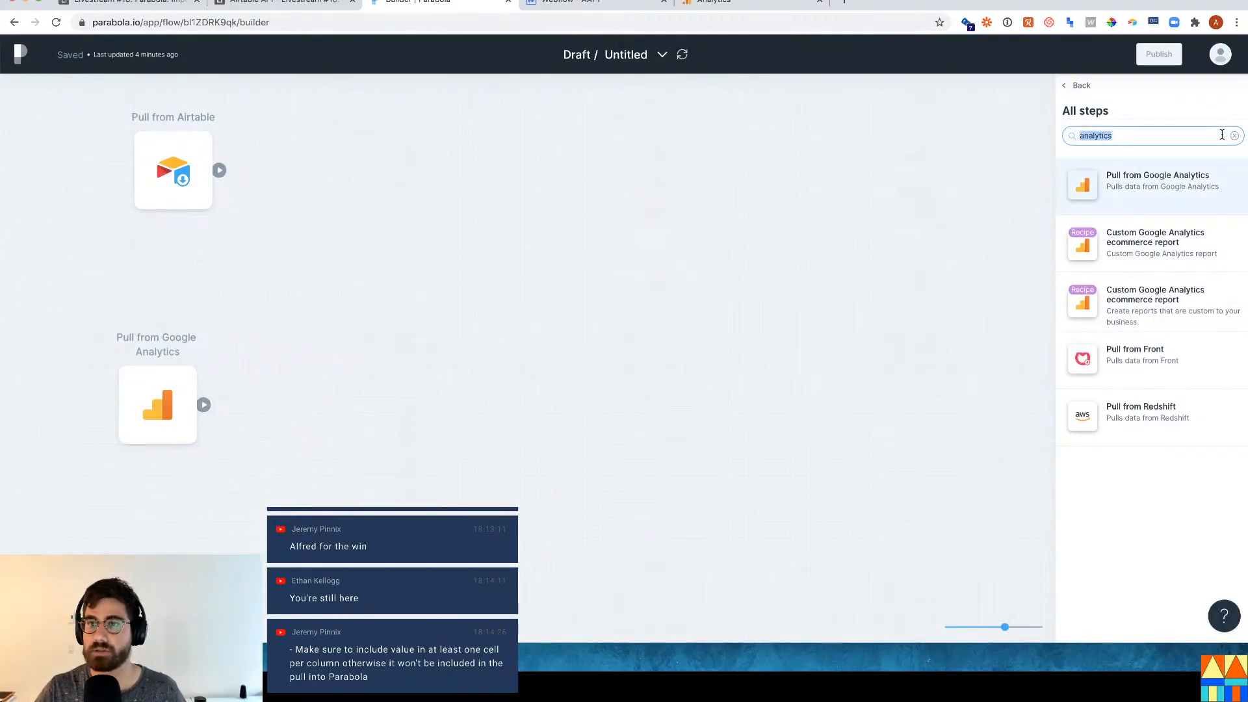
Add a Remove rows step, found by searching 'filter', after Pull from Google Analytics and open it.
{"action": "type", "text": "filter"}
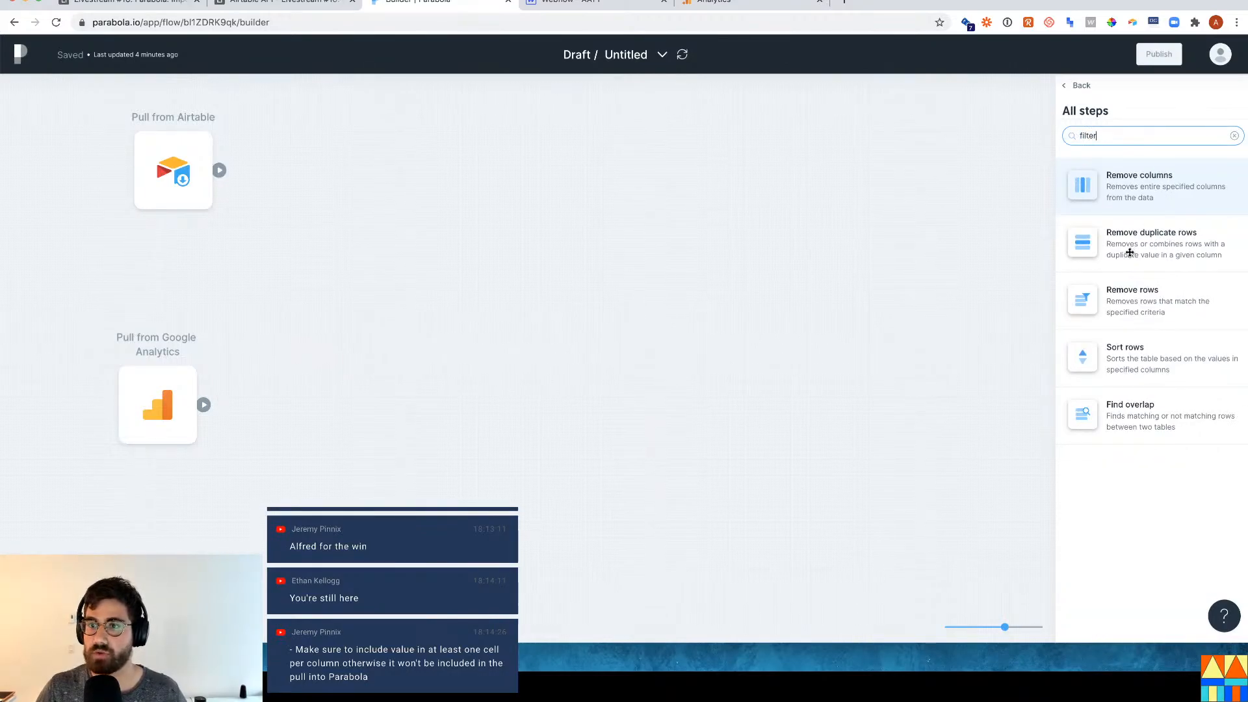
{"action": "left_click_drag", "start_coordinate": [1143, 306], "coordinate": [286, 406]}
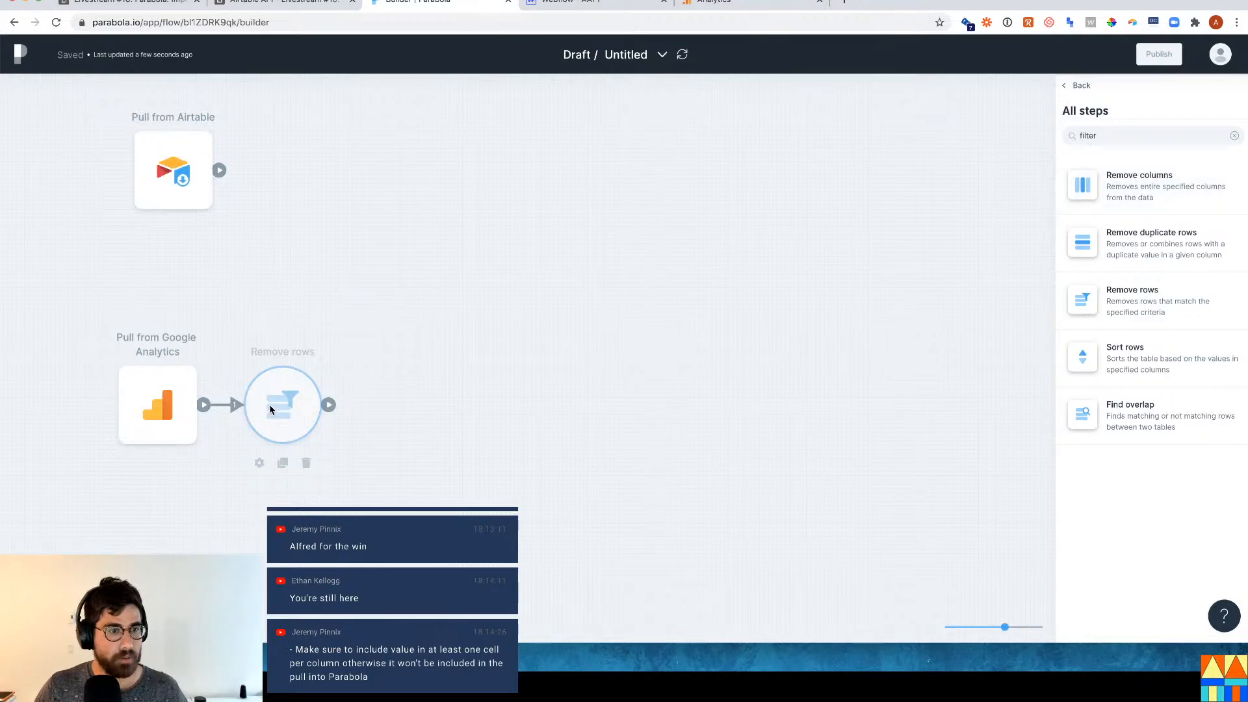
{"action": "left_click", "coordinate": [307, 409]}
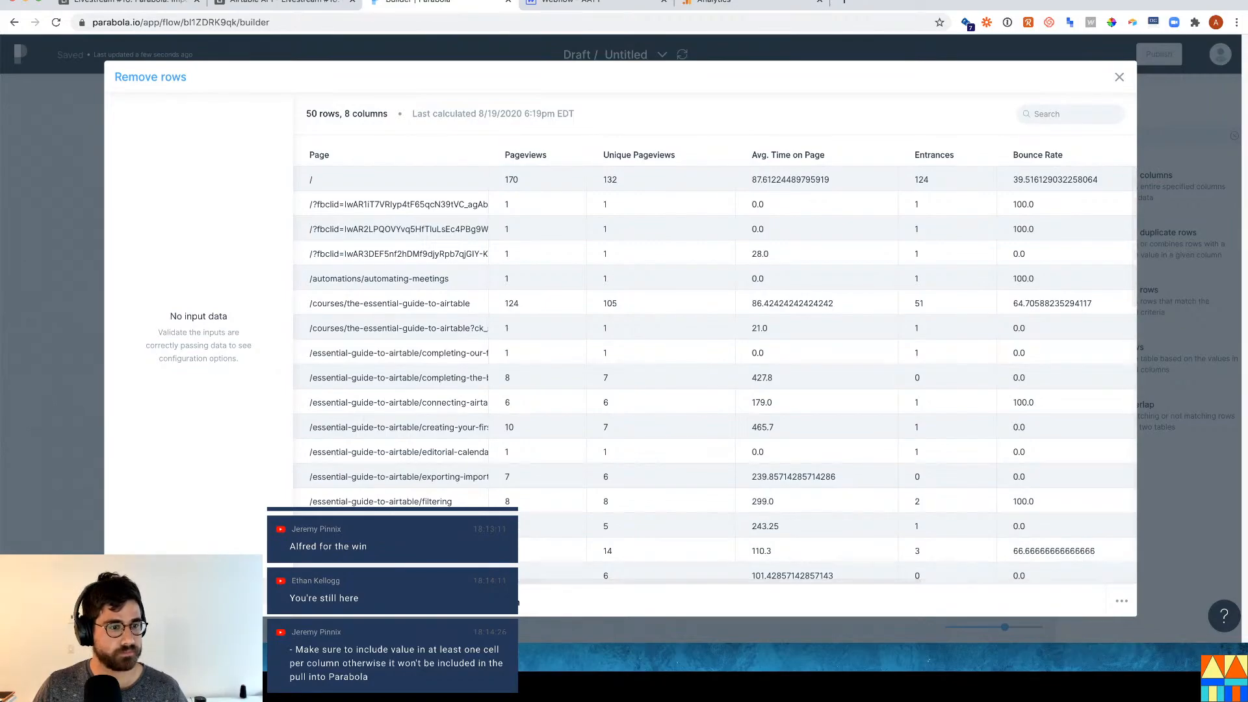
{"action": "key", "text": "Escape"}
{"action": "left_click", "coordinate": [294, 423]}
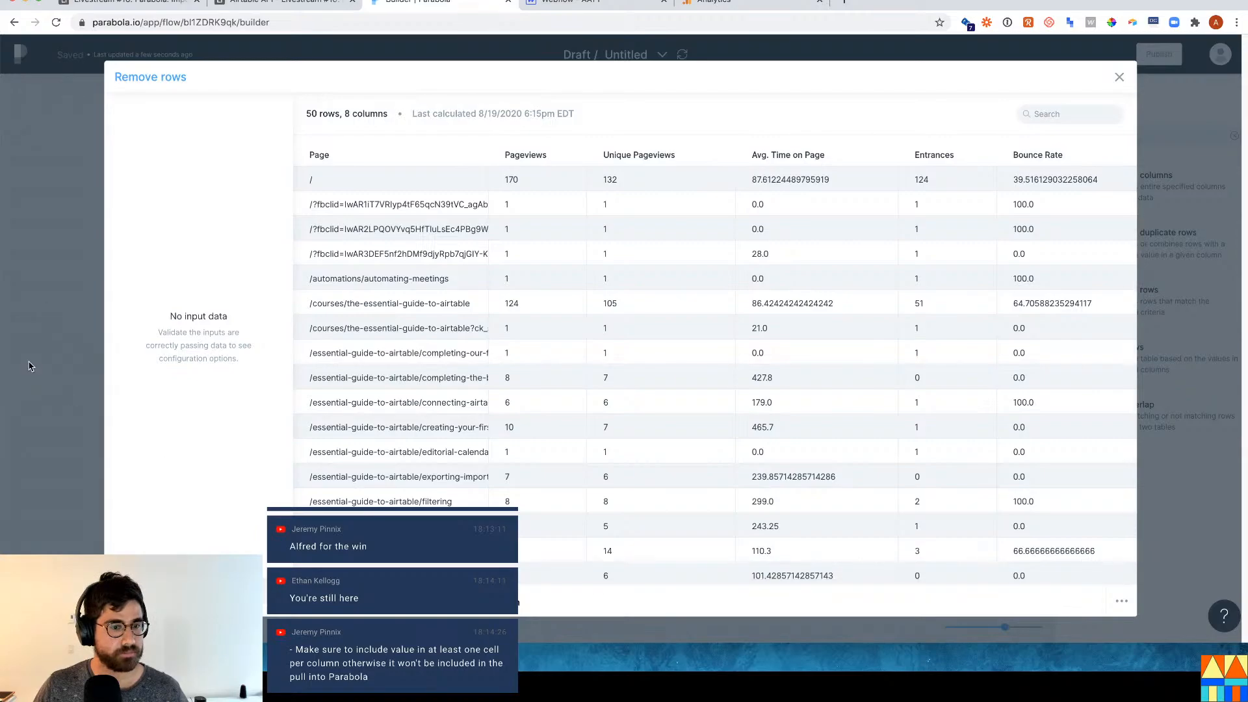
{"action": "key", "text": "Escape"}
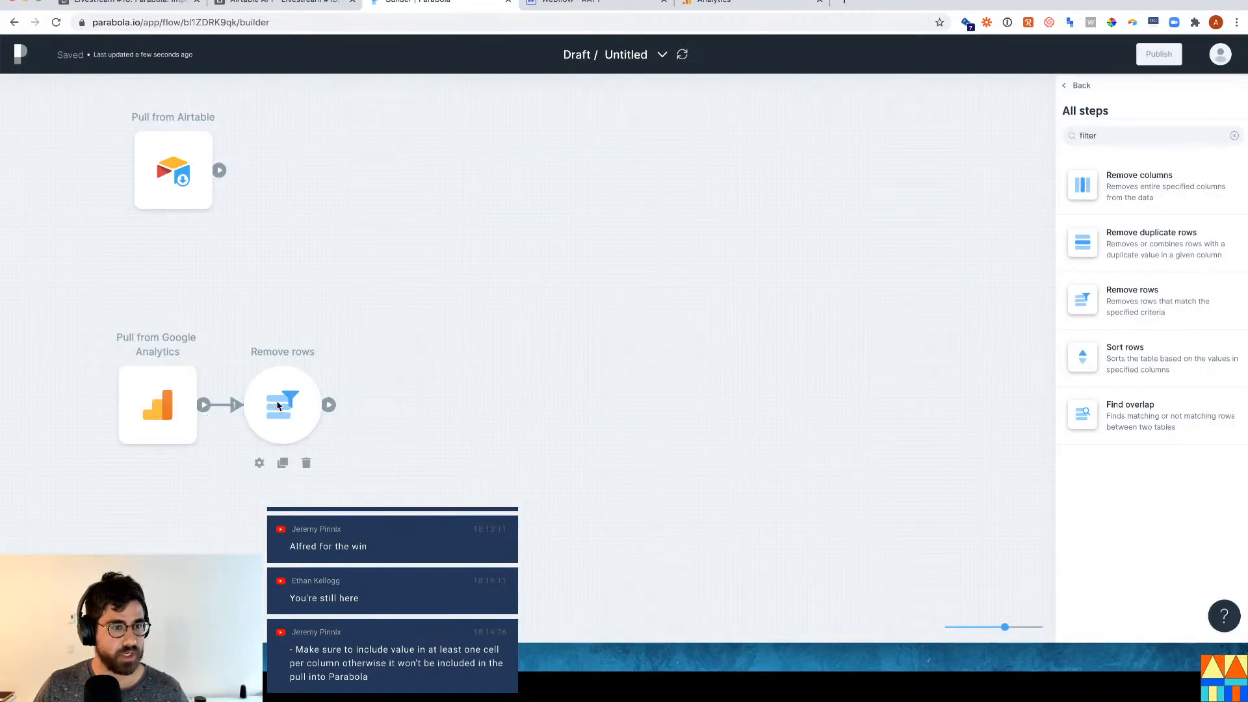
{"action": "left_click_drag", "start_coordinate": [285, 406], "coordinate": [363, 406]}
{"action": "left_click", "coordinate": [364, 406]}
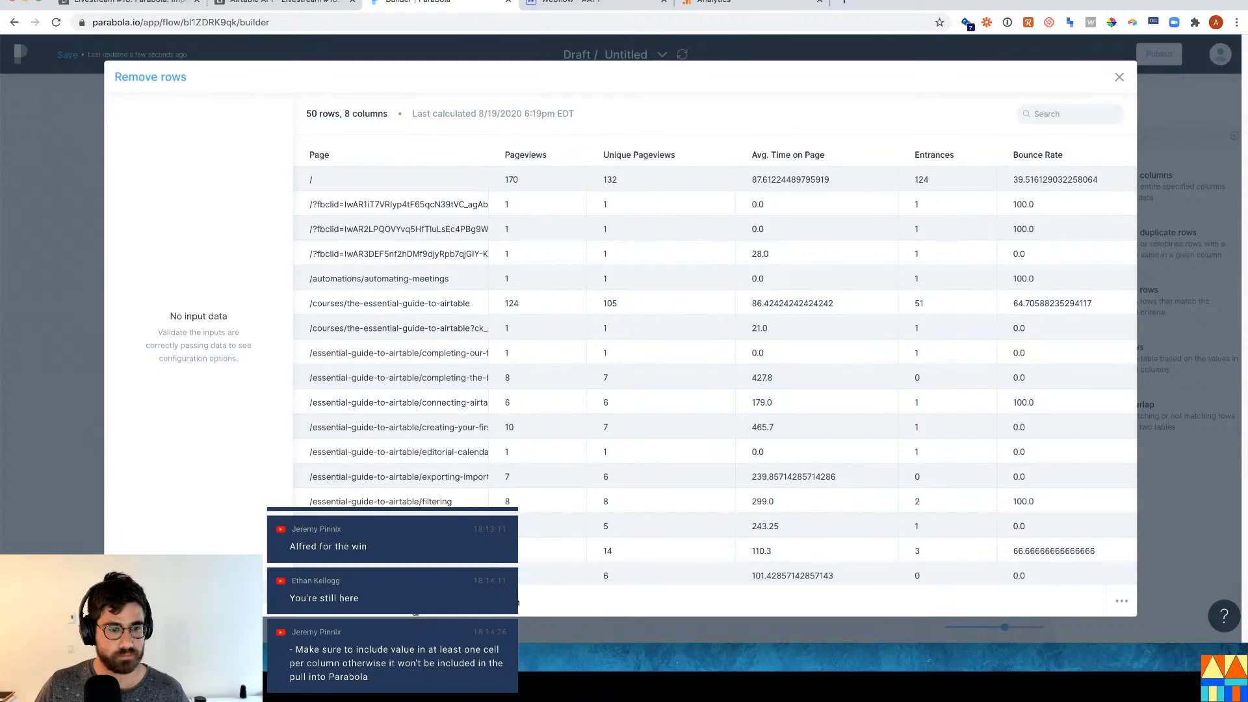
Read the Remove rows Documentation tab.
{"action": "left_click", "coordinate": [484, 601]}
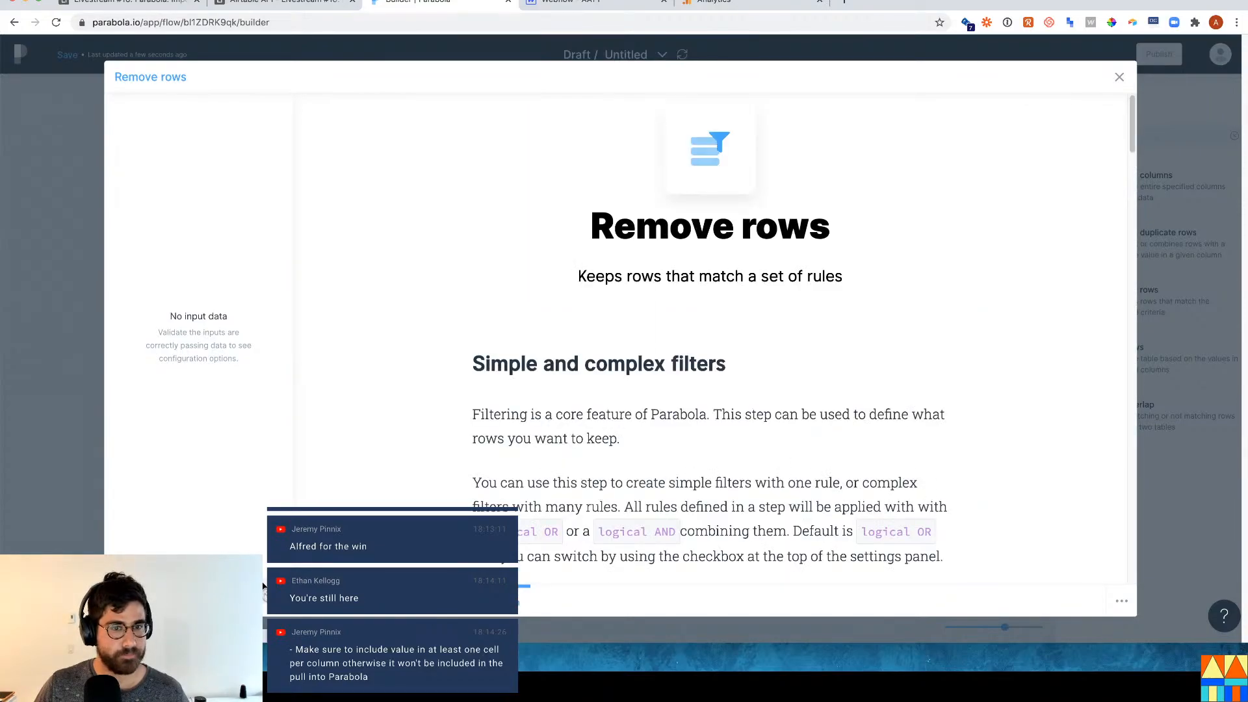
{"action": "scroll", "coordinate": [656, 272], "scroll_direction": "down", "scroll_amount": 5}
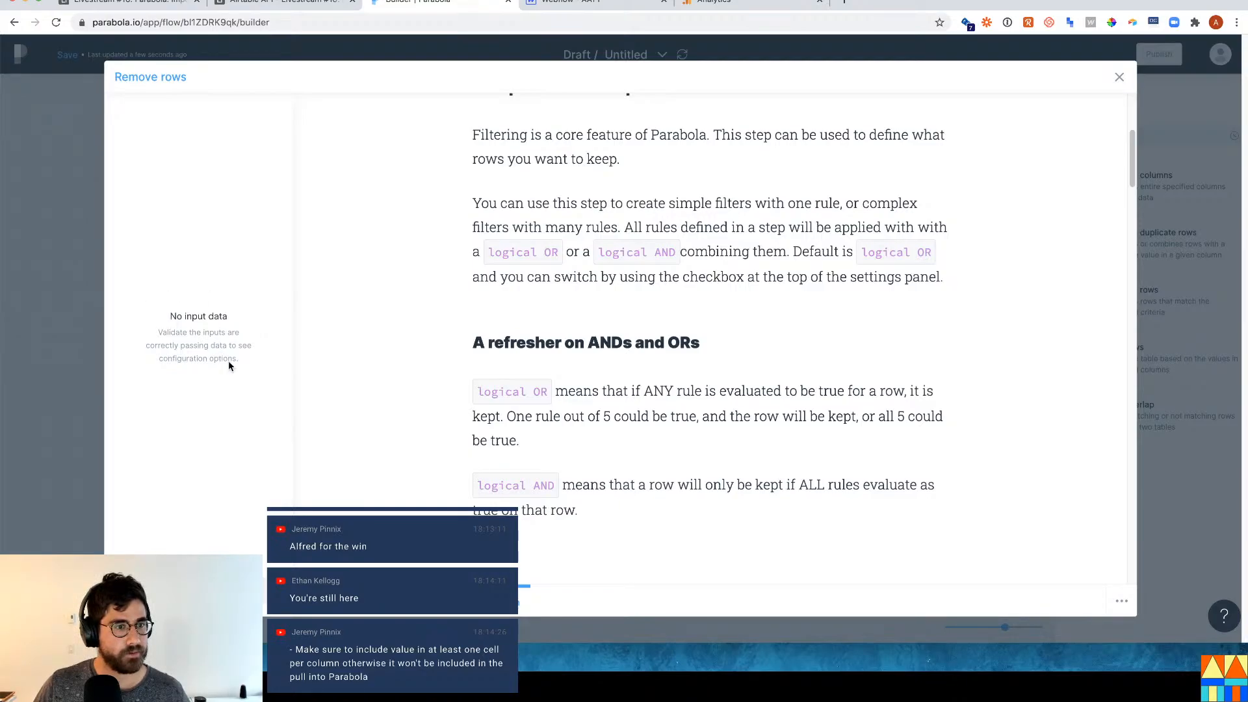
{"action": "left_click", "coordinate": [78, 334]}
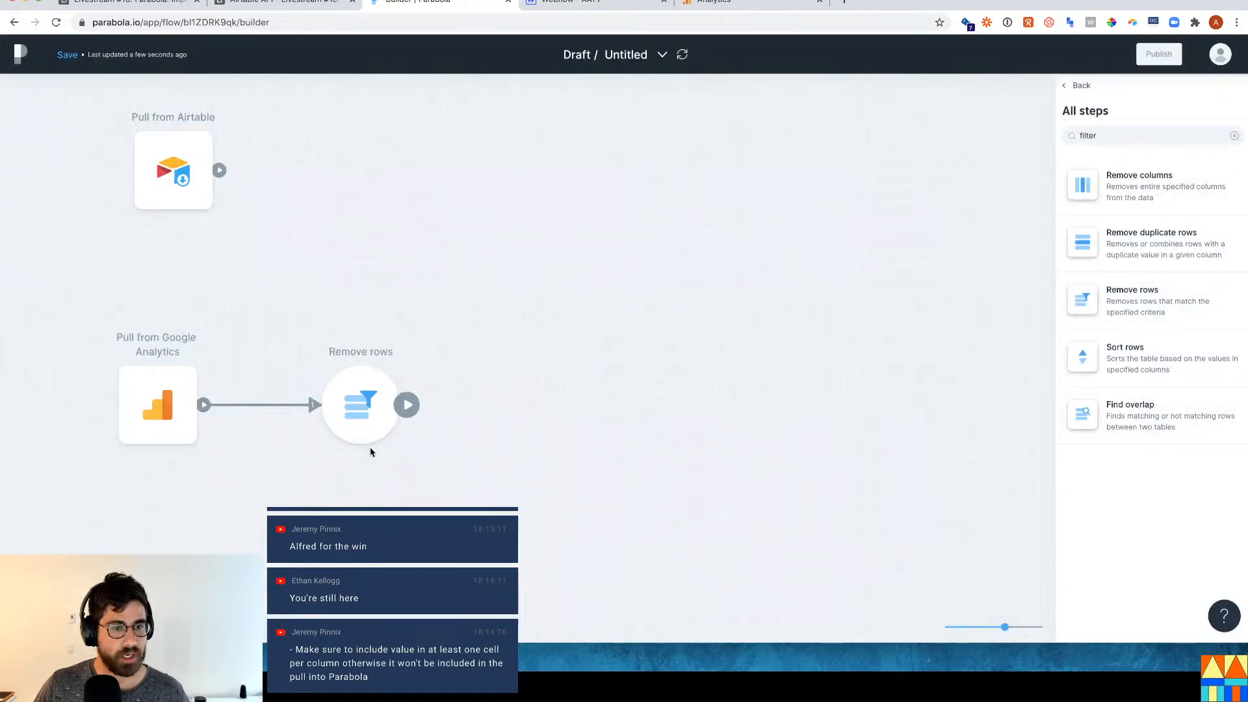
Reopen Remove rows, scroll through its incoming page rows, and close it.
{"action": "left_click", "coordinate": [338, 462]}
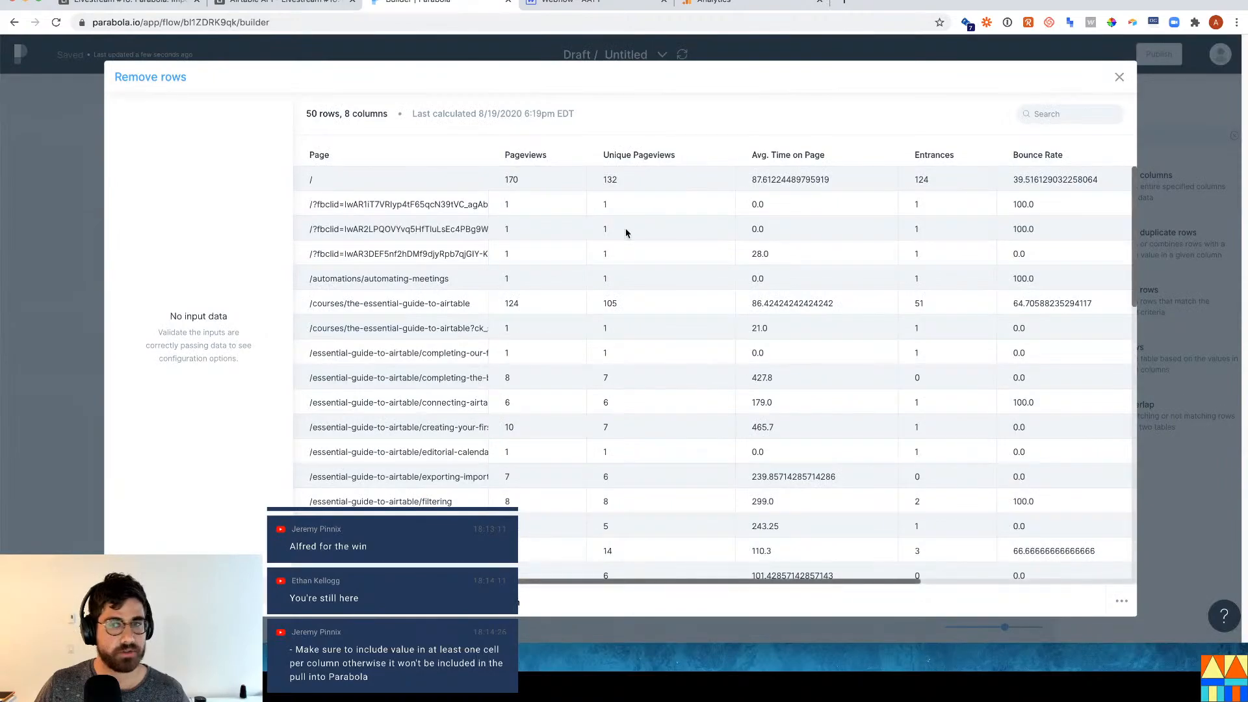
{"action": "key", "text": "Escape"}
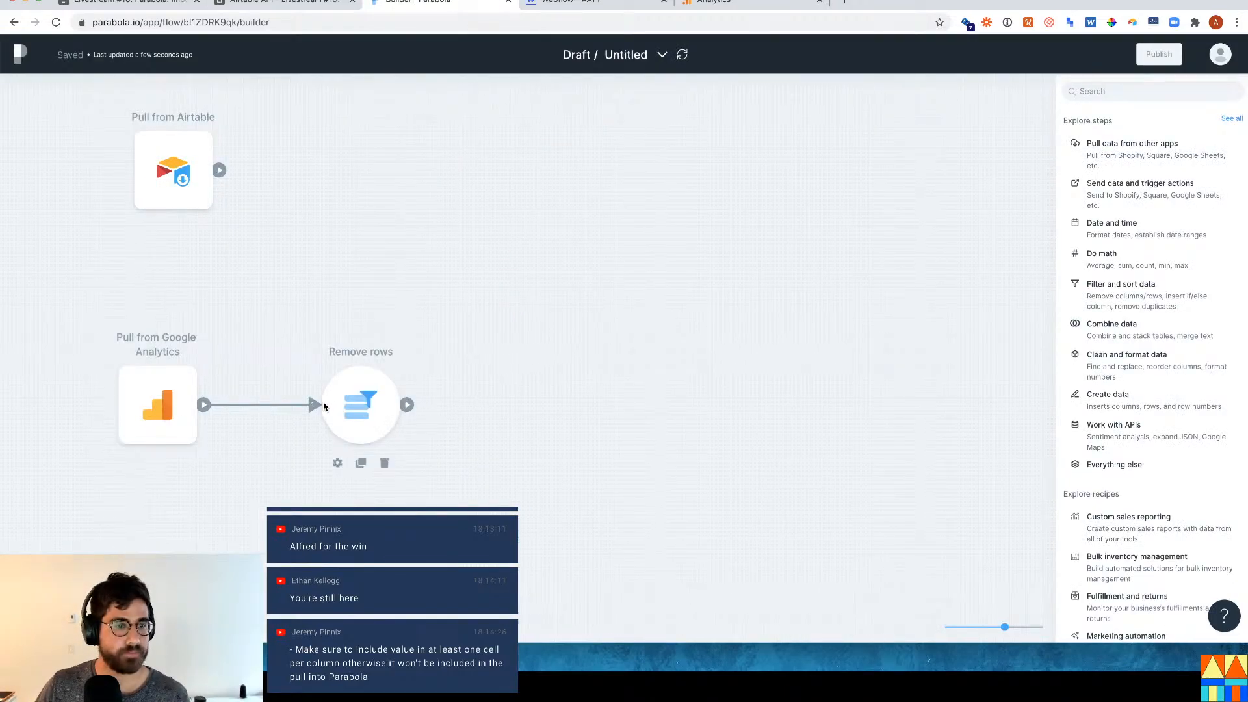
{"action": "left_click", "coordinate": [356, 403]}
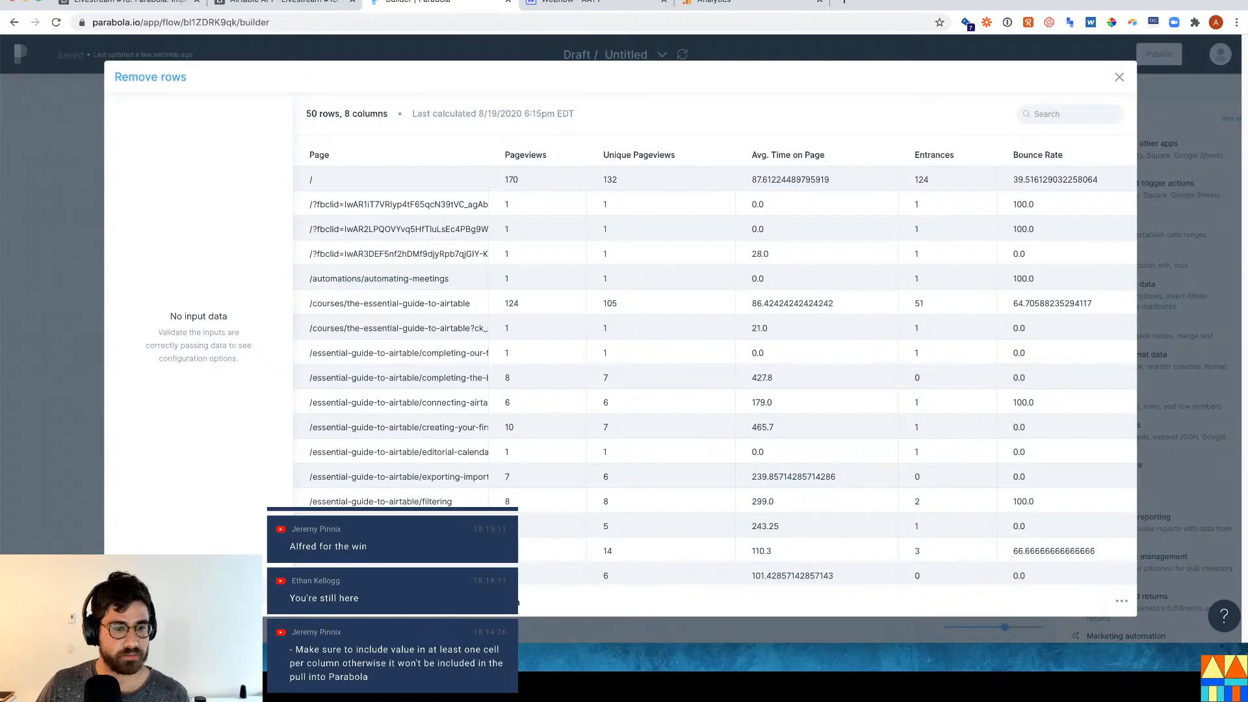
{"action": "scroll", "coordinate": [416, 414], "scroll_direction": "down", "scroll_amount": 10}
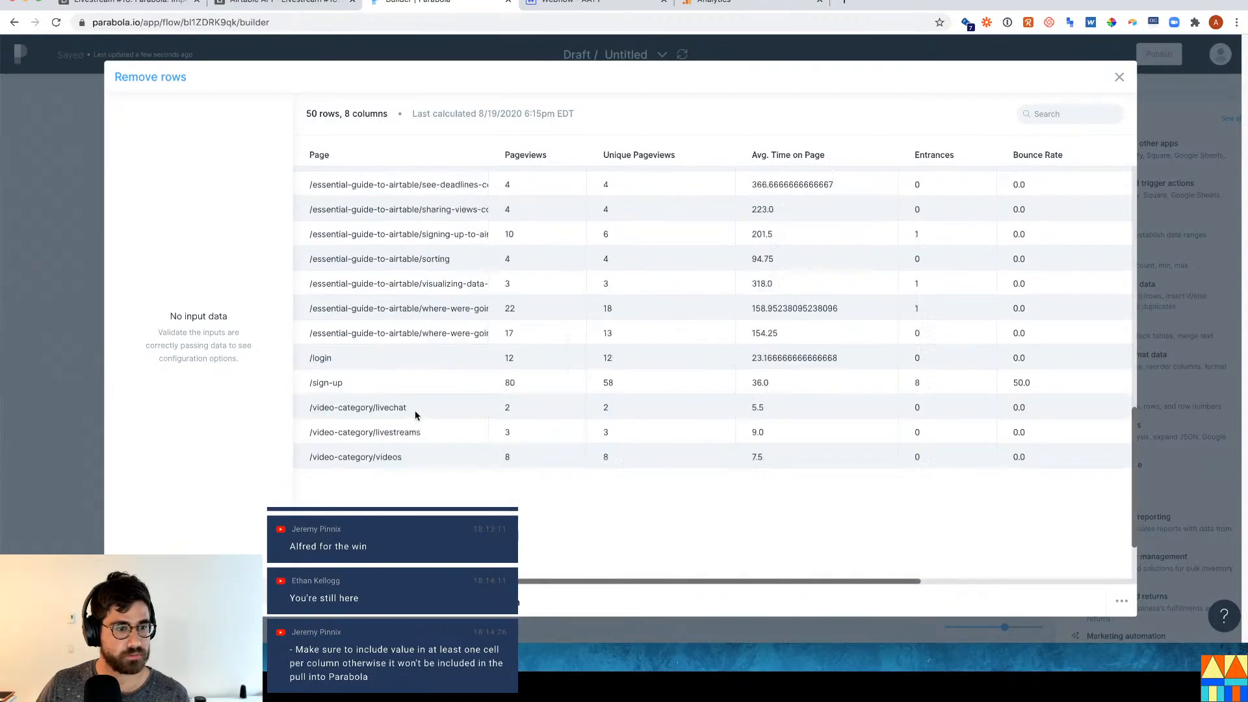
{"action": "scroll", "coordinate": [416, 414], "scroll_direction": "up", "scroll_amount": 10}
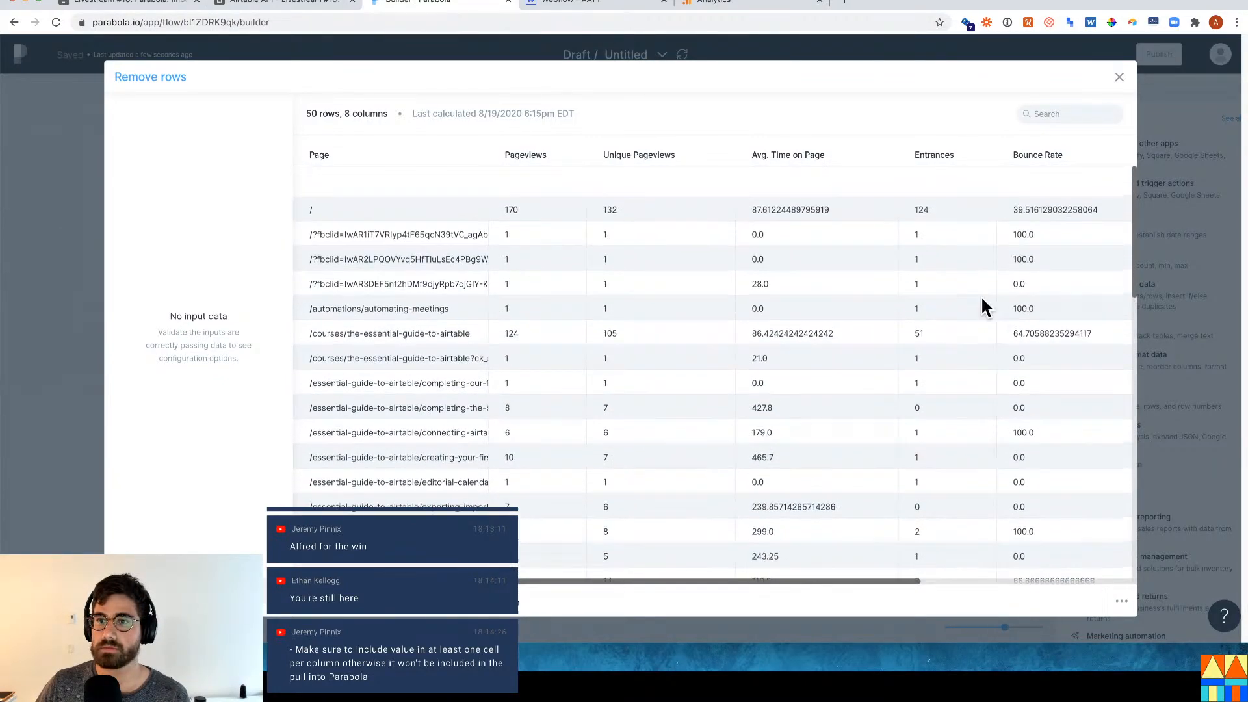
{"action": "left_click", "coordinate": [1206, 266]}
{"action": "mouse_move", "coordinate": [356, 404]}
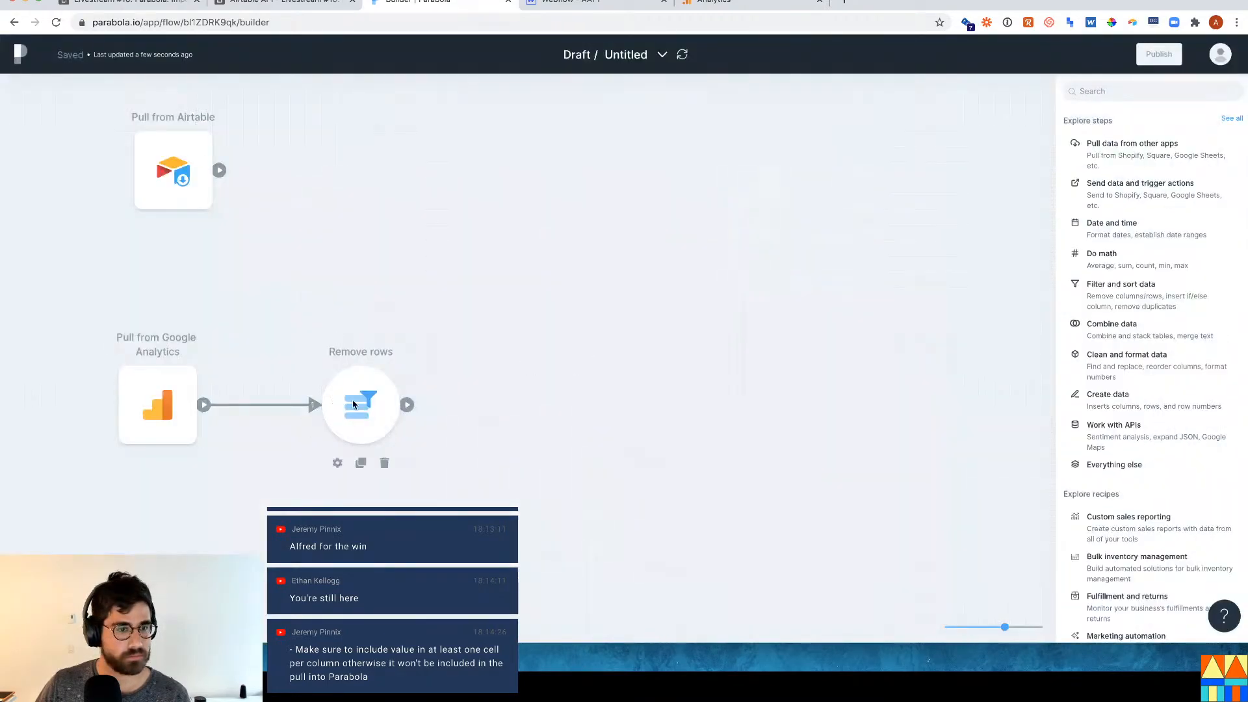
{"action": "left_click", "coordinate": [384, 463]}
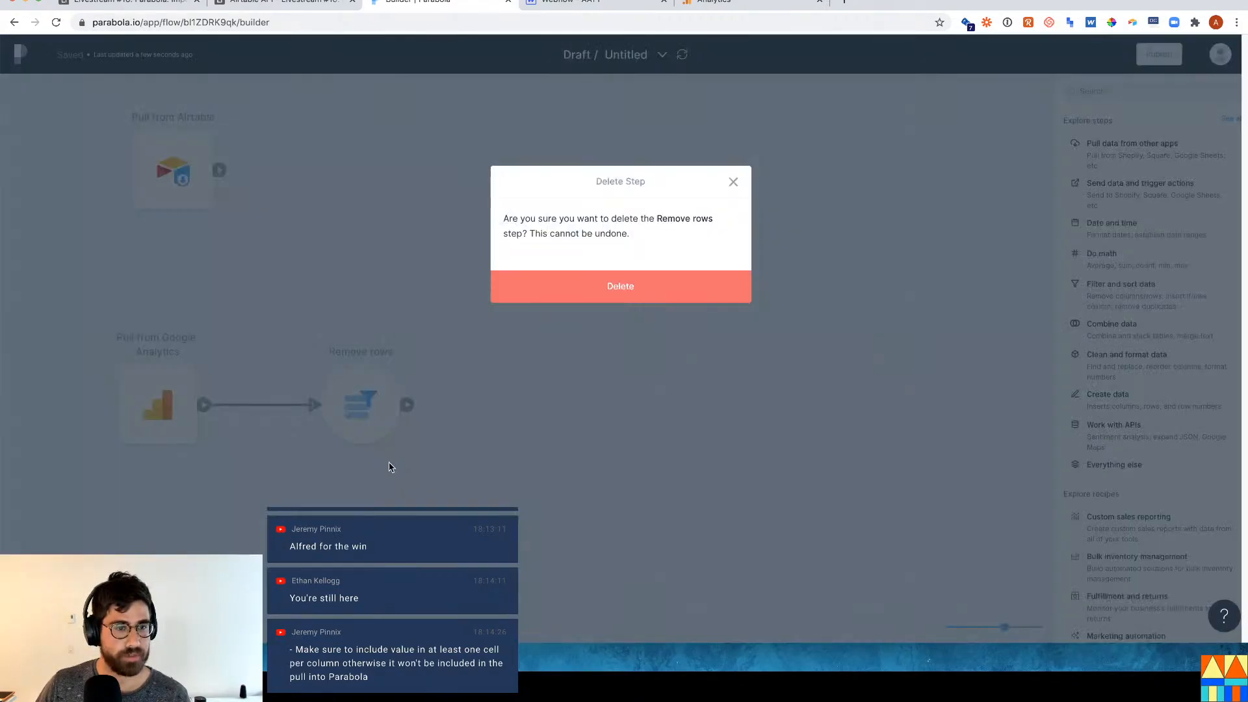
{"action": "left_click", "coordinate": [614, 292]}
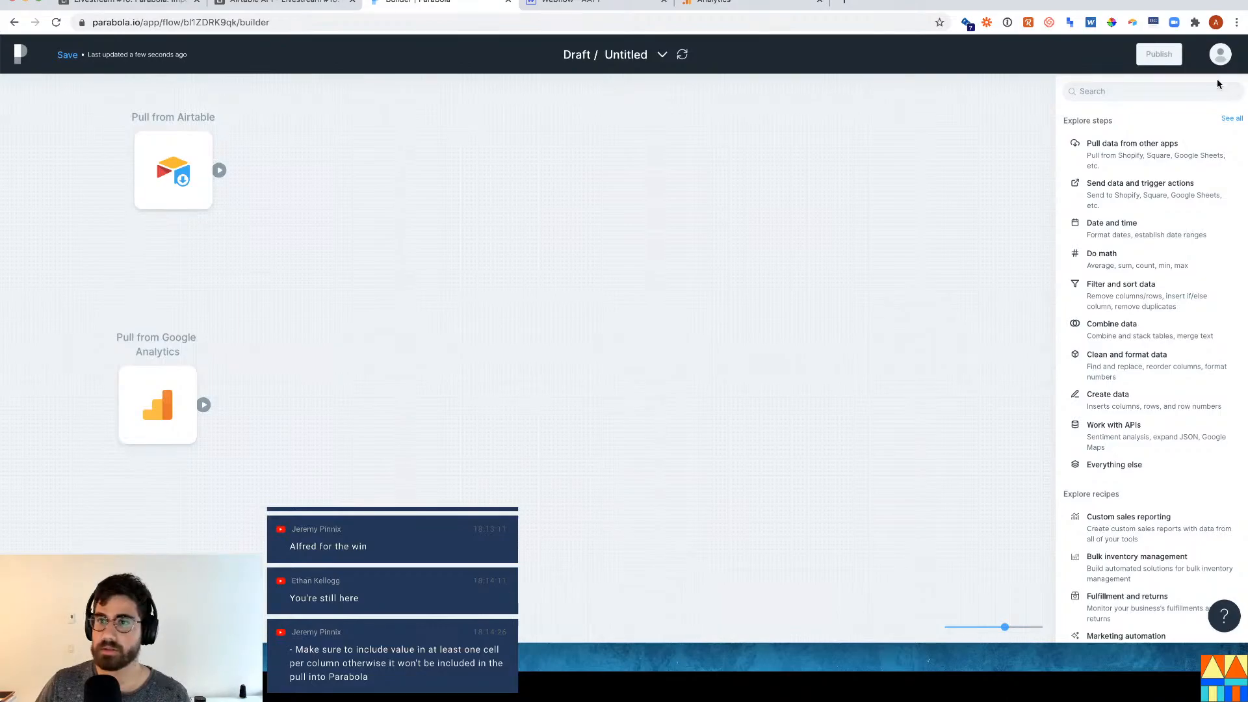
{"action": "left_click", "coordinate": [1186, 91]}
{"action": "type", "text": "rows"}
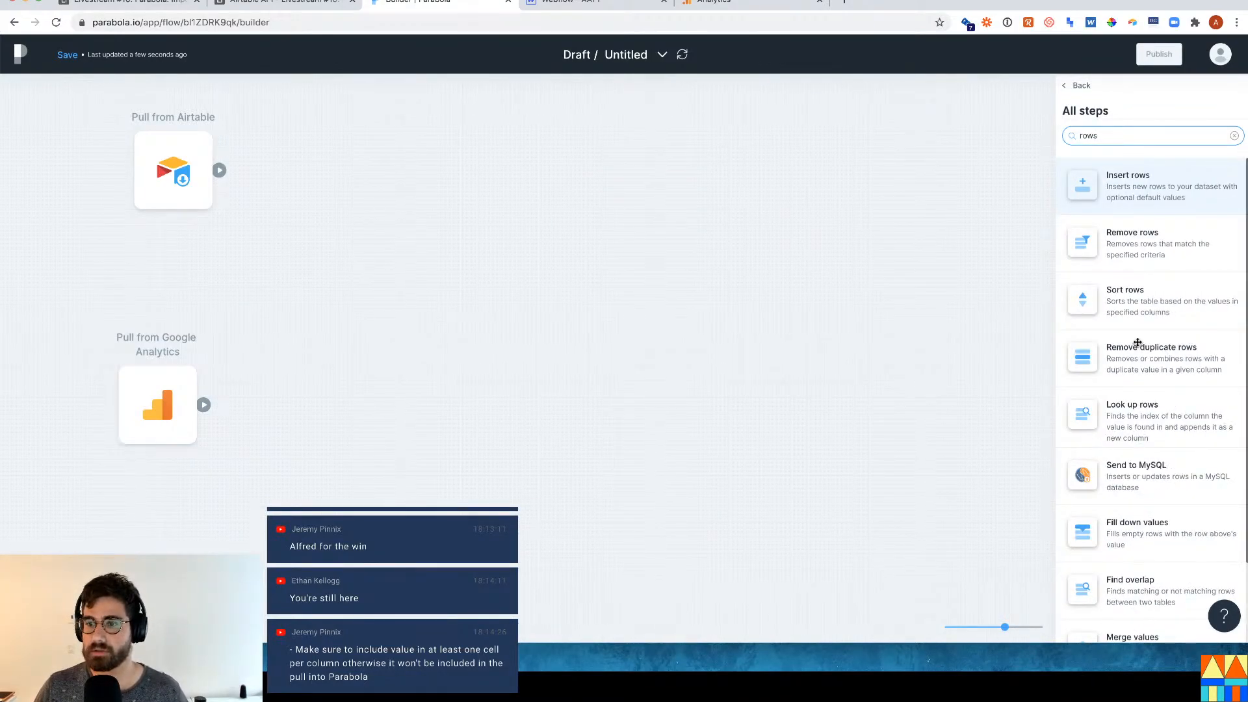
{"action": "scroll", "coordinate": [1118, 356], "scroll_direction": "down", "scroll_amount": 2}
{"action": "scroll", "coordinate": [1078, 357], "scroll_direction": "up", "scroll_amount": 2}
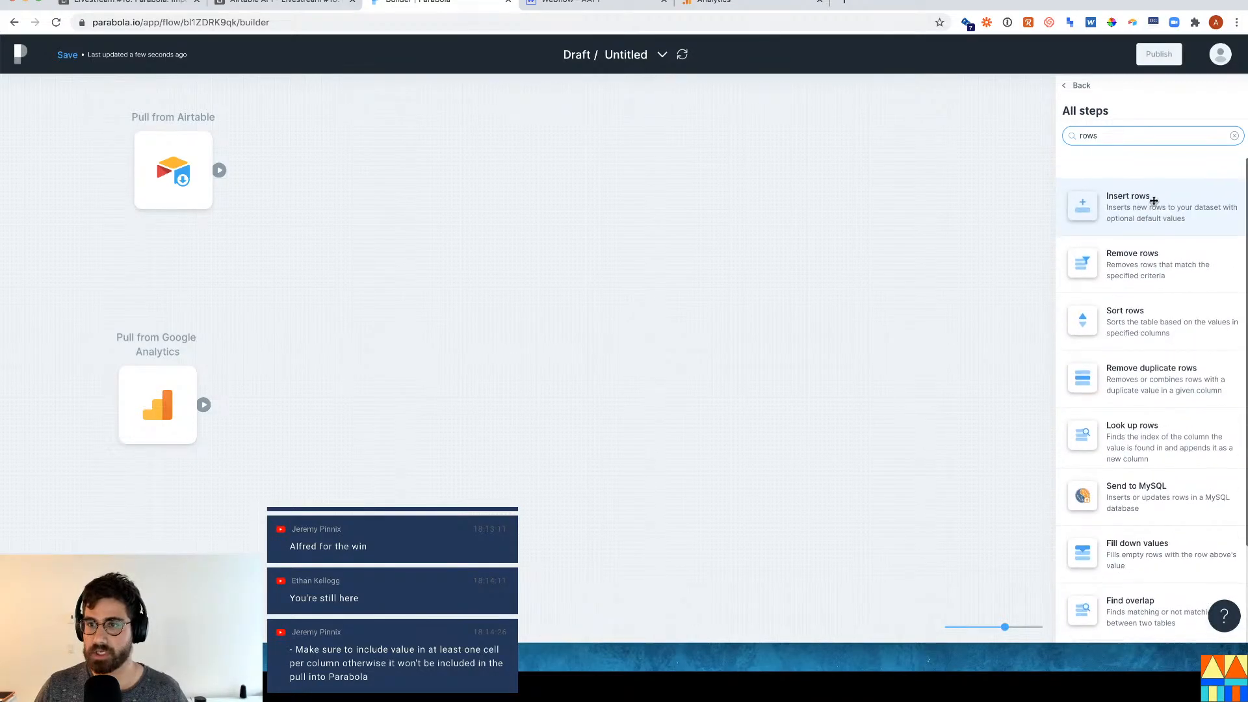
{"action": "left_click_drag", "start_coordinate": [1153, 195], "coordinate": [432, 393]}
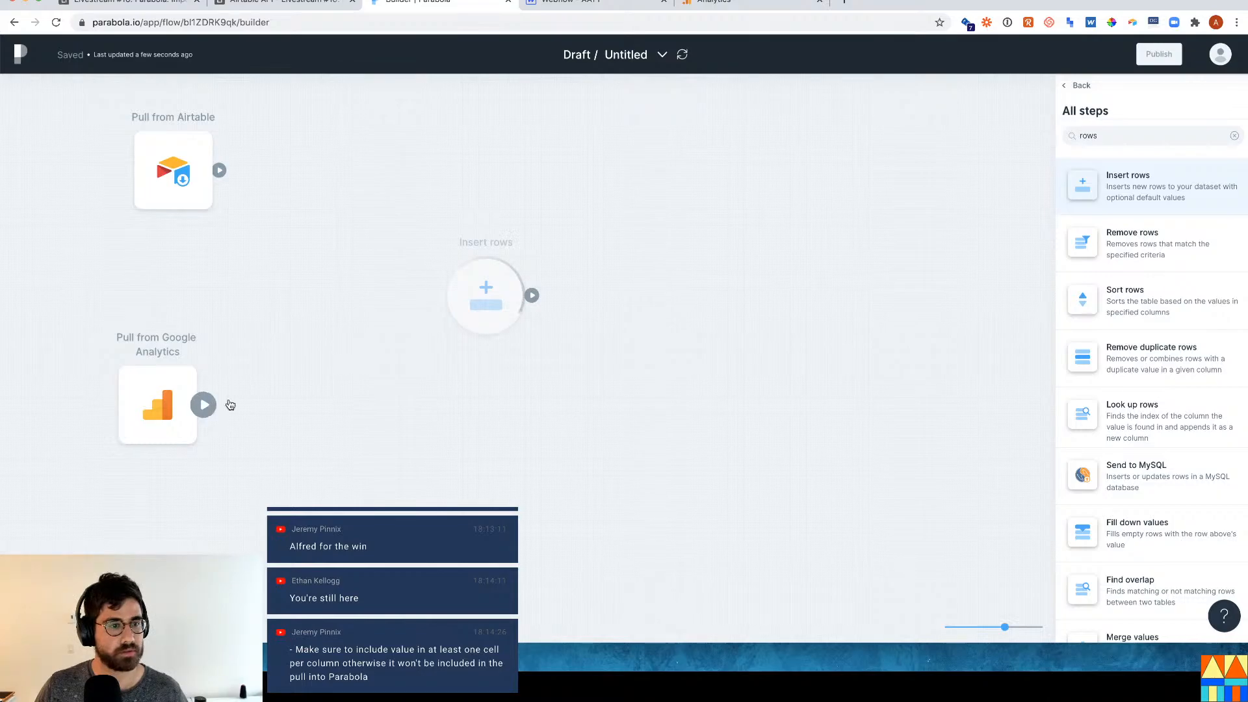
{"action": "left_click_drag", "start_coordinate": [204, 404], "coordinate": [470, 320]}
{"action": "left_click", "coordinate": [482, 306]}
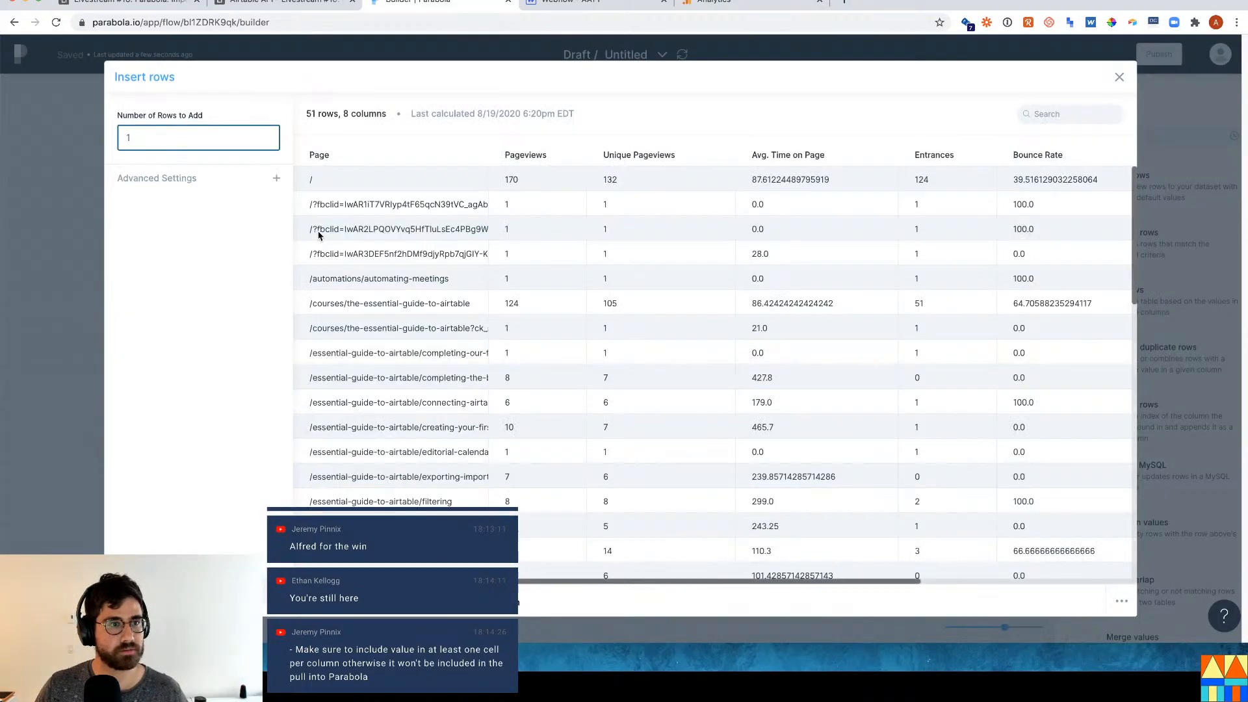
{"action": "left_click", "coordinate": [72, 172]}
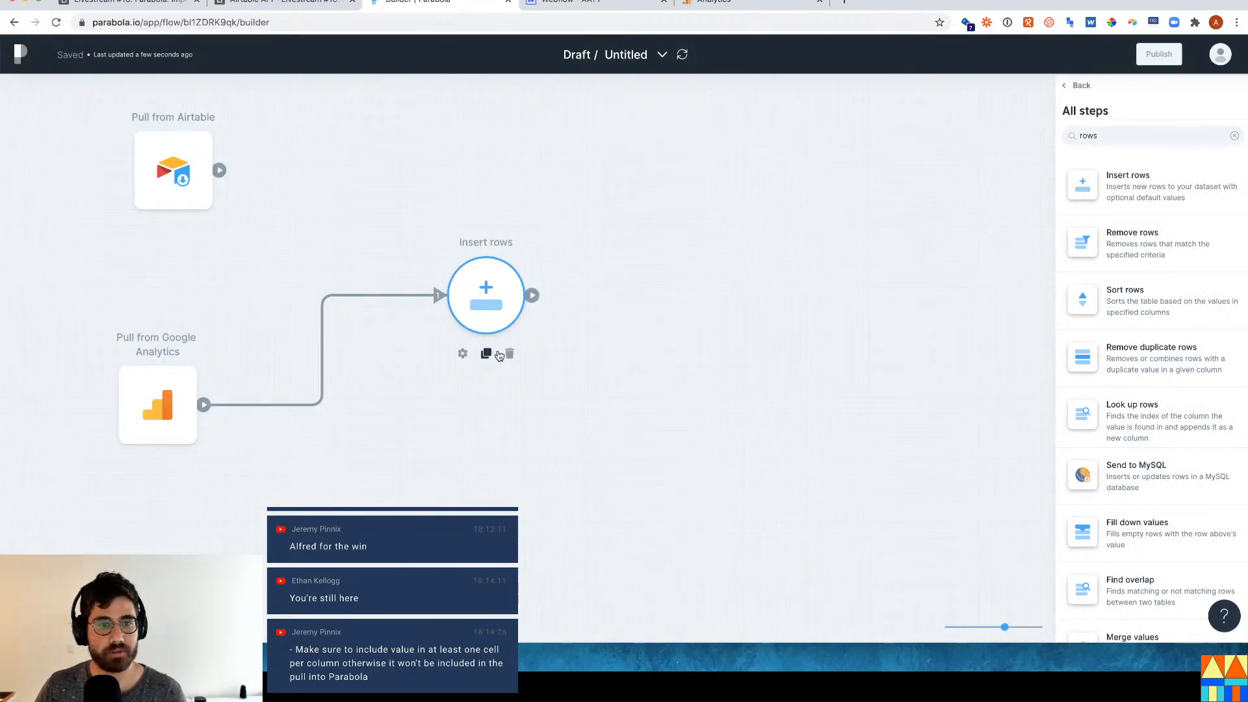
{"action": "left_click", "coordinate": [510, 353]}
{"action": "left_click", "coordinate": [584, 292]}
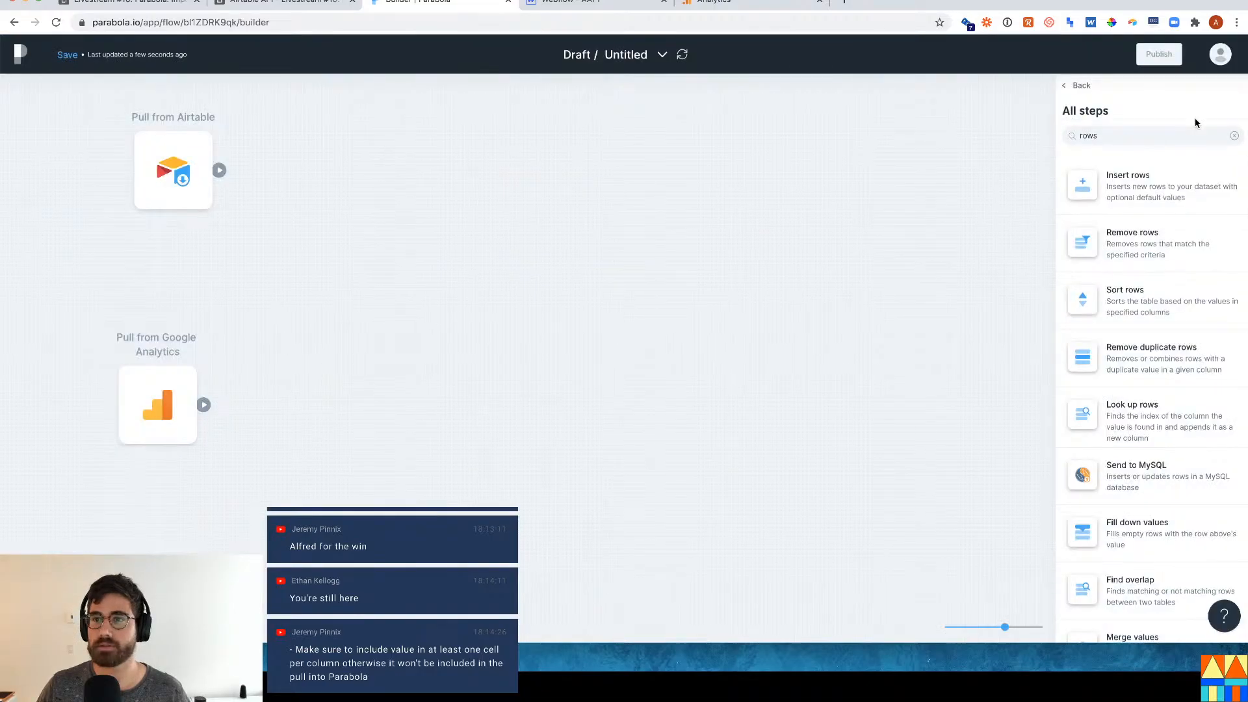
{"action": "left_click", "coordinate": [1169, 136]}
Add a Remove rows step via a 'filt' search, feed Google Analytics into it, and open it.
{"action": "key", "text": "BackSpace"}
{"action": "key", "text": "BackSpace"}
{"action": "key", "text": "BackSpace"}
{"action": "key", "text": "BackSpace"}
{"action": "type", "text": "filter"}
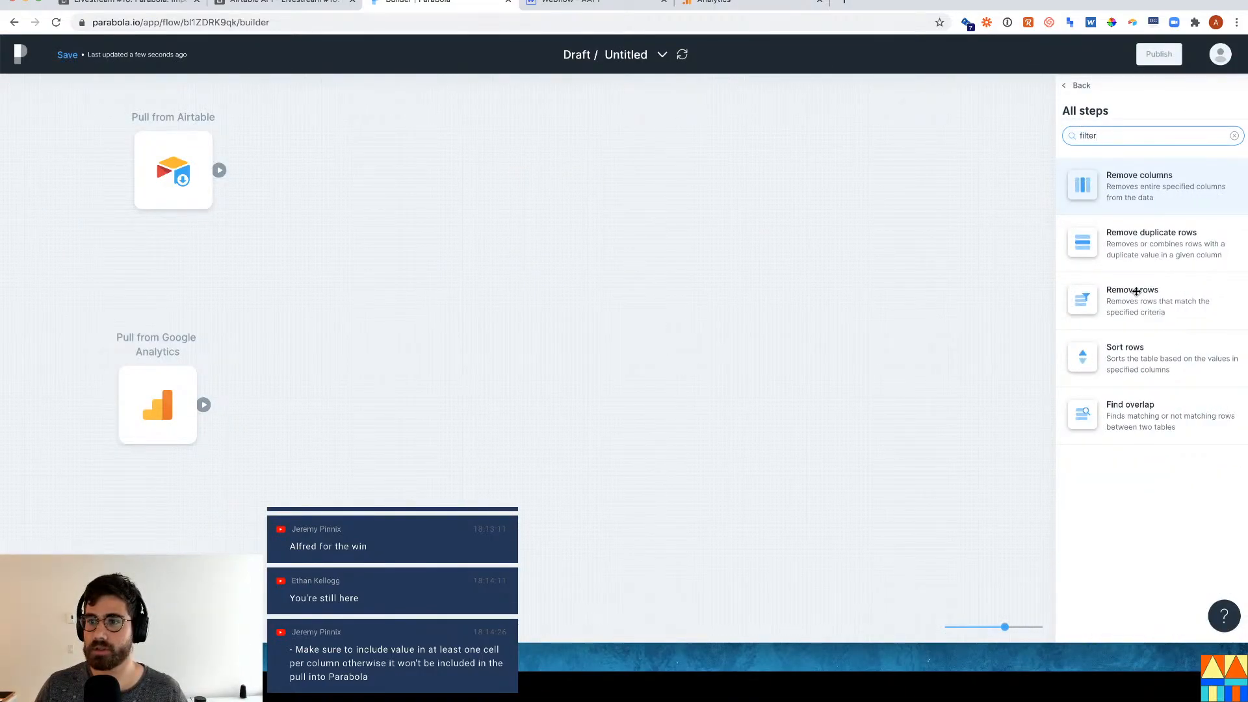
{"action": "left_click_drag", "start_coordinate": [1139, 297], "coordinate": [642, 295]}
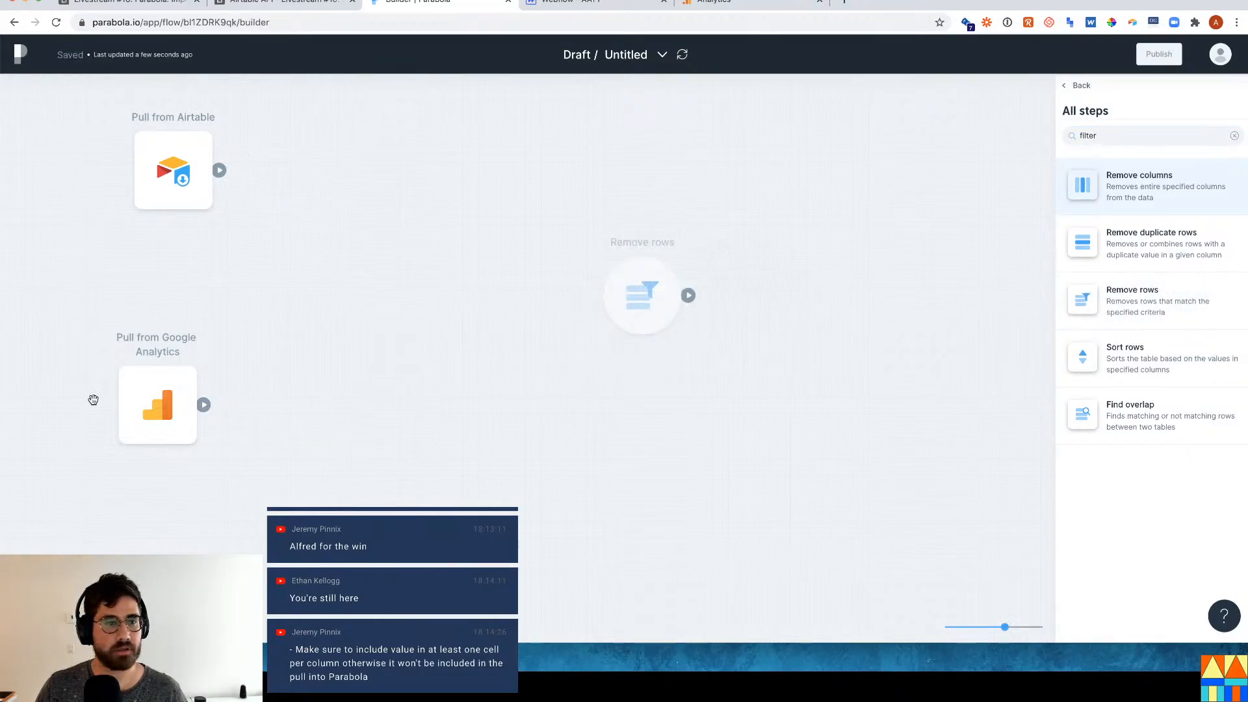
{"action": "left_click_drag", "start_coordinate": [204, 404], "coordinate": [656, 302]}
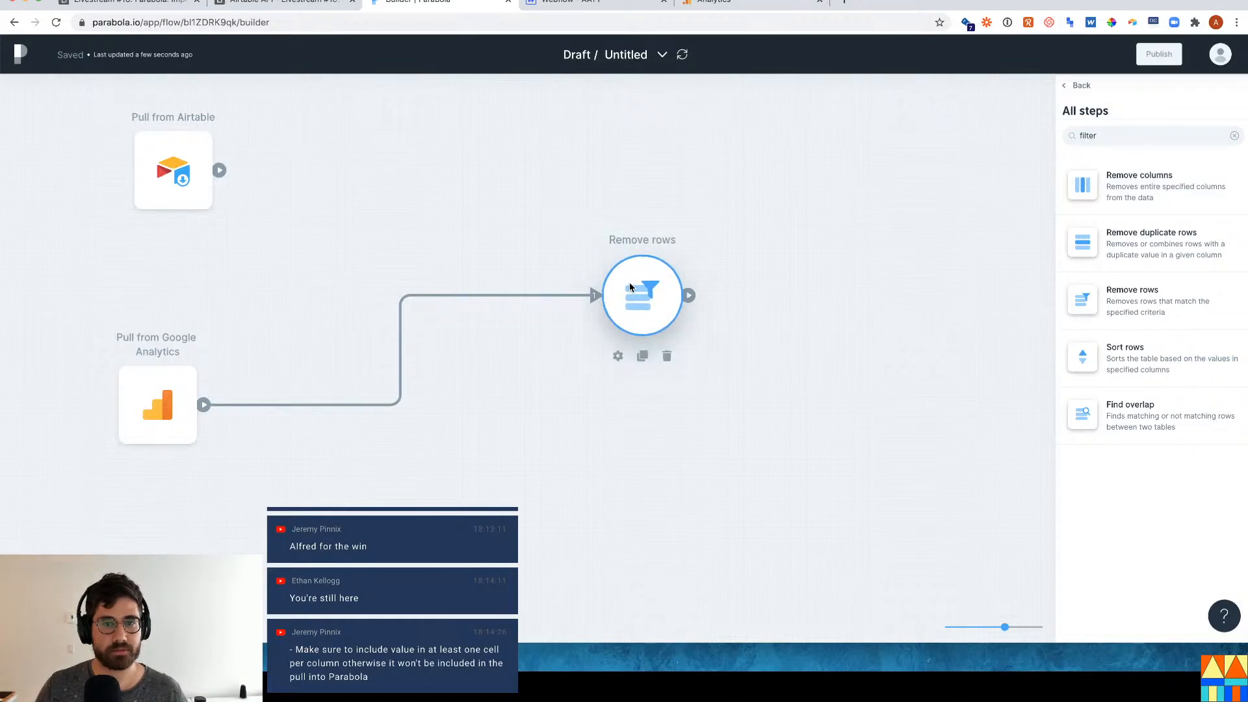
{"action": "left_click", "coordinate": [630, 288]}
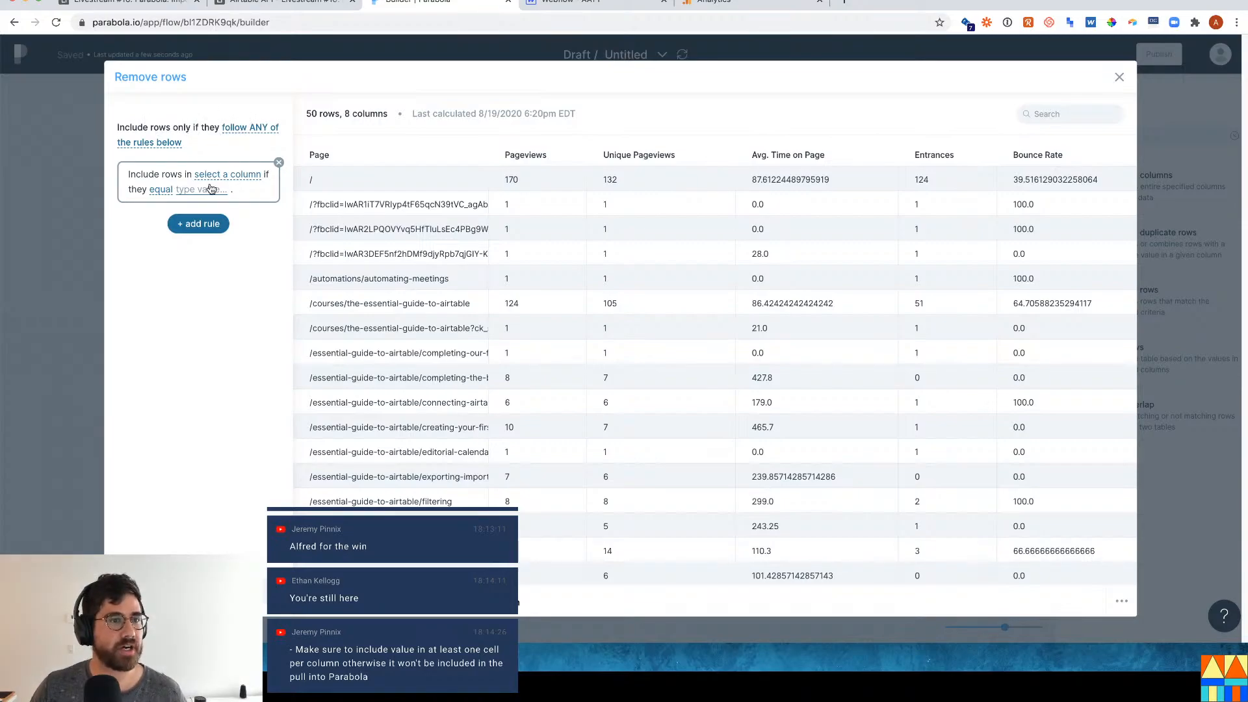
Set the rule to keep rows whose Page contains essential-guide-to-airtable.
{"action": "left_click", "coordinate": [245, 184]}
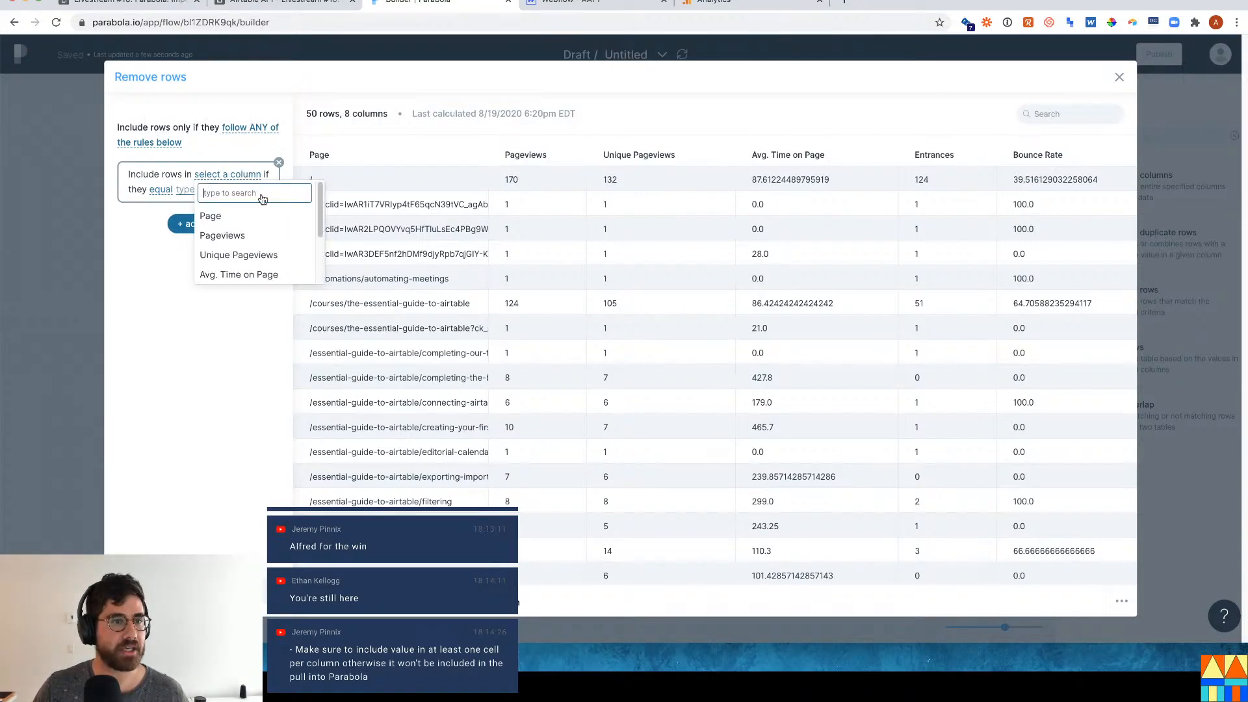
{"action": "left_click", "coordinate": [252, 209]}
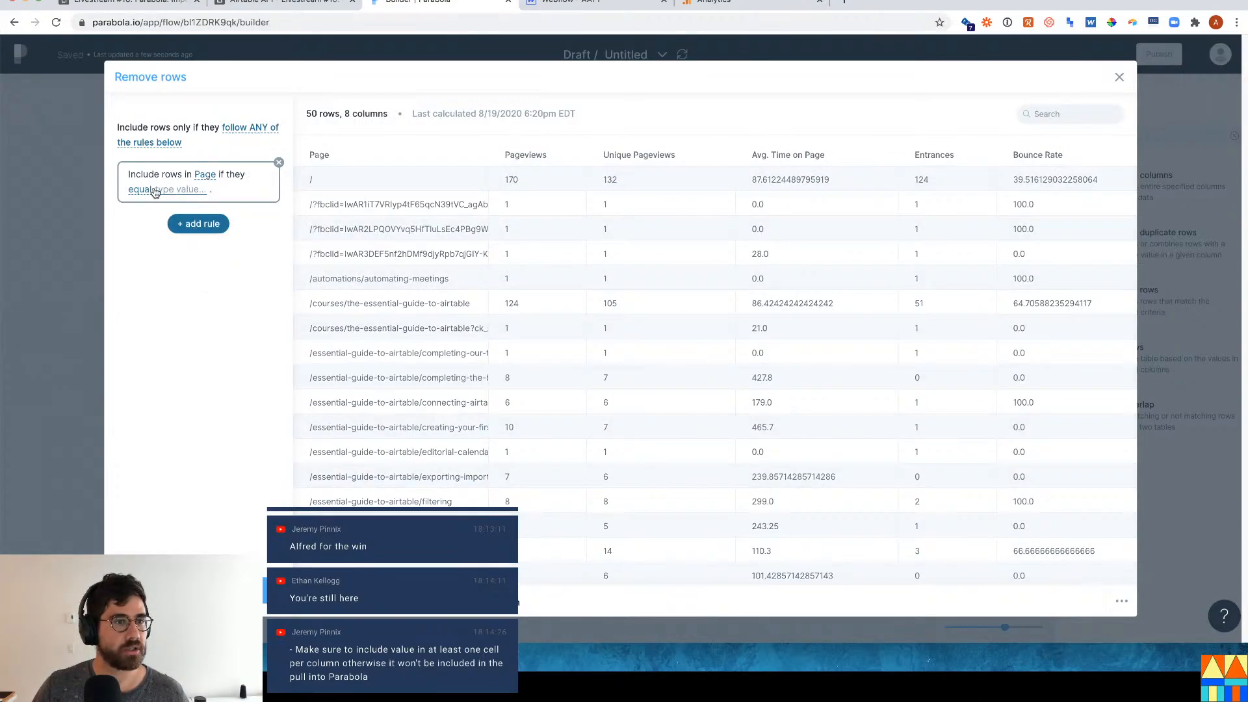
{"action": "left_click", "coordinate": [140, 190]}
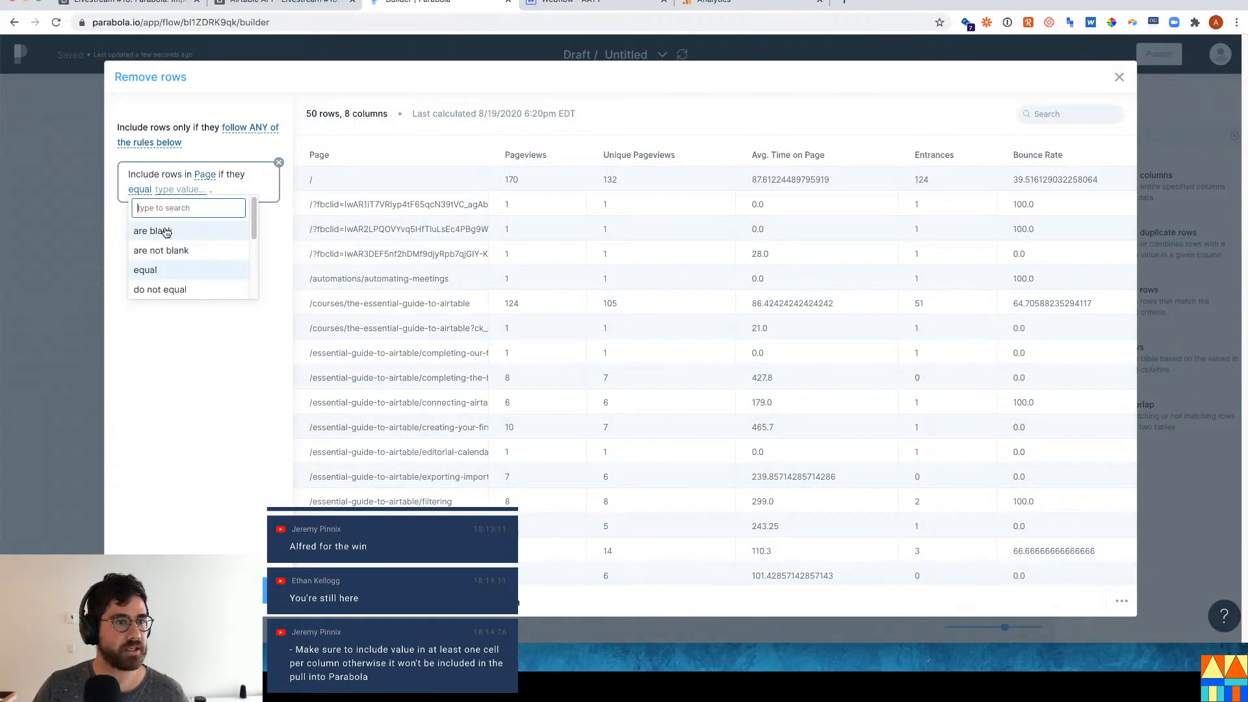
{"action": "scroll", "coordinate": [182, 260], "scroll_direction": "down", "scroll_amount": 3}
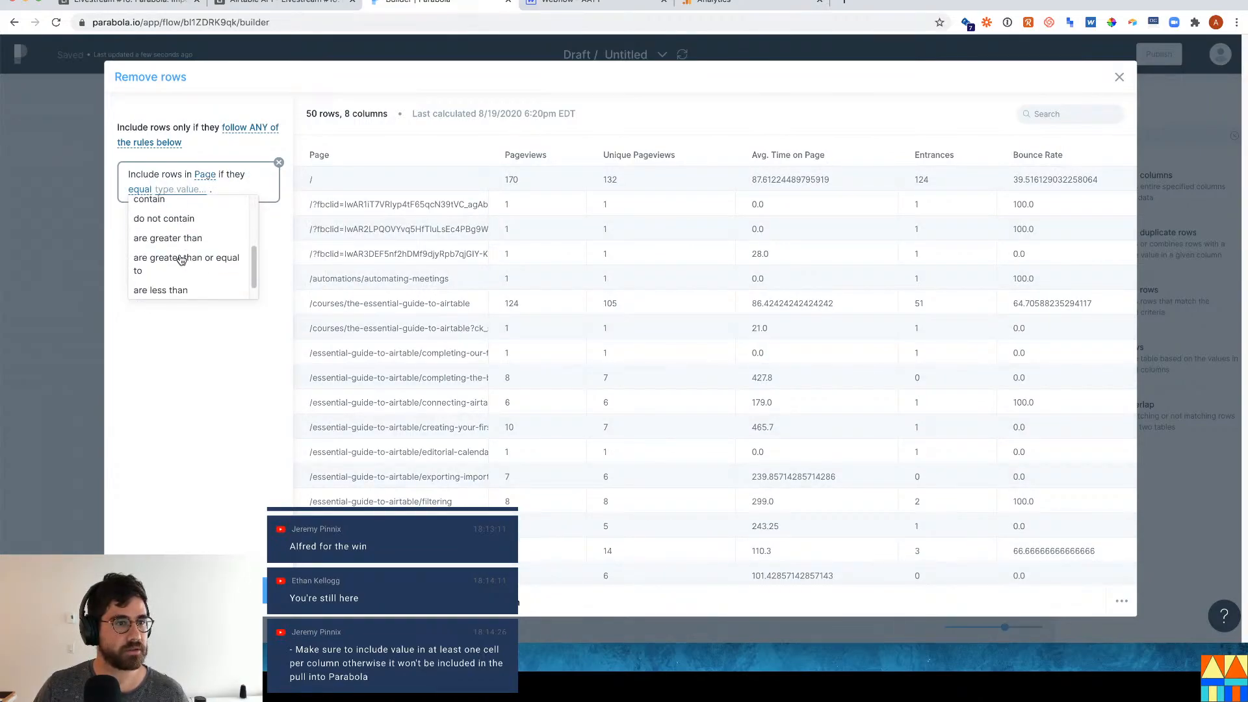
{"action": "left_click", "coordinate": [181, 201]}
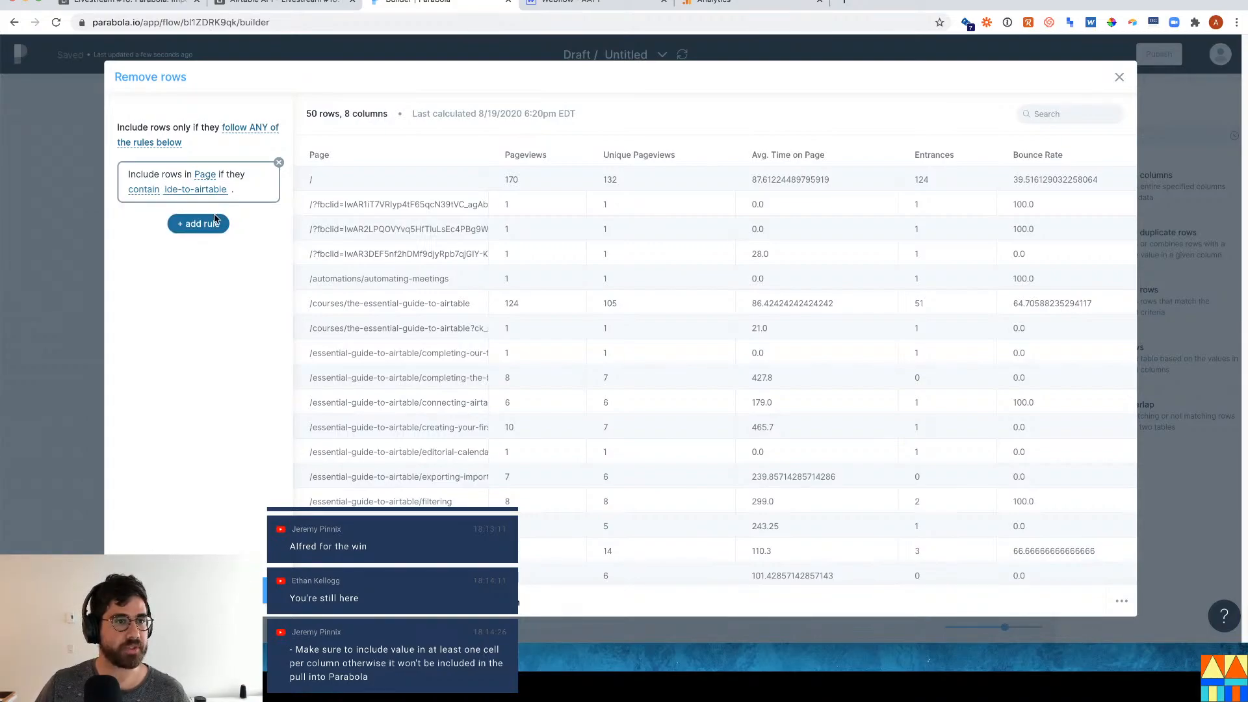
{"action": "key", "text": "Return"}
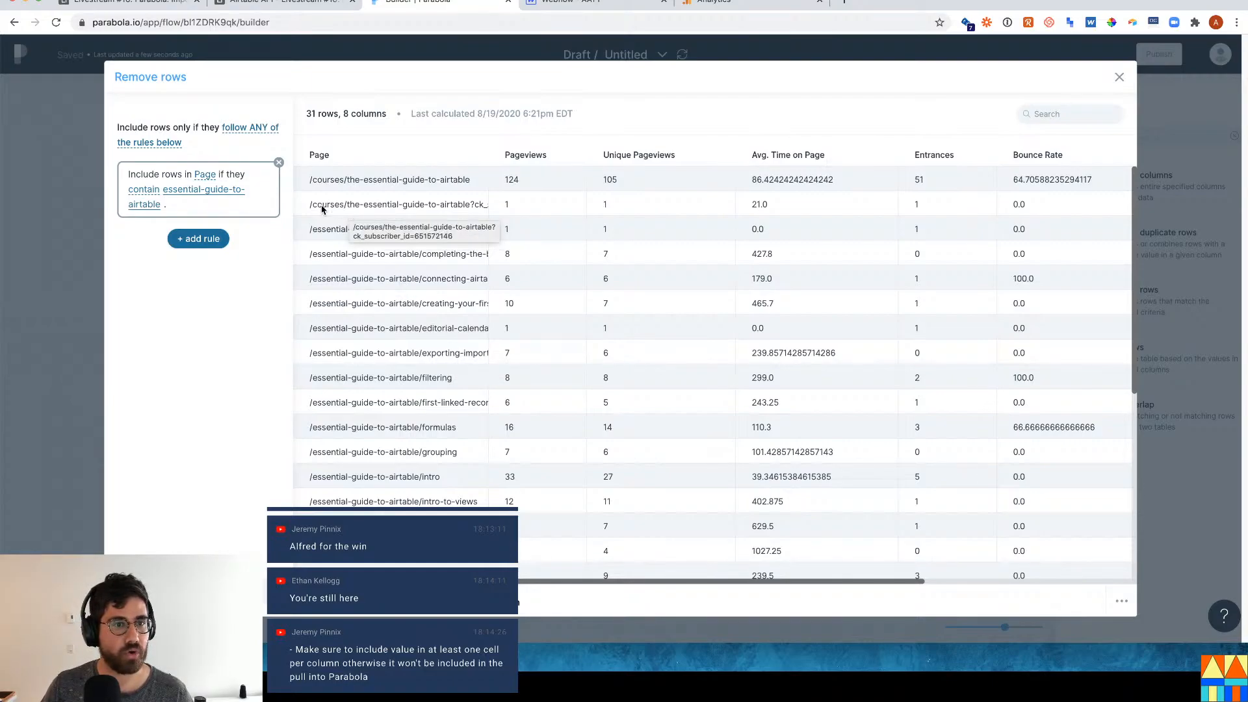
Review the 31 filtered page paths and compare them with the Google Analytics pages report.
{"action": "scroll", "coordinate": [390, 305], "scroll_direction": "down", "scroll_amount": 4}
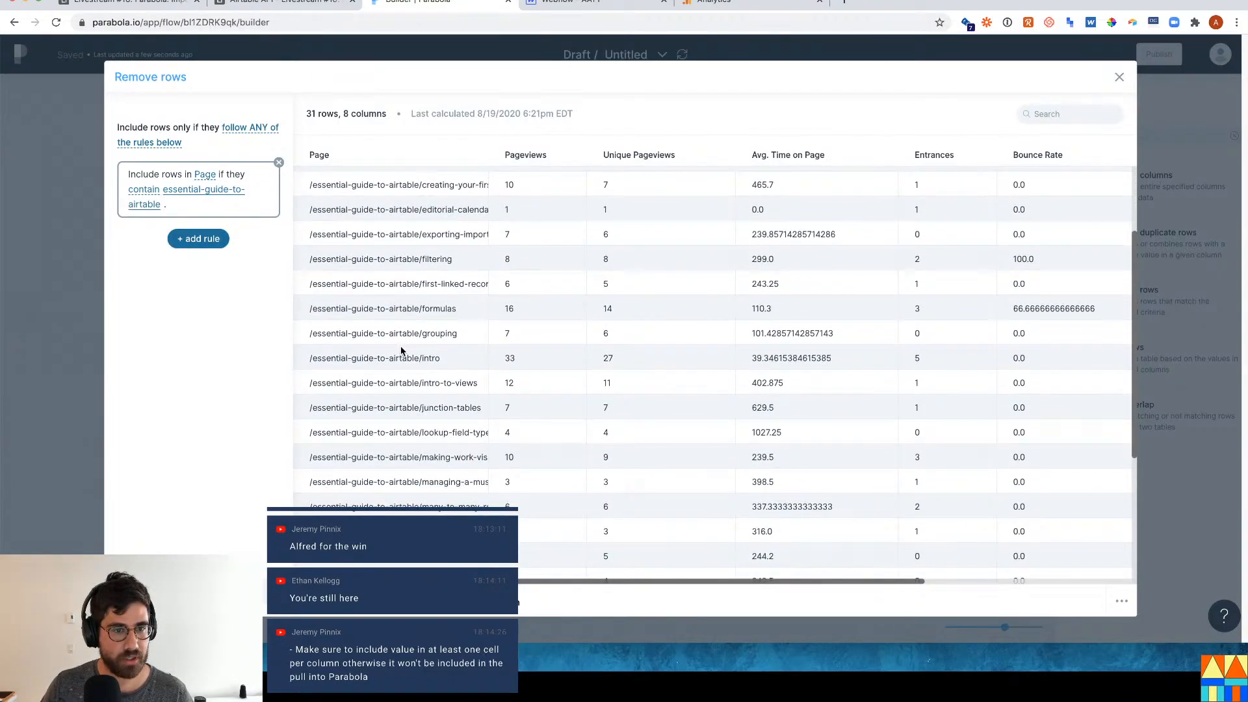
{"action": "scroll", "coordinate": [423, 360], "scroll_direction": "up", "scroll_amount": 4}
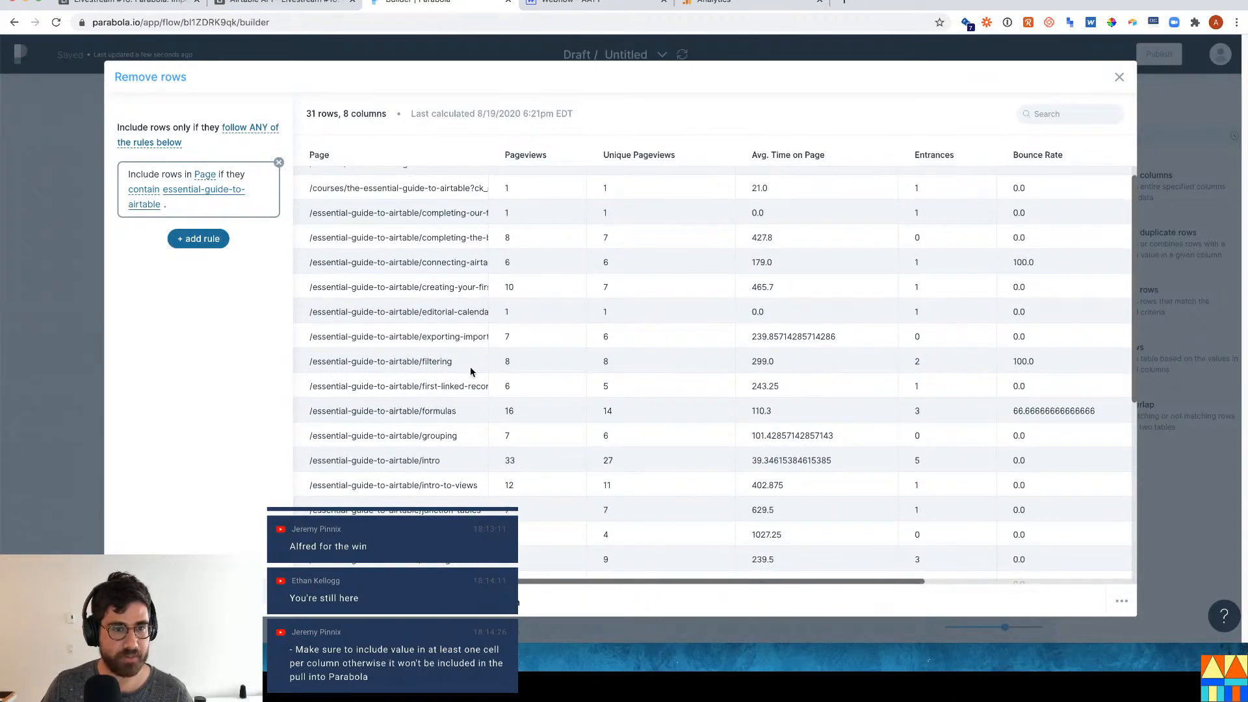
{"action": "left_click_drag", "start_coordinate": [455, 361], "coordinate": [345, 362]}
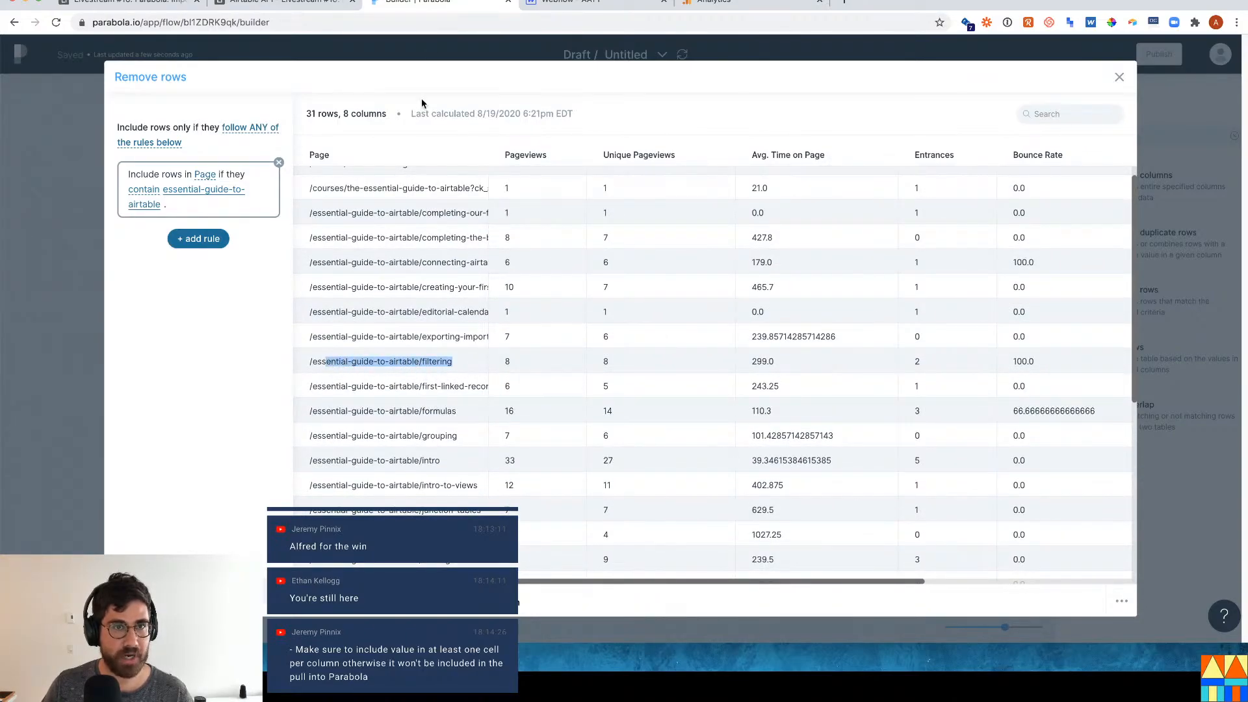
{"action": "left_click", "coordinate": [748, 4]}
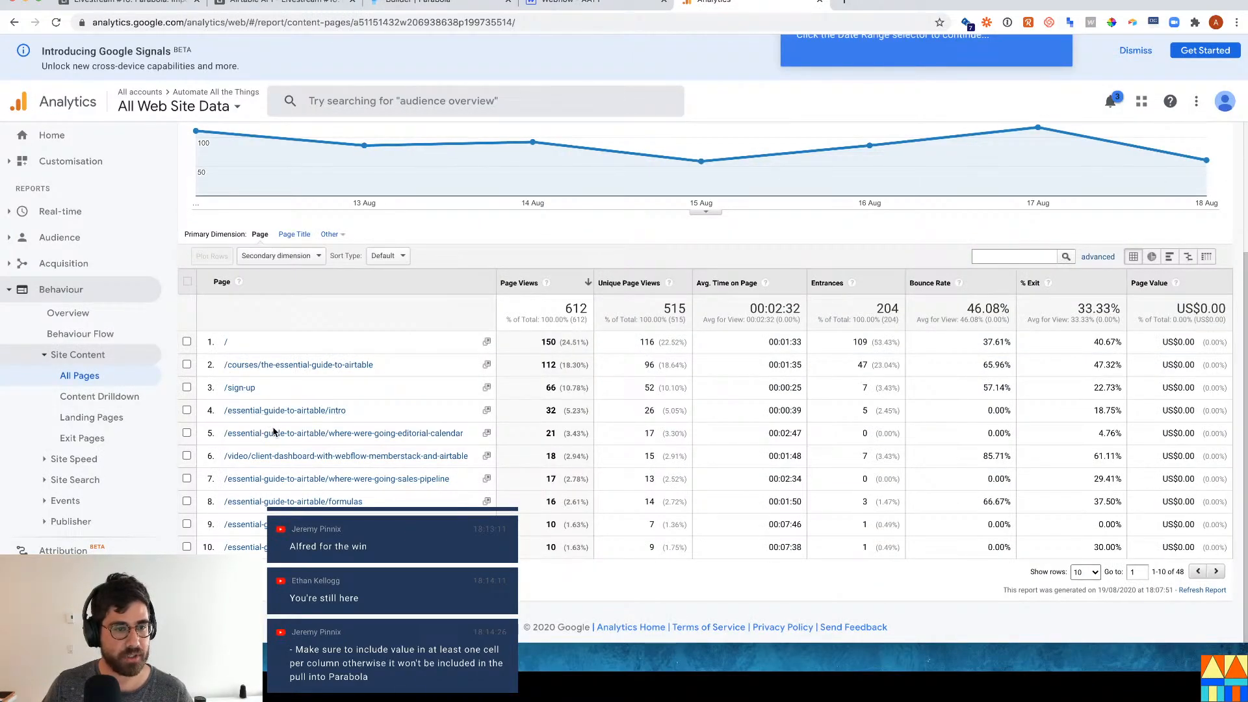
{"action": "left_click", "coordinate": [457, 5]}
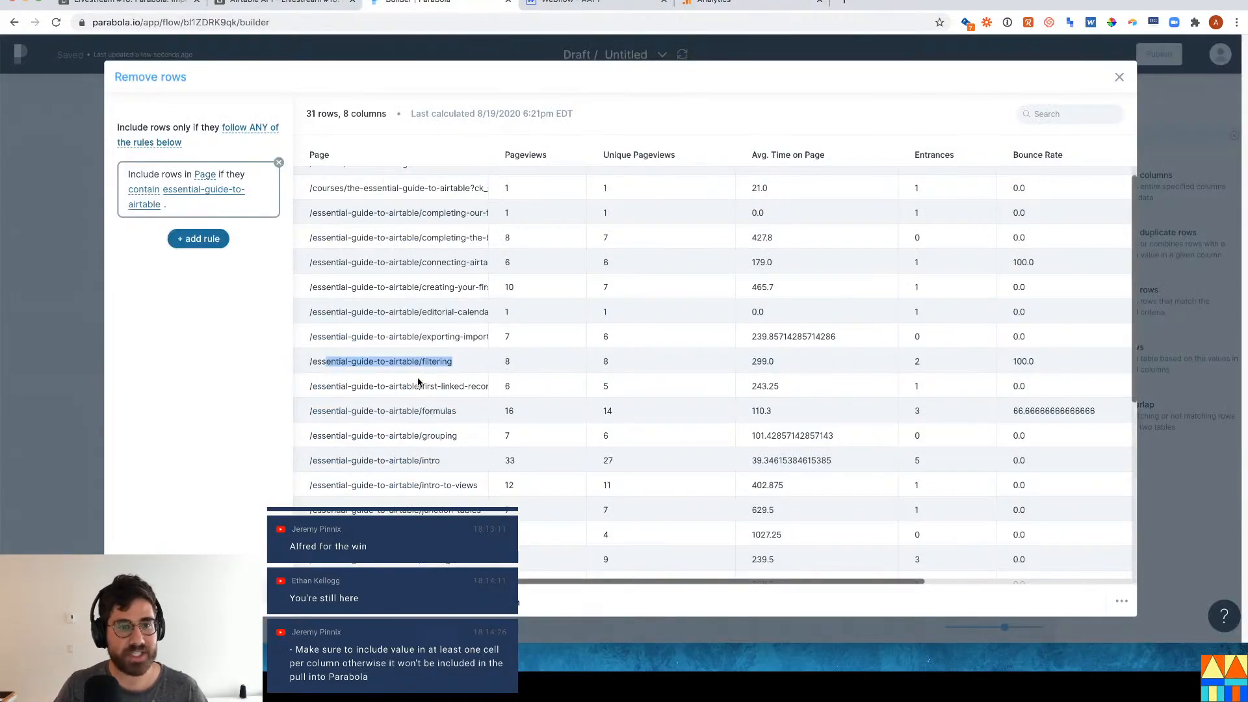
{"action": "scroll", "coordinate": [465, 349], "scroll_direction": "down", "scroll_amount": 5}
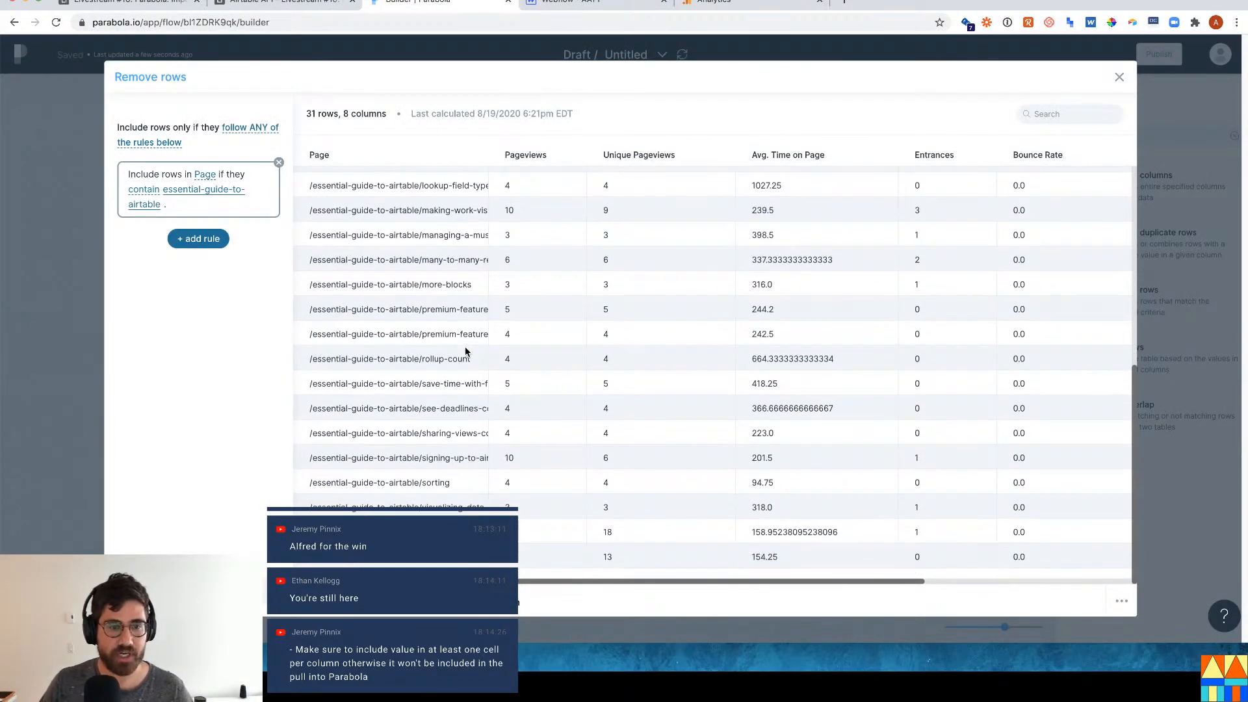
{"action": "scroll", "coordinate": [465, 348], "scroll_direction": "up", "scroll_amount": 5}
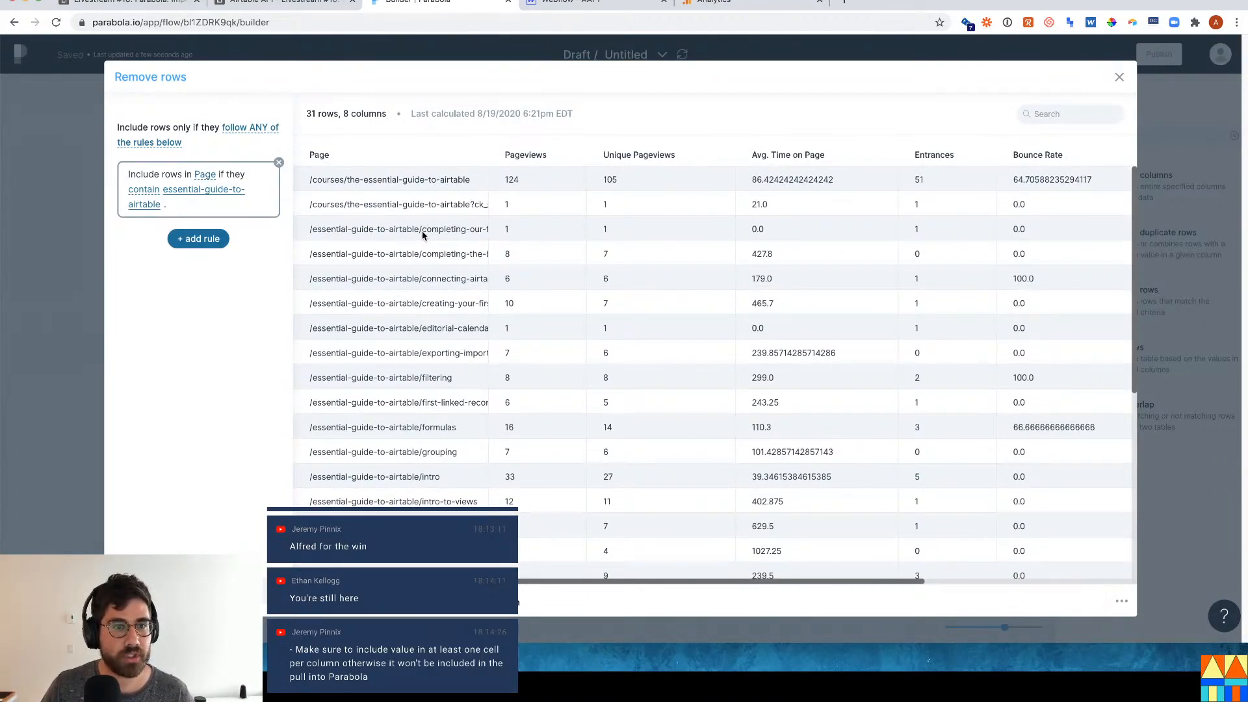
{"action": "left_click_drag", "start_coordinate": [422, 235], "coordinate": [290, 235]}
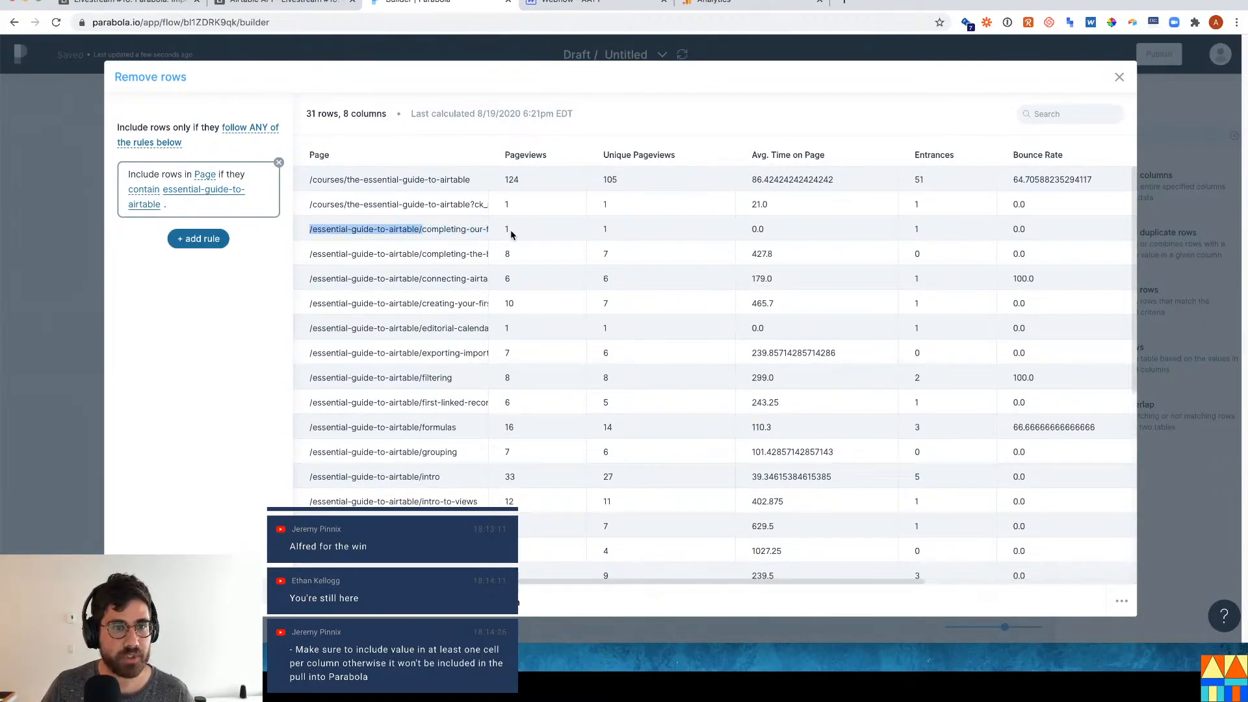
{"action": "scroll", "coordinate": [436, 403], "scroll_direction": "down", "scroll_amount": 1}
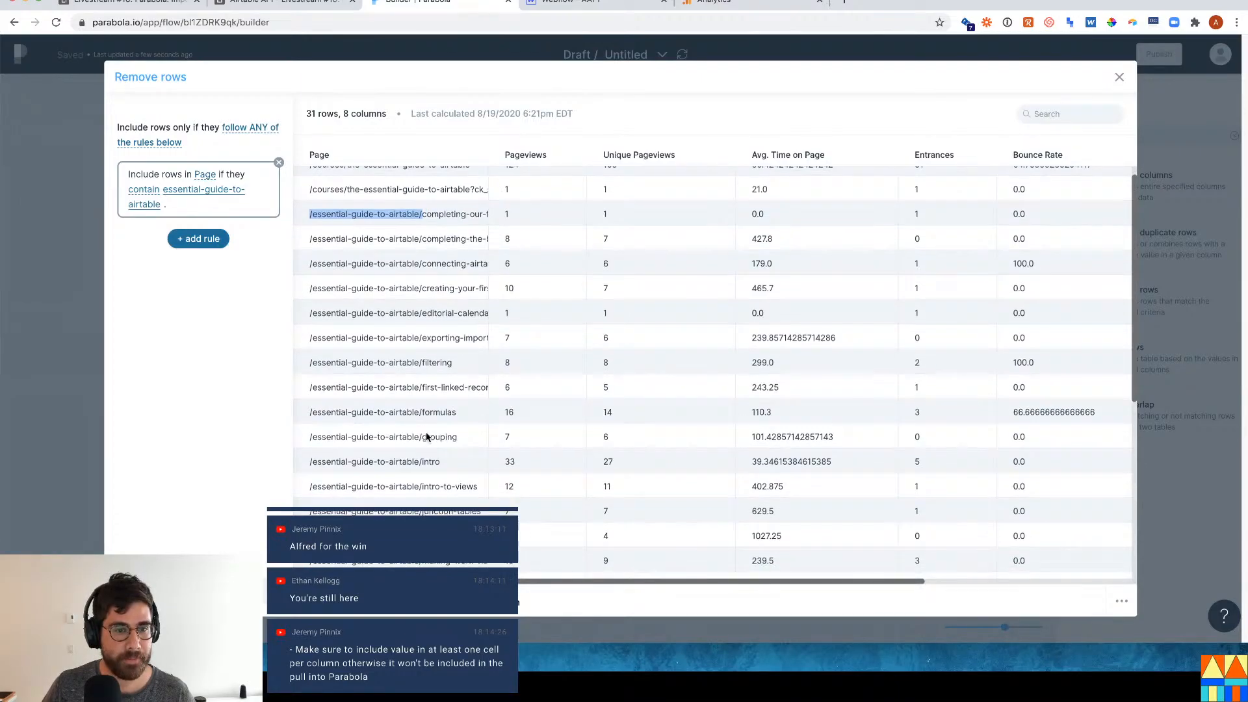
{"action": "left_click", "coordinate": [425, 414]}
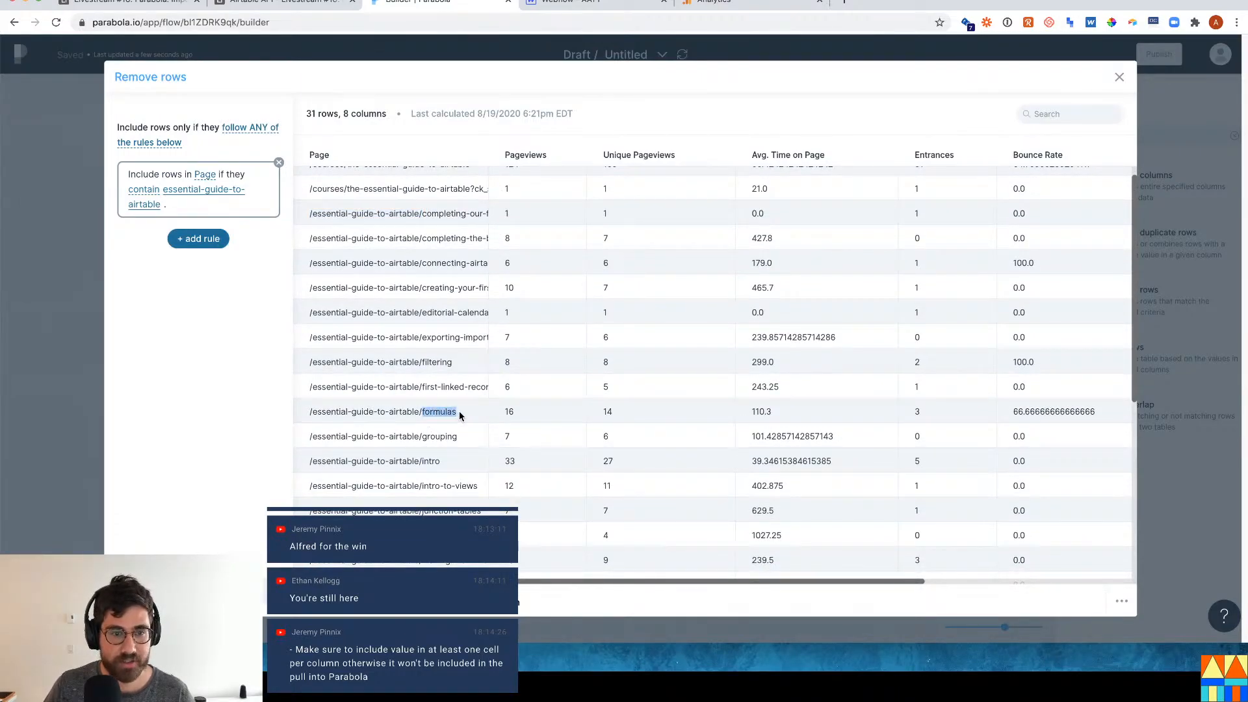
{"action": "left_click", "coordinate": [158, 3]}
Find 'formulas' in the Airtable Course table and select the matching row's Slug cell.
{"action": "left_click", "coordinate": [266, 206]}
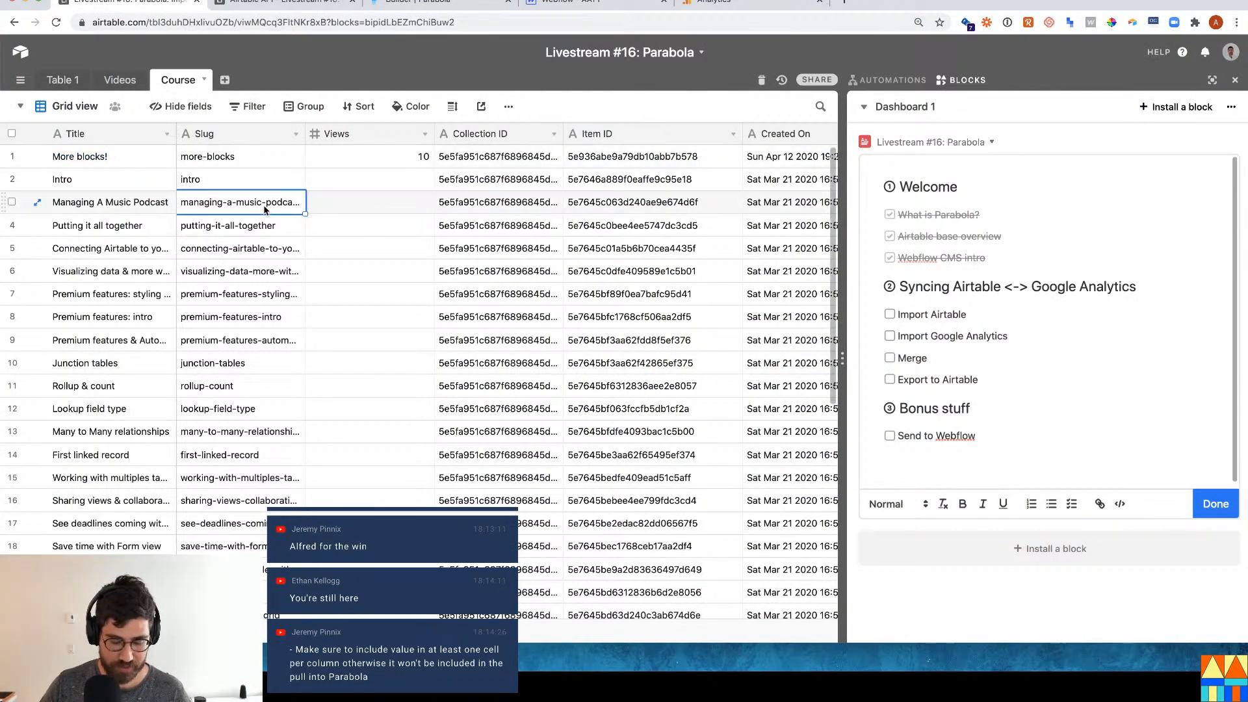
{"action": "key", "text": "super+f"}
{"action": "type", "text": "formulas"}
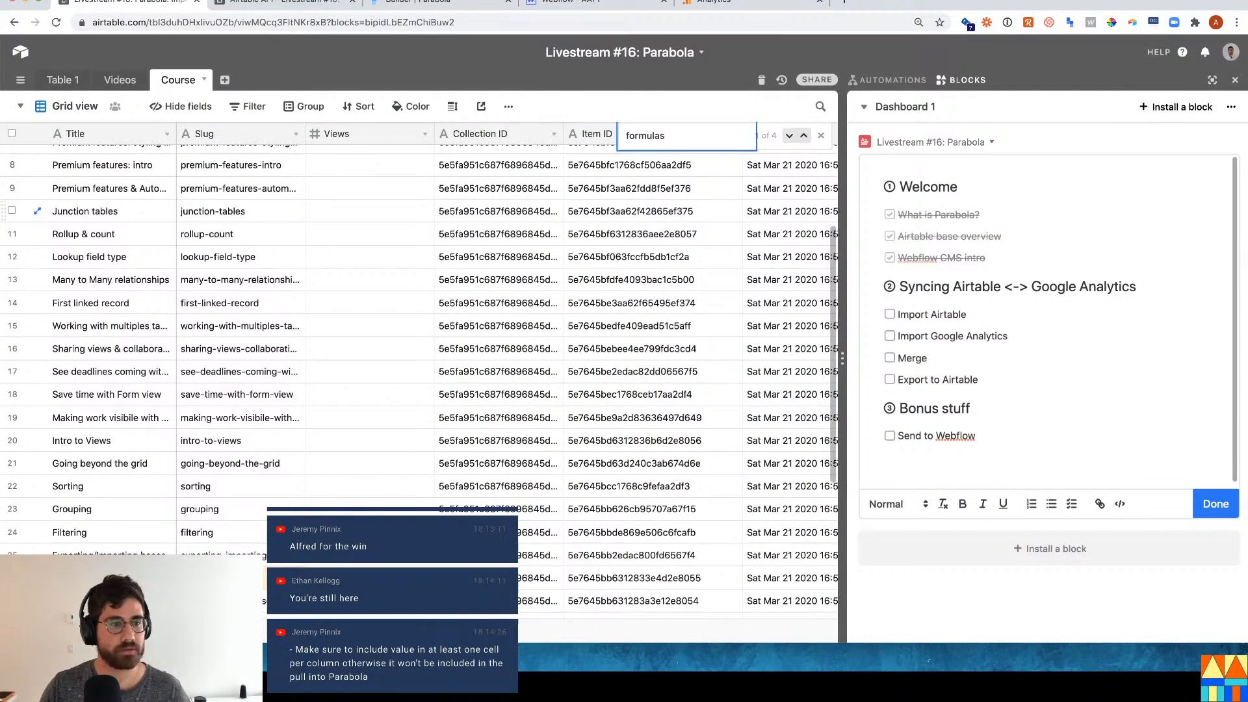
{"action": "left_click", "coordinate": [241, 577]}
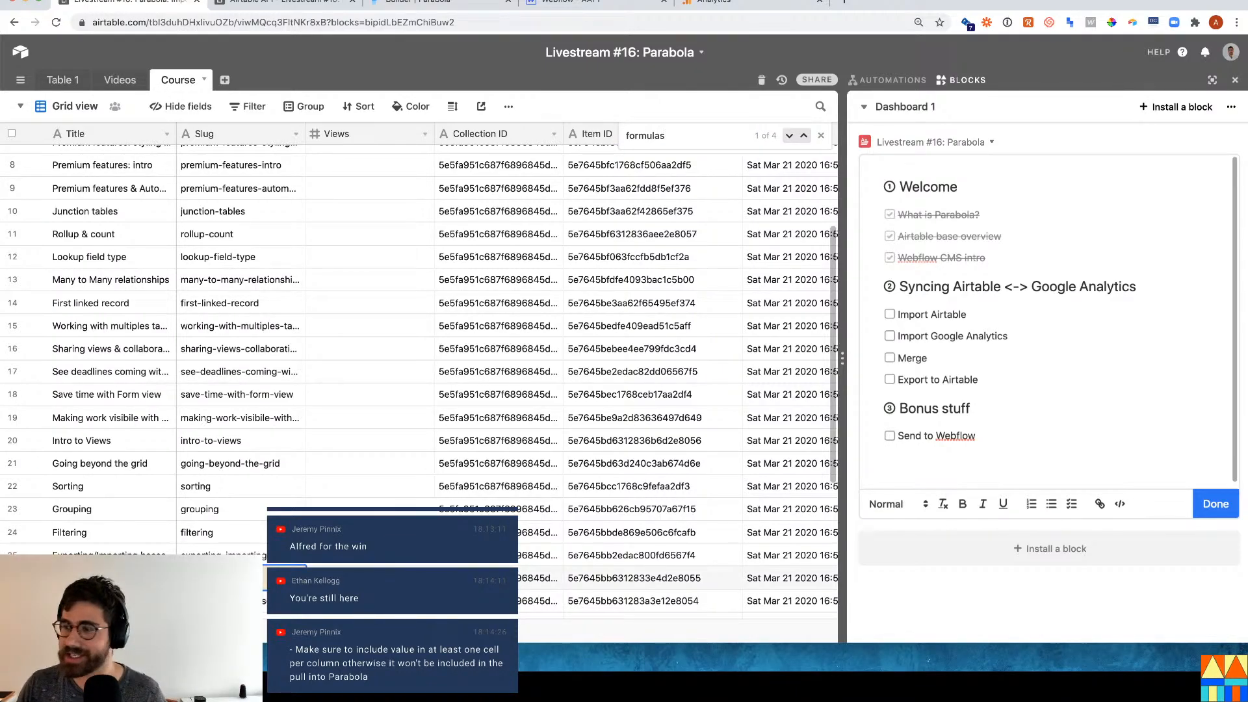
{"action": "left_click", "coordinate": [406, 5]}
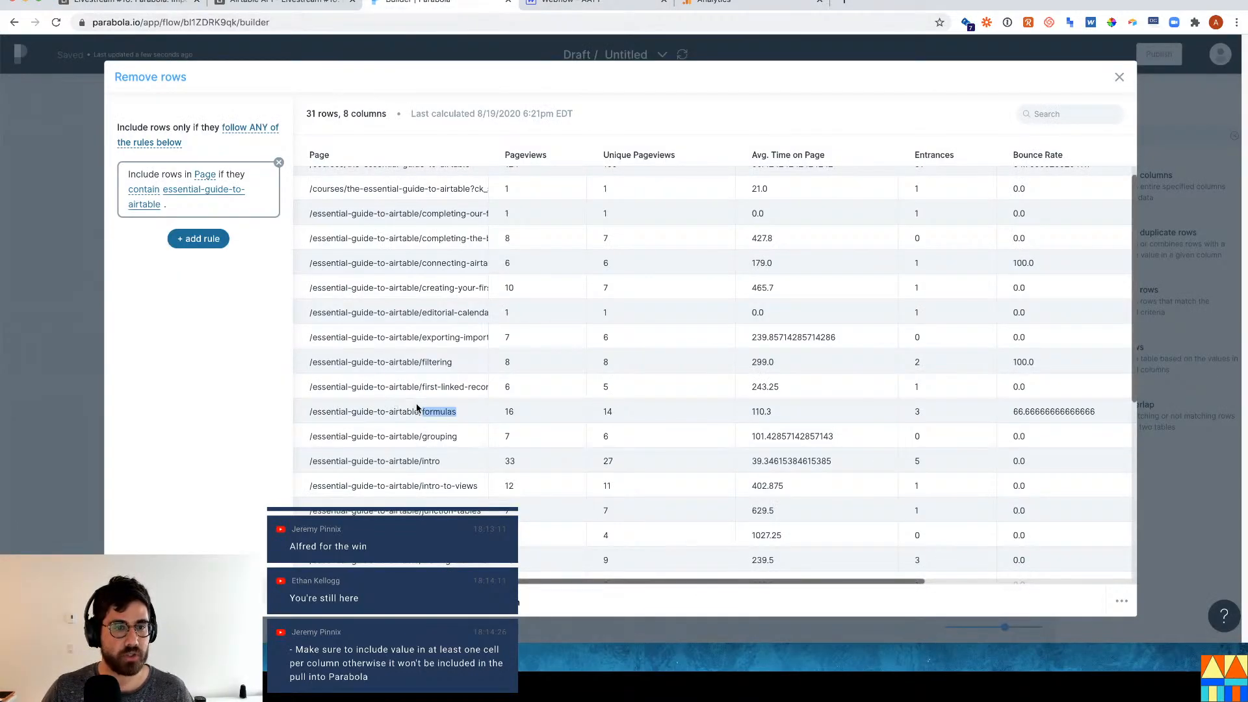
Highlight the /essential-guide-to-airtable/ prefix in the formulas page path, then close Remove rows.
{"action": "left_click_drag", "start_coordinate": [419, 410], "coordinate": [306, 412]}
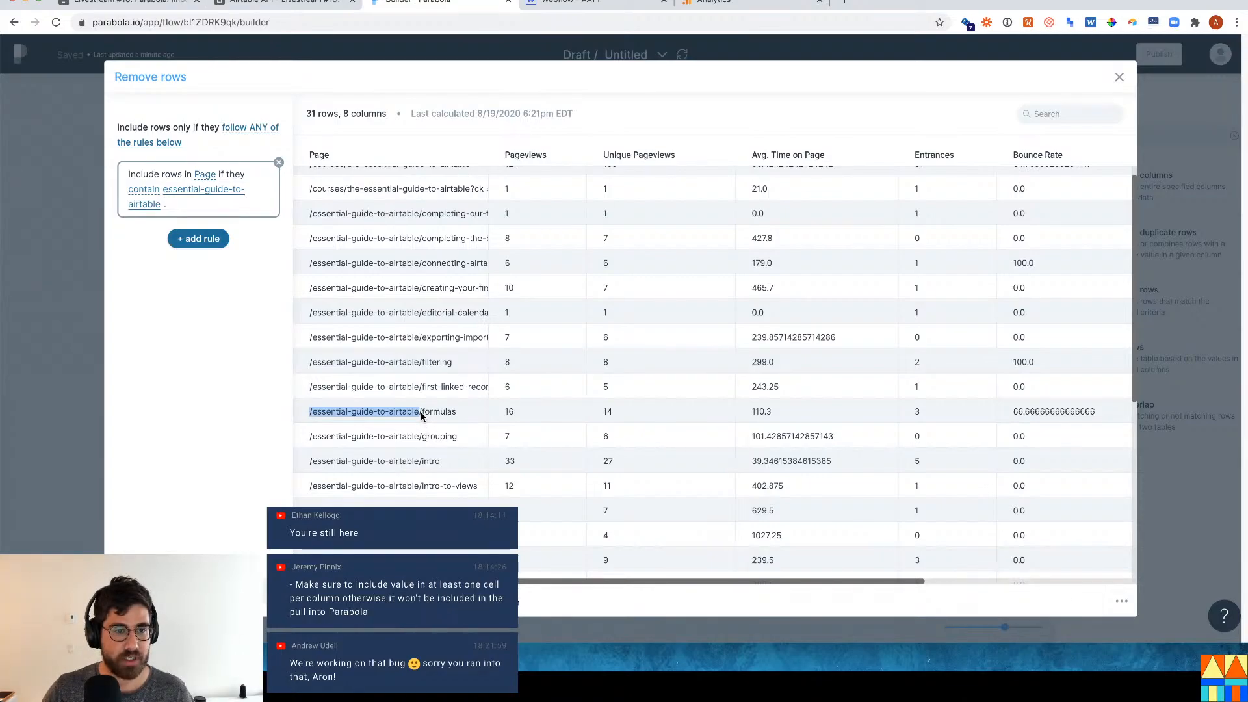
{"action": "left_click", "coordinate": [420, 414]}
{"action": "mouse_move", "coordinate": [309, 411]}
{"action": "left_mouse_down"}
{"action": "mouse_move", "coordinate": [446, 412]}
{"action": "mouse_move", "coordinate": [310, 410]}
{"action": "left_mouse_up"}
{"action": "left_click", "coordinate": [421, 411]}
{"action": "left_click", "coordinate": [327, 407]}
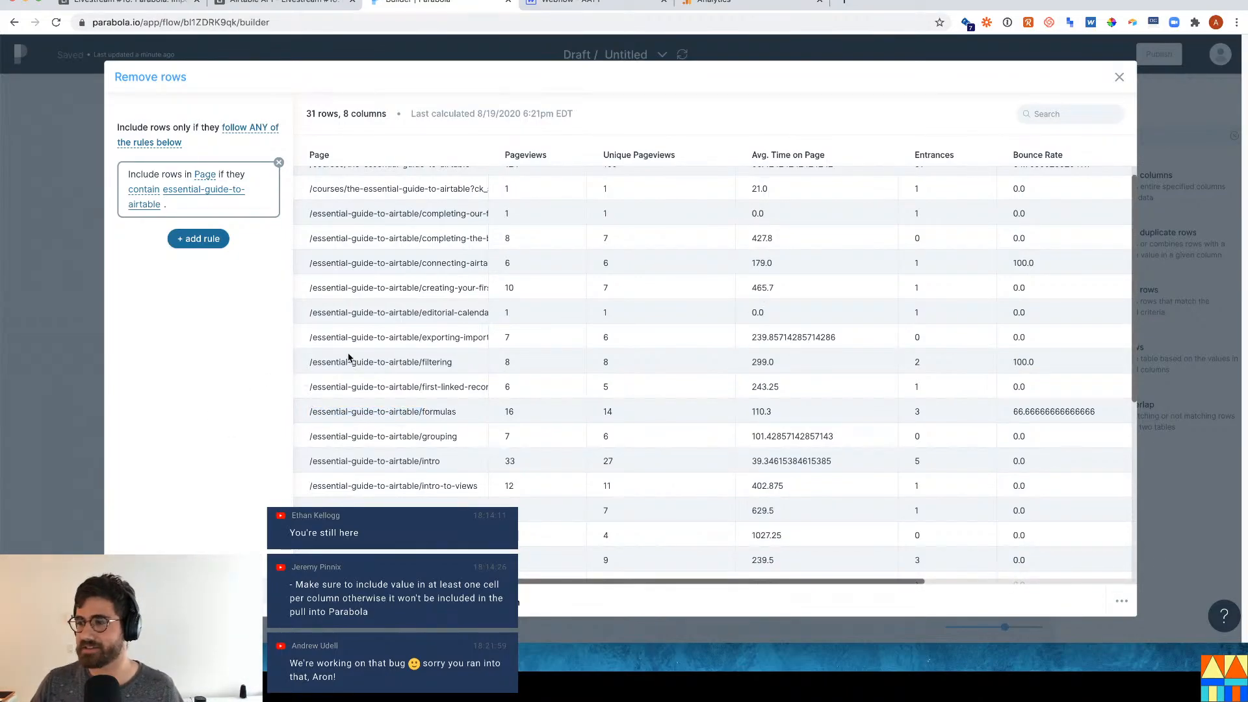
{"action": "left_click", "coordinate": [41, 370]}
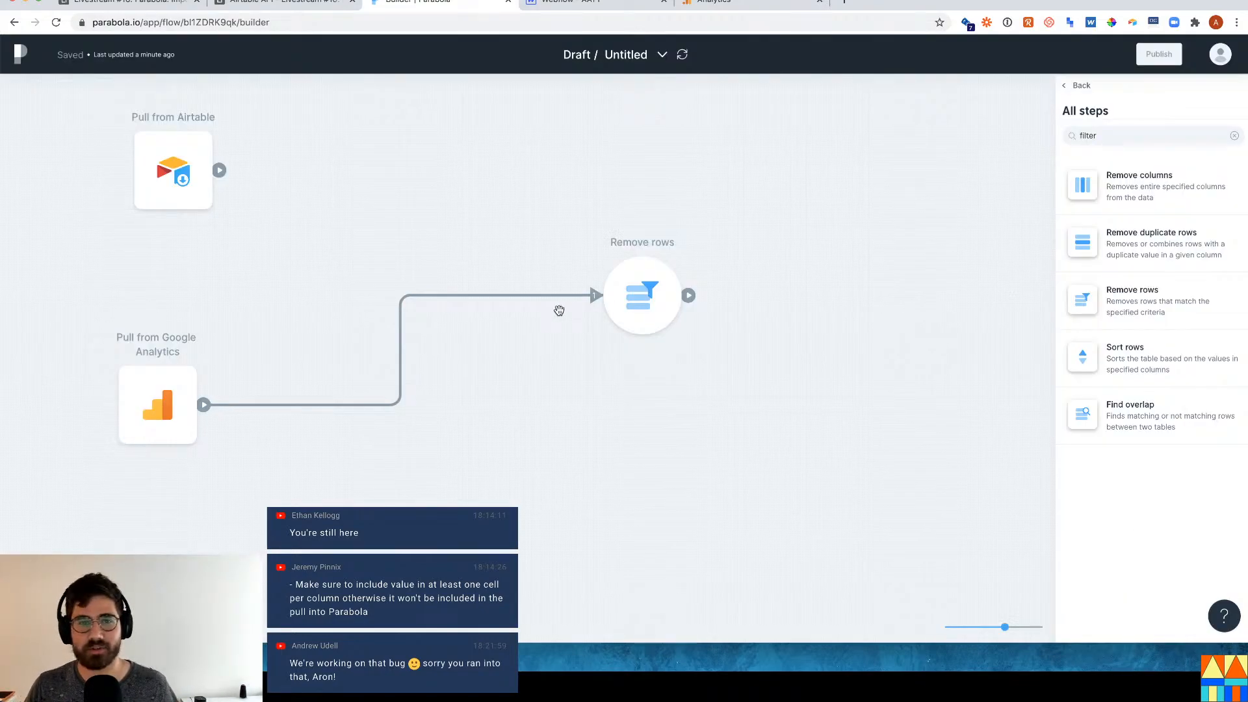
Move Remove rows beside Google Analytics, then add an Extract text from column step after it.
{"action": "left_click_drag", "start_coordinate": [598, 306], "coordinate": [330, 399]}
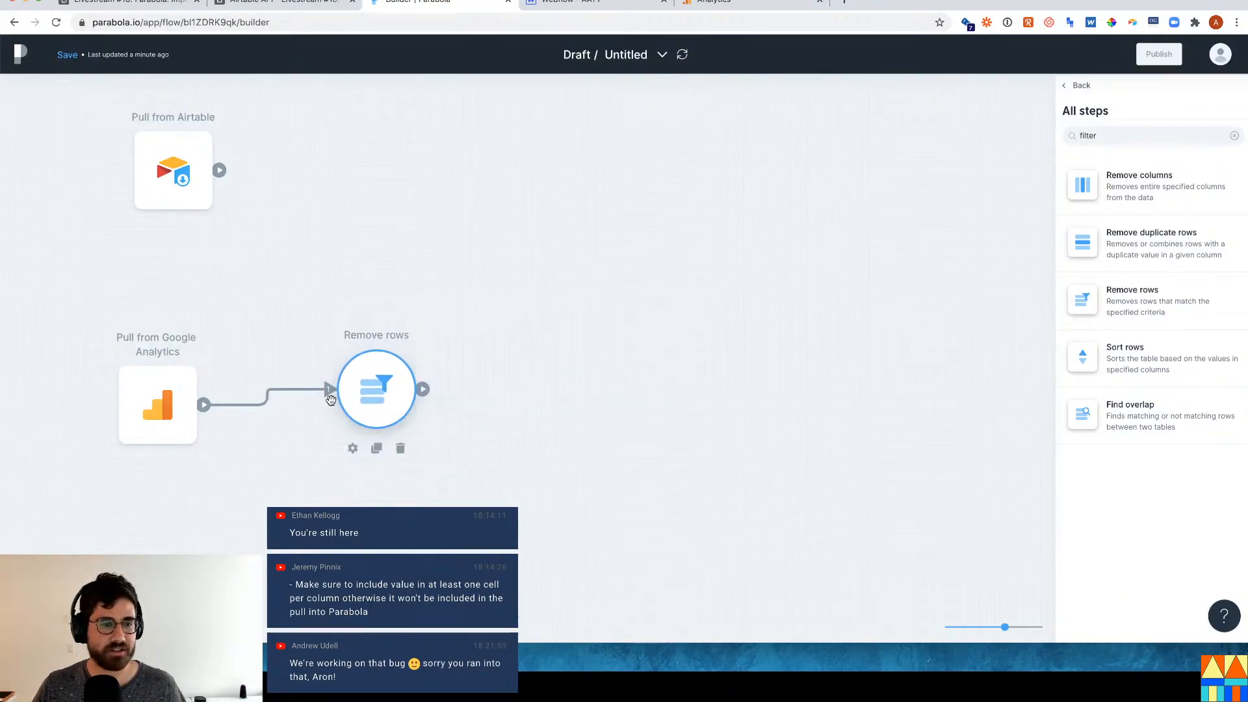
{"action": "left_click", "coordinate": [1094, 136]}
{"action": "double_click", "coordinate": [1095, 138]}
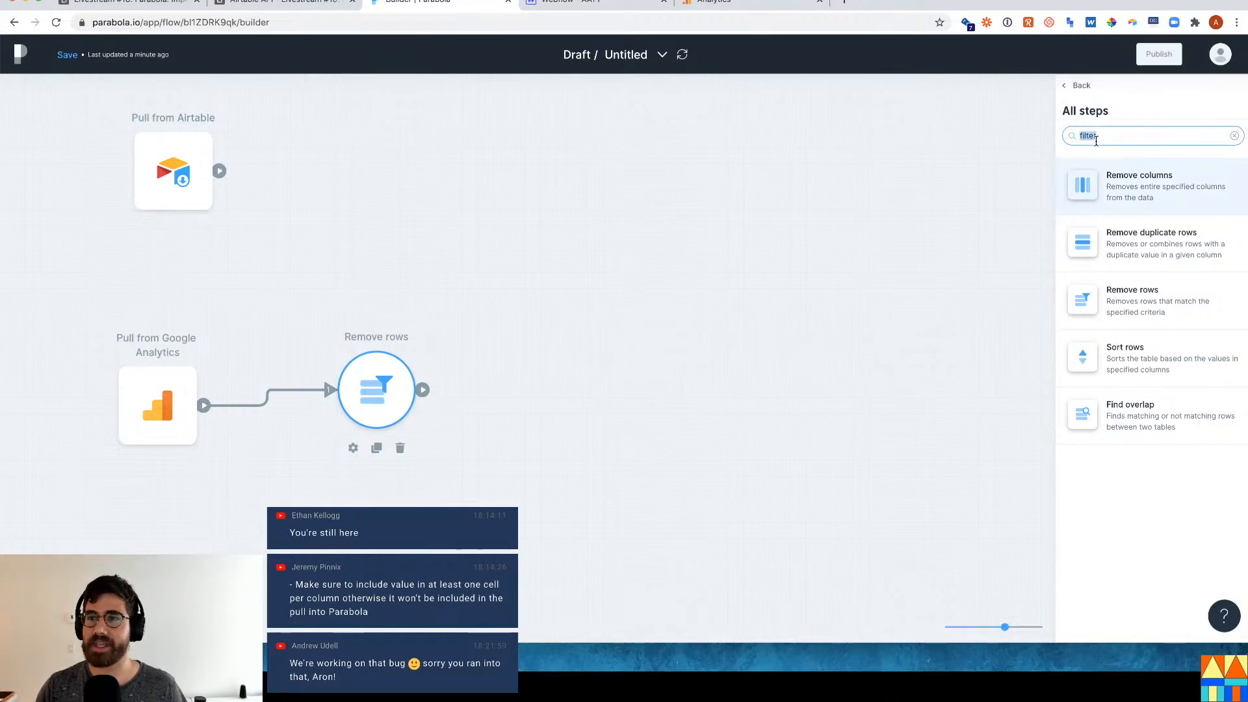
{"action": "type", "text": "renam"}
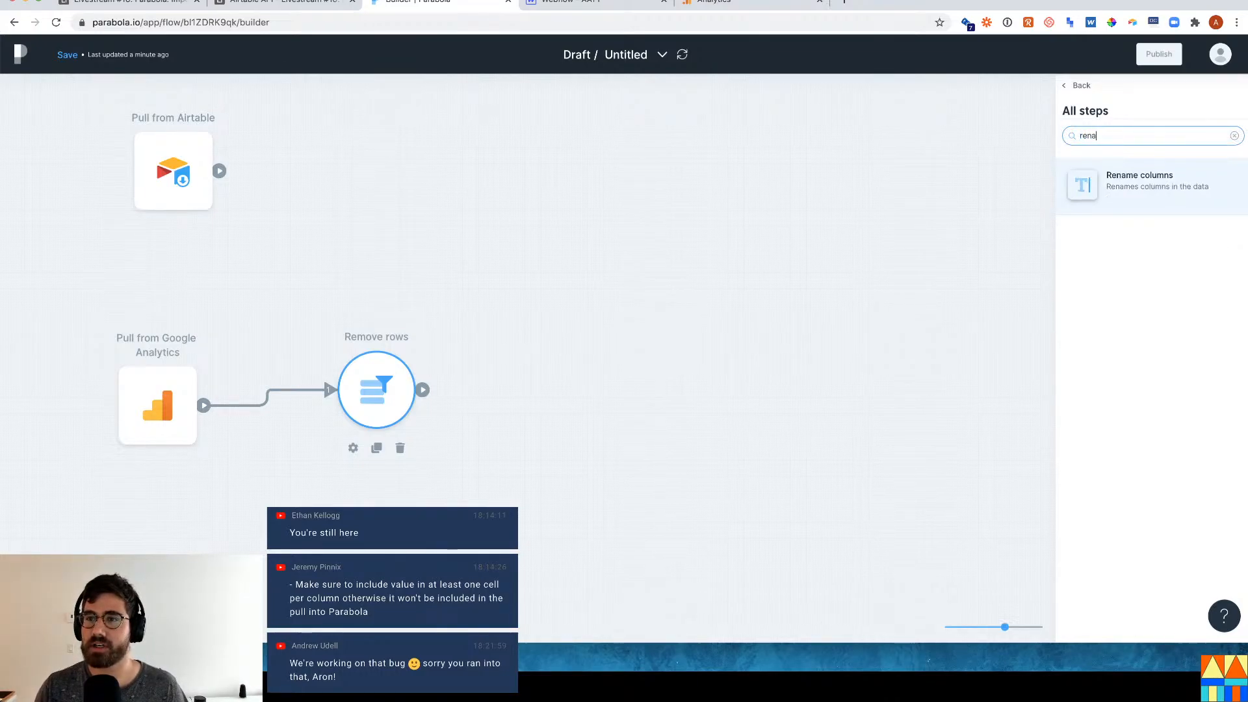
{"action": "key", "text": "BackSpace"}
{"action": "key", "text": "BackSpace"}
{"action": "key", "text": "BackSpace"}
{"action": "key", "text": "BackSpace"}
{"action": "type", "text": "ed"}
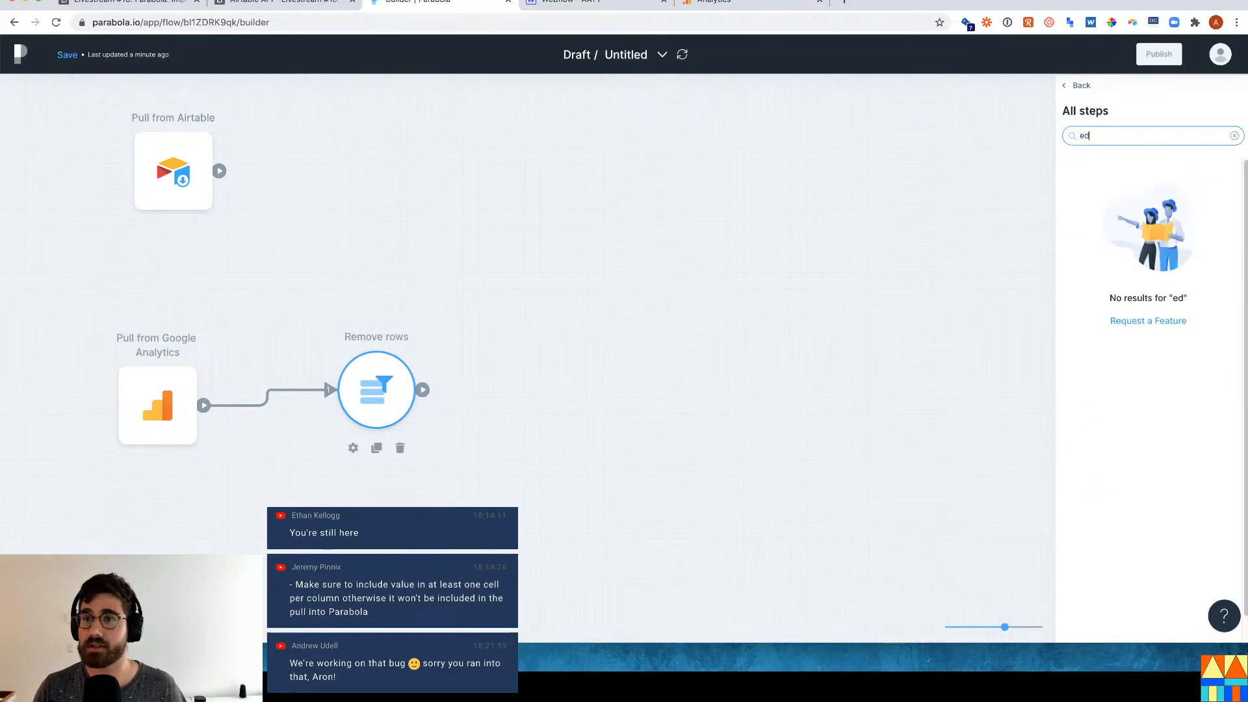
{"action": "key", "text": "BackSpace"}
{"action": "key", "text": "BackSpace"}
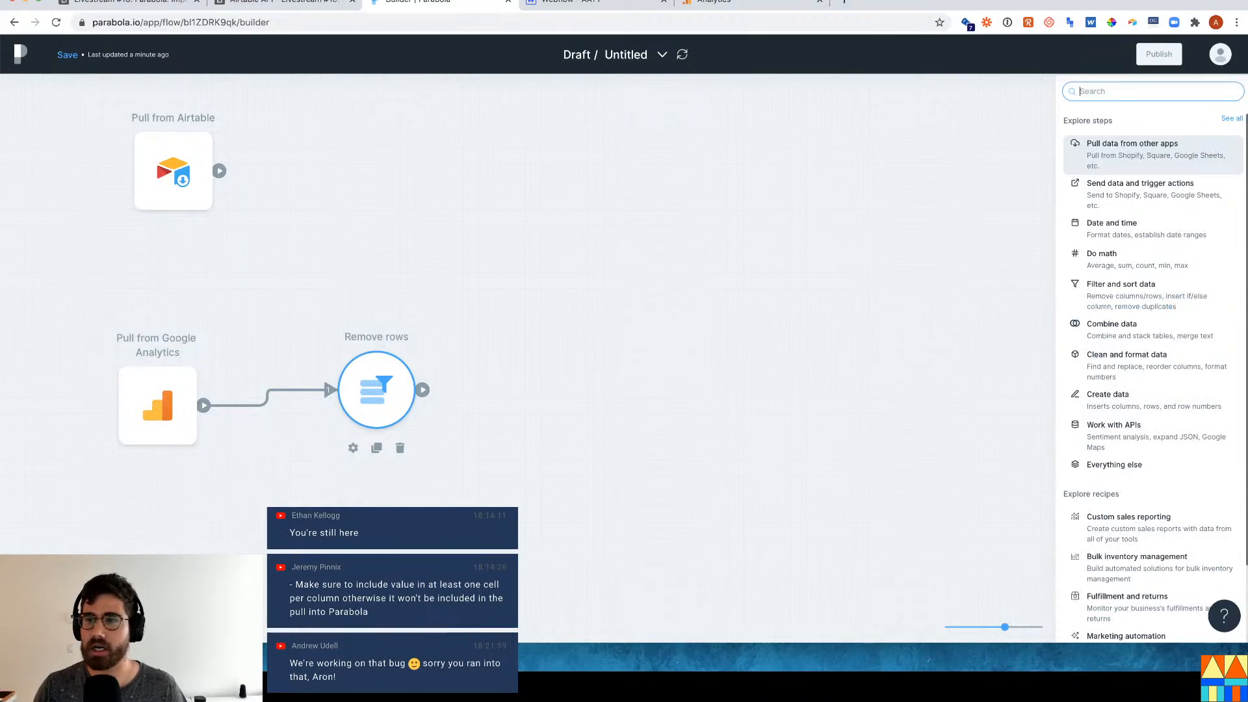
{"action": "type", "text": "string"}
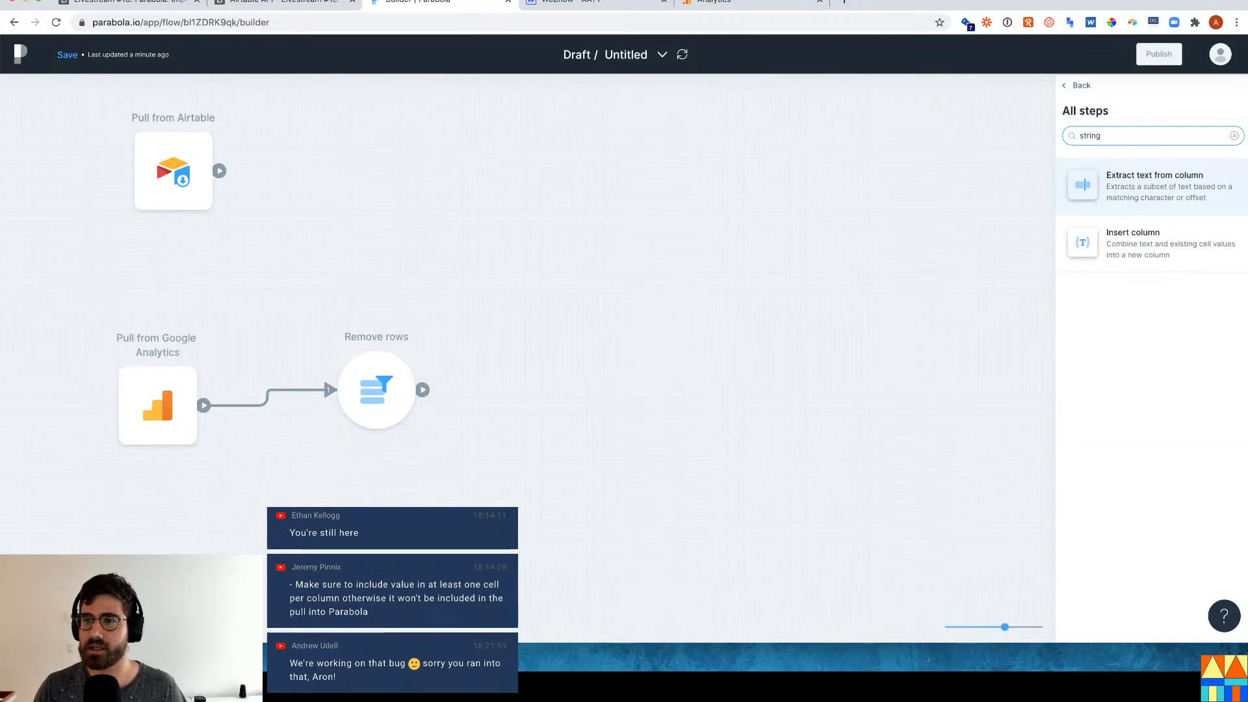
{"action": "left_click_drag", "start_coordinate": [1147, 185], "coordinate": [481, 397]}
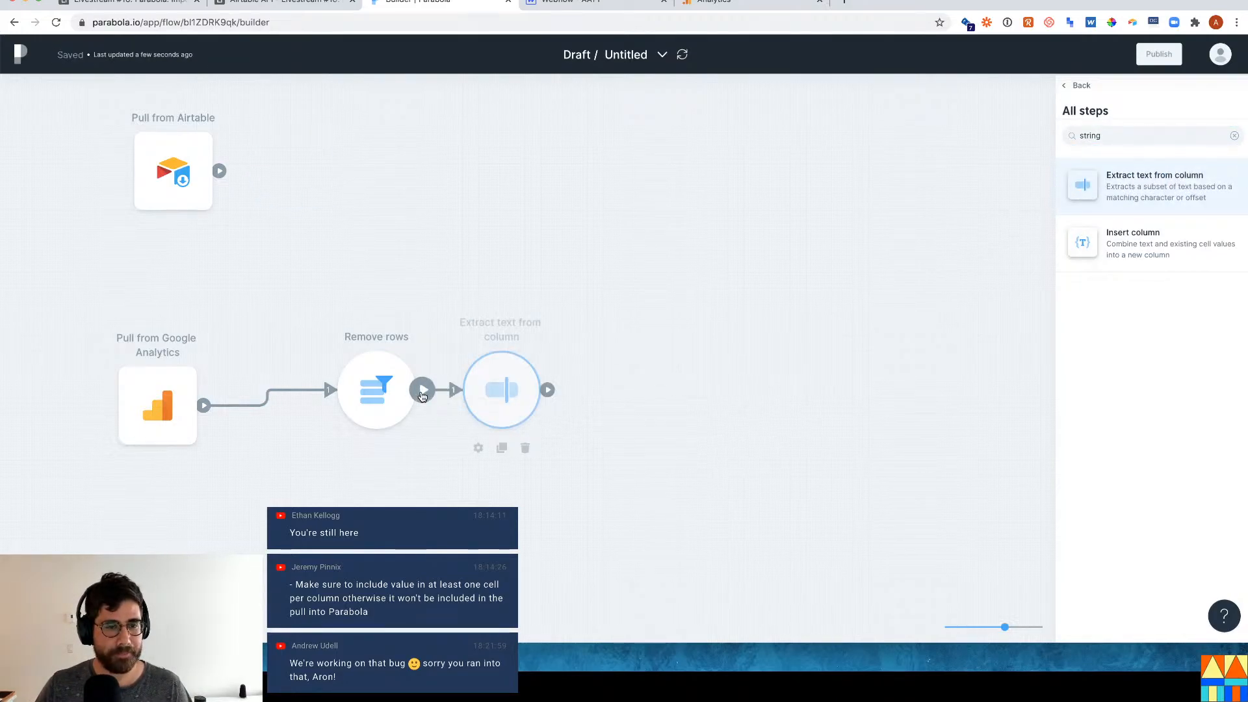
{"action": "left_click", "coordinate": [498, 398]}
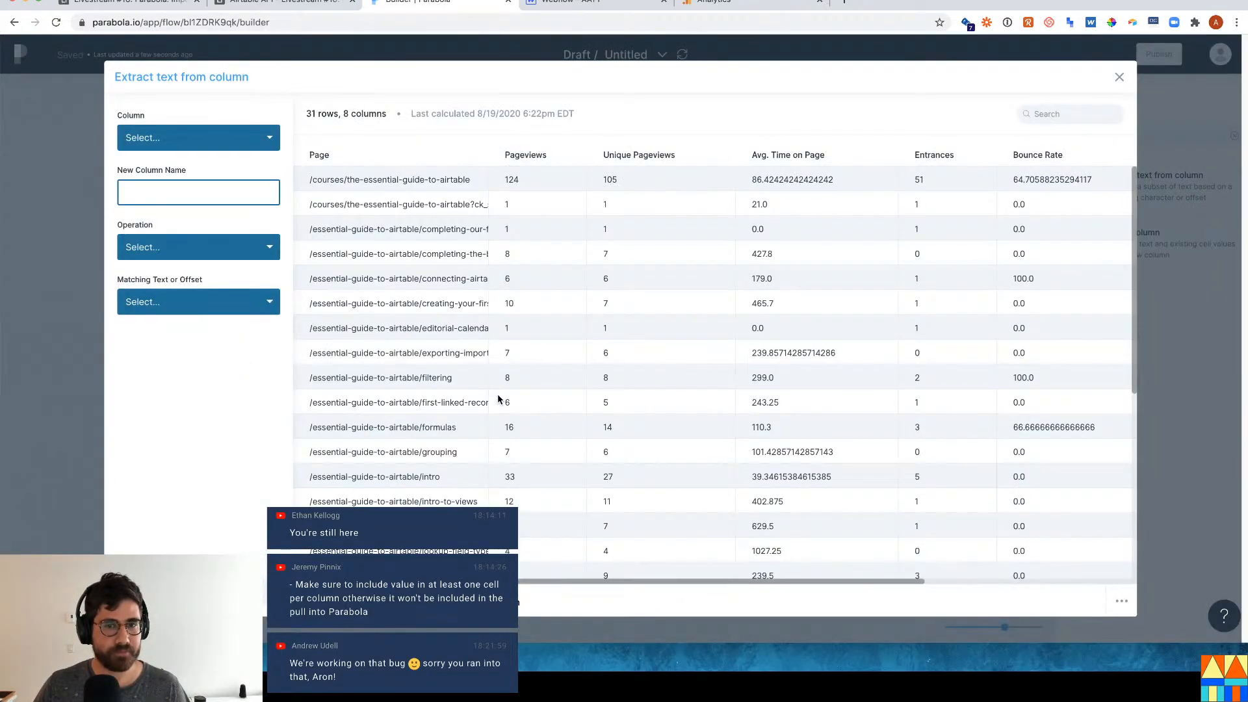
Extract from the Page column using the 'Find all text after' operation.
{"action": "left_click", "coordinate": [250, 134]}
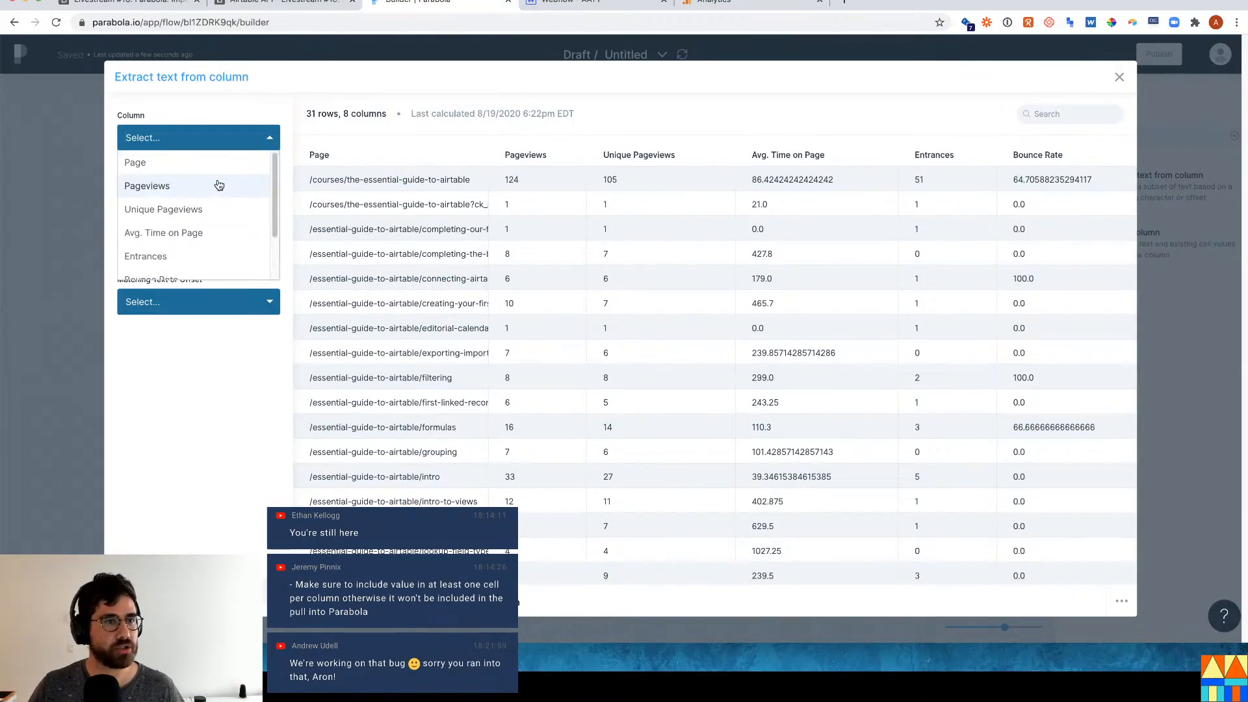
{"action": "left_click", "coordinate": [205, 163]}
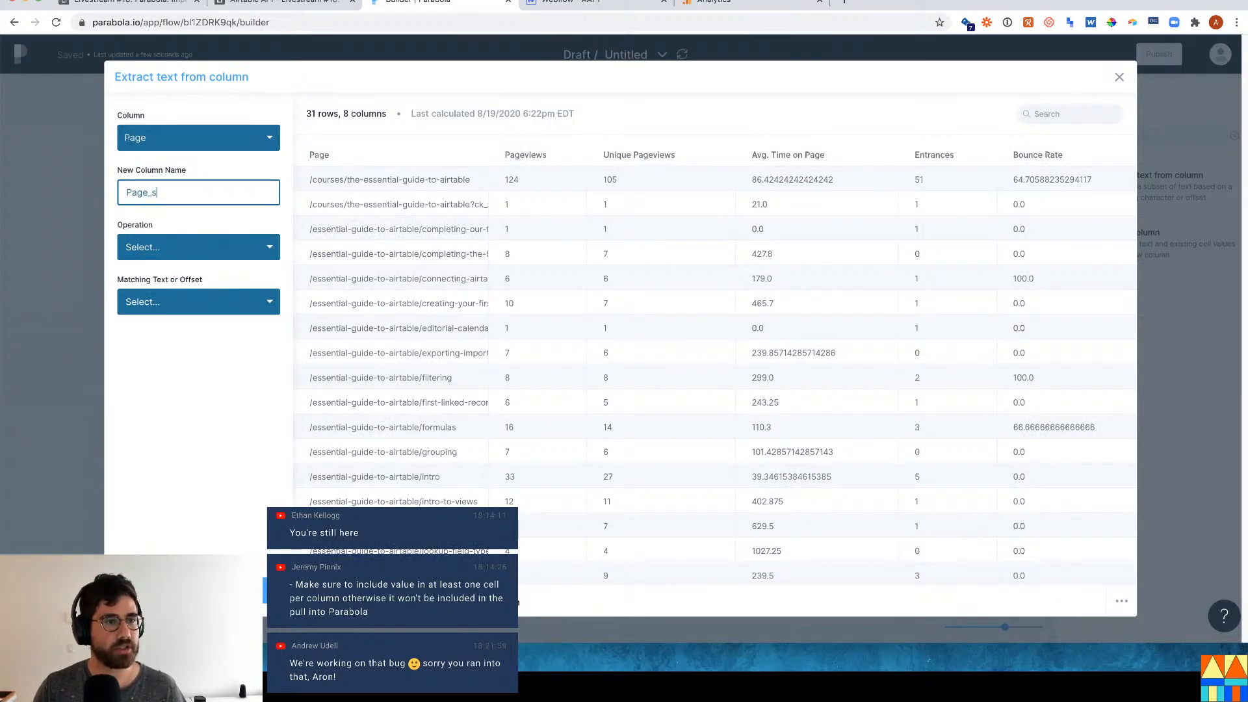
{"action": "left_click", "coordinate": [178, 246]}
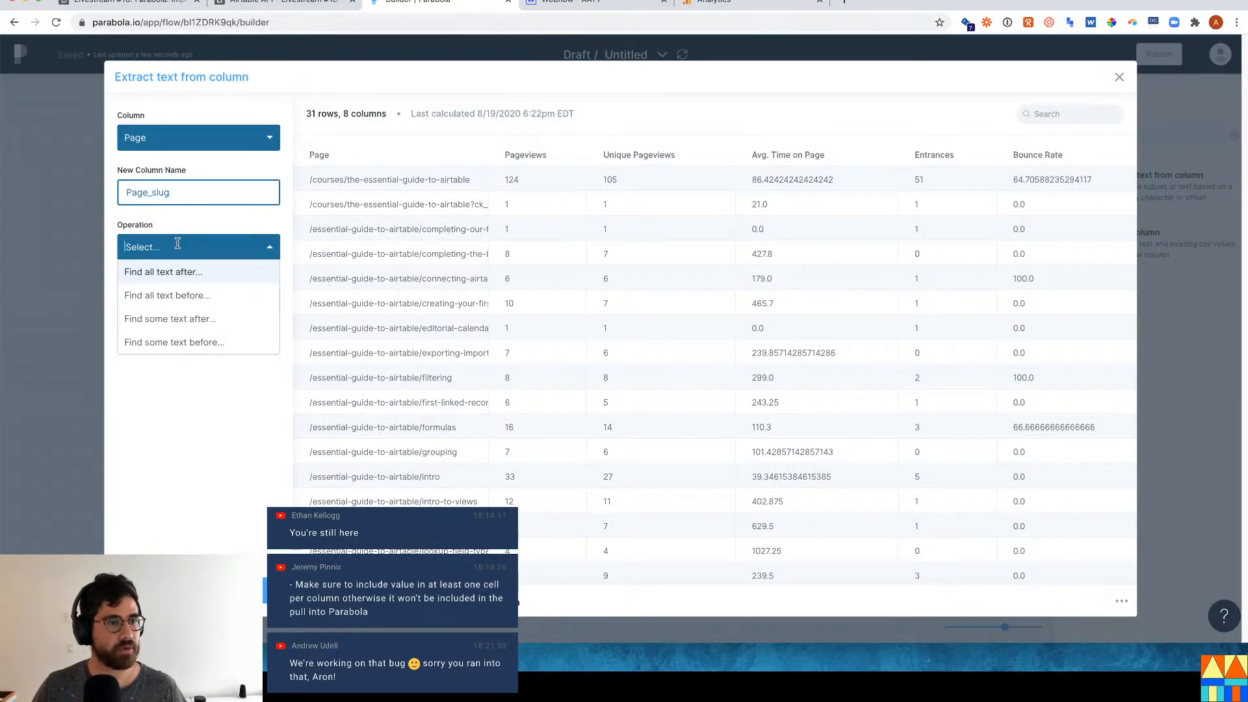
{"action": "left_click", "coordinate": [210, 296]}
{"action": "left_click", "coordinate": [210, 245]}
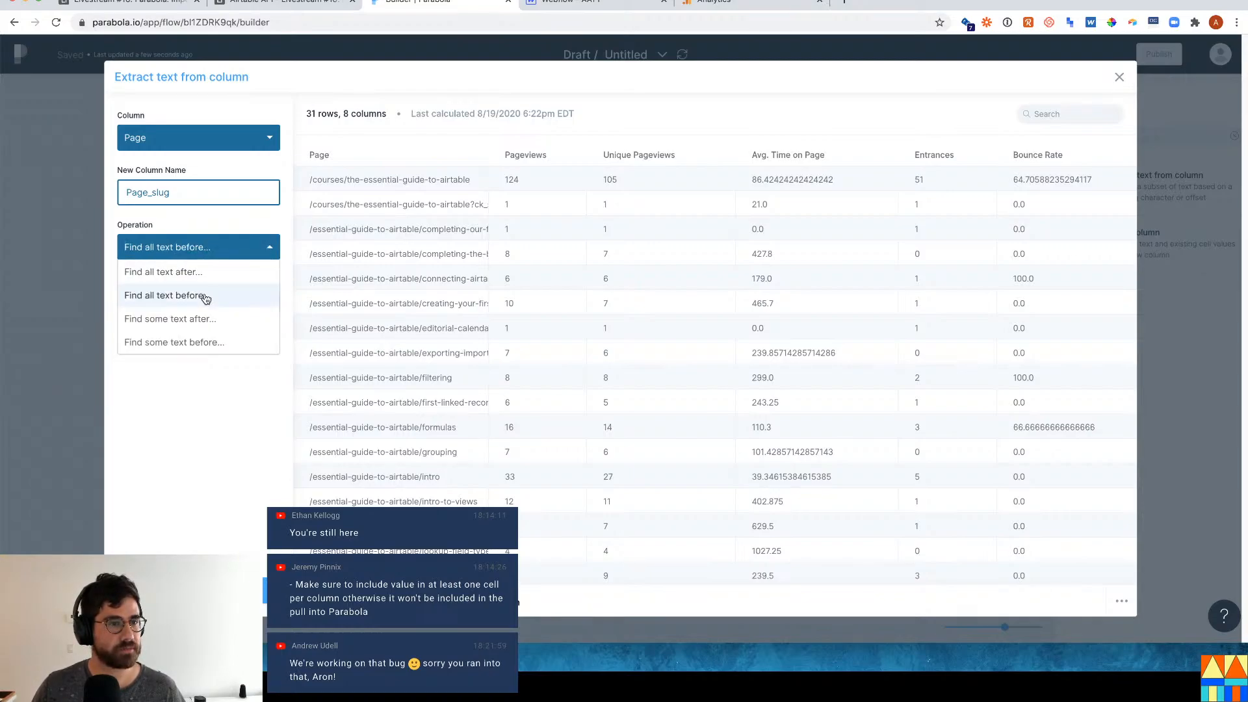
{"action": "left_click", "coordinate": [217, 272]}
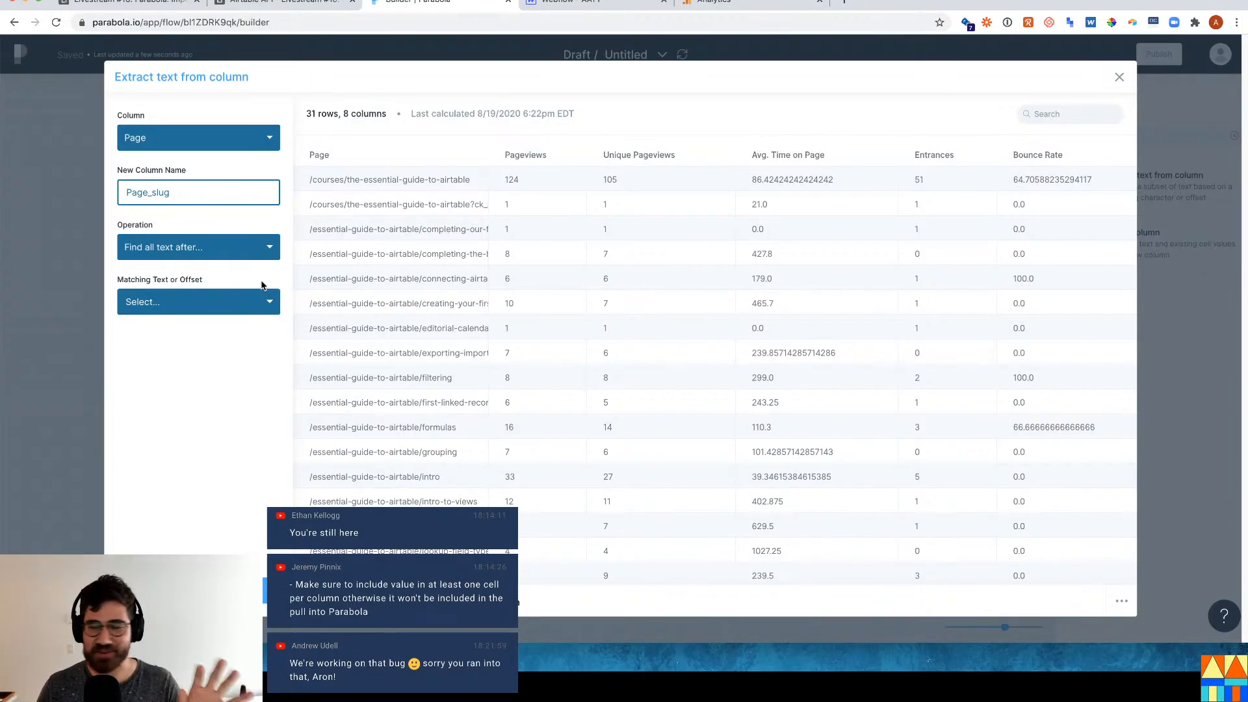
Match on the first instance of '/essential-guide-to-airtable/' as the matching text.
{"action": "left_click", "coordinate": [226, 306]}
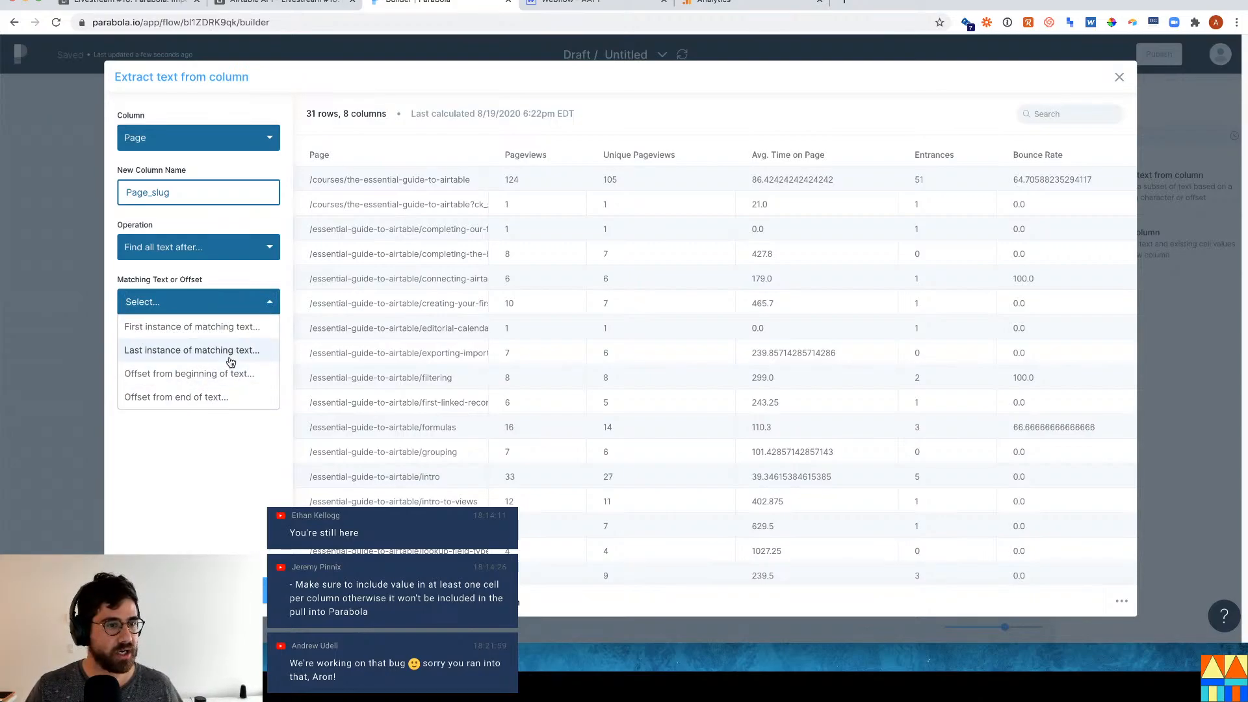
{"action": "left_click", "coordinate": [235, 326]}
{"action": "type", "text": "essential-guide-to-airtable"}
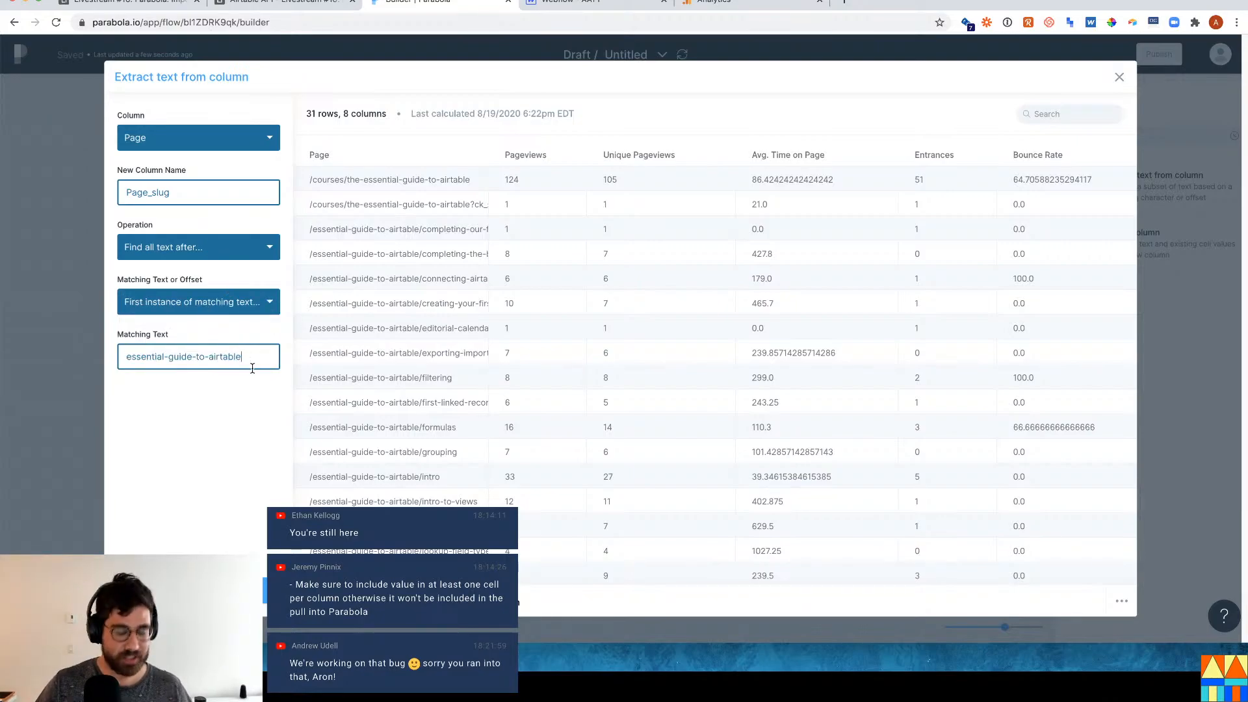
{"action": "type", "text": "/"}
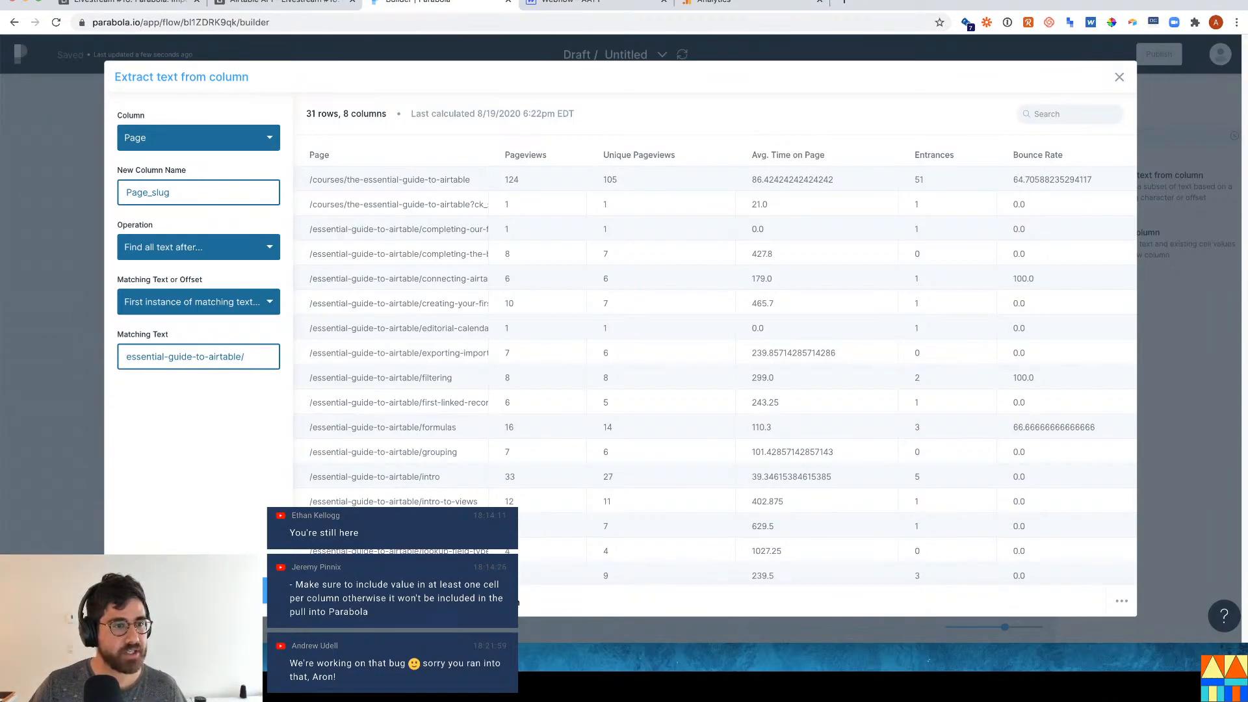
{"action": "type", "text": "/"}
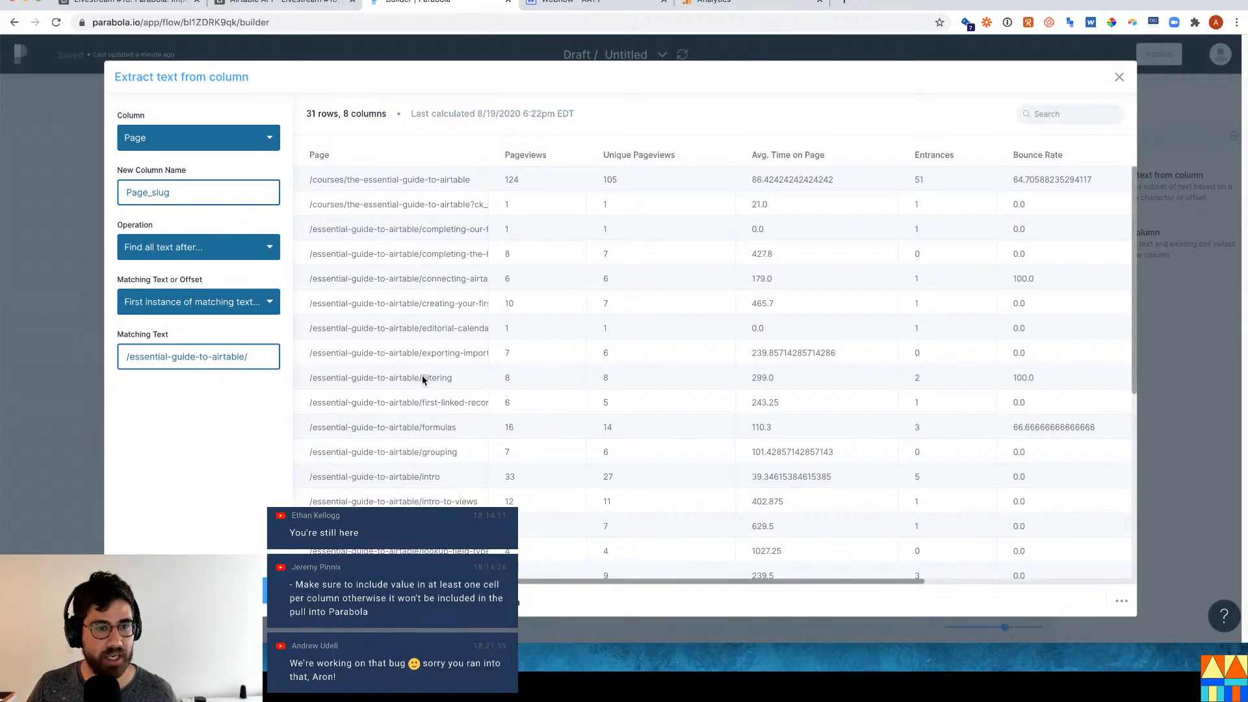
{"action": "left_click_drag", "start_coordinate": [423, 379], "coordinate": [297, 380]}
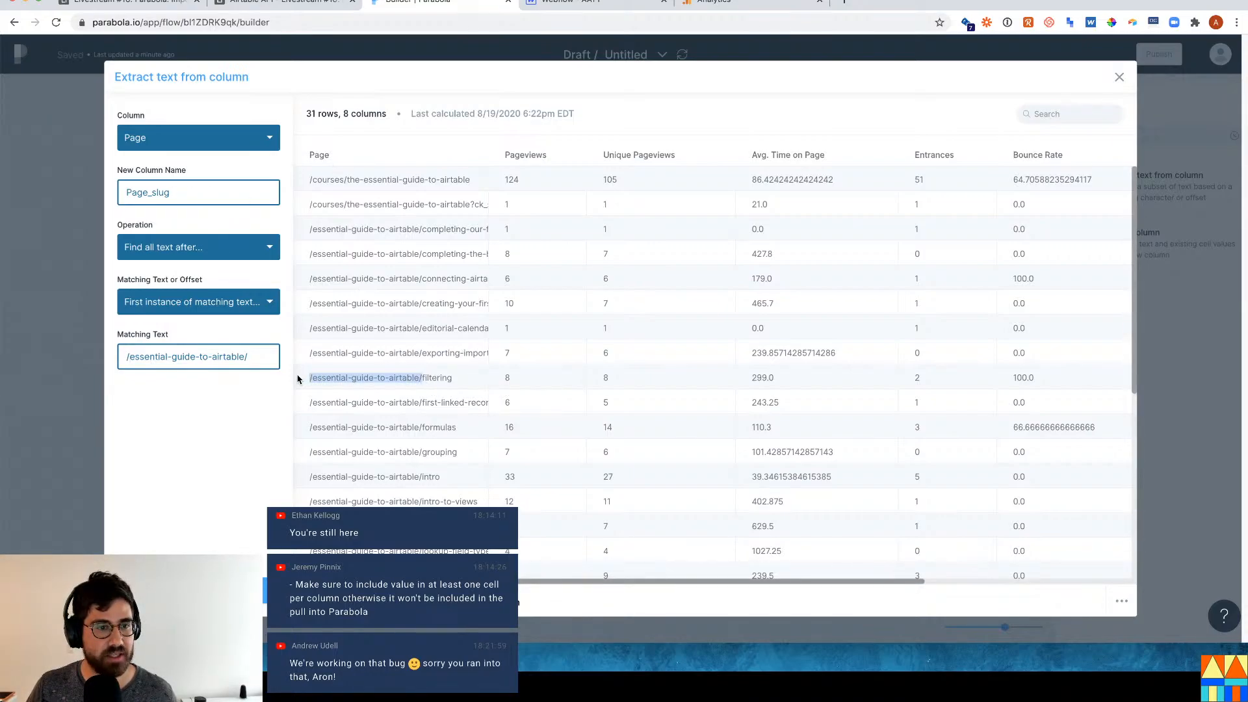
{"action": "left_click", "coordinate": [421, 381]}
{"action": "left_click_drag", "start_coordinate": [421, 382], "coordinate": [464, 381]}
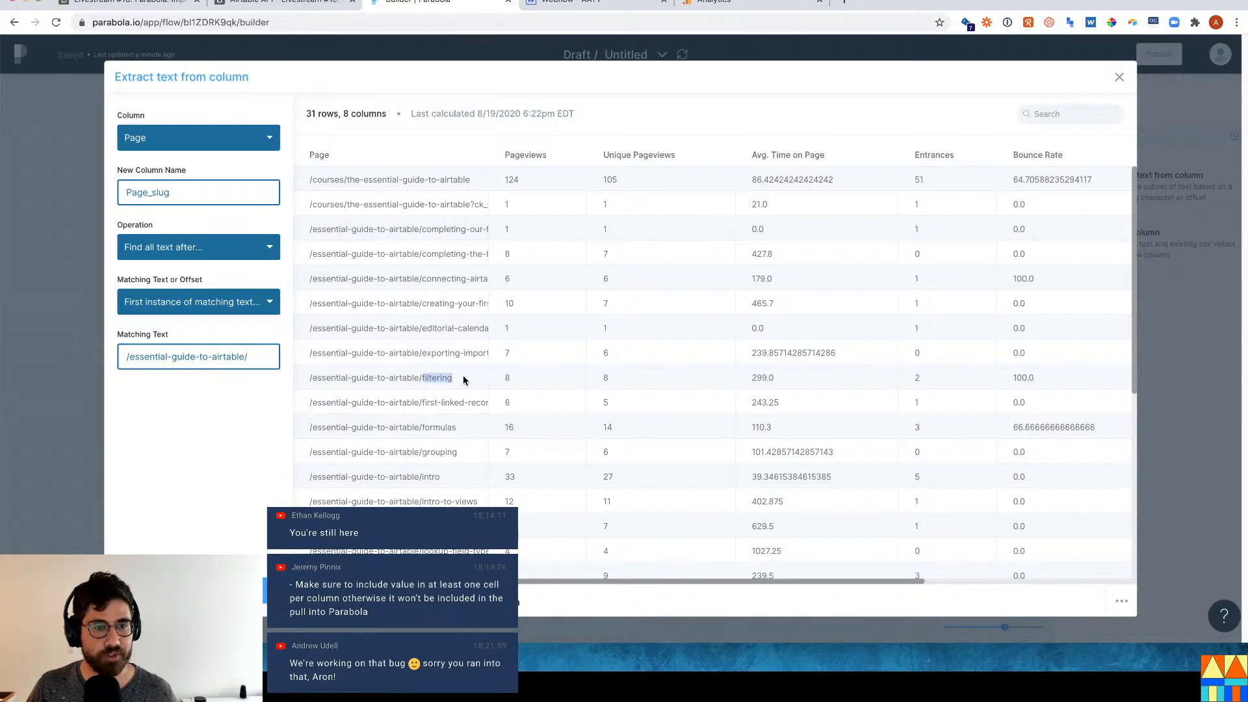
Compare with the Airtable Course slugs, then apply the settings to produce the Page_slug column.
{"action": "left_click", "coordinate": [286, 3]}
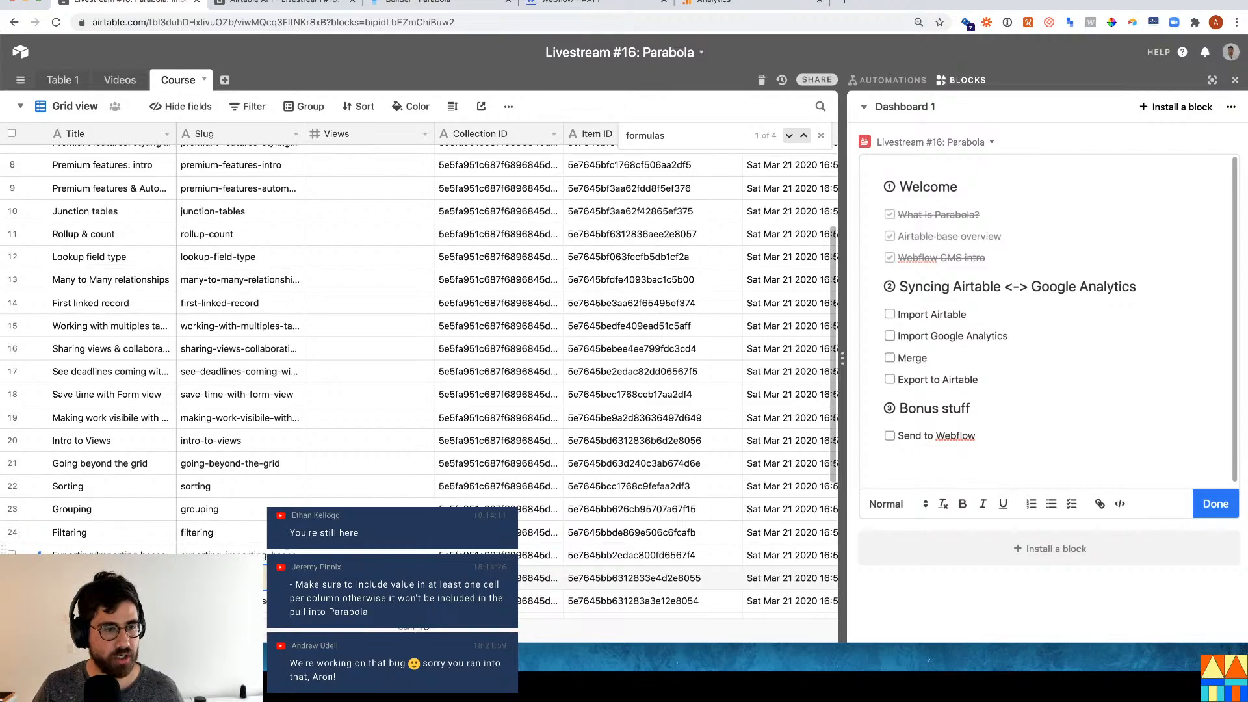
{"action": "left_click", "coordinate": [421, 5]}
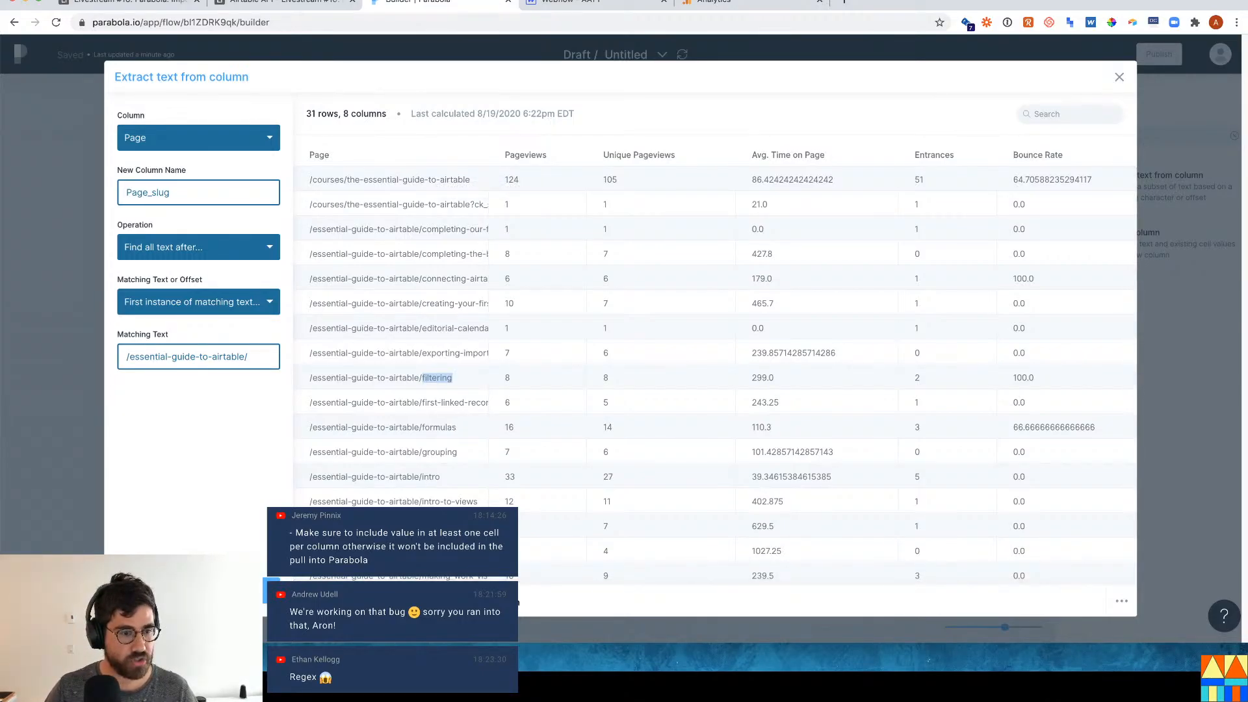
{"action": "left_click", "coordinate": [271, 590]}
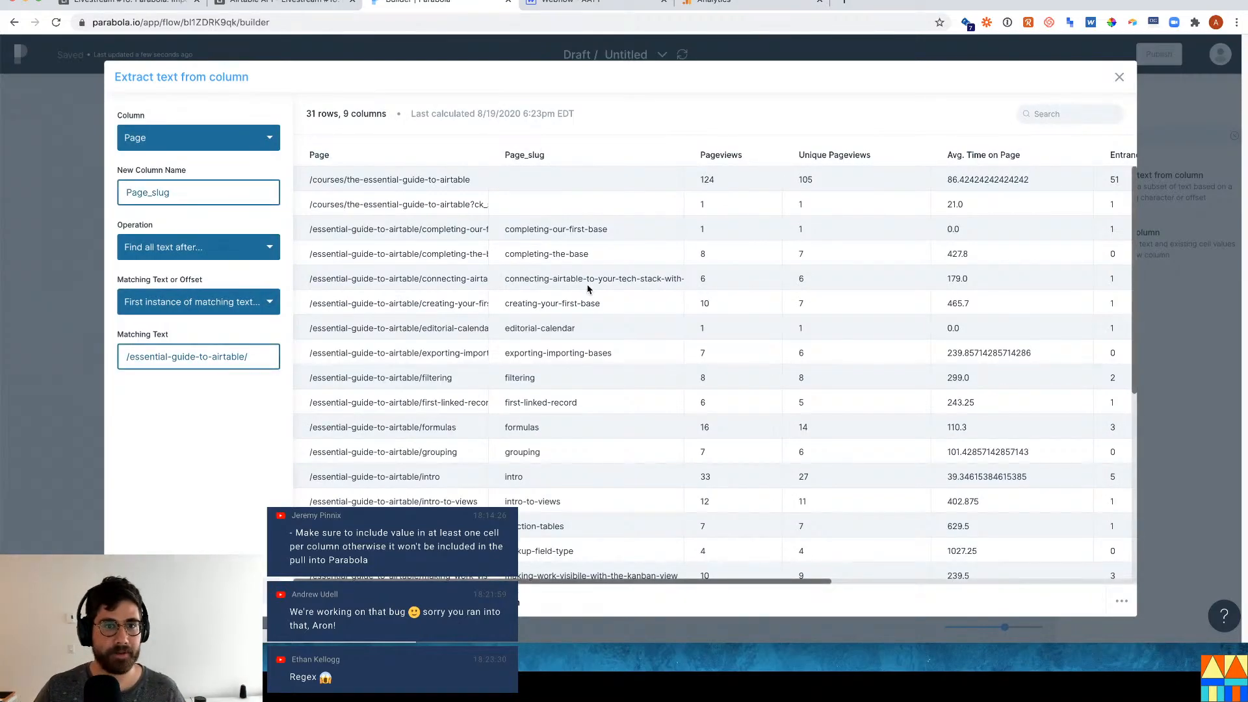
{"action": "scroll", "coordinate": [513, 426], "scroll_direction": "down", "scroll_amount": 2}
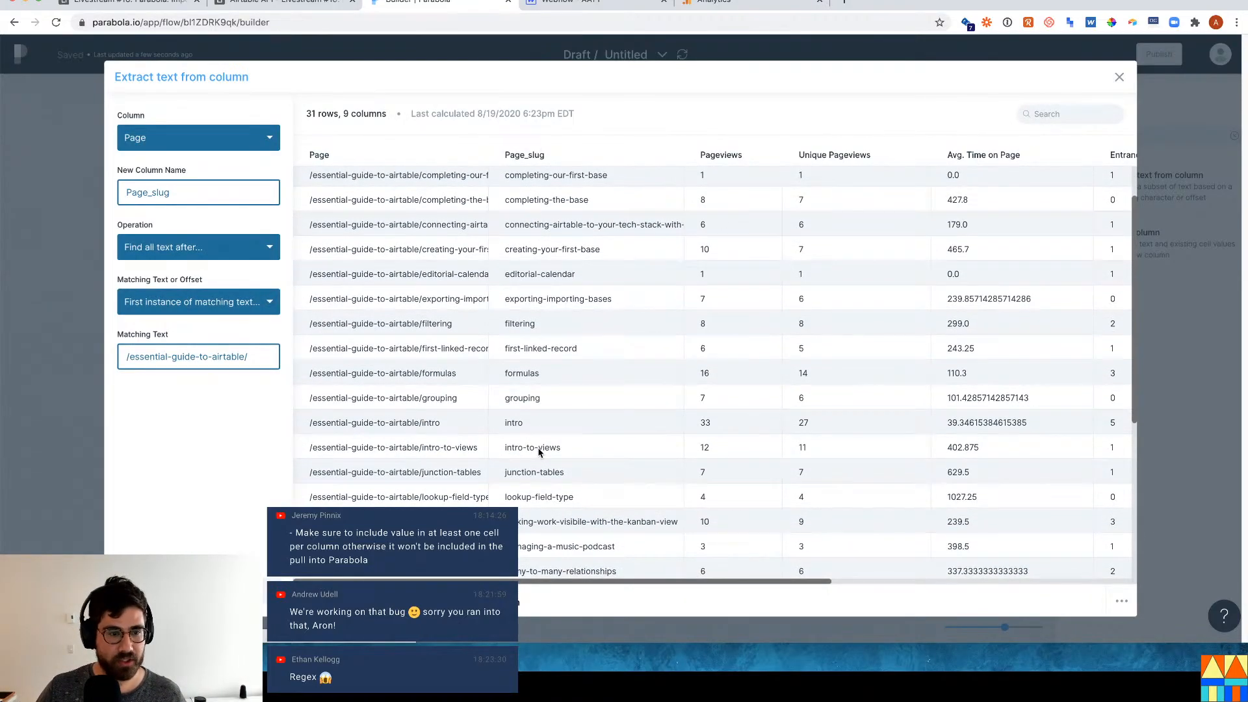
{"action": "scroll", "coordinate": [552, 397], "scroll_direction": "up", "scroll_amount": 2}
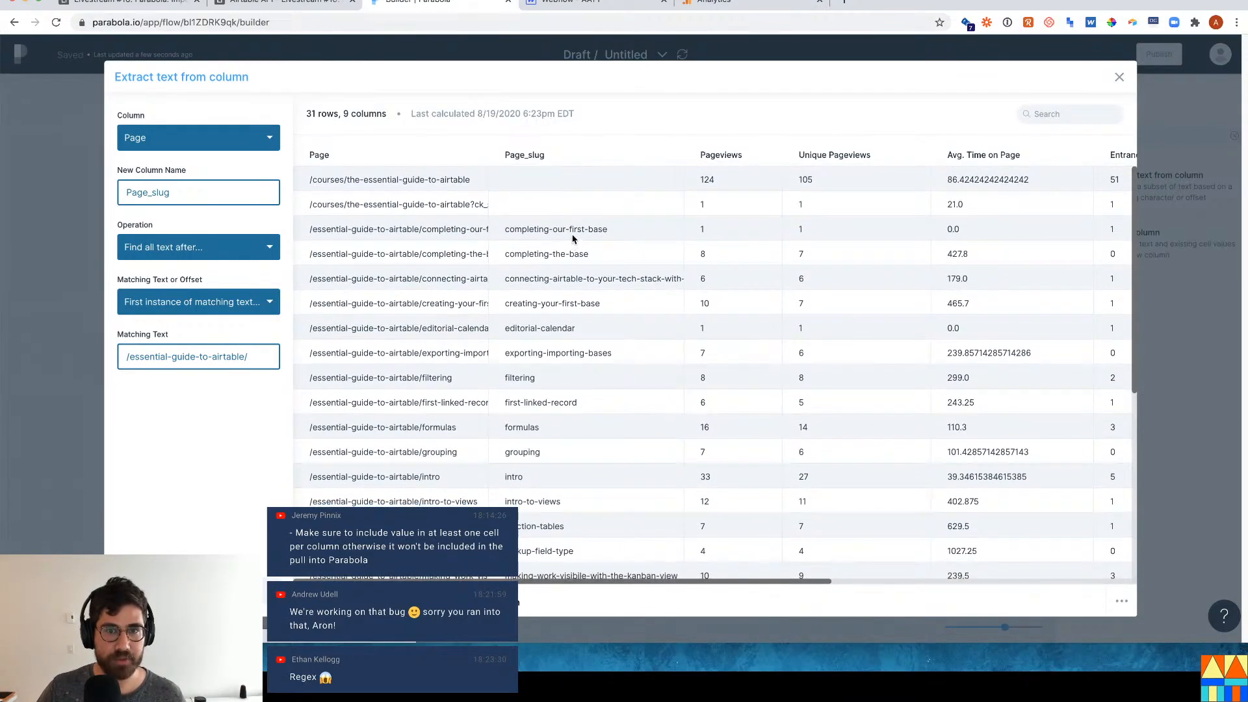
{"action": "left_click_drag", "start_coordinate": [620, 234], "coordinate": [521, 232]}
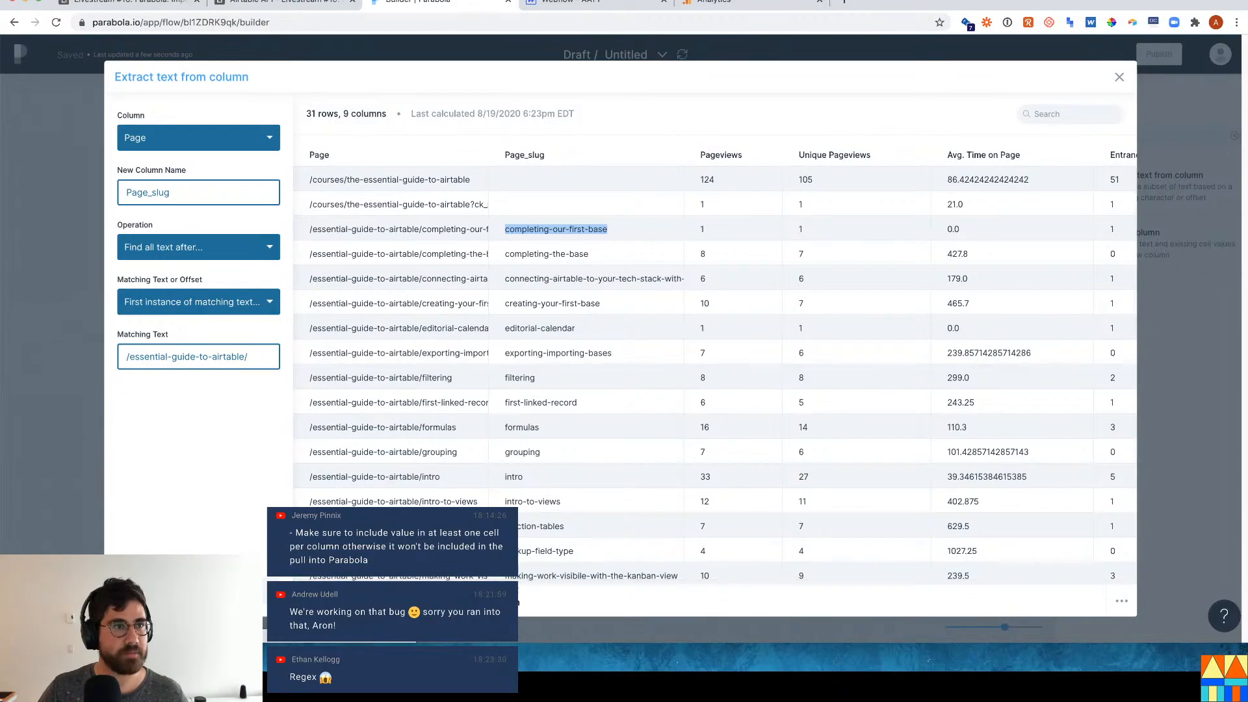
Search the Airtable Course table for the slug completing-our-first-base.
{"action": "left_click", "coordinate": [142, 11]}
{"action": "key", "text": "ctrl+f"}
{"action": "type", "text": "completing-our-first-base"}
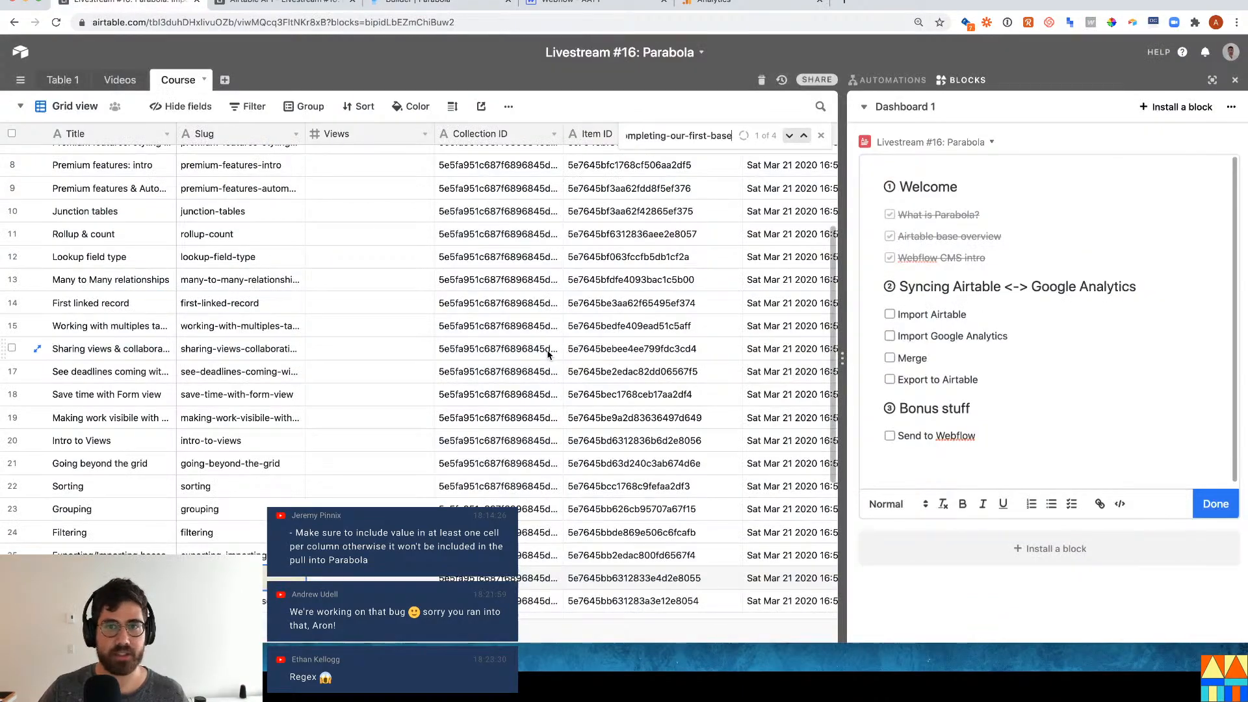
{"action": "key", "text": "Return"}
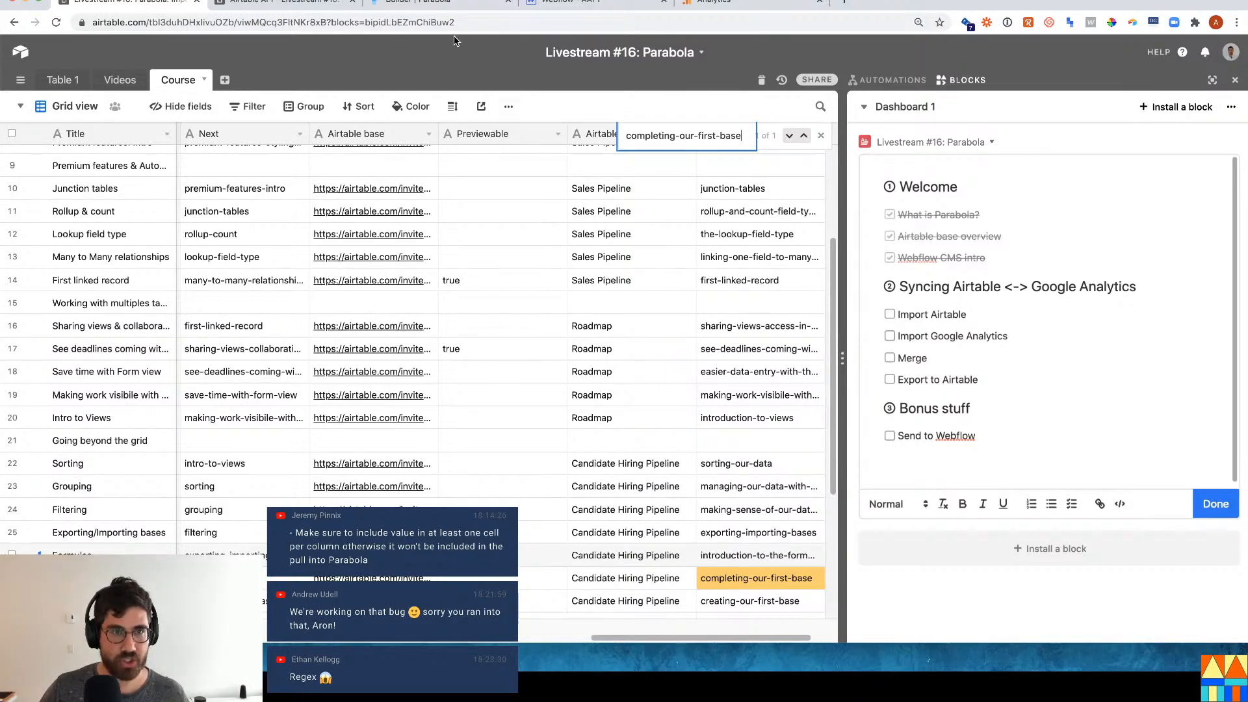
{"action": "left_click", "coordinate": [327, 4]}
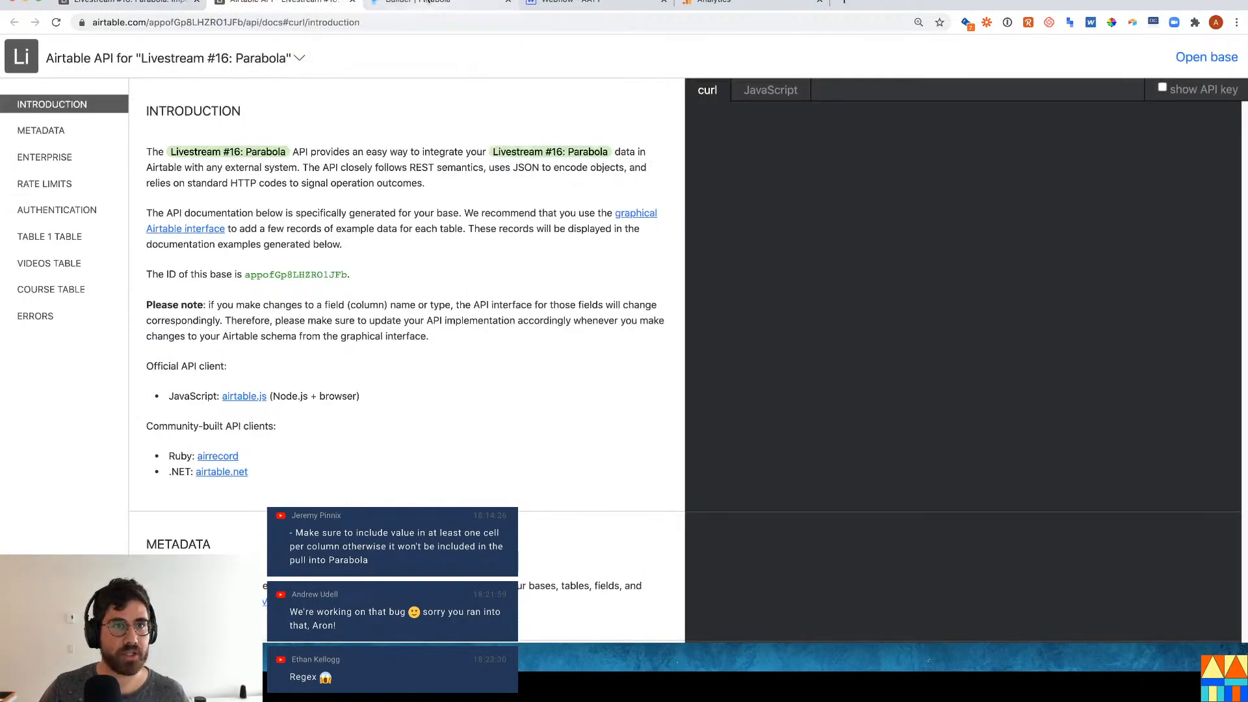
{"action": "left_click", "coordinate": [422, 4]}
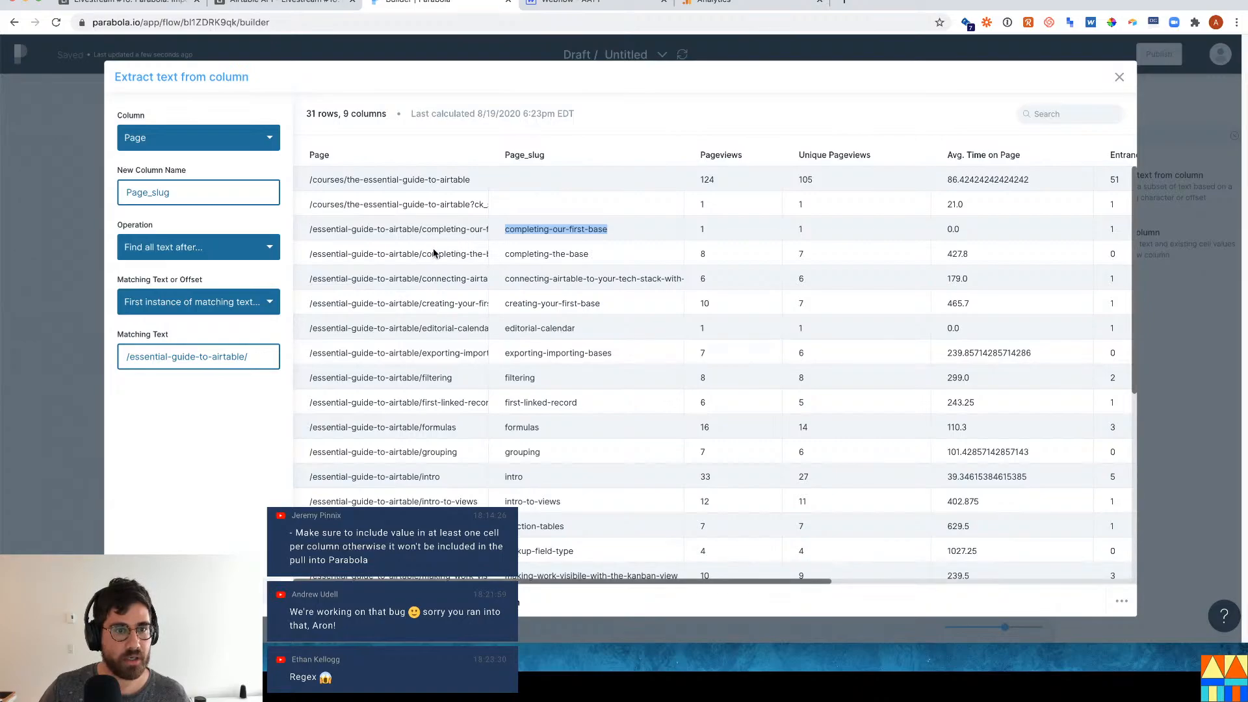
{"action": "scroll", "coordinate": [474, 332], "scroll_direction": "down", "scroll_amount": 1}
Search the Course table for the 'filtering' slug, stepping through matches to row 24.
{"action": "double_click", "coordinate": [517, 370]}
{"action": "key", "text": "ctrl+c"}
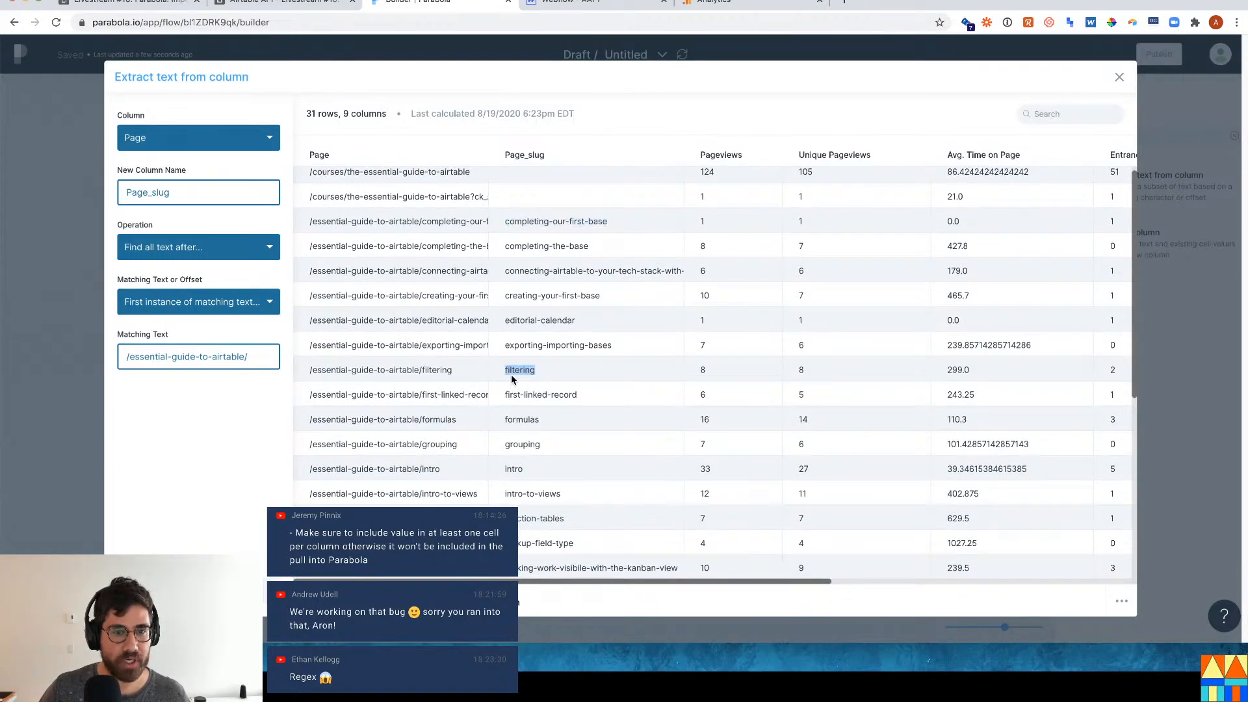
{"action": "left_click", "coordinate": [138, 5]}
{"action": "key", "text": "ctrl+v"}
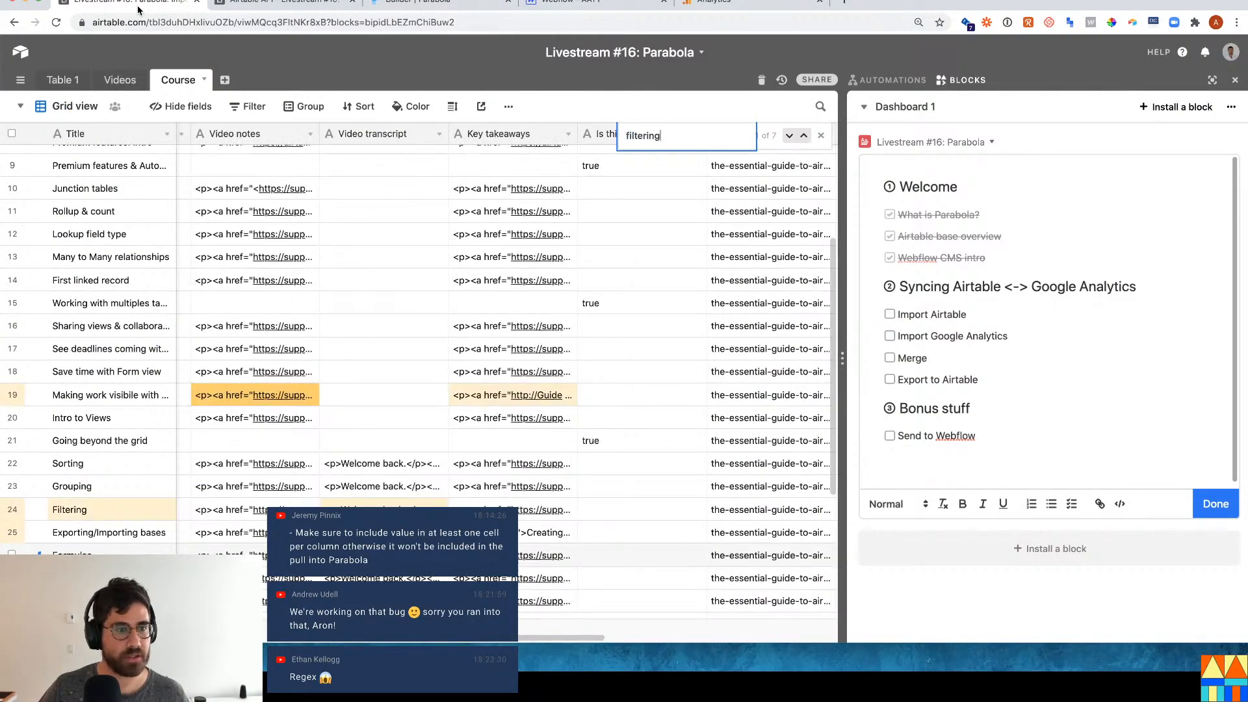
{"action": "key", "text": "Return"}
{"action": "key", "text": "Return"}
{"action": "key", "text": "Return"}
{"action": "key", "text": "Return"}
{"action": "key", "text": "Return"}
{"action": "key", "text": "Return"}
{"action": "key", "text": "Return"}
{"action": "key", "text": "Return"}
{"action": "key", "text": "Return"}
{"action": "key", "text": "Return"}
{"action": "key", "text": "Return"}
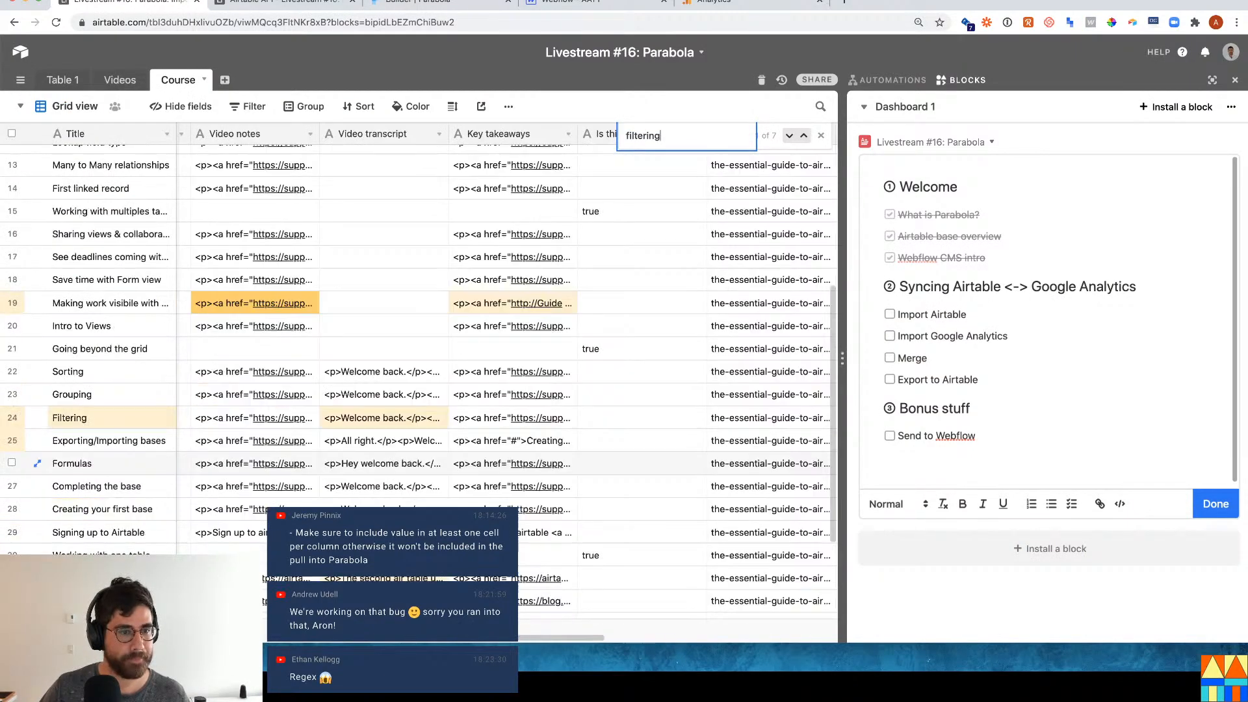
{"action": "key", "text": "Return"}
{"action": "key", "text": "Return"}
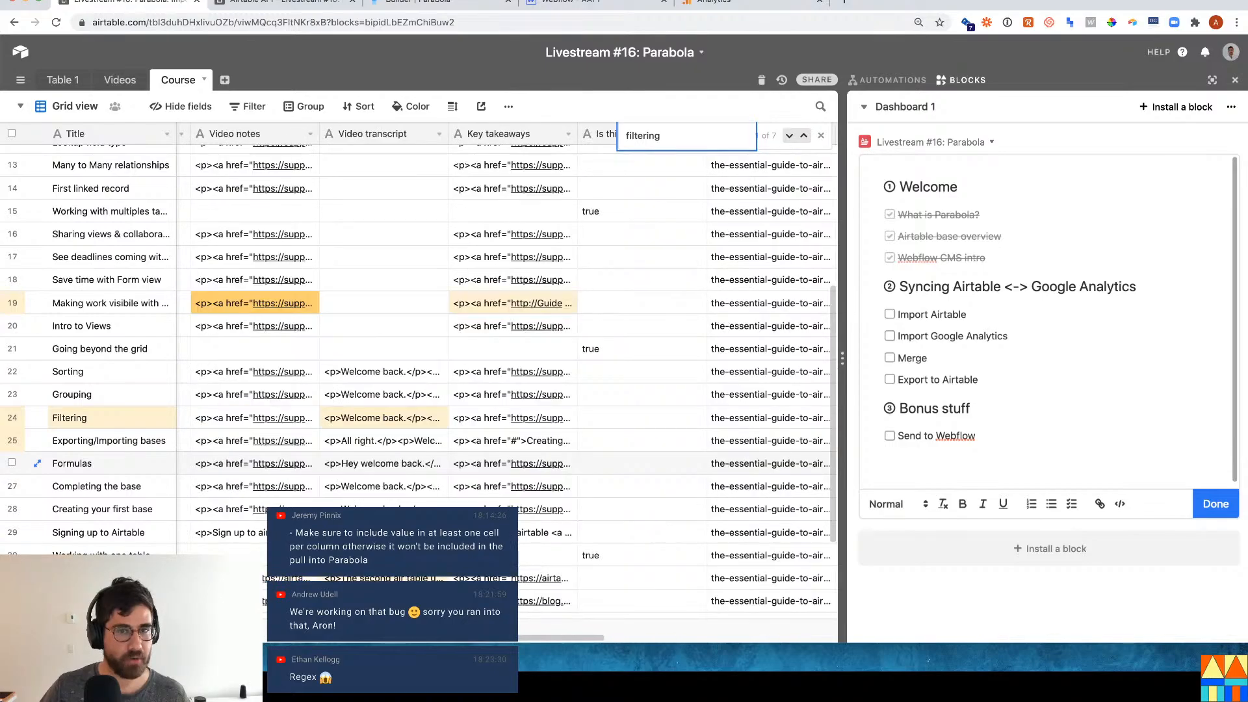
{"action": "key", "text": "Return"}
{"action": "key", "text": "Return"}
{"action": "key", "text": "Return"}
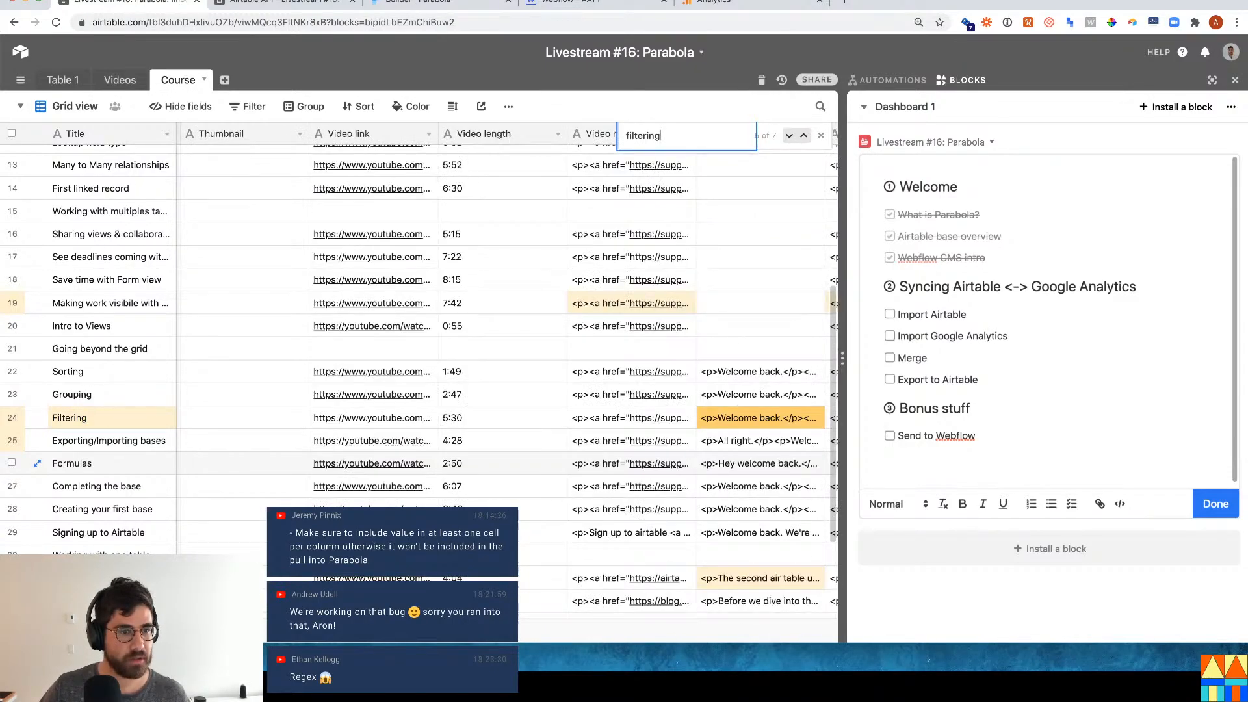
{"action": "left_click", "coordinate": [803, 136]}
{"action": "left_click", "coordinate": [803, 137]}
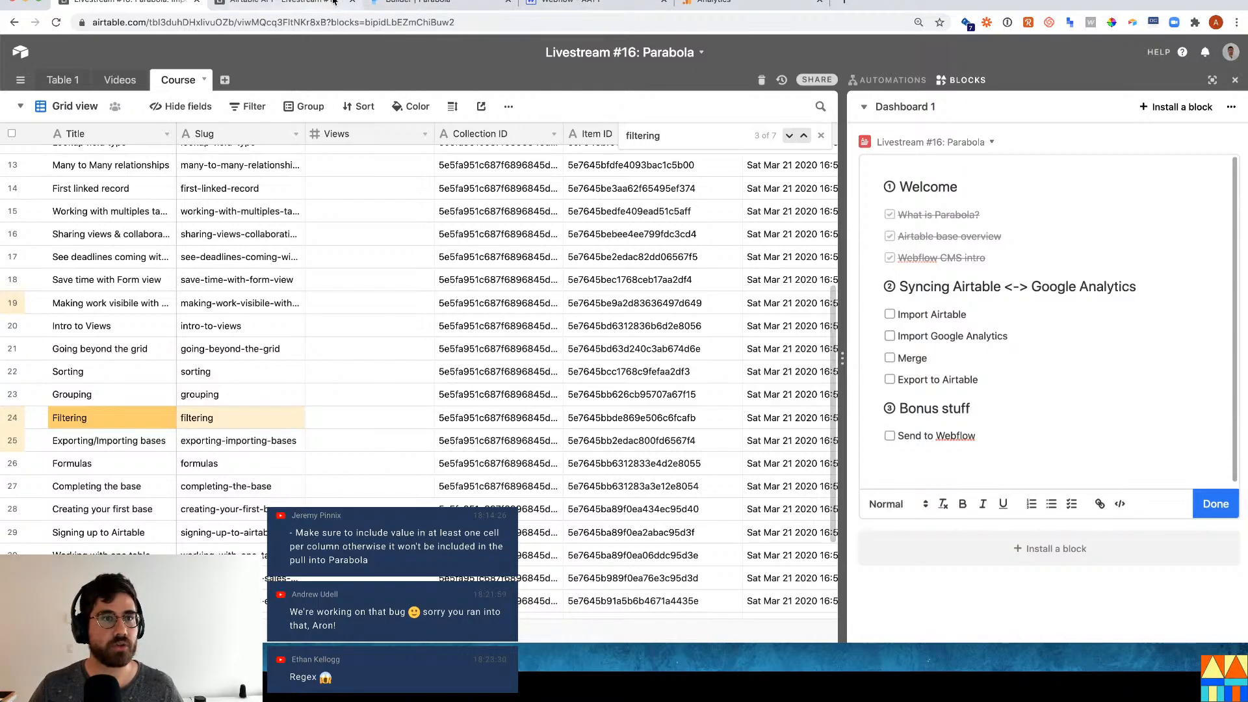
Select the first-linked-record slug in the preview and close the Extract text settings.
{"action": "left_click", "coordinate": [436, 7]}
{"action": "double_click", "coordinate": [538, 396]}
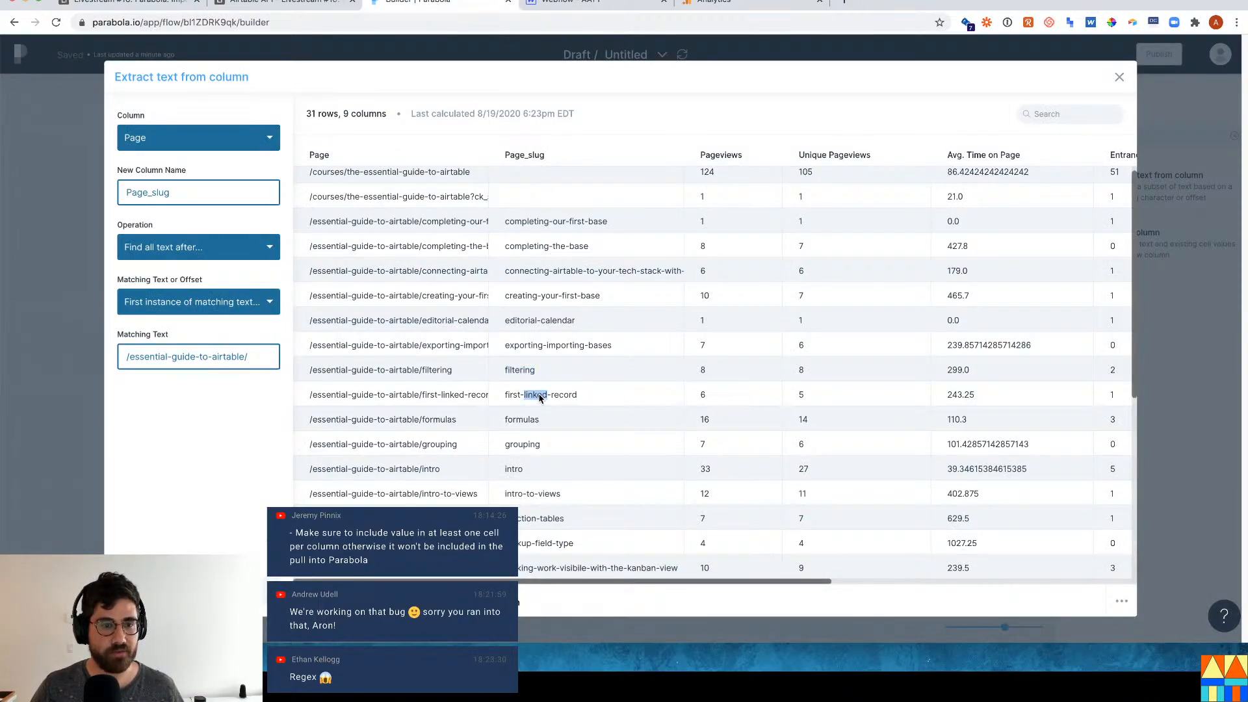
{"action": "triple_click", "coordinate": [540, 397]}
{"action": "key", "text": "super+c"}
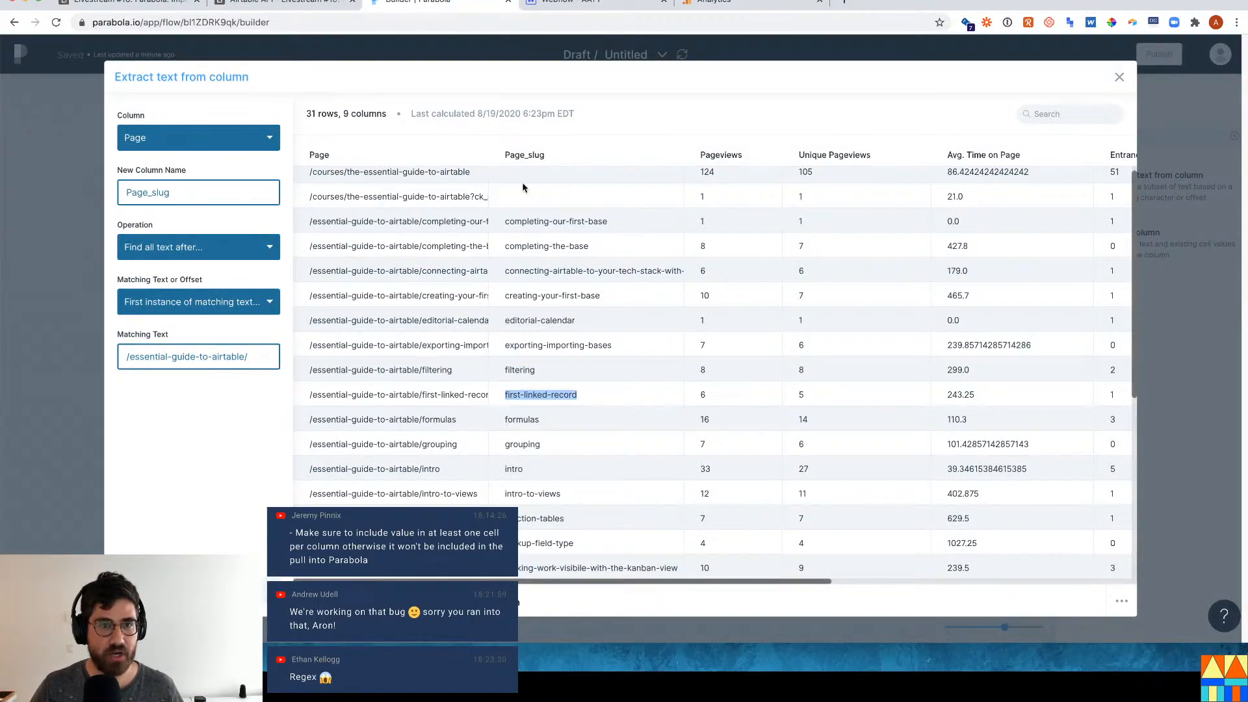
{"action": "key", "text": "Escape"}
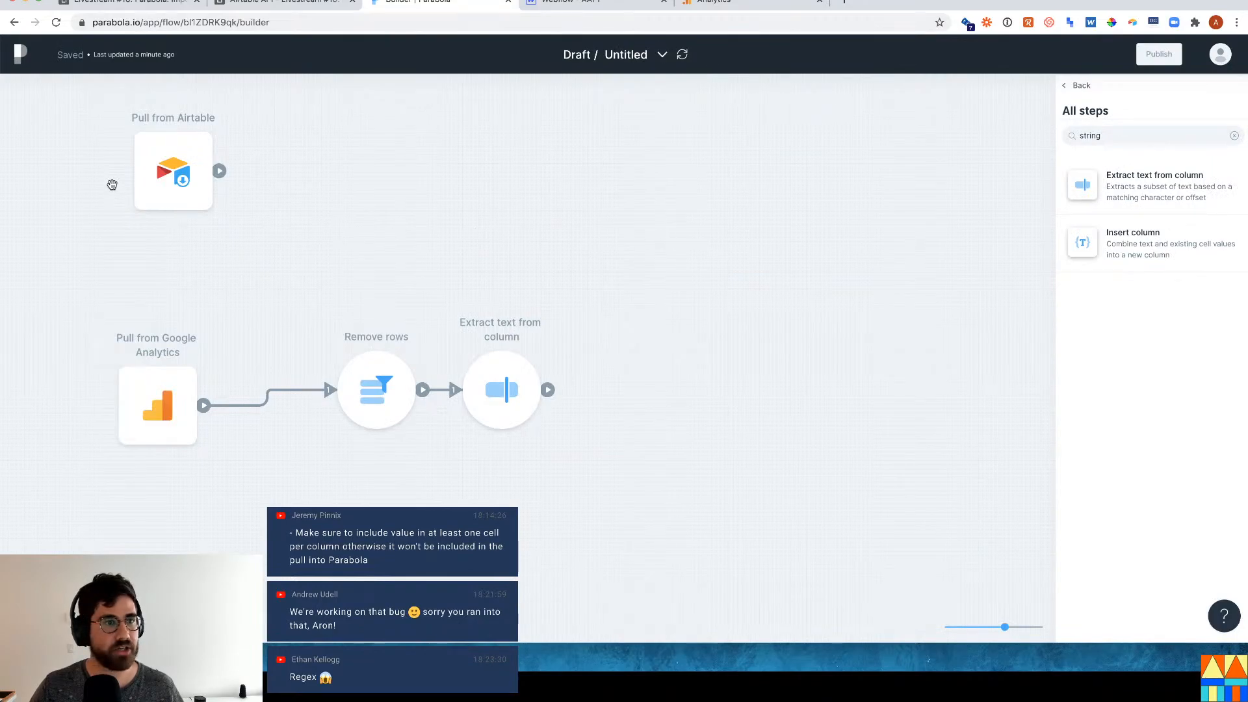
{"action": "left_click", "coordinate": [171, 170]}
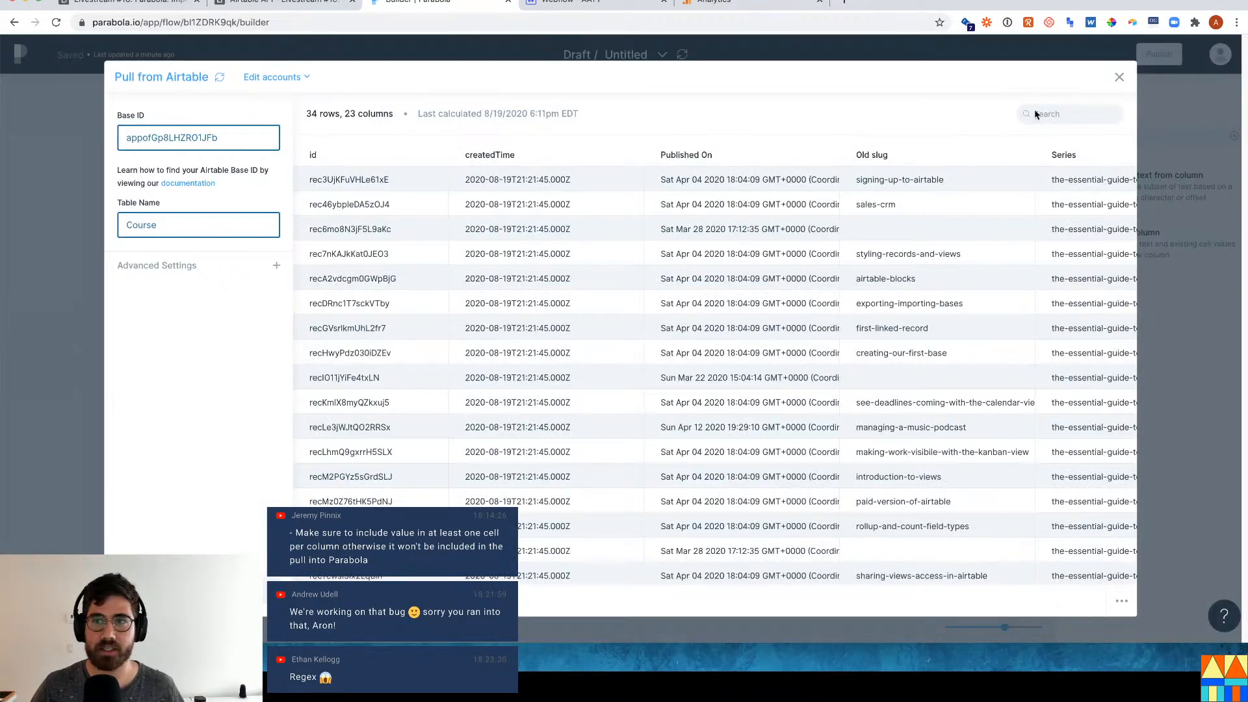
{"action": "left_click", "coordinate": [1036, 114]}
{"action": "key", "text": "super+v"}
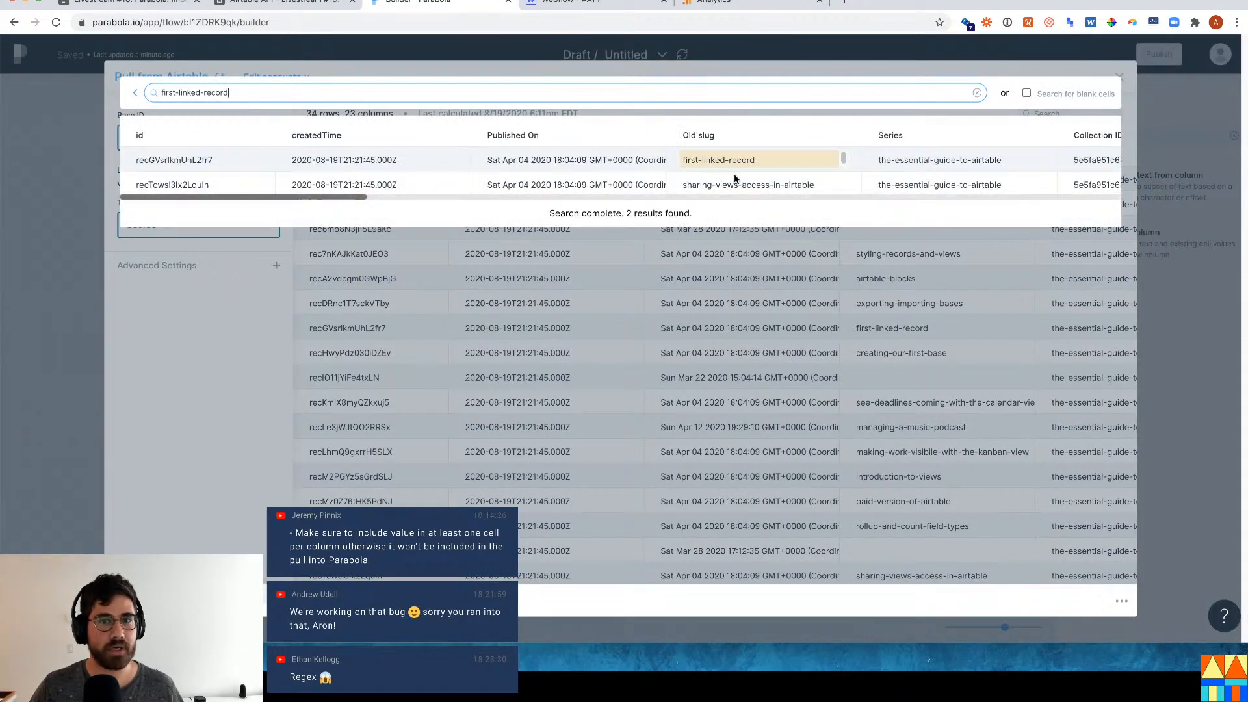
{"action": "left_click_drag", "start_coordinate": [298, 198], "coordinate": [903, 196]}
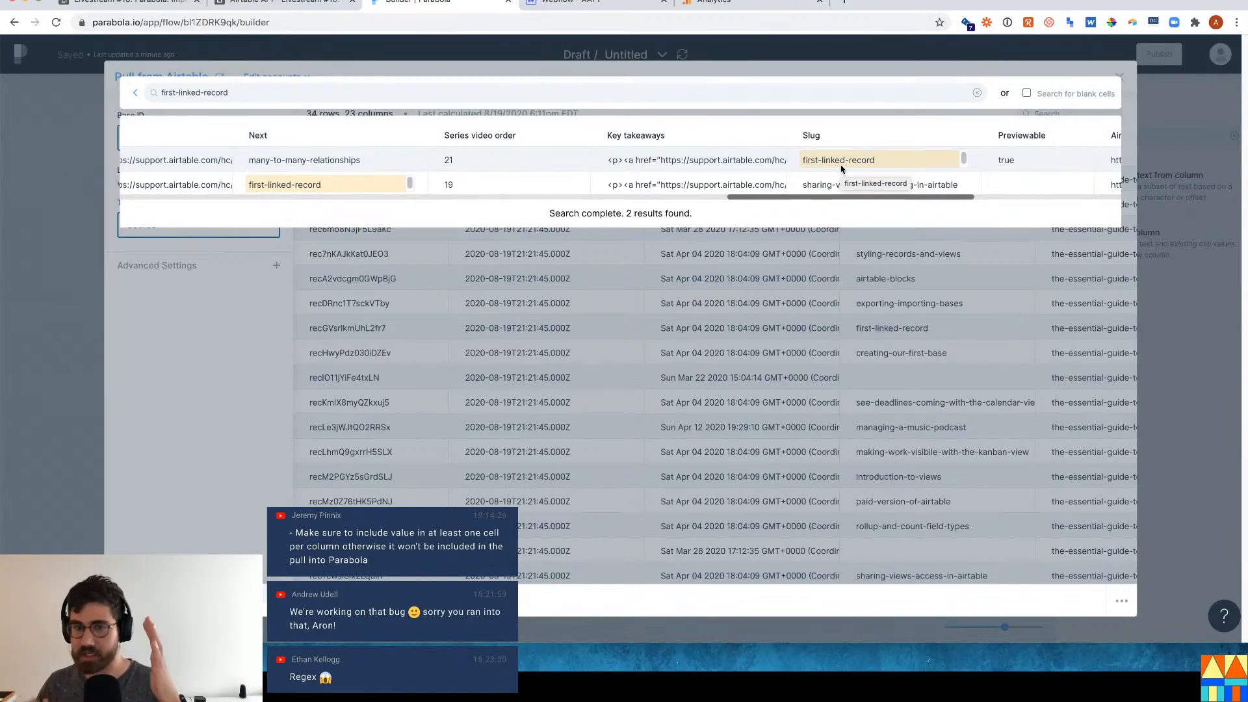
{"action": "key", "text": "Escape"}
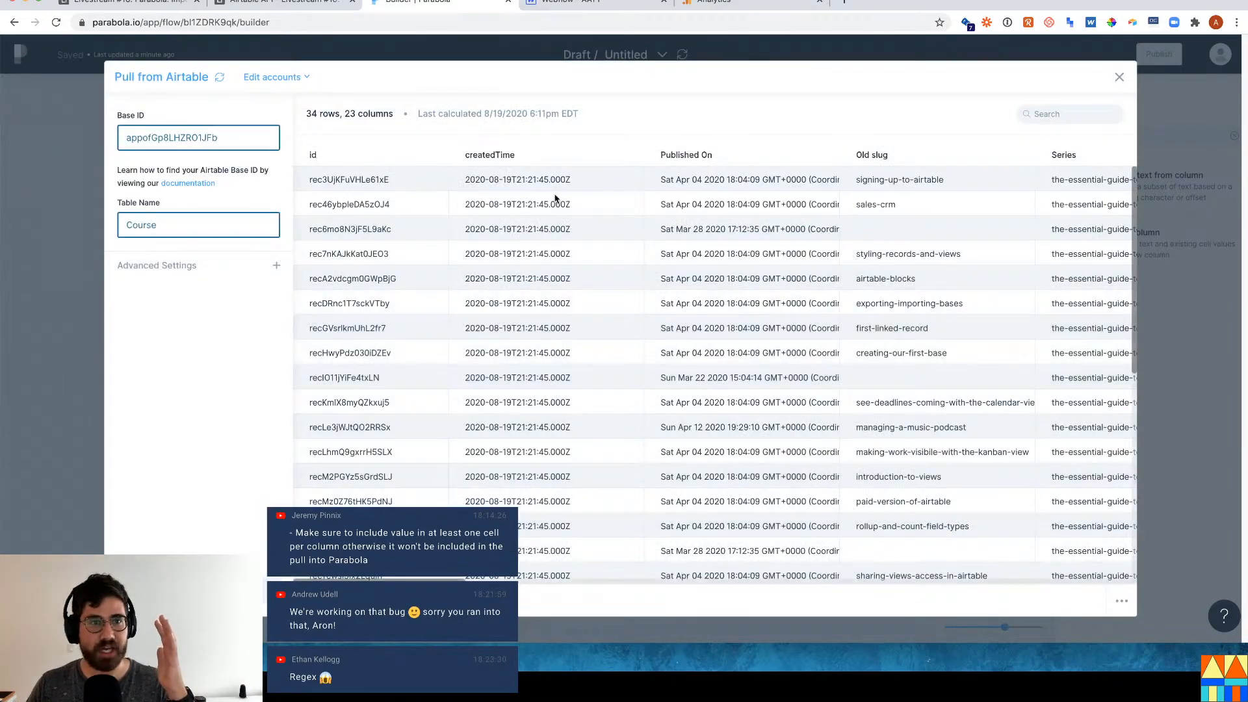
Rearrange the canvas, moving Remove rows lower and Extract text from column further right.
{"action": "left_click", "coordinate": [18, 259]}
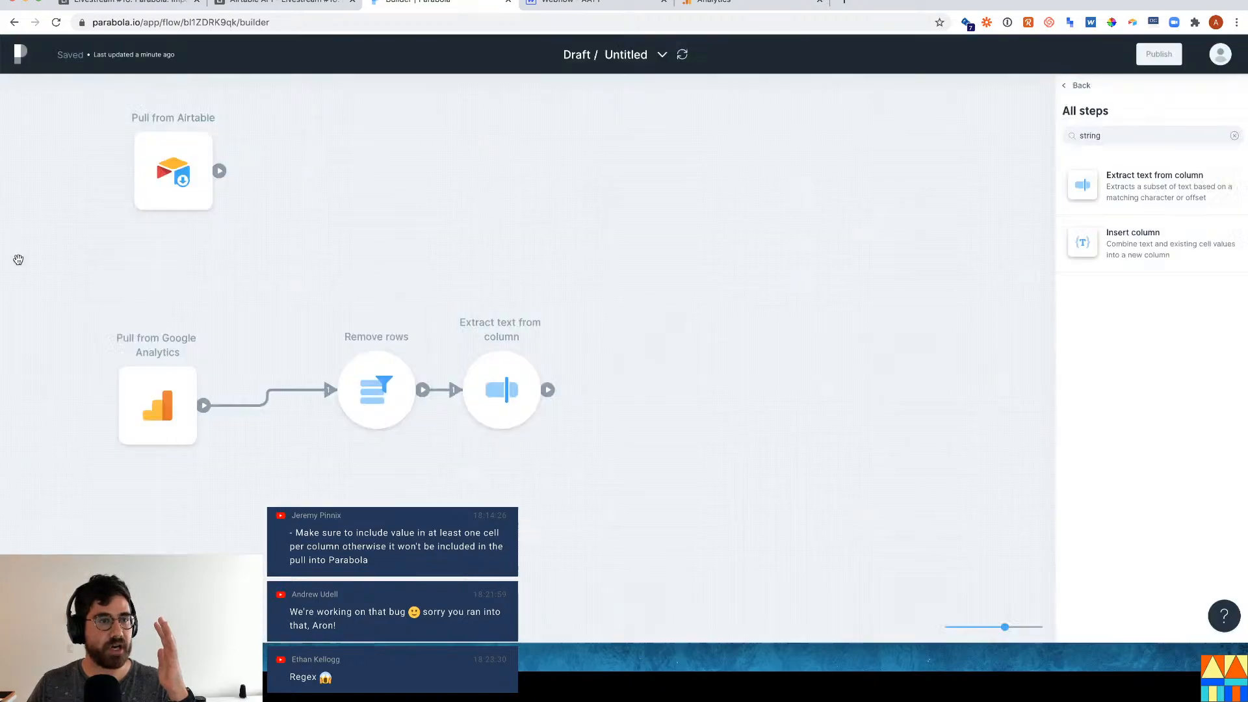
{"action": "left_click", "coordinate": [477, 393]}
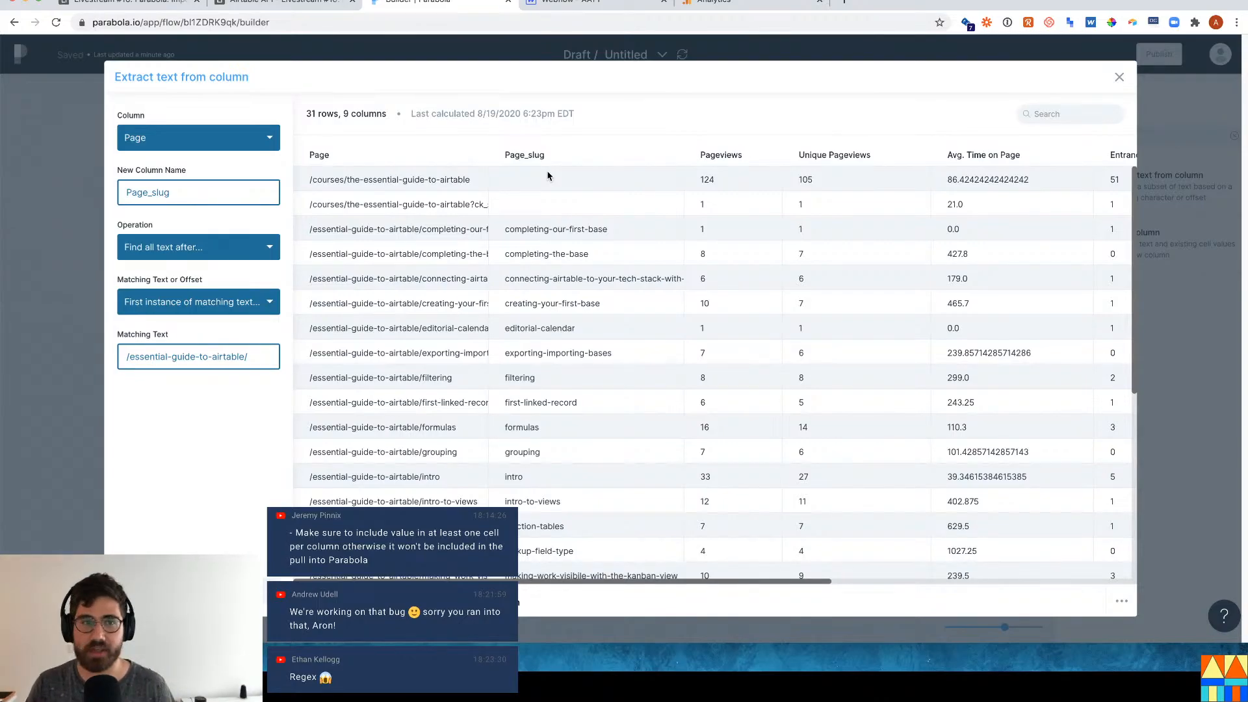
{"action": "key", "text": "Escape"}
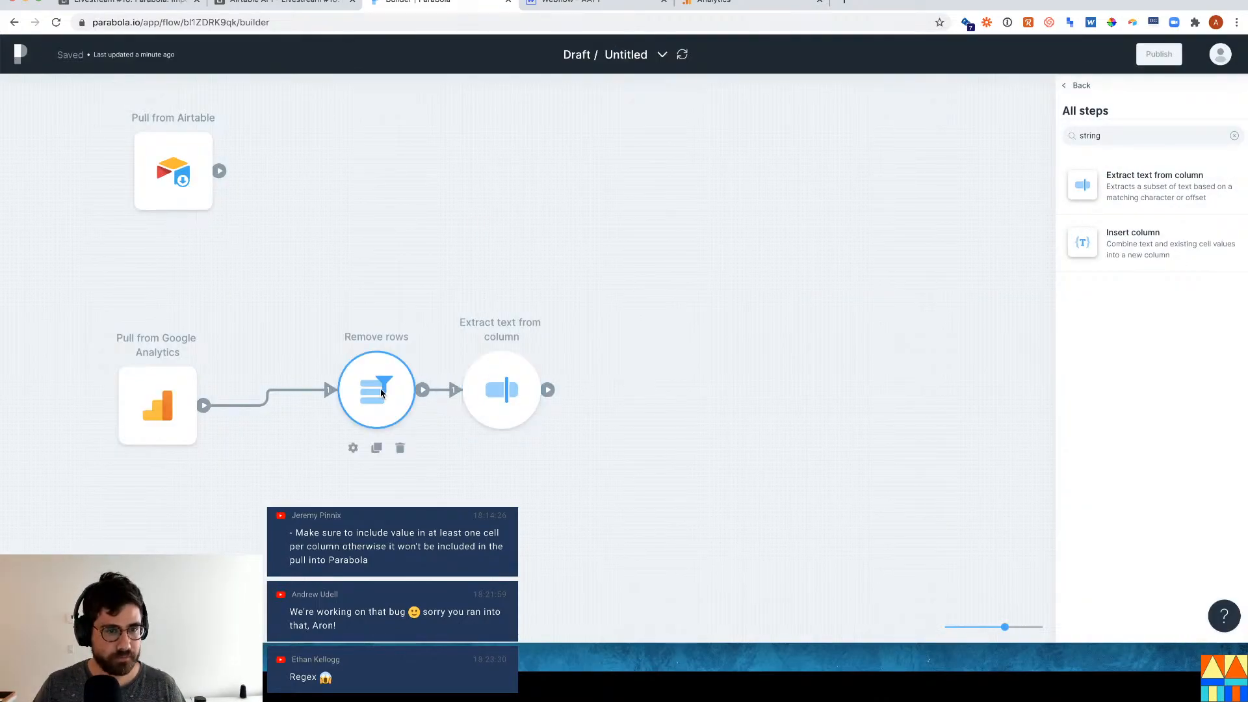
{"action": "left_click_drag", "start_coordinate": [381, 393], "coordinate": [334, 423]}
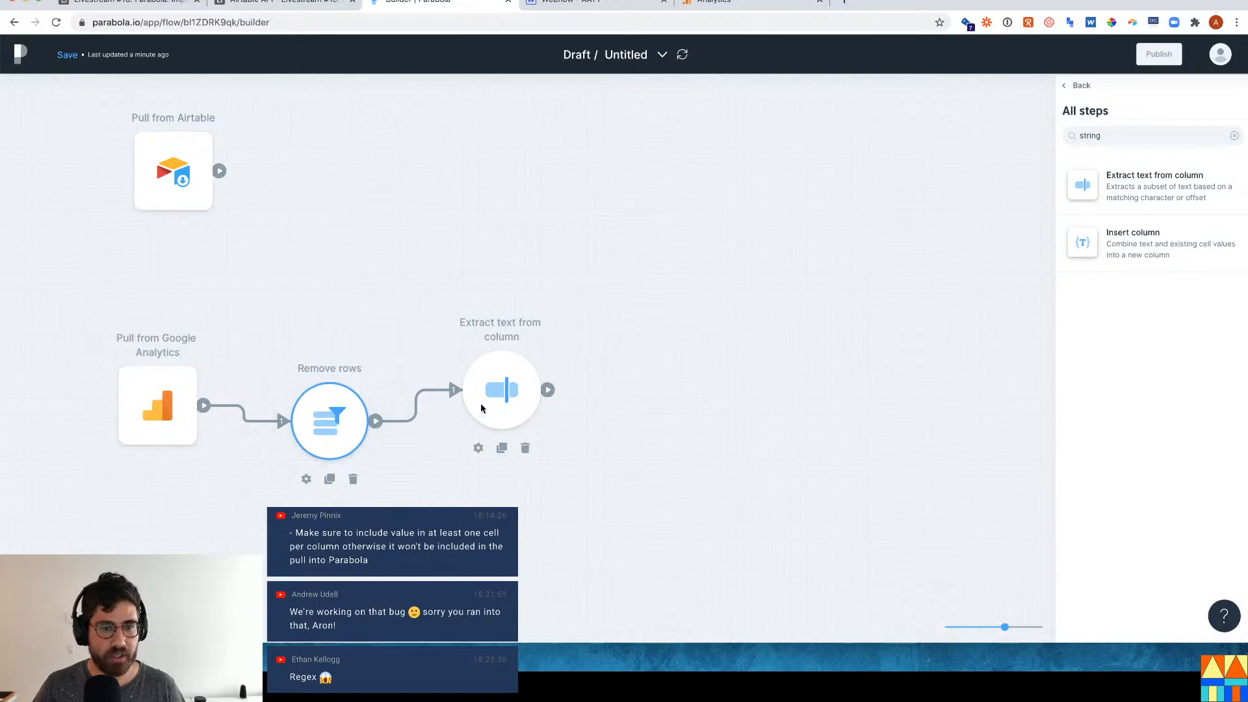
{"action": "left_click_drag", "start_coordinate": [480, 407], "coordinate": [527, 423]}
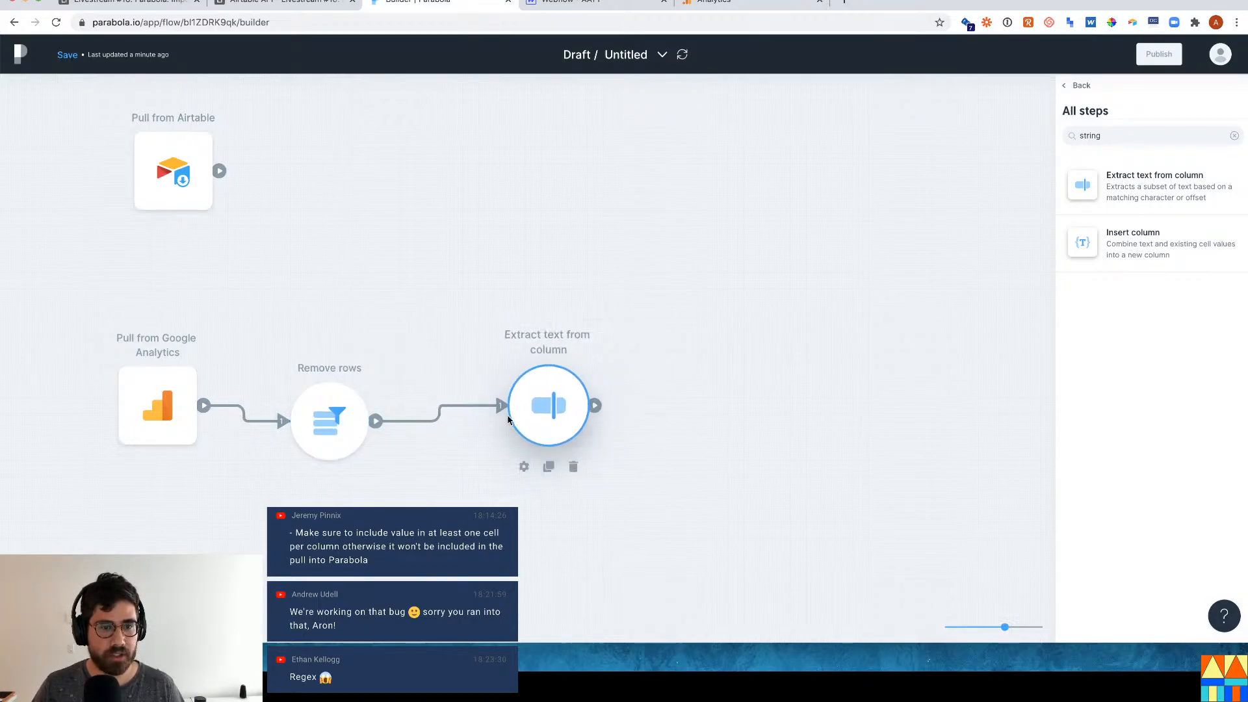
{"action": "left_click", "coordinate": [334, 416]}
Add a Combine tables step after Extract text and feed Pull from Airtable into it.
{"action": "left_click", "coordinate": [1137, 143]}
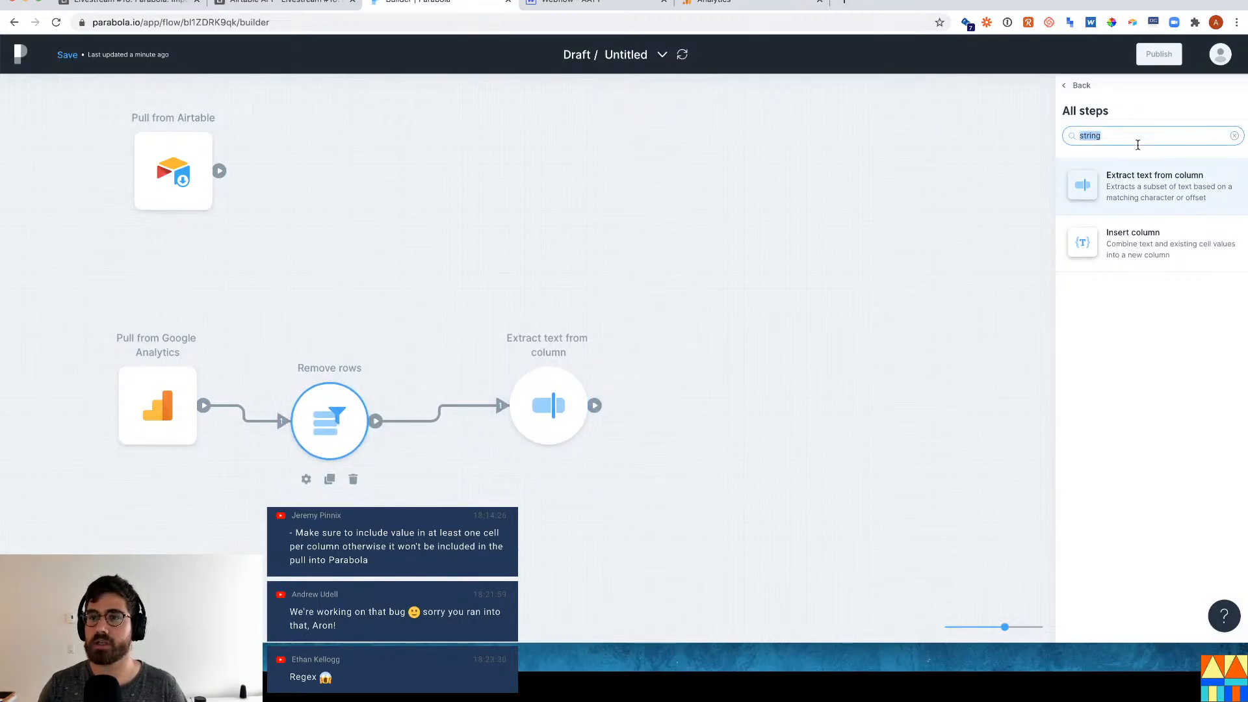
{"action": "type", "text": "join"}
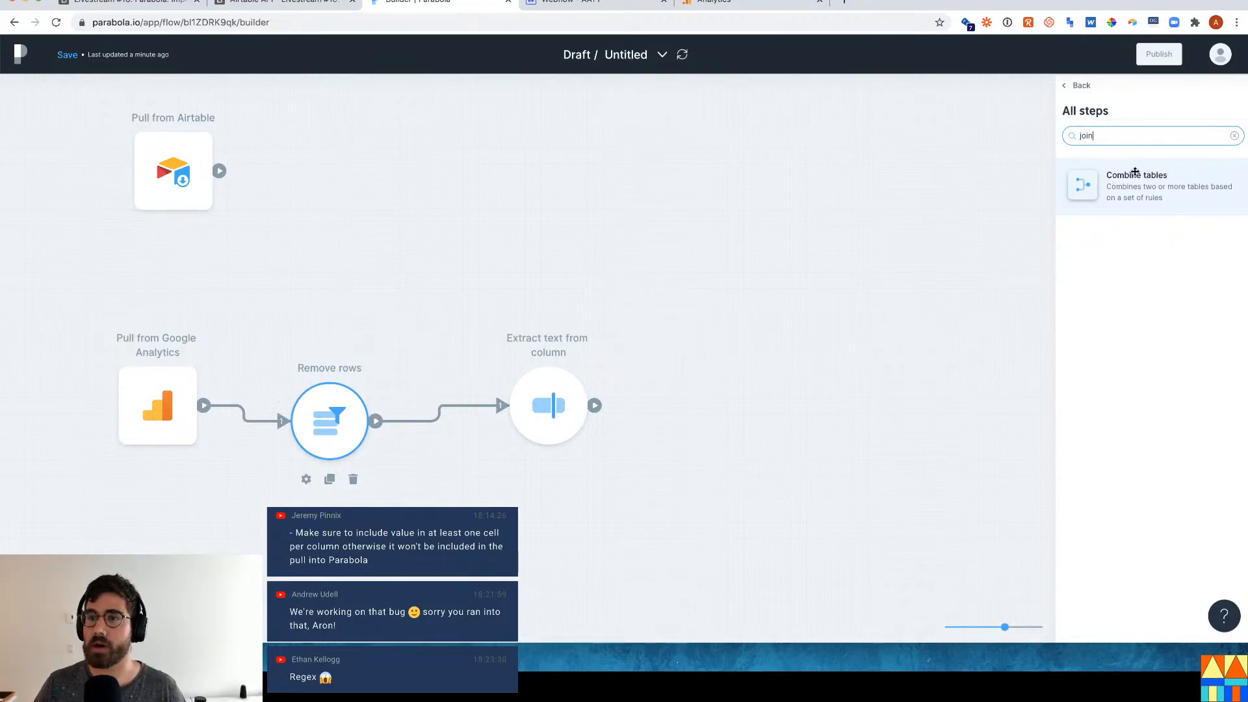
{"action": "left_click_drag", "start_coordinate": [1135, 171], "coordinate": [681, 377]}
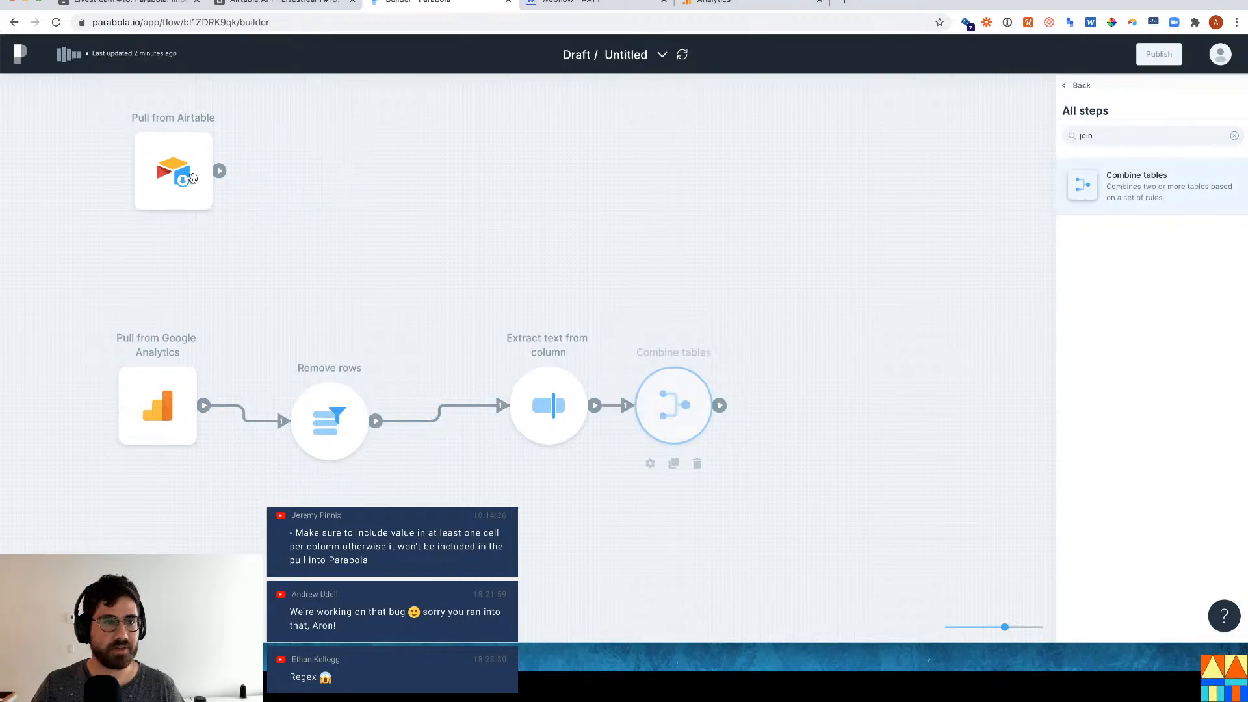
{"action": "left_click_drag", "start_coordinate": [201, 174], "coordinate": [687, 405]}
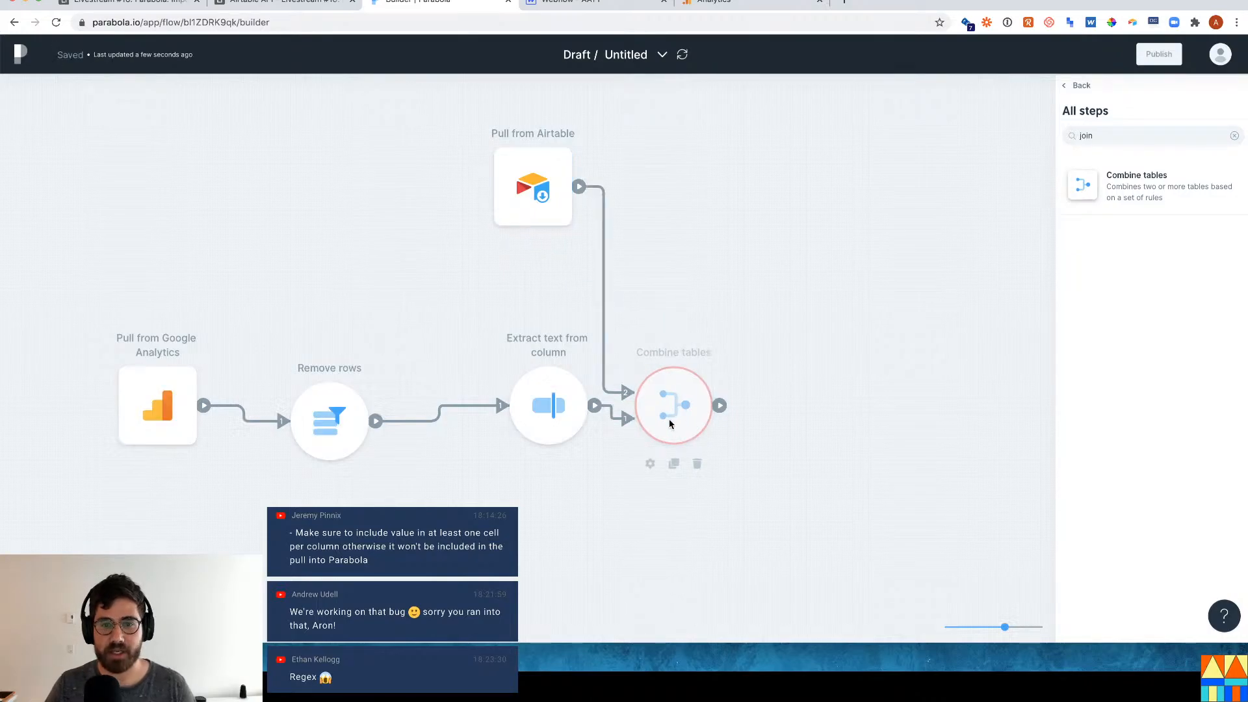
Make Pull from Airtable the primary table in the Combine tables settings.
{"action": "left_click", "coordinate": [704, 400]}
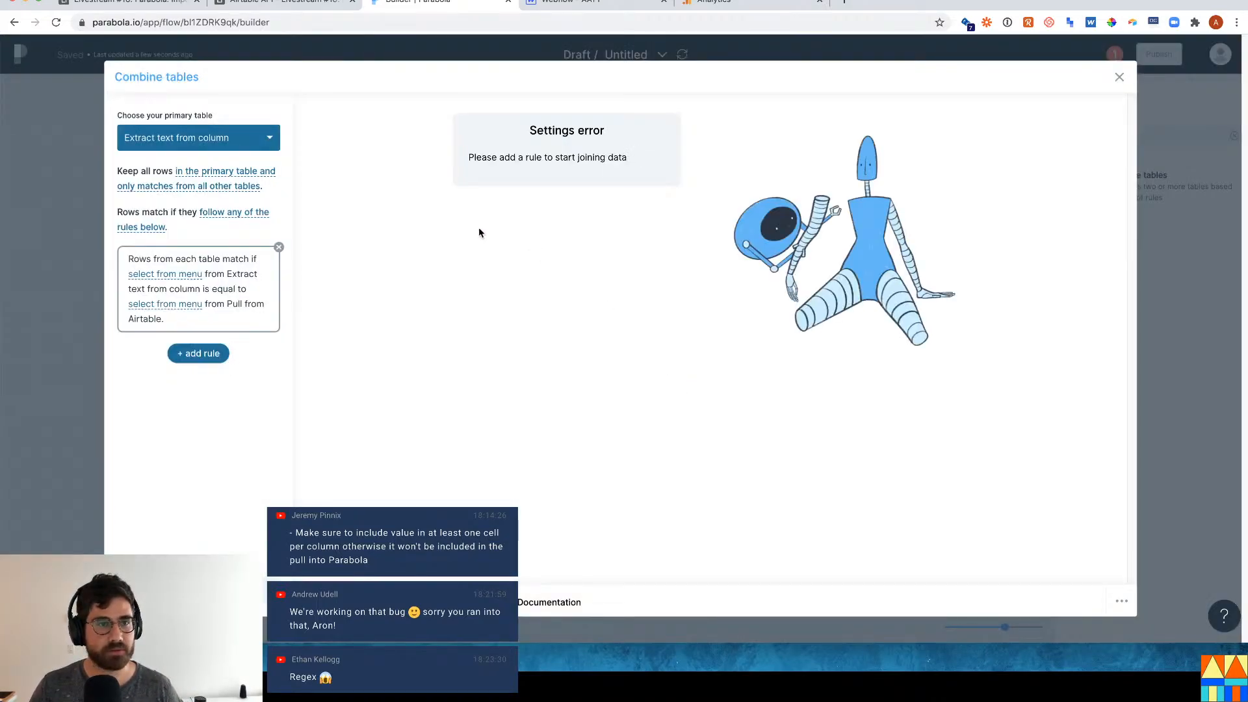
{"action": "left_click", "coordinate": [232, 143]}
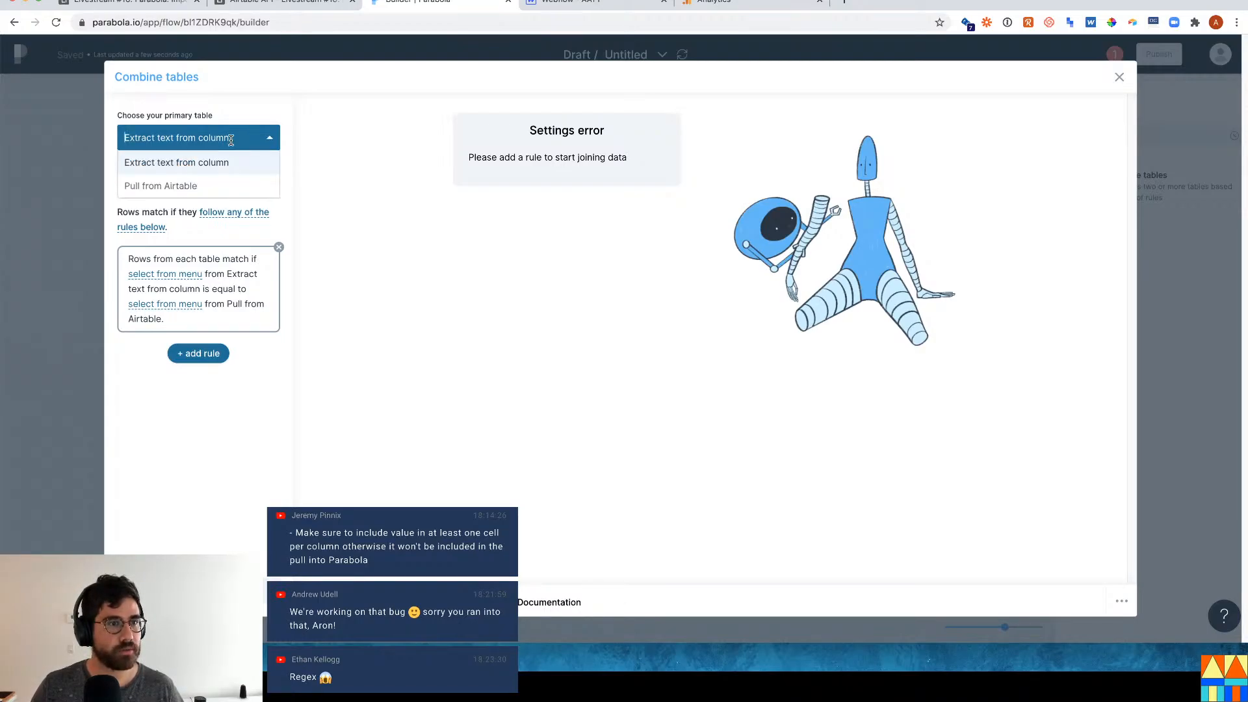
{"action": "left_click", "coordinate": [189, 188]}
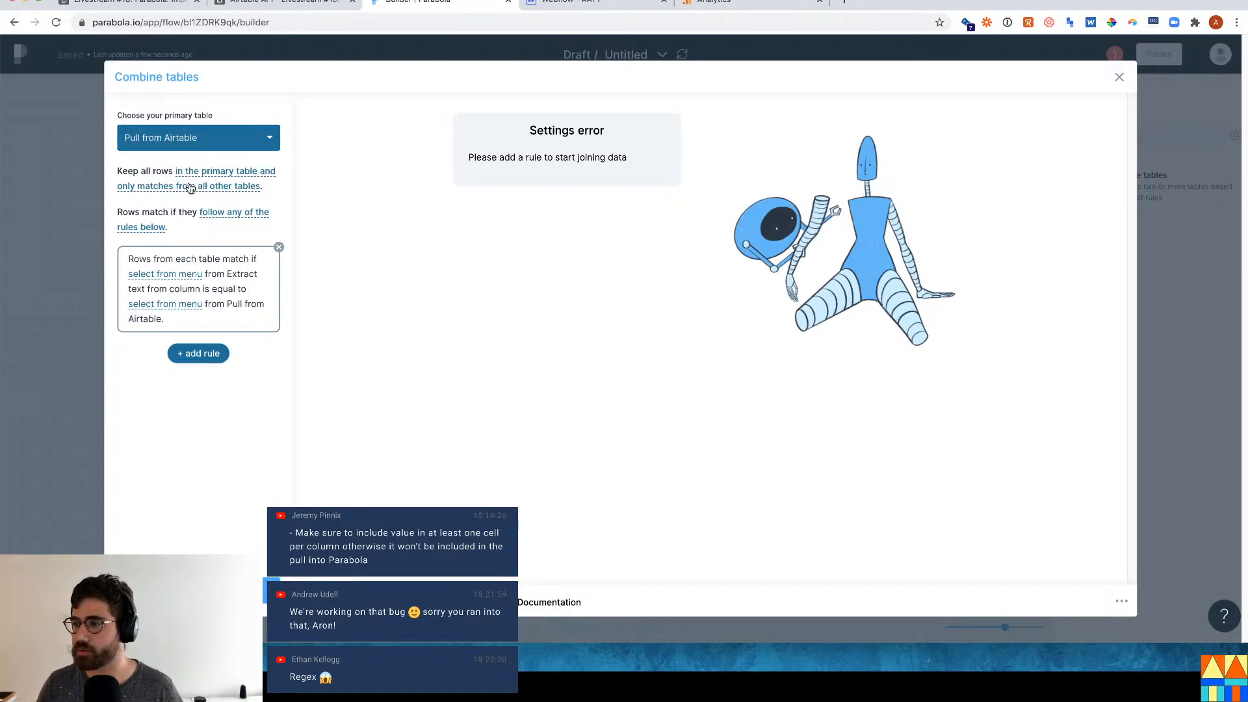
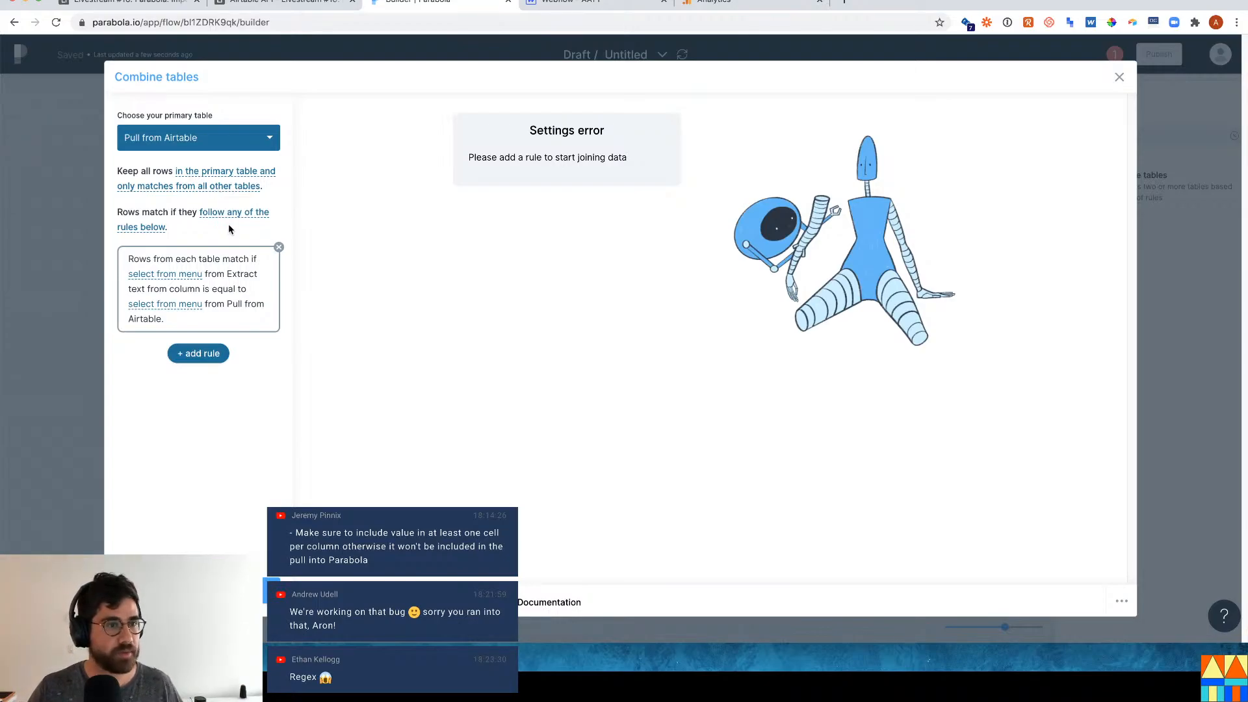
Join Page_slug from Extract text to the Airtable Slug column, giving 34 rows.
{"action": "left_click", "coordinate": [182, 280]}
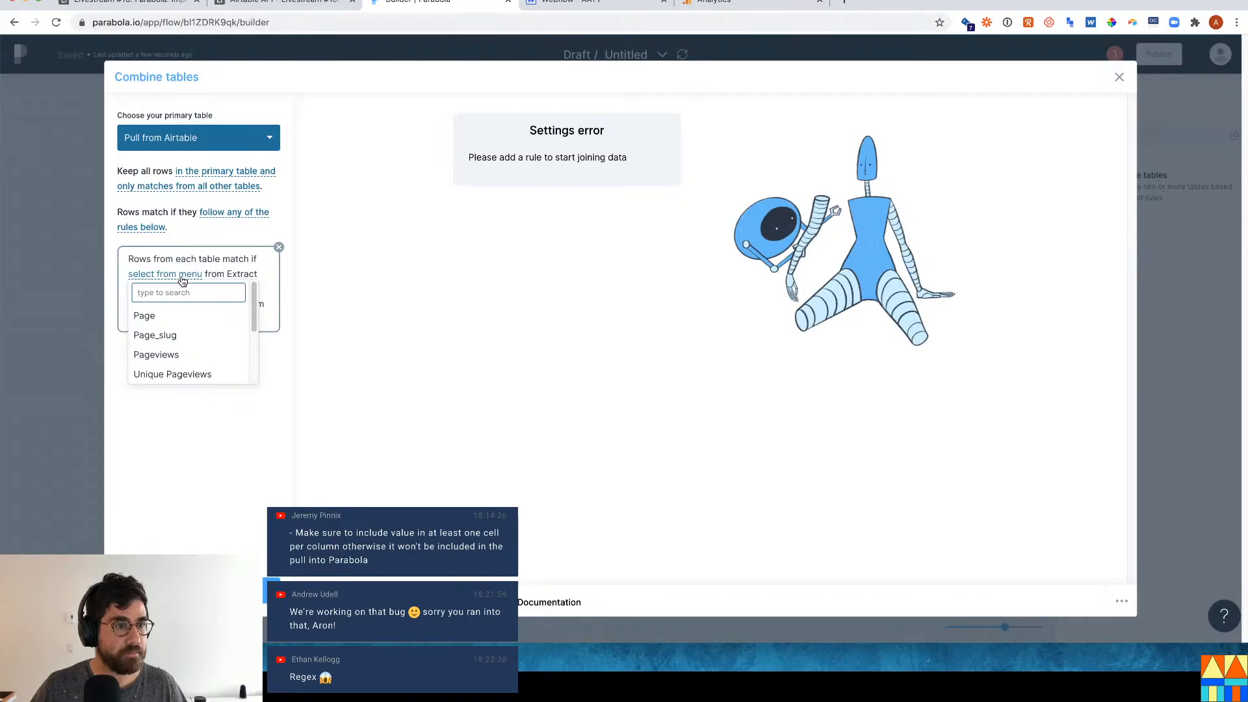
{"action": "left_click", "coordinate": [190, 315]}
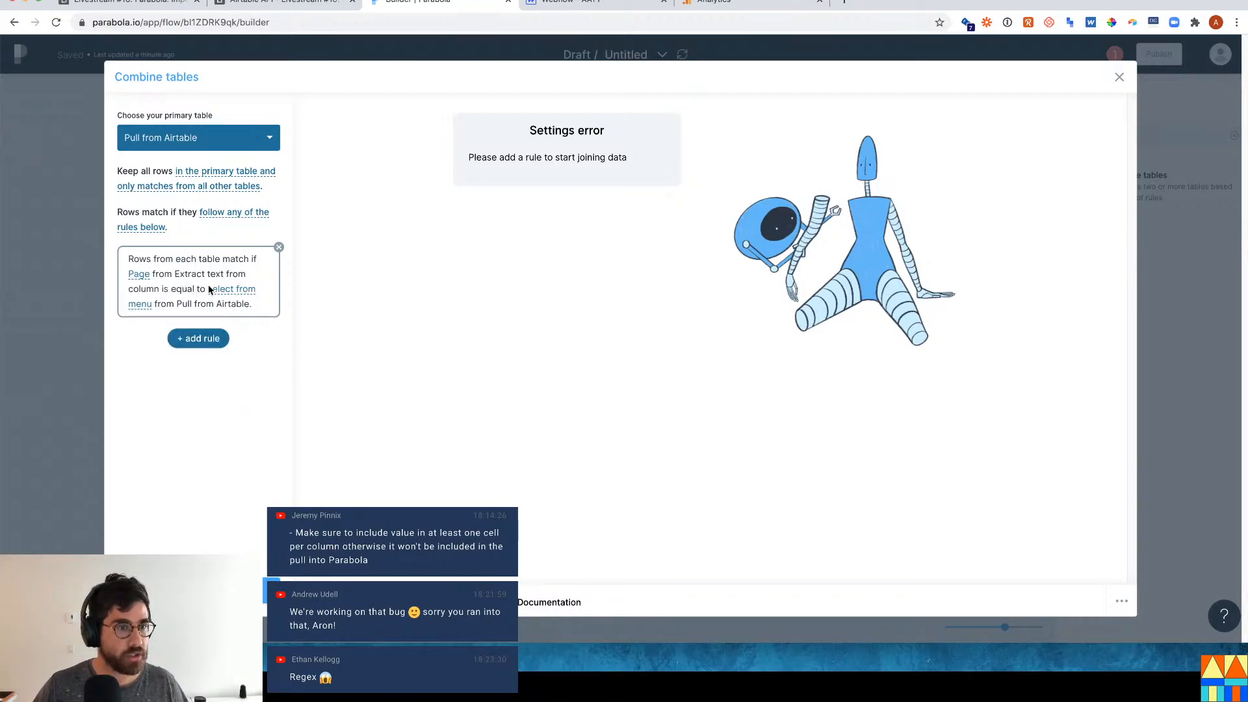
{"action": "left_click", "coordinate": [219, 290]}
{"action": "scroll", "coordinate": [193, 368], "scroll_direction": "down", "scroll_amount": 1}
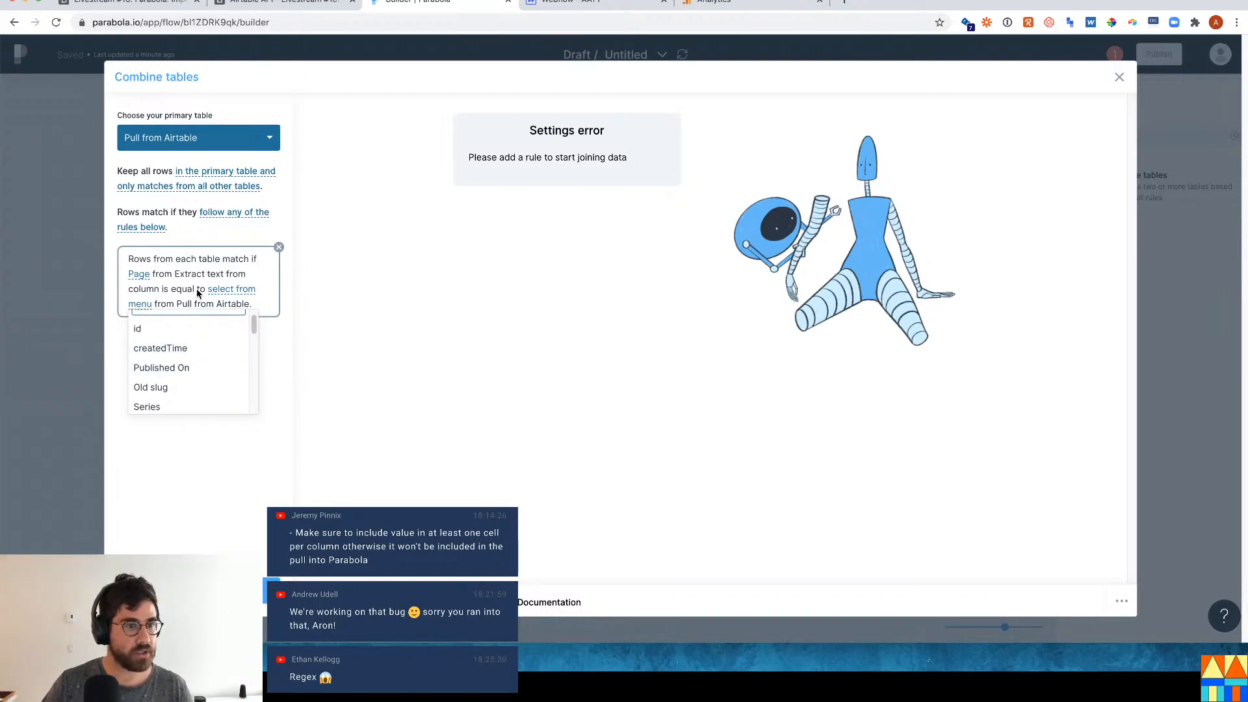
{"action": "type", "text": "oa"}
{"action": "key", "text": "BackSpace"}
{"action": "key", "text": "BackSpace"}
{"action": "key", "text": "BackSpace"}
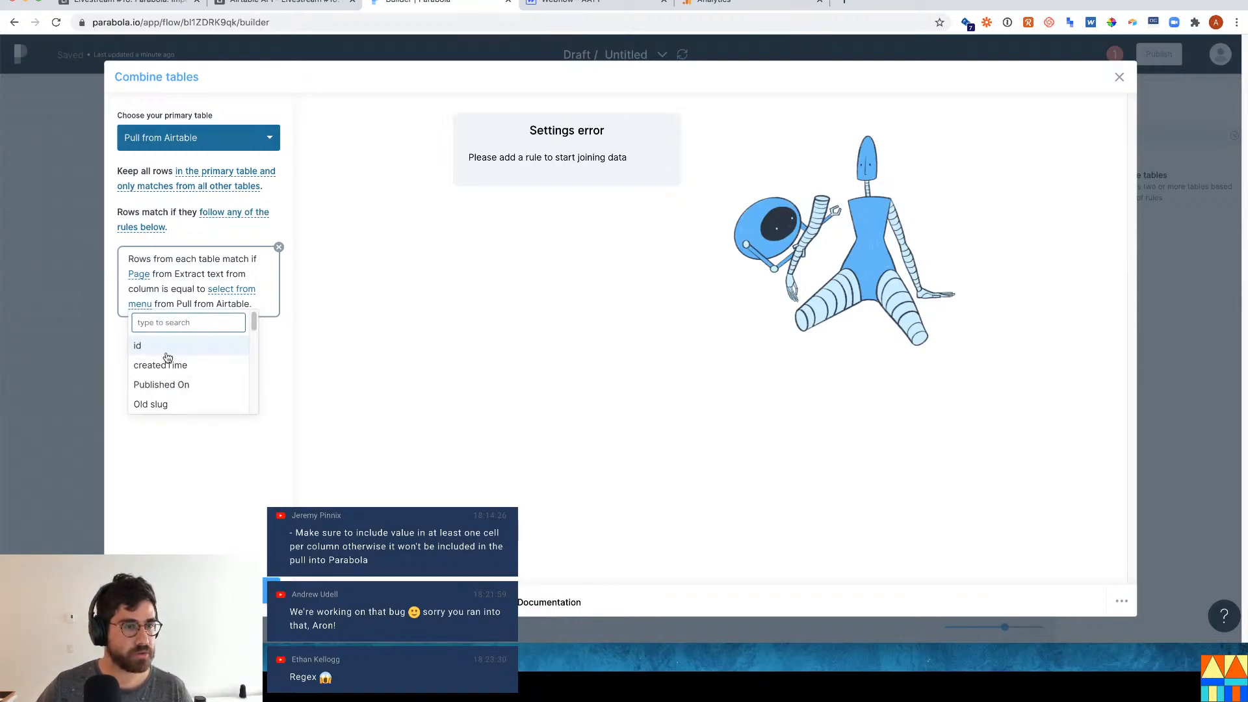
{"action": "type", "text": "page"}
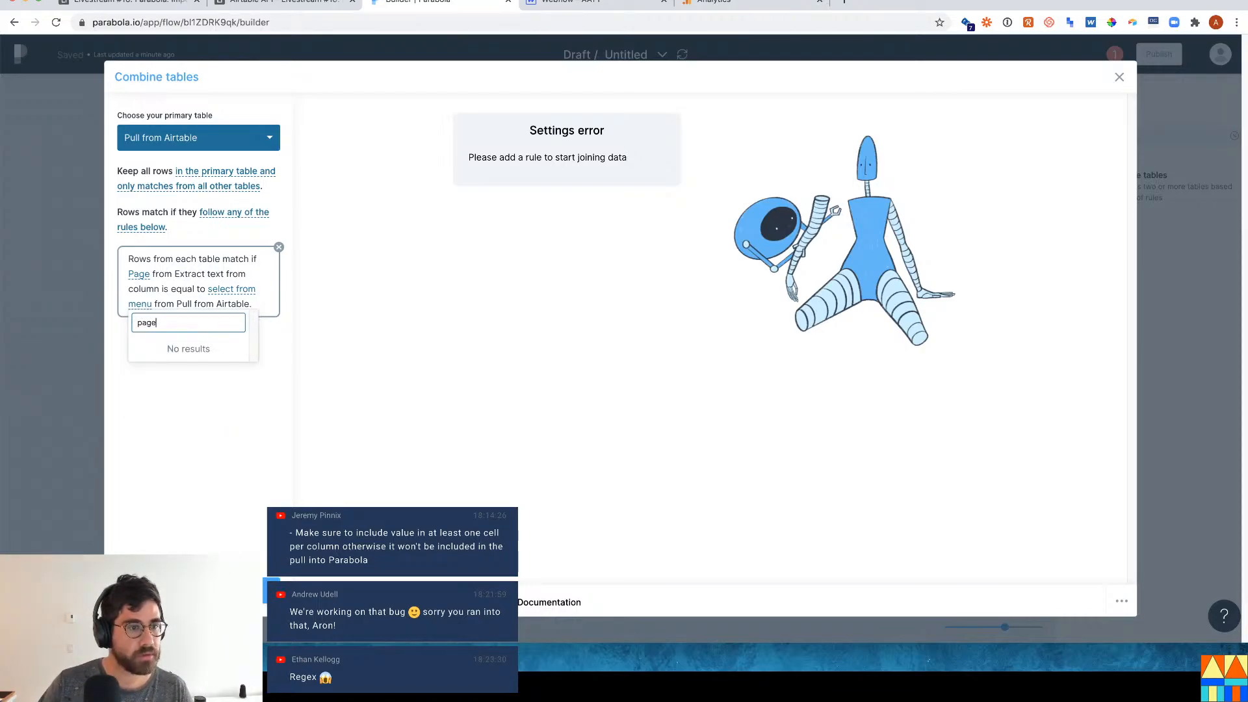
{"action": "key", "text": "BackSpace"}
{"action": "key", "text": "BackSpace"}
{"action": "key", "text": "BackSpace"}
{"action": "type", "text": "slug"}
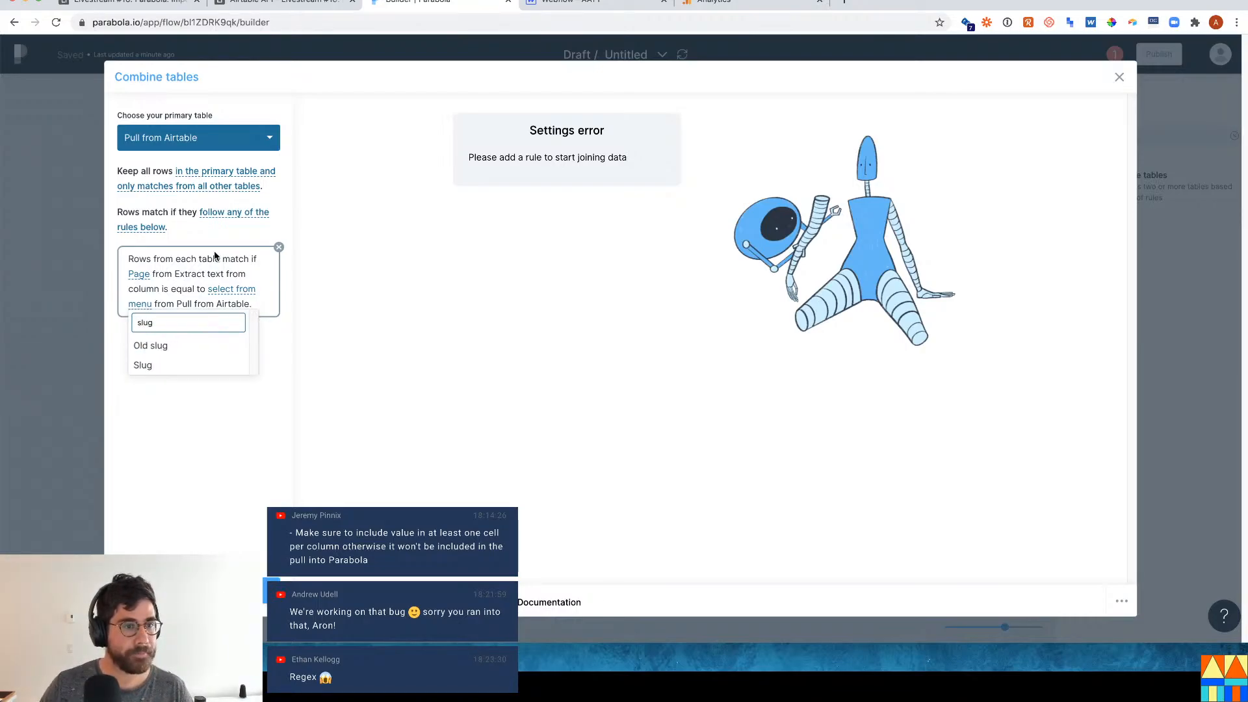
{"action": "left_click", "coordinate": [163, 367]}
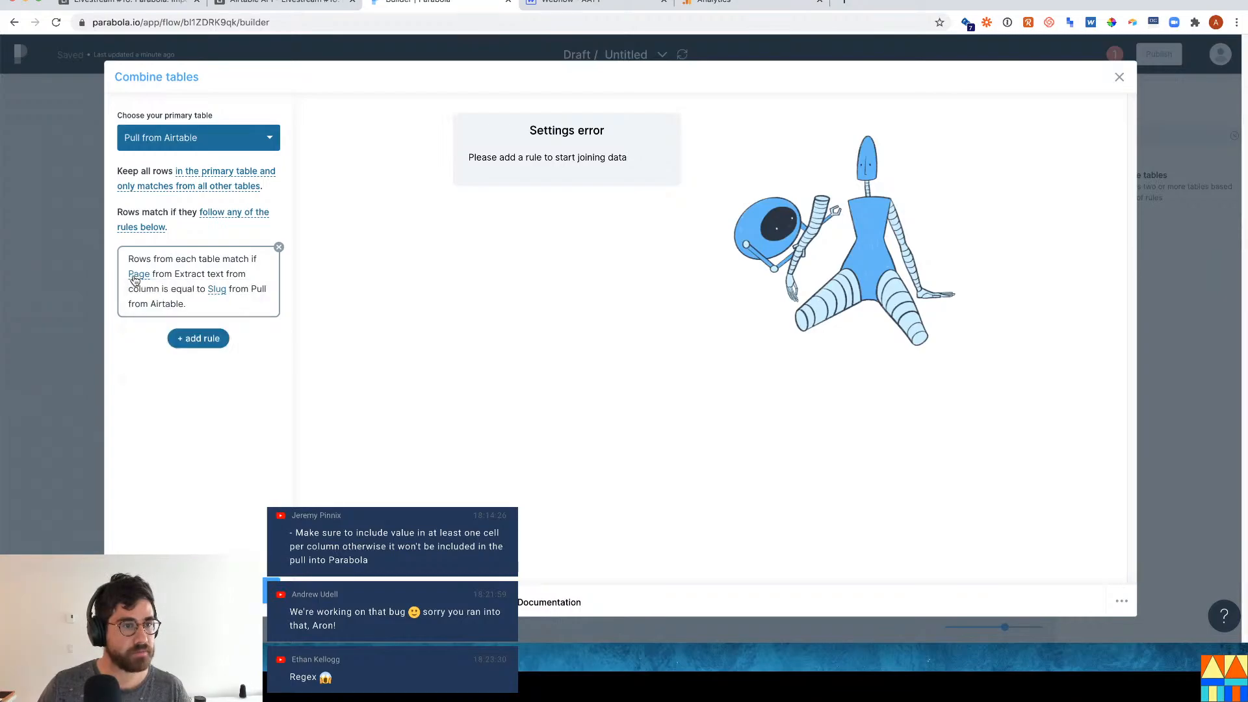
{"action": "left_click", "coordinate": [136, 276]}
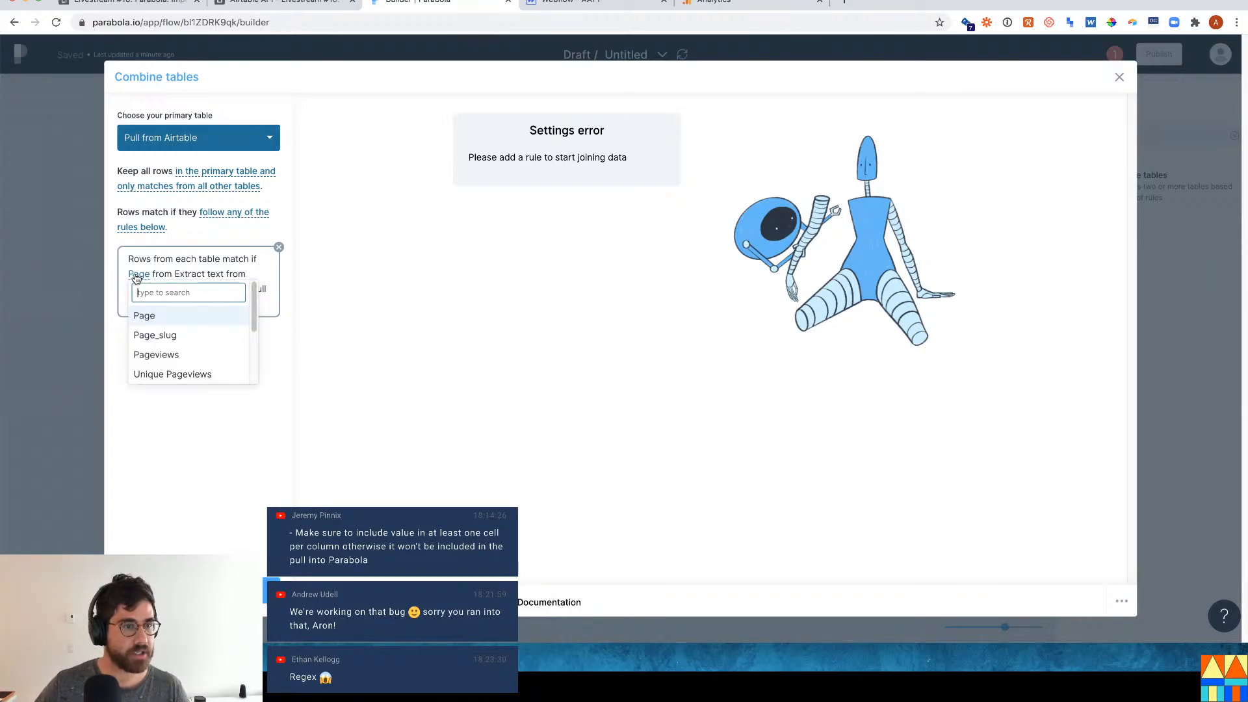
{"action": "left_click", "coordinate": [170, 335]}
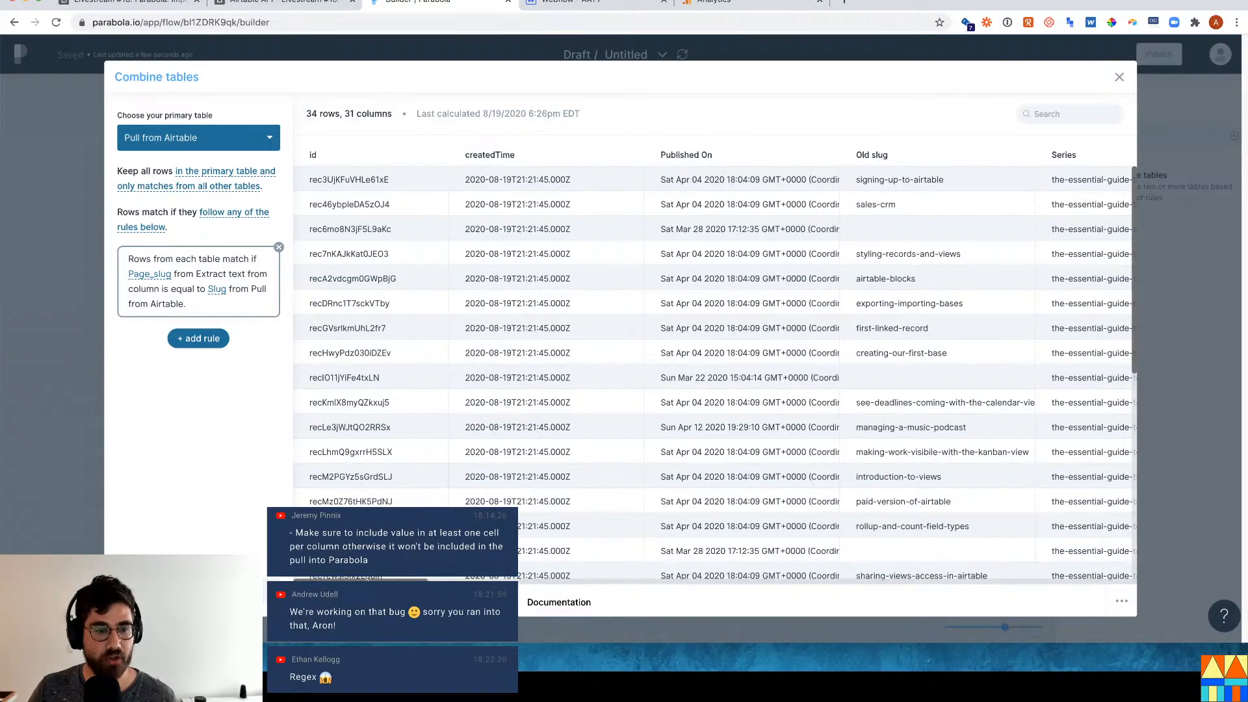
Review the combined table's Pageviews, Unique Pageviews, Avg. Time on Page and Bounce Rate columns.
{"action": "scroll", "coordinate": [806, 553], "scroll_direction": "right", "scroll_amount": 15}
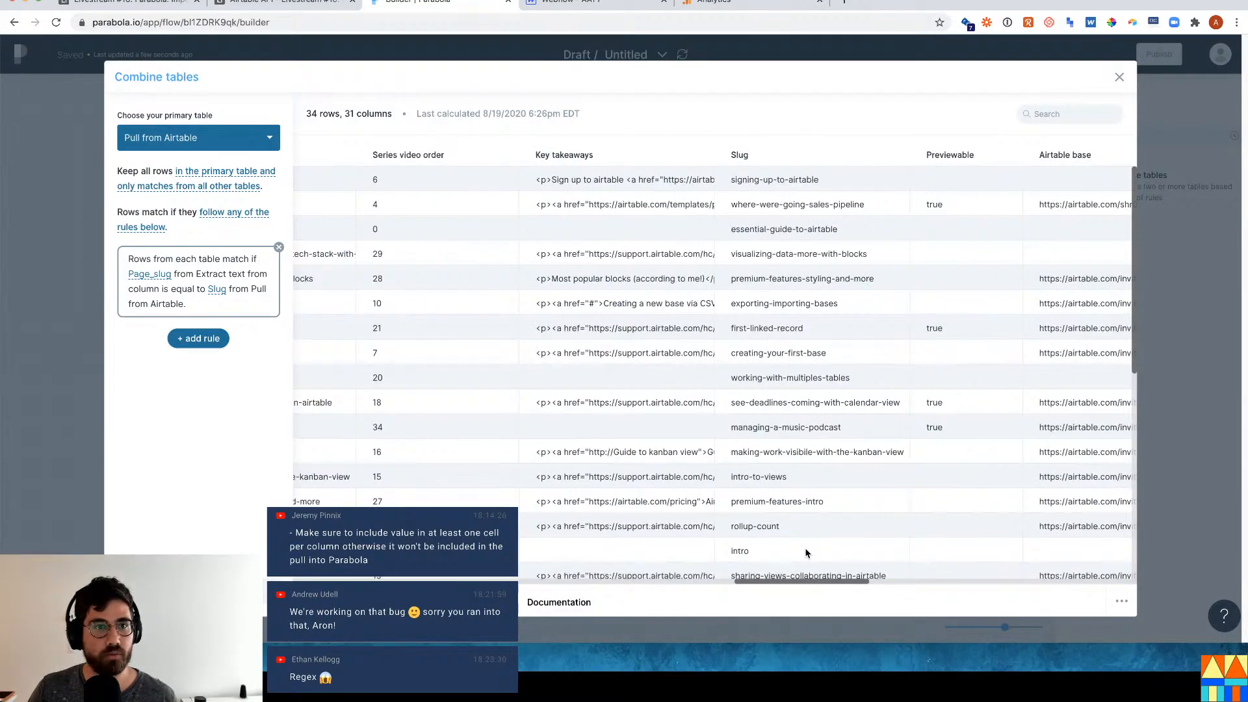
{"action": "scroll", "coordinate": [806, 552], "scroll_direction": "right", "scroll_amount": 15}
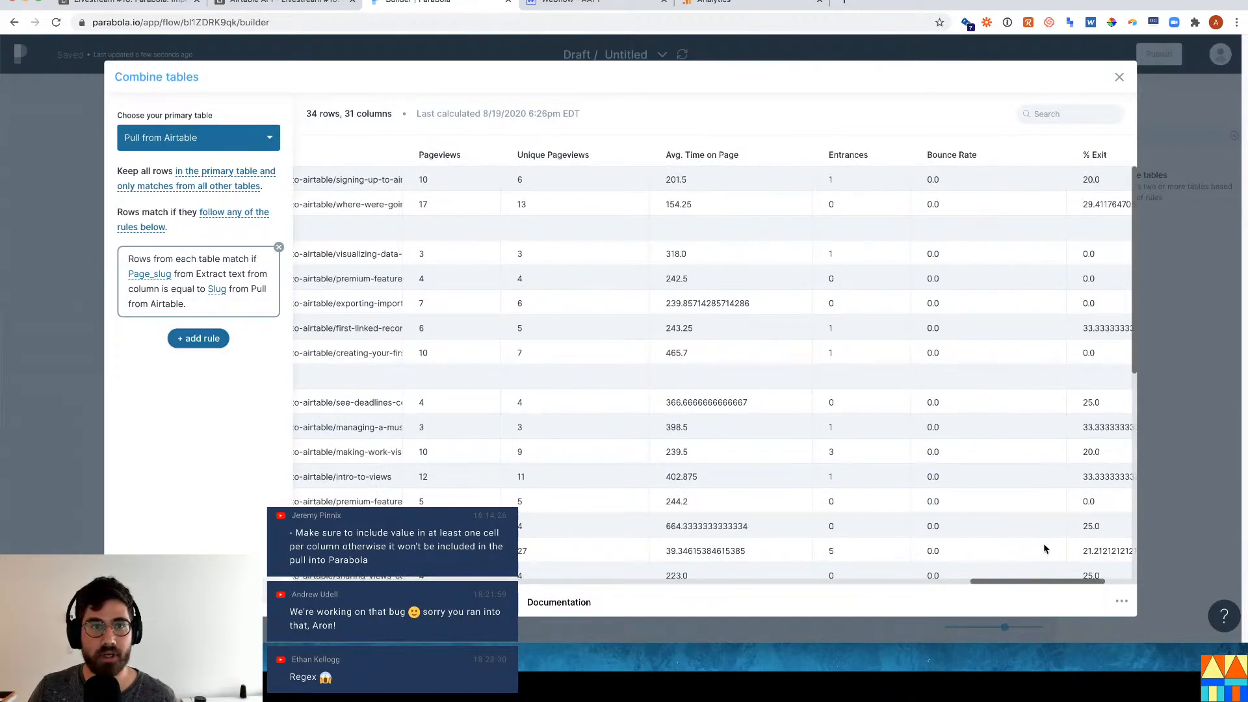
{"action": "scroll", "coordinate": [1044, 549], "scroll_direction": "right", "scroll_amount": 2}
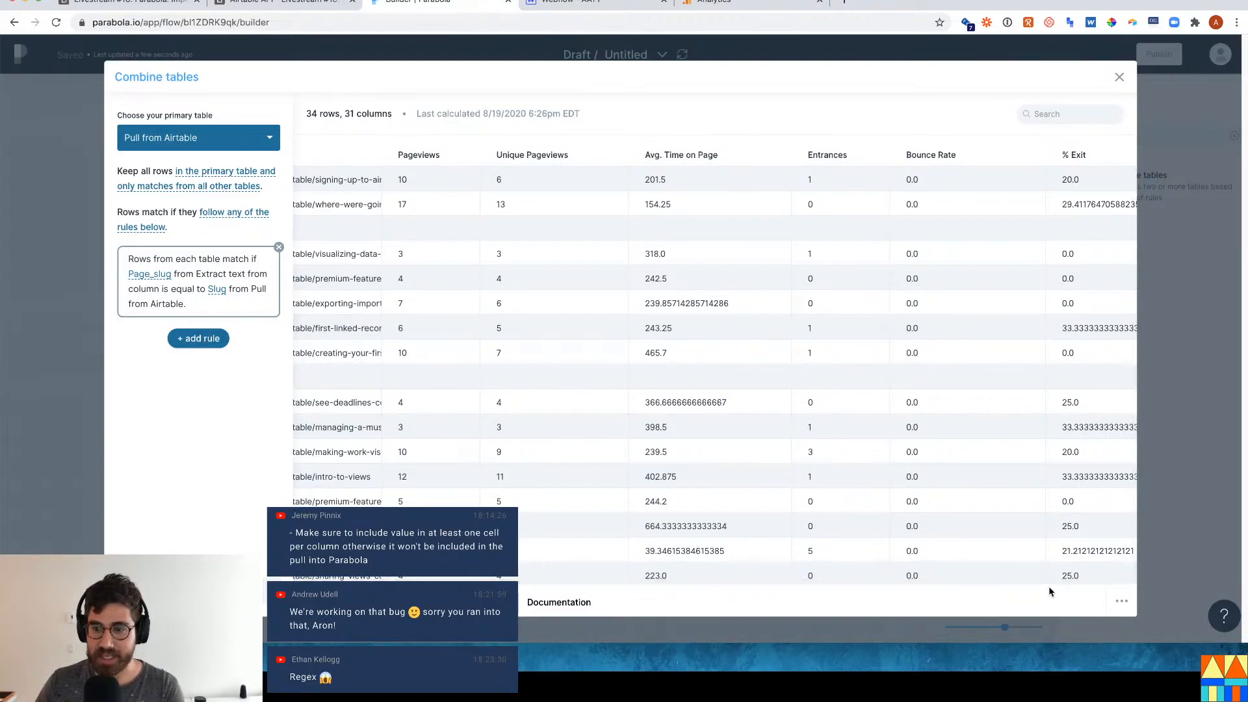
{"action": "scroll", "coordinate": [474, 395], "scroll_direction": "down", "scroll_amount": 1}
{"action": "scroll", "coordinate": [475, 395], "scroll_direction": "down", "scroll_amount": 10}
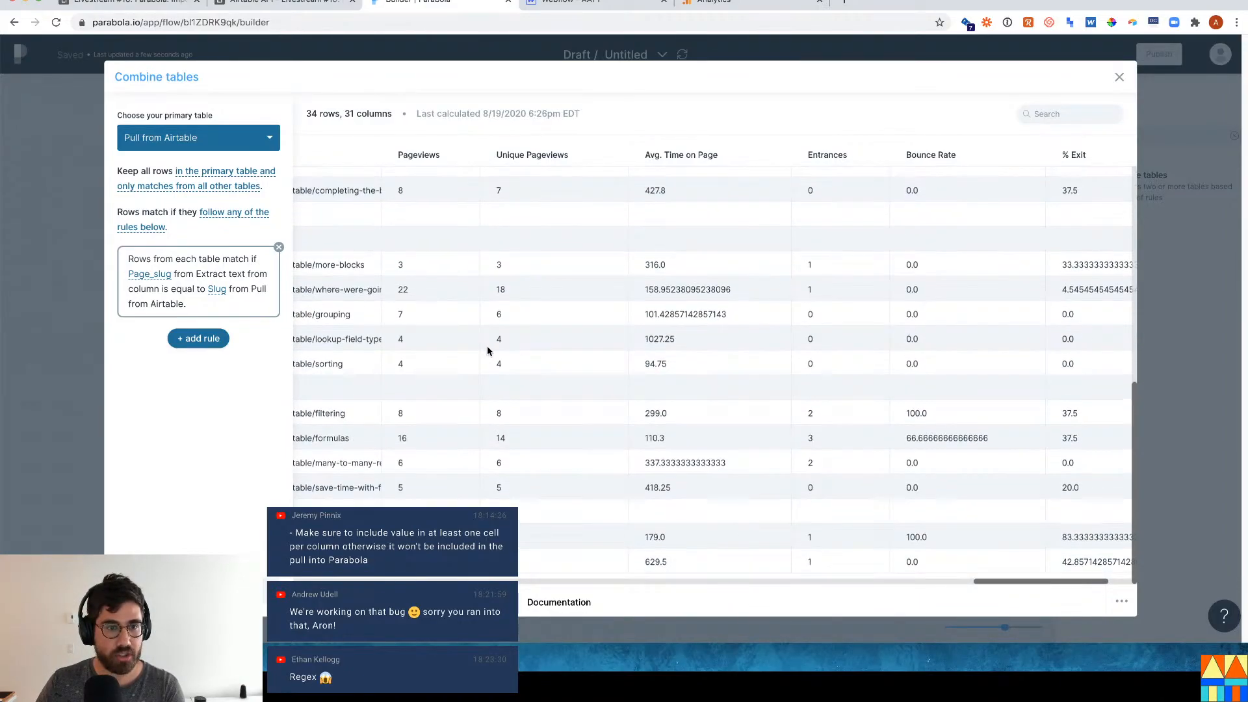
{"action": "scroll", "coordinate": [469, 284], "scroll_direction": "up", "scroll_amount": 10}
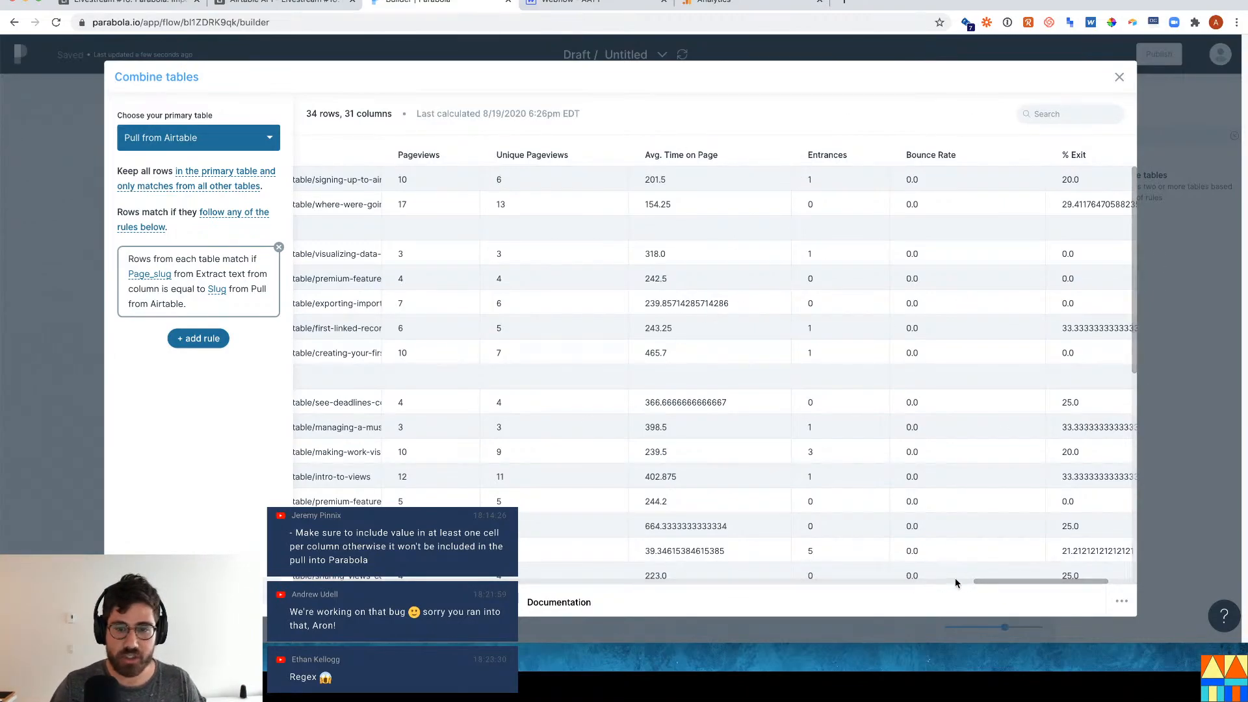
{"action": "left_click_drag", "start_coordinate": [1030, 580], "coordinate": [513, 583]}
{"action": "left_click_drag", "start_coordinate": [439, 579], "coordinate": [1025, 603]}
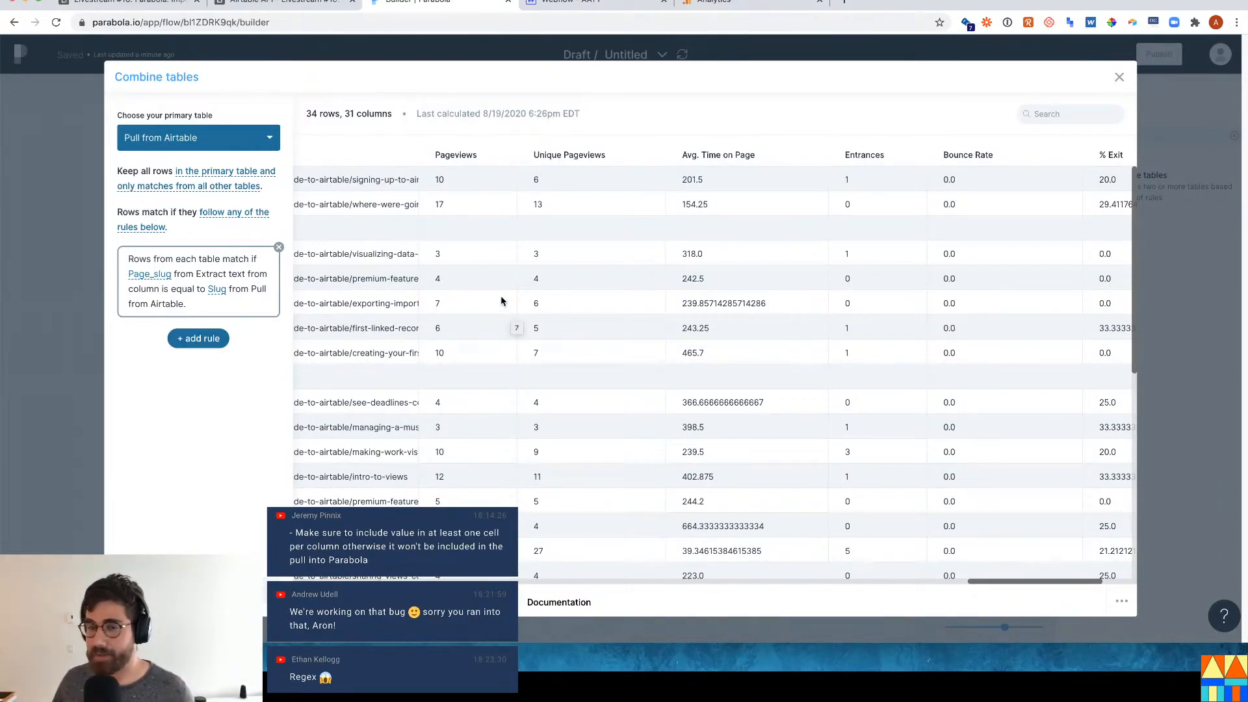
Close the join settings and reposition the Pull from Airtable and Extract text steps.
{"action": "key", "text": "Escape"}
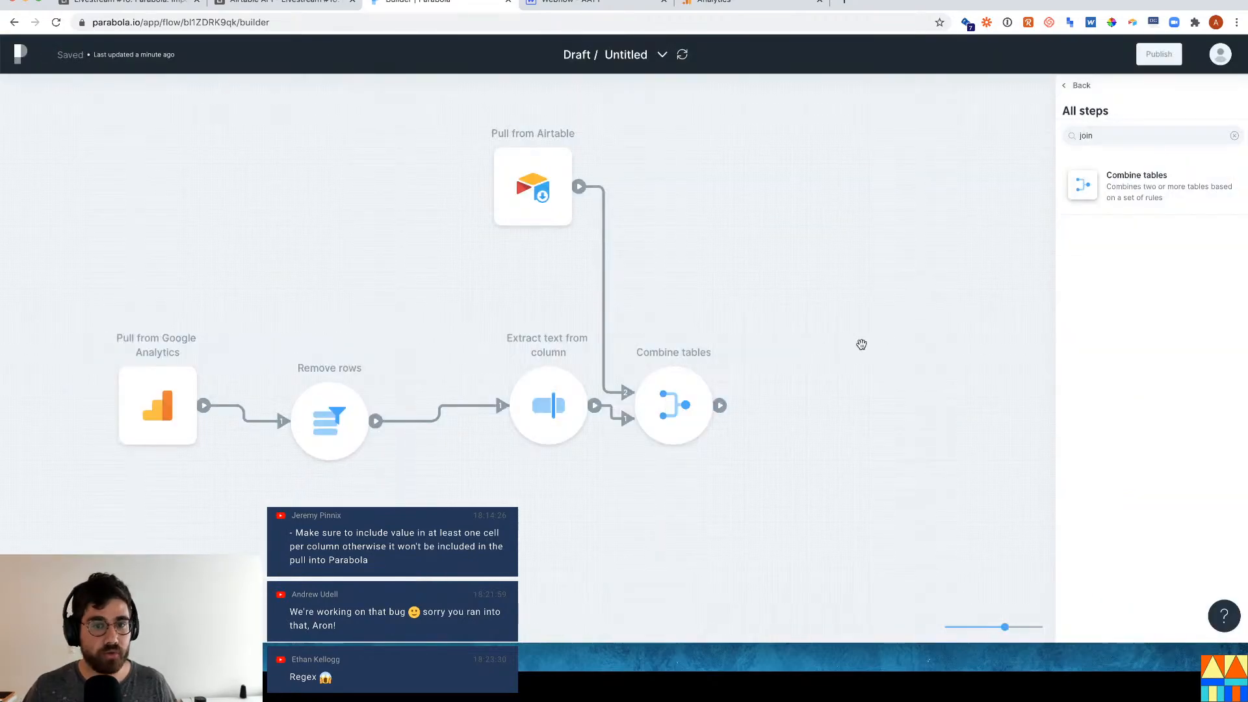
{"action": "left_click_drag", "start_coordinate": [513, 177], "coordinate": [418, 209]}
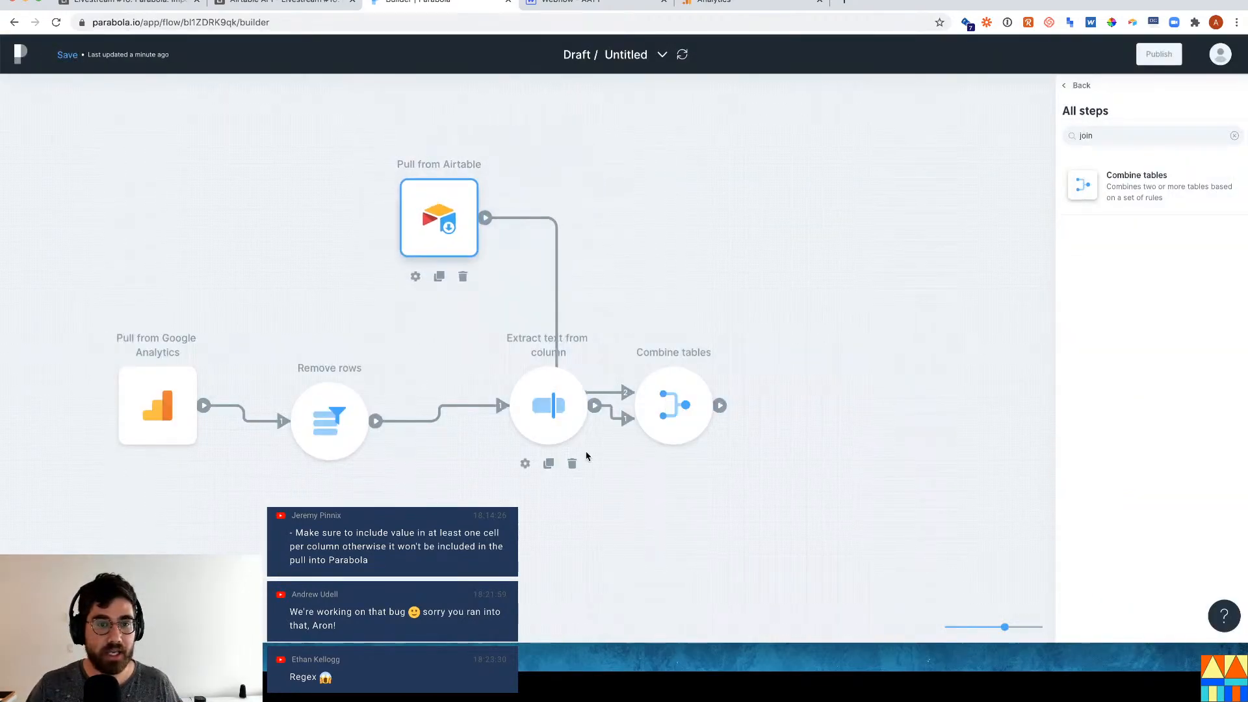
{"action": "left_click_drag", "start_coordinate": [542, 415], "coordinate": [542, 430]}
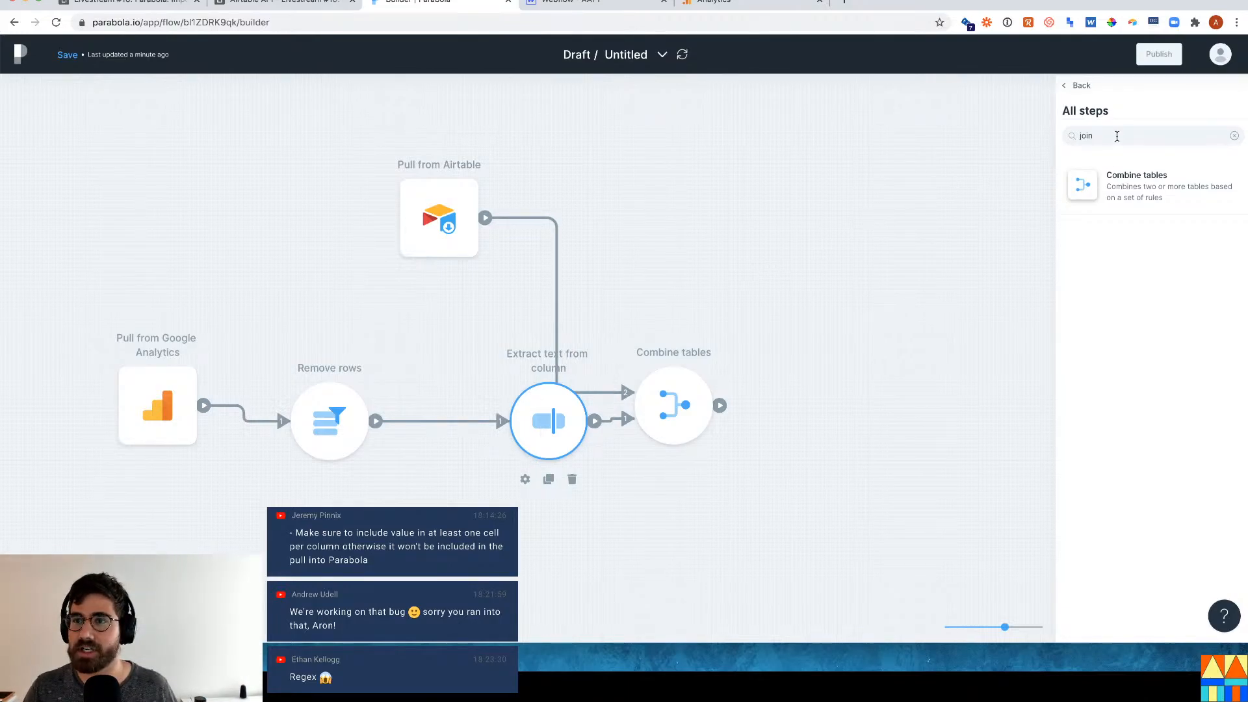
Add a Send to an API step after Combine tables and open its settings.
{"action": "left_click", "coordinate": [1117, 136]}
{"action": "key", "text": "BackSpace"}
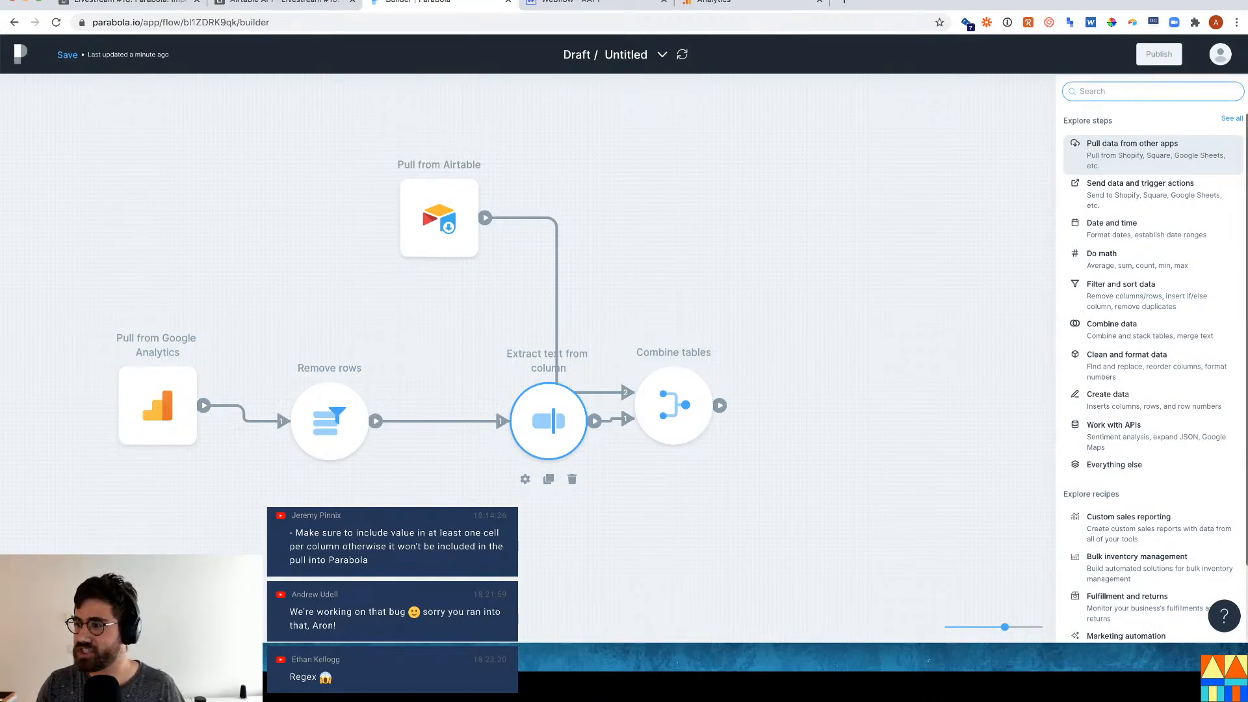
{"action": "type", "text": "api"}
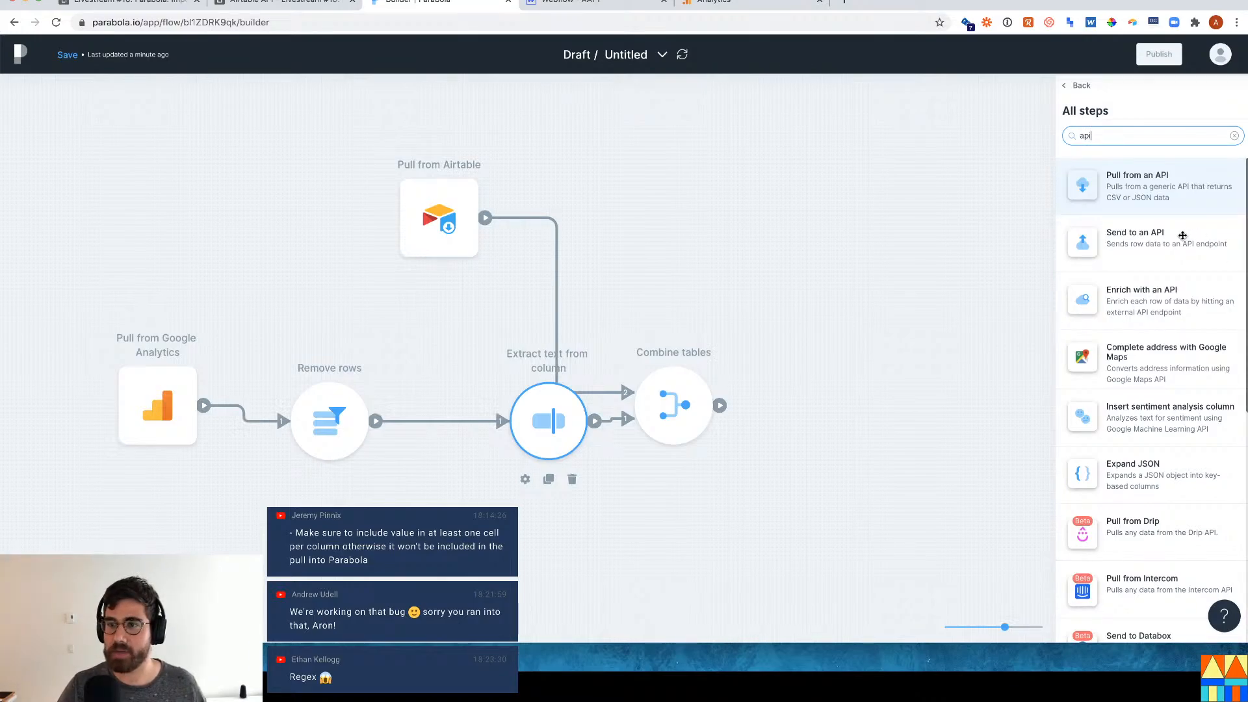
{"action": "left_click_drag", "start_coordinate": [1180, 239], "coordinate": [797, 412]}
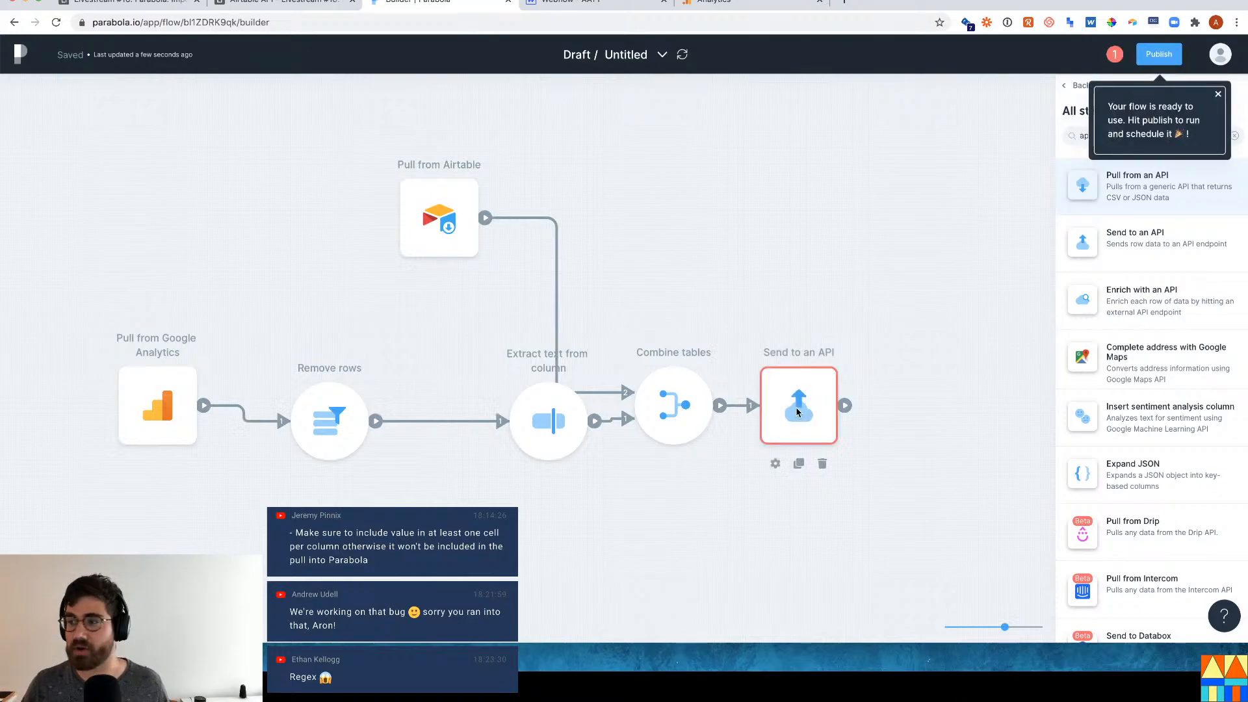
{"action": "double_click", "coordinate": [796, 411]}
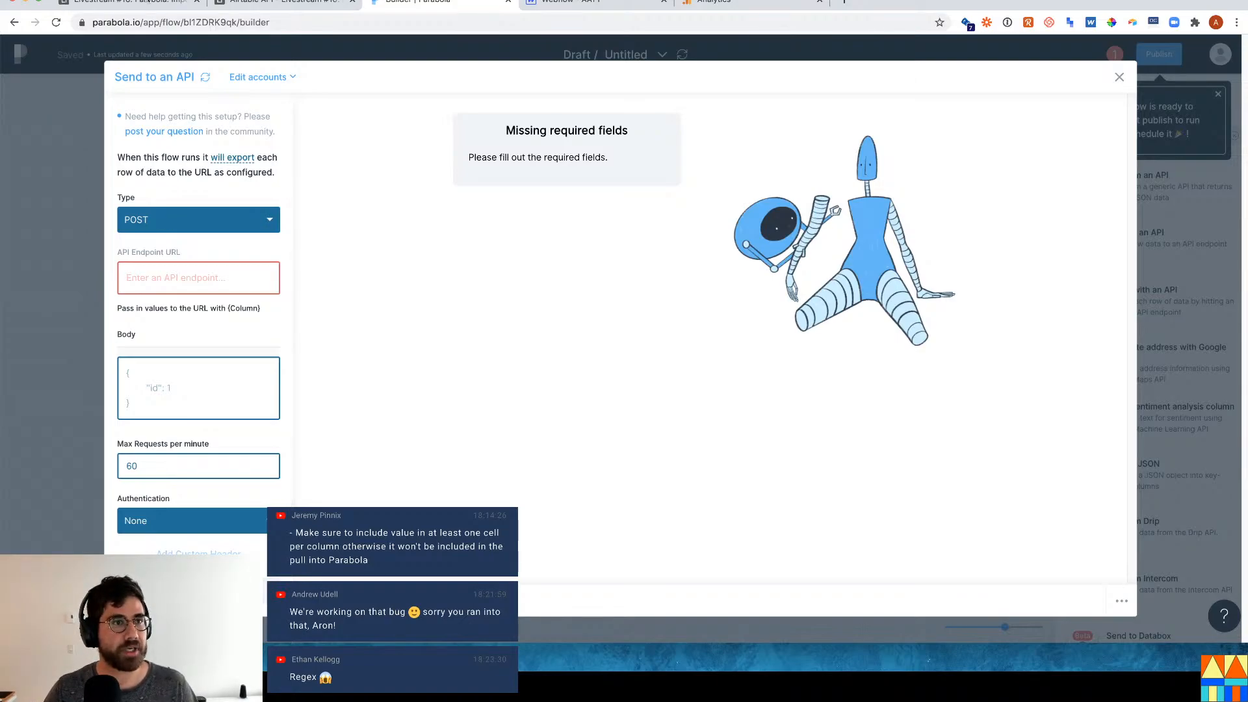
{"action": "left_click", "coordinate": [148, 3]}
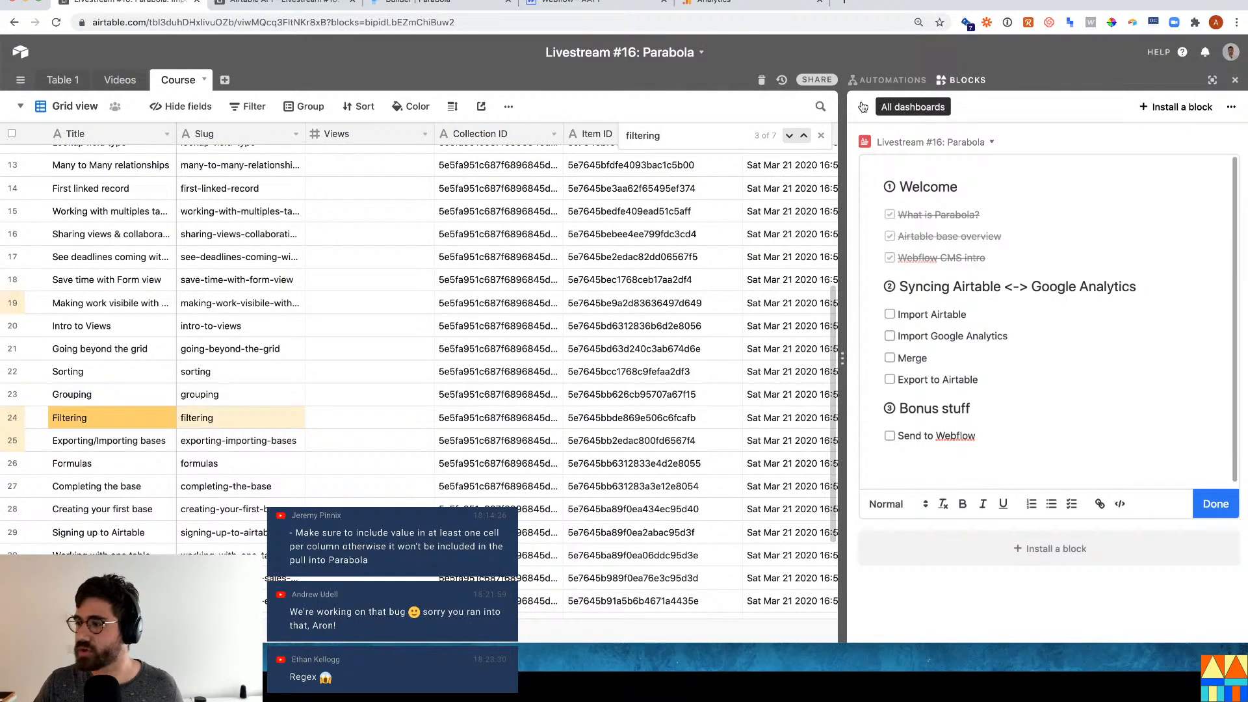
Open the base's Airtable API docs at the Update Videos records section.
{"action": "left_click", "coordinate": [1161, 53]}
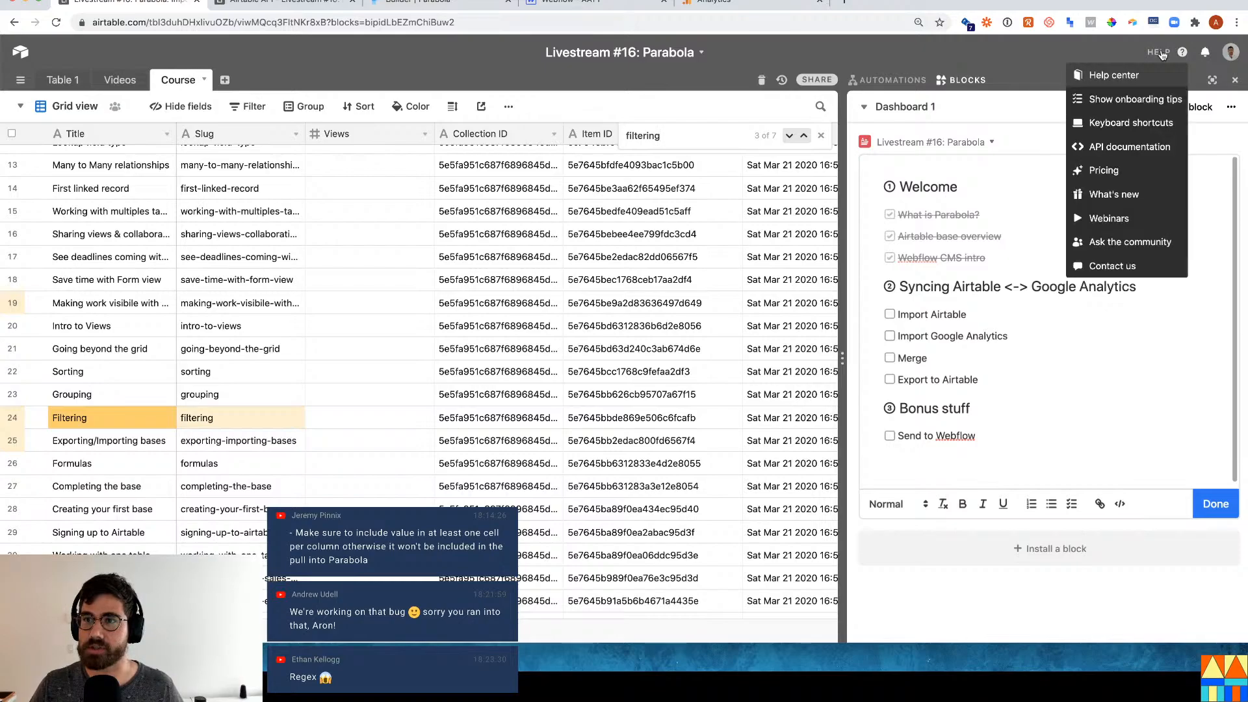
{"action": "left_click", "coordinate": [1130, 147]}
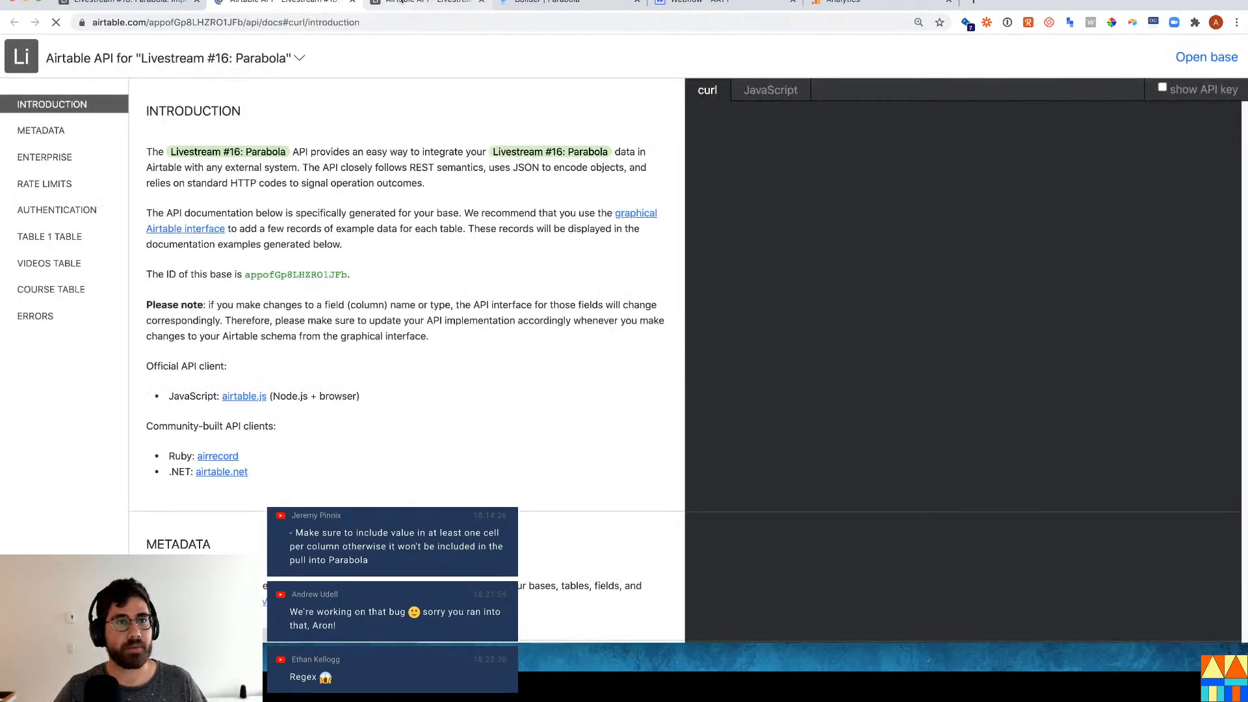
{"action": "left_click", "coordinate": [507, 2]}
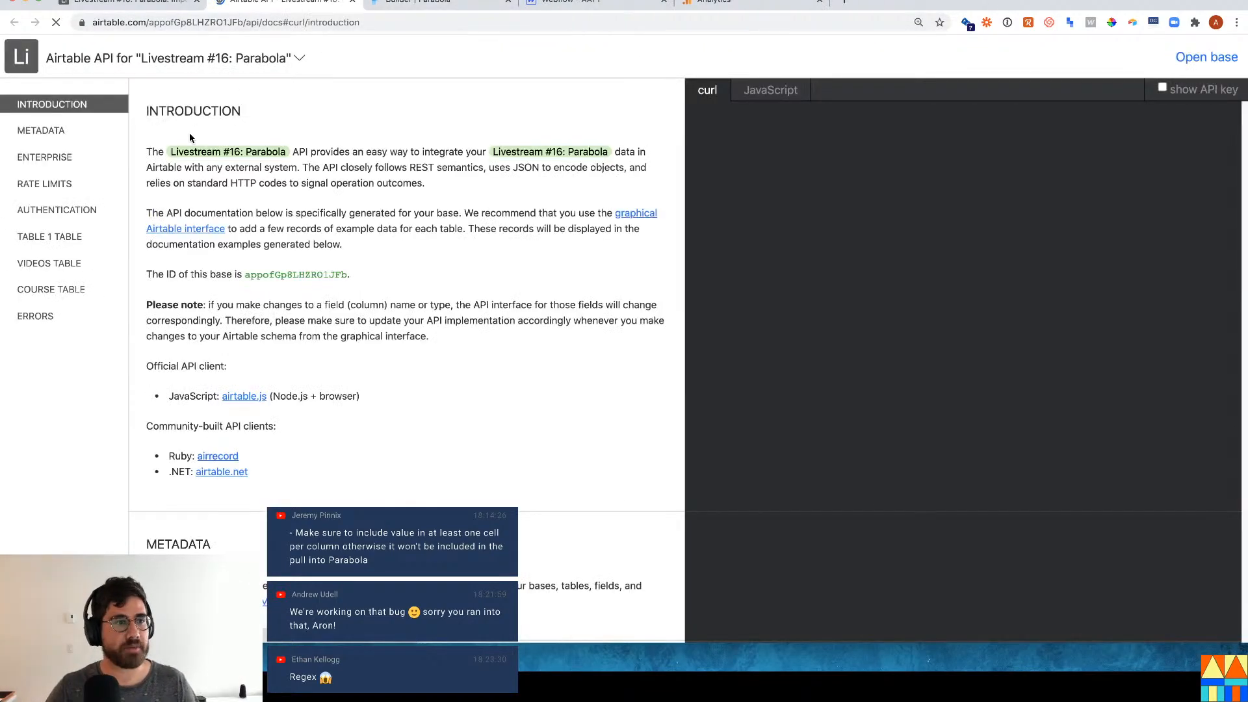
{"action": "left_click", "coordinate": [72, 272]}
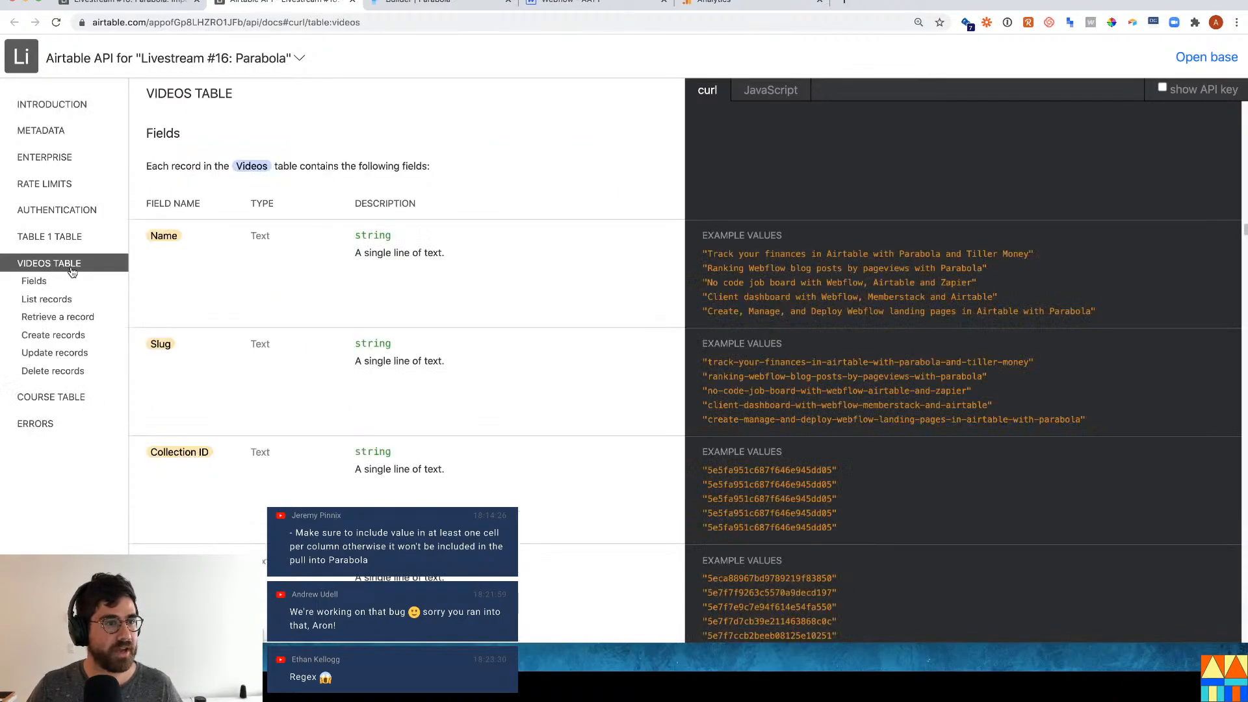
{"action": "left_click", "coordinate": [70, 353]}
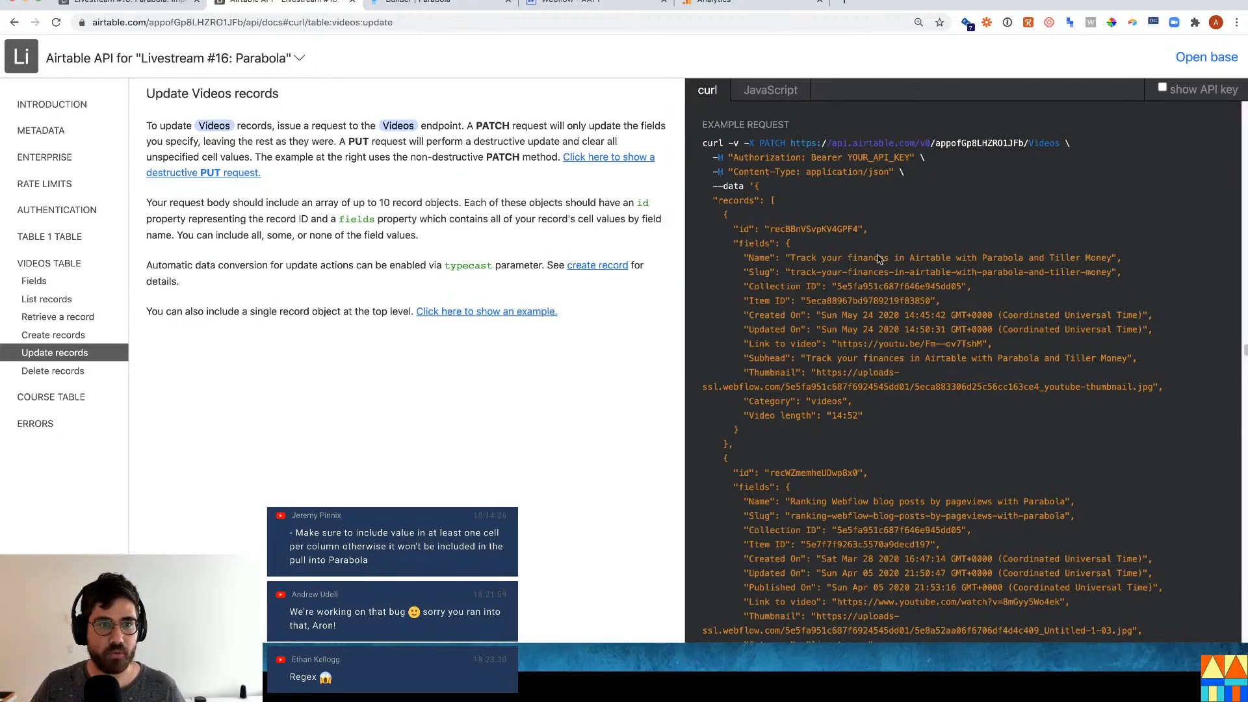
Examine the curl example's PATCH method, Videos endpoint URL and fields body.
{"action": "left_click_drag", "start_coordinate": [758, 144], "coordinate": [787, 144]}
{"action": "left_click", "coordinate": [499, 314]}
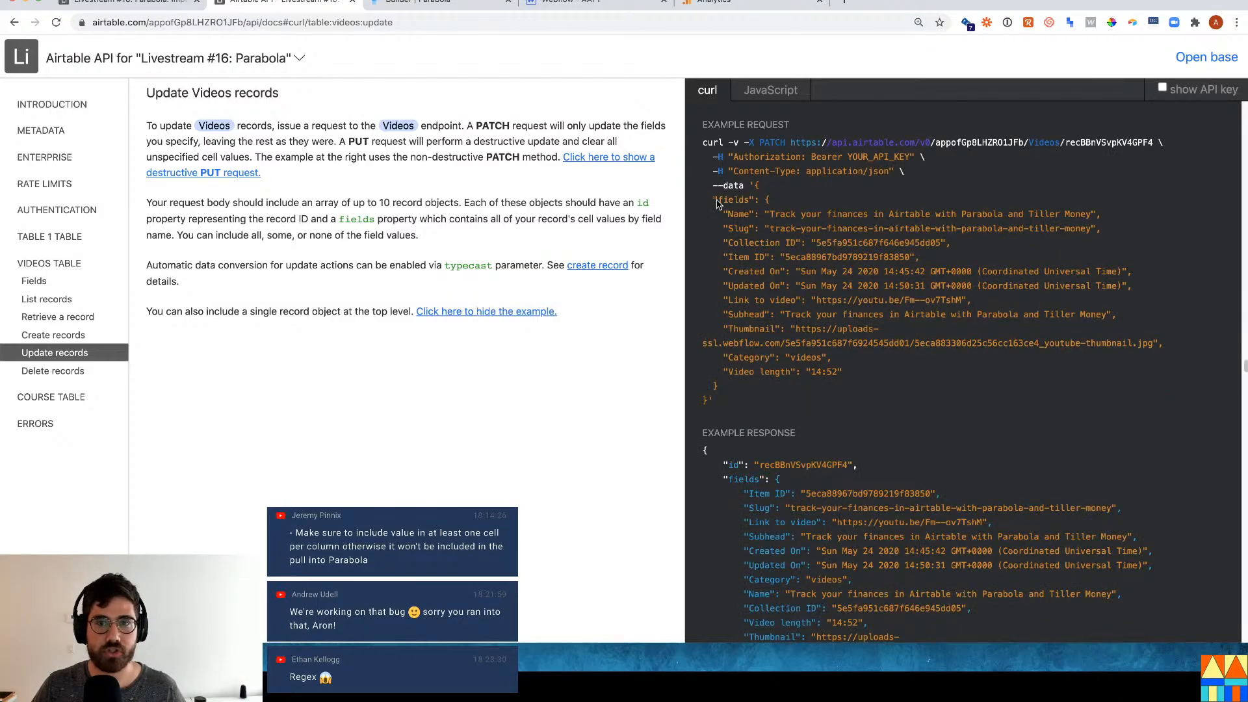
{"action": "left_click_drag", "start_coordinate": [786, 144], "coordinate": [760, 143]}
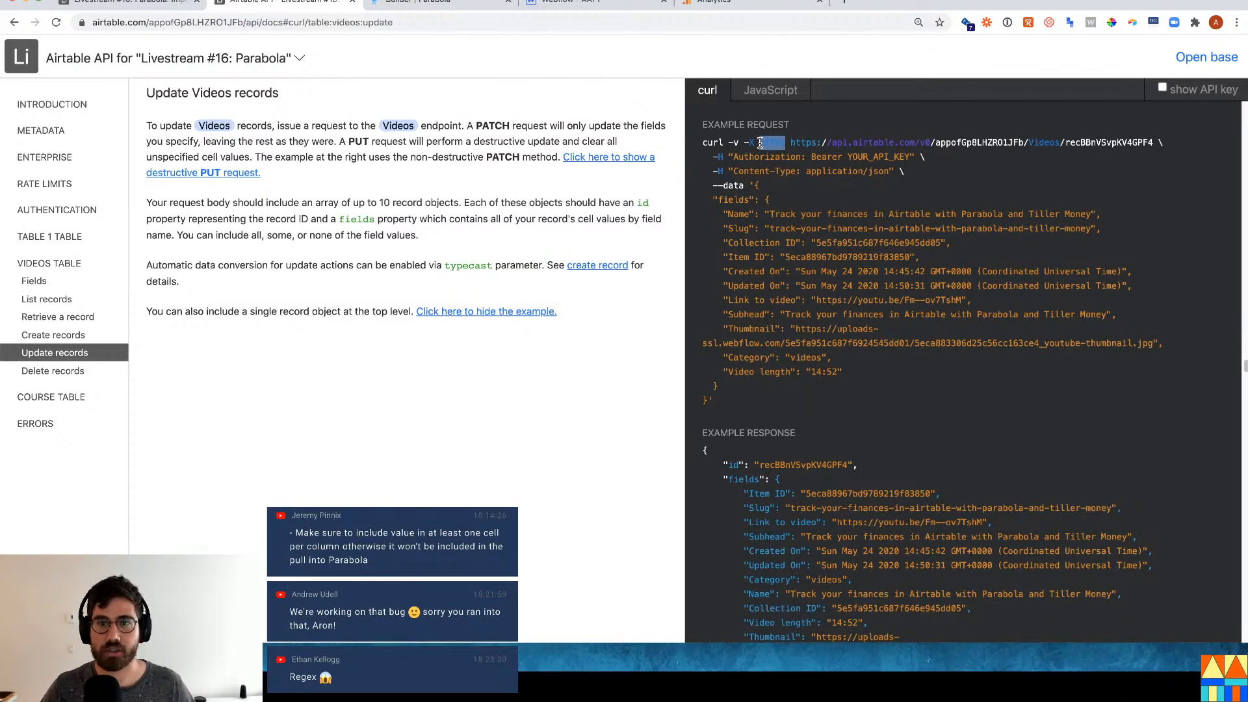
{"action": "left_click", "coordinate": [794, 142]}
{"action": "left_click_drag", "start_coordinate": [880, 137], "coordinate": [1154, 143]}
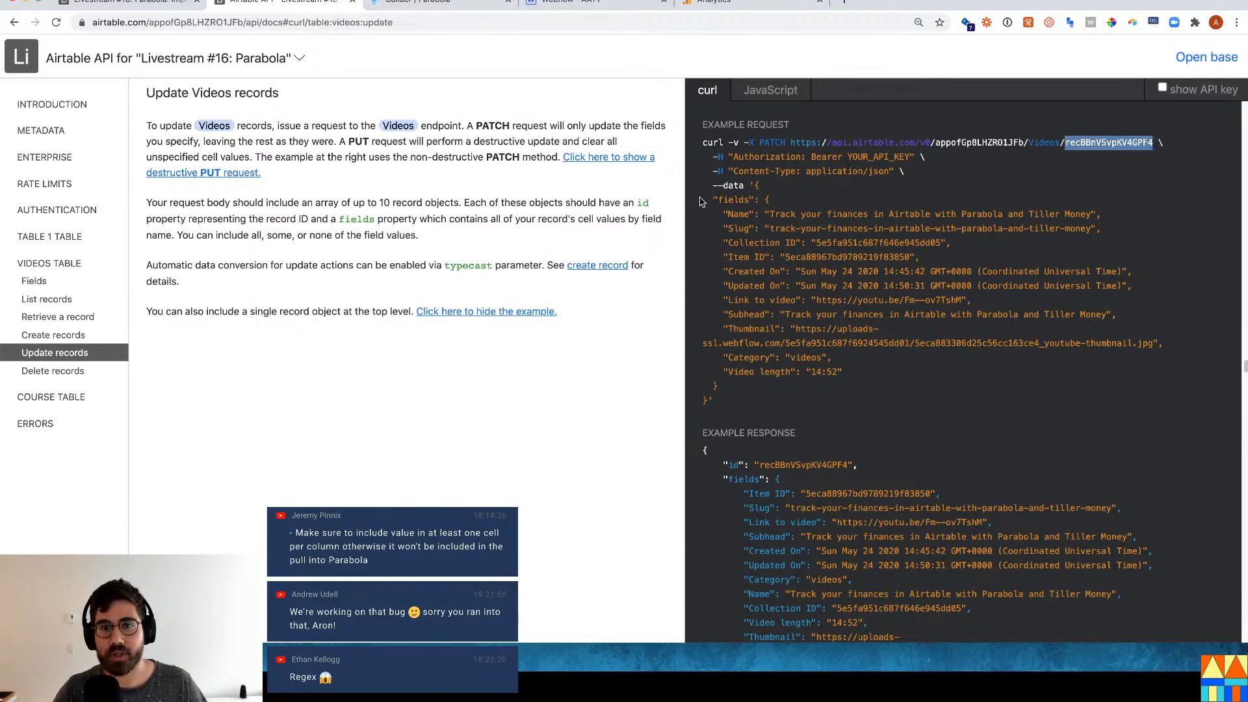
{"action": "left_click_drag", "start_coordinate": [713, 198], "coordinate": [868, 398]}
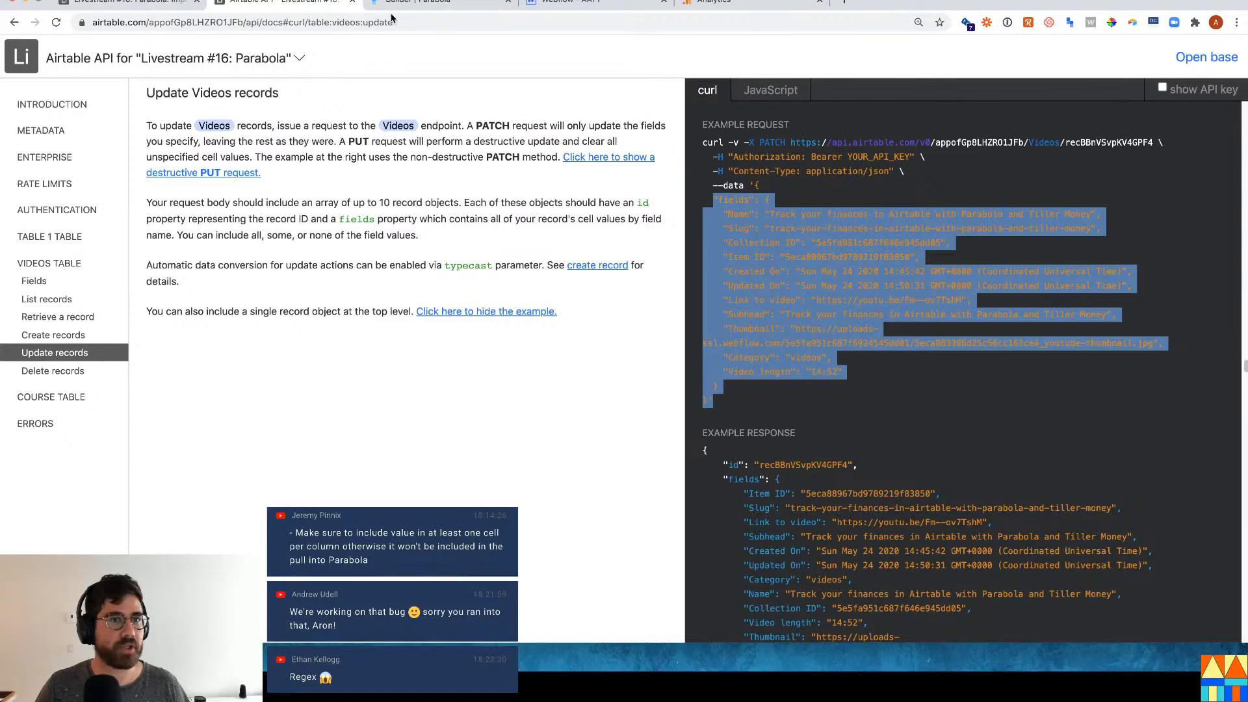
{"action": "double_click", "coordinate": [780, 143]}
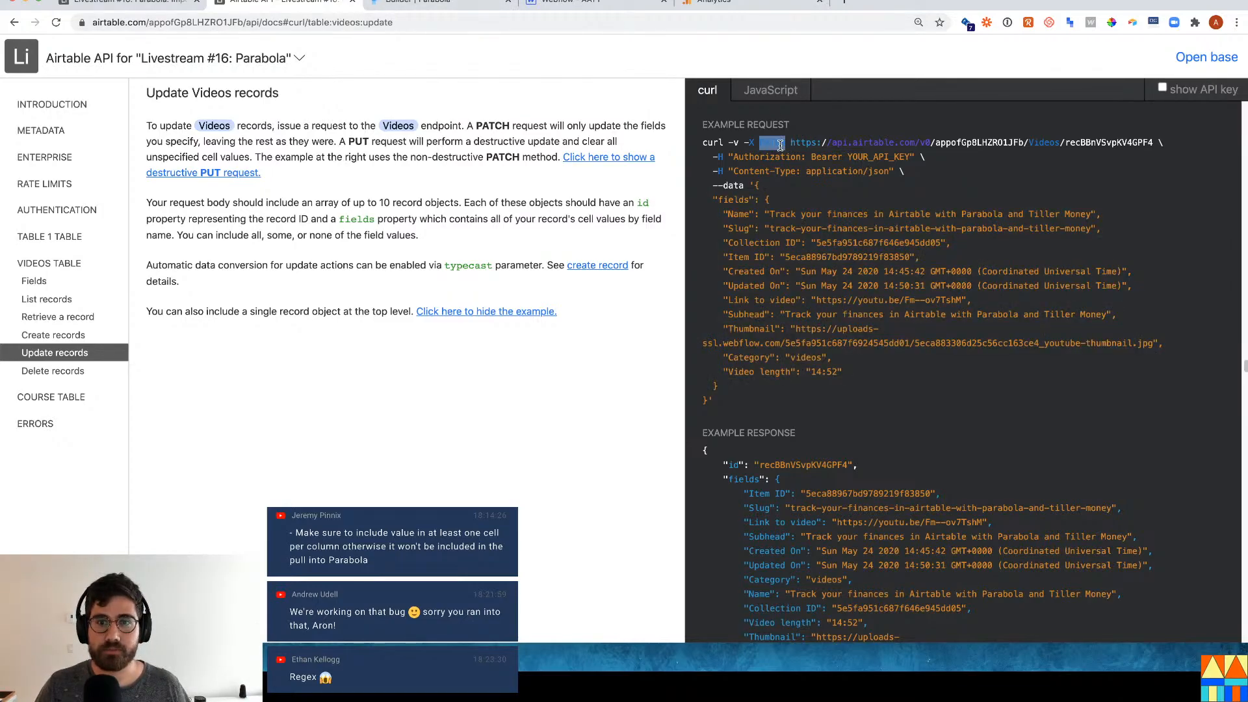
{"action": "left_click", "coordinate": [396, 8]}
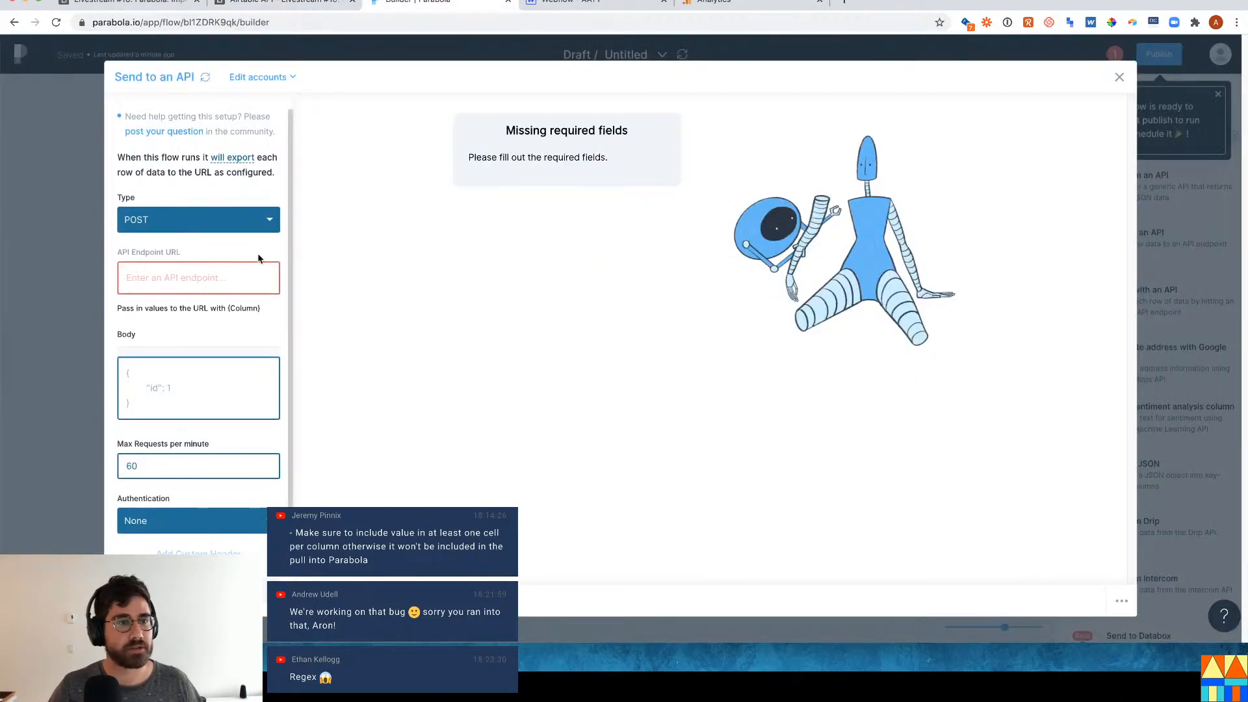
Set the request method to PATCH and paste the Course table endpoint URL.
{"action": "left_click", "coordinate": [194, 221]}
{"action": "left_click", "coordinate": [179, 282]}
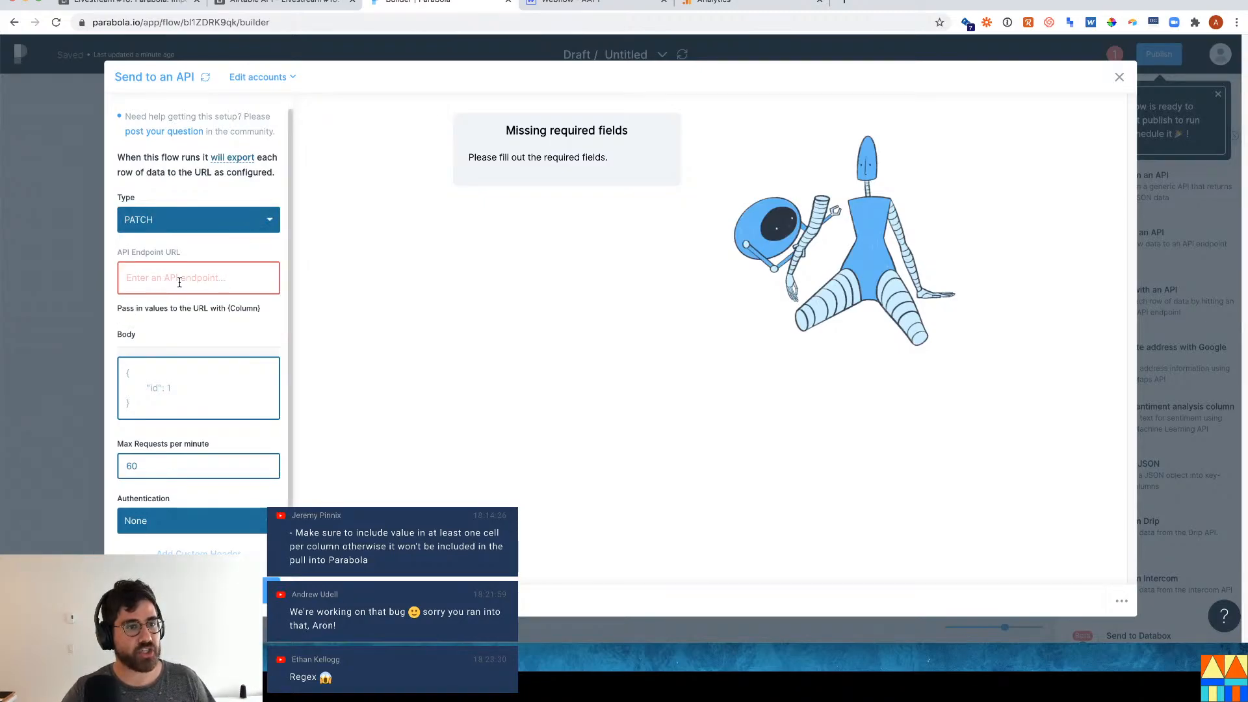
{"action": "left_click", "coordinate": [291, 8]}
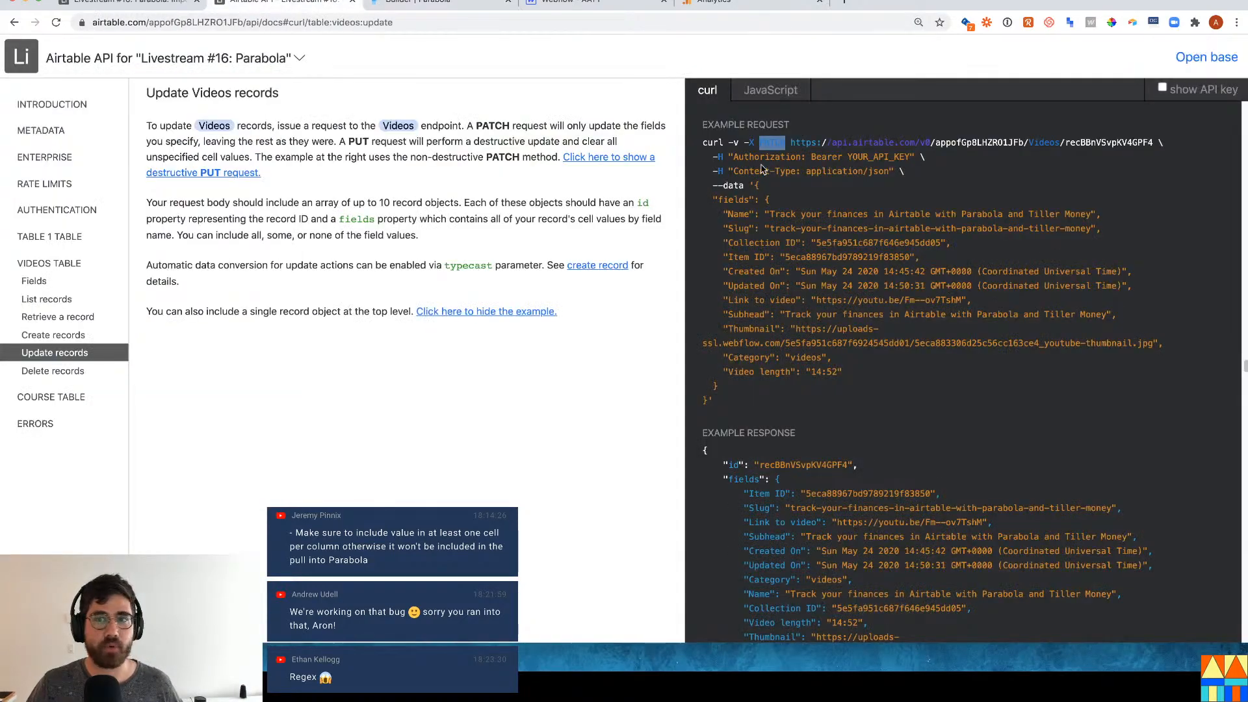
{"action": "left_click_drag", "start_coordinate": [789, 142], "coordinate": [1066, 138]}
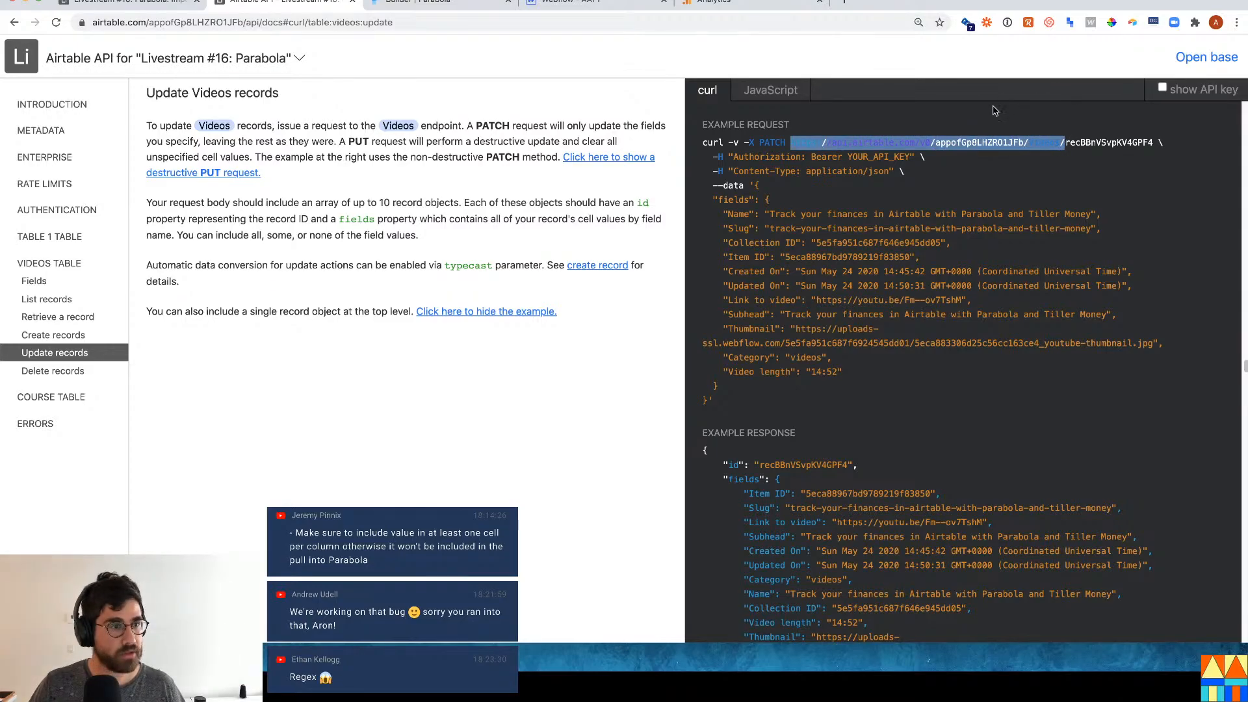
{"action": "left_click", "coordinate": [71, 397]}
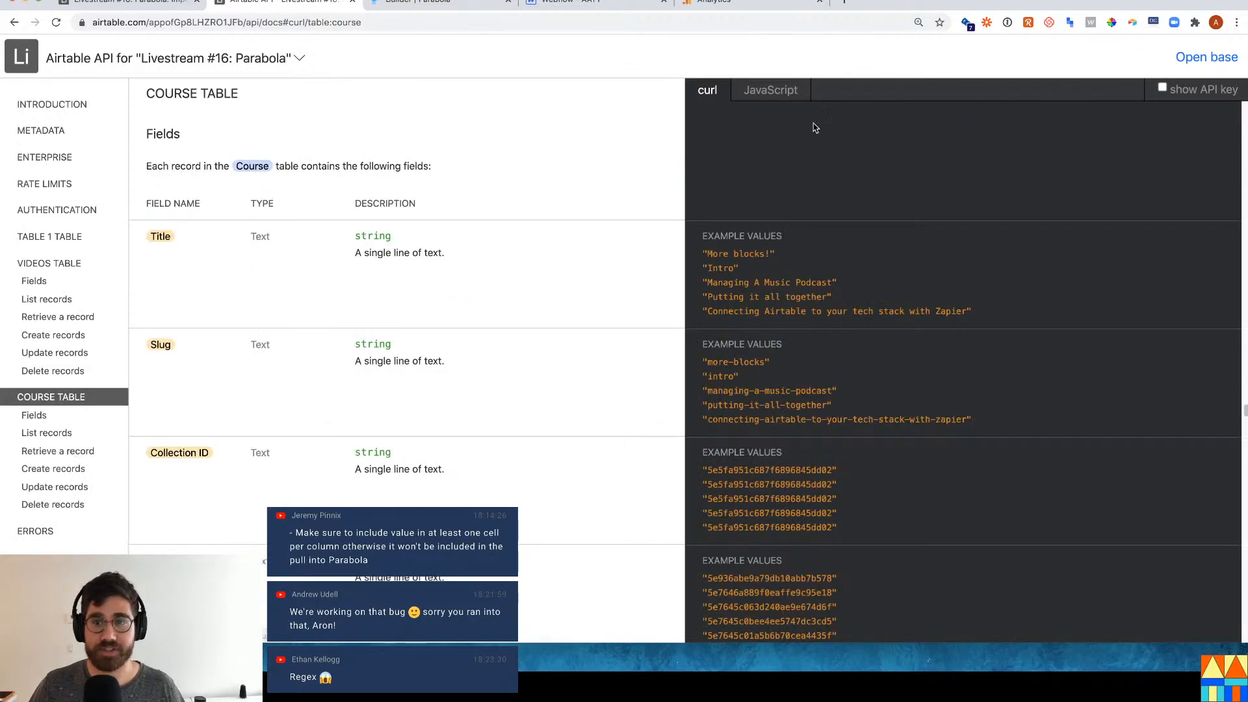
{"action": "left_click", "coordinate": [57, 487]}
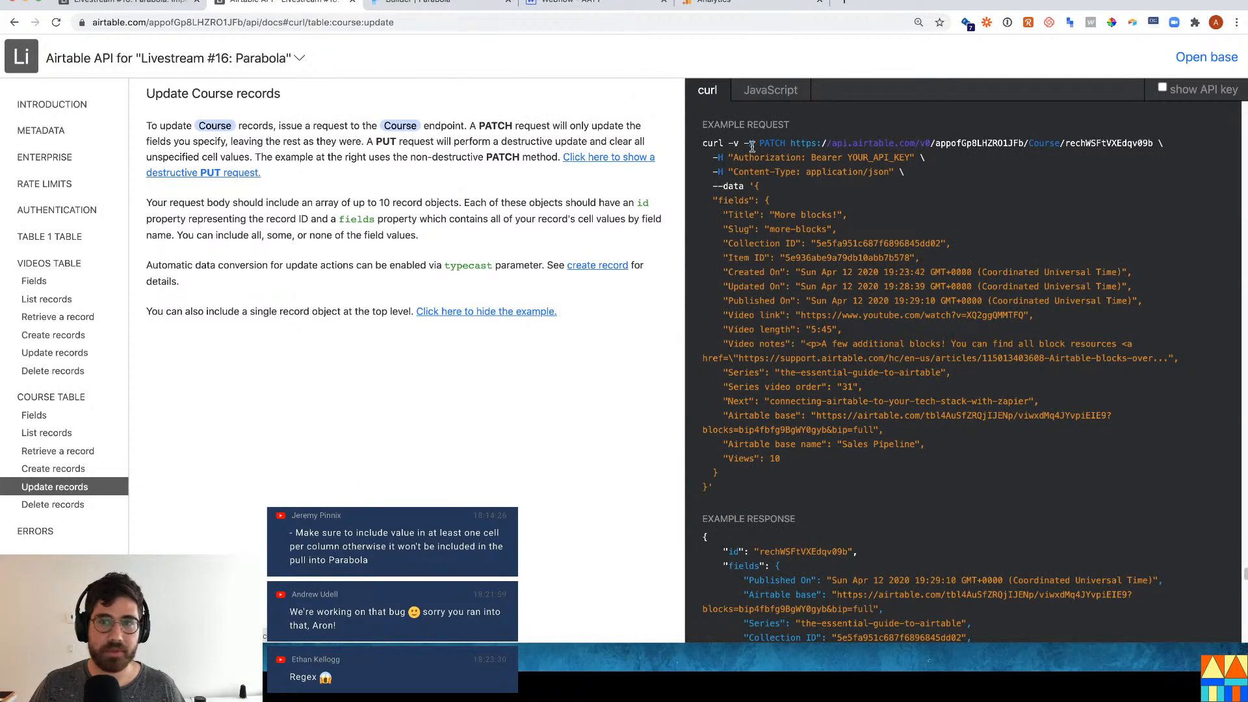
{"action": "left_click_drag", "start_coordinate": [790, 144], "coordinate": [1053, 140]}
{"action": "key", "text": "ctrl+c"}
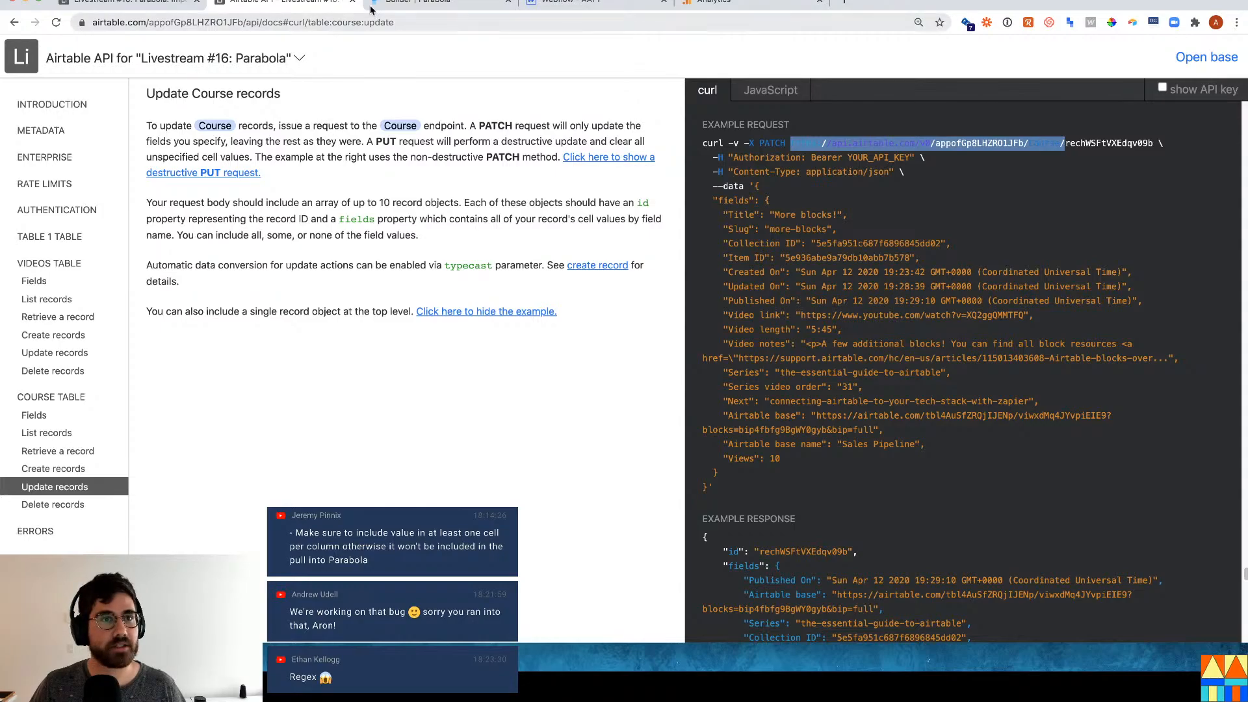
{"action": "left_click", "coordinate": [390, 7]}
{"action": "left_click", "coordinate": [179, 277]}
{"action": "key", "text": "ctrl+v"}
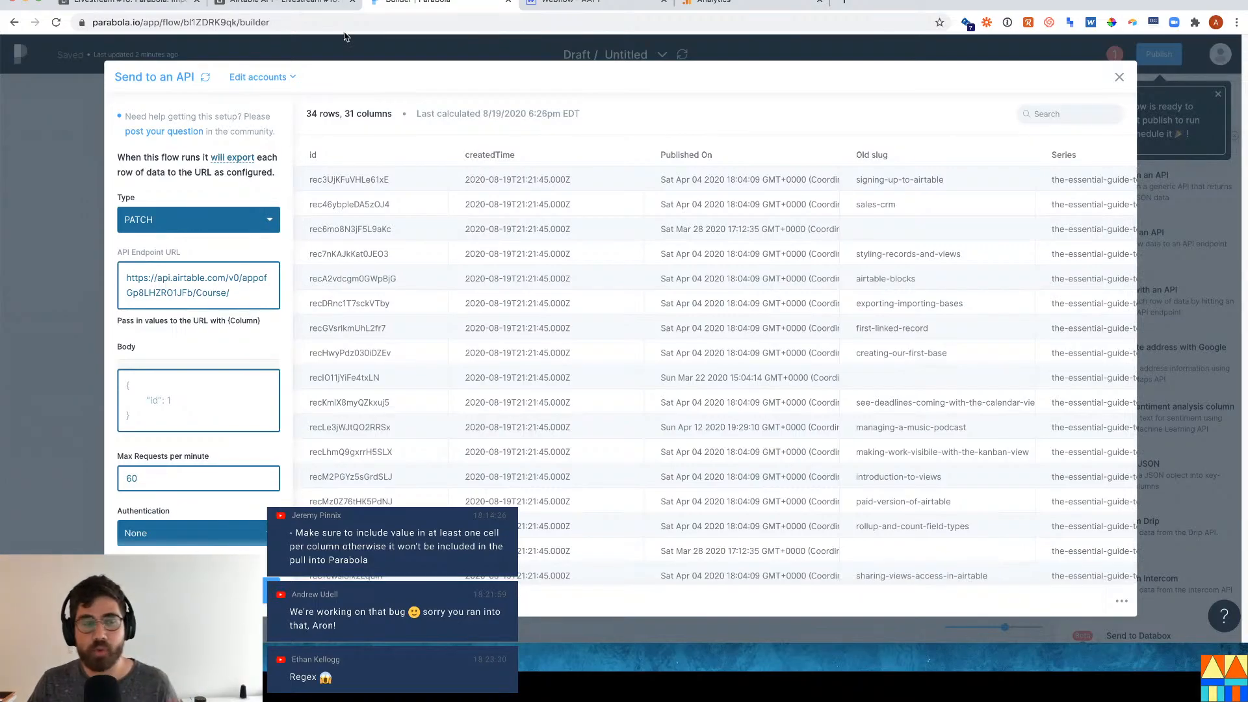
Append {id} to the endpoint URL so it targets /Course/{id}.
{"action": "double_click", "coordinate": [379, 178]}
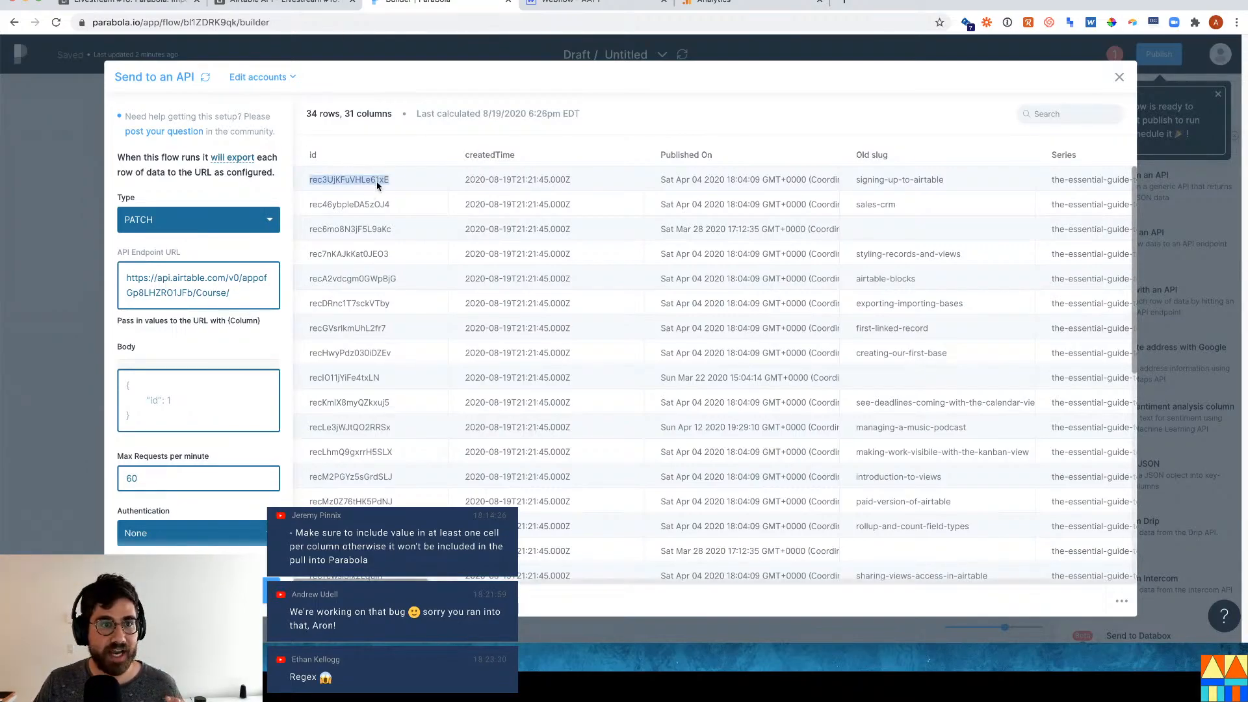
{"action": "left_click", "coordinate": [294, 3]}
{"action": "left_click", "coordinate": [1068, 141]}
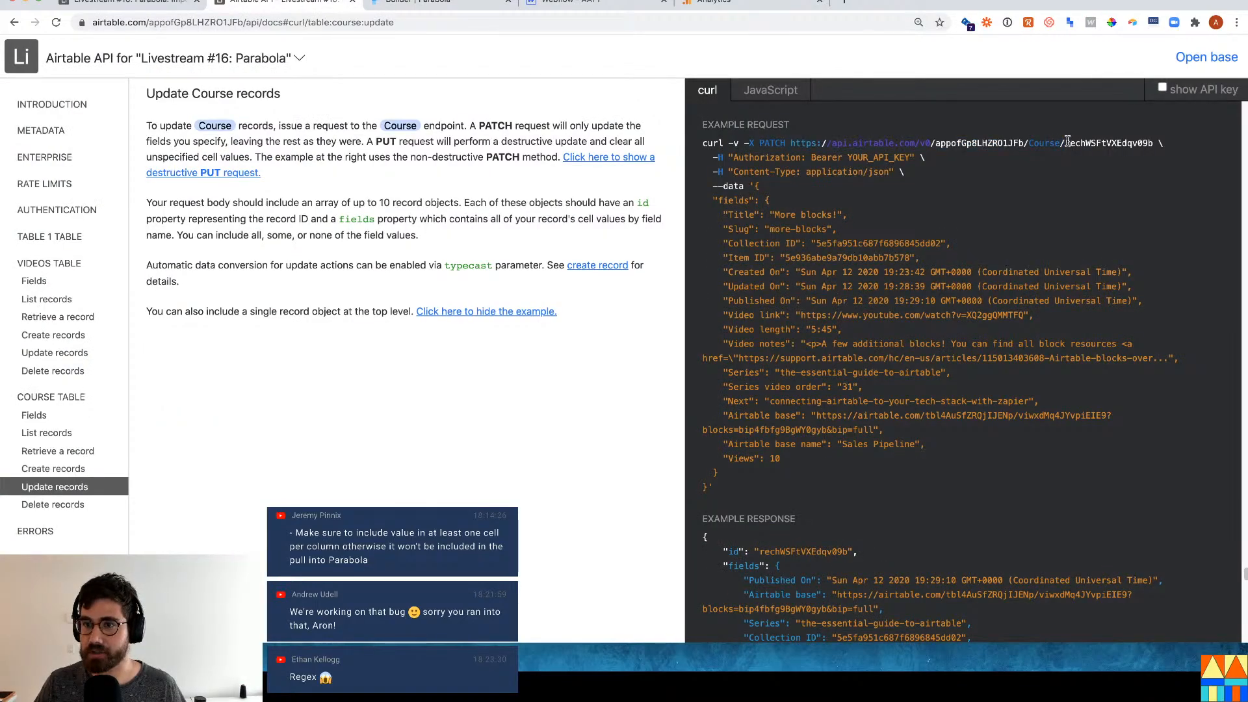
{"action": "left_click_drag", "start_coordinate": [1068, 141], "coordinate": [1149, 143]}
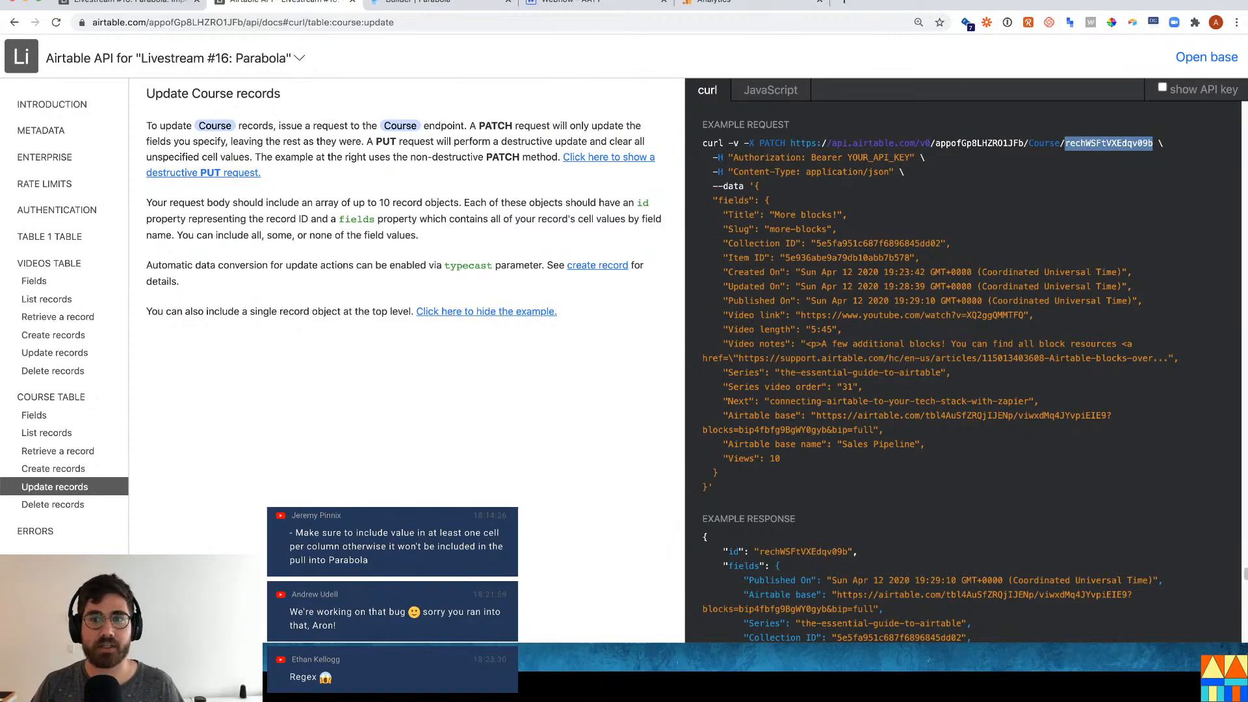
{"action": "left_click", "coordinate": [422, 3]}
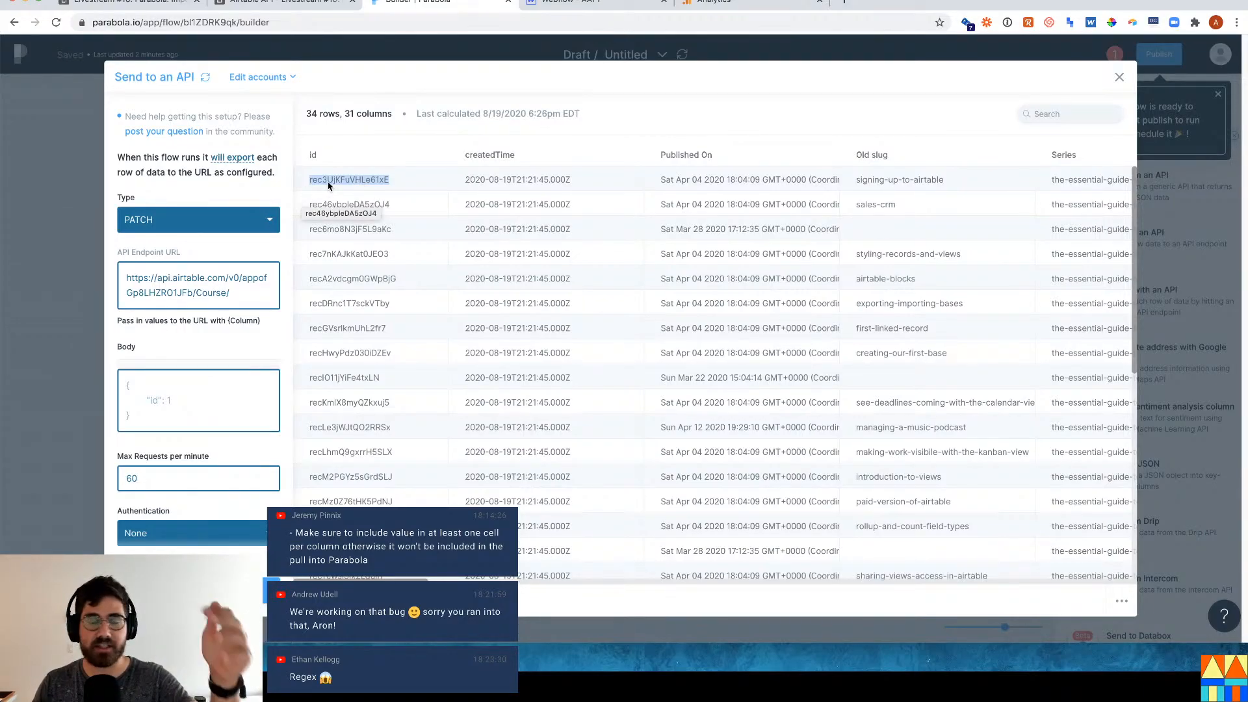
{"action": "left_click", "coordinate": [236, 305]}
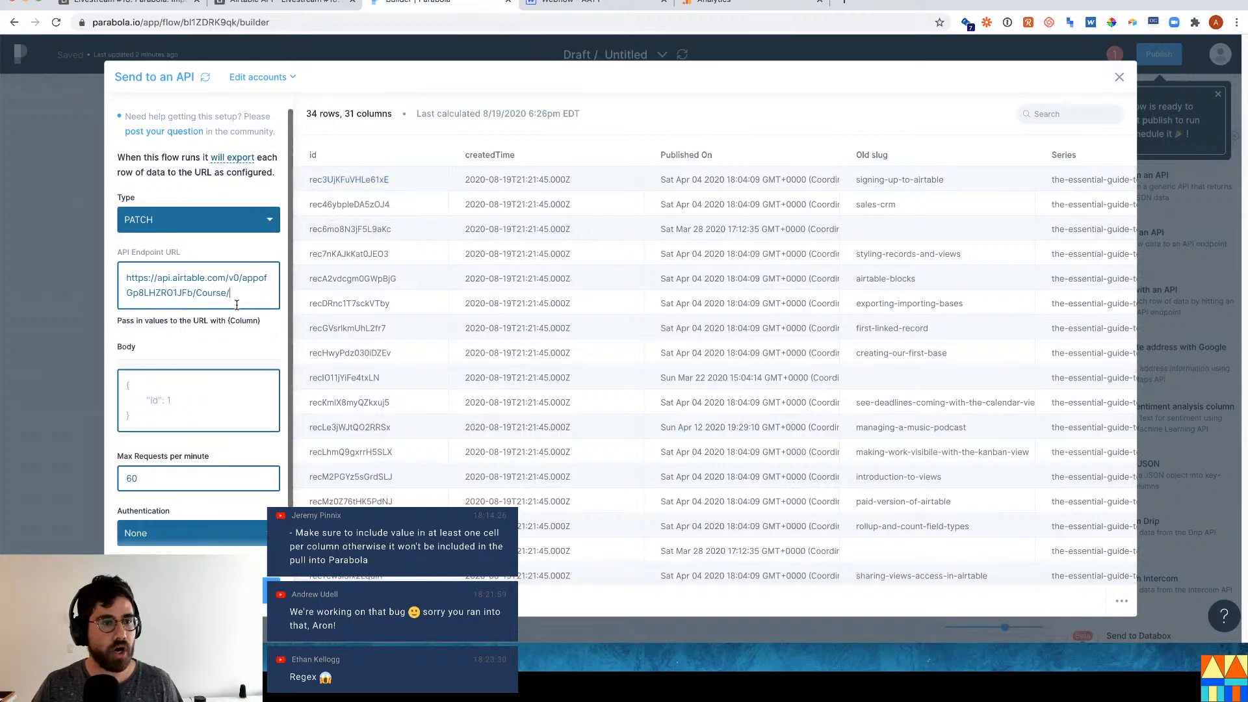
{"action": "type", "text": "{"}
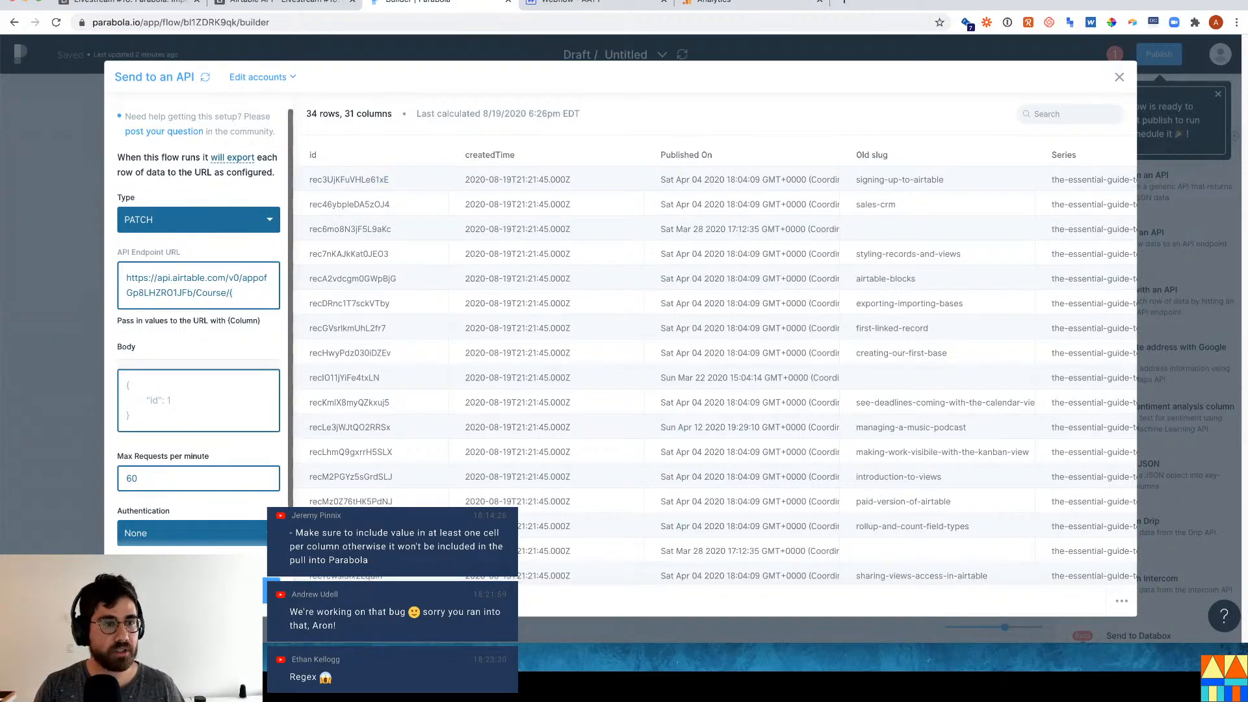
{"action": "type", "text": "id}"}
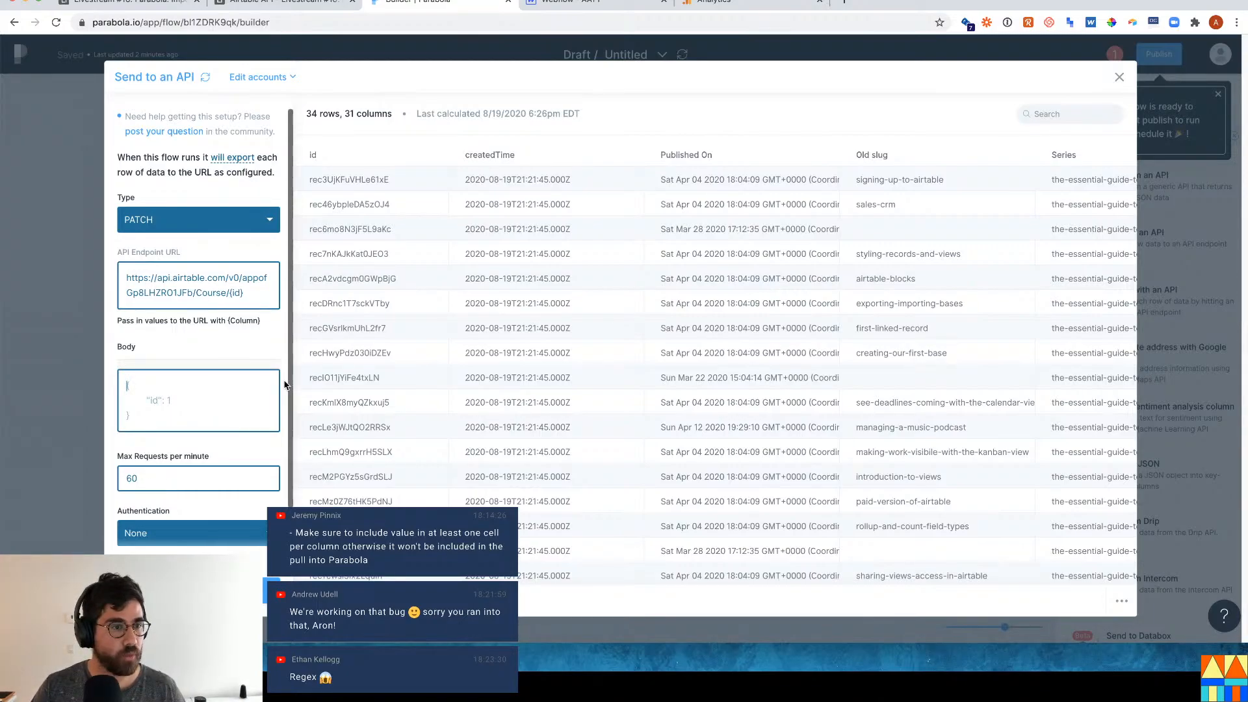
Paste the { "fields": { opening into Body and close the braces with blank lines.
{"action": "left_click", "coordinate": [285, 5]}
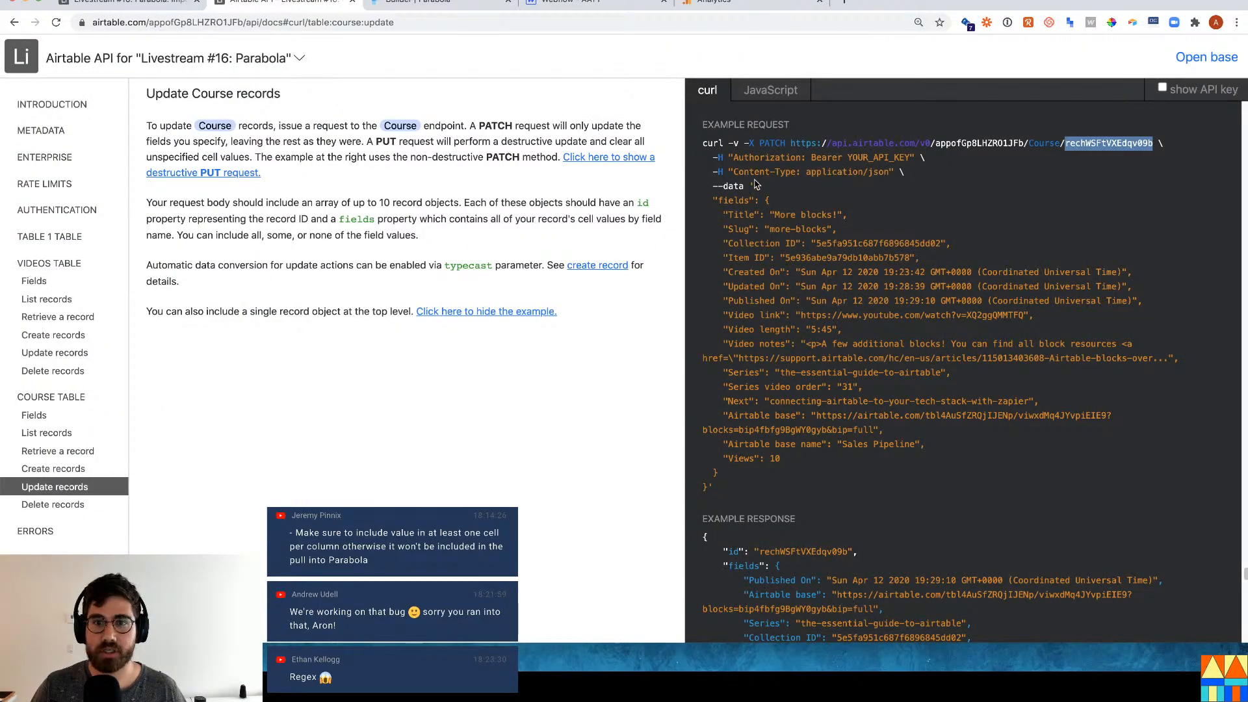
{"action": "left_click_drag", "start_coordinate": [753, 187], "coordinate": [772, 205]}
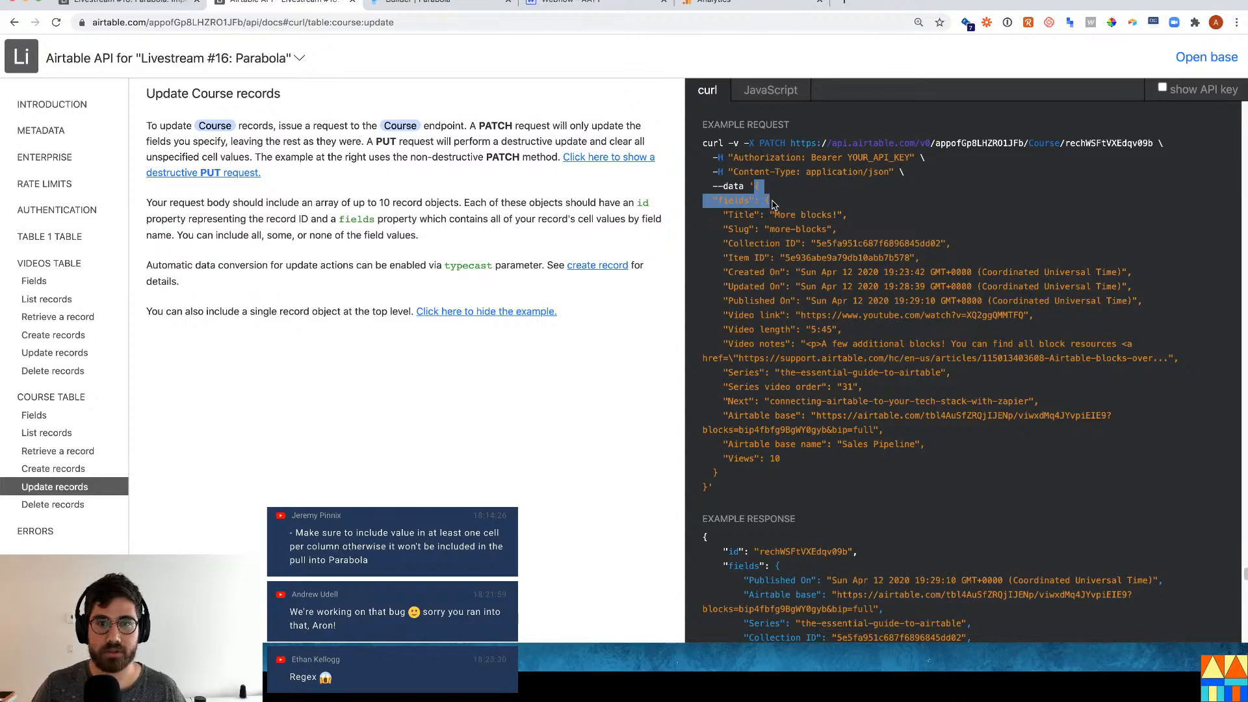
{"action": "left_click", "coordinate": [745, 195]}
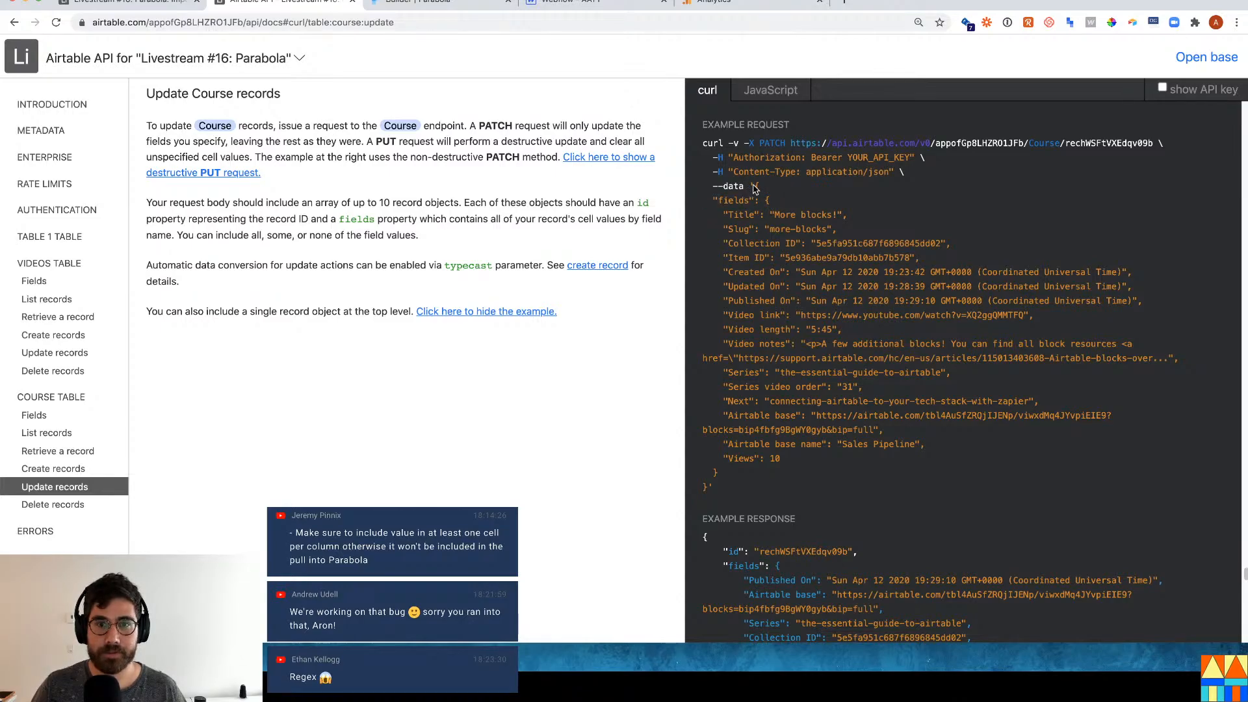
{"action": "left_click_drag", "start_coordinate": [754, 187], "coordinate": [775, 205]}
{"action": "key", "text": "super+c"}
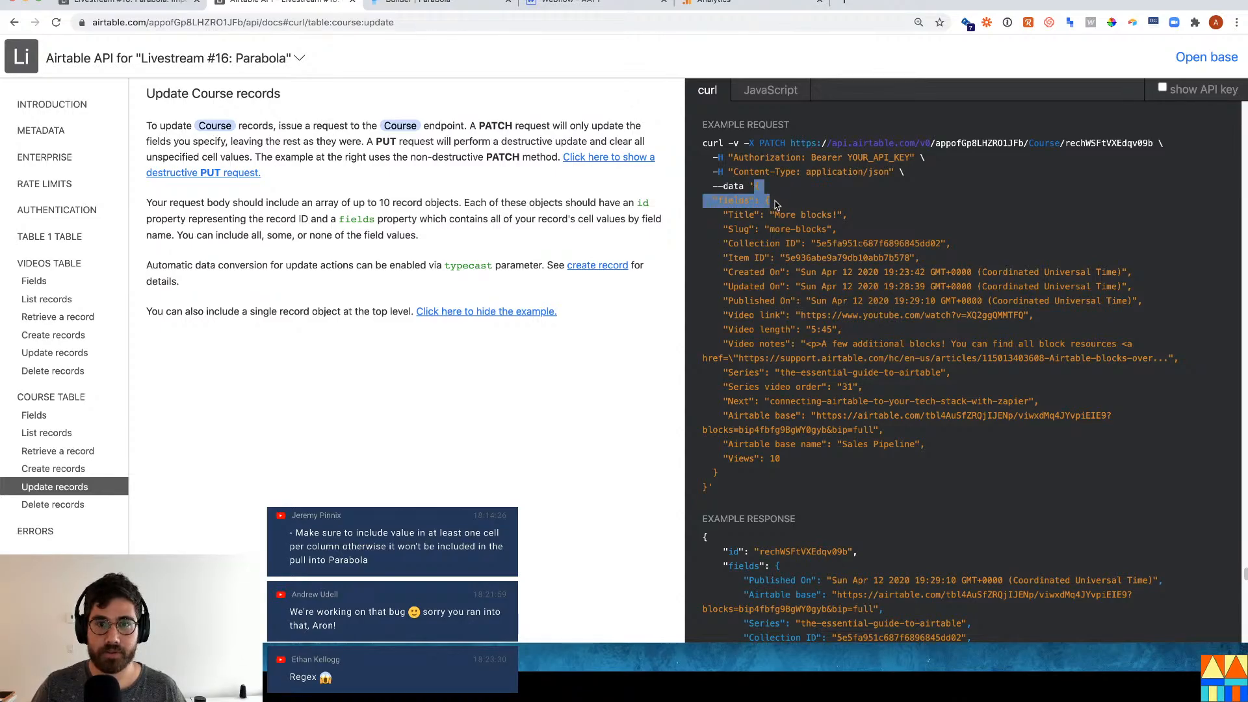
{"action": "left_click", "coordinate": [422, 4]}
{"action": "key", "text": "super+v"}
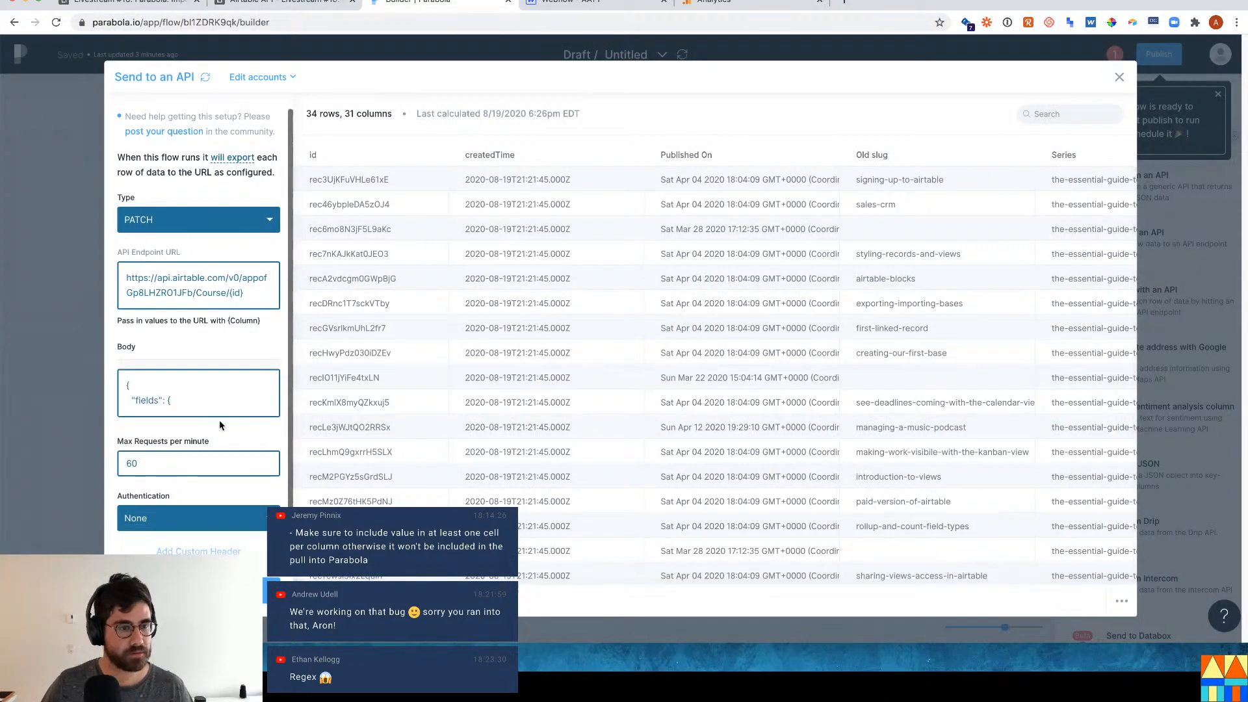
{"action": "type", "text": "}"}
{"action": "key", "text": "Return"}
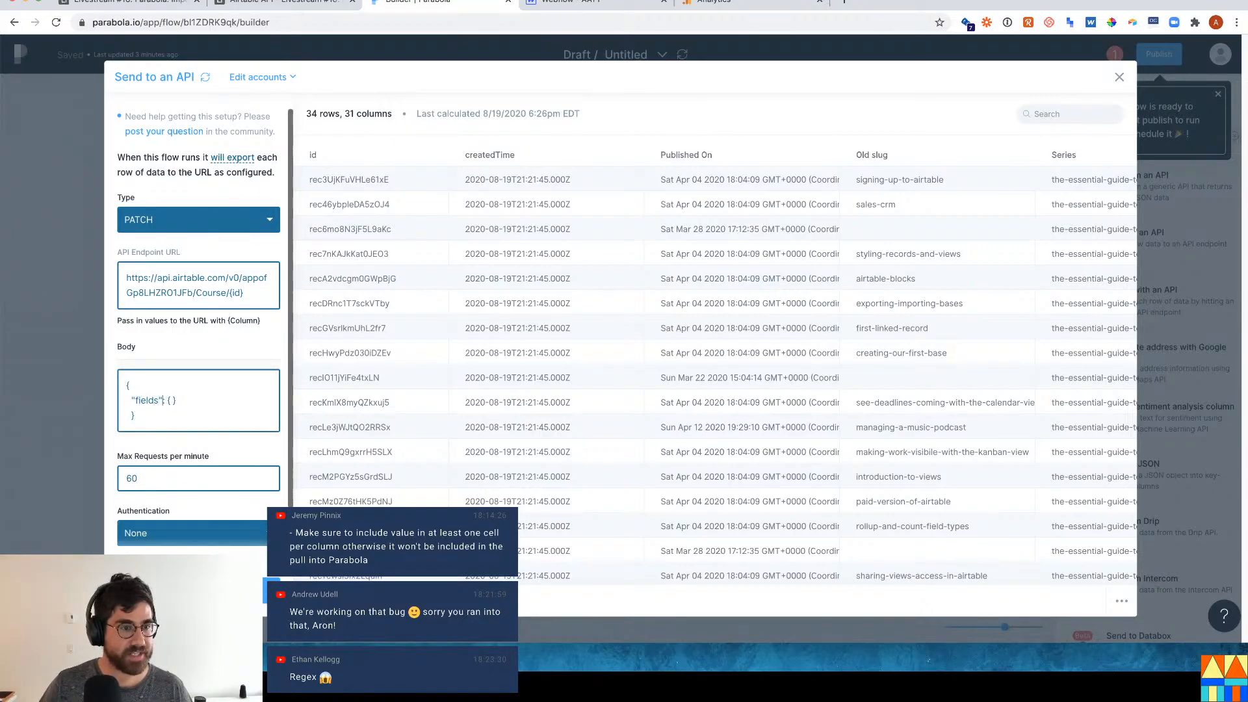
{"action": "key", "text": "Return"}
{"action": "key", "text": "Return"}
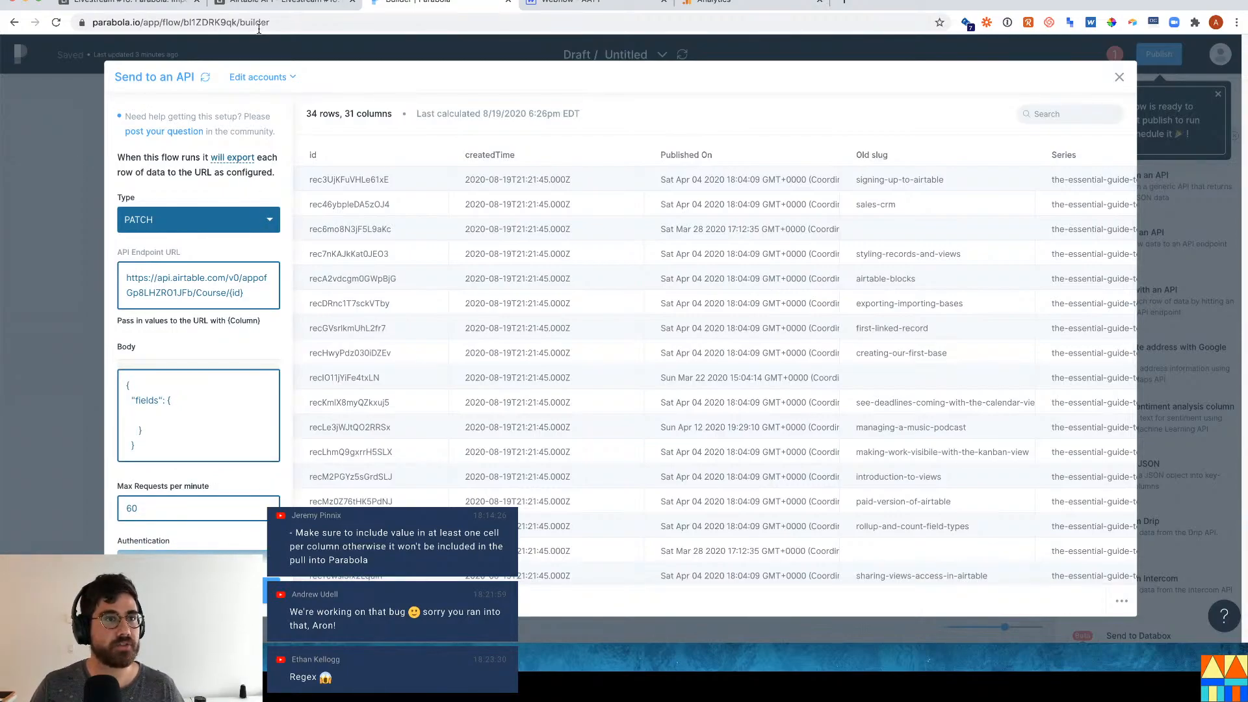
Paste "Views": 10 from the docs example inside the fields block.
{"action": "left_click", "coordinate": [269, 8]}
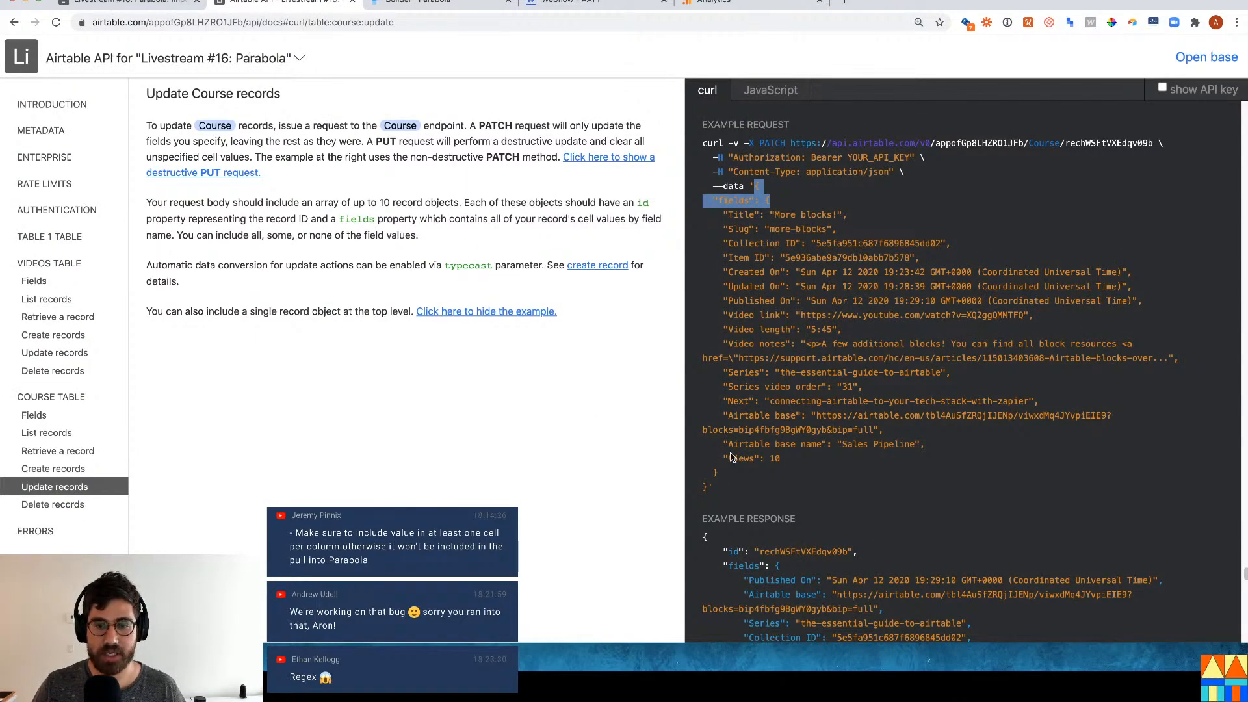
{"action": "left_click_drag", "start_coordinate": [722, 459], "coordinate": [781, 460]}
{"action": "key", "text": "super+c"}
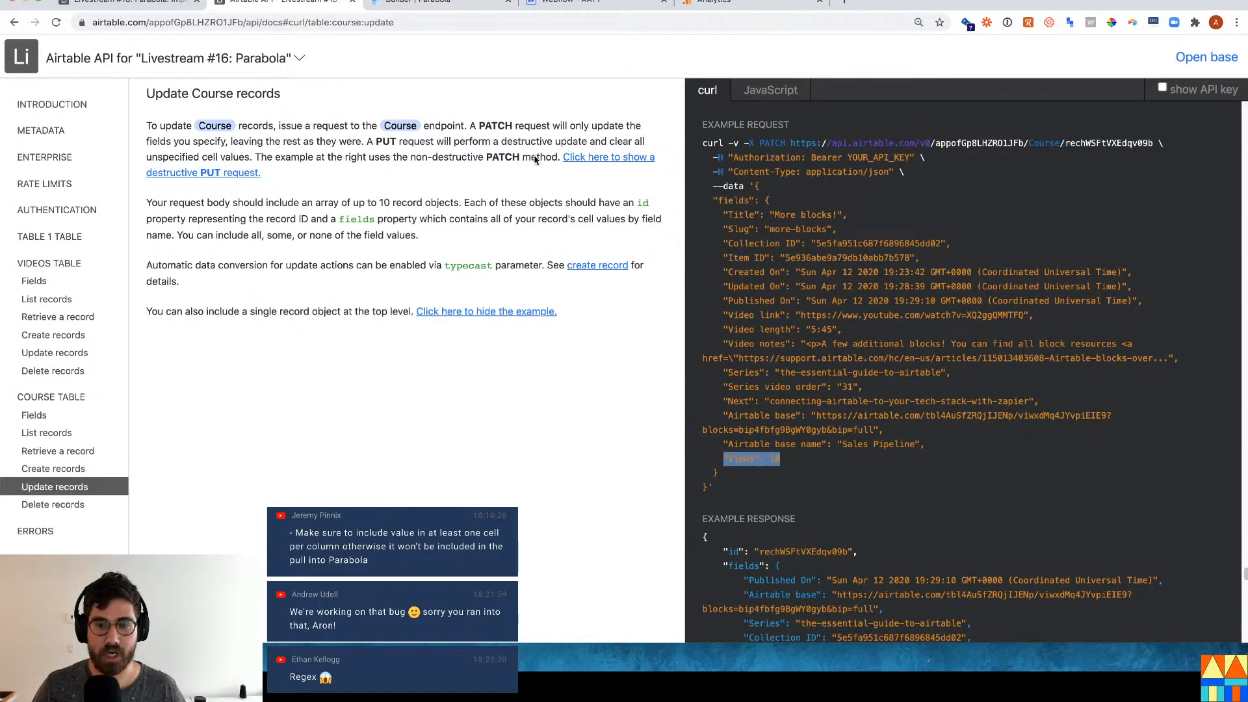
{"action": "left_click", "coordinate": [585, 6]}
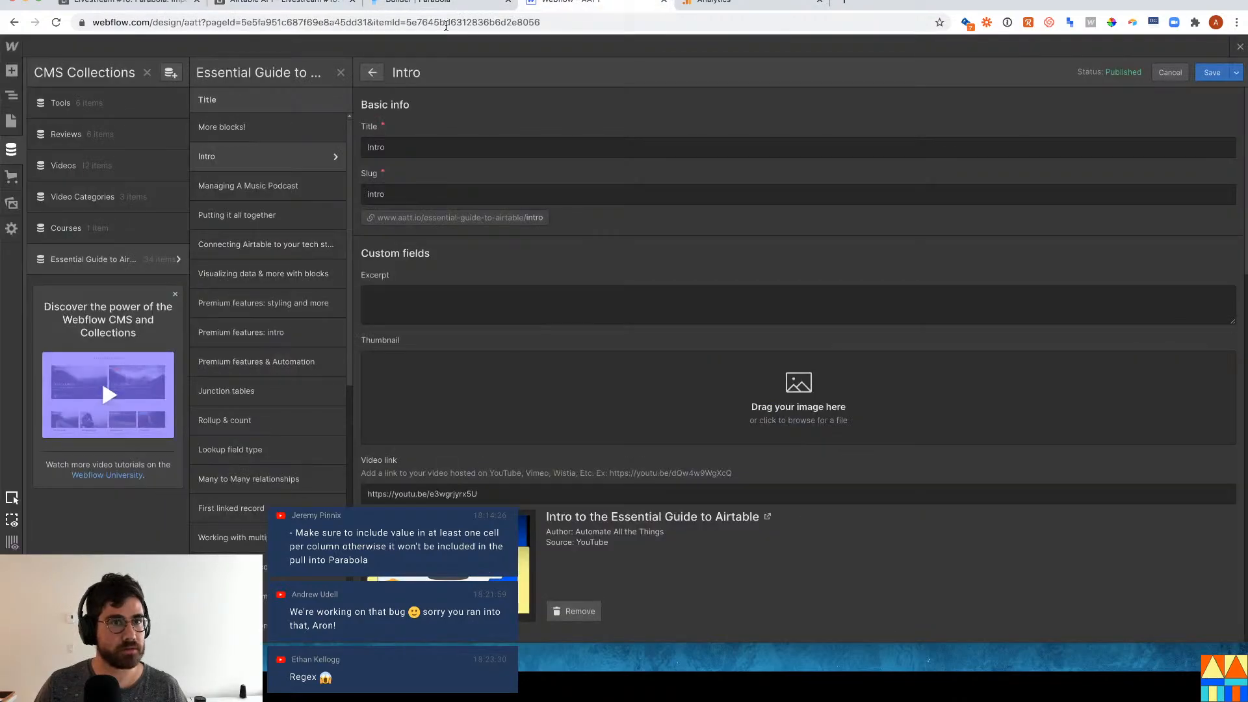
{"action": "left_click", "coordinate": [453, 4]}
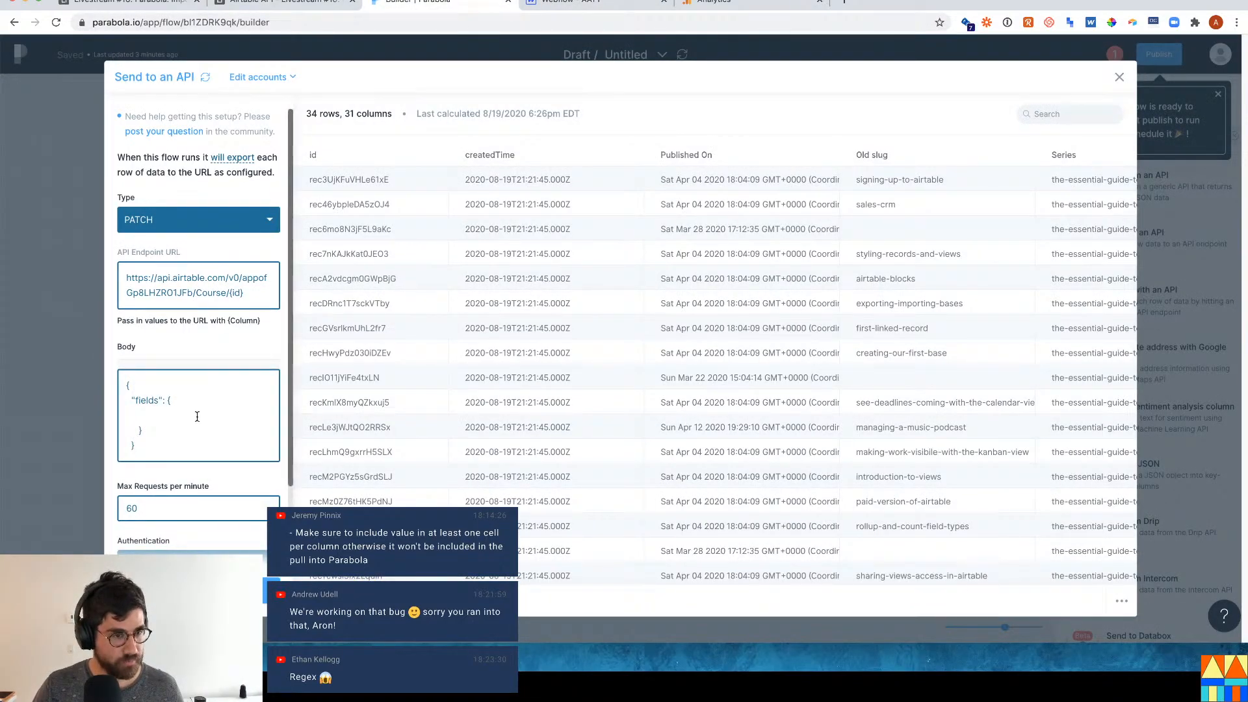
{"action": "key", "text": "super+v"}
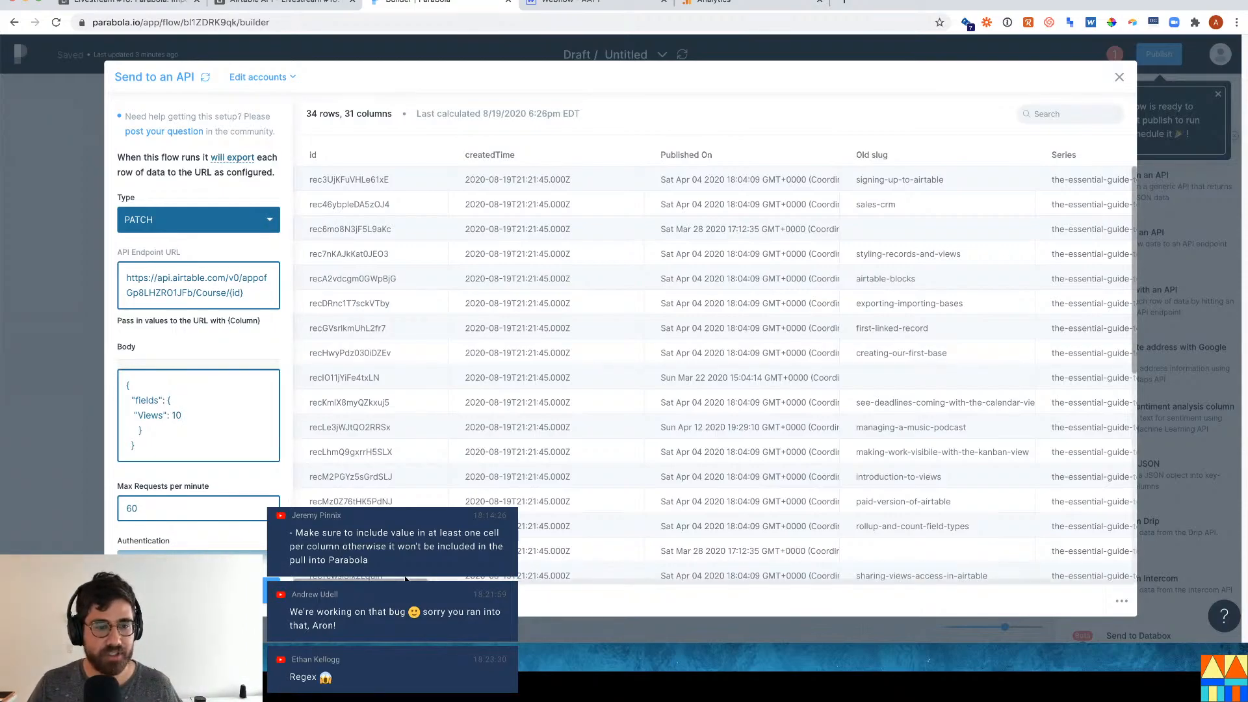
Replace the fixed 10 with the {Pageviews} column as the Views value.
{"action": "scroll", "coordinate": [800, 563], "scroll_direction": "right", "scroll_amount": 15}
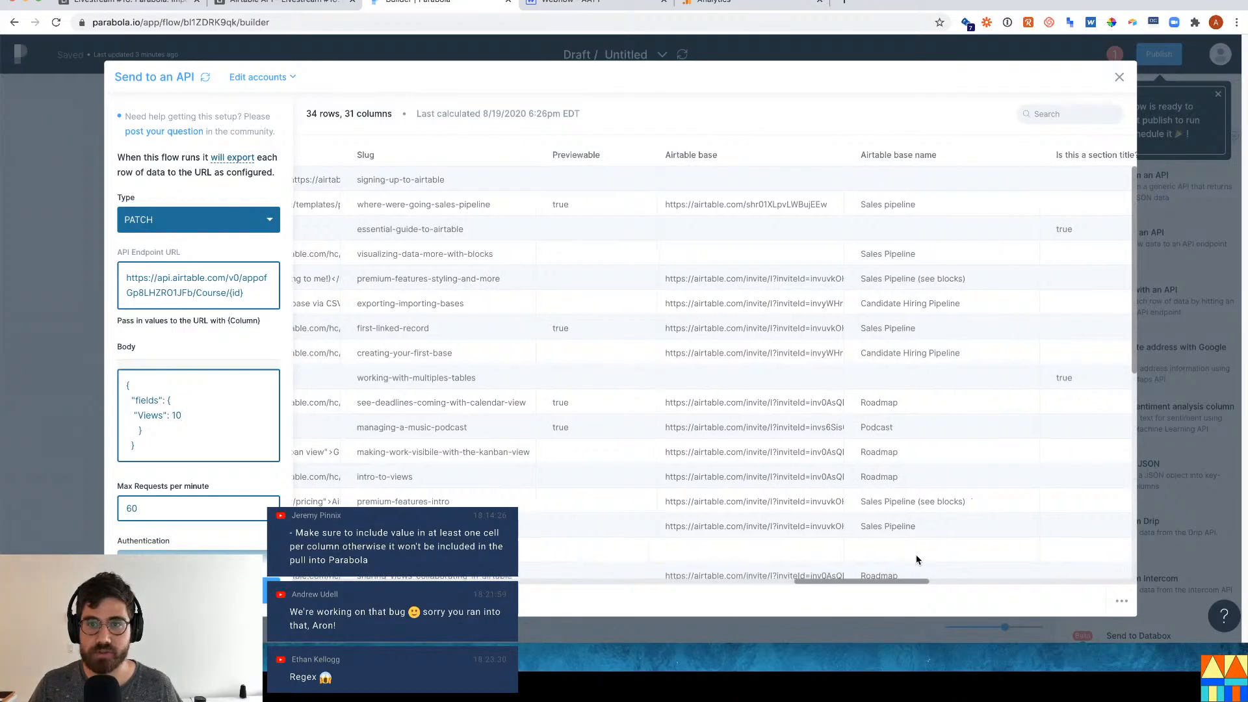
{"action": "scroll", "coordinate": [831, 569], "scroll_direction": "right", "scroll_amount": 15}
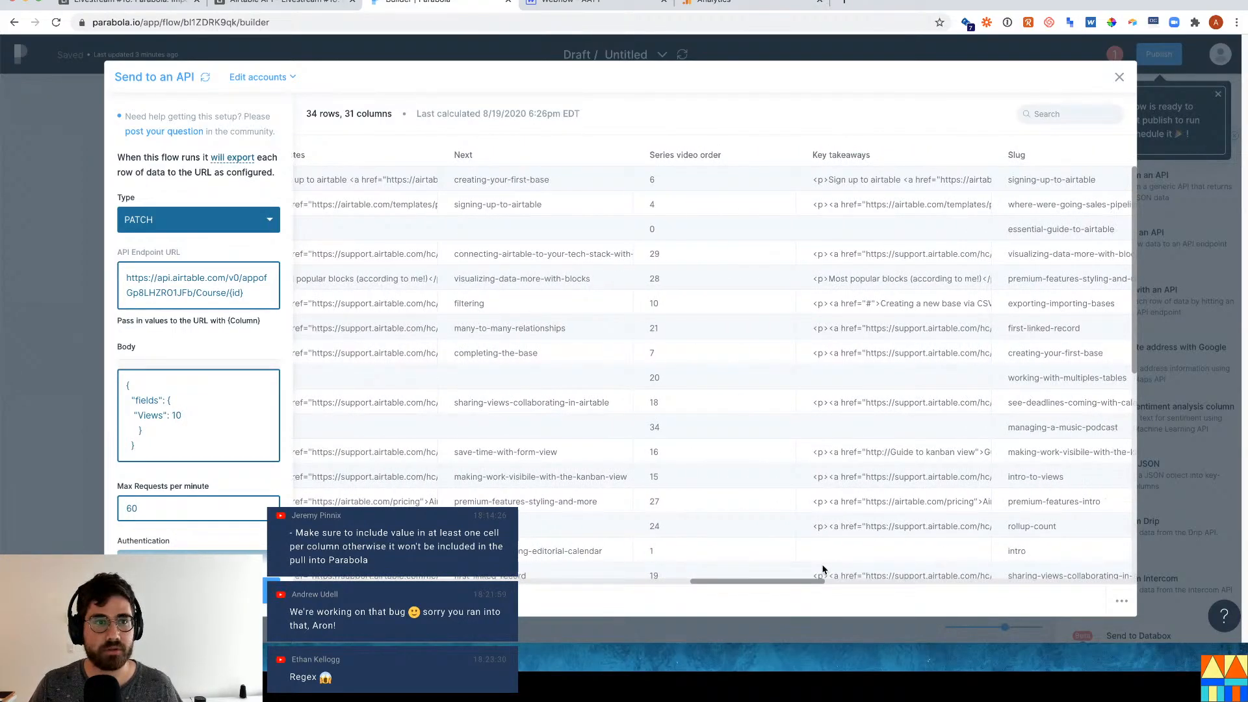
{"action": "scroll", "coordinate": [992, 569], "scroll_direction": "right", "scroll_amount": 5}
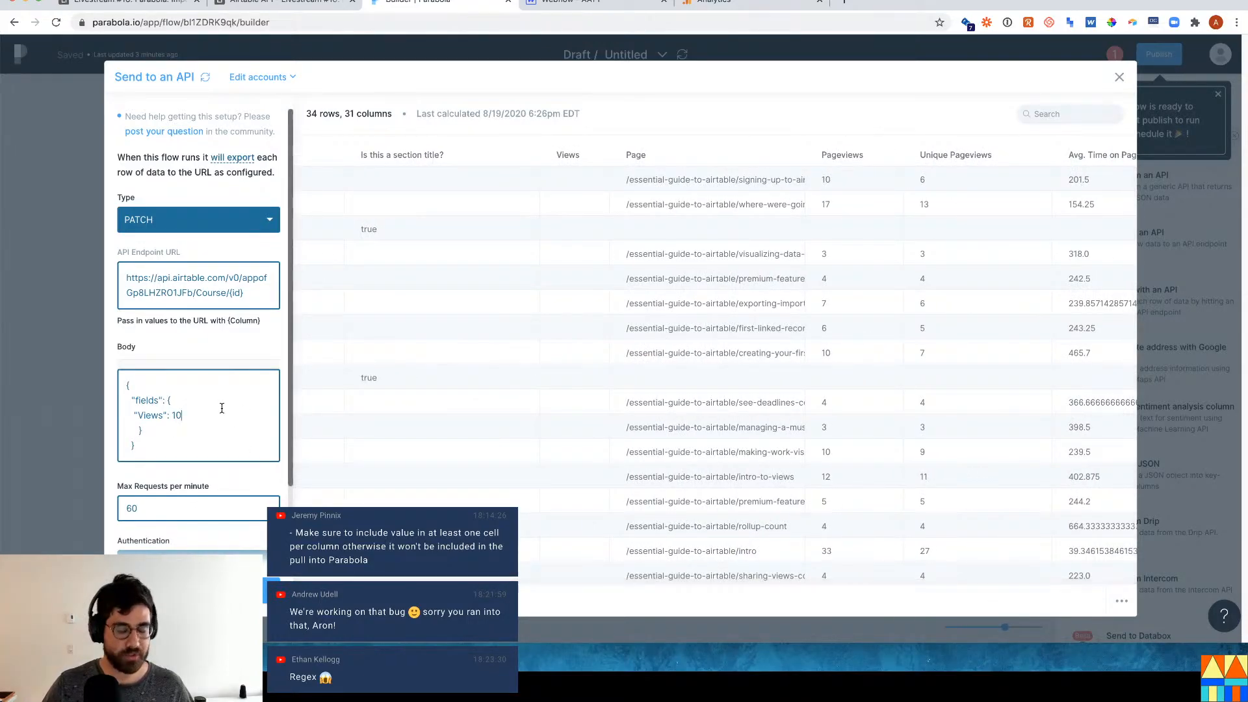
{"action": "key", "text": "BackSpace"}
{"action": "key", "text": "BackSpace"}
{"action": "type", "text": "{"}
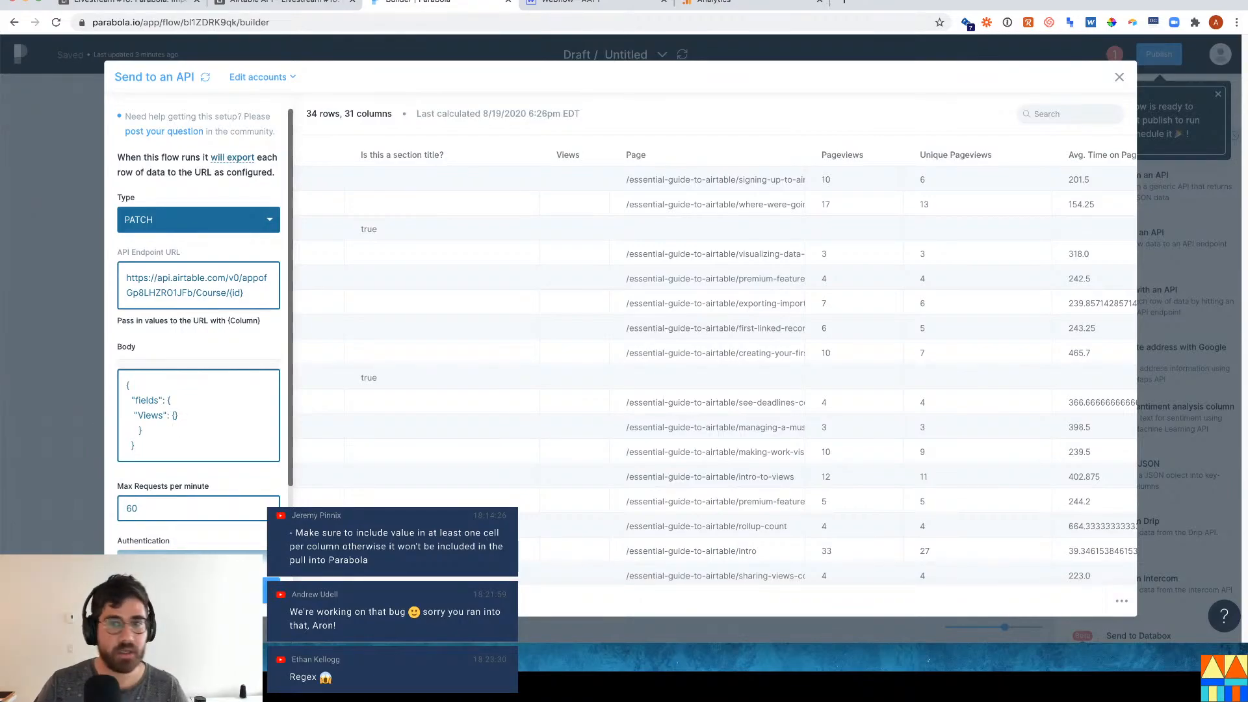
{"action": "type", "text": "P"}
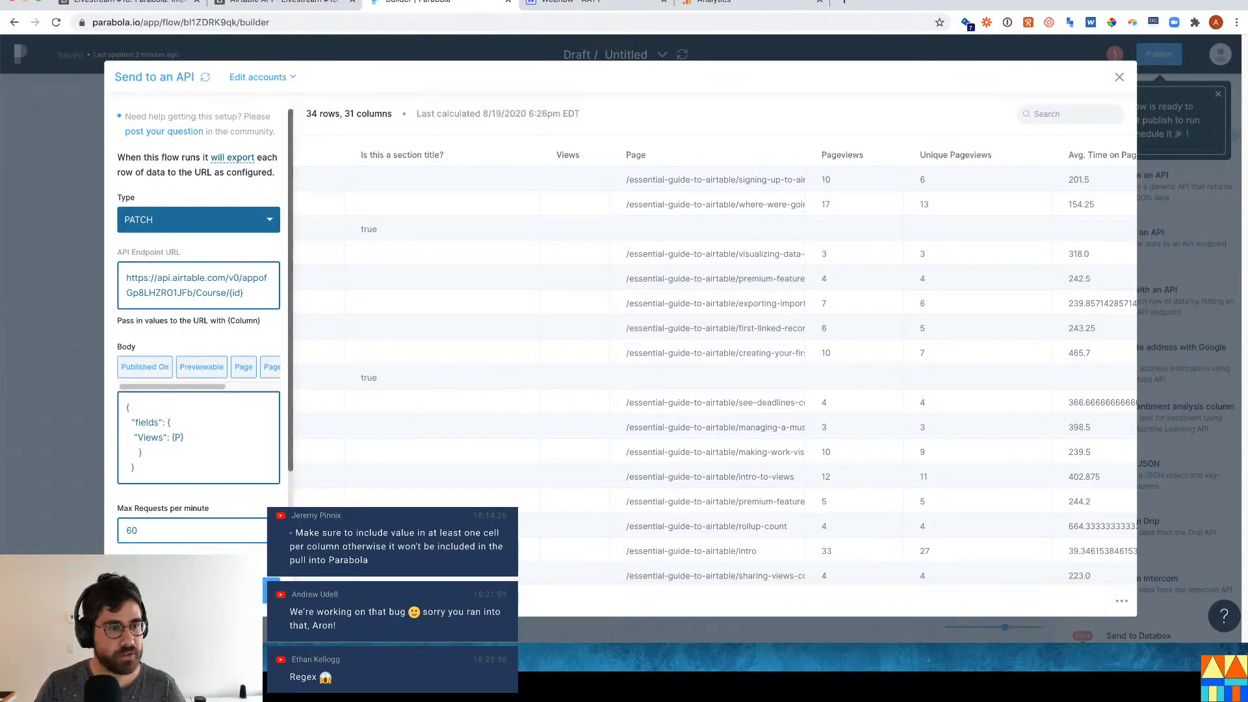
{"action": "type", "text": "age"}
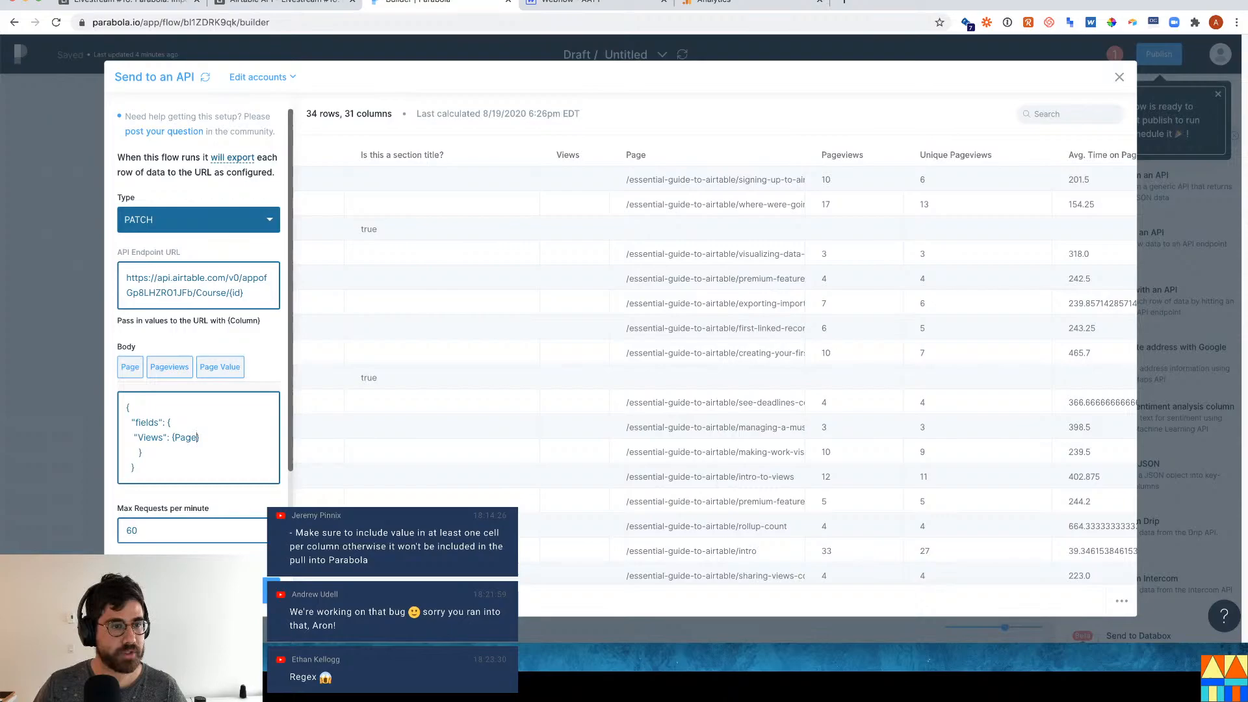
{"action": "left_click", "coordinate": [171, 366]}
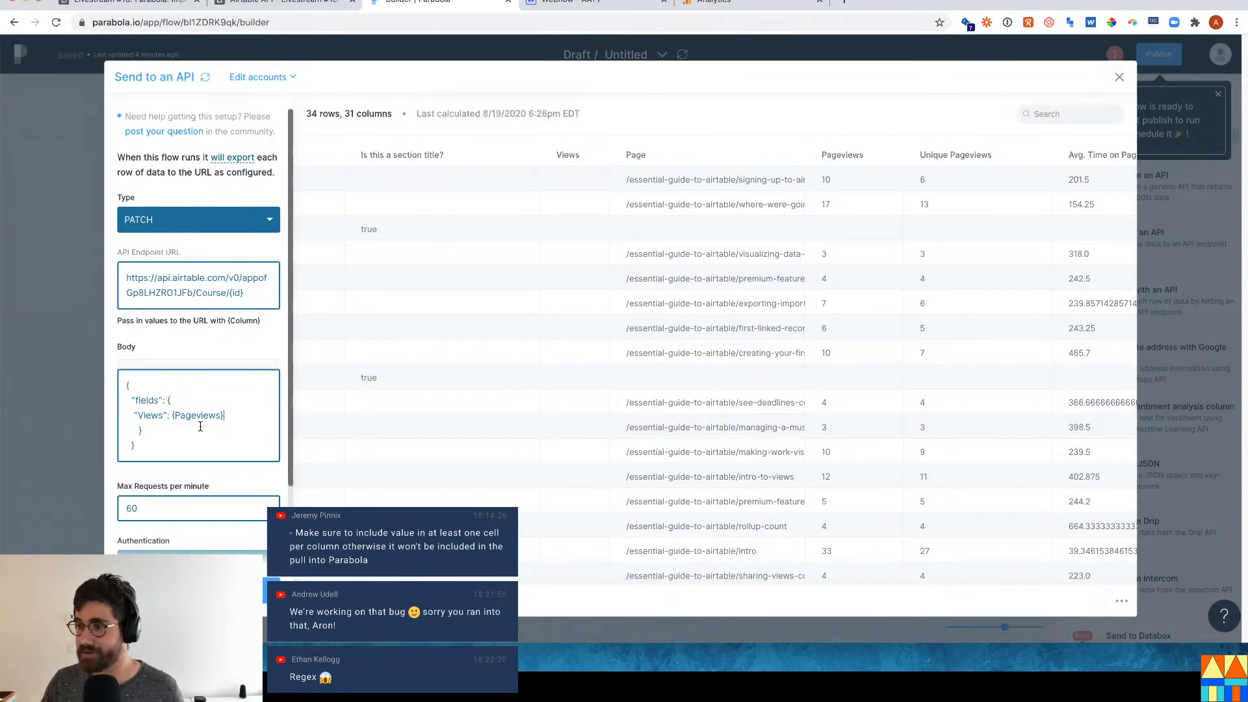
{"action": "scroll", "coordinate": [200, 426], "scroll_direction": "down", "scroll_amount": 1}
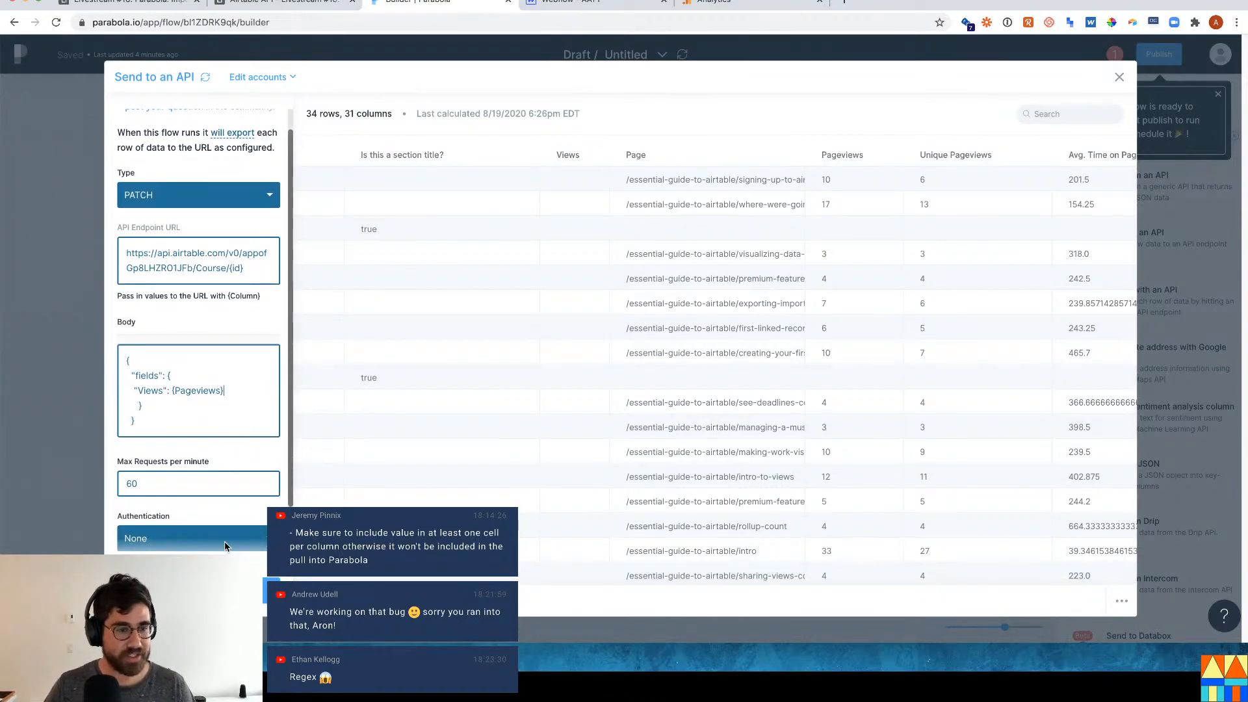
Switch authentication to Bearer Token, update the step, and return to the canvas.
{"action": "left_click", "coordinate": [198, 537]}
{"action": "left_click", "coordinate": [204, 499]}
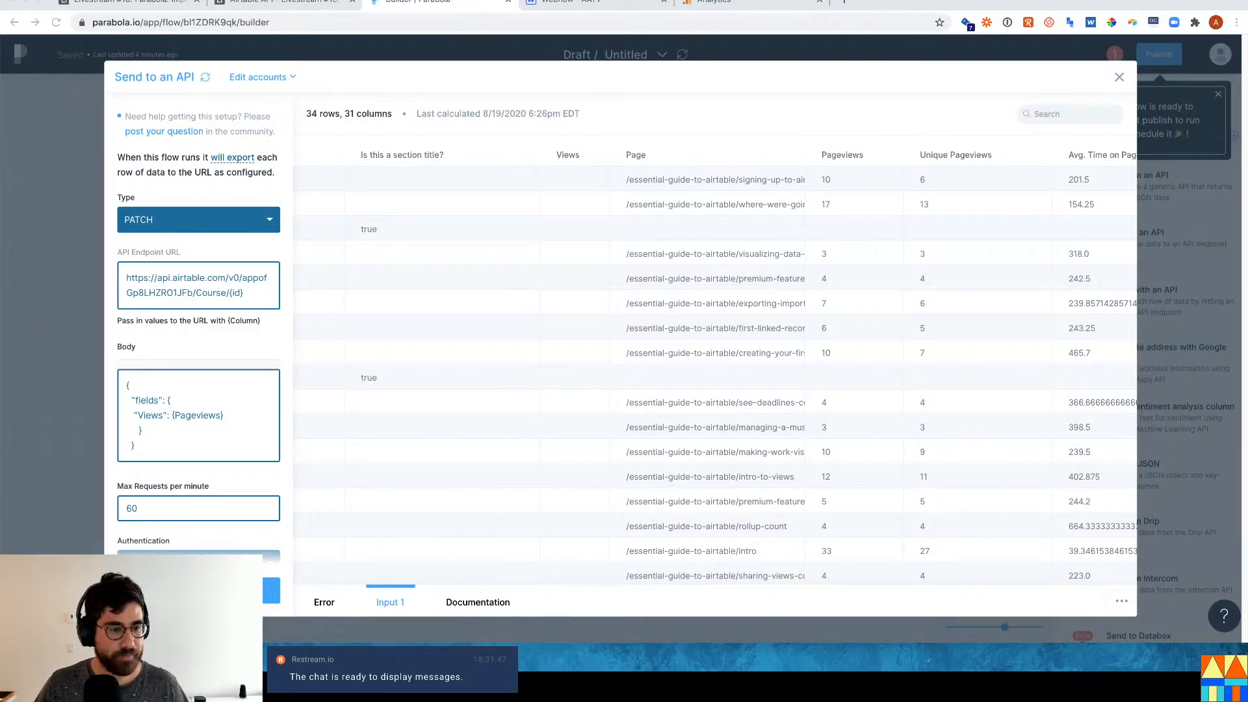
{"action": "left_click", "coordinate": [198, 590]}
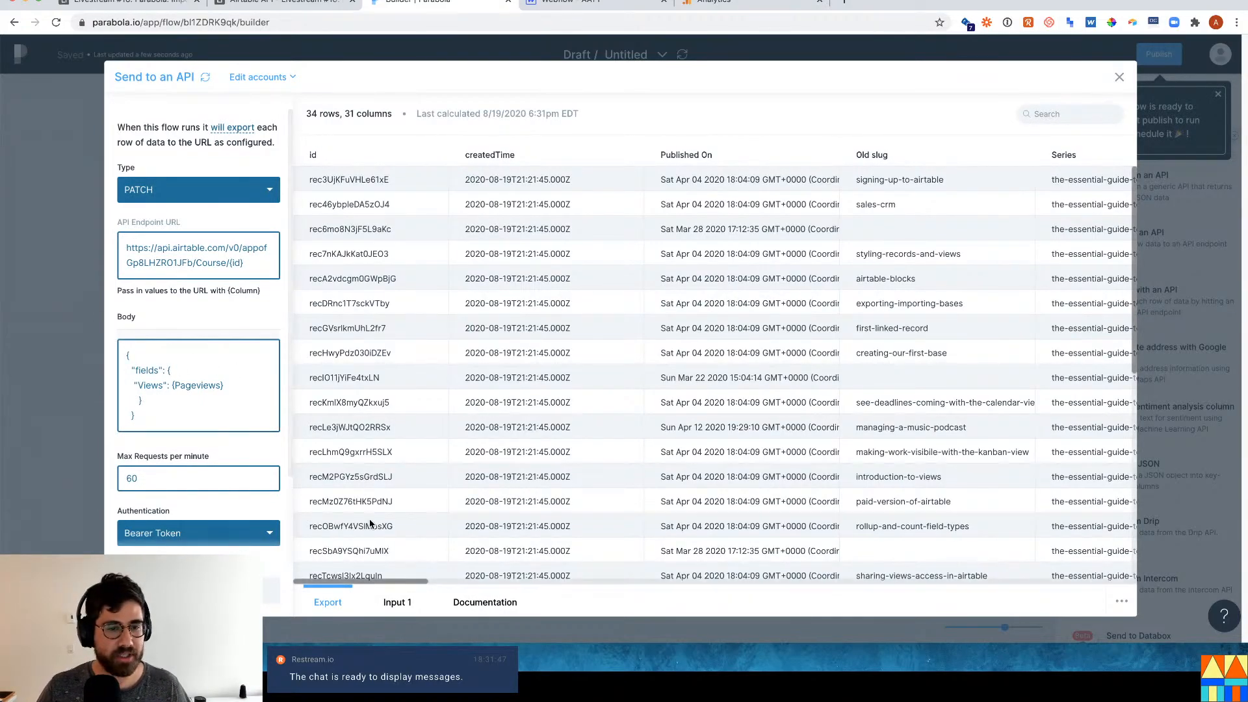
{"action": "scroll", "coordinate": [370, 523], "scroll_direction": "down", "scroll_amount": 1}
{"action": "scroll", "coordinate": [108, 515], "scroll_direction": "down", "scroll_amount": 2}
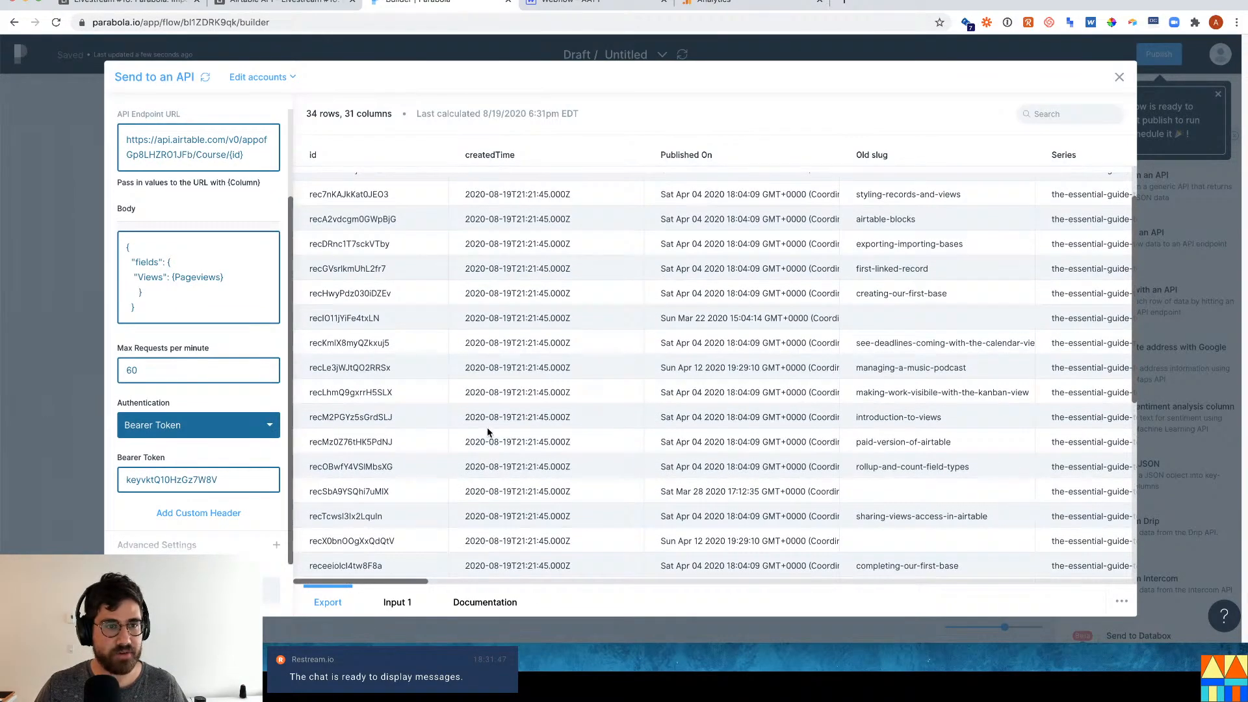
{"action": "scroll", "coordinate": [490, 438], "scroll_direction": "up", "scroll_amount": 1}
{"action": "scroll", "coordinate": [195, 325], "scroll_direction": "up", "scroll_amount": 2}
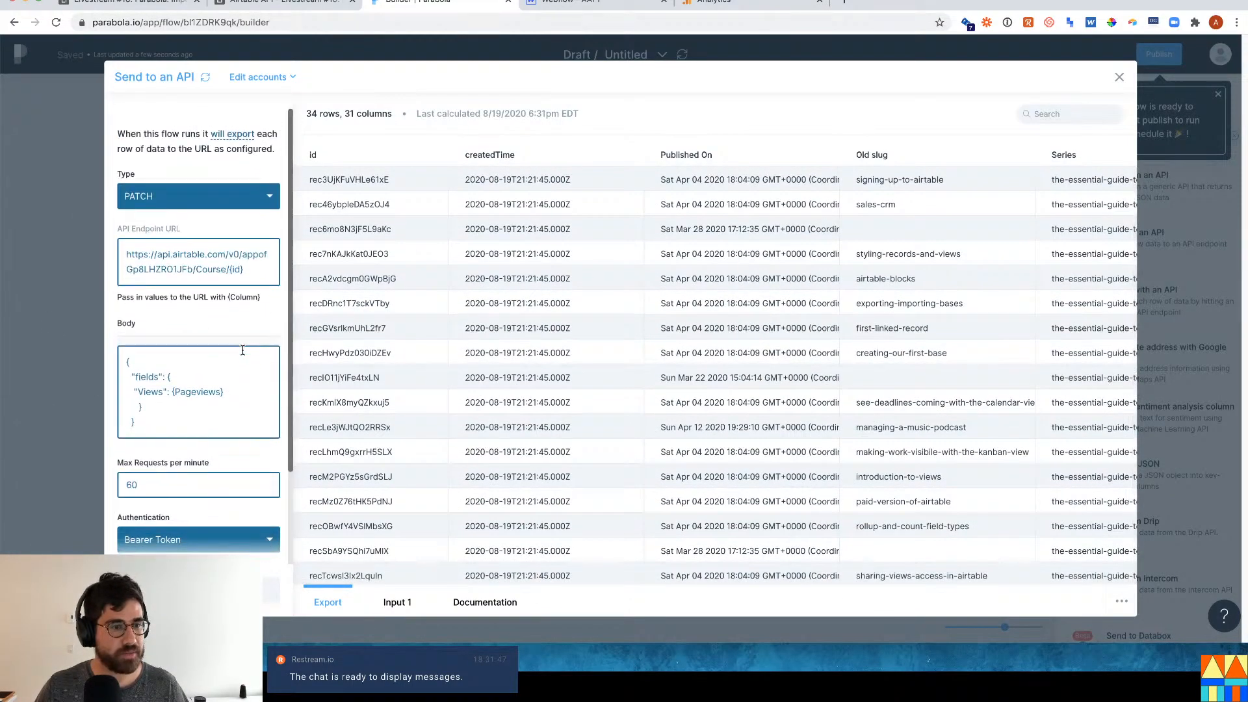
{"action": "left_click", "coordinate": [73, 313]}
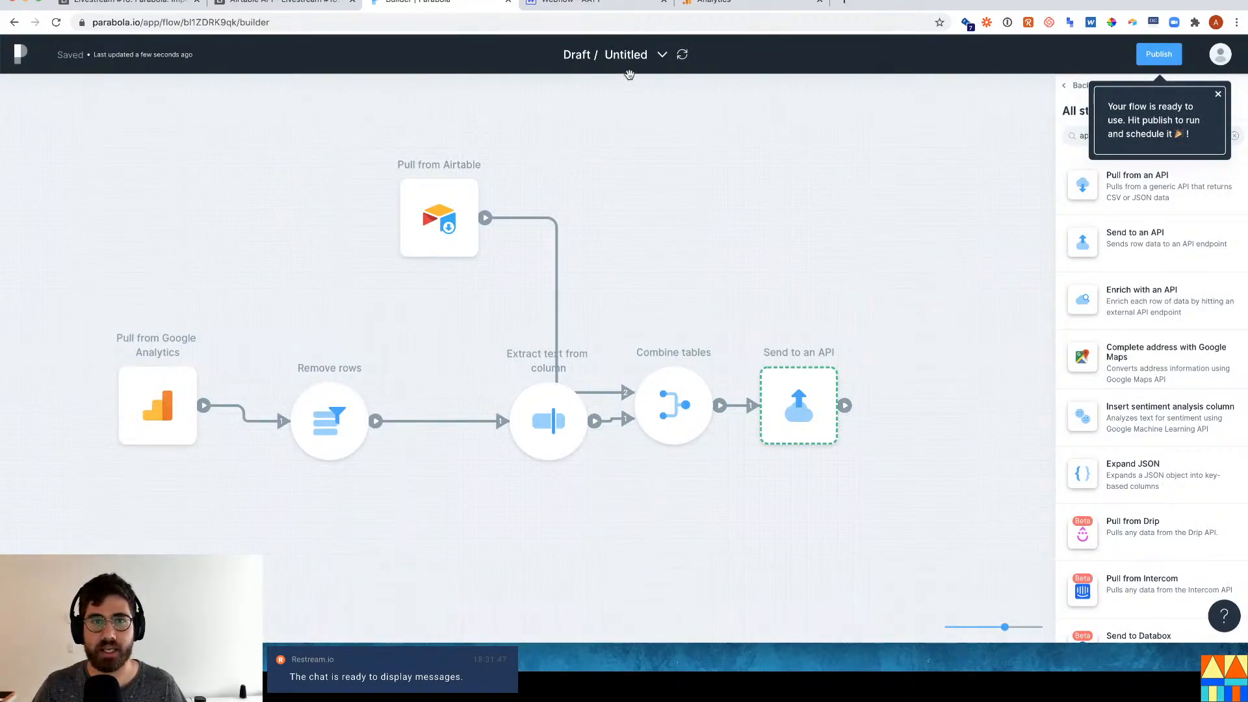
Publish the flow and run it now, confirming the Enabled Destinations prompt.
{"action": "left_click", "coordinate": [1159, 55]}
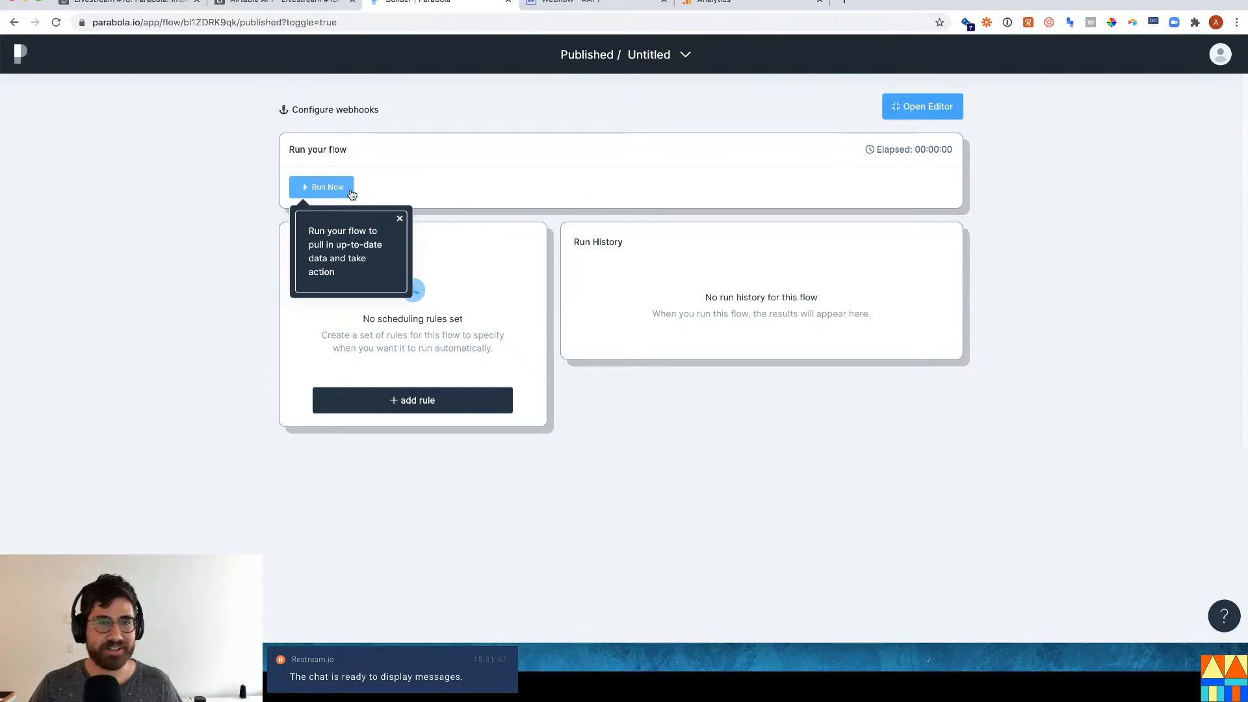
{"action": "left_click", "coordinate": [323, 194]}
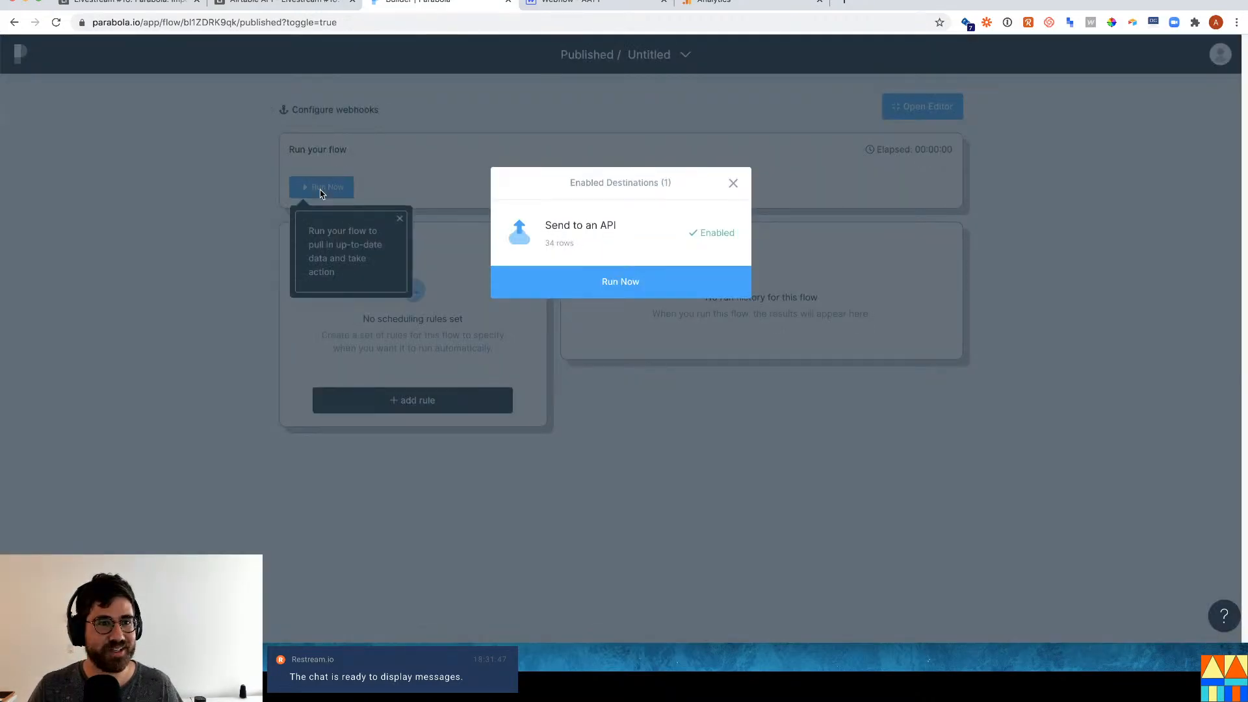
{"action": "left_click", "coordinate": [607, 289]}
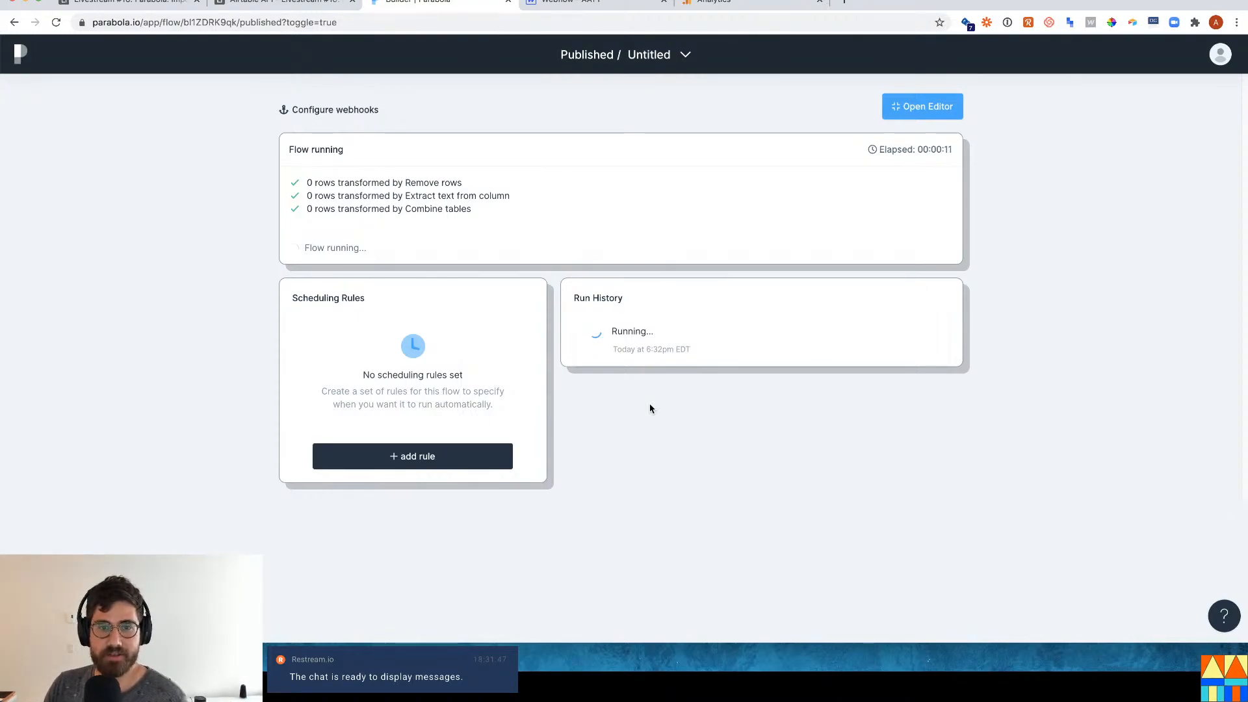
{"action": "left_click", "coordinate": [150, 7]}
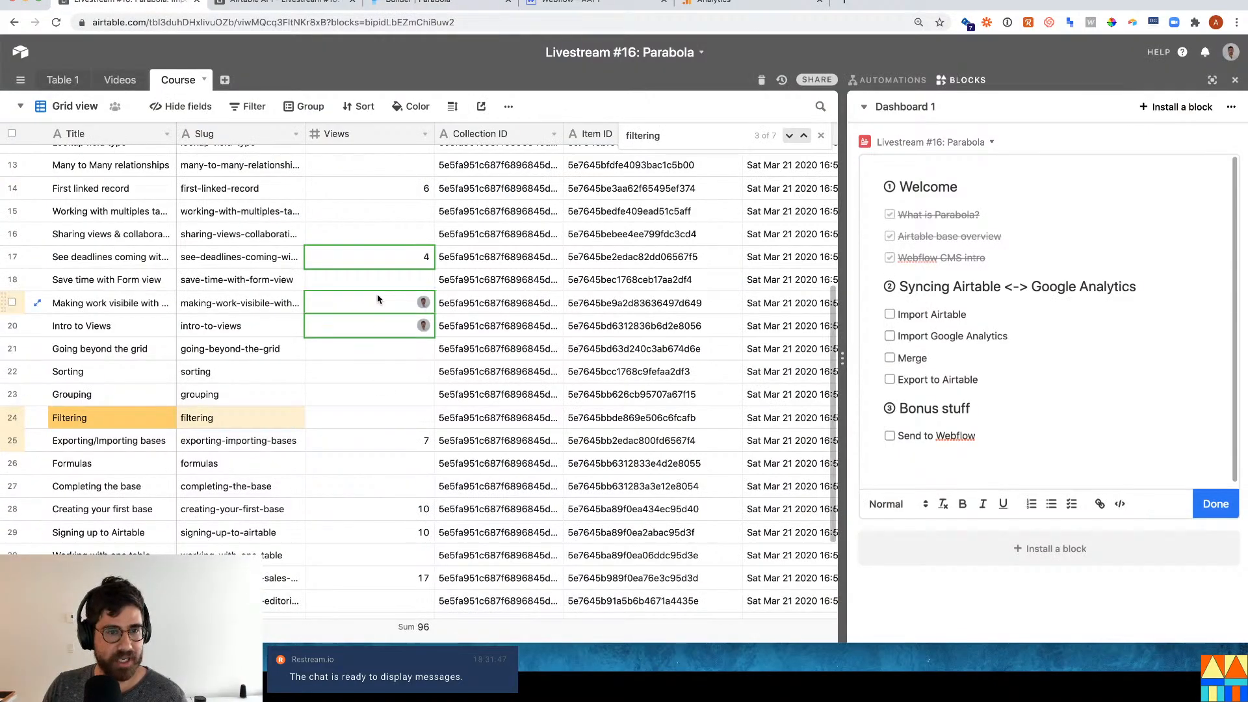
Check the synced Views values and widen the Slug column to show full slugs.
{"action": "left_click", "coordinate": [427, 264]}
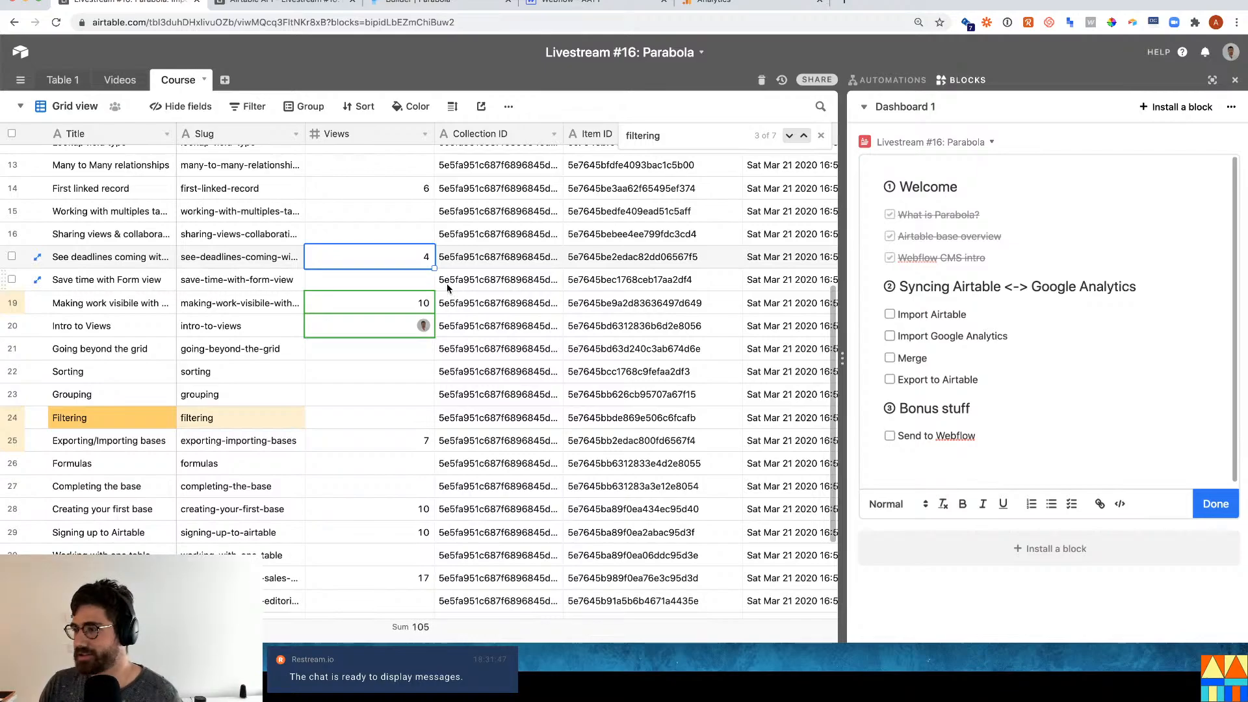
{"action": "scroll", "coordinate": [420, 251], "scroll_direction": "up", "scroll_amount": 3}
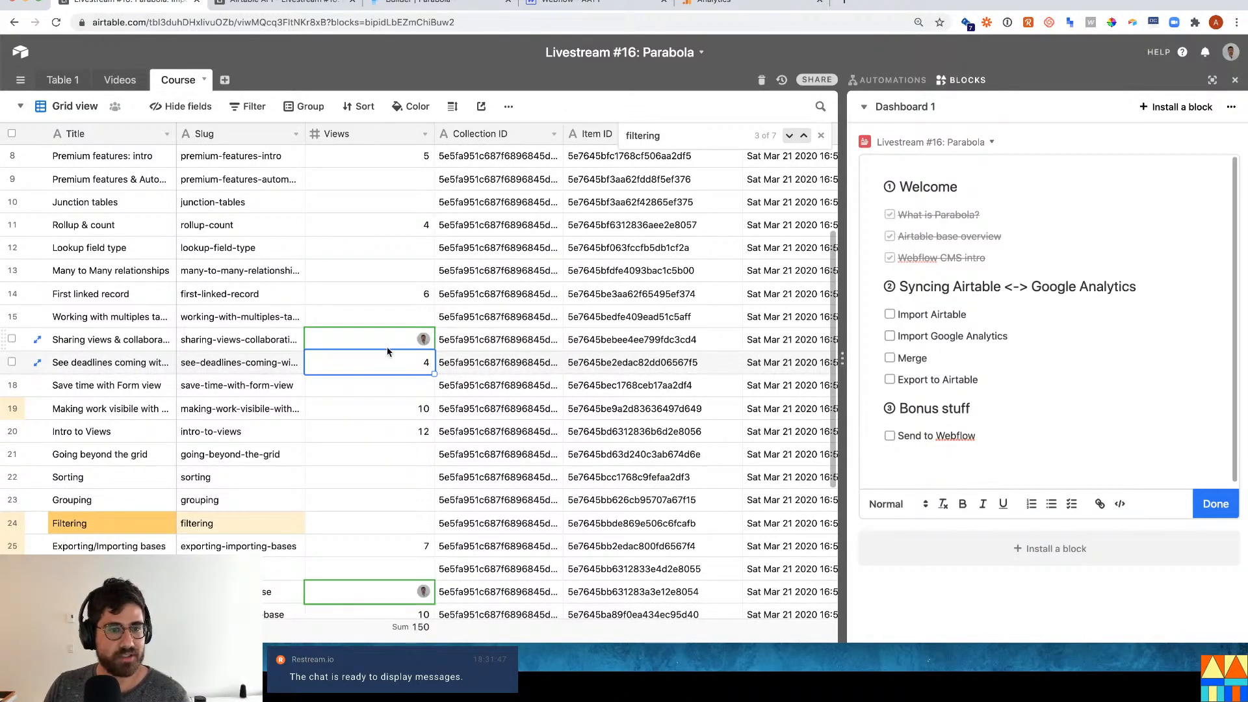
{"action": "scroll", "coordinate": [387, 350], "scroll_direction": "down", "scroll_amount": 5}
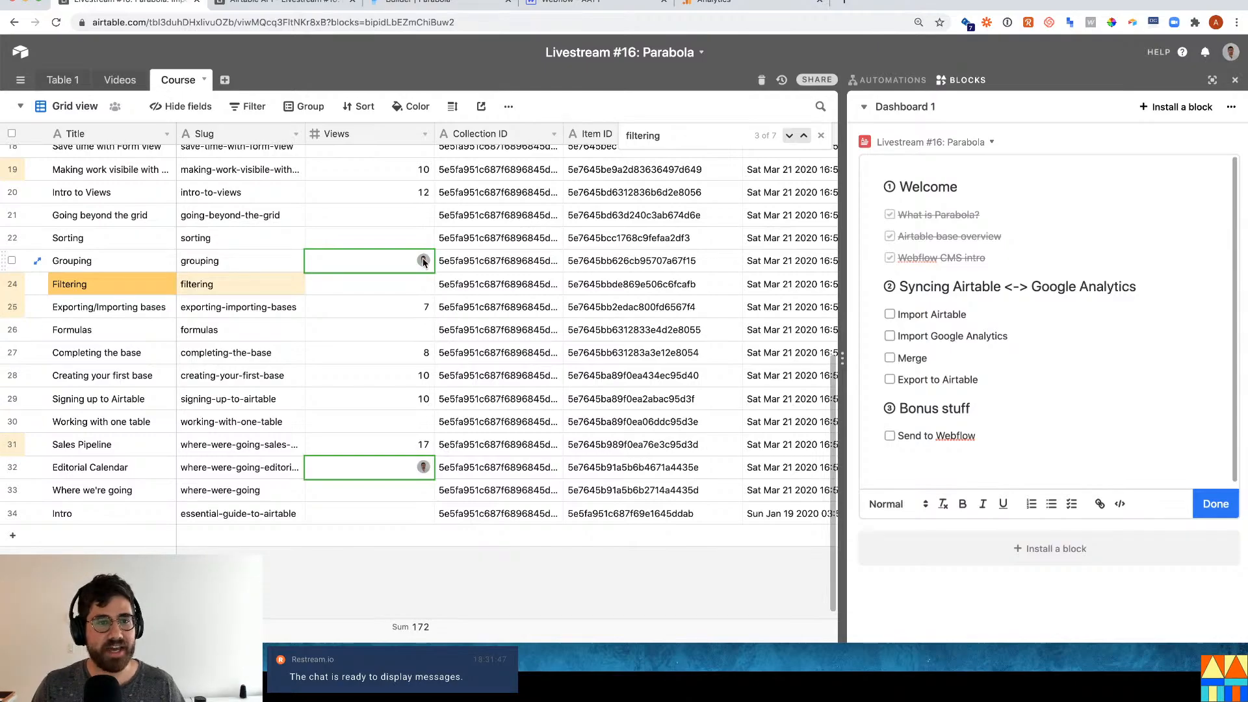
{"action": "scroll", "coordinate": [384, 221], "scroll_direction": "up", "scroll_amount": 10}
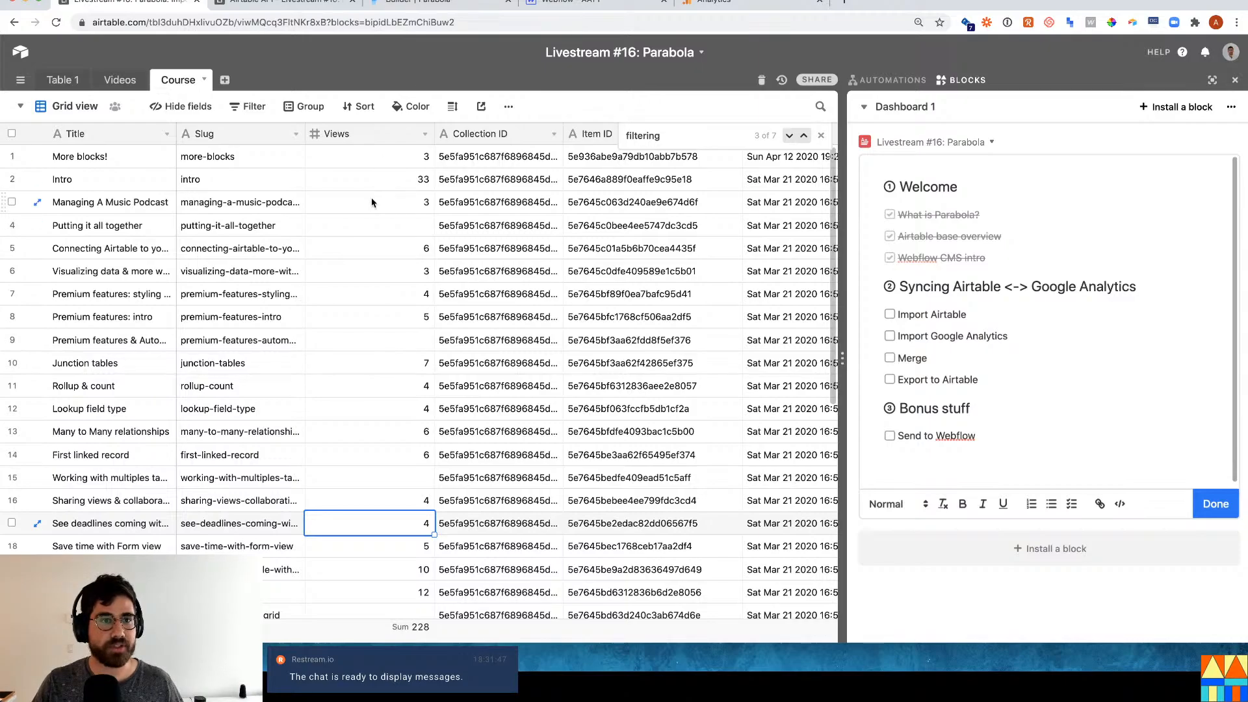
{"action": "left_click", "coordinate": [269, 250]}
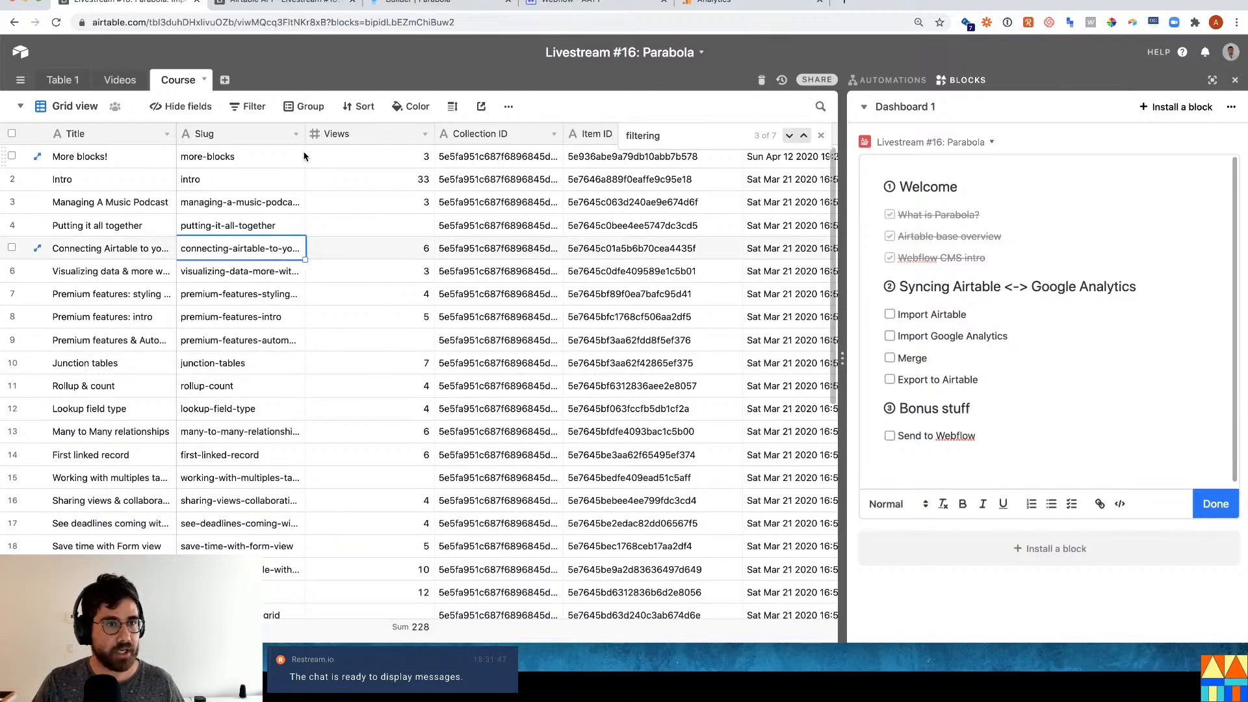
{"action": "left_click_drag", "start_coordinate": [305, 137], "coordinate": [426, 138]}
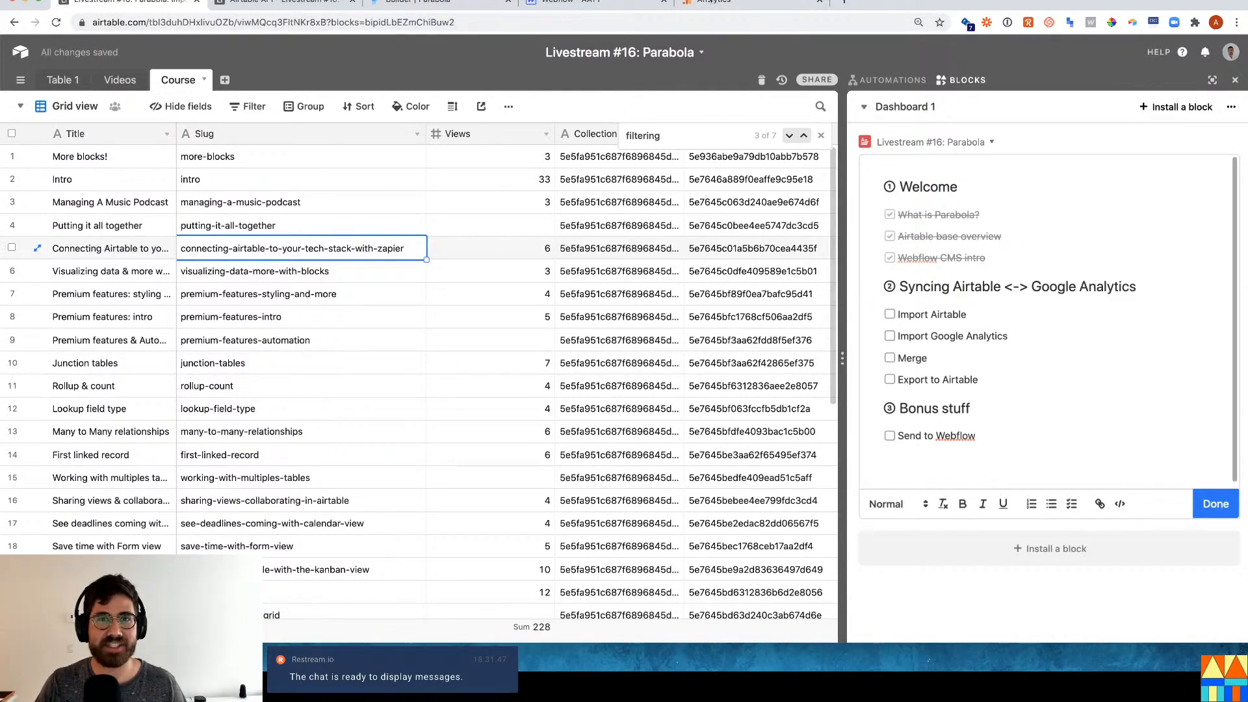
{"action": "left_click", "coordinate": [715, 5]}
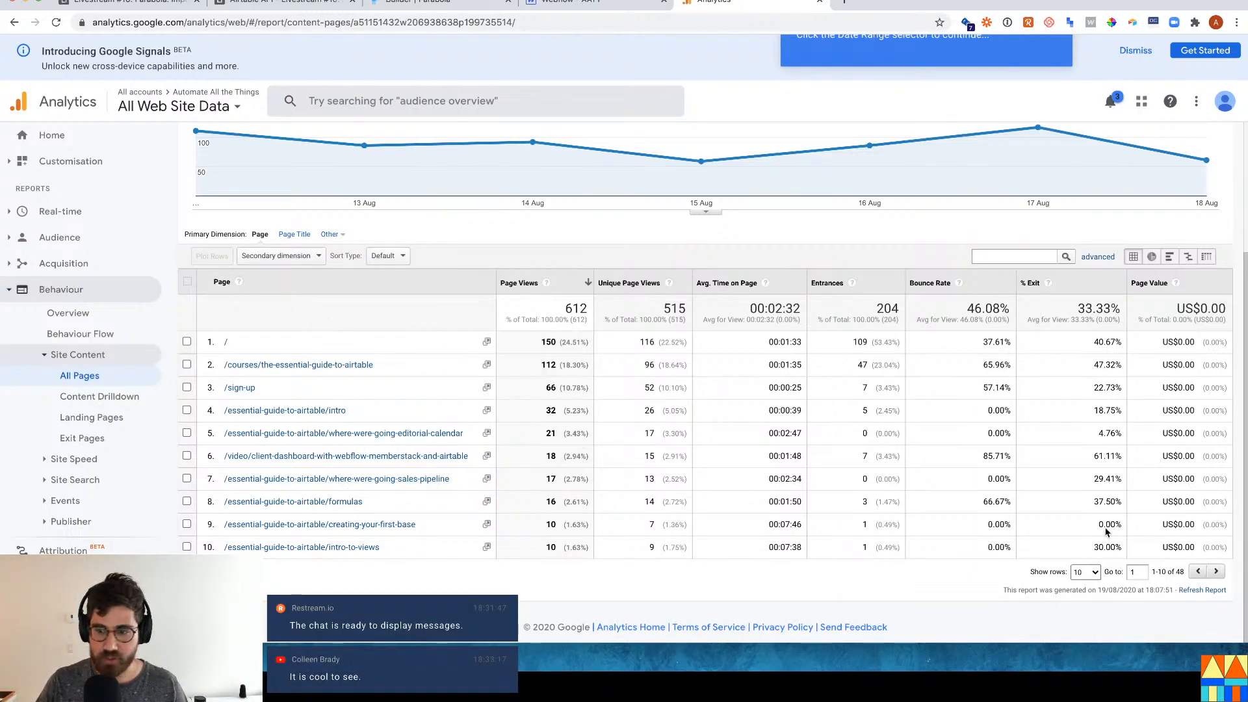
Show 100 rows in All Pages, find the connecting-airtable-to-your-tech-stack-with-zapier page (6 views), and return to Airtable.
{"action": "left_click", "coordinate": [1095, 571]}
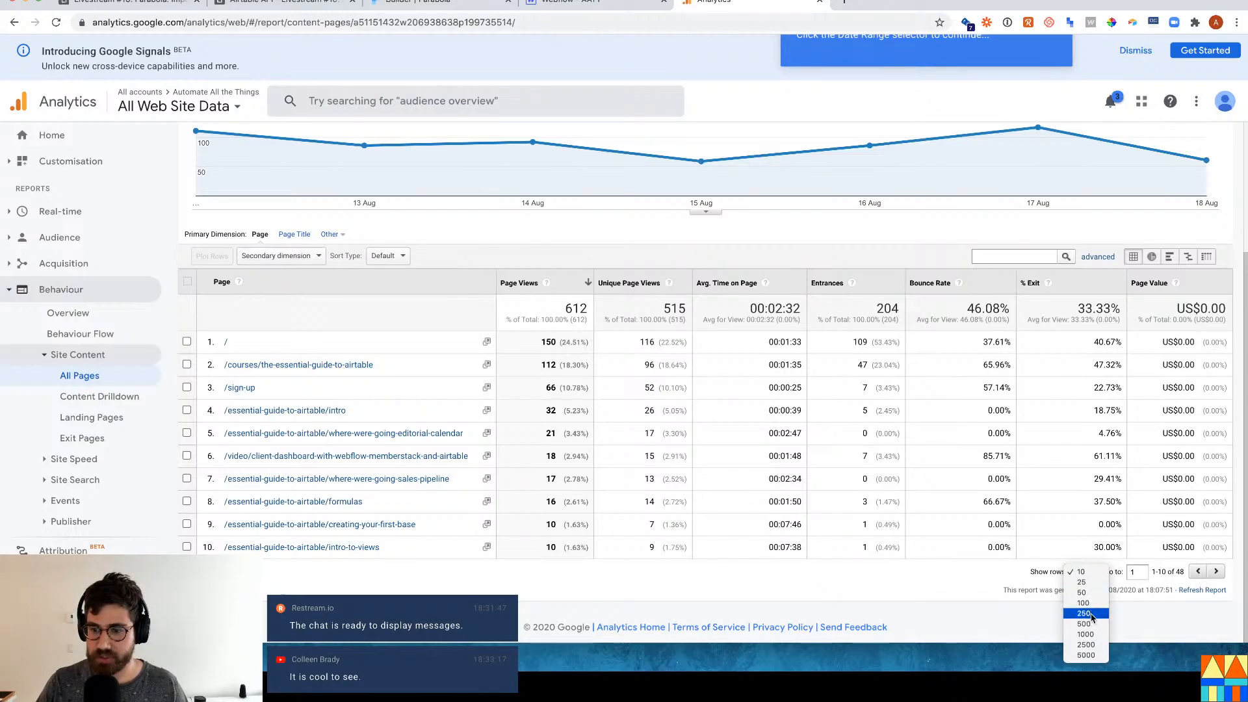
{"action": "left_click", "coordinate": [1083, 602]}
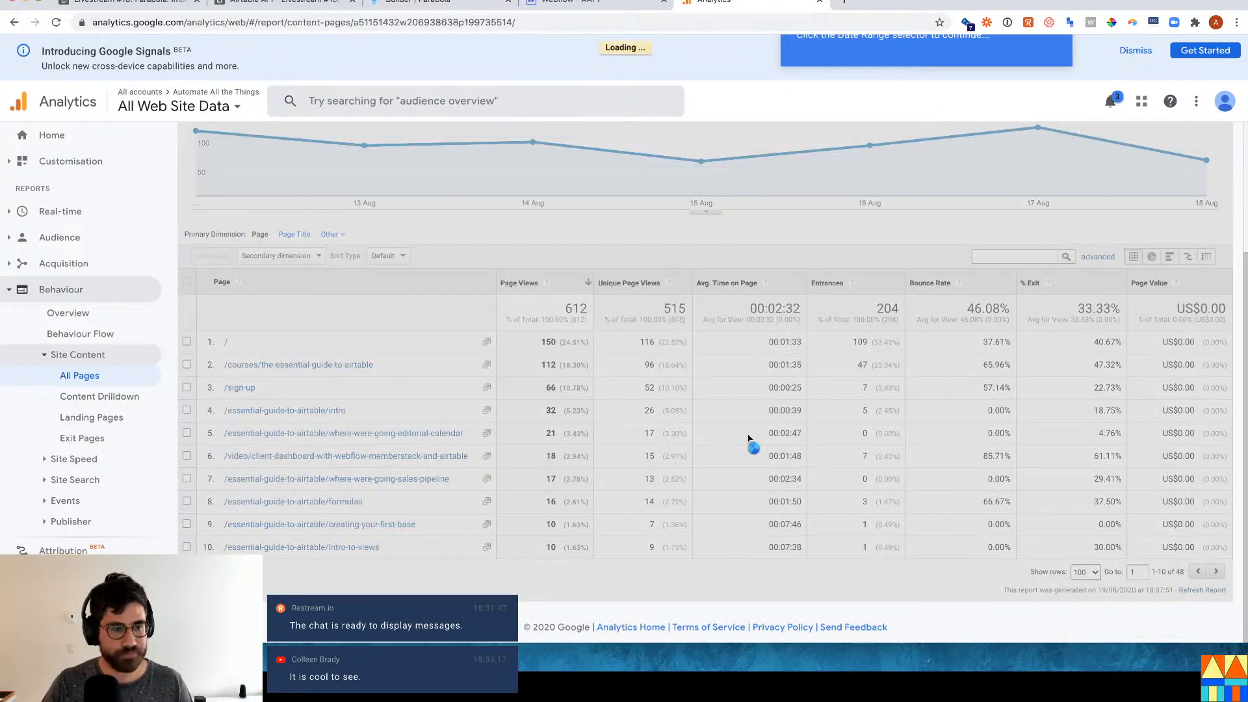
{"action": "key", "text": "ctrl+f"}
{"action": "type", "text": "connecting-airtable-to-your-tech-stack-with-zapier"}
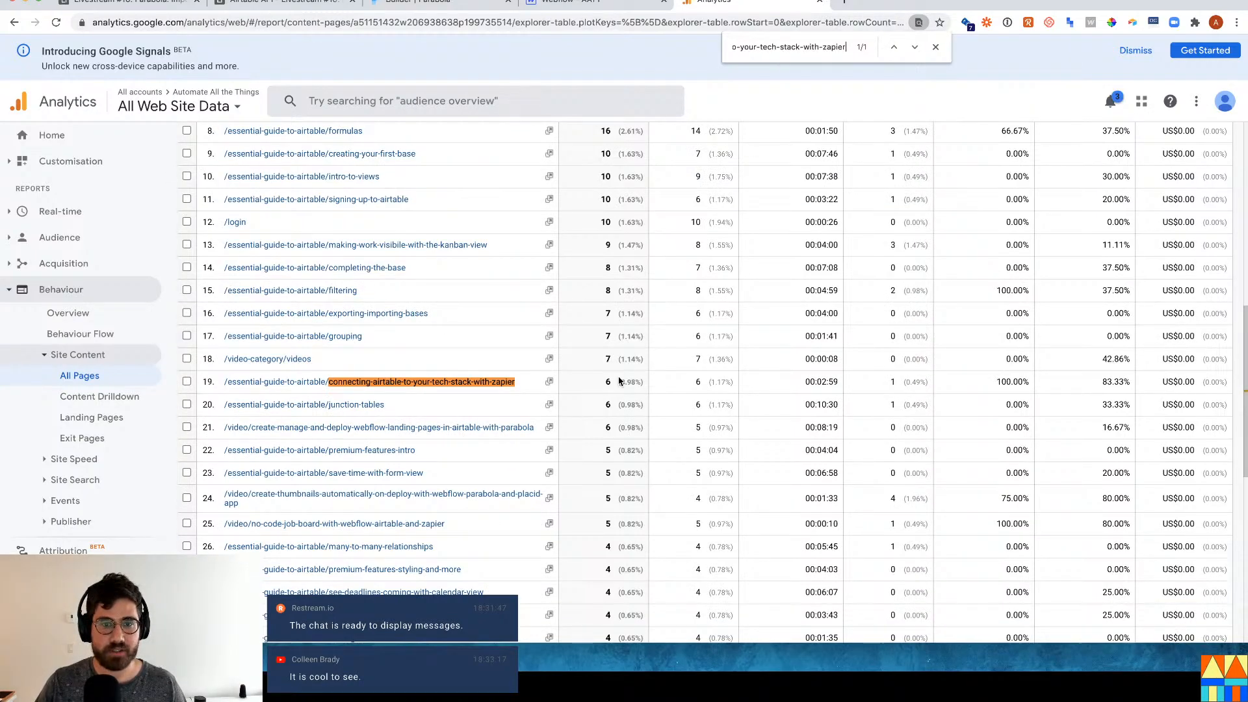
{"action": "left_click", "coordinate": [130, 3]}
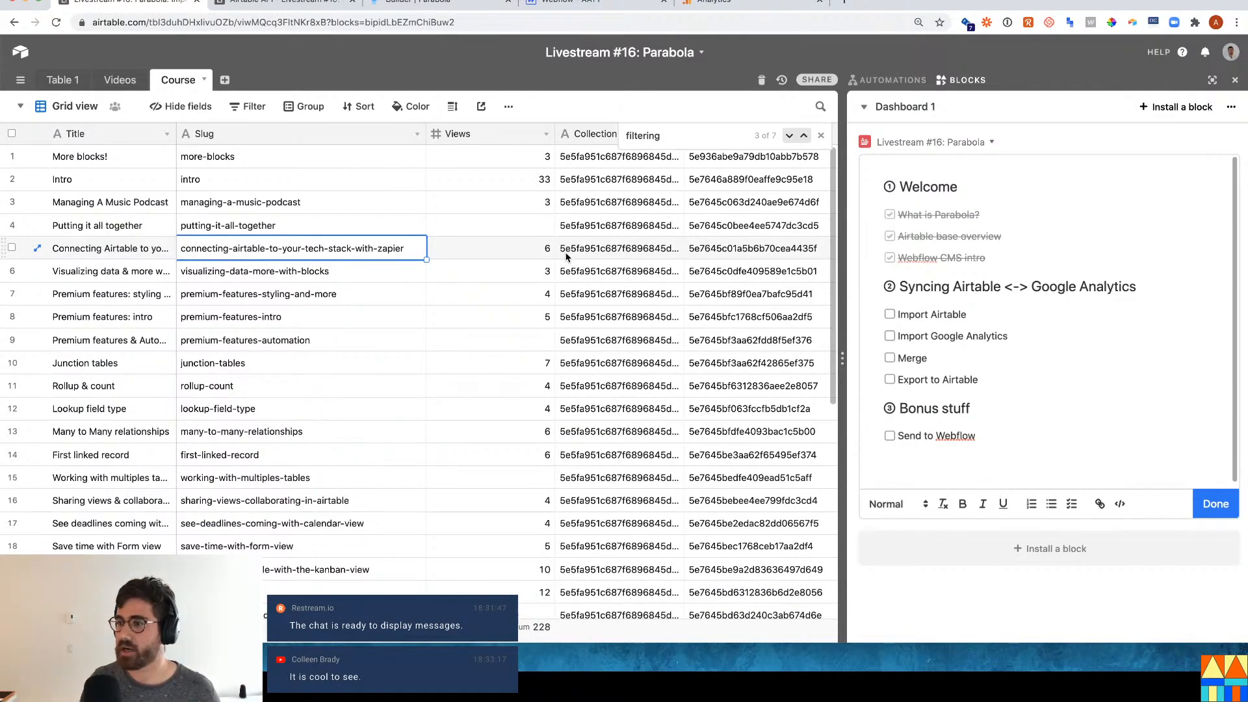
Tick Import Airtable, Import Google Analytics, Merge and Export to Airtable, then go to the Parabola flow page.
{"action": "left_click", "coordinate": [889, 314]}
{"action": "left_click", "coordinate": [890, 336]}
{"action": "left_click", "coordinate": [889, 358]}
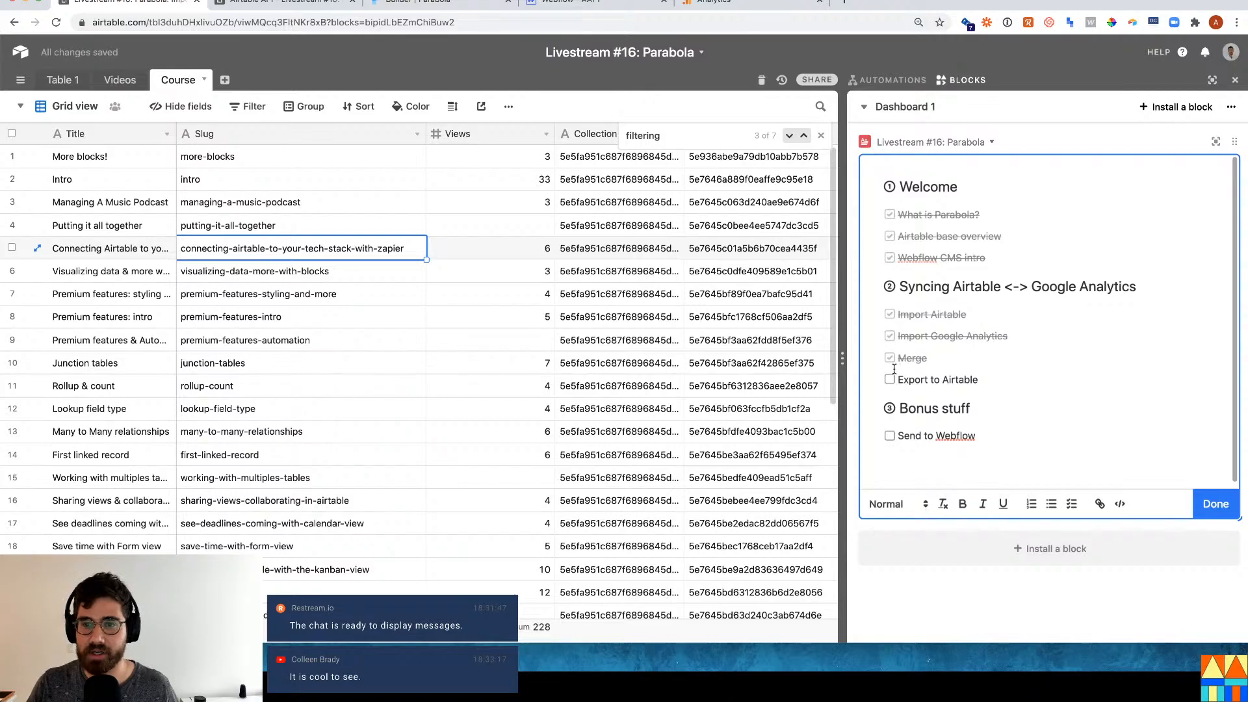
{"action": "left_click", "coordinate": [889, 380]}
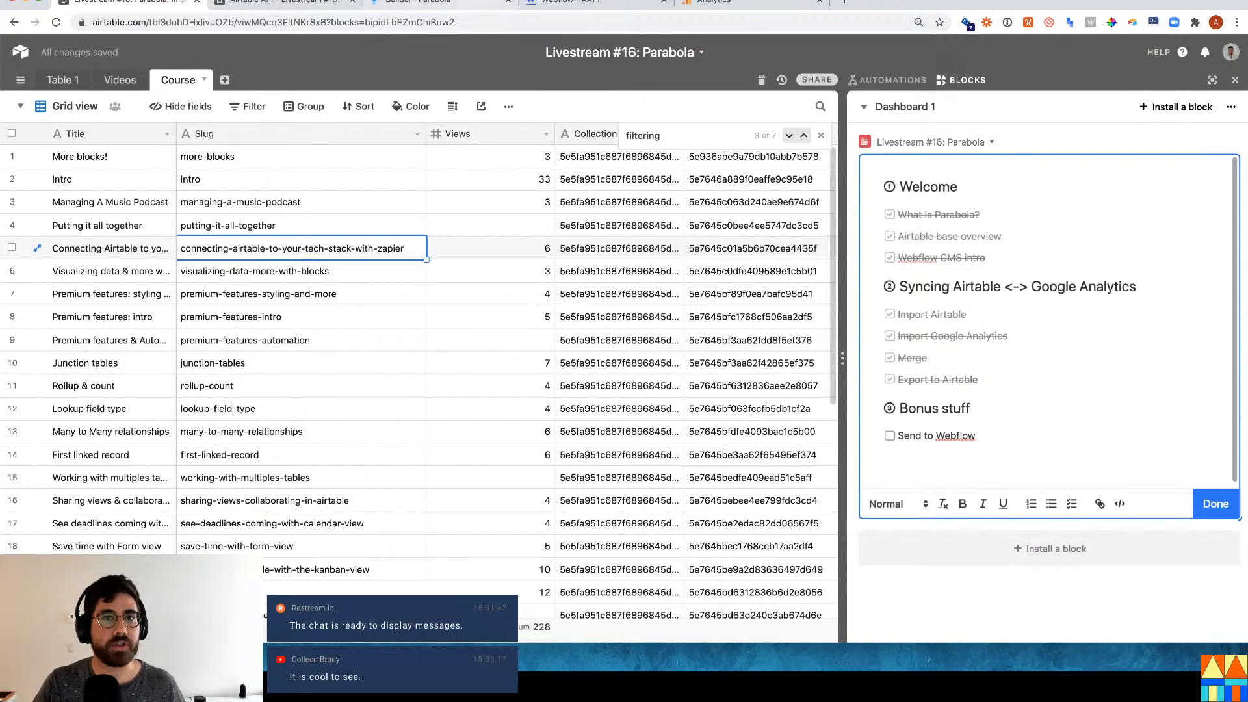
{"action": "left_click", "coordinate": [572, 5]}
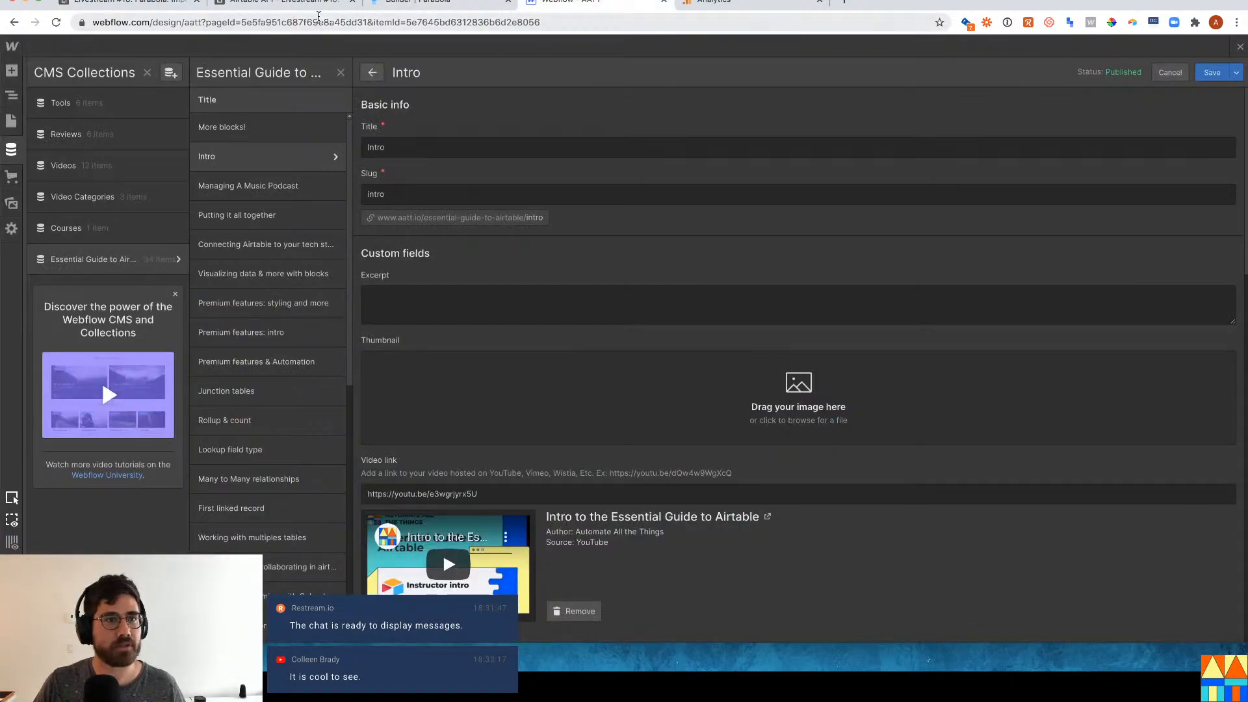
{"action": "left_click", "coordinate": [455, 5]}
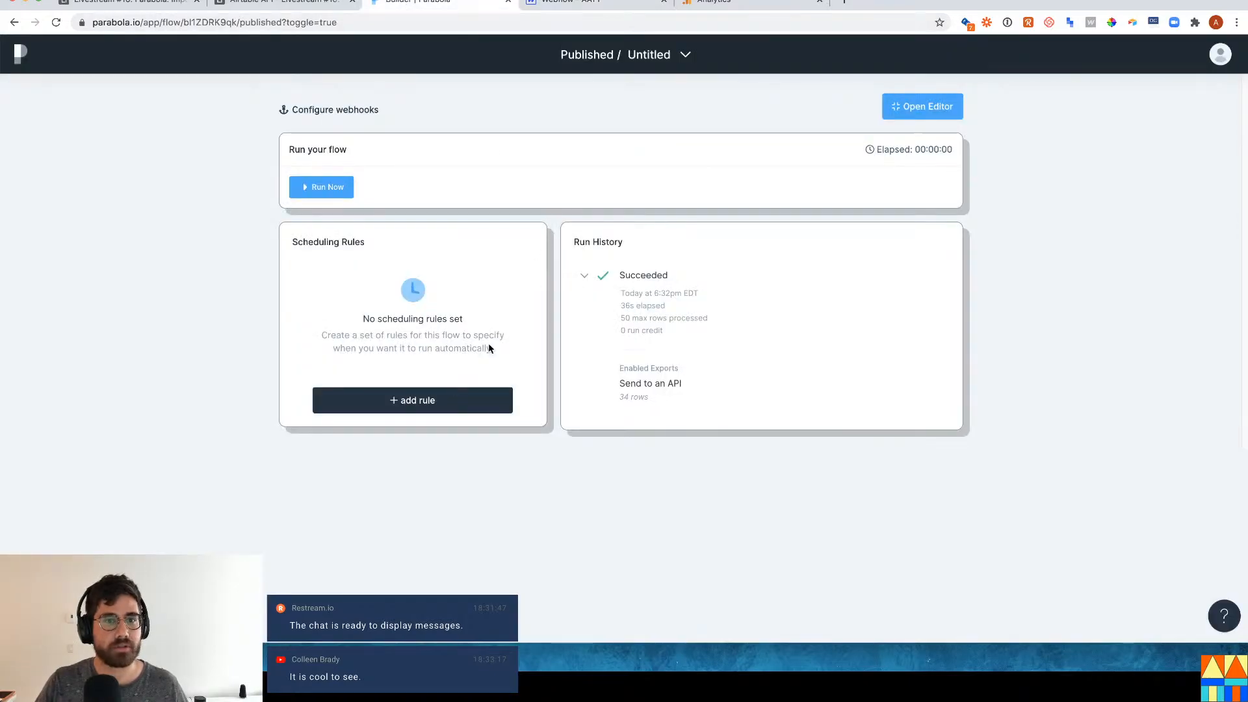
Start a scheduling rule for the Parabola flow, leave it unsaved, and return to the Airtable base.
{"action": "left_click", "coordinate": [437, 412]}
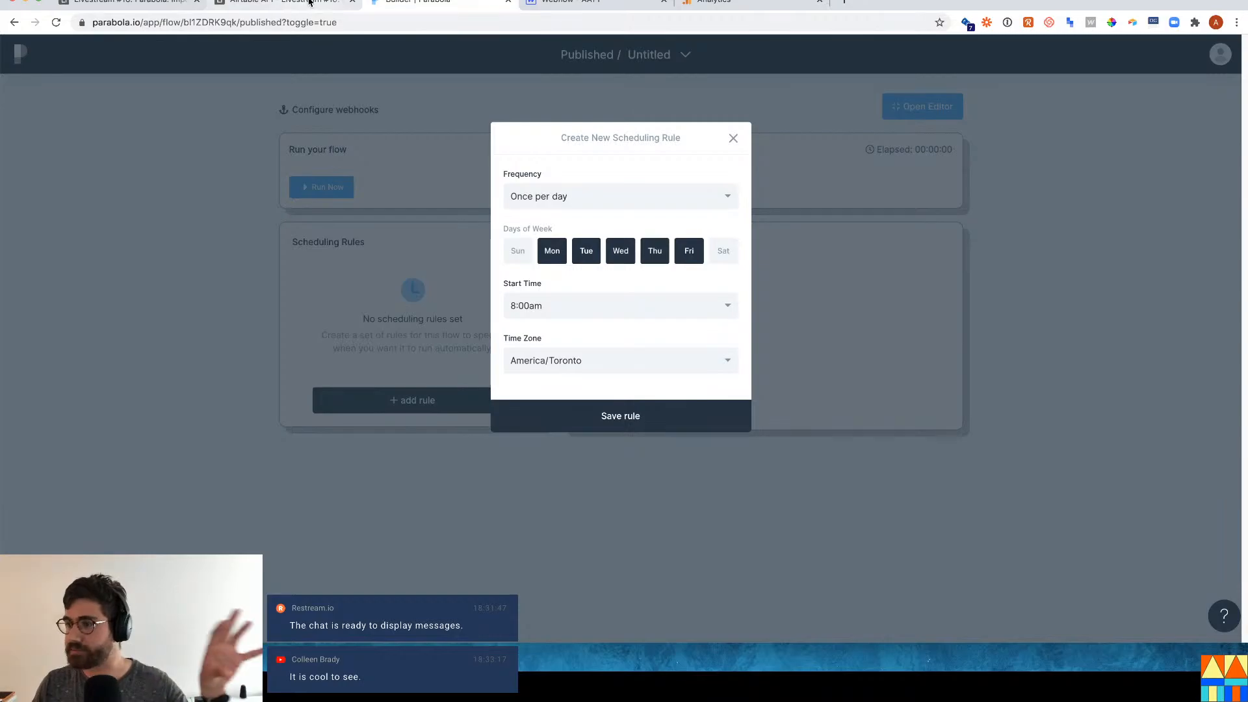
{"action": "left_click", "coordinate": [81, 5]}
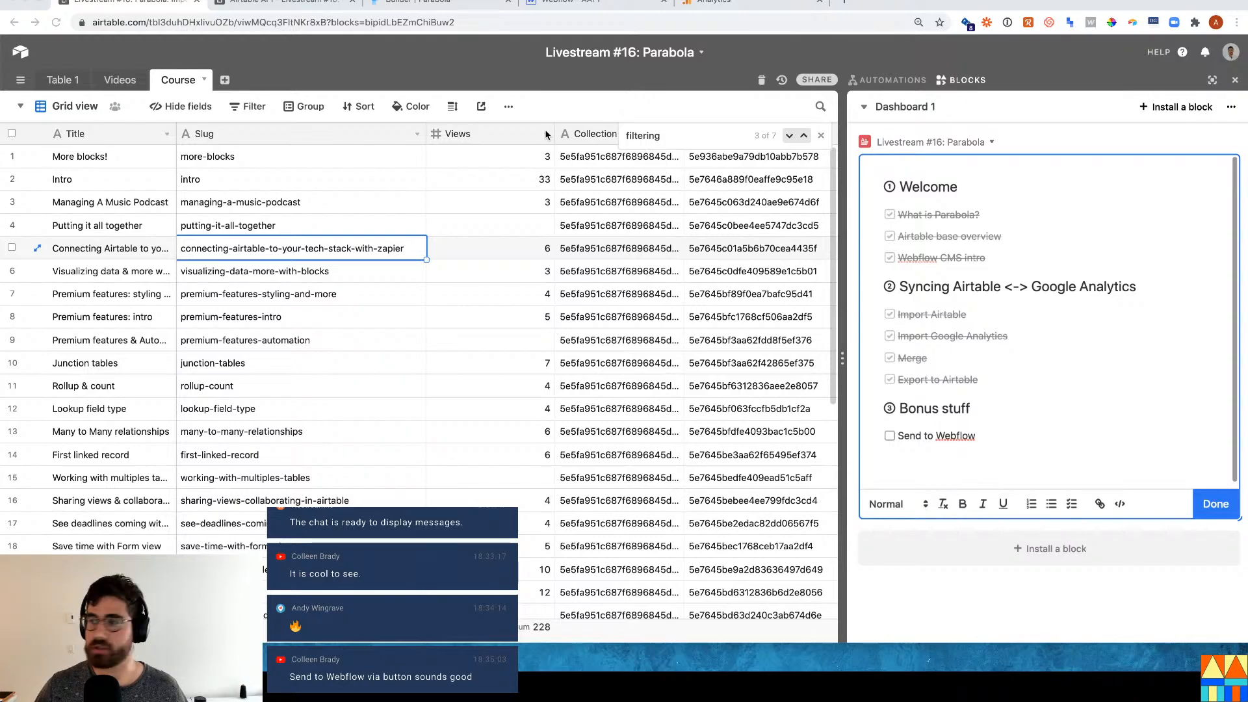
{"action": "key", "text": "ctrl+t"}
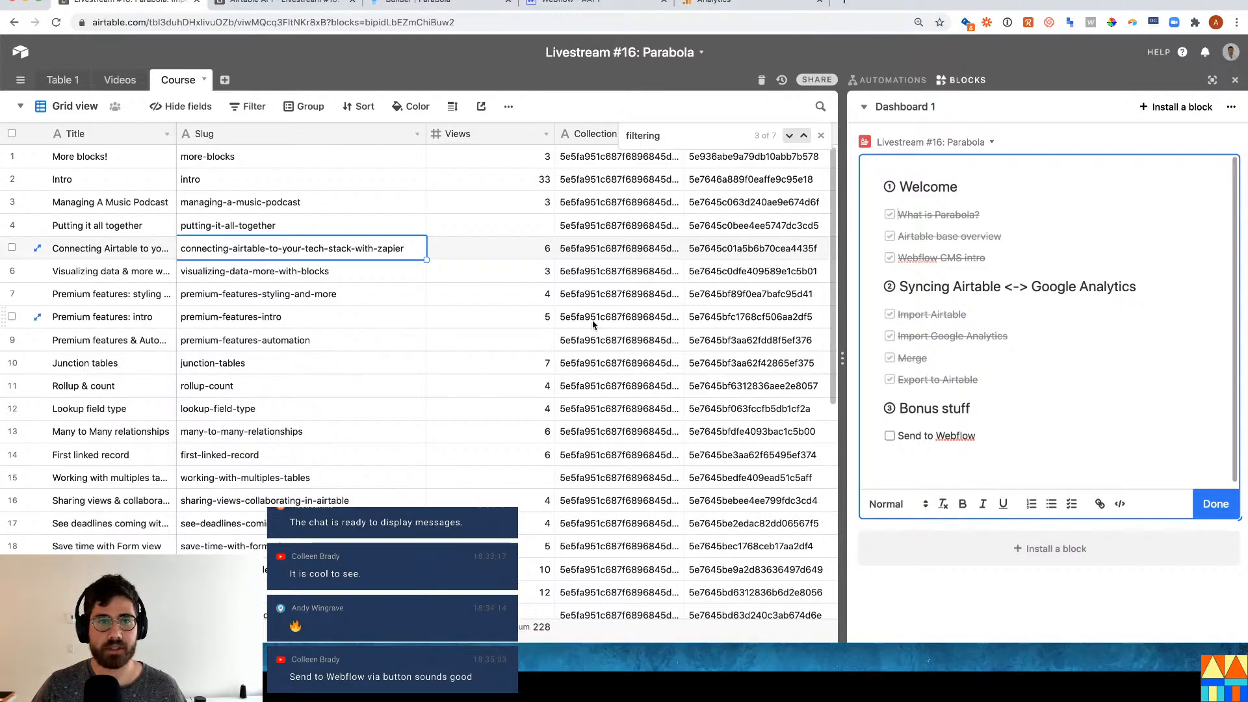
Go to zapier.com, start a new untitled Zap, and come back to the Airtable Course table.
{"action": "type", "text": "zapier.com"}
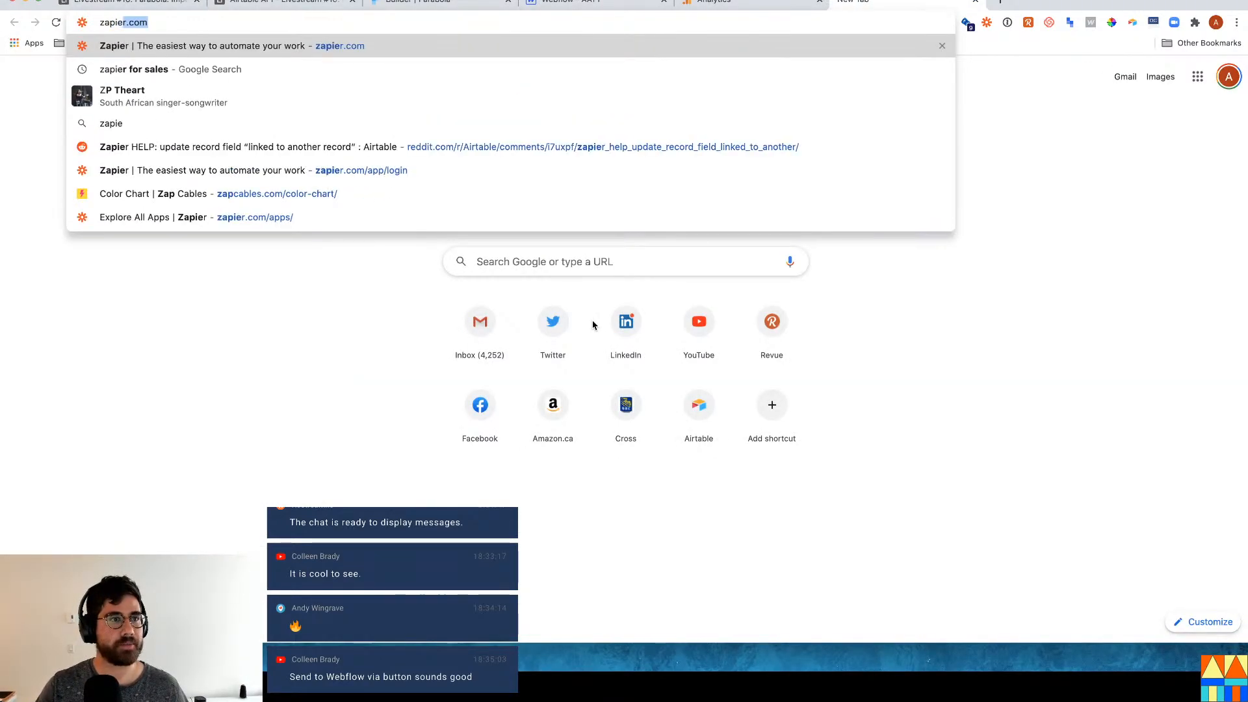
{"action": "key", "text": "Return"}
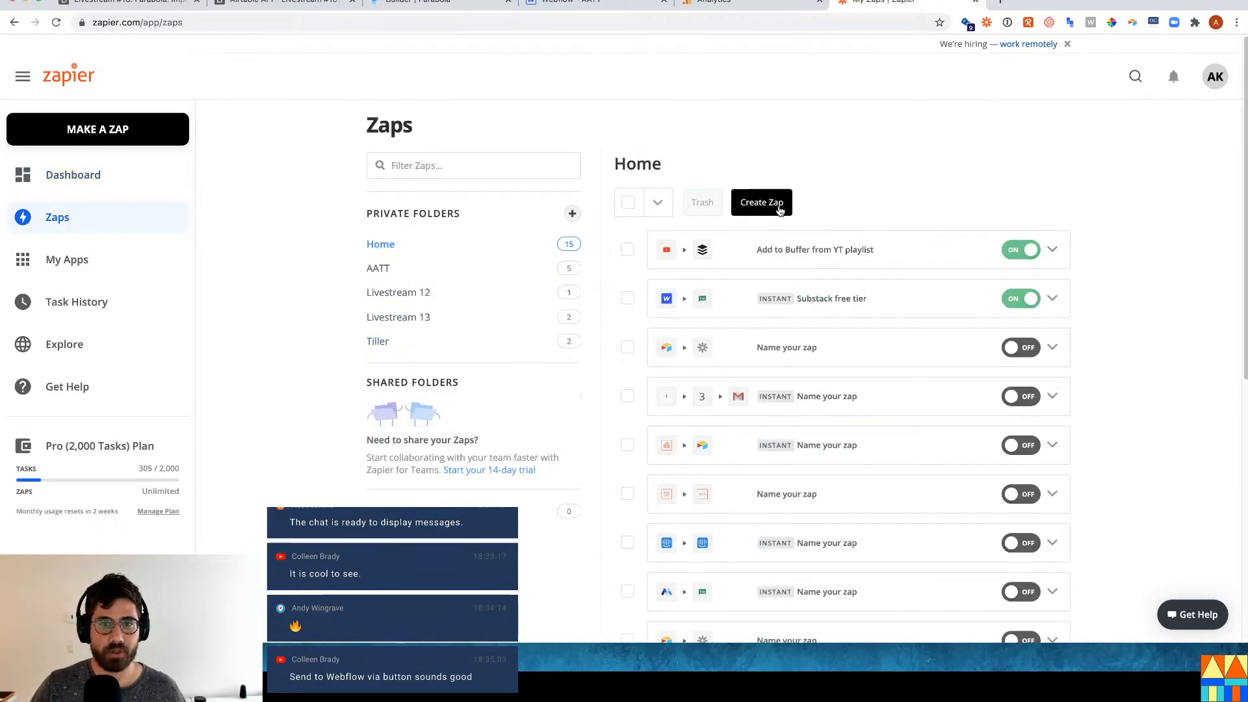
{"action": "left_click", "coordinate": [764, 198]}
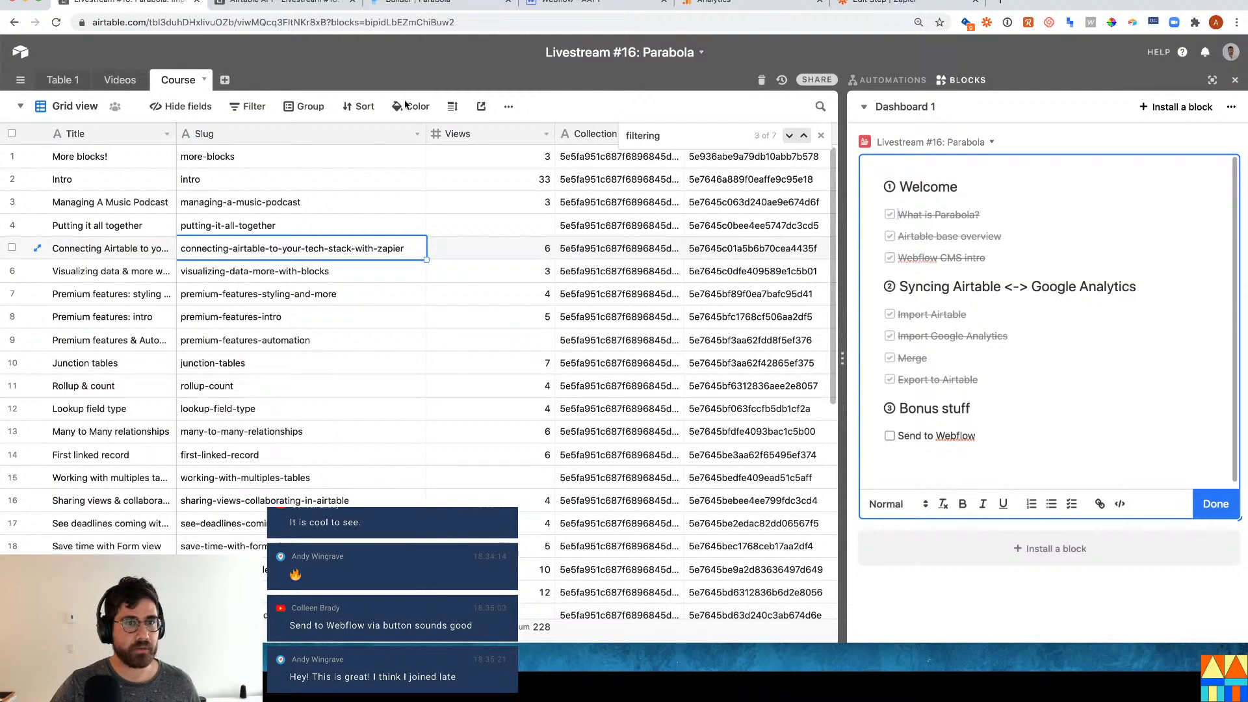
{"action": "left_click", "coordinate": [130, 5]}
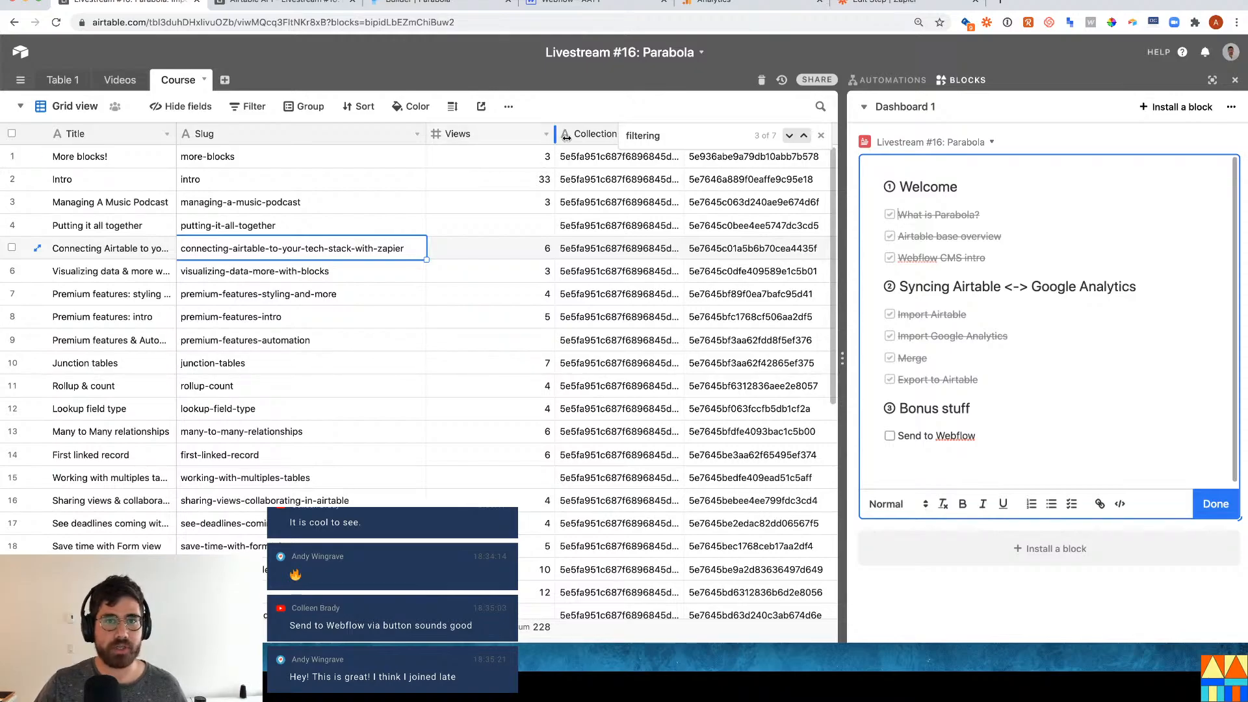
Hide the dashboard panel and insert a Button field named 'Send to webflow' left of Views.
{"action": "left_click", "coordinate": [585, 202]}
{"action": "left_click", "coordinate": [1236, 78]}
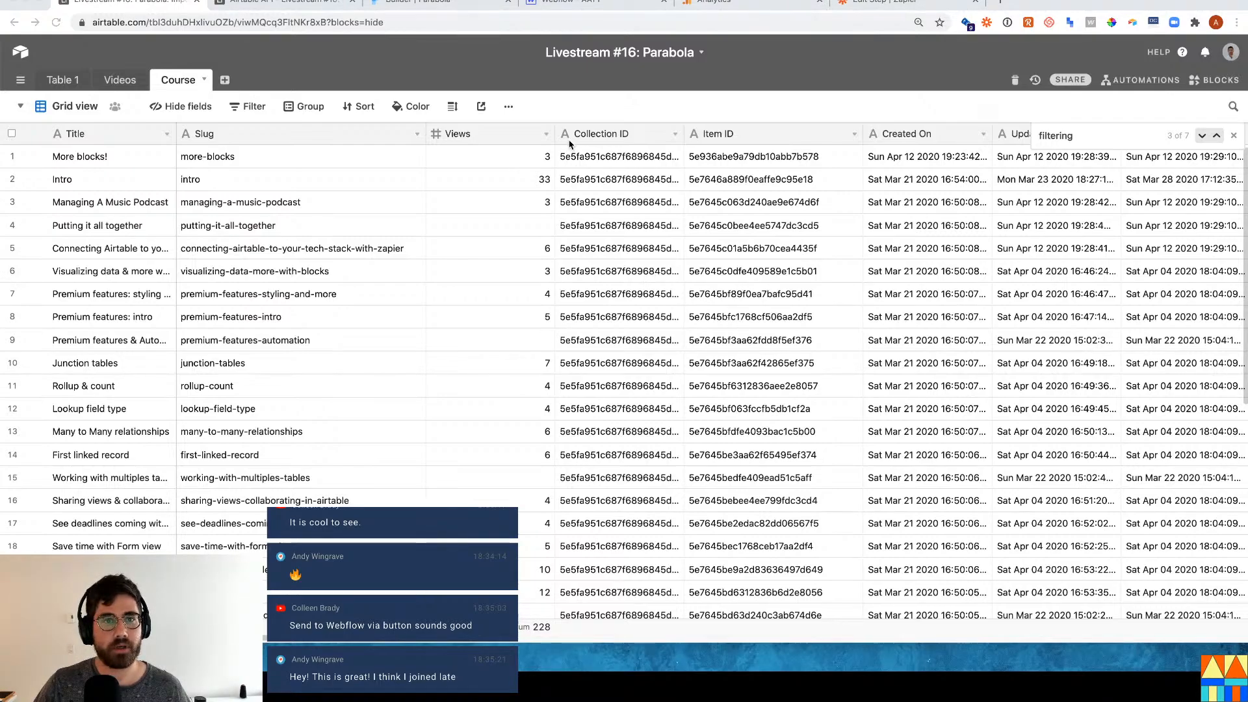
{"action": "left_click", "coordinate": [547, 135]}
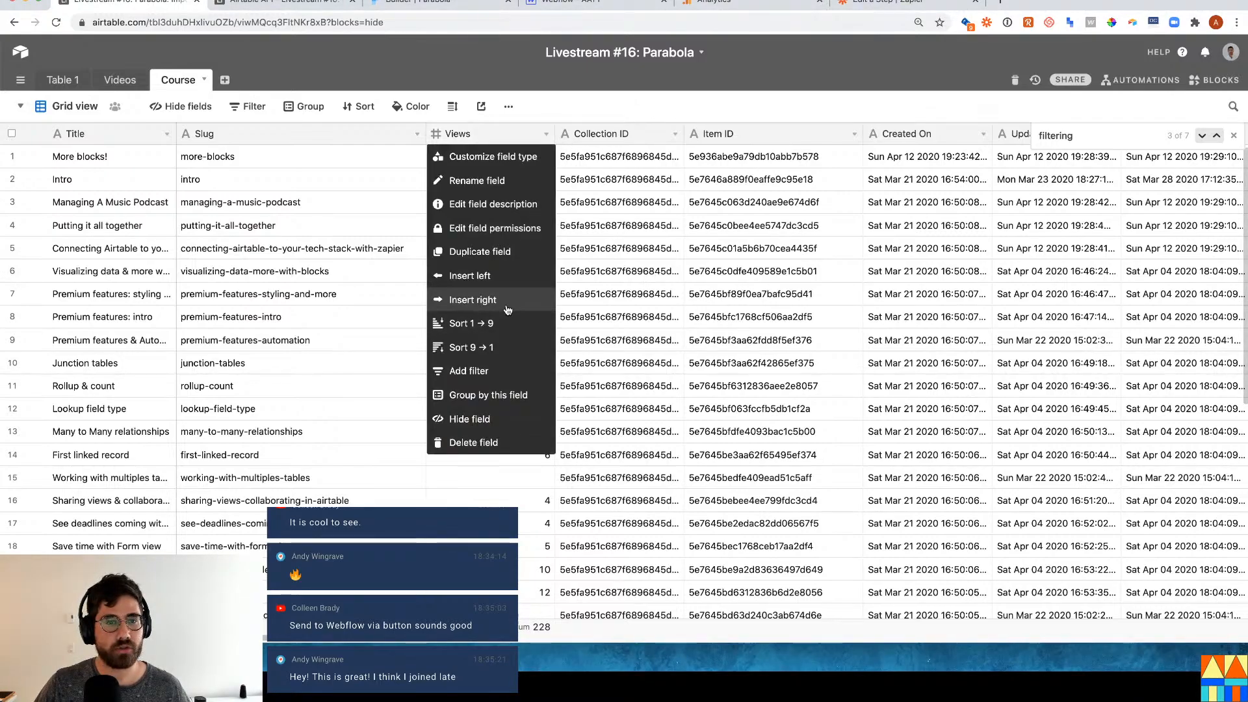
{"action": "left_click", "coordinate": [496, 277]}
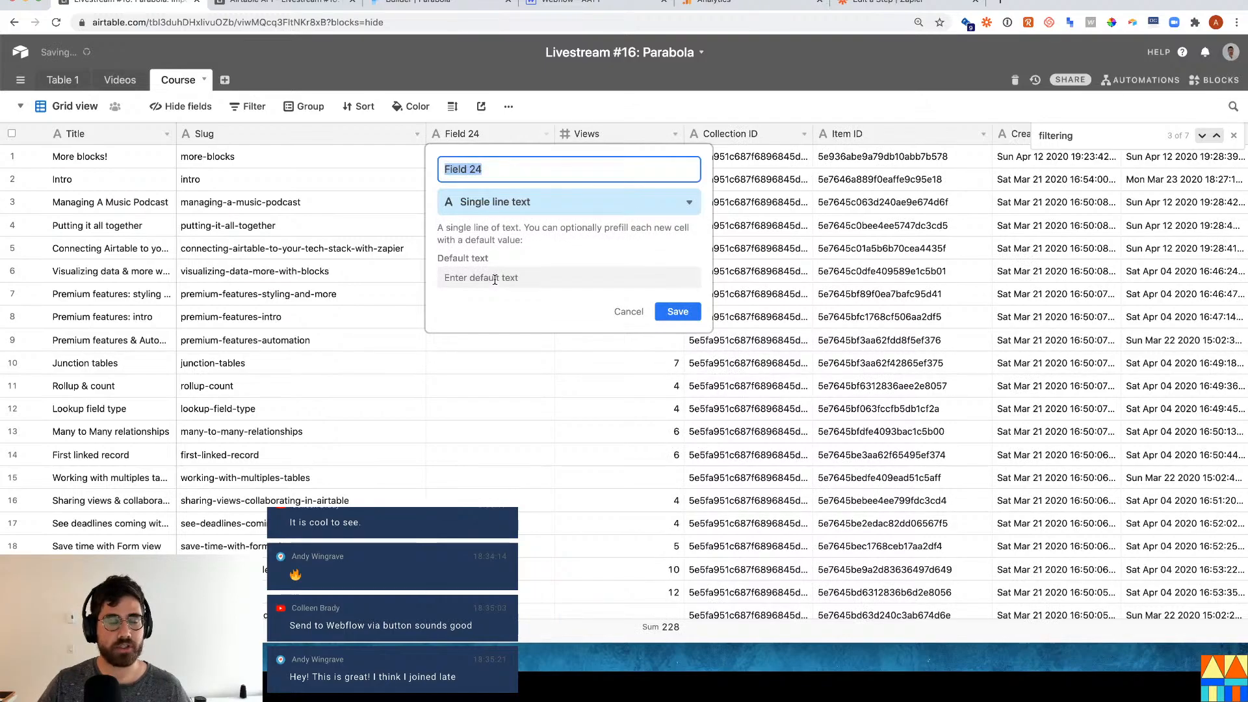
{"action": "type", "text": "Send to webflow"}
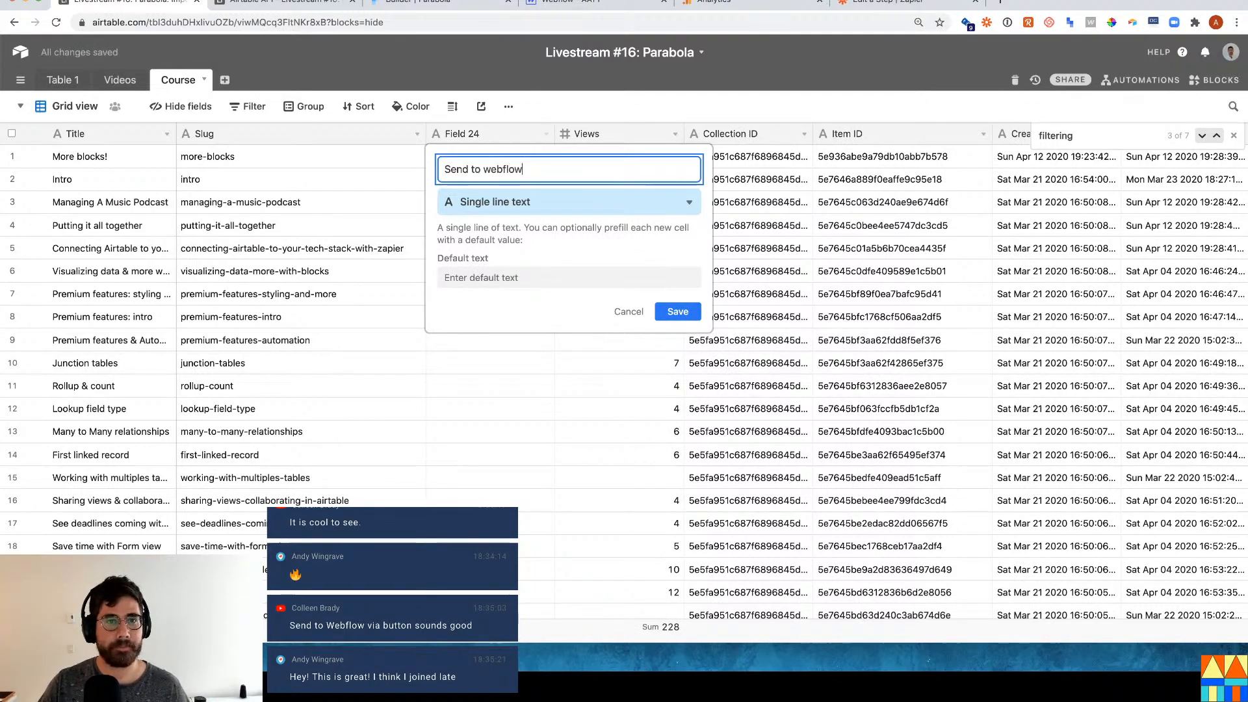
{"action": "left_click", "coordinate": [527, 205]}
{"action": "type", "text": "butt"}
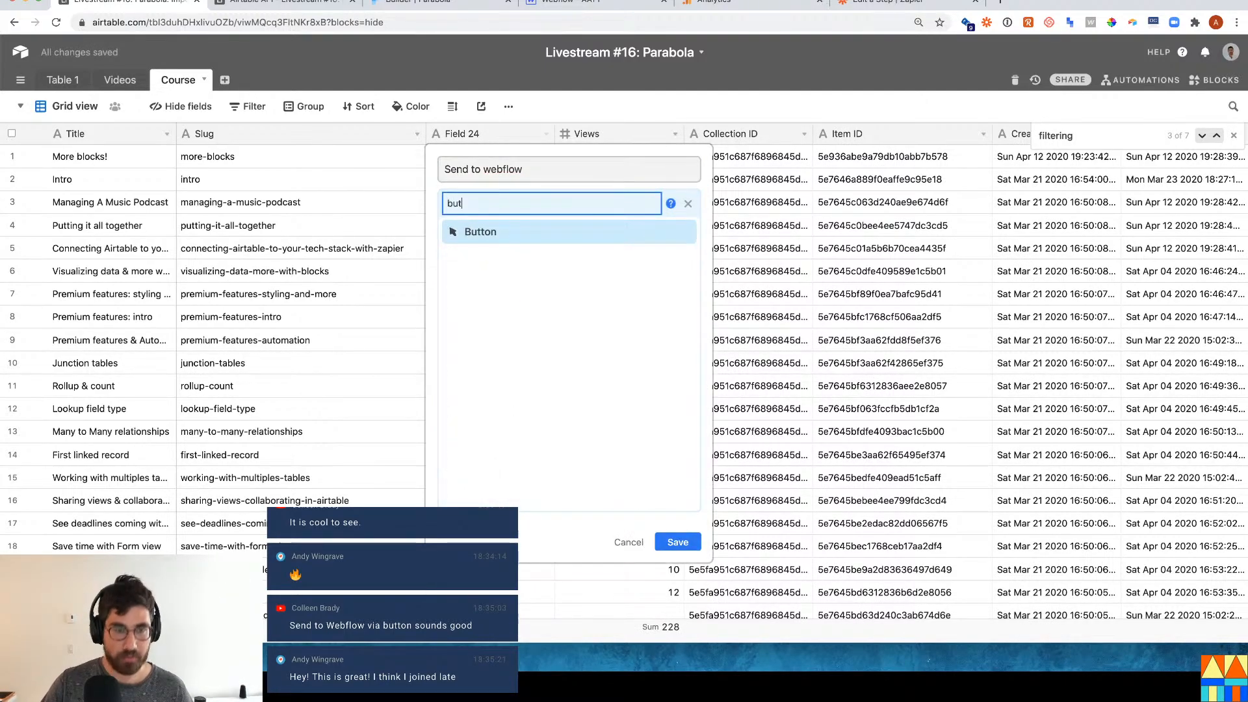
{"action": "key", "text": "Return"}
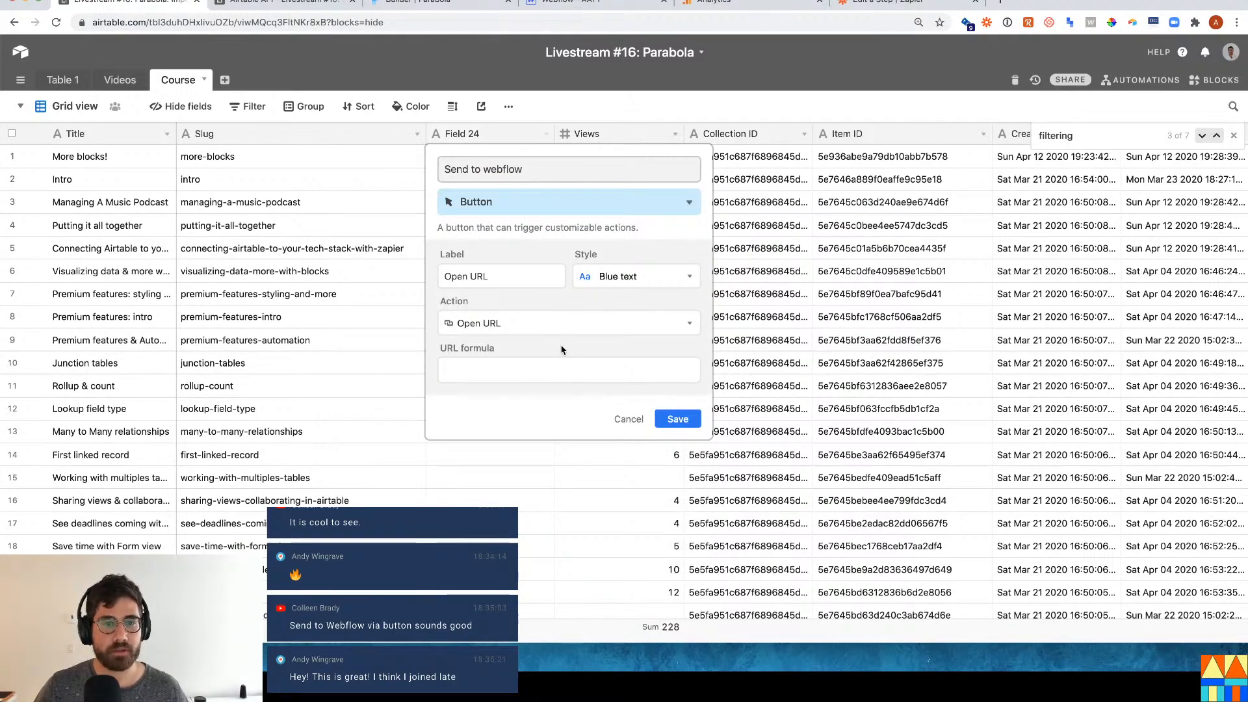
{"action": "left_click", "coordinate": [903, 6]}
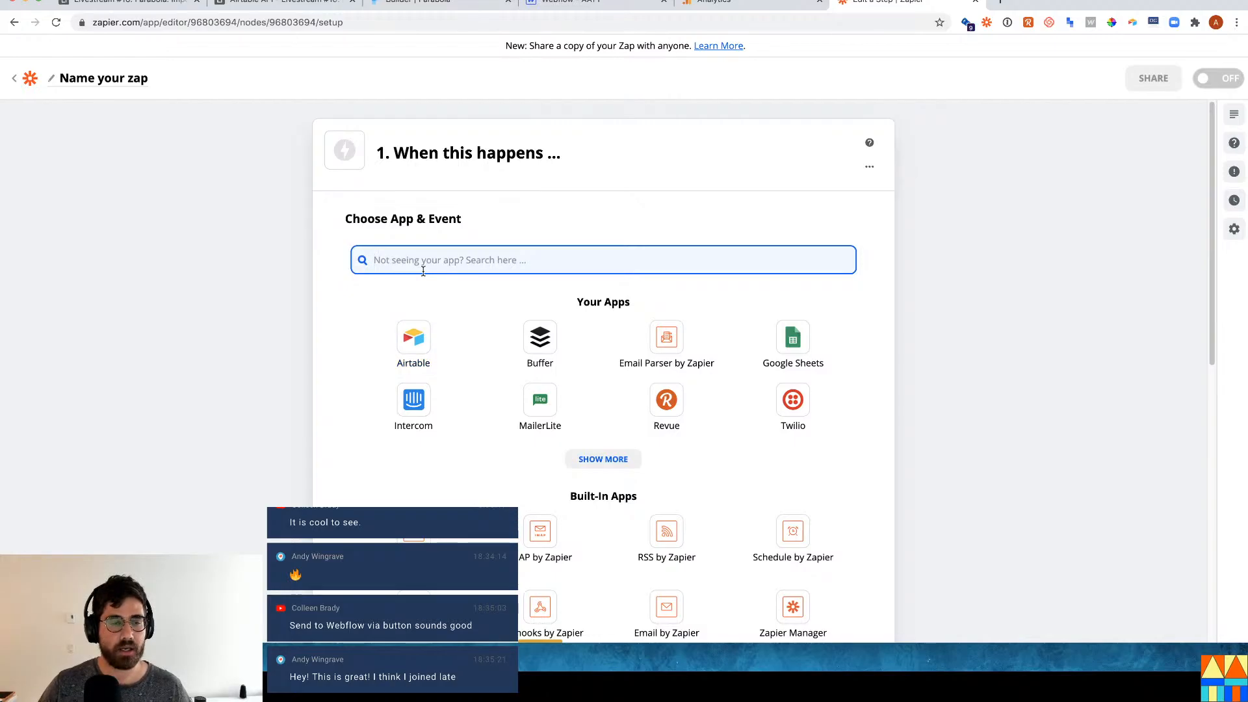
Set the zap trigger to Webhooks by Zapier Catch Hook and copy its custom webhook URL.
{"action": "type", "text": "webhook"}
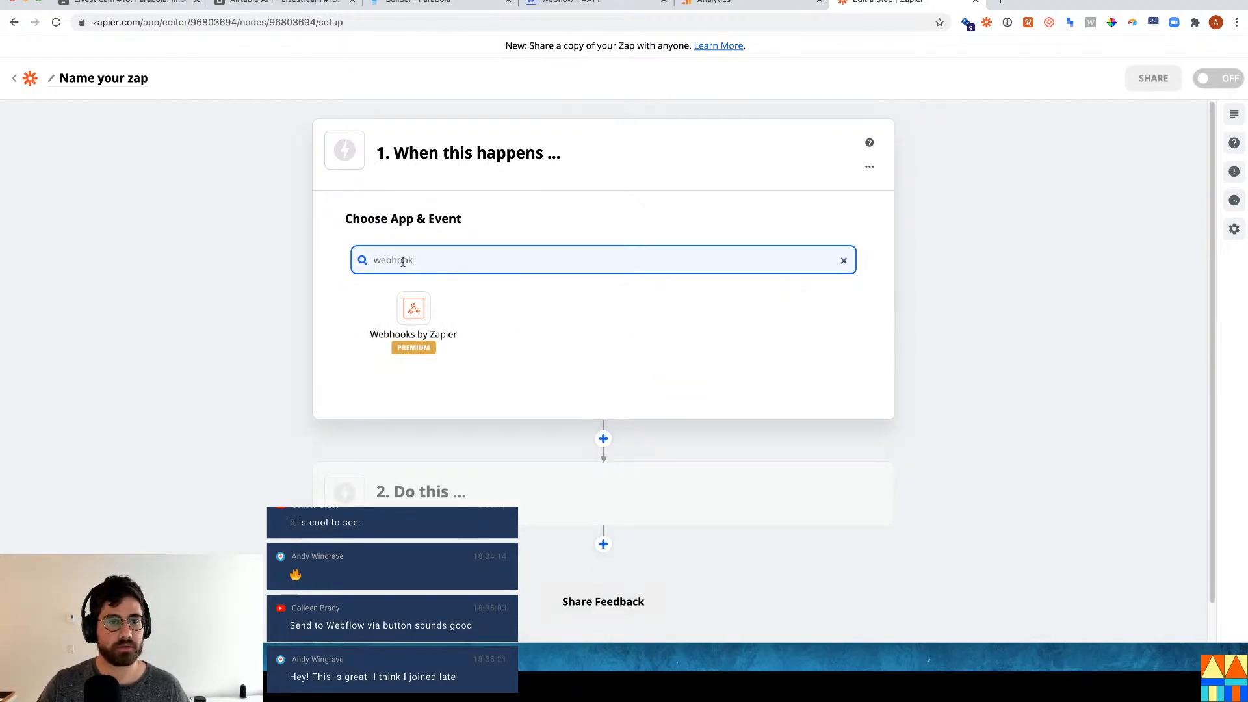
{"action": "left_click", "coordinate": [413, 315]}
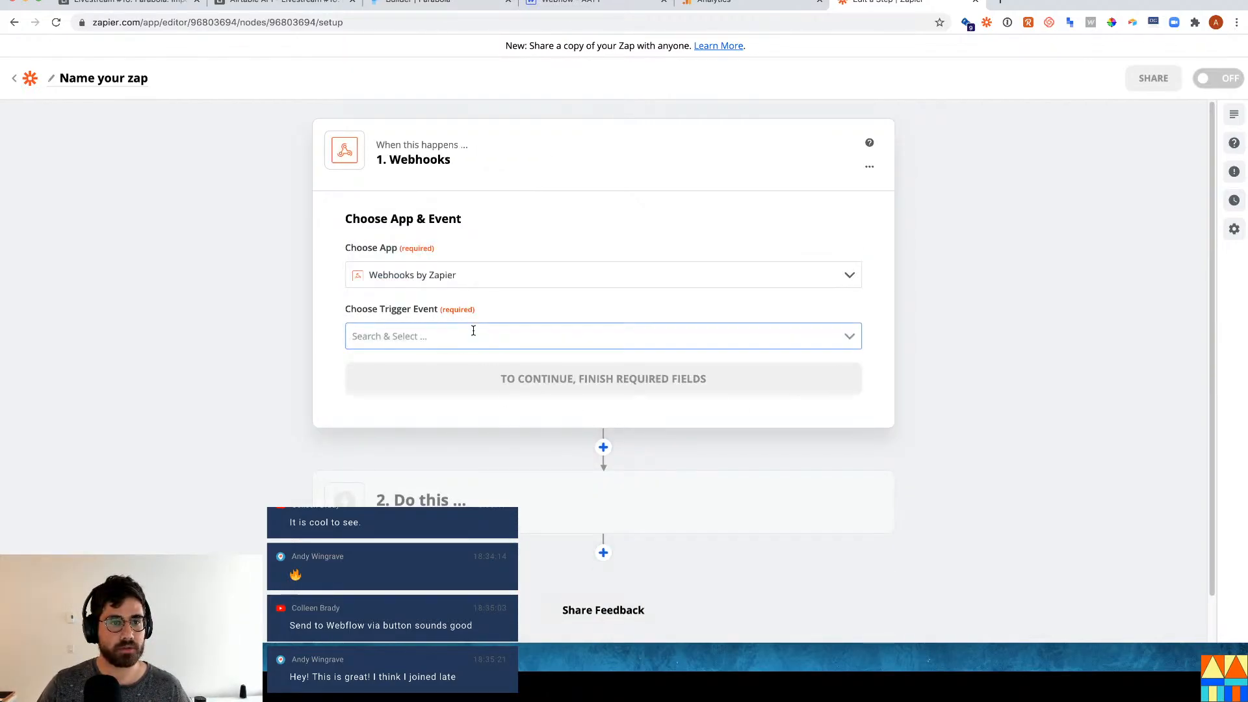
{"action": "left_click", "coordinate": [498, 425]}
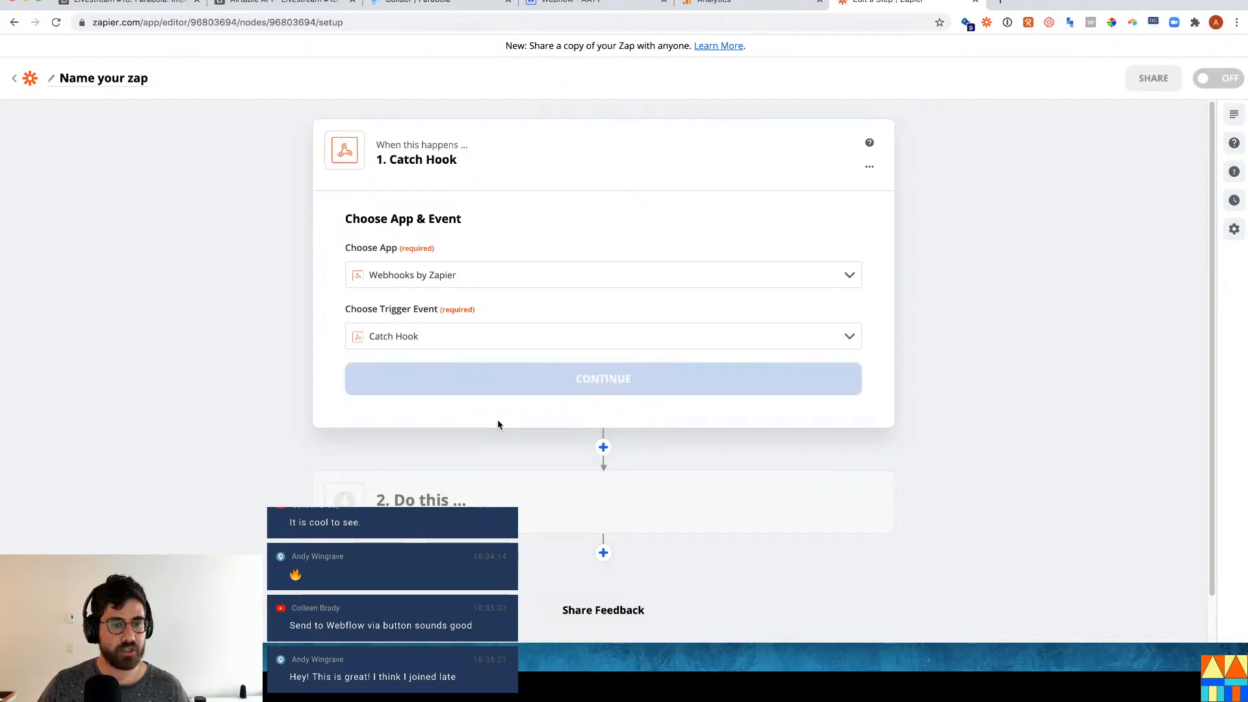
{"action": "left_click", "coordinate": [627, 385]}
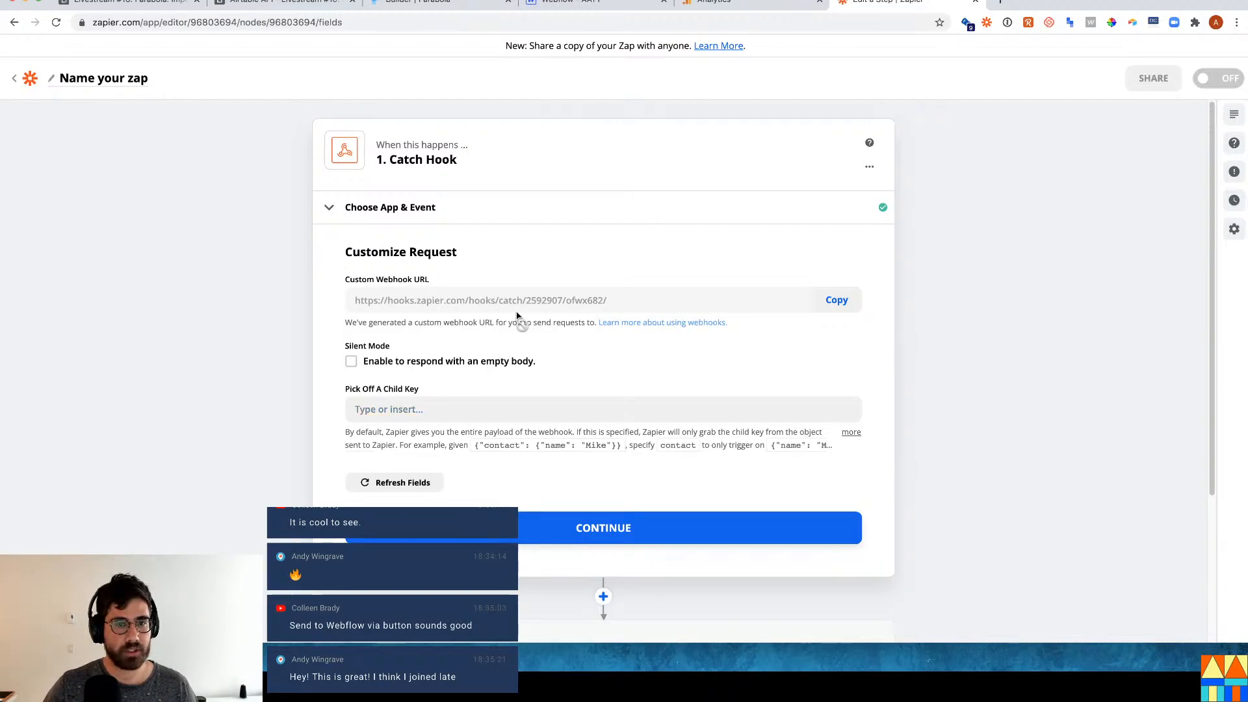
{"action": "left_click", "coordinate": [837, 299]}
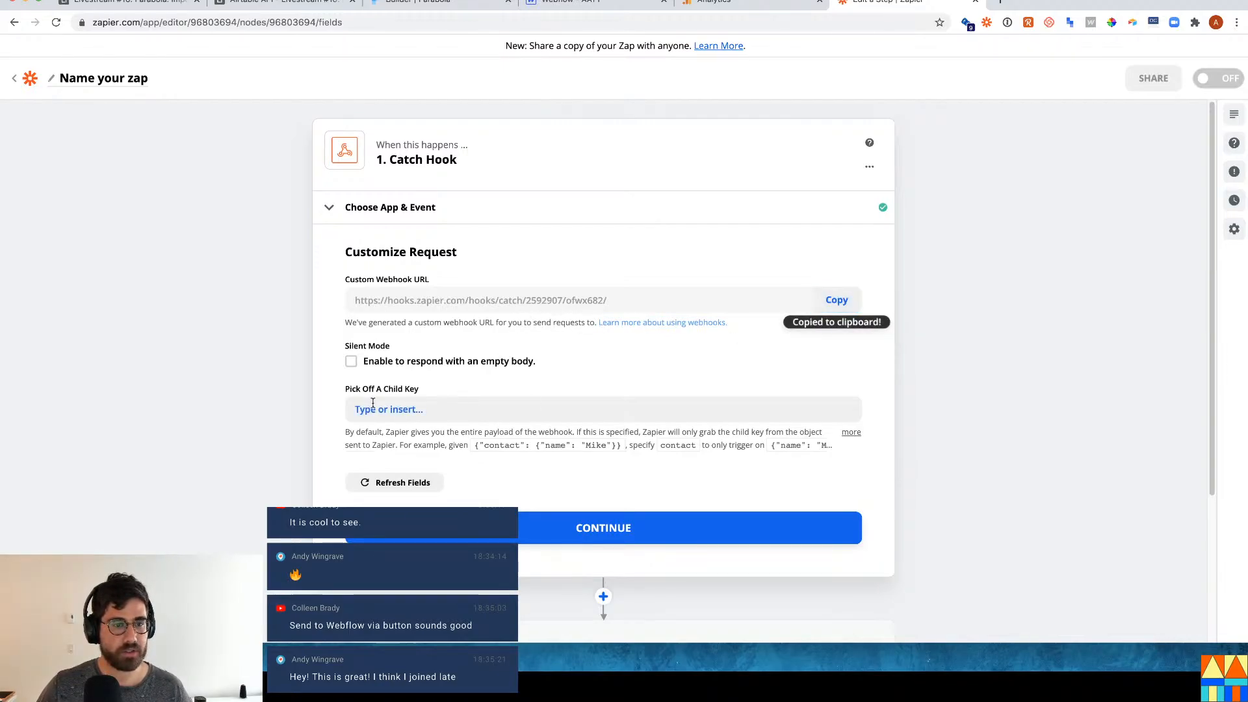
Enter record_id as the Catch Hook child key, then begin the Airtable button's URL formula.
{"action": "left_click", "coordinate": [415, 411]}
{"action": "type", "text": "record_id"}
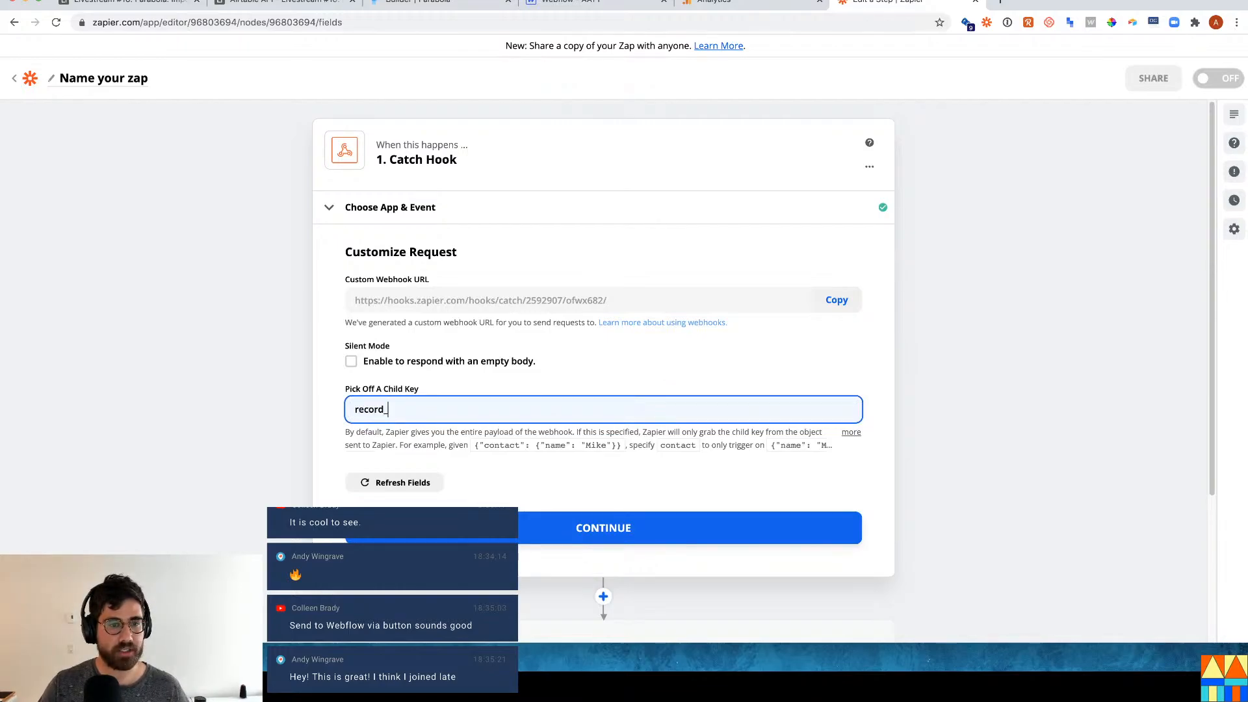
{"action": "left_click", "coordinate": [186, 283]}
{"action": "left_click", "coordinate": [153, 8]}
{"action": "left_click", "coordinate": [537, 370]}
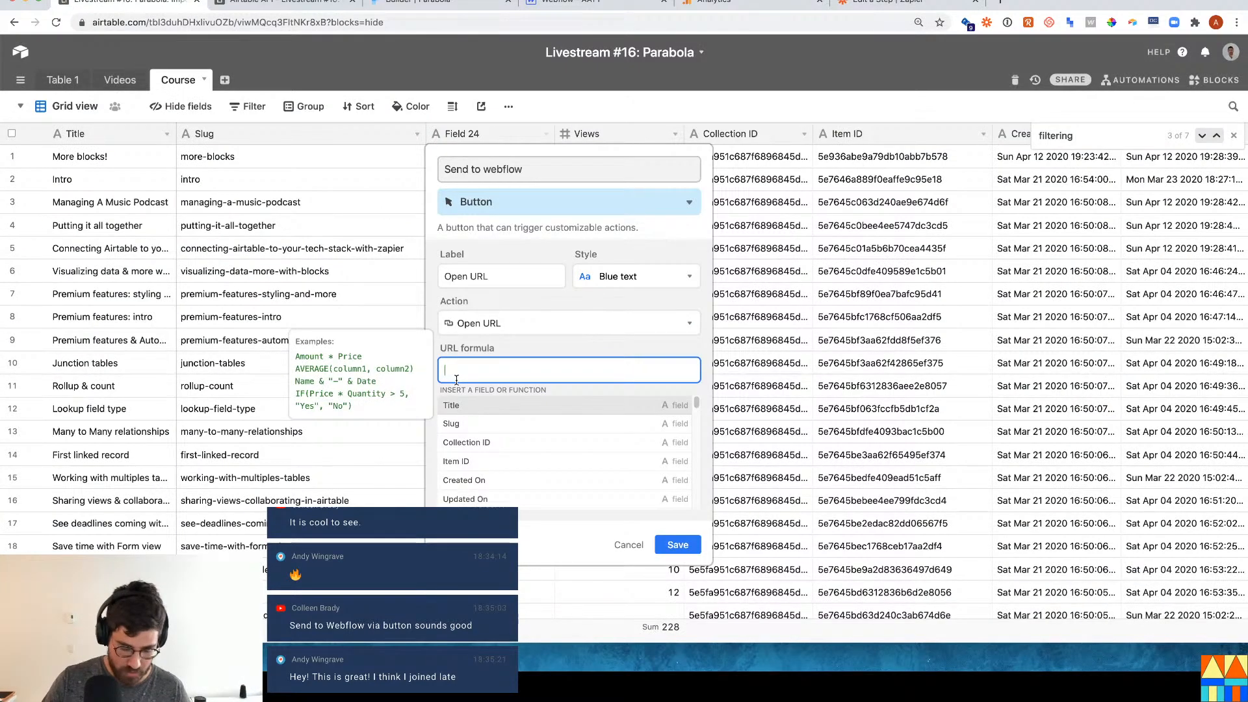
Build the button URL formula from the quoted webhook URL plus RECORD_ID(), and save the field.
{"action": "key", "text": "ctrl+v"}
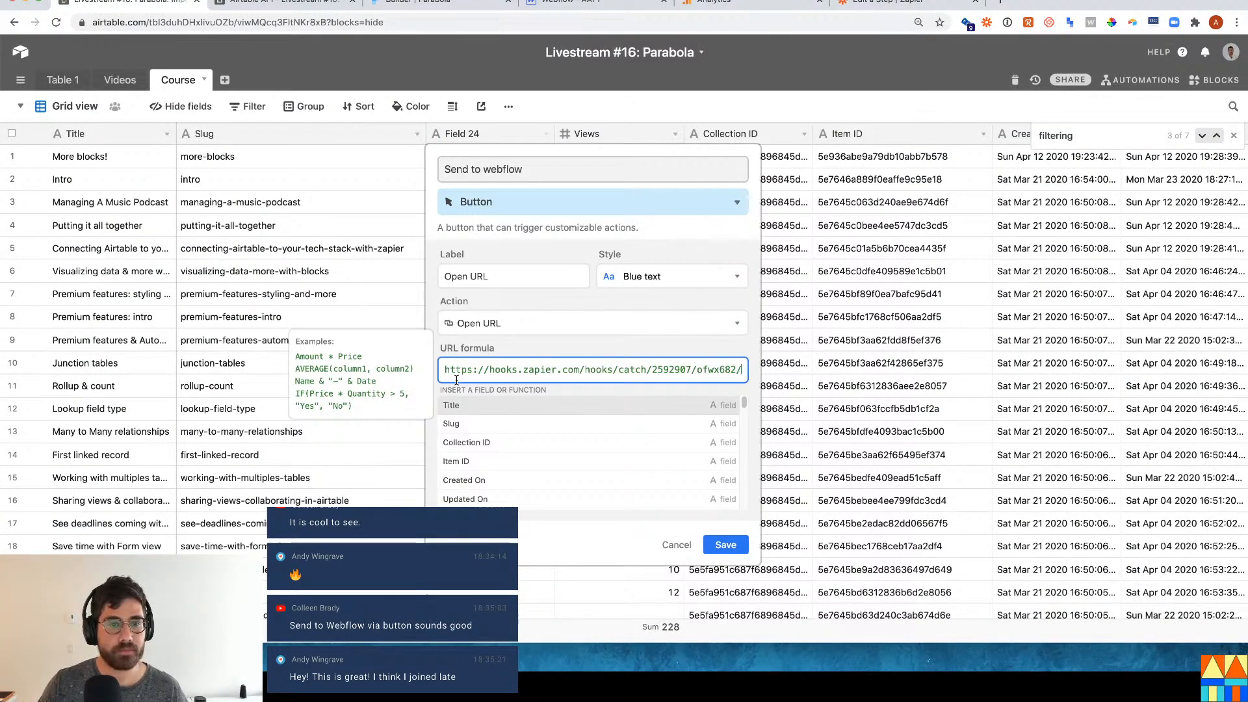
{"action": "type", "text": "\""}
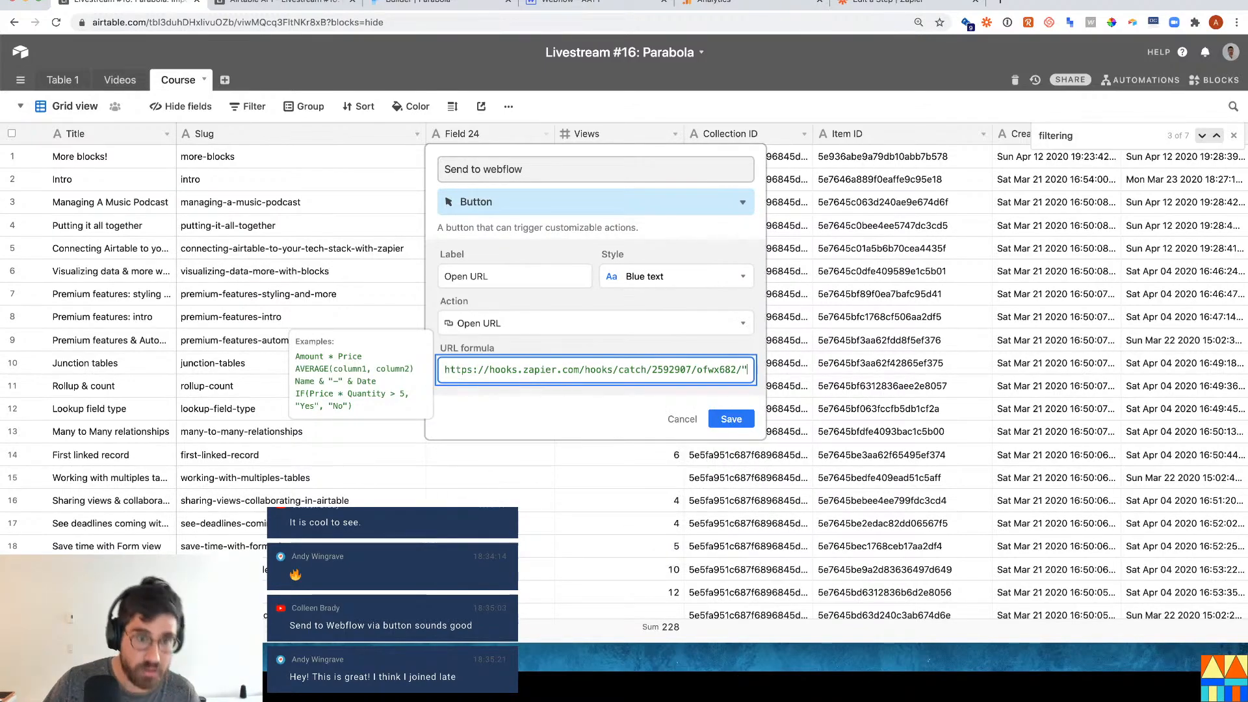
{"action": "key", "text": "super+Left"}
{"action": "type", "text": "\""}
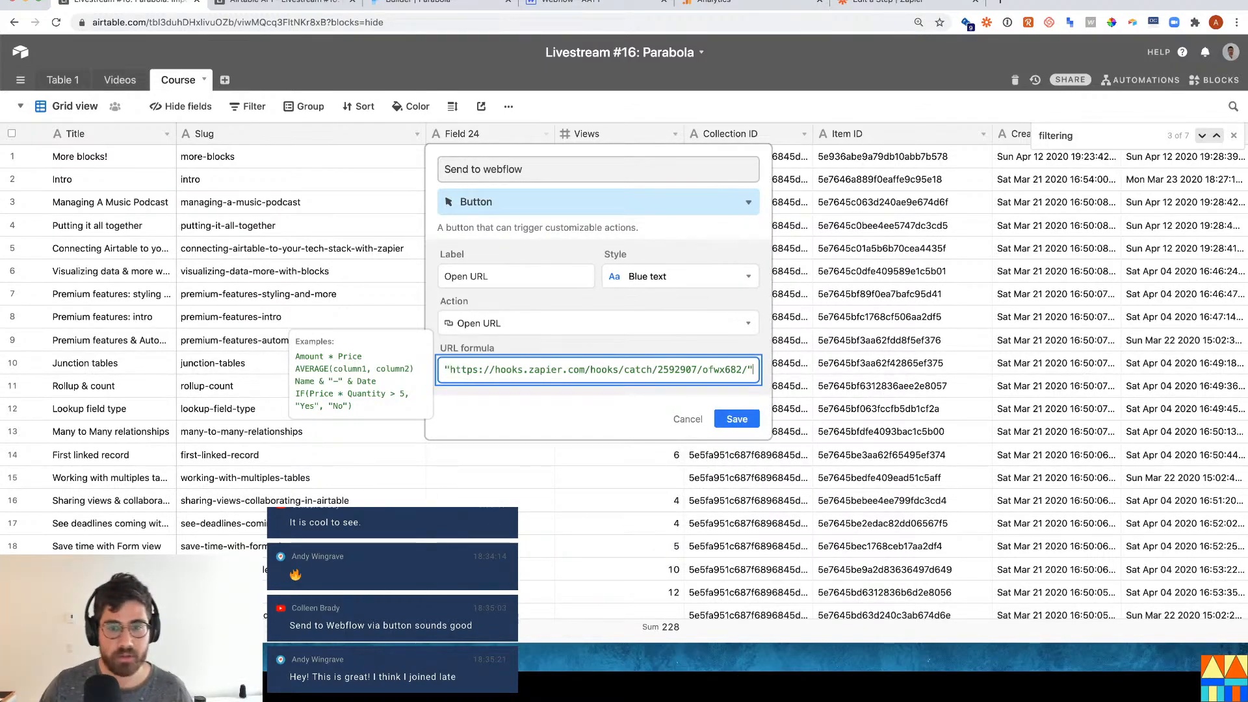
{"action": "type", "text": "?red"}
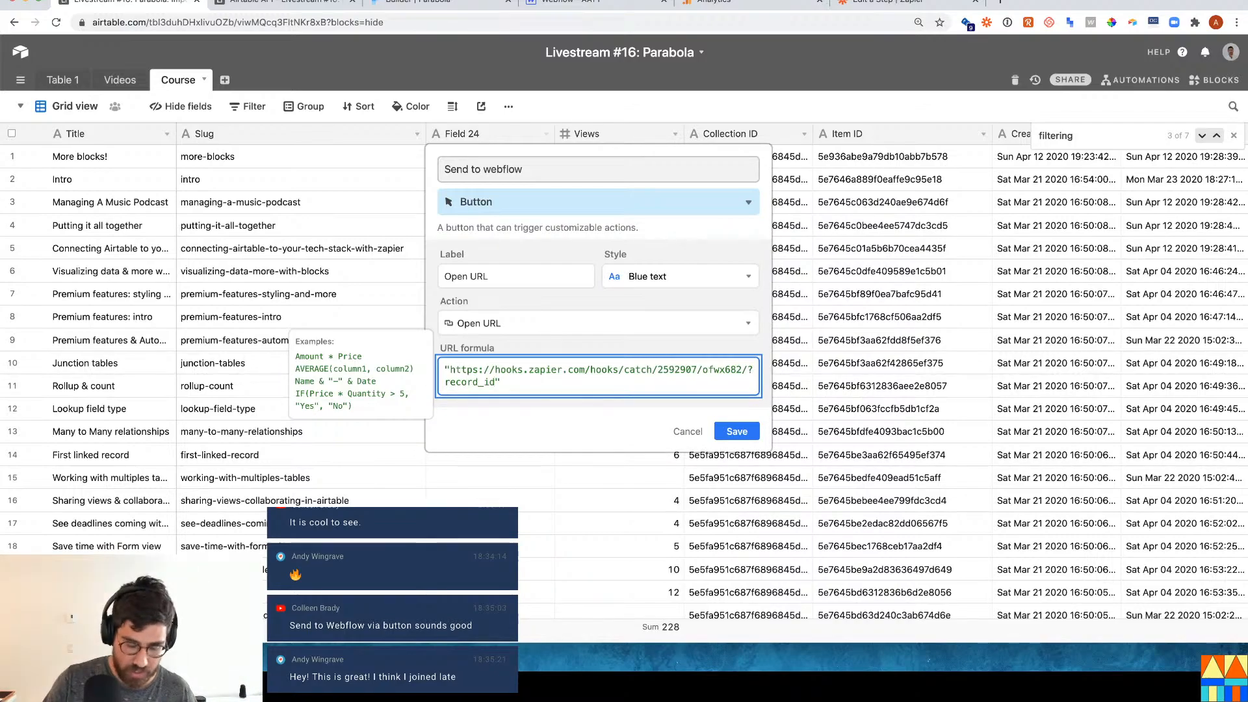
{"action": "type", "text": "&RECORD_ID("}
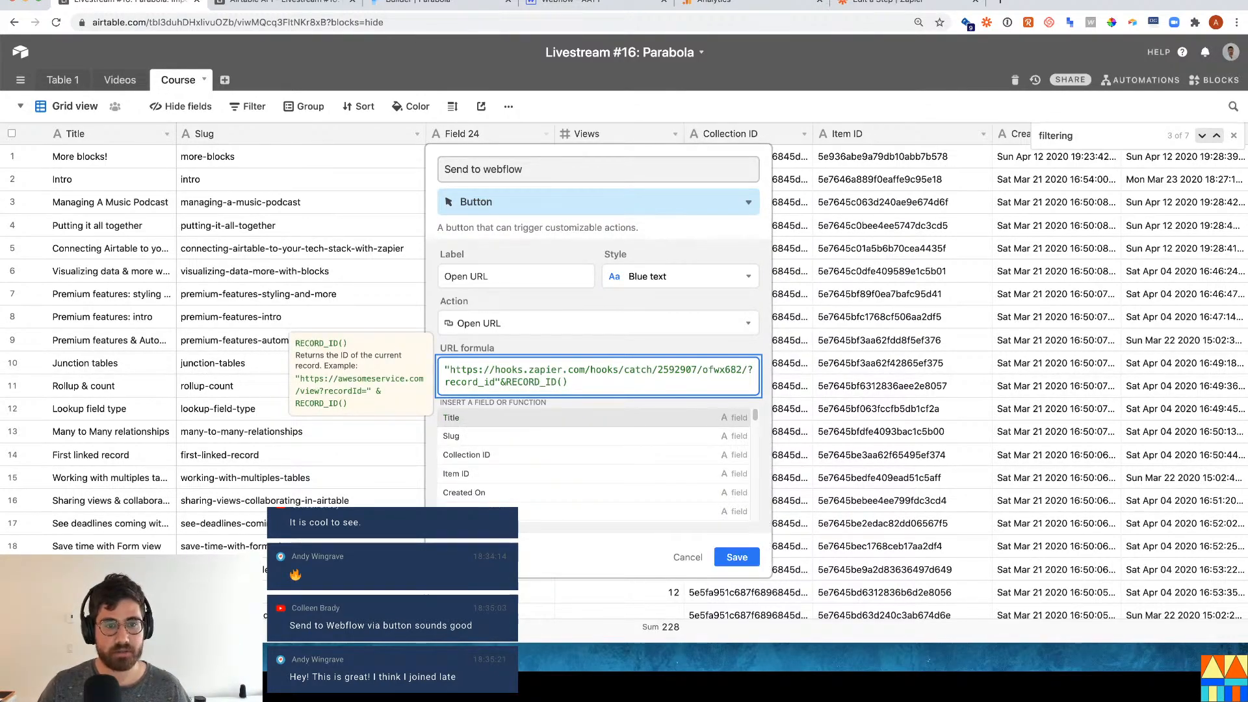
{"action": "left_click", "coordinate": [735, 557]}
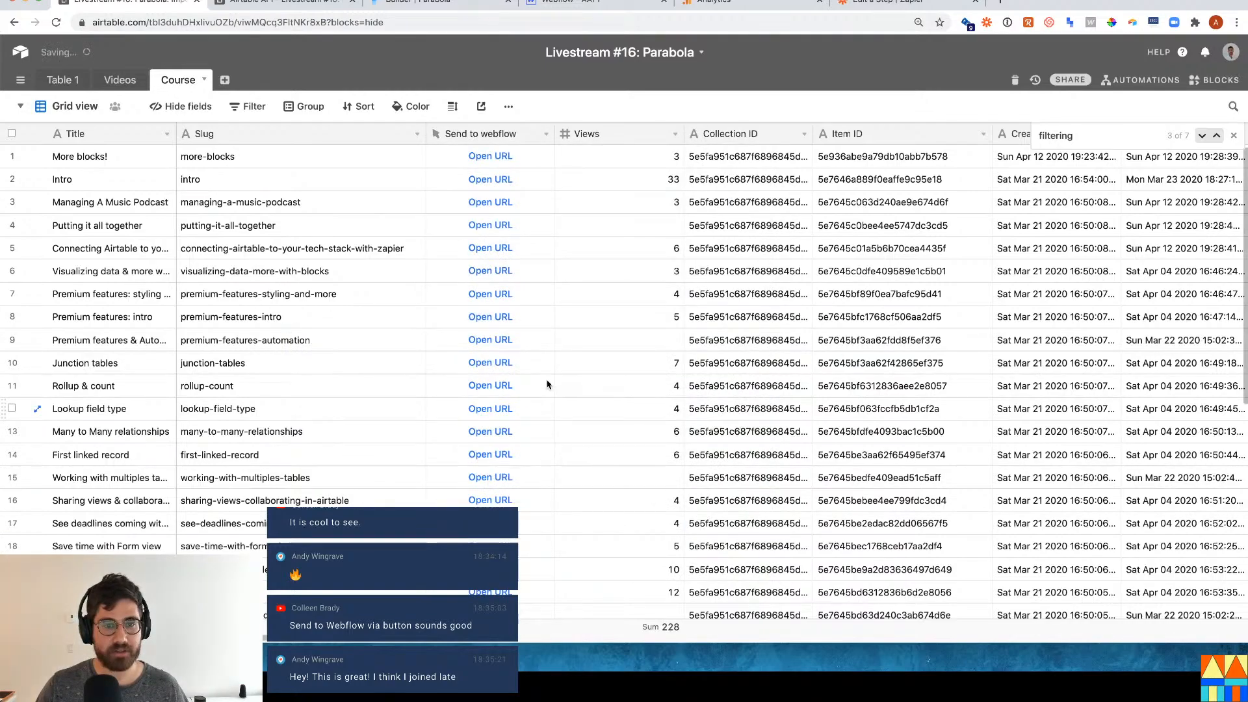
Change the Send to webflow button label from 'Open URL' to 'webflow' and save.
{"action": "left_click", "coordinate": [546, 135]}
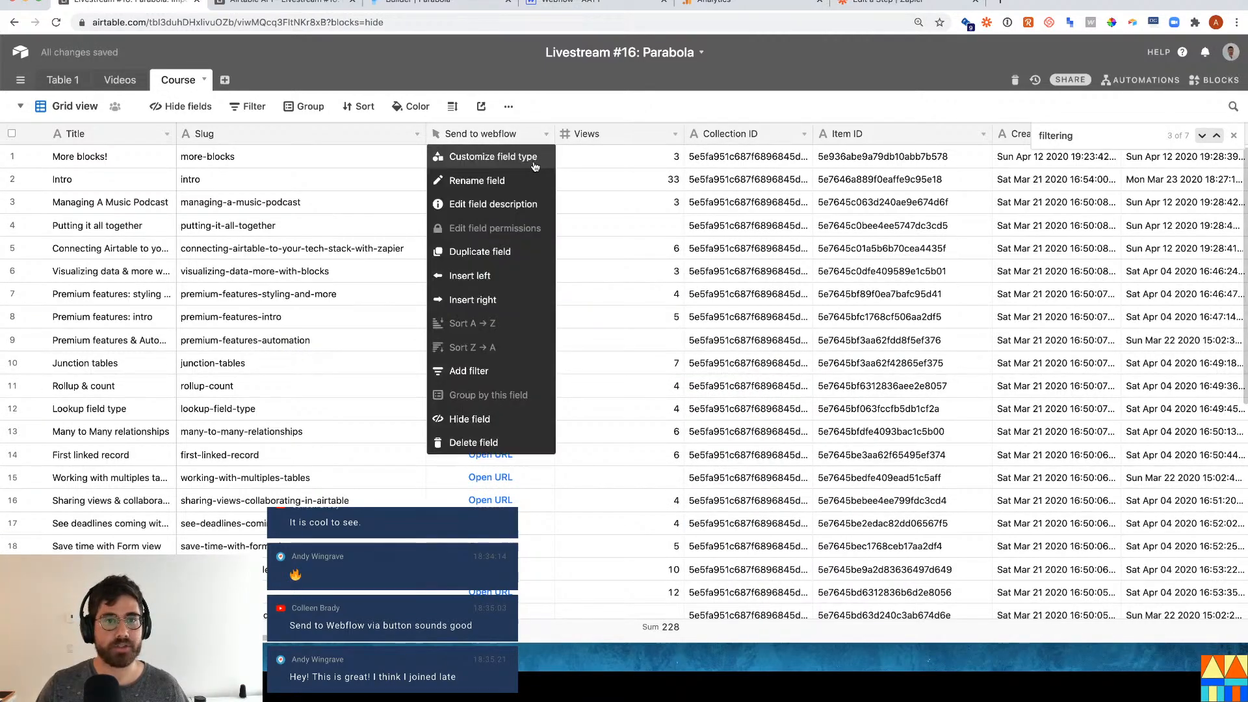
{"action": "left_click", "coordinate": [533, 161]}
{"action": "double_click", "coordinate": [521, 275]}
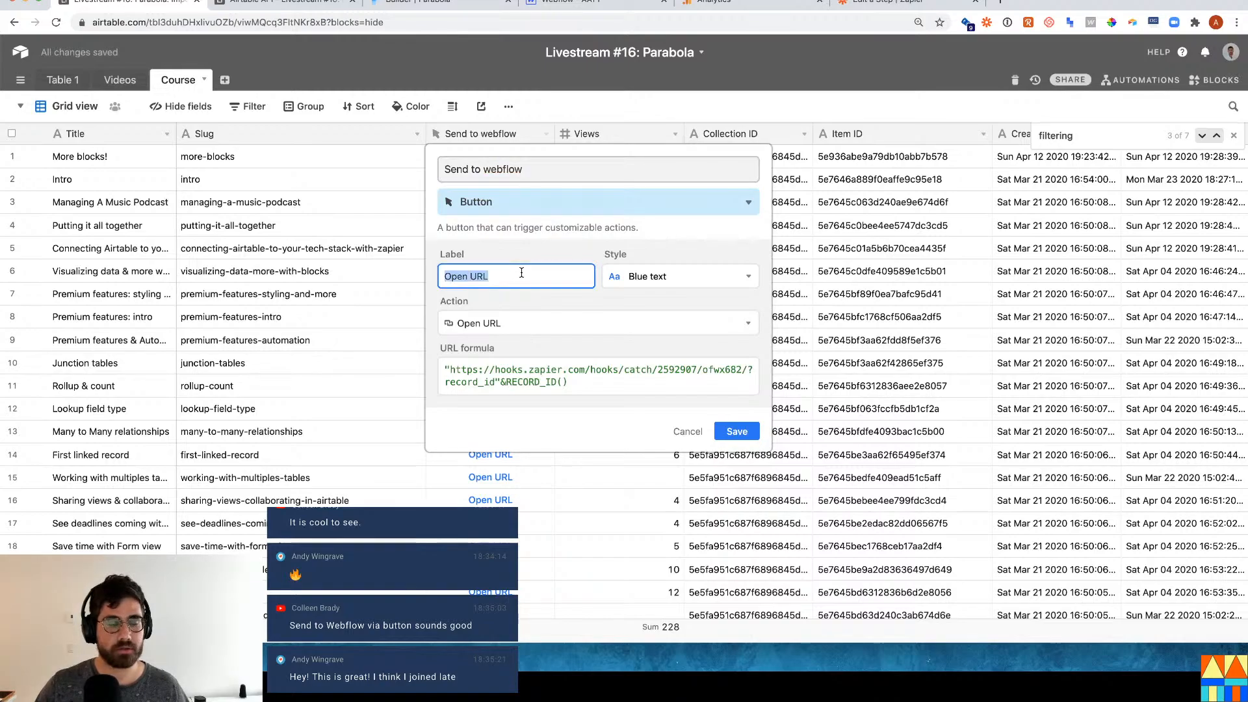
{"action": "type", "text": "webflow"}
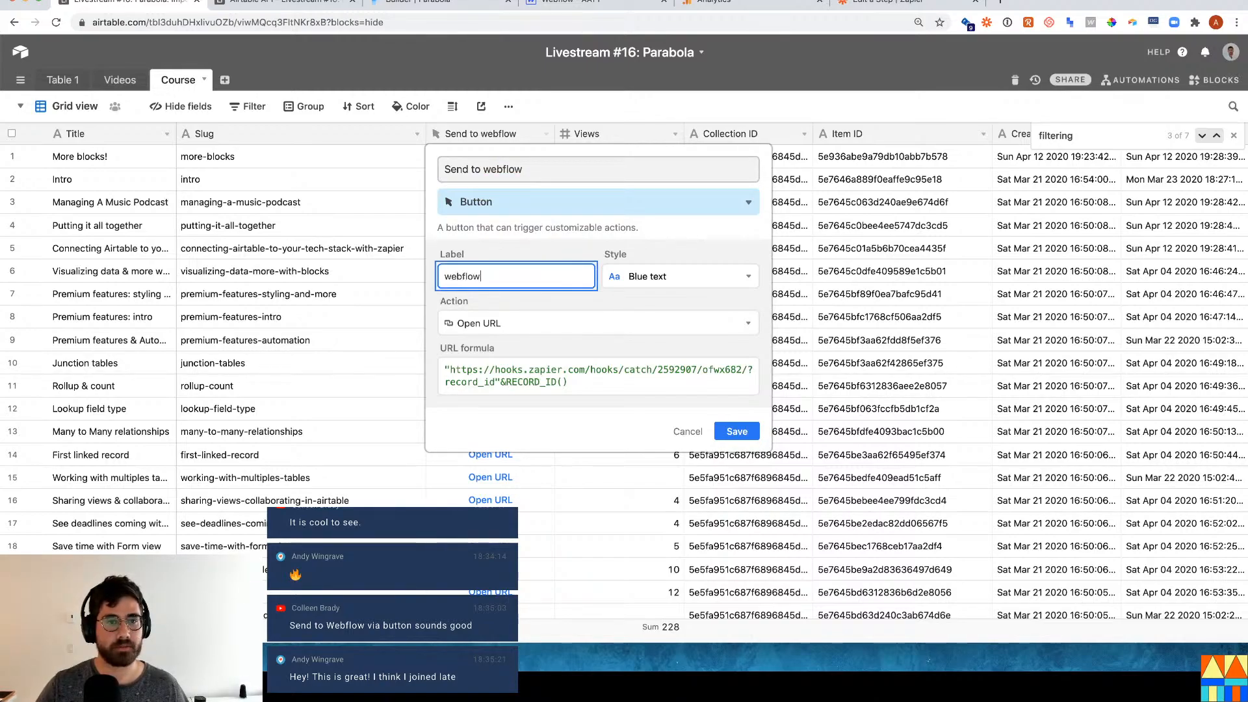
{"action": "left_click", "coordinate": [734, 431]}
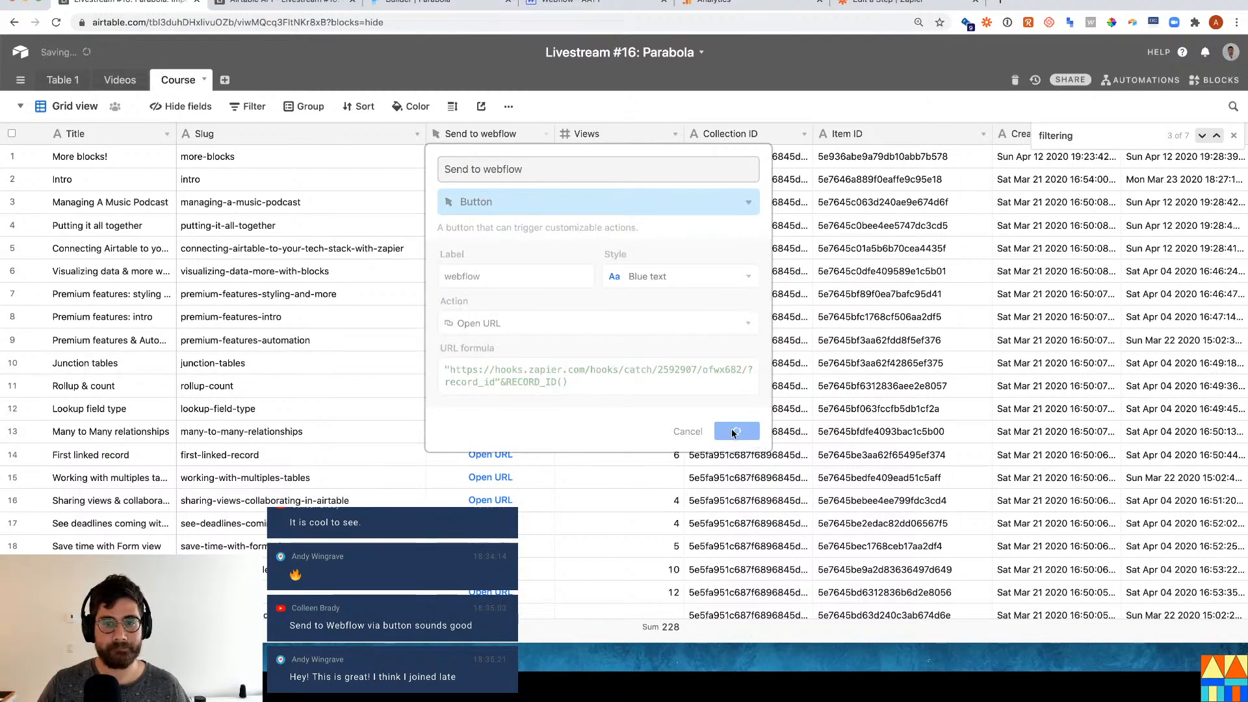
{"action": "left_click", "coordinate": [560, 474]}
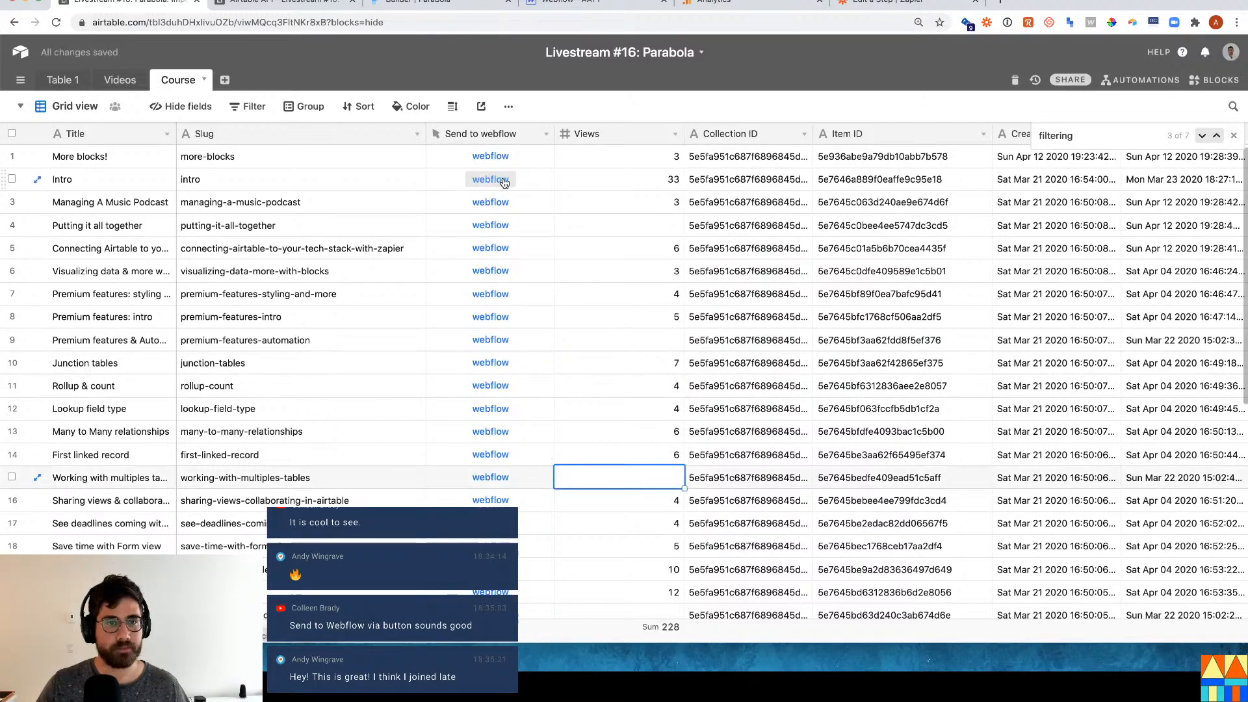
Test the Intro record's webflow button and check the record ID passed in the URL.
{"action": "left_click", "coordinate": [503, 181]}
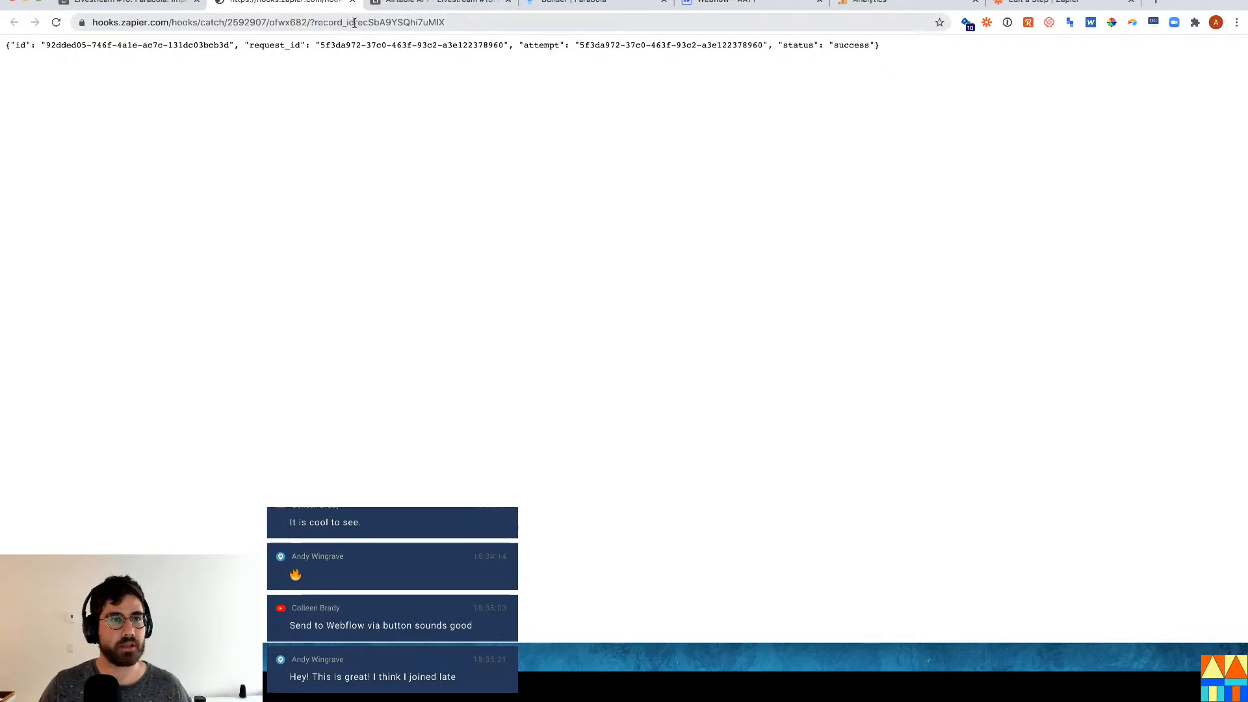
{"action": "left_click_drag", "start_coordinate": [354, 23], "coordinate": [462, 23]}
{"action": "key", "text": "ctrl+shift+Tab"}
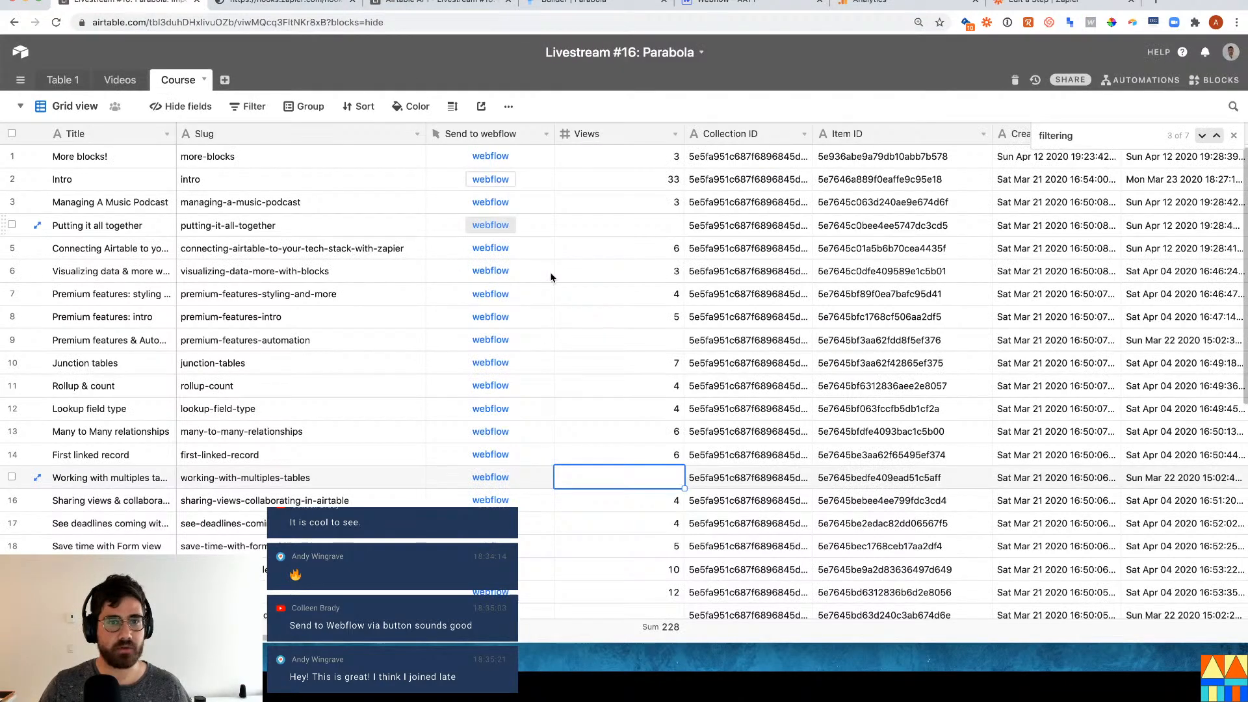
Add '=' after record_id in the button's URL formula and save it.
{"action": "left_click", "coordinate": [545, 134]}
{"action": "left_click", "coordinate": [534, 159]}
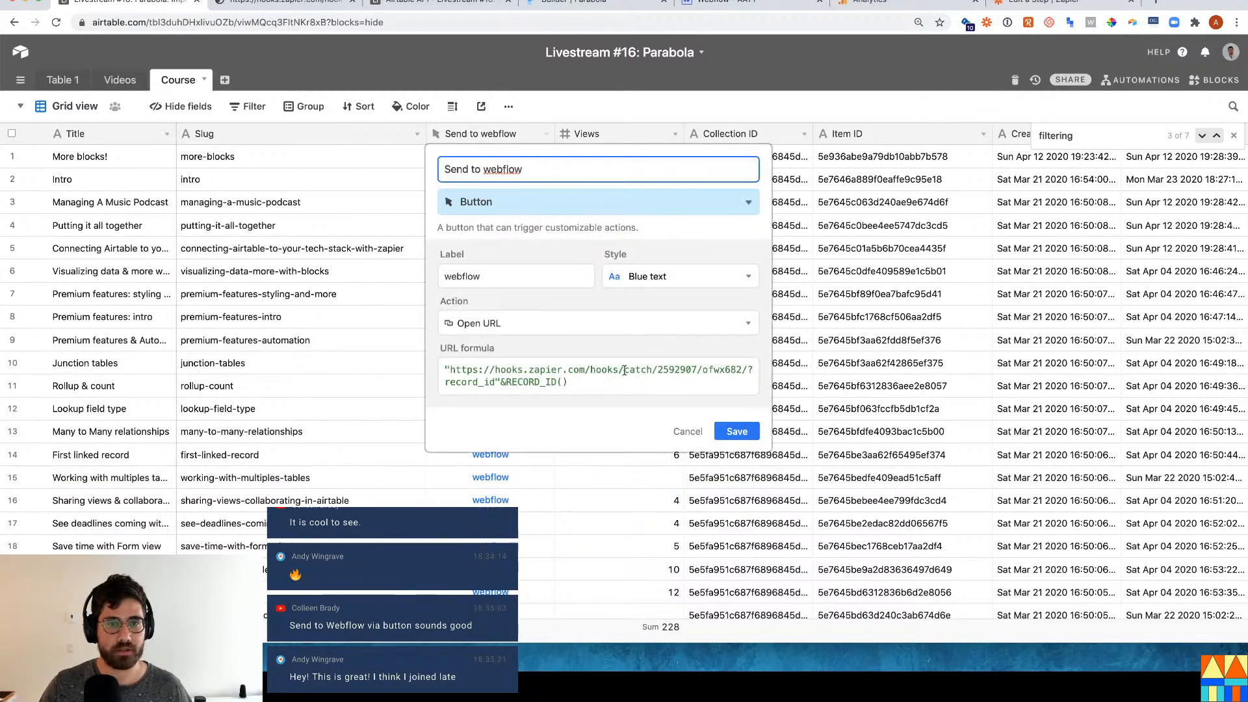
{"action": "left_click", "coordinate": [495, 379]}
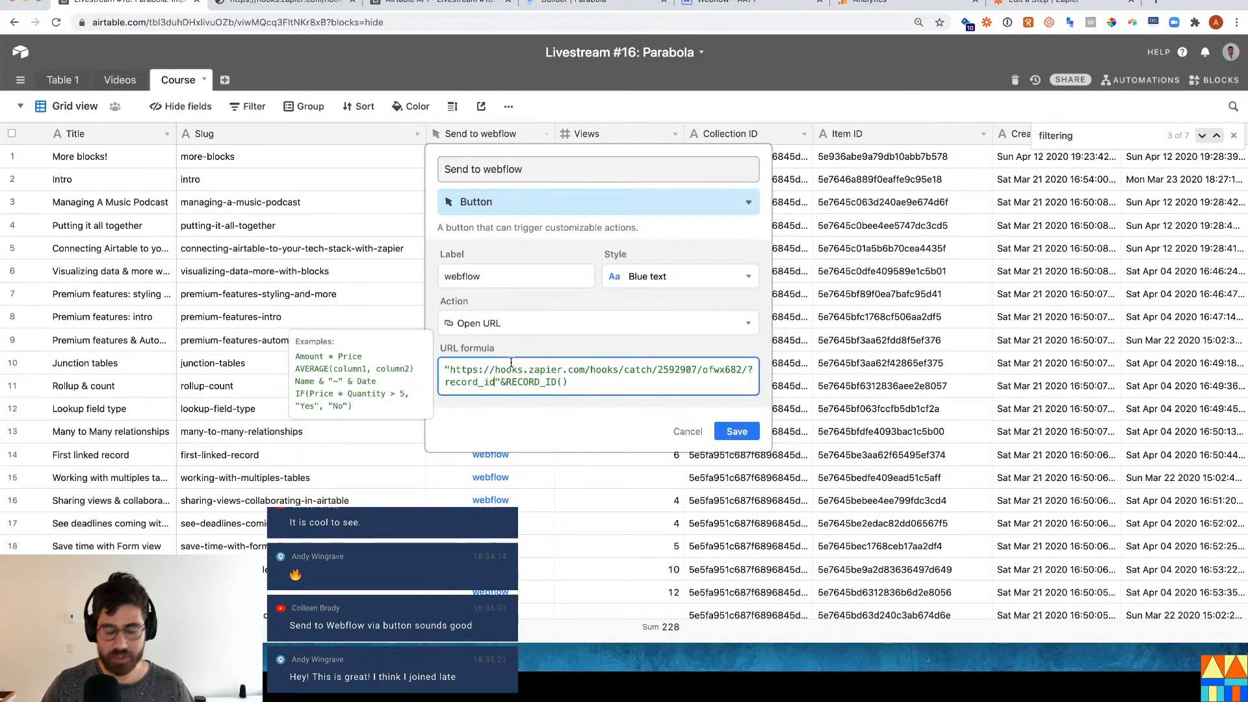
{"action": "type", "text": "="}
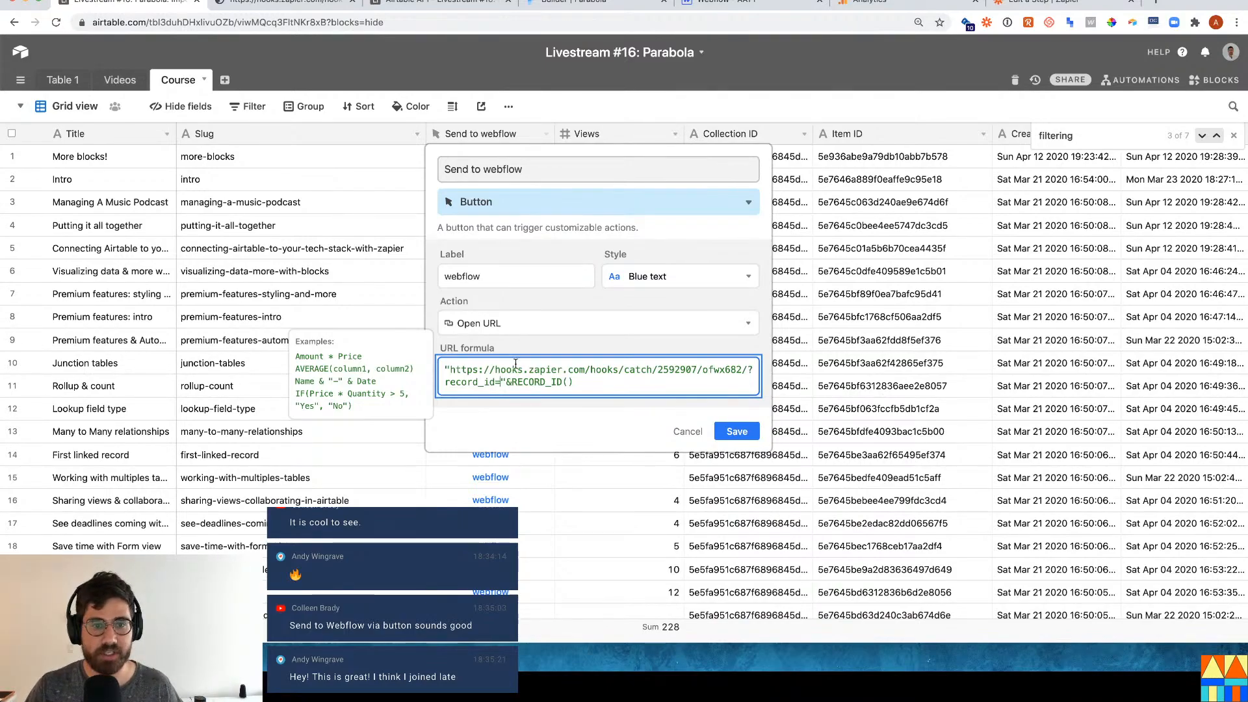
{"action": "left_click", "coordinate": [755, 431]}
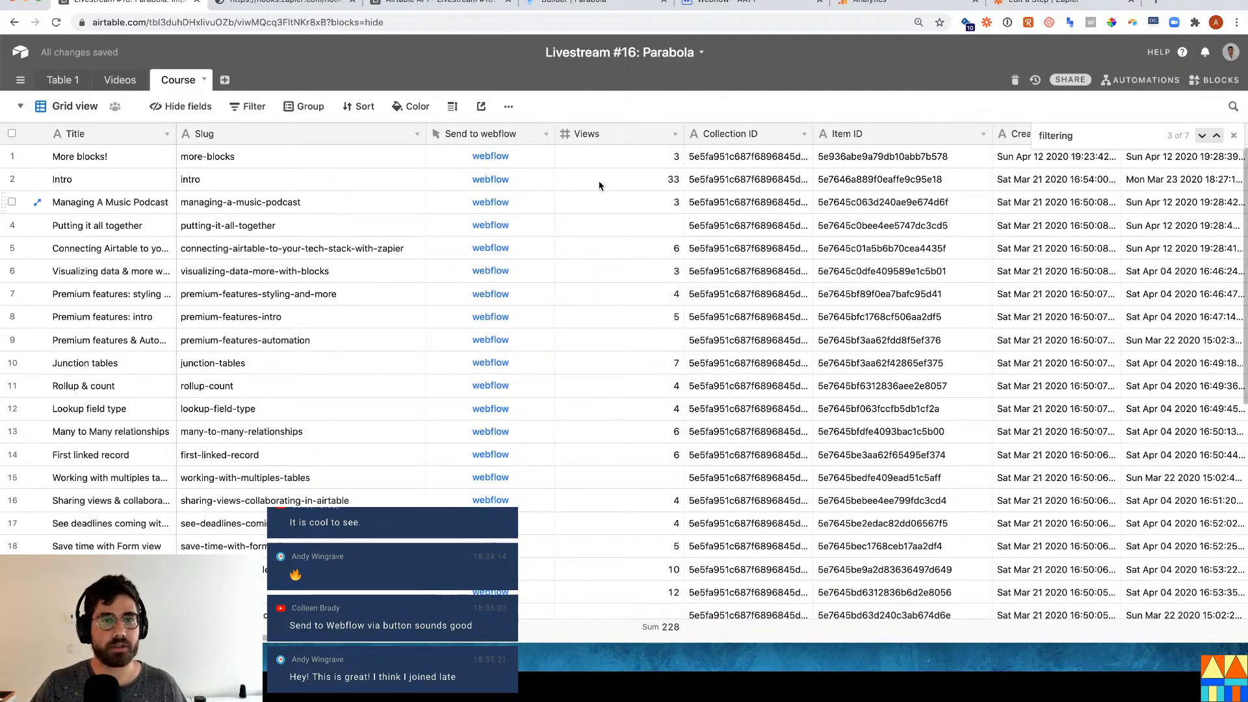
Fire the webhook from the More blocks! record's button and return to Zapier's Catch Hook.
{"action": "left_click", "coordinate": [506, 156]}
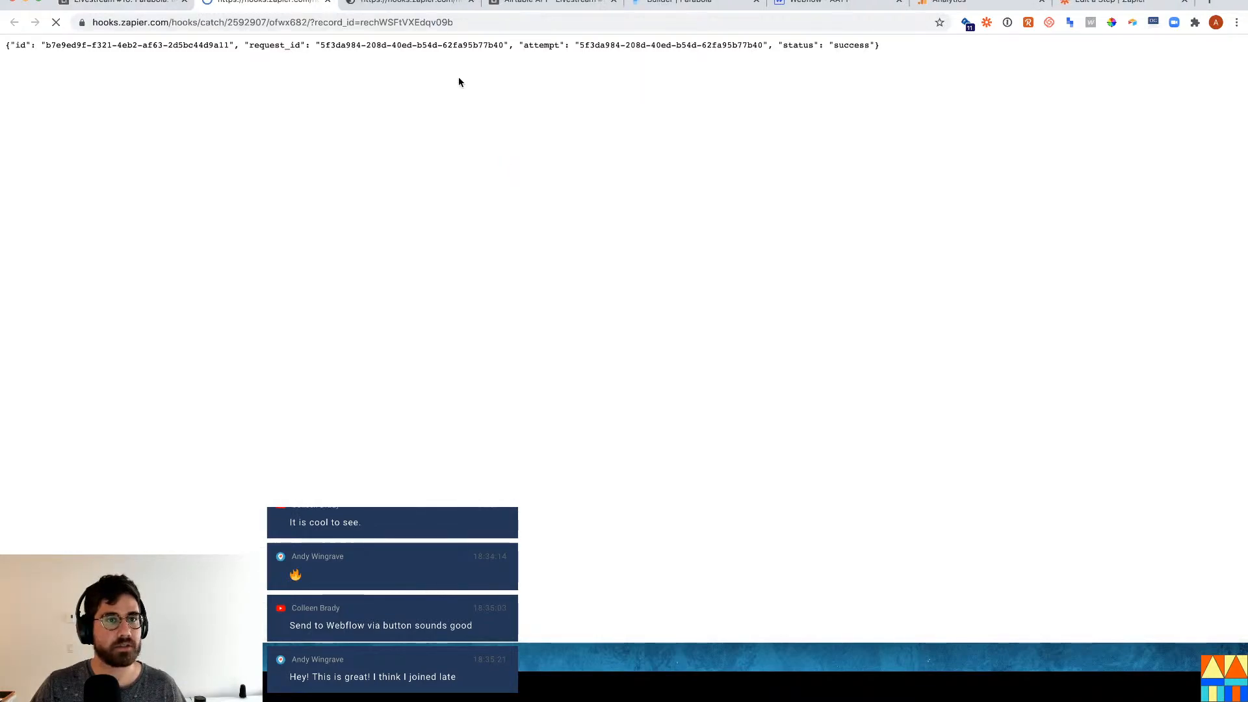
{"action": "left_click", "coordinate": [549, 3]}
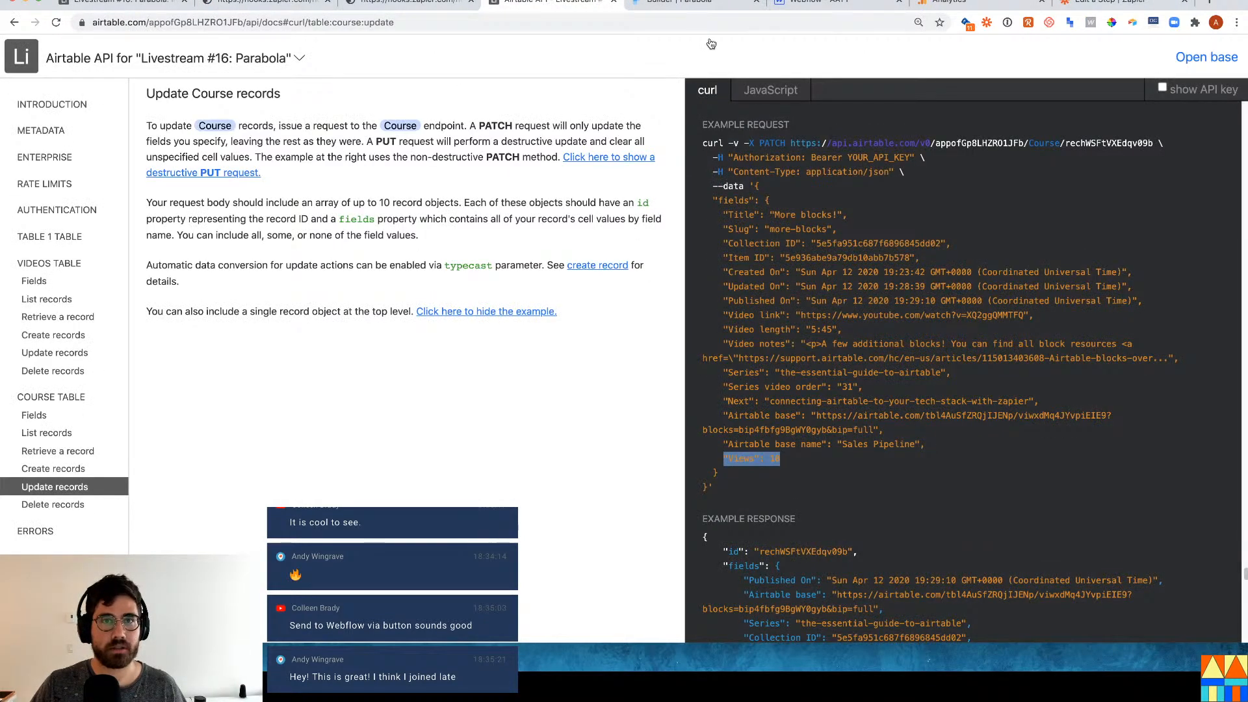
{"action": "left_click", "coordinate": [961, 3]}
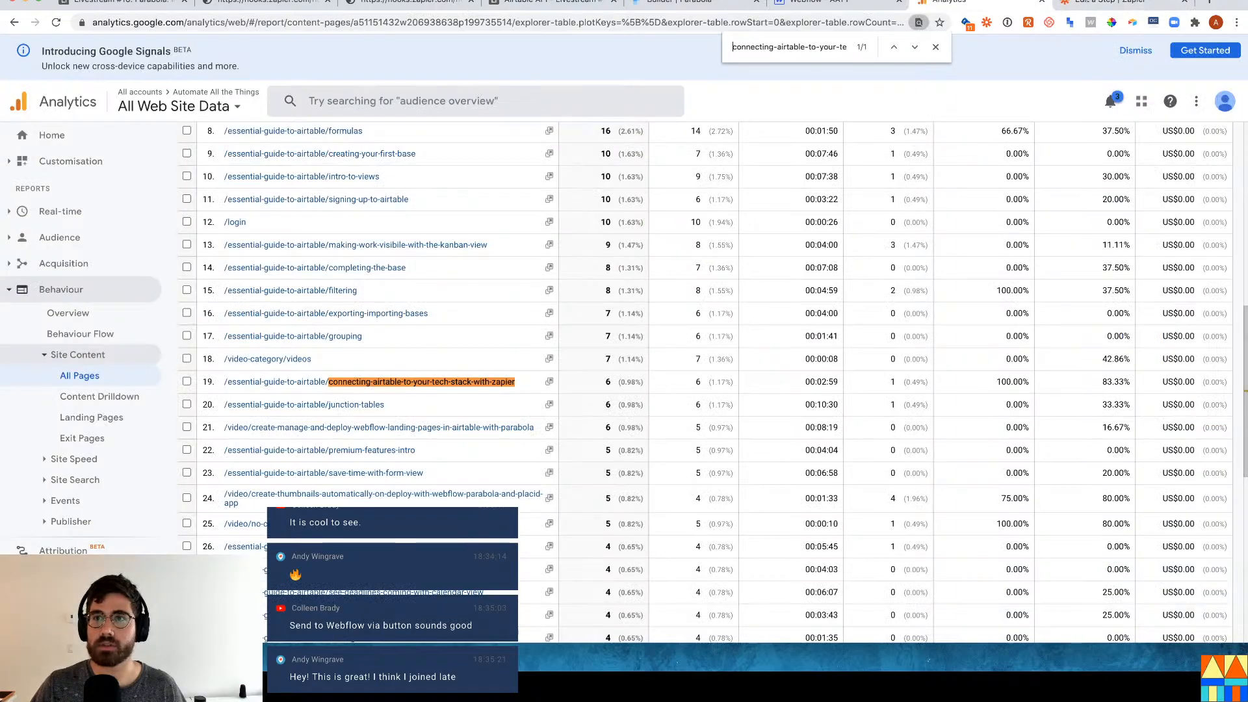
{"action": "left_click", "coordinate": [1112, 2]}
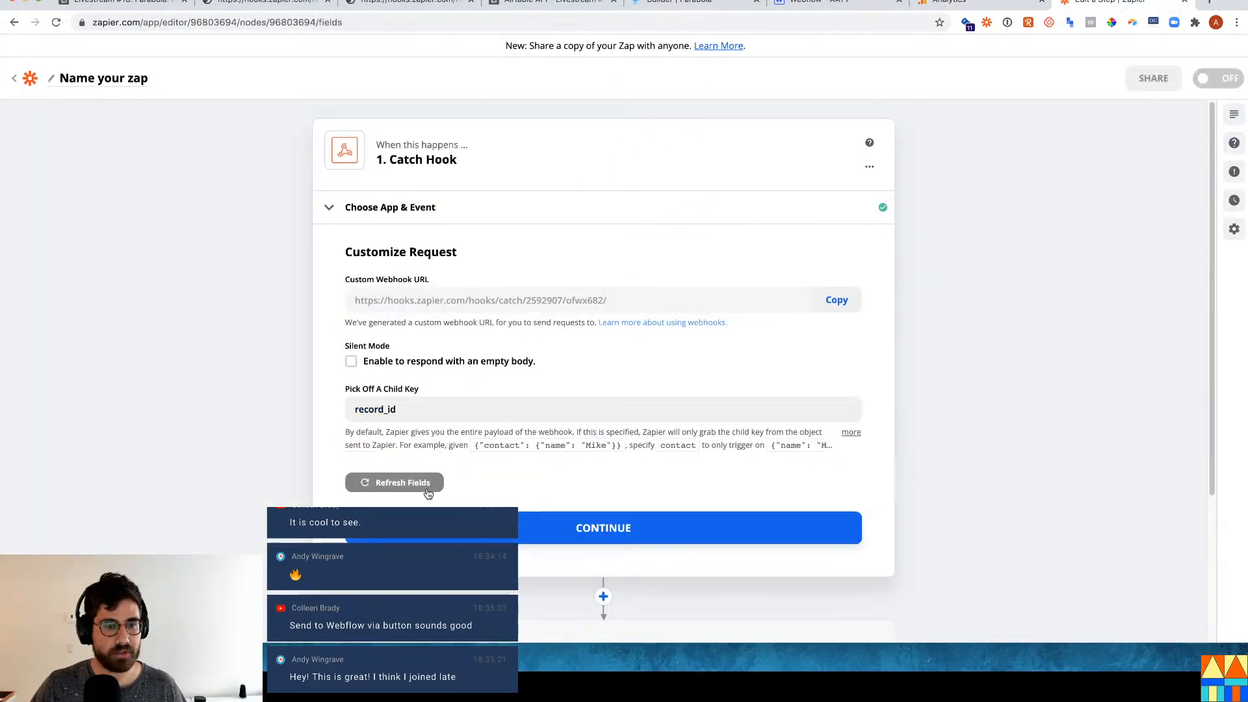
Test the Catch Hook trigger and confirm it received the record ID.
{"action": "left_click", "coordinate": [593, 527]}
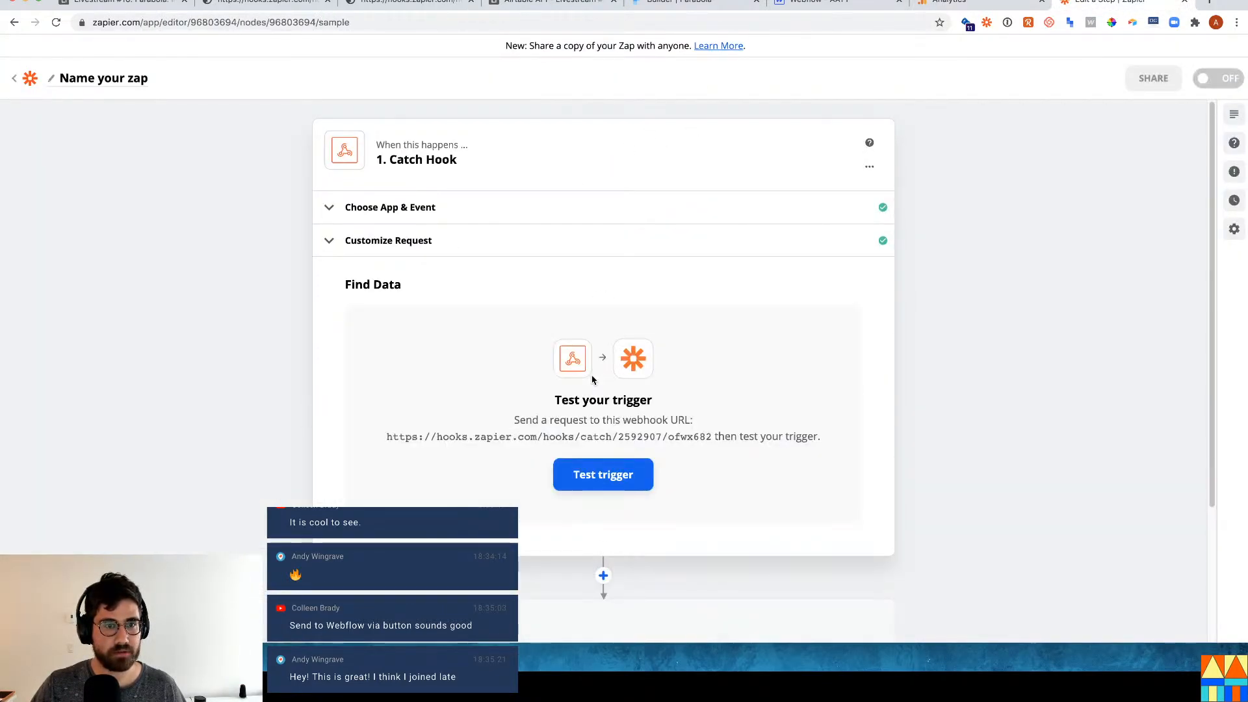
{"action": "left_click", "coordinate": [620, 472]}
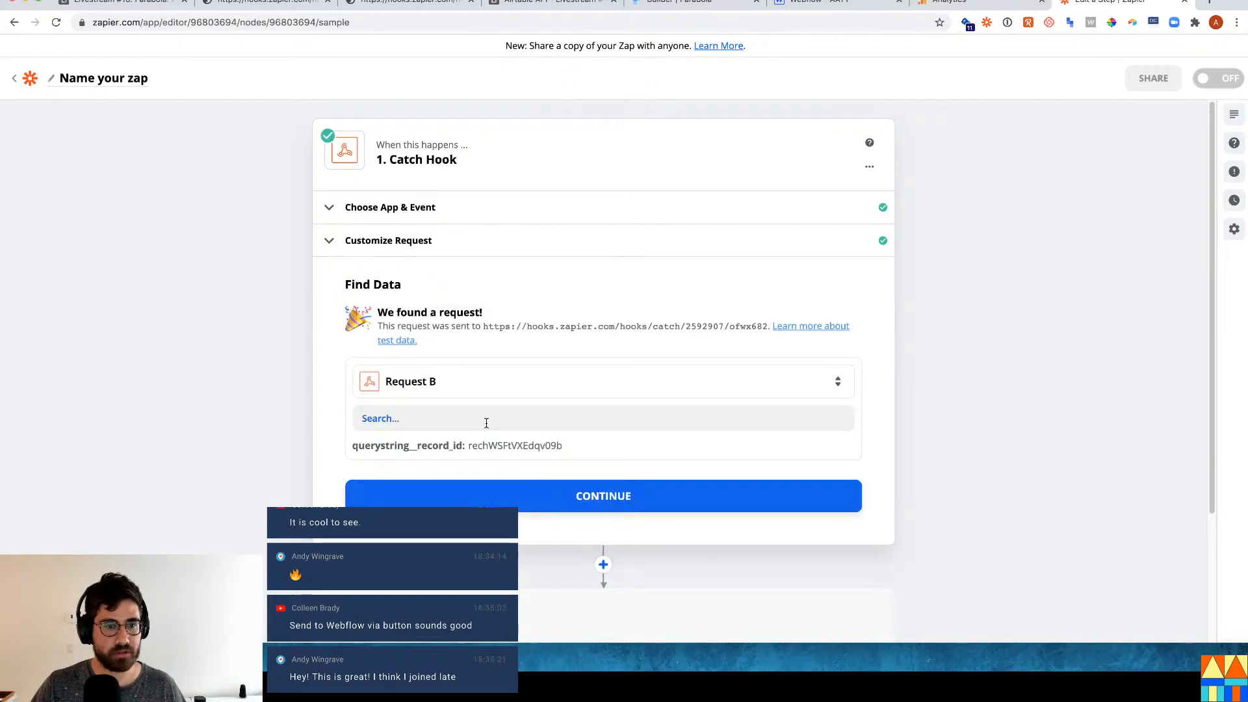
{"action": "left_click_drag", "start_coordinate": [518, 459], "coordinate": [580, 458]}
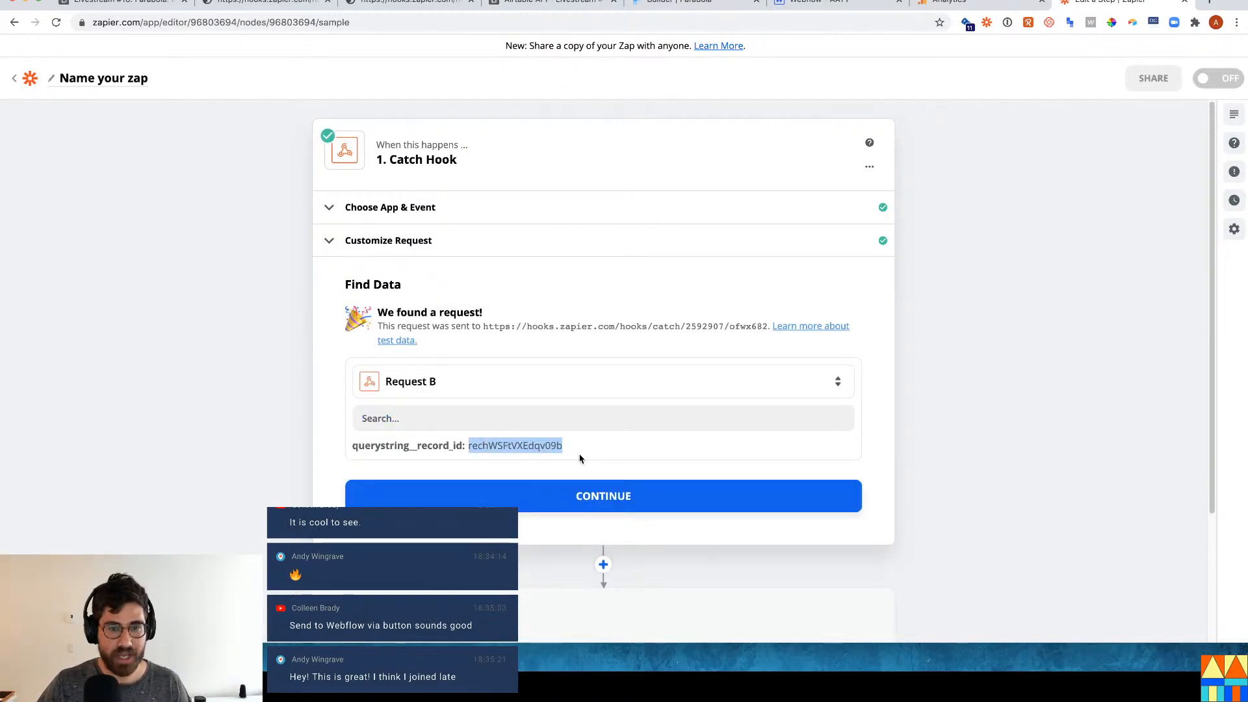
{"action": "scroll", "coordinate": [580, 459], "scroll_direction": "down", "scroll_amount": 3}
Make step 2 an Airtable Find Record action using the connected Airtable account.
{"action": "left_click", "coordinate": [611, 476]}
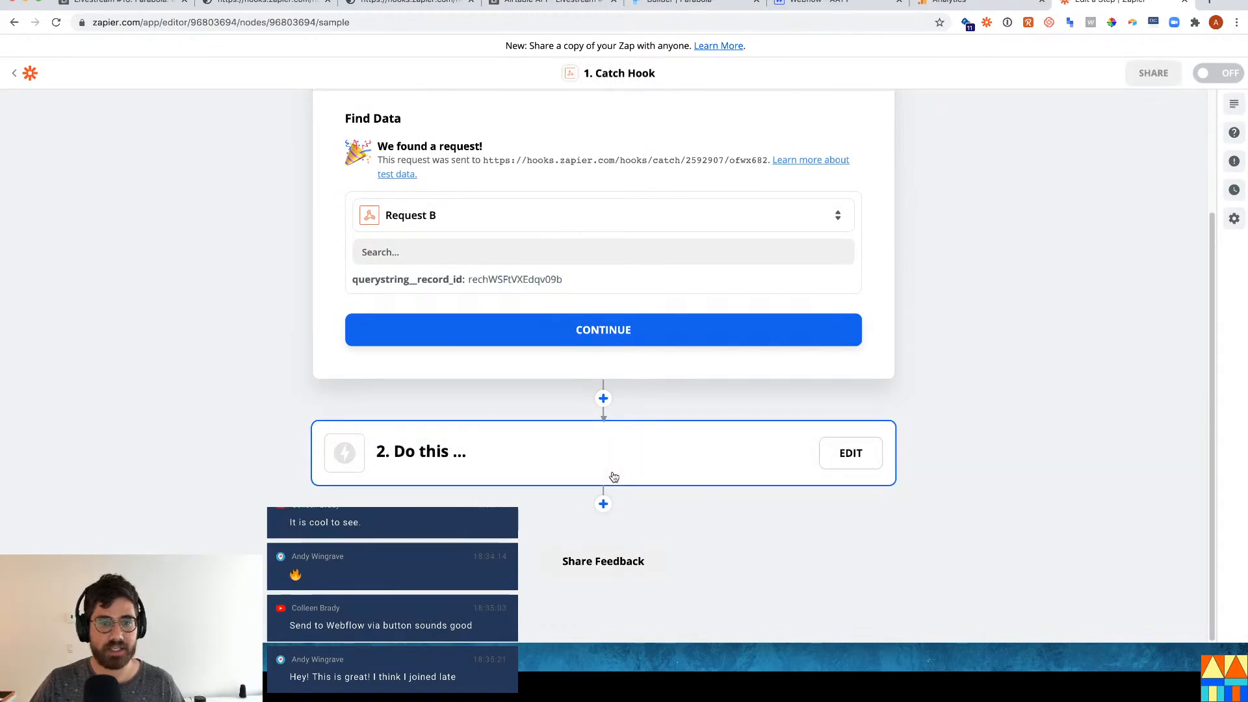
{"action": "type", "text": "airtable"}
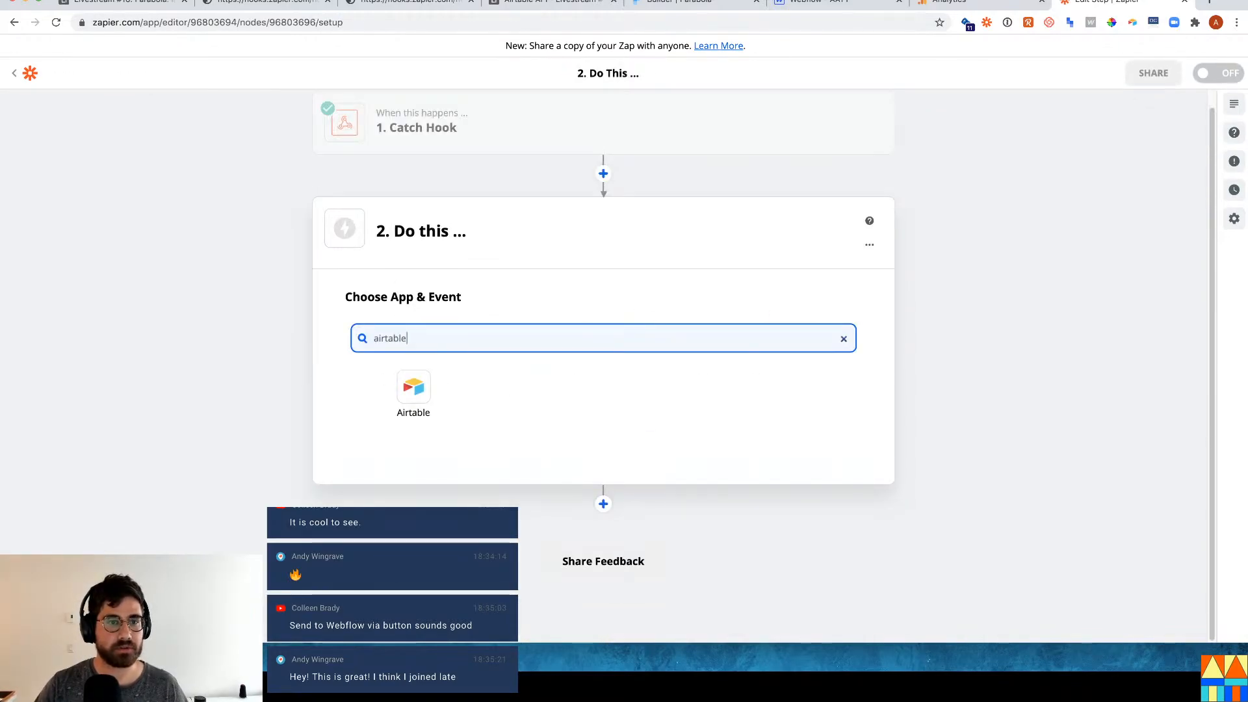
{"action": "left_click", "coordinate": [431, 393]}
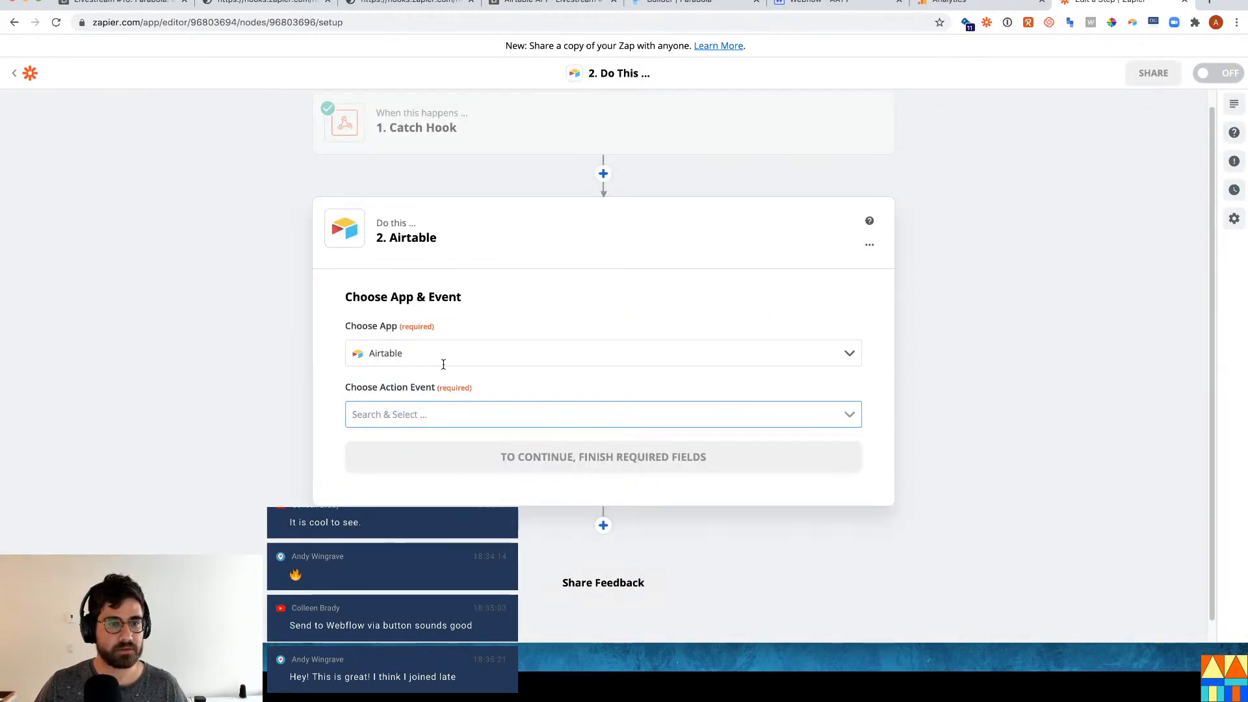
{"action": "left_click", "coordinate": [441, 409]}
{"action": "type", "text": "f"}
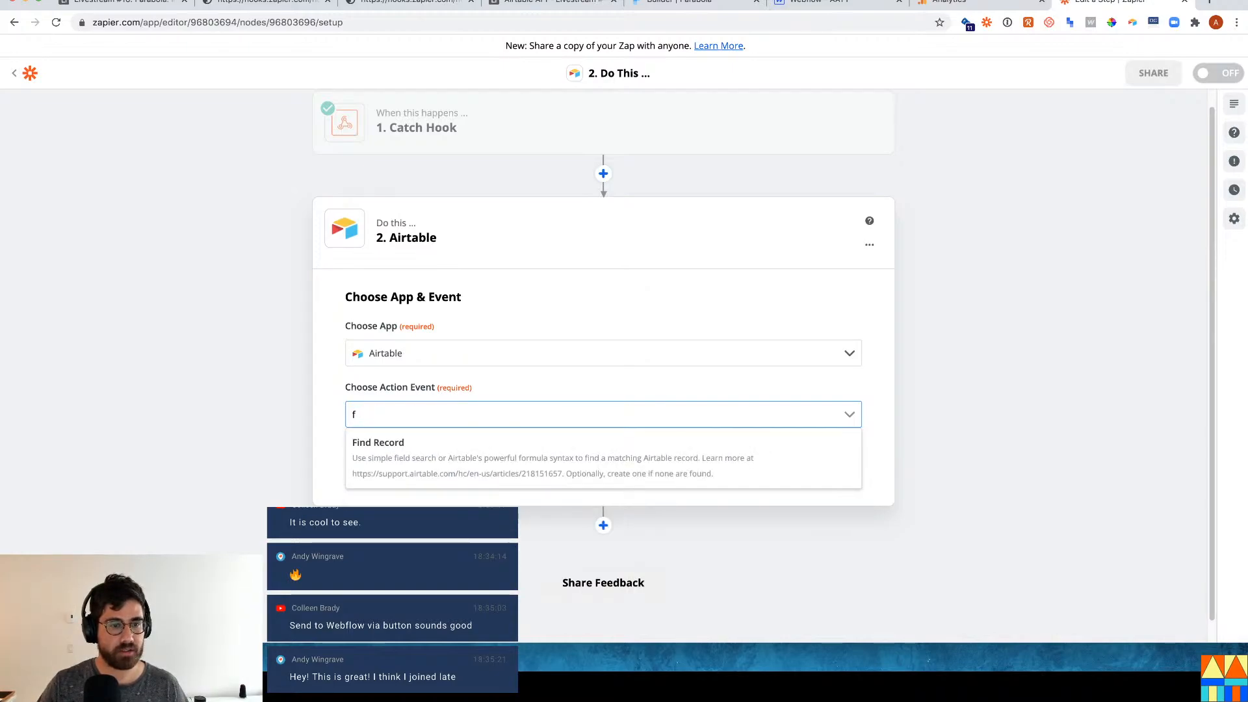
{"action": "type", "text": "ind"}
{"action": "left_click", "coordinate": [543, 455]}
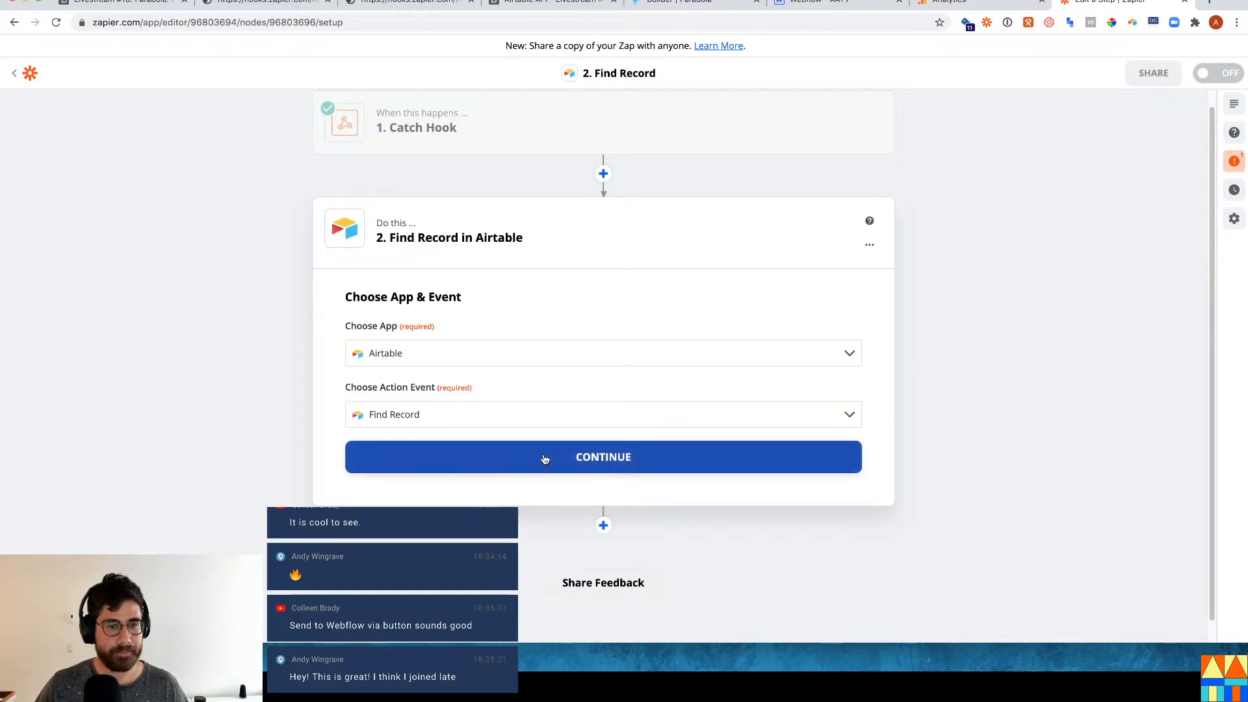
{"action": "left_click", "coordinate": [543, 457]}
{"action": "left_click", "coordinate": [439, 388]}
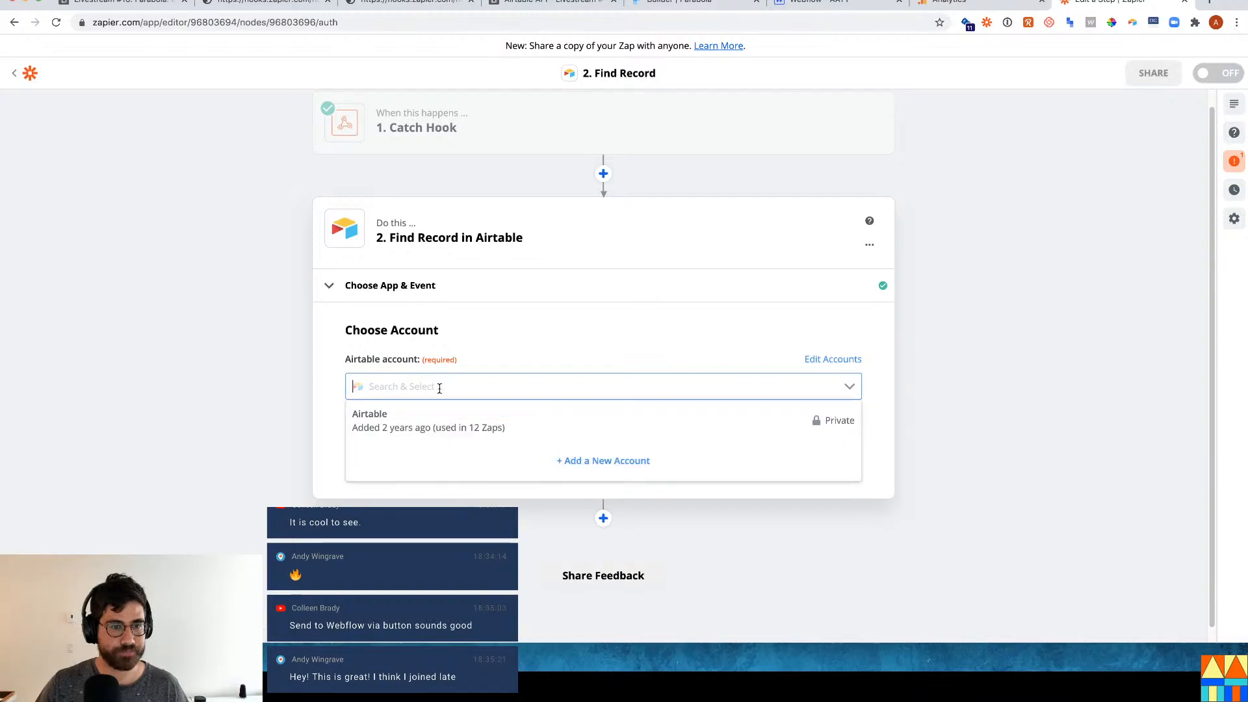
{"action": "left_click", "coordinate": [482, 411]}
Point Find Record at the Livestream #16: Parabola base and its Course table.
{"action": "left_click", "coordinate": [641, 447]}
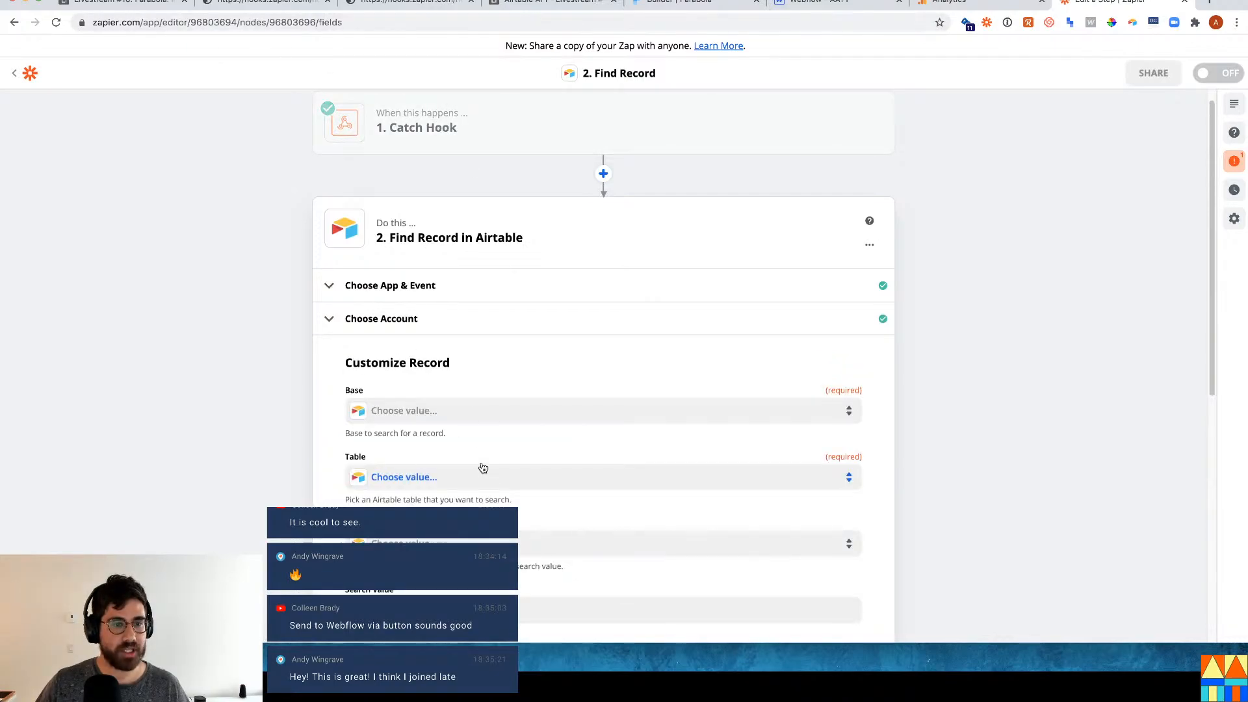
{"action": "left_click", "coordinate": [449, 408]}
{"action": "type", "text": "l"}
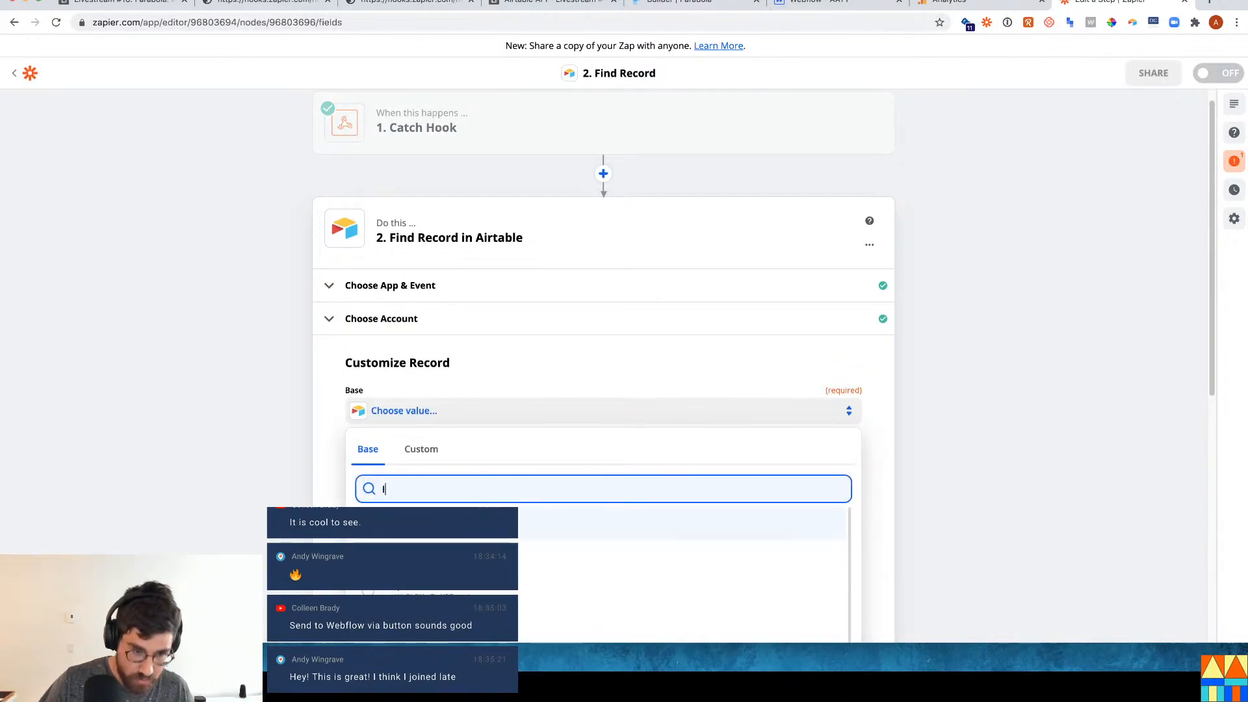
{"action": "type", "text": "ivestrea"}
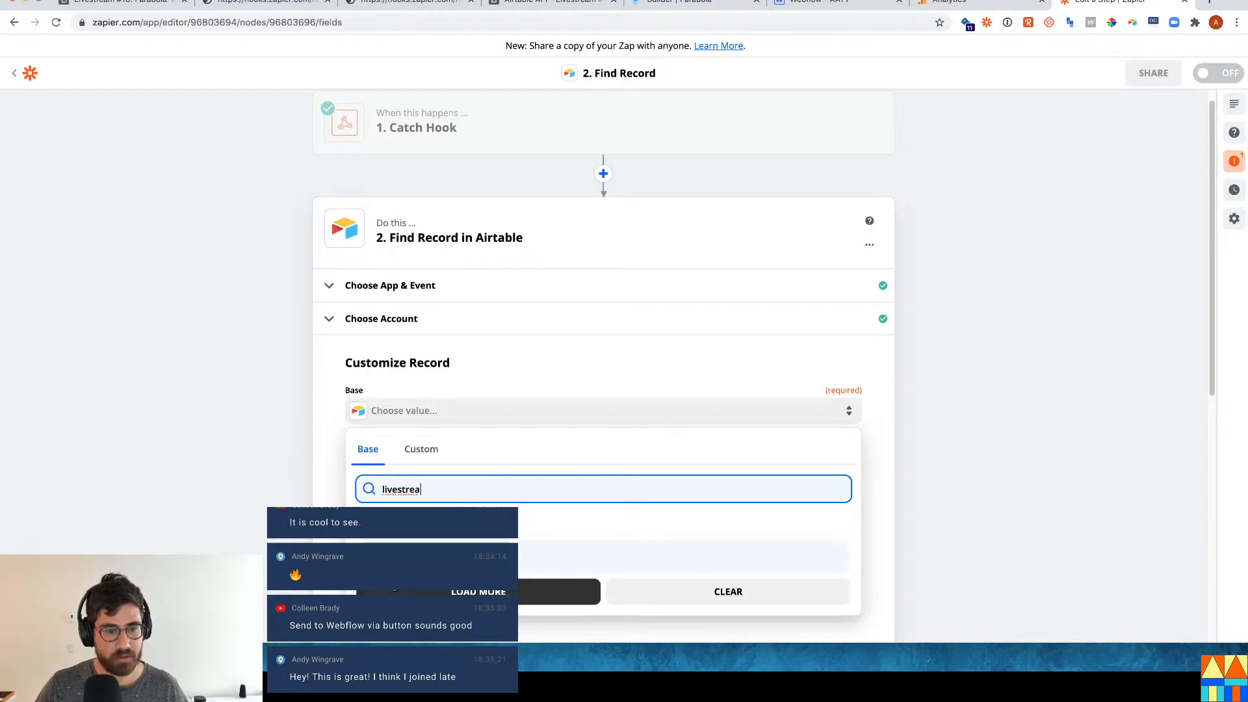
{"action": "key", "text": "Return"}
{"action": "scroll", "coordinate": [407, 473], "scroll_direction": "down", "scroll_amount": 2}
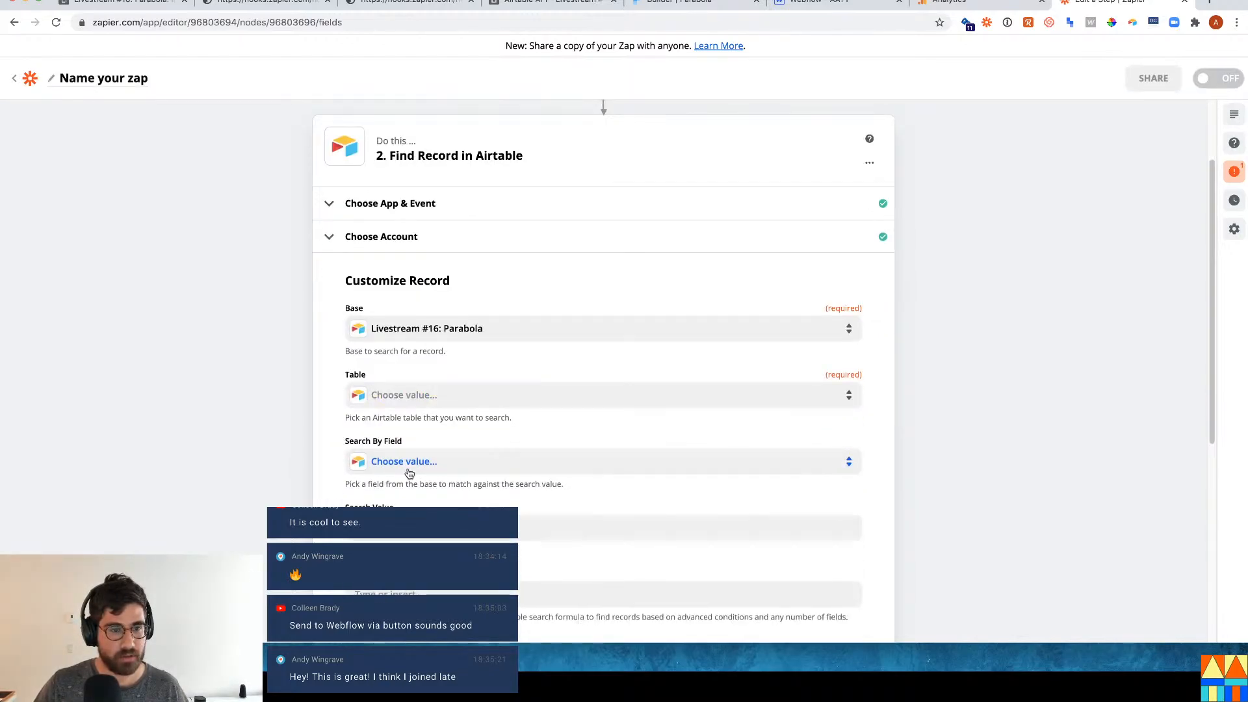
{"action": "scroll", "coordinate": [428, 484], "scroll_direction": "down", "scroll_amount": 1}
{"action": "scroll", "coordinate": [429, 484], "scroll_direction": "down", "scroll_amount": 3}
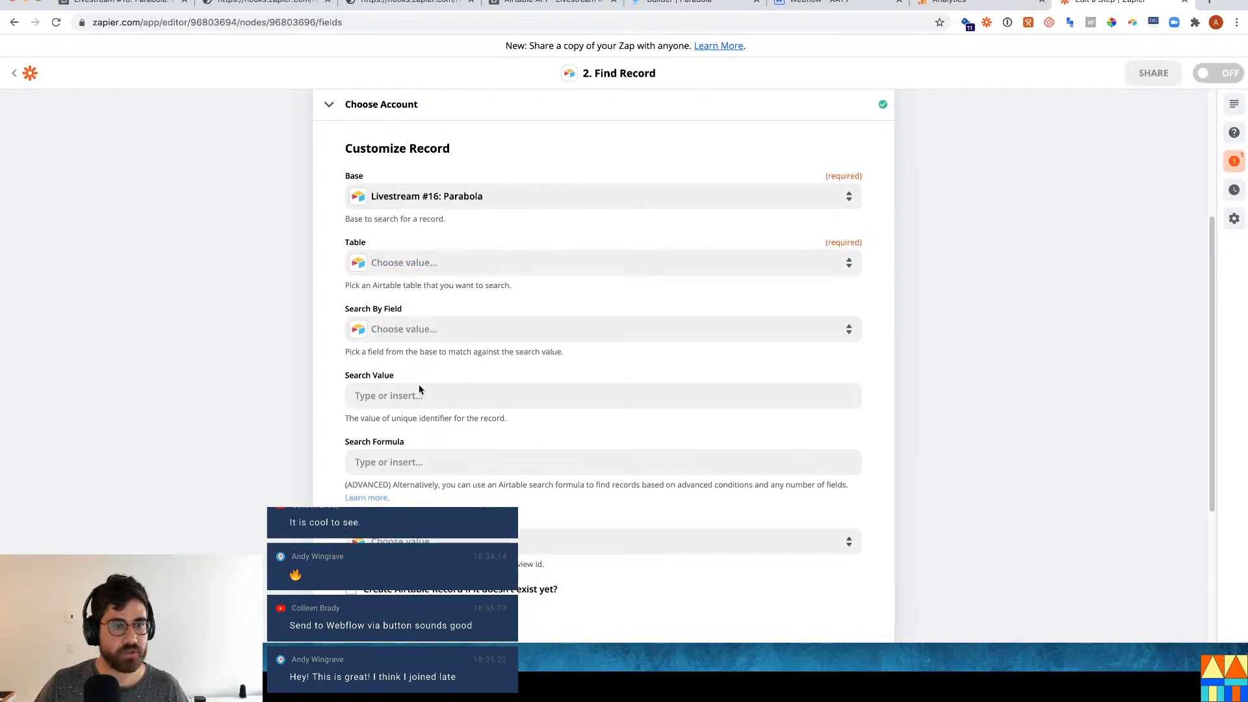
{"action": "left_click", "coordinate": [419, 329]}
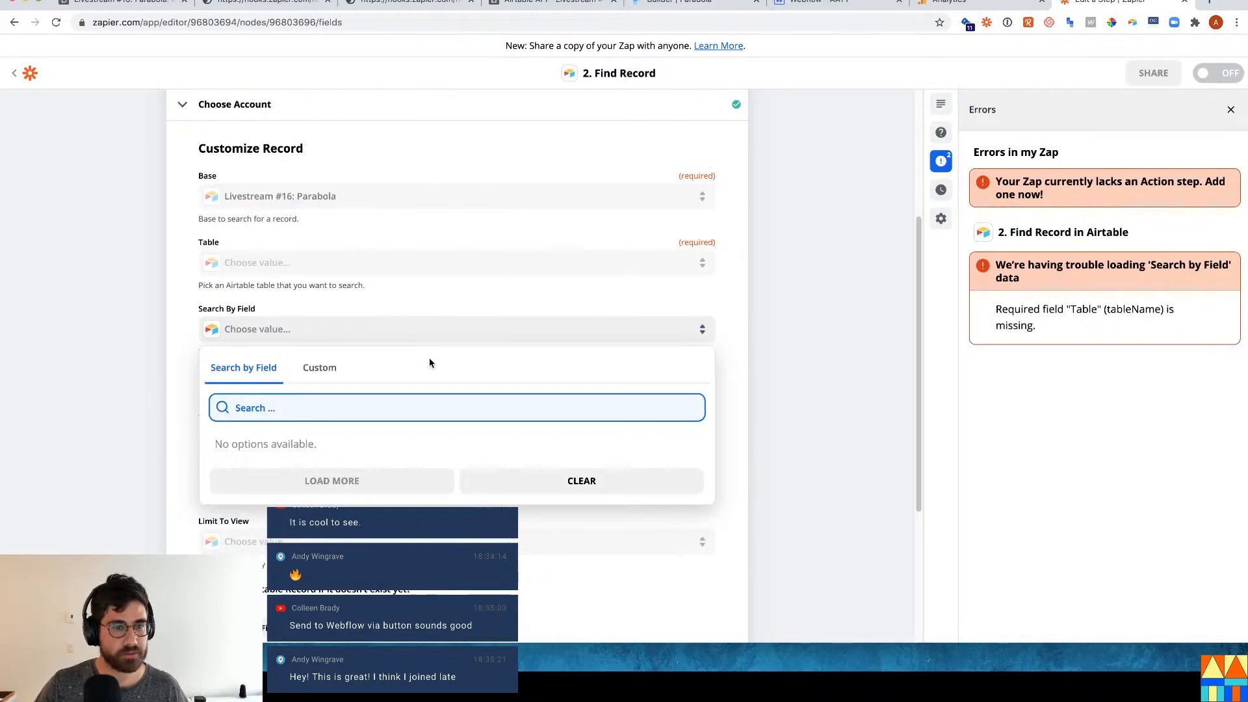
{"action": "left_click", "coordinate": [821, 358]}
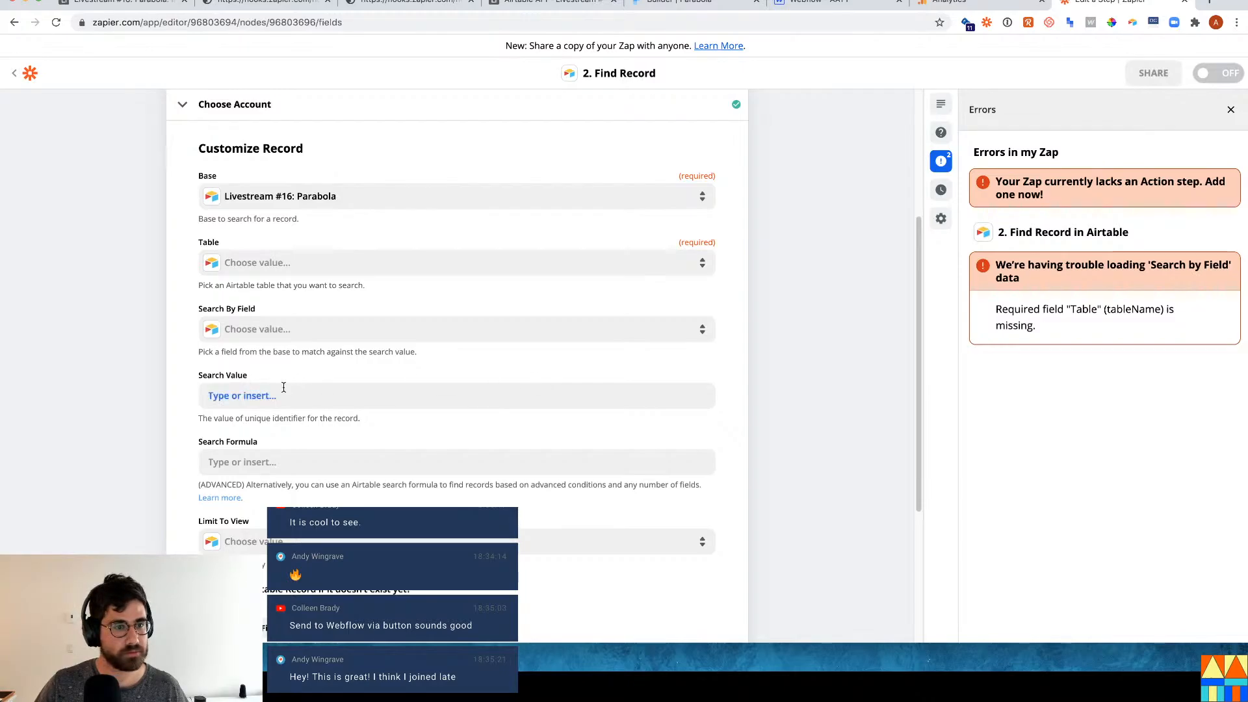
{"action": "left_click", "coordinate": [271, 263]}
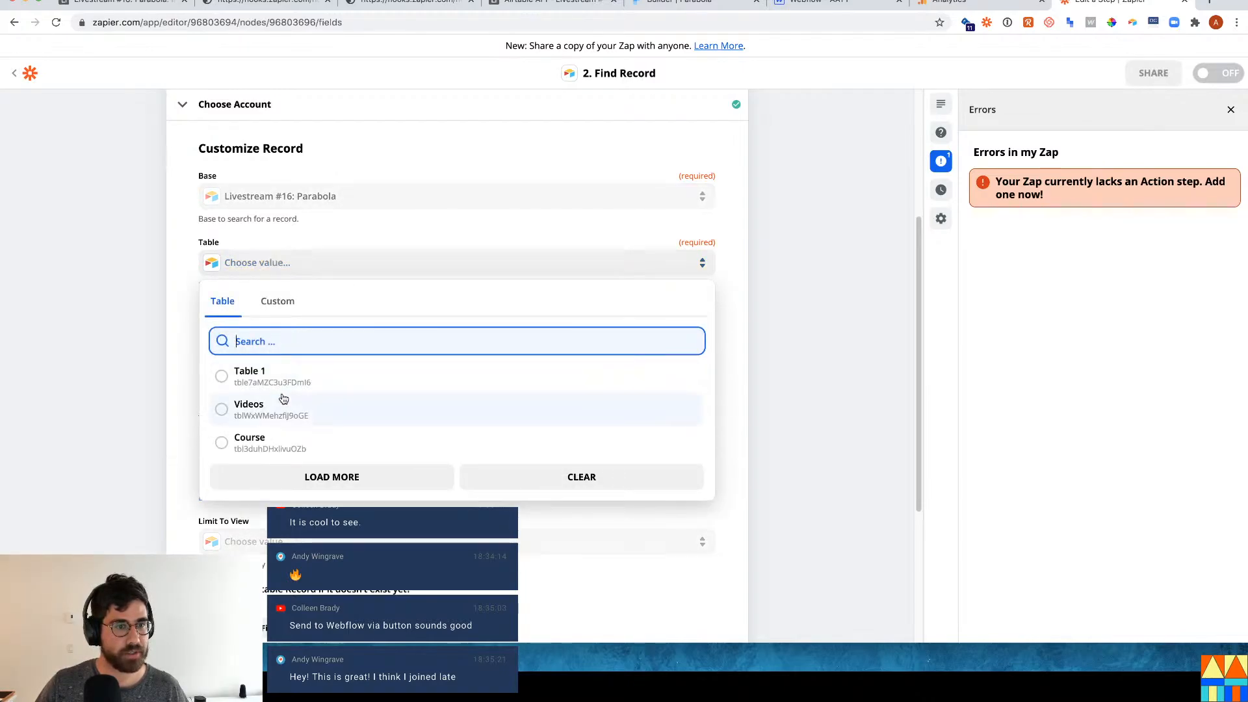
{"action": "left_click", "coordinate": [262, 439]}
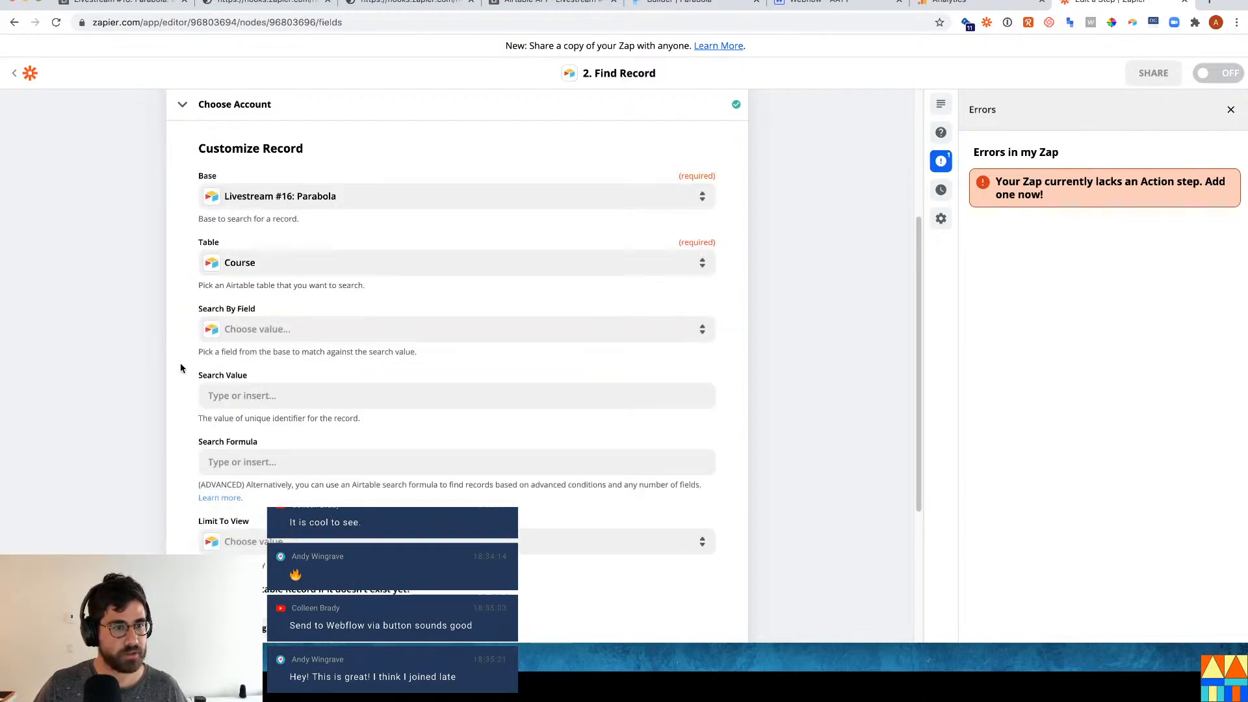
Use the Catch Hook's Querystring Record ID as the search value and continue to testing.
{"action": "left_click", "coordinate": [224, 389]}
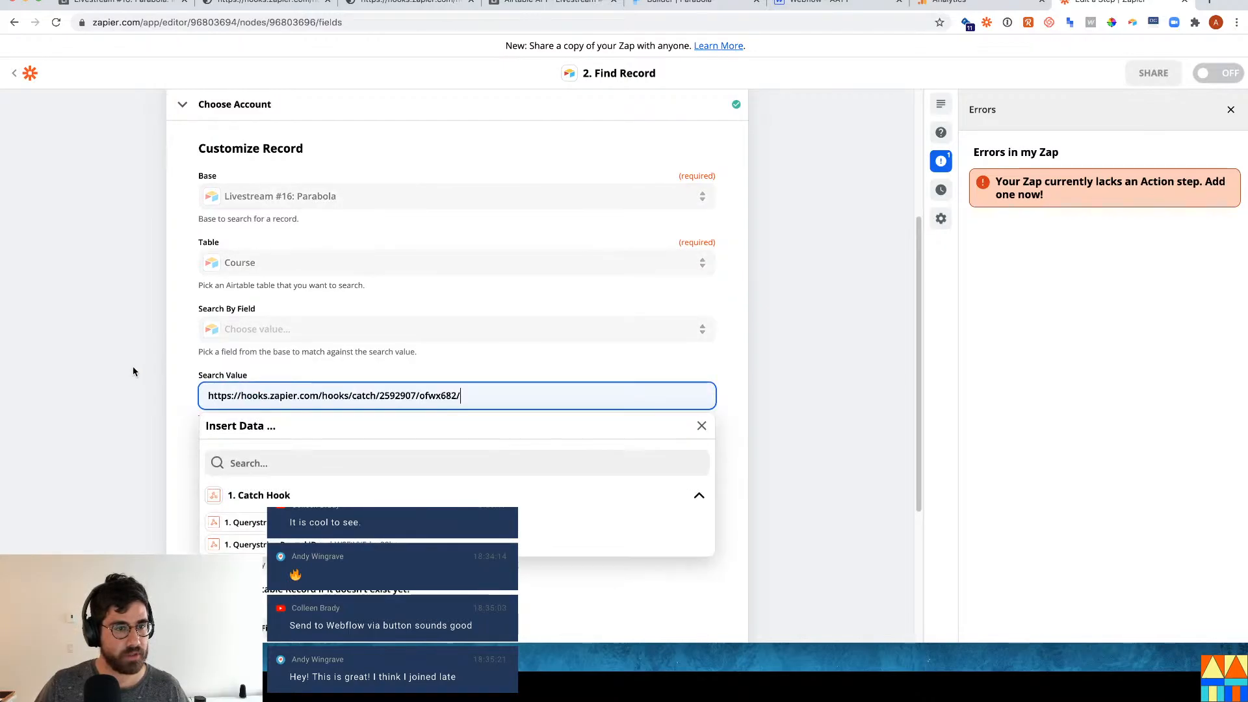
{"action": "key", "text": "super+z"}
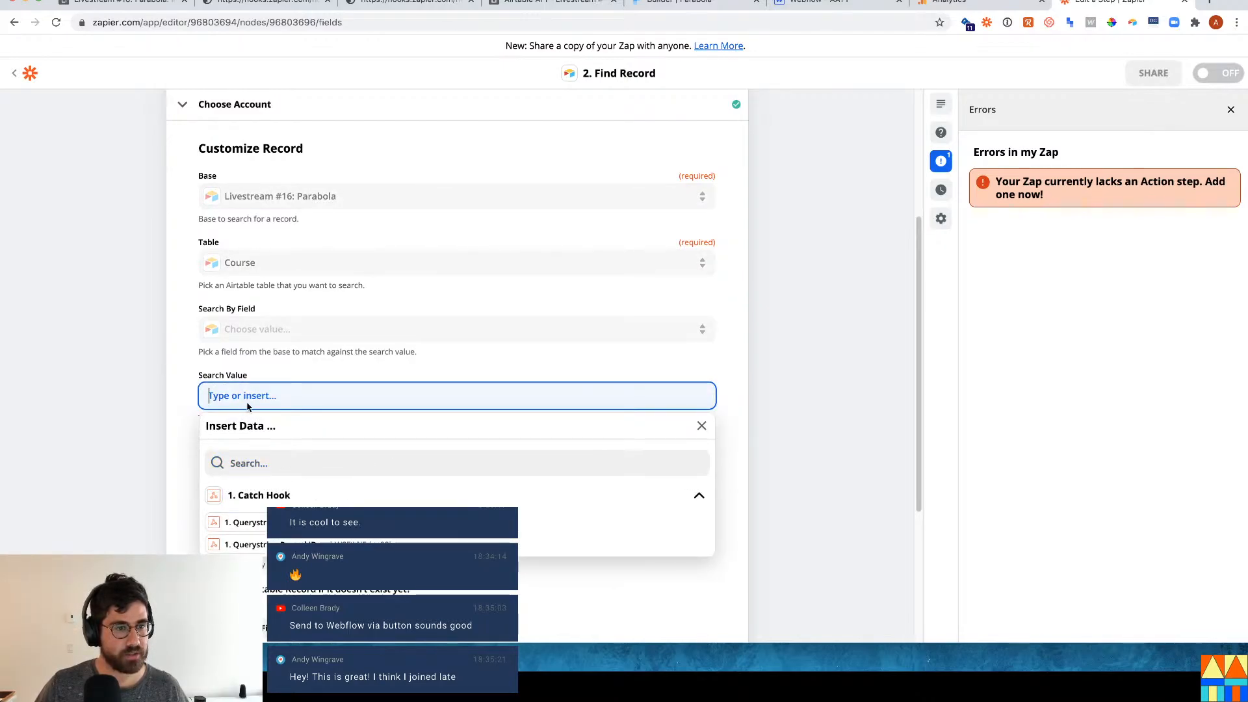
{"action": "left_click", "coordinate": [241, 545]}
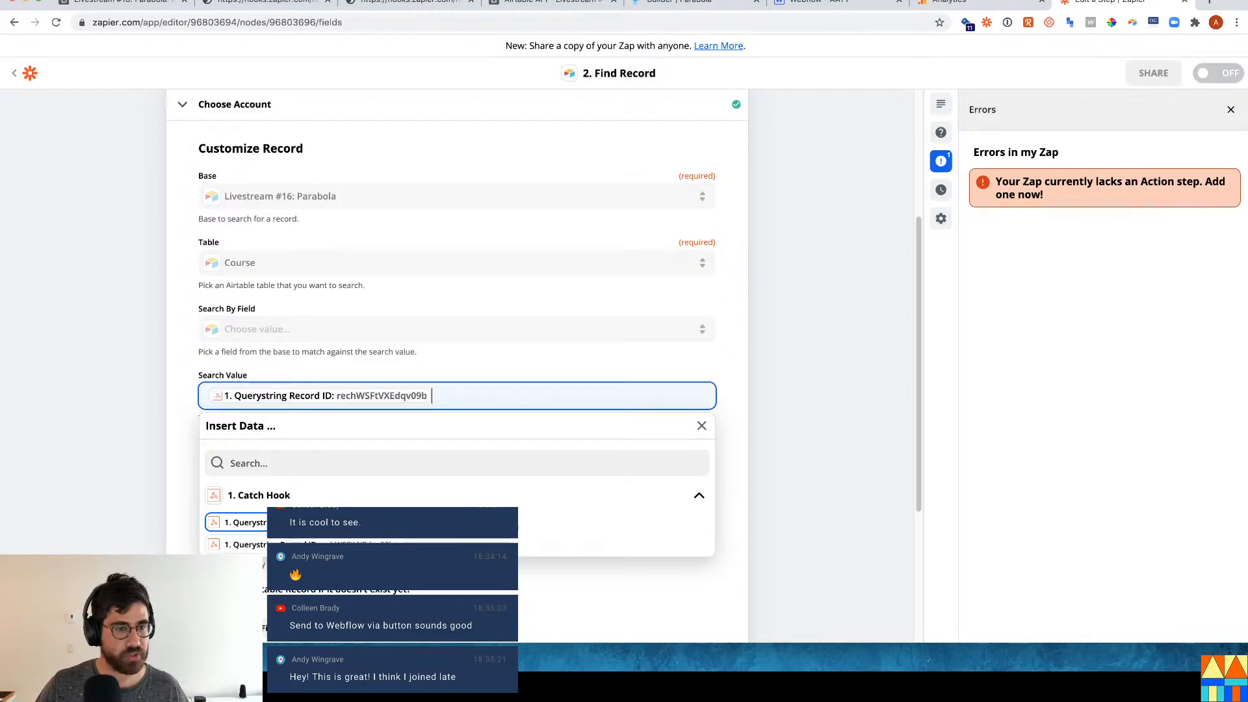
{"action": "left_click", "coordinate": [91, 369]}
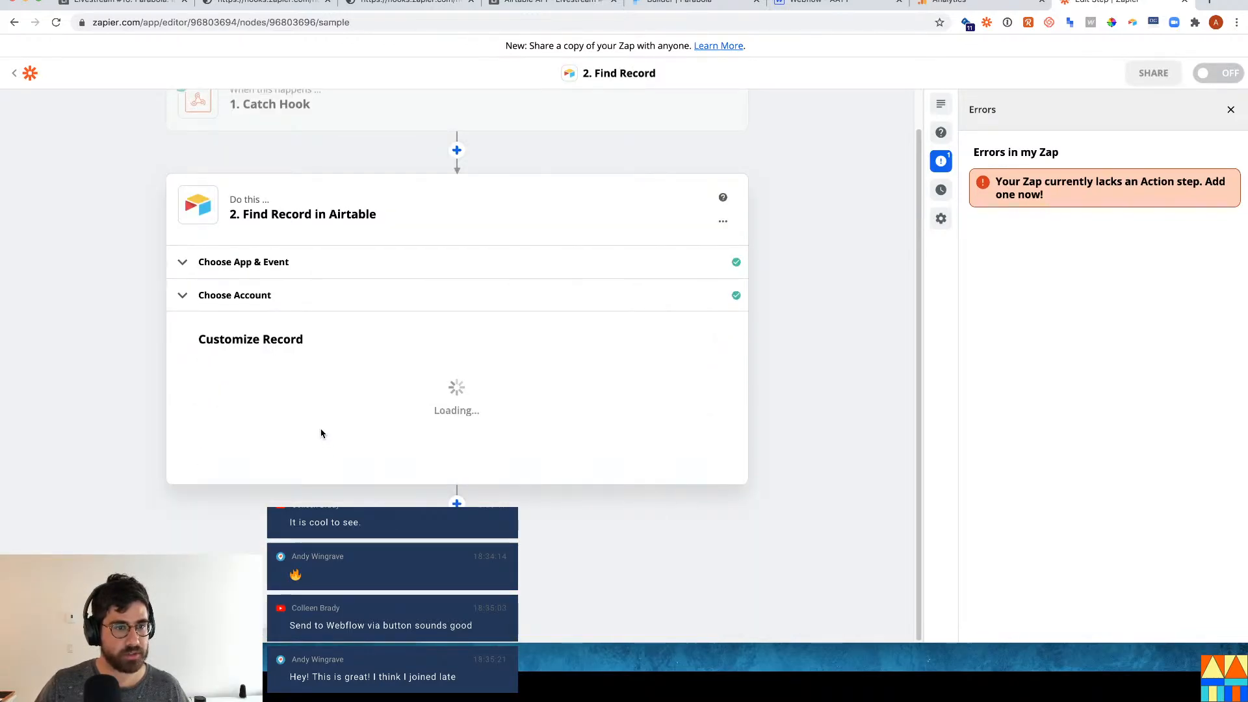
Test the Find Record search, which fails, then reopen its Airtable account and continue to search options.
{"action": "left_click", "coordinate": [415, 483]}
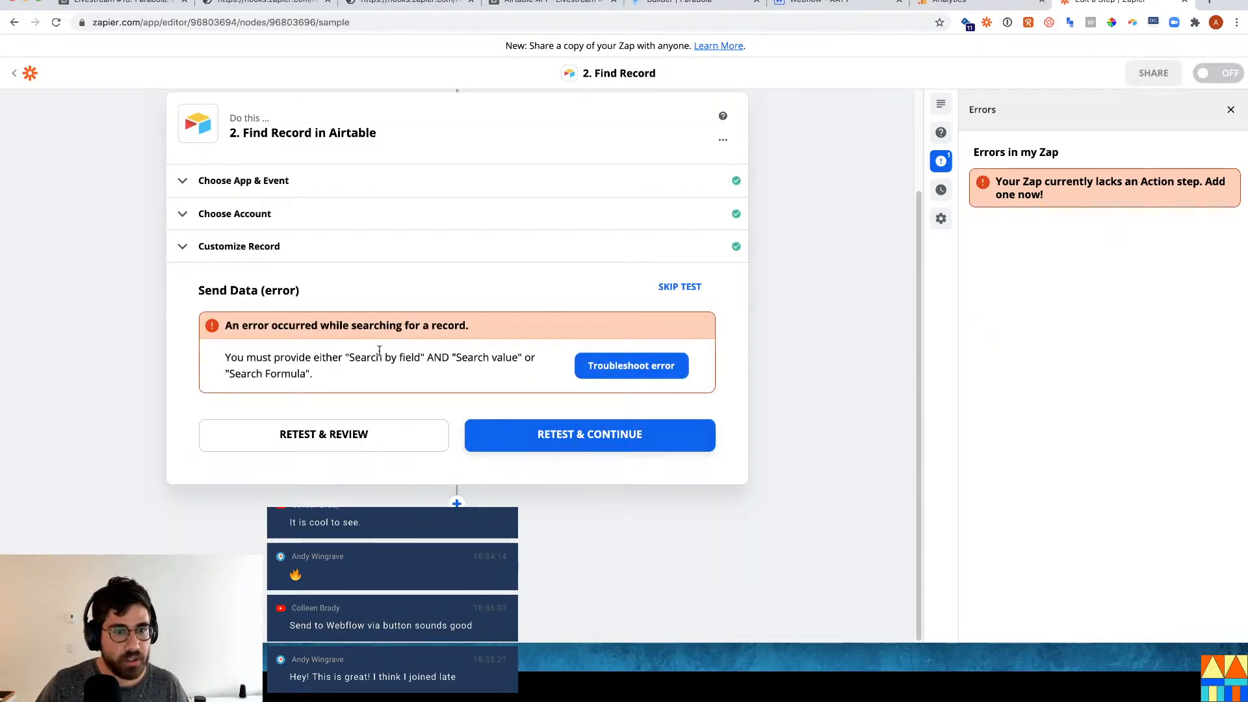
{"action": "left_click", "coordinate": [258, 228]}
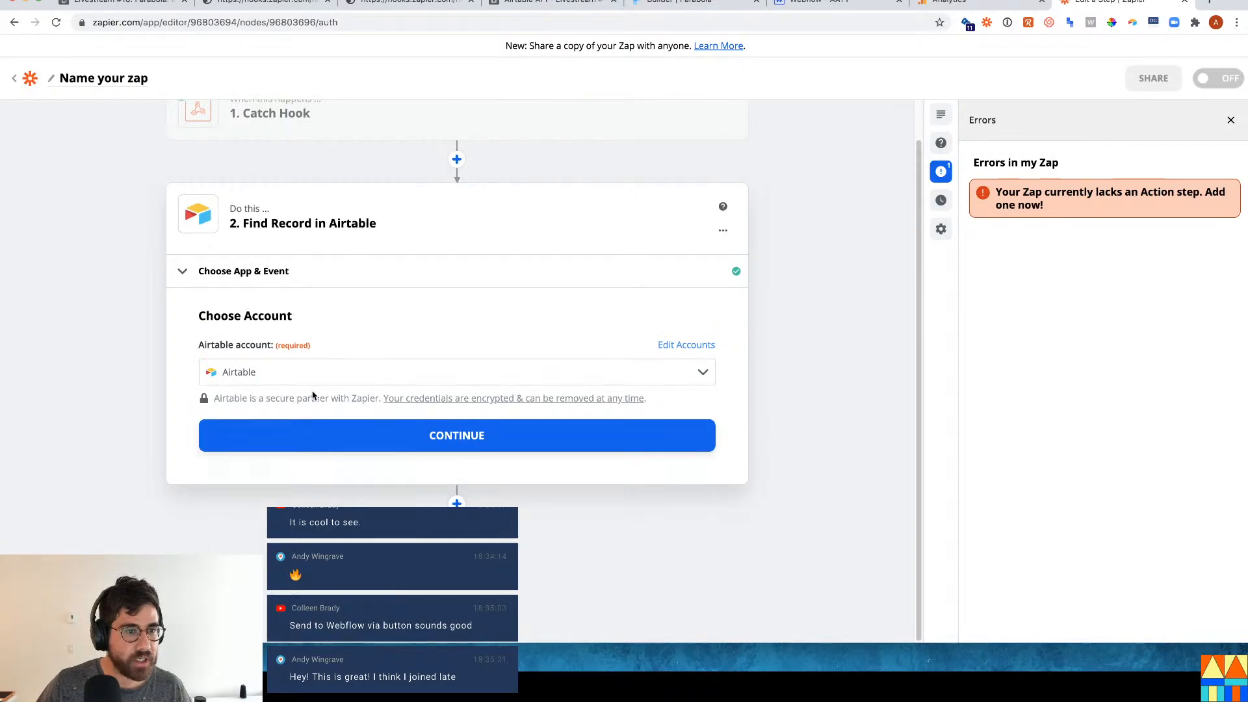
{"action": "left_click", "coordinate": [505, 439]}
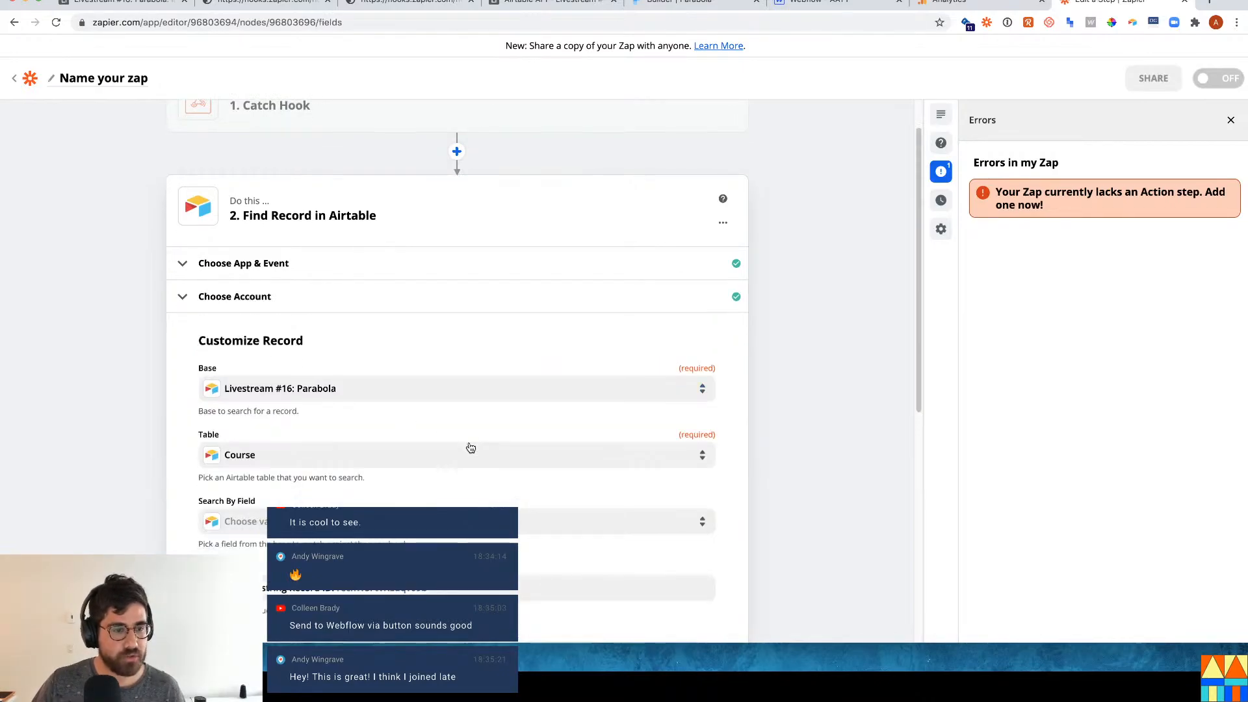
{"action": "scroll", "coordinate": [469, 447], "scroll_direction": "down", "scroll_amount": 3}
{"action": "scroll", "coordinate": [274, 486], "scroll_direction": "down", "scroll_amount": 2}
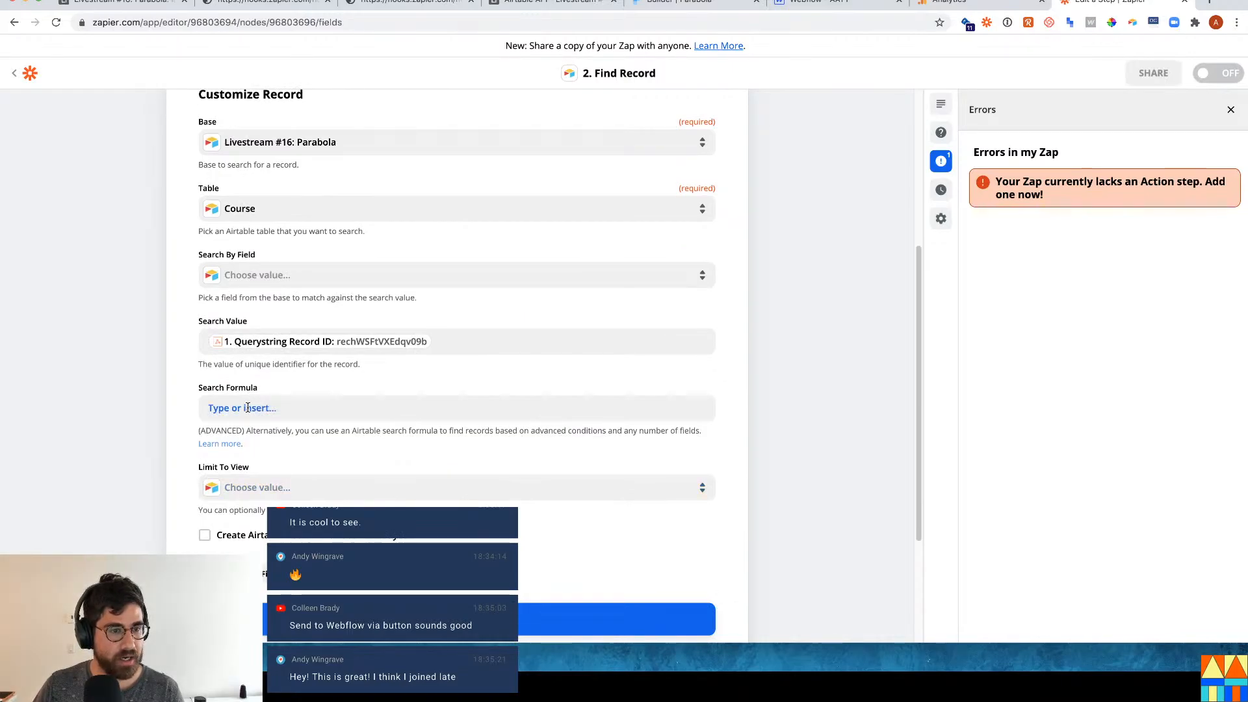
Browse the Search By Field list and its Custom hook values, closing it without choosing a field.
{"action": "left_click", "coordinate": [234, 343]}
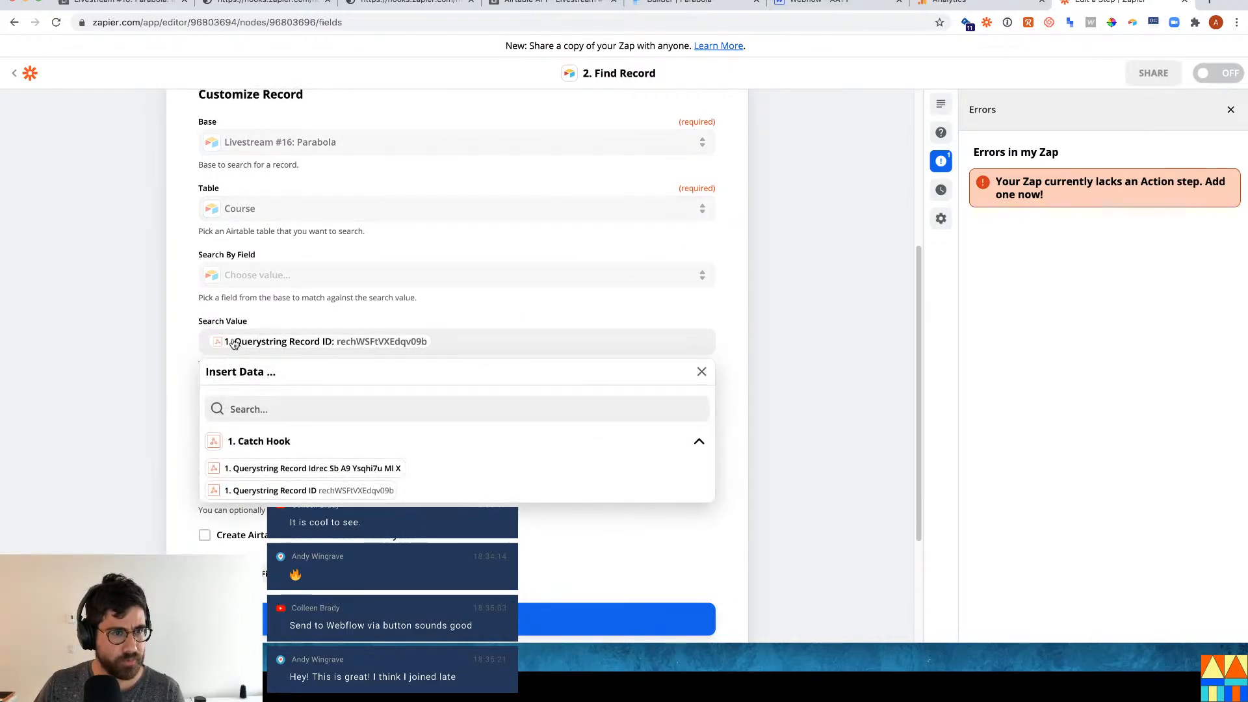
{"action": "left_click", "coordinate": [247, 283]}
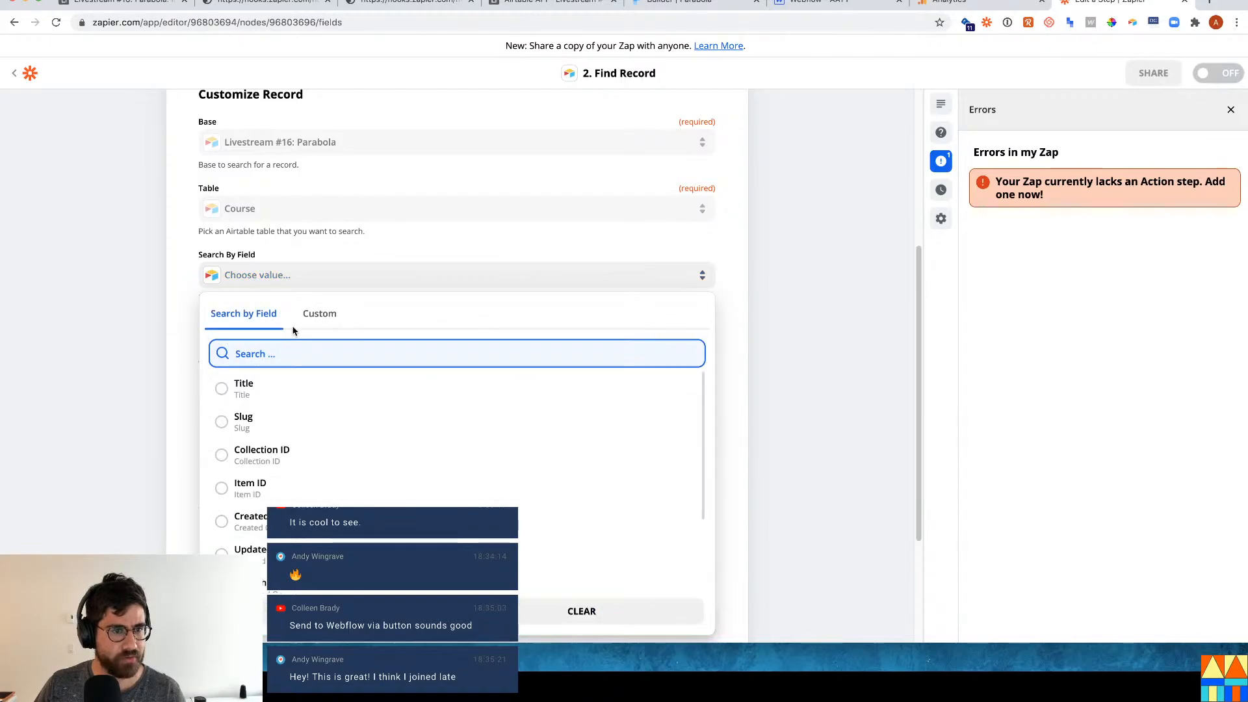
{"action": "type", "text": "rec"}
{"action": "key", "text": "BackSpace"}
{"action": "key", "text": "BackSpace"}
{"action": "key", "text": "BackSpace"}
{"action": "key", "text": "BackSpace"}
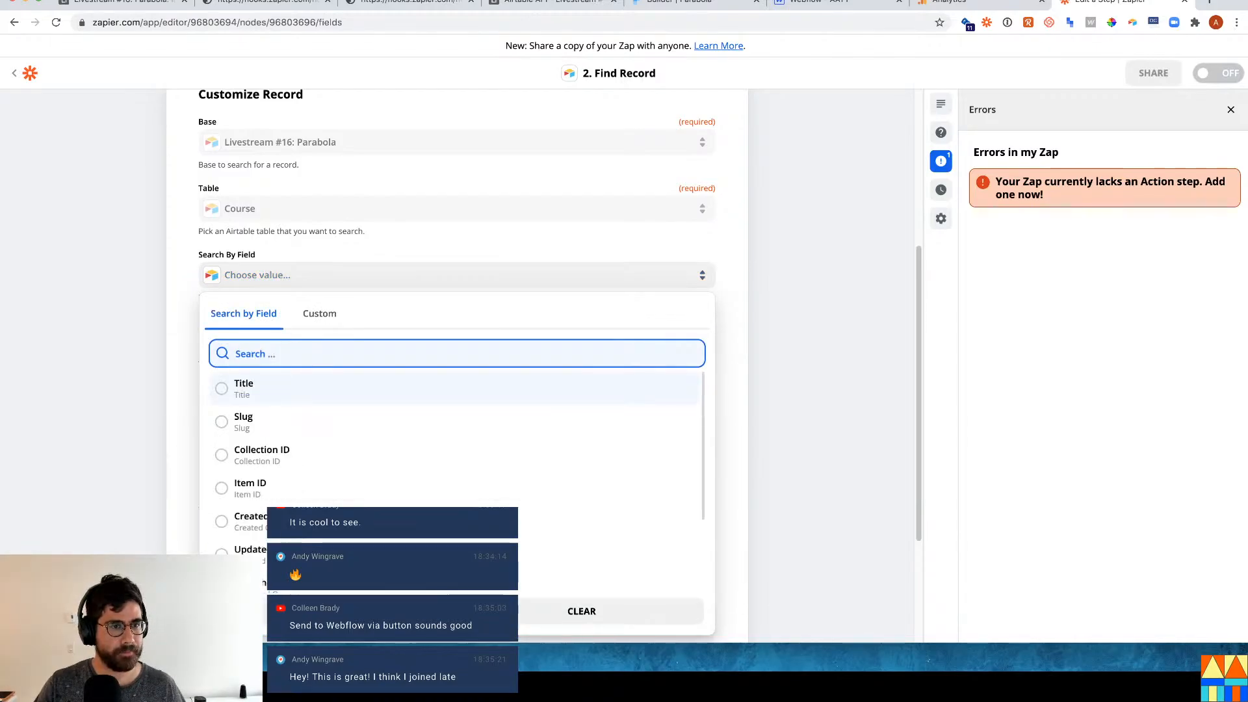
{"action": "left_click", "coordinate": [300, 323]}
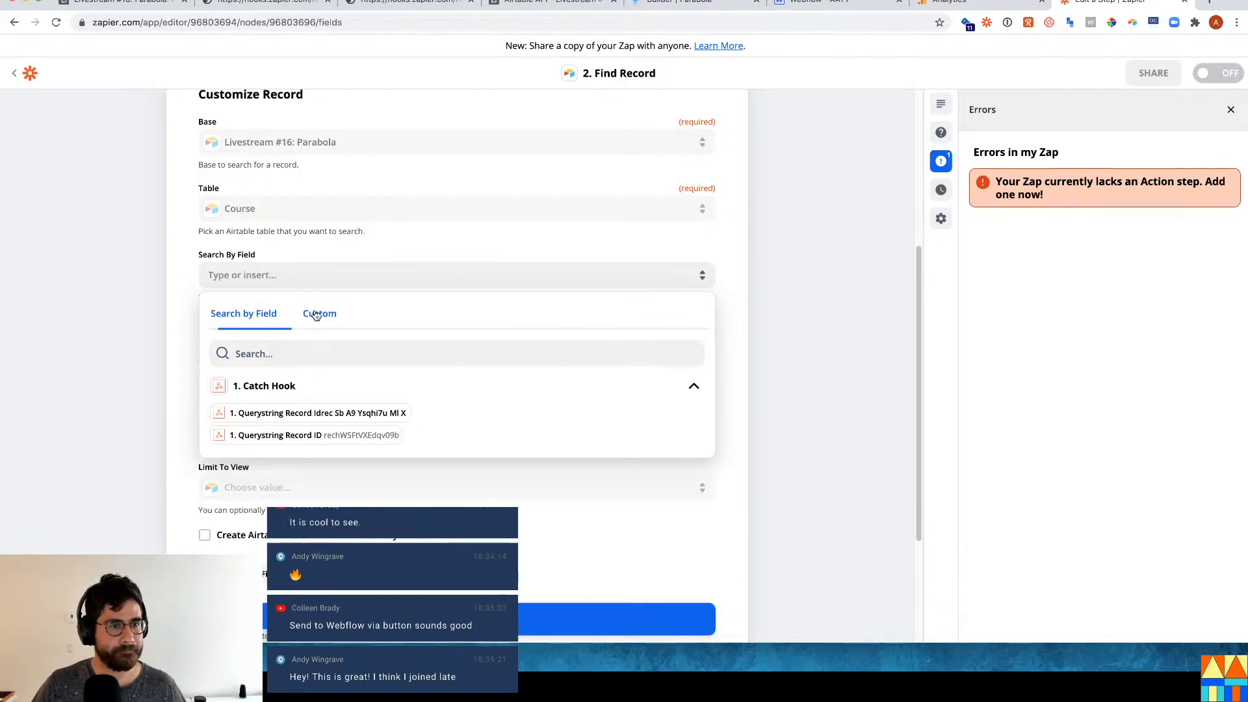
{"action": "left_click", "coordinate": [246, 313]}
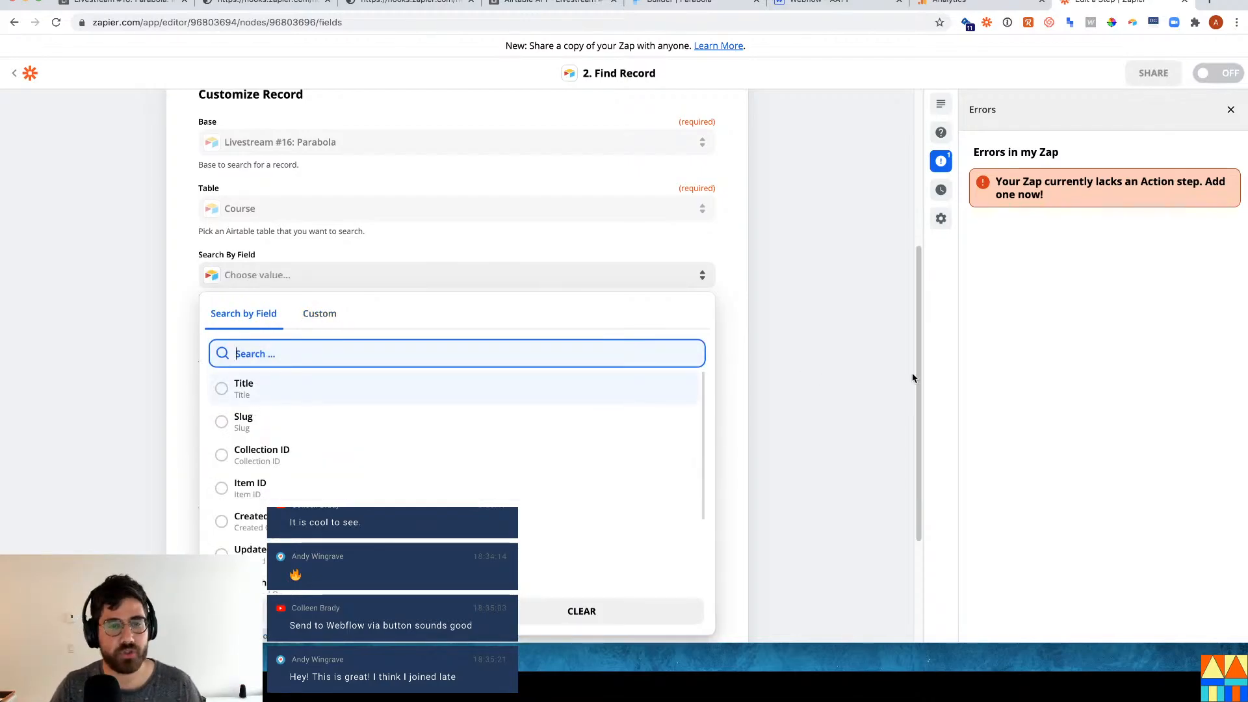
{"action": "left_click", "coordinate": [910, 376]}
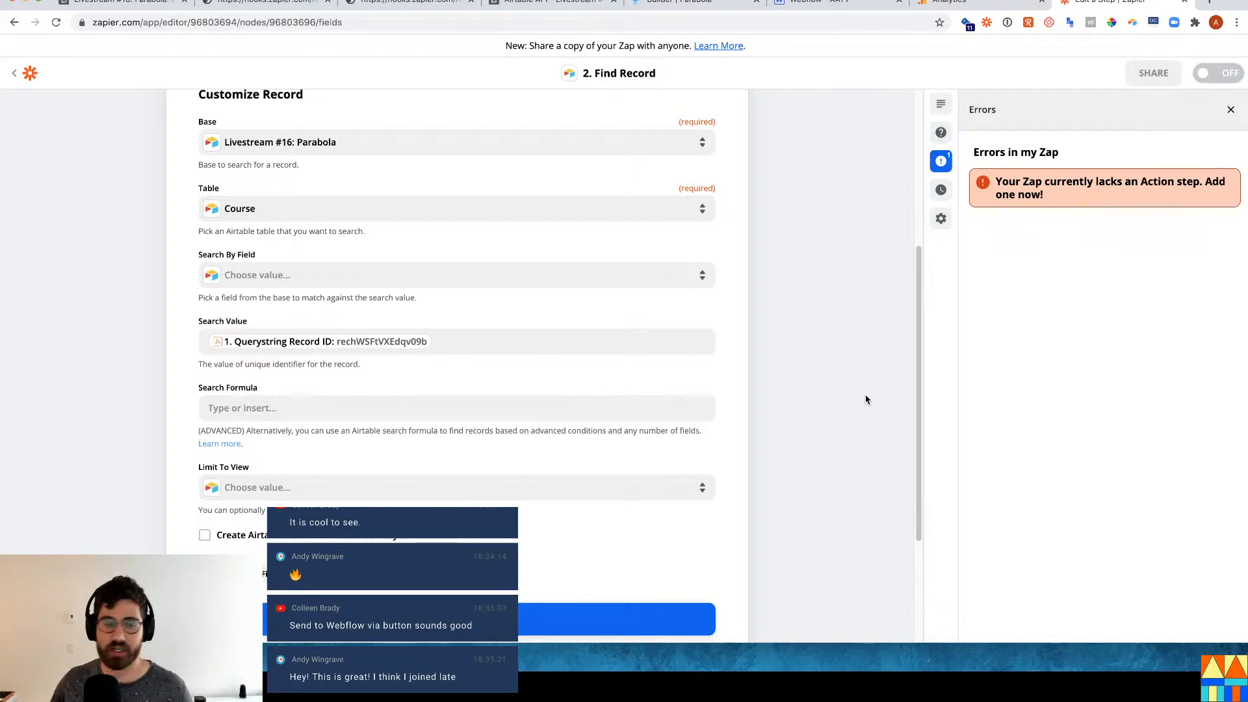
{"action": "scroll", "coordinate": [730, 534], "scroll_direction": "down", "scroll_amount": 3}
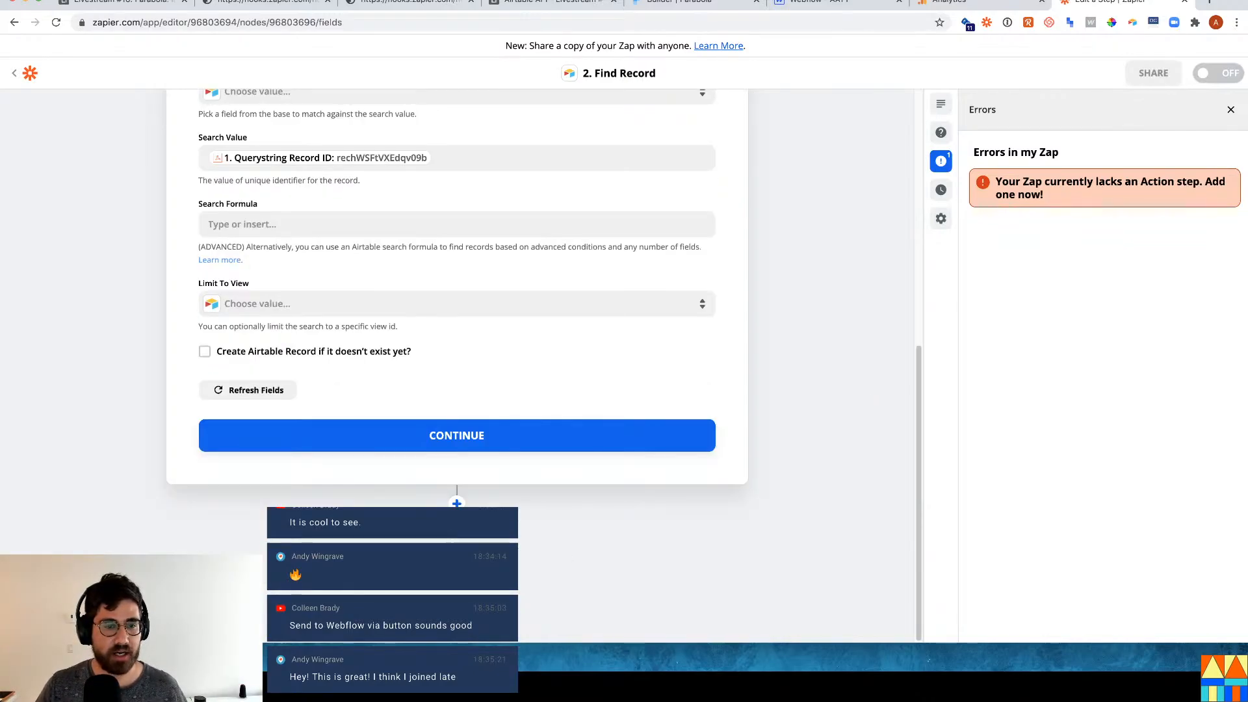
Add a Webflow step after Find Record, leave its action event unchosen, and reopen Find Record.
{"action": "left_click", "coordinate": [456, 503]}
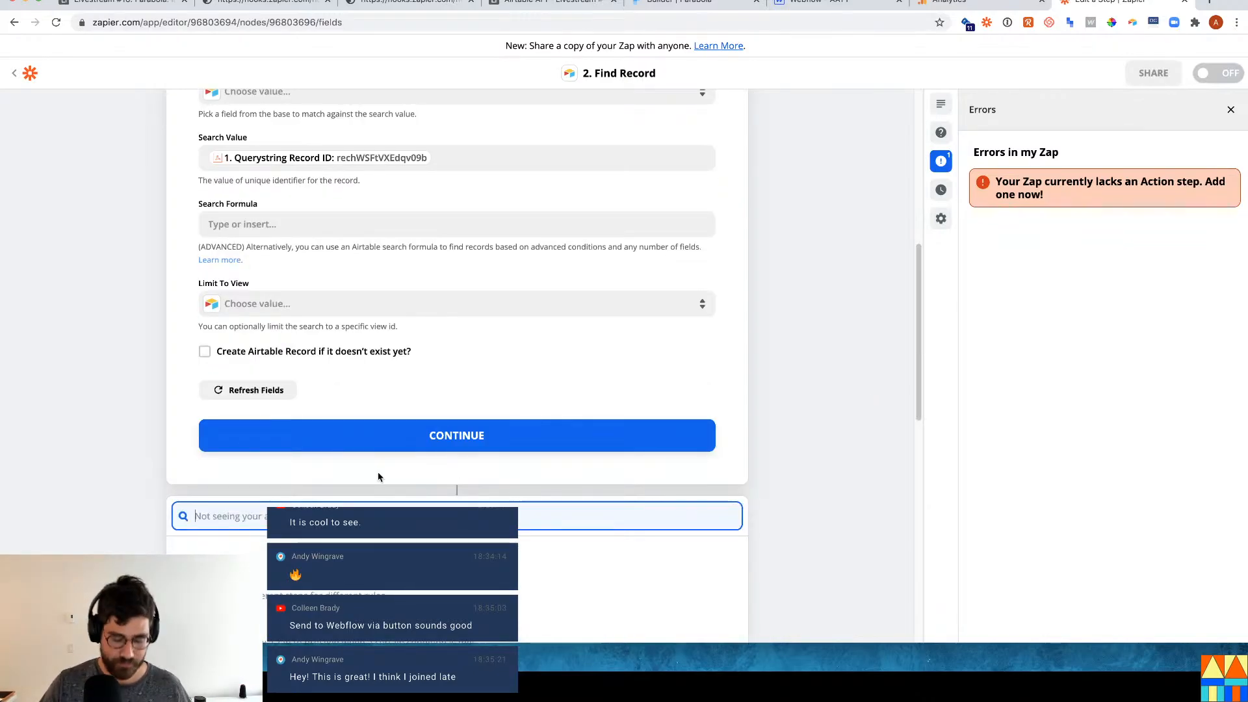
{"action": "type", "text": "webflow"}
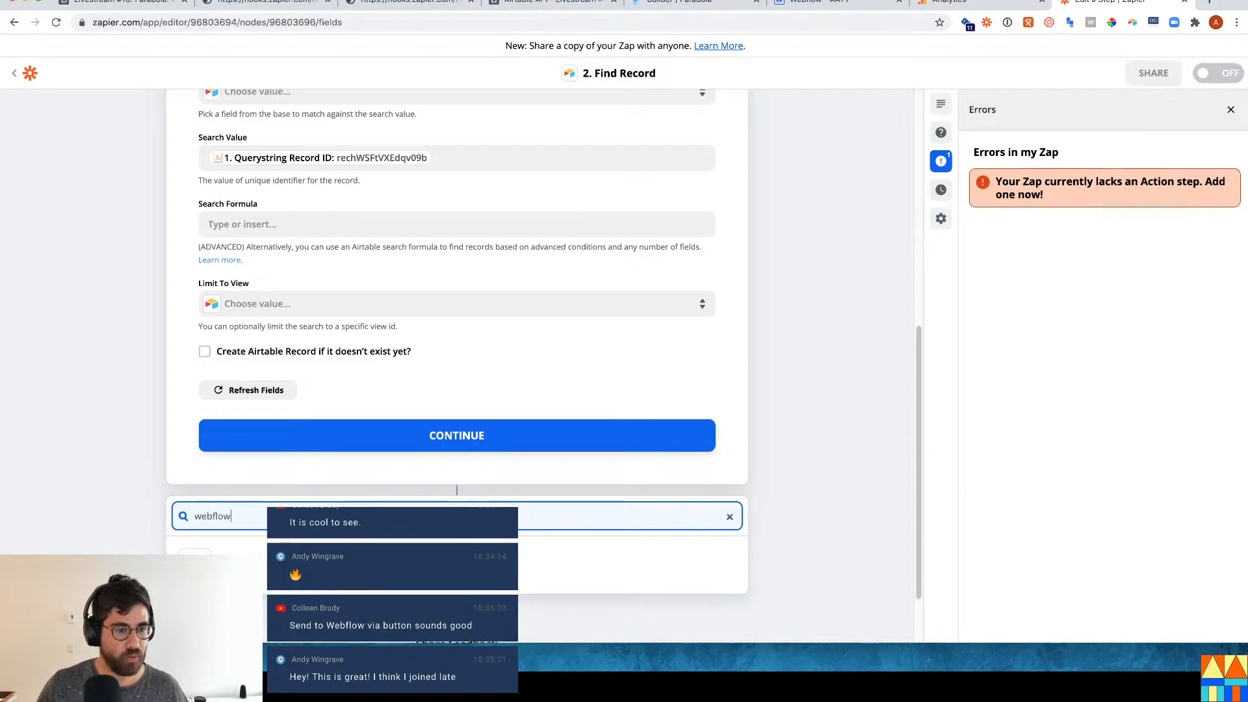
{"action": "left_click", "coordinate": [240, 550]}
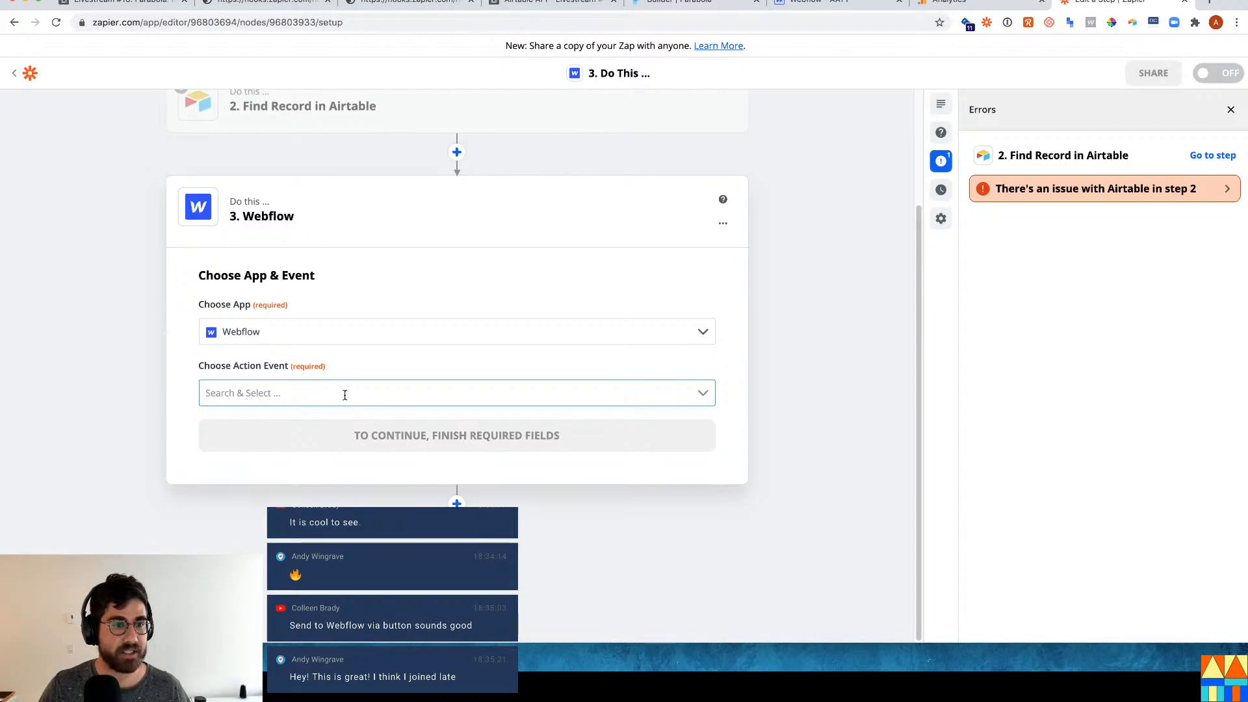
{"action": "left_click", "coordinate": [344, 395]}
{"action": "scroll", "coordinate": [332, 478], "scroll_direction": "down", "scroll_amount": 2}
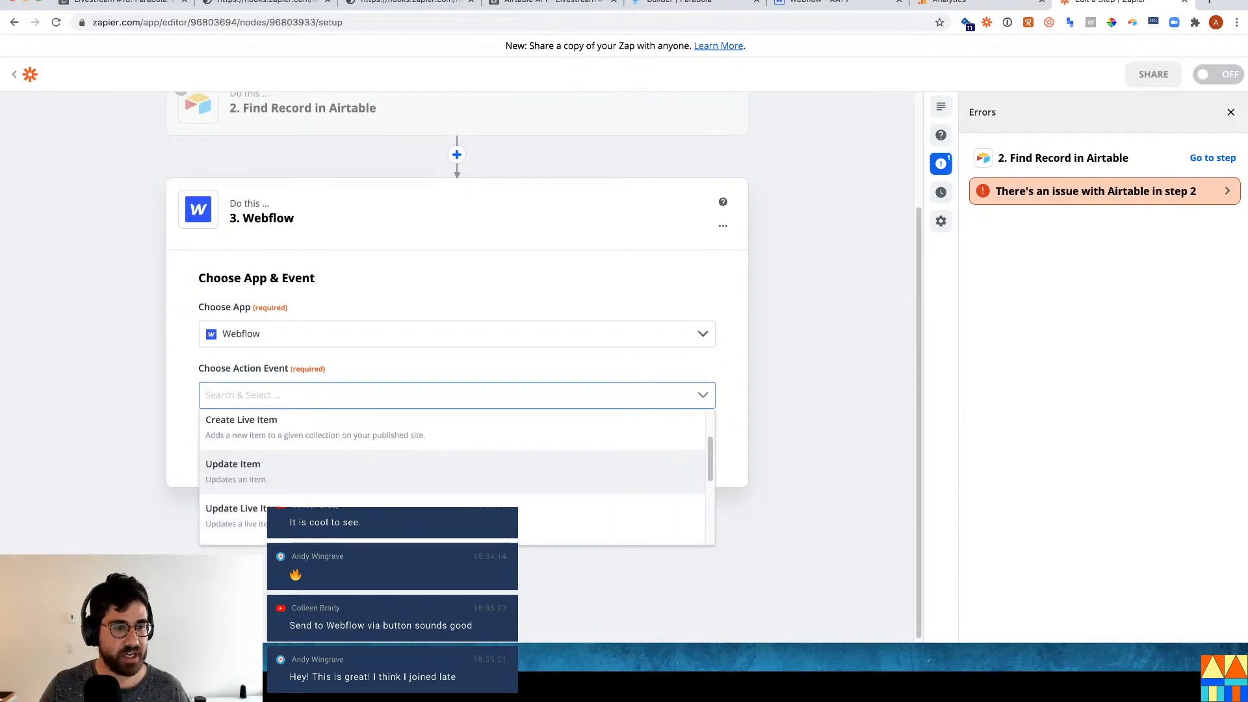
{"action": "left_click", "coordinate": [846, 441]}
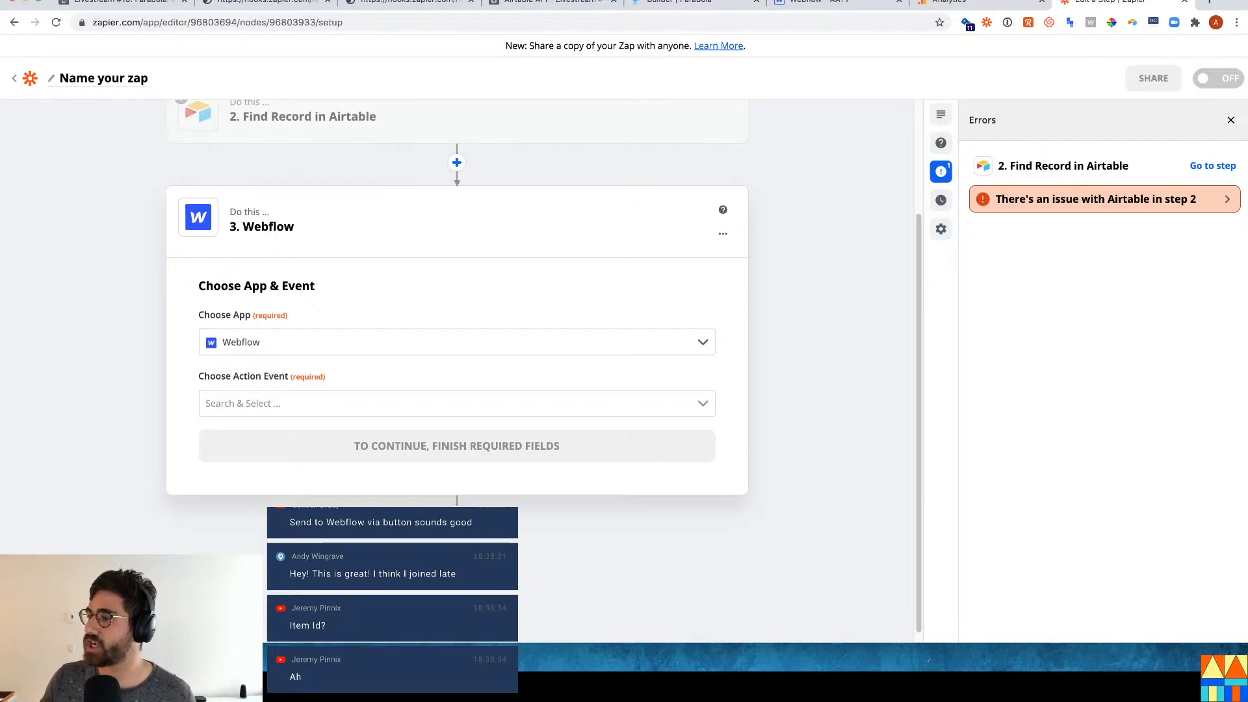
{"action": "scroll", "coordinate": [195, 357], "scroll_direction": "up", "scroll_amount": 4}
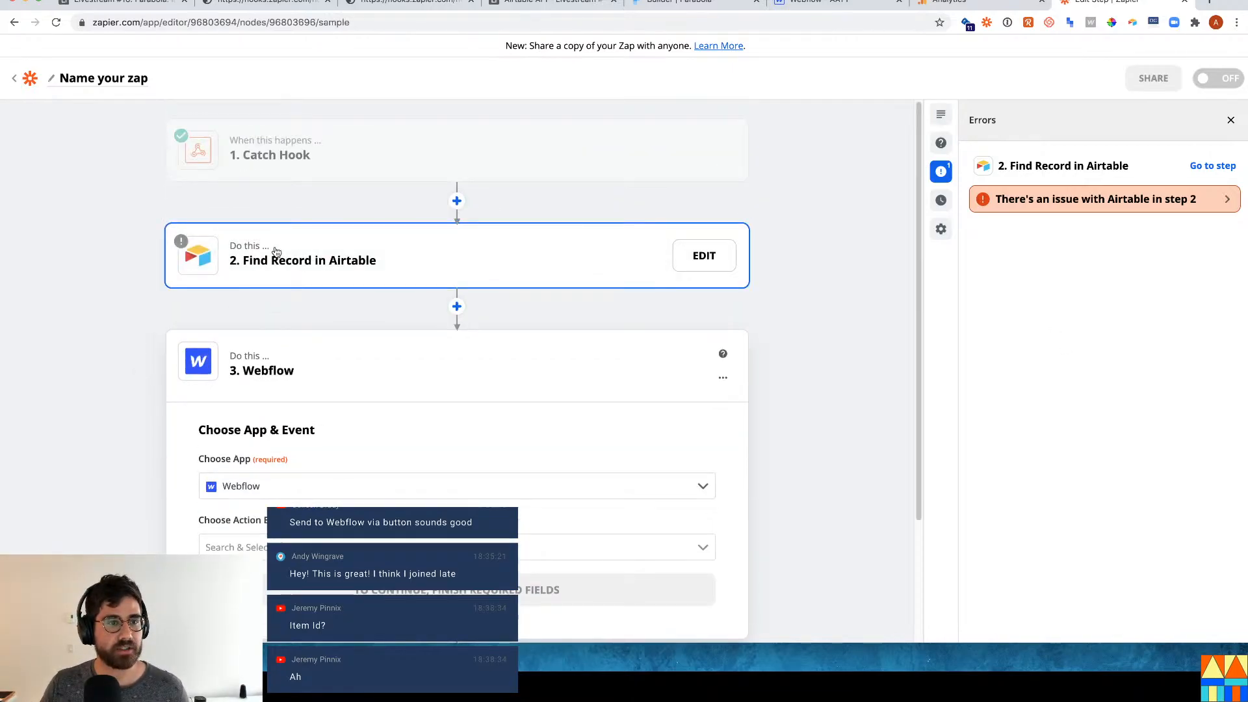
{"action": "left_click", "coordinate": [273, 255]}
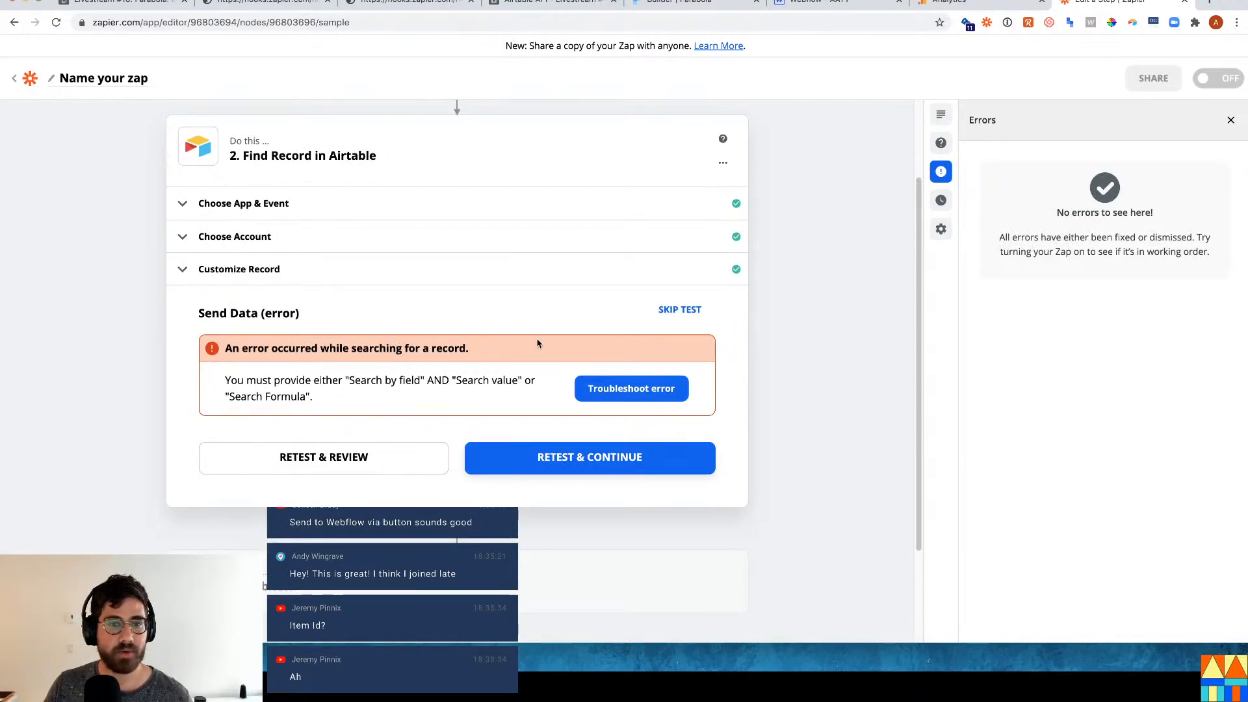
{"action": "left_click", "coordinate": [123, 4]}
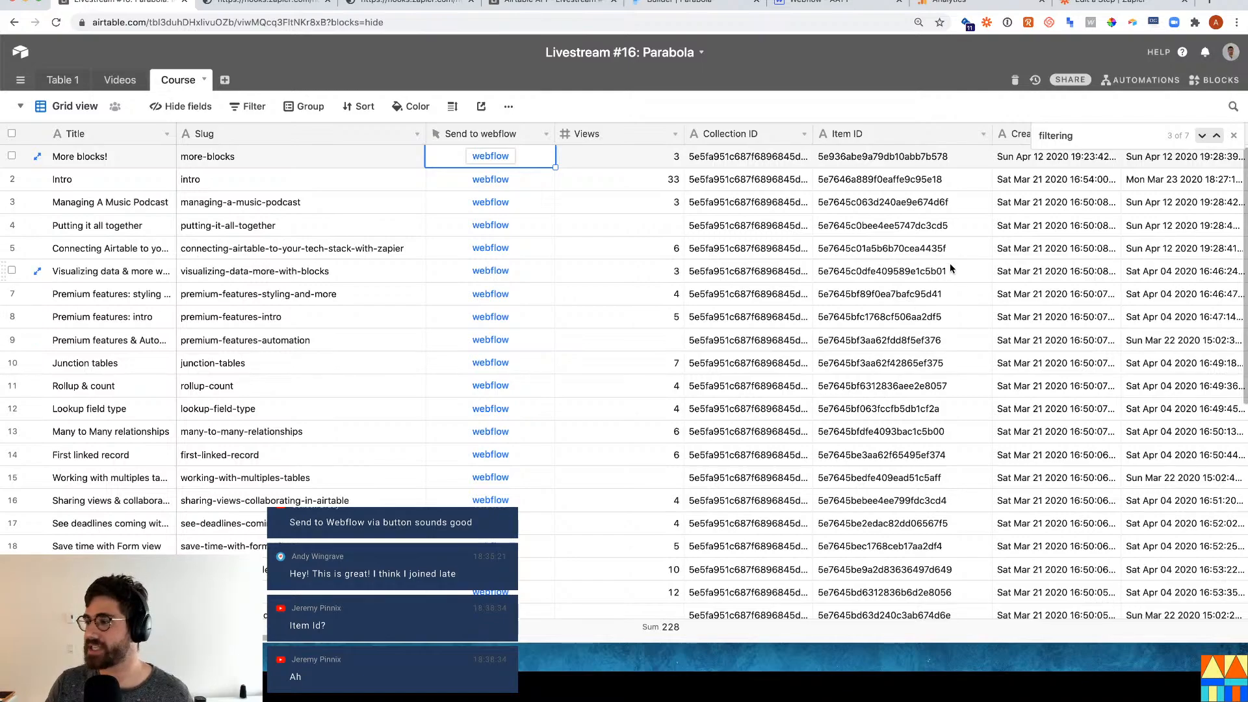
{"action": "left_click", "coordinate": [100, 156]}
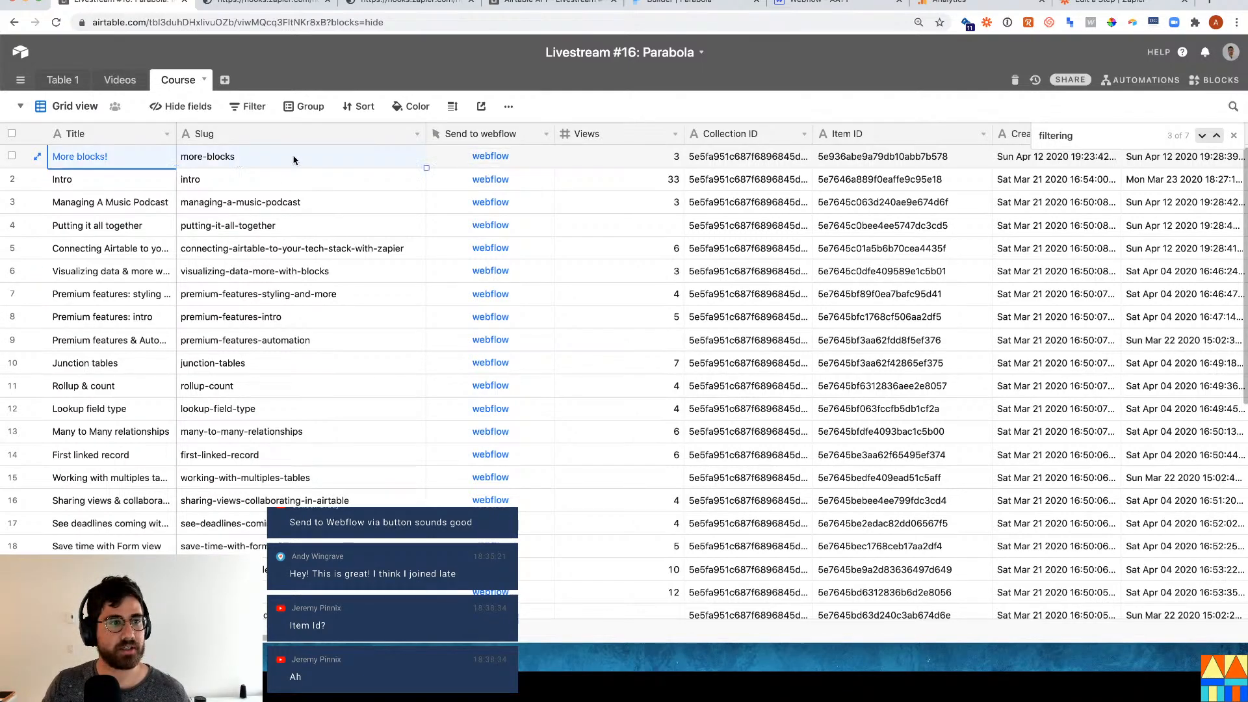
{"action": "left_click", "coordinate": [921, 160]}
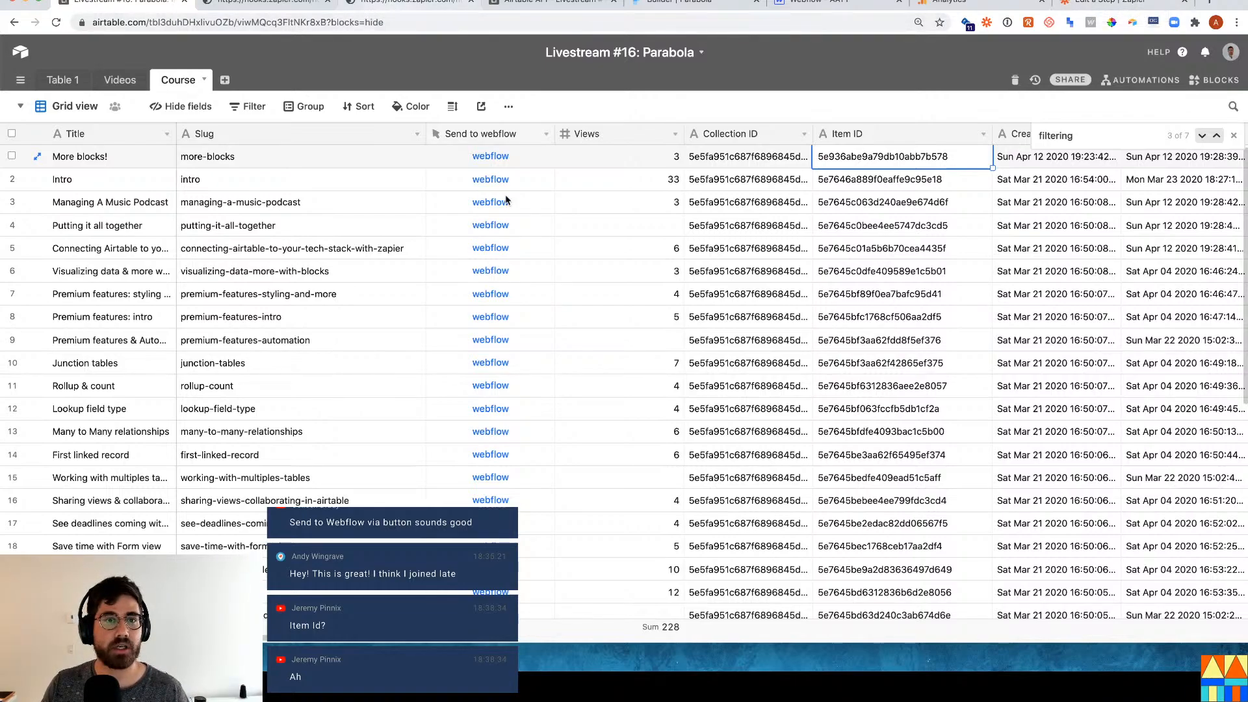
{"action": "left_click", "coordinate": [1118, 4]}
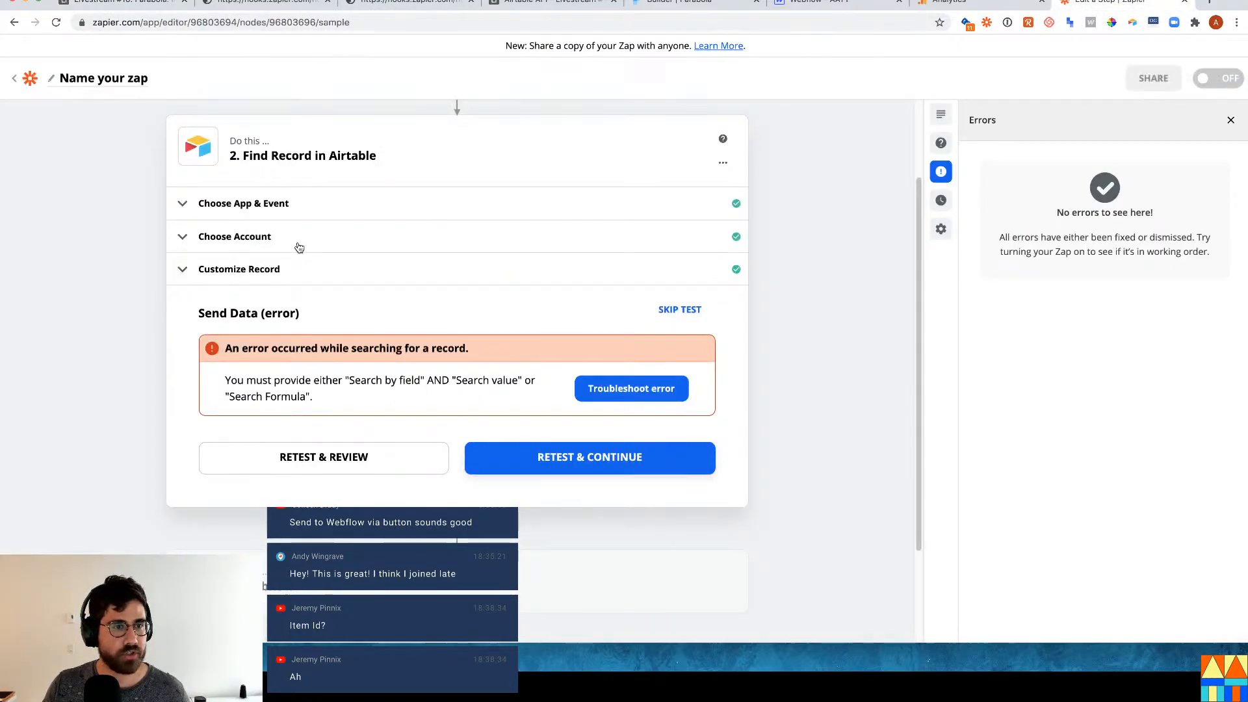
{"action": "left_click", "coordinate": [361, 243]}
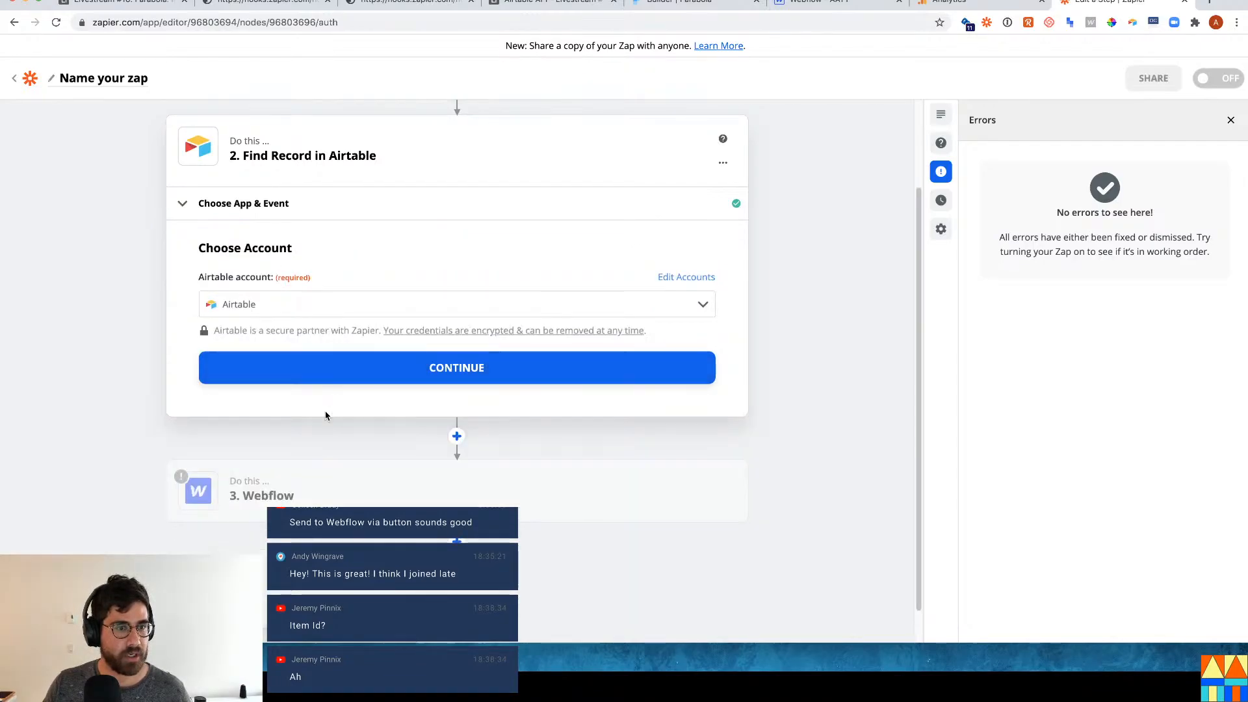
{"action": "left_click", "coordinate": [342, 379]}
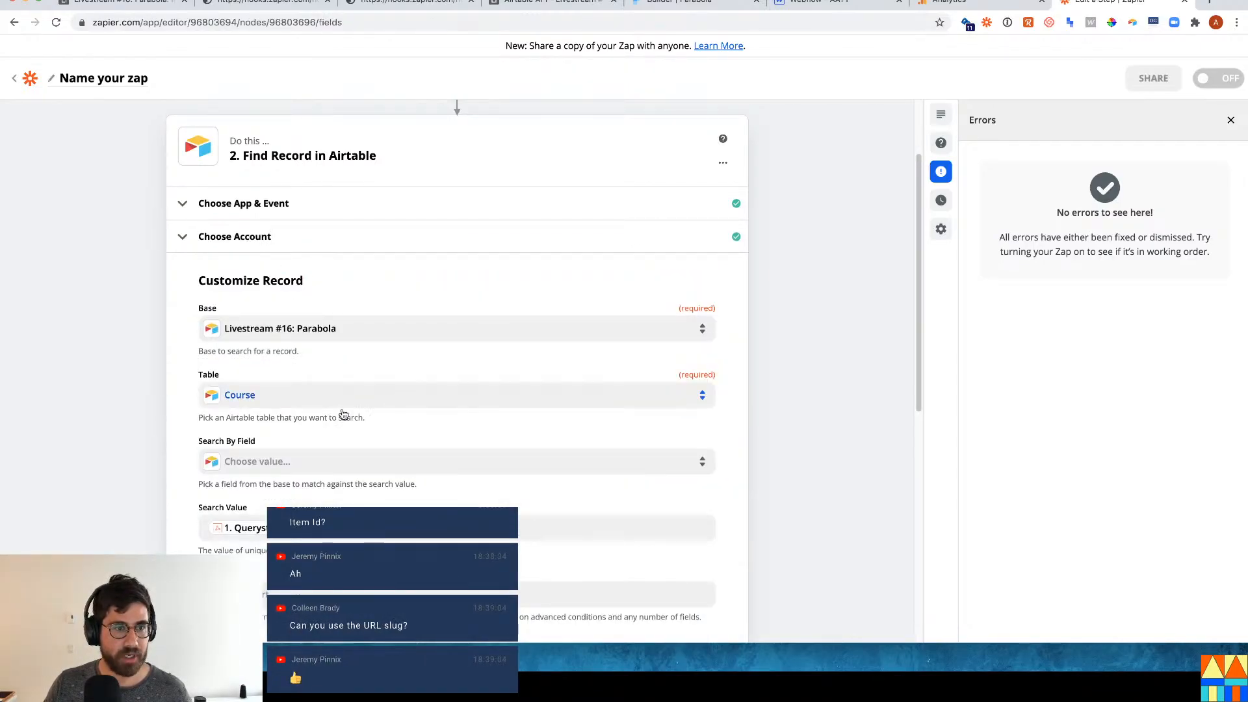
{"action": "scroll", "coordinate": [284, 443], "scroll_direction": "down", "scroll_amount": 1}
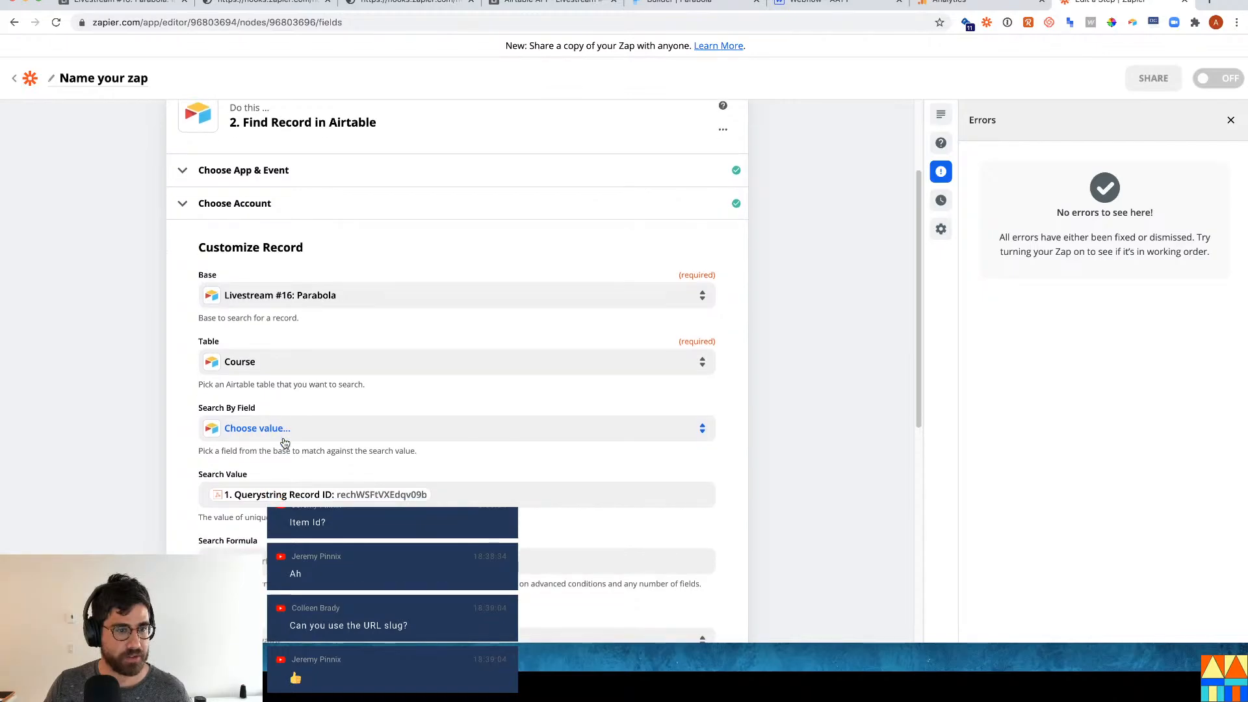
{"action": "scroll", "coordinate": [284, 442], "scroll_direction": "down", "scroll_amount": 1}
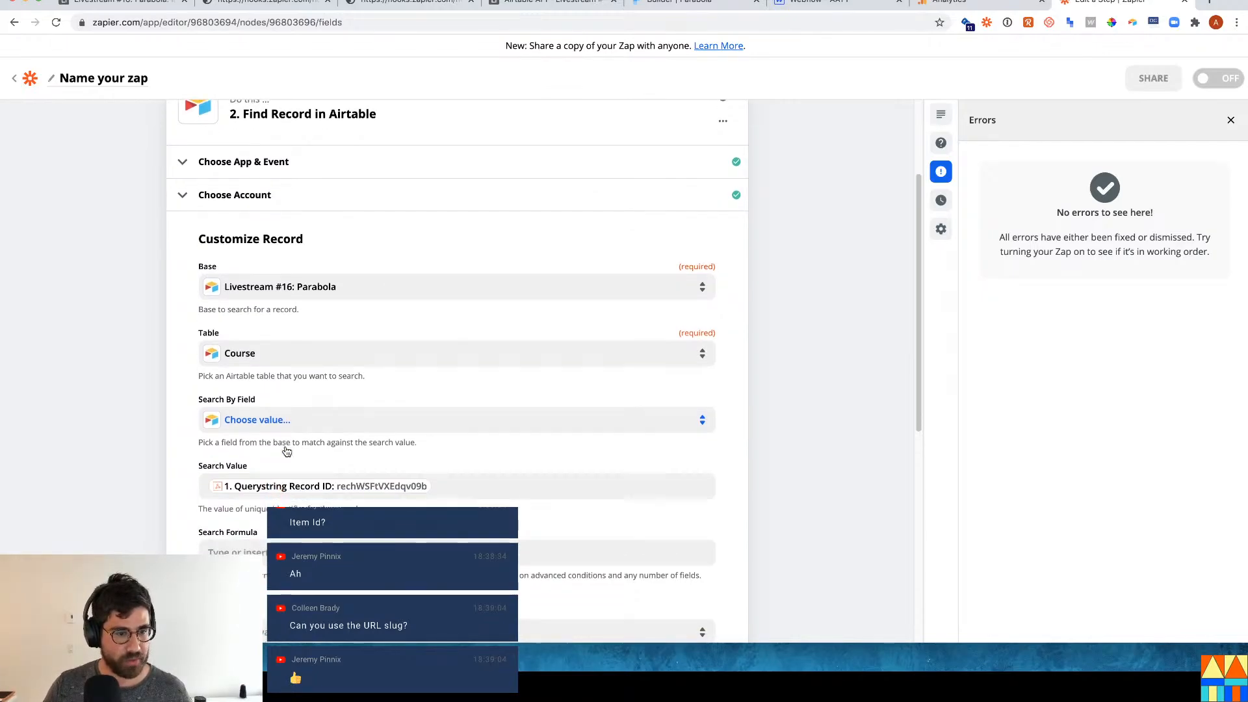
{"action": "key", "text": "ctrl+t"}
Google 'search by record id airtable zapier', check the community thread, then return to Airtable.
{"action": "type", "text": "s"}
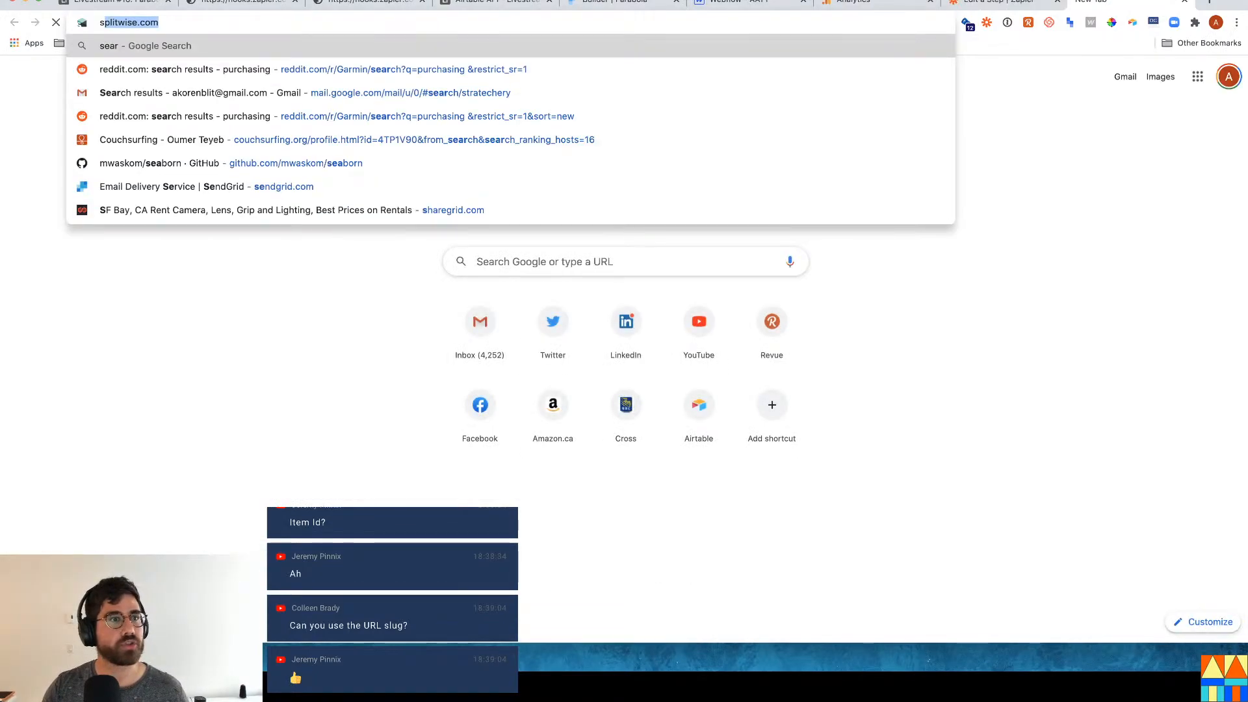
{"action": "type", "text": "earch by record i"}
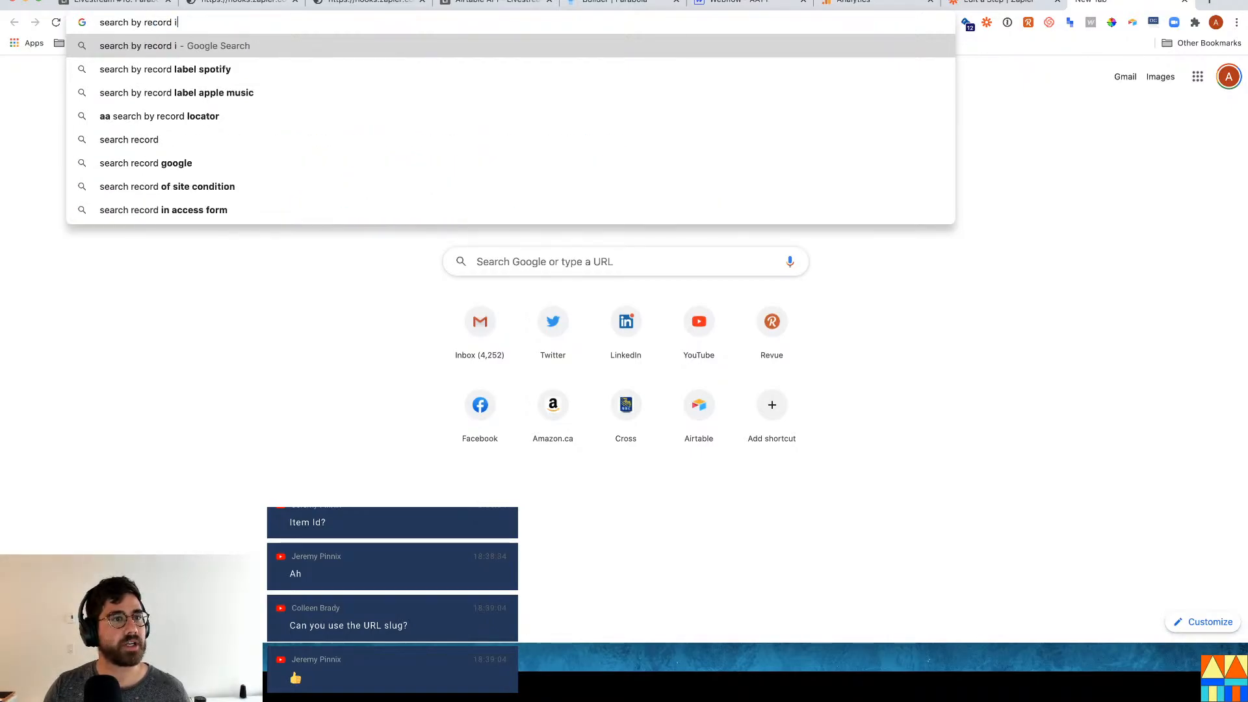
{"action": "type", "text": "d airtable zapier"}
{"action": "key", "text": "Return"}
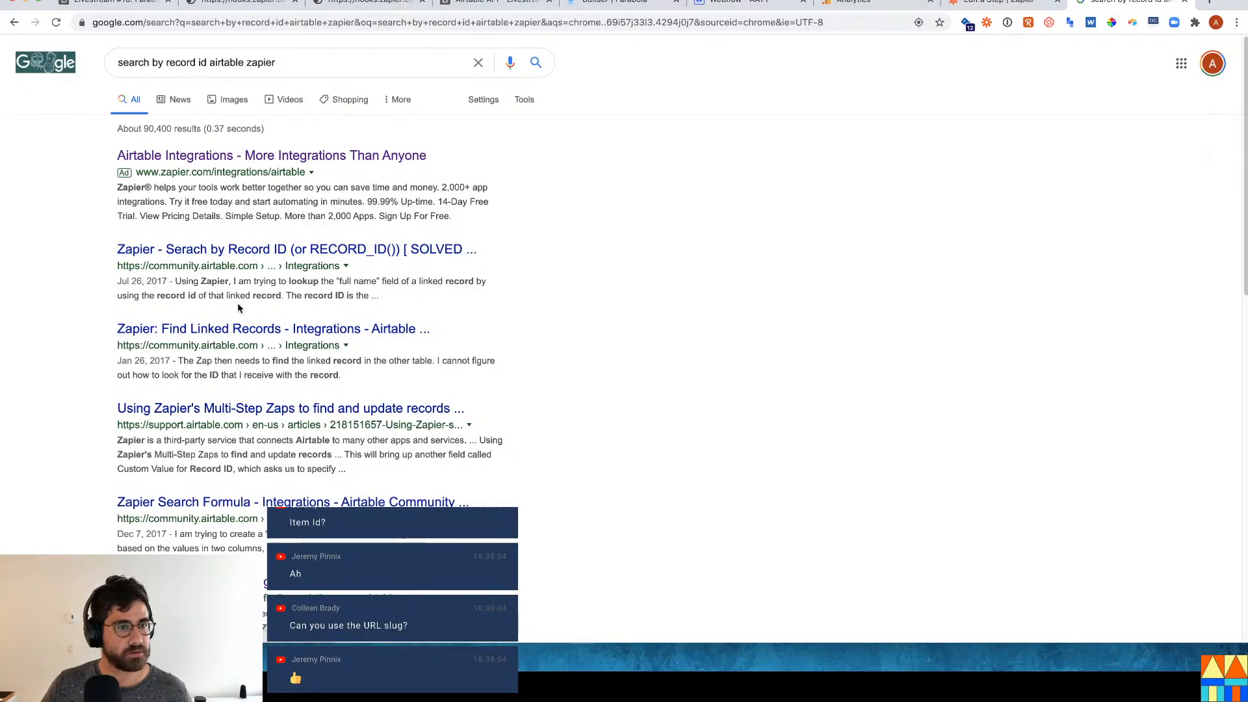
{"action": "left_click", "coordinate": [441, 258]}
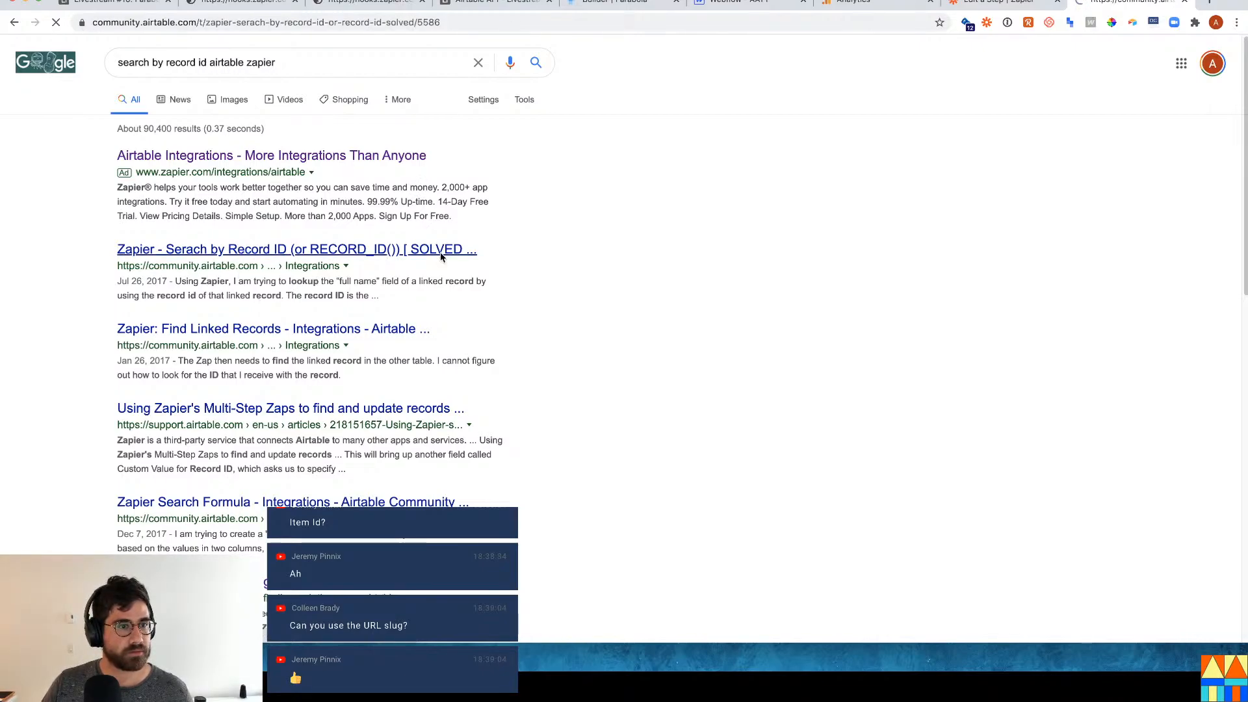
{"action": "key", "text": "super+bracketleft"}
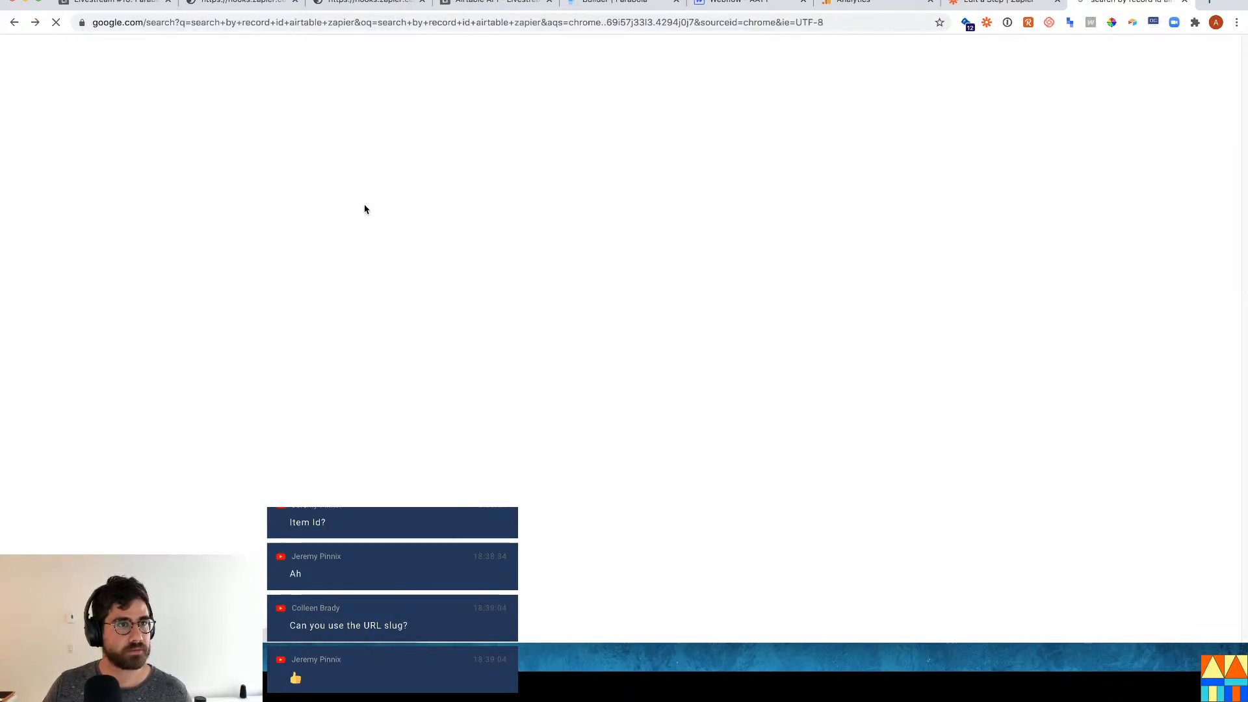
{"action": "left_click", "coordinate": [131, 7]}
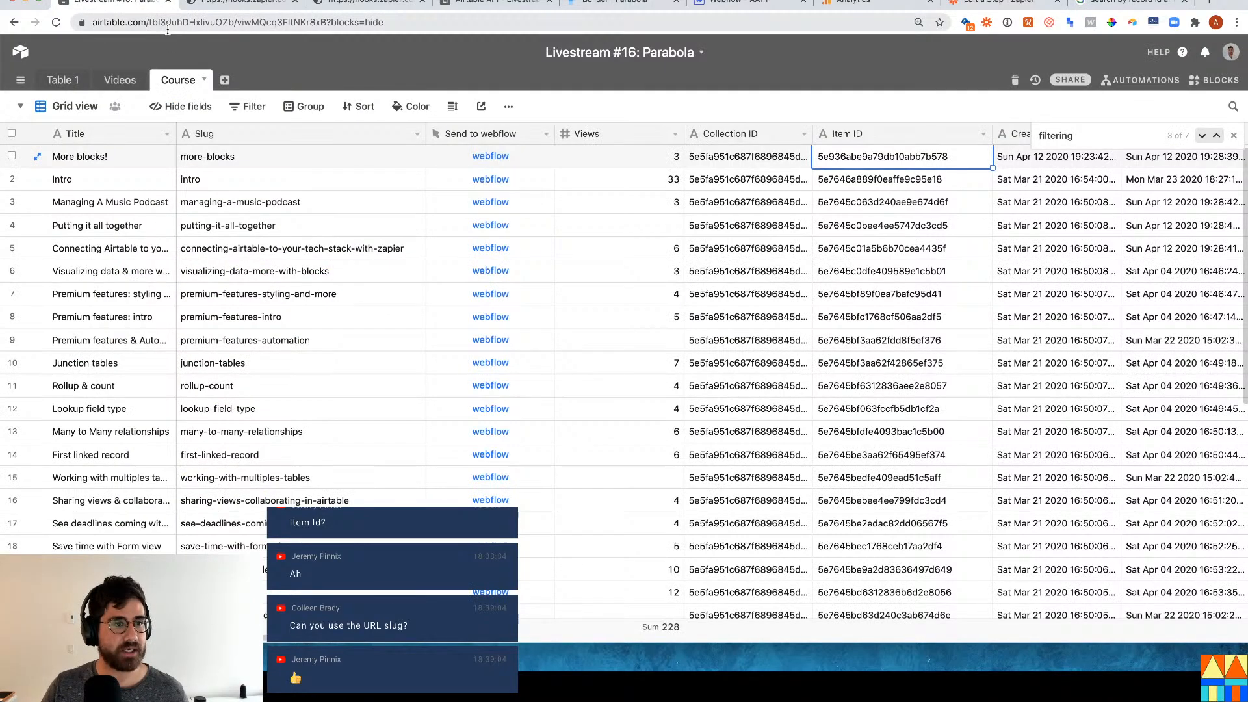
Append &"&slug="&Slug to the Send to webflow button's URL formula and save the field.
{"action": "left_click", "coordinate": [86, 155]}
{"action": "left_click", "coordinate": [261, 162]}
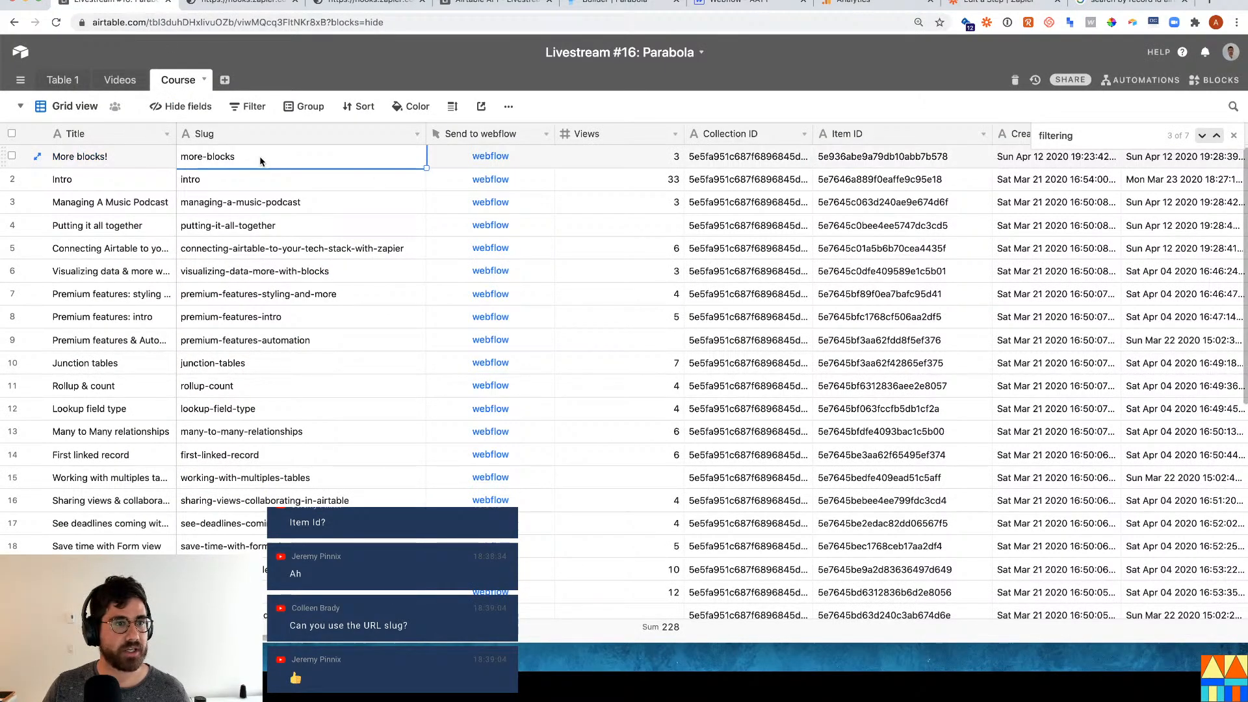
{"action": "left_click", "coordinate": [166, 166]}
{"action": "left_click", "coordinate": [540, 158]}
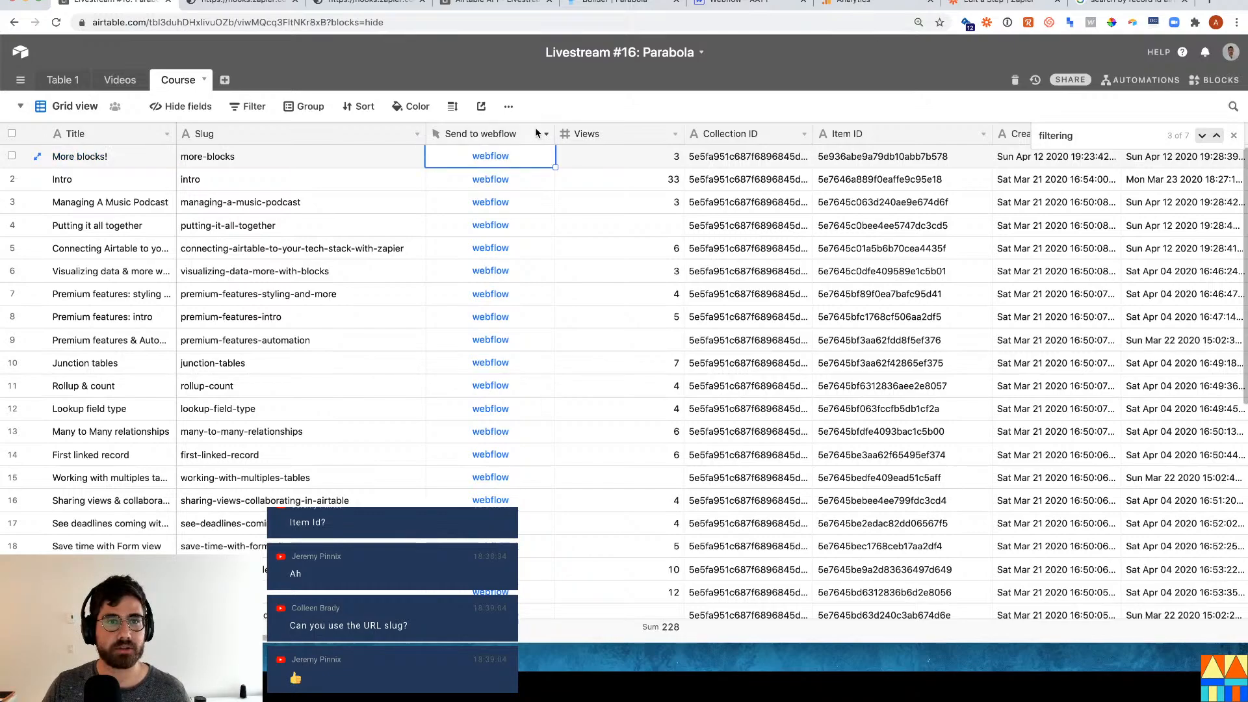
{"action": "left_click", "coordinate": [542, 135]}
{"action": "left_click", "coordinate": [513, 156]}
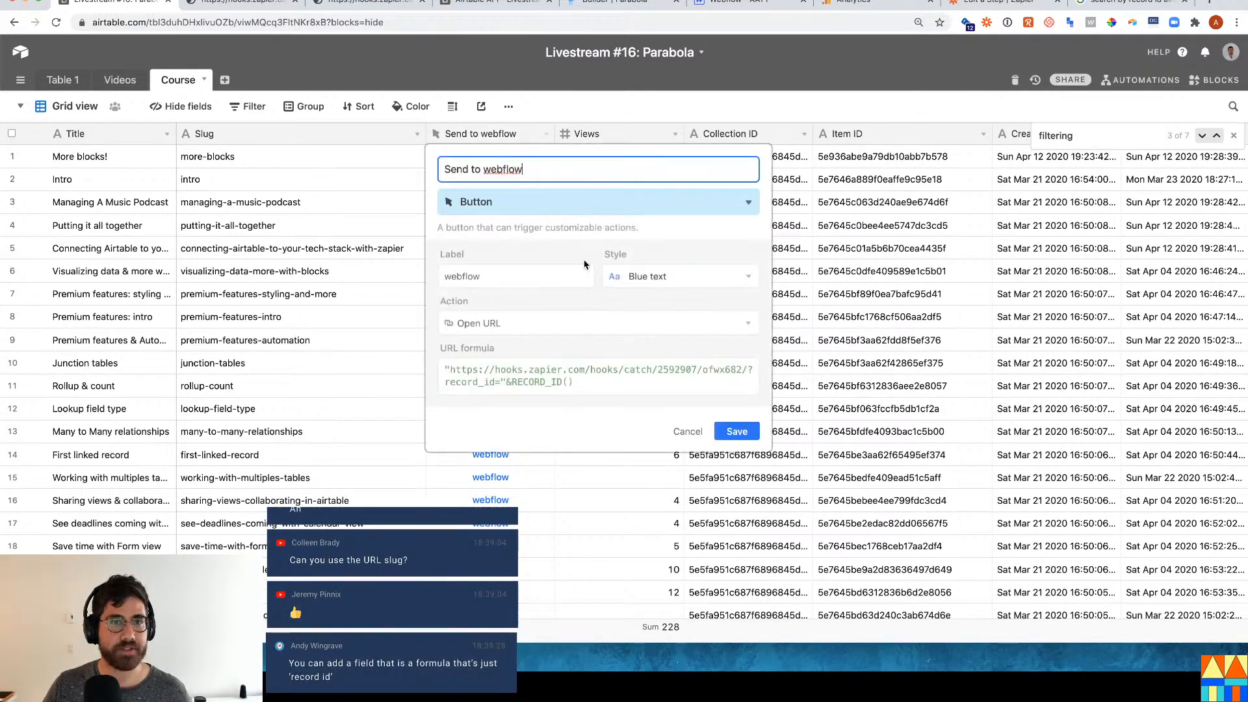
{"action": "left_click", "coordinate": [642, 387]}
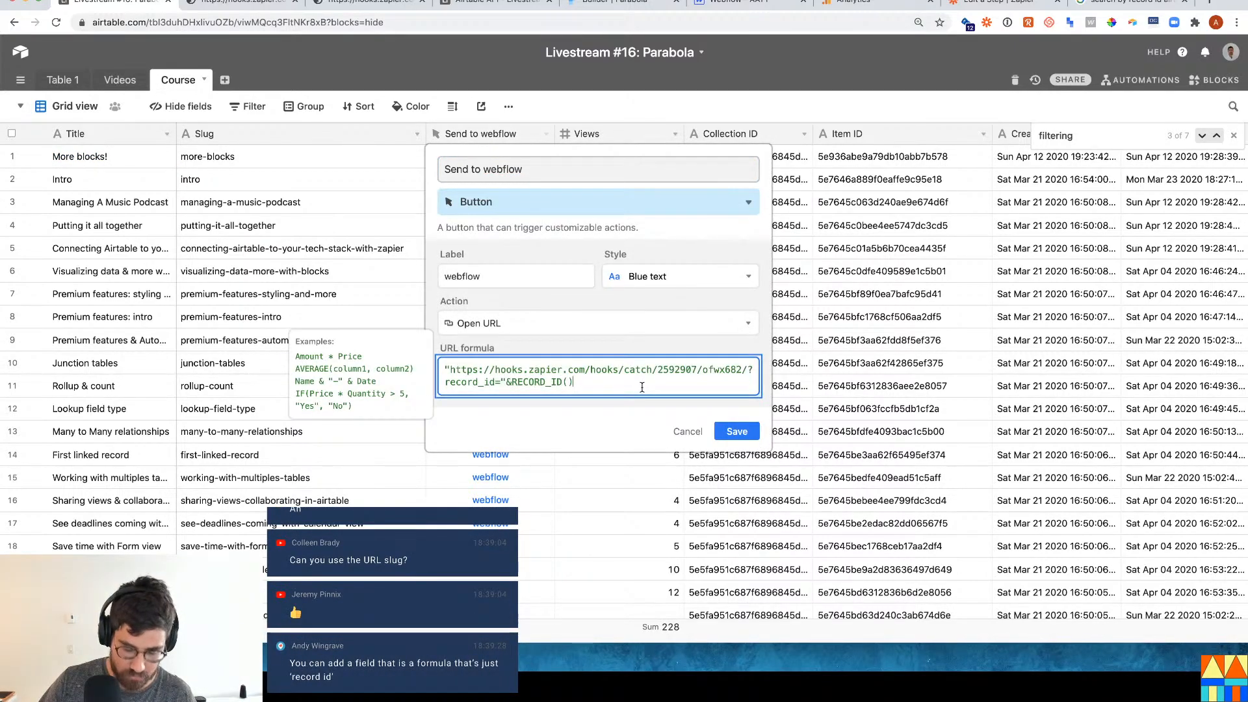
{"action": "type", "text": "&\"sl"}
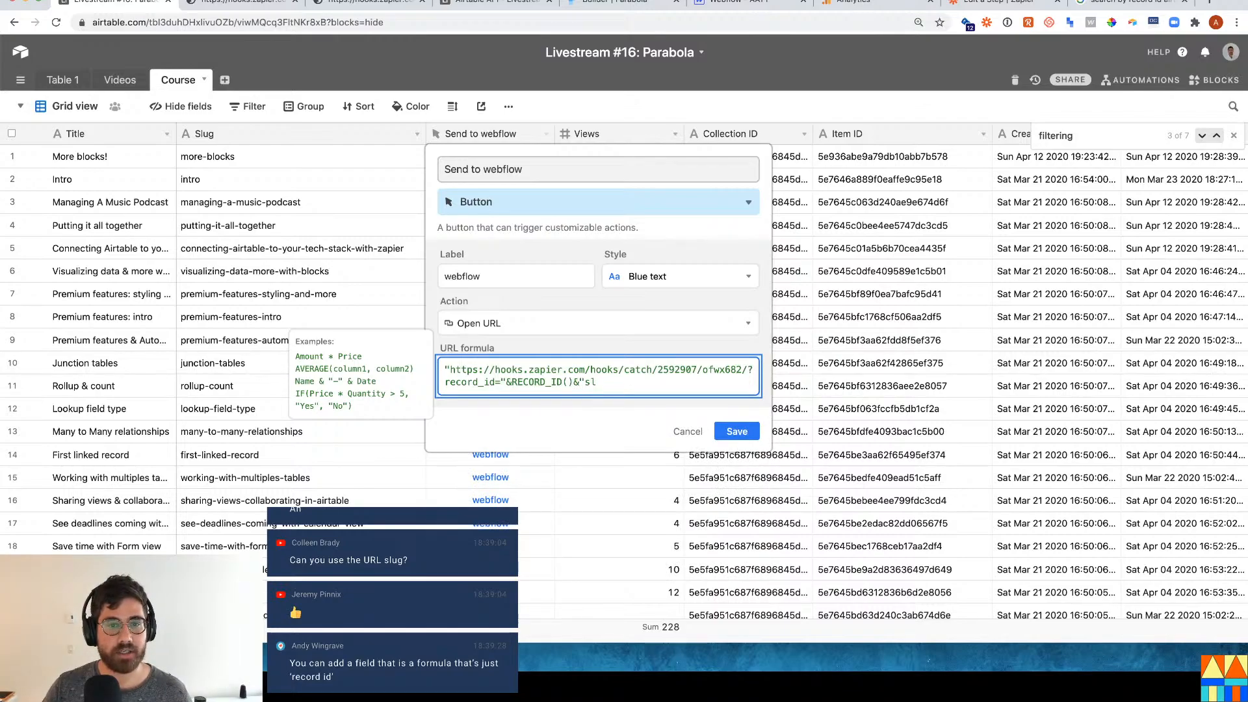
{"action": "type", "text": "u&slug="}
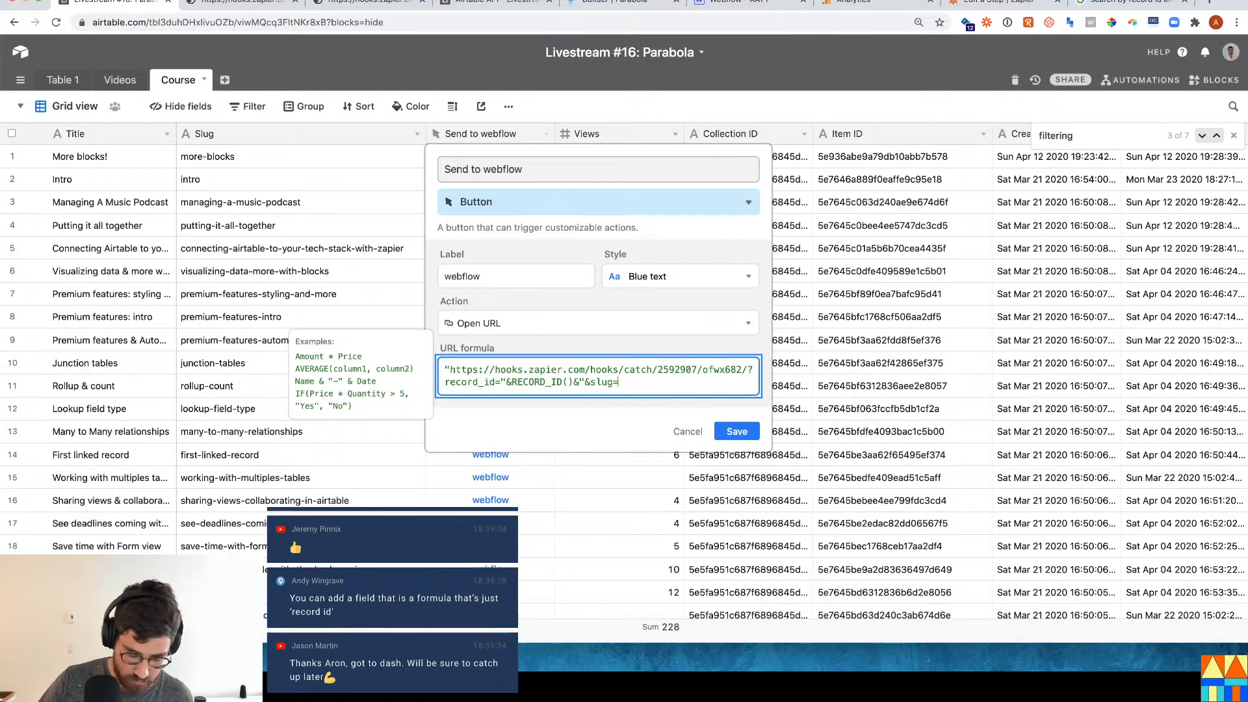
{"action": "type", "text": "\"&slug"}
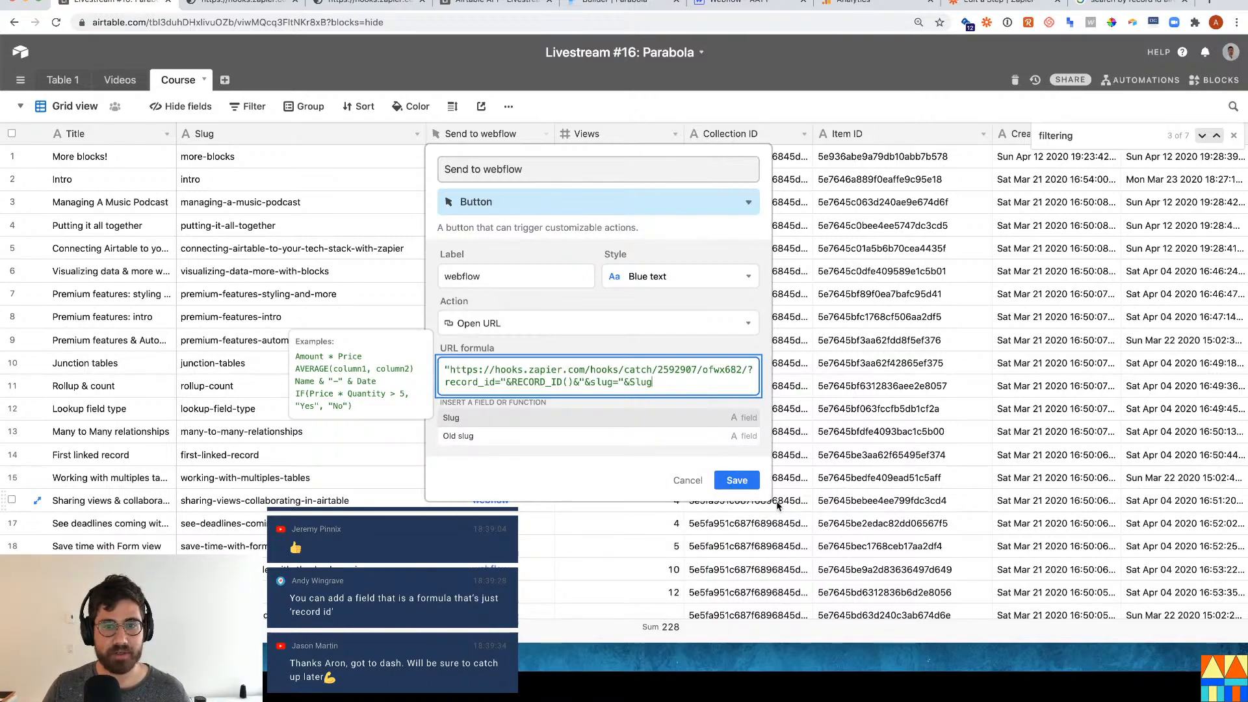
{"action": "left_click", "coordinate": [726, 482]}
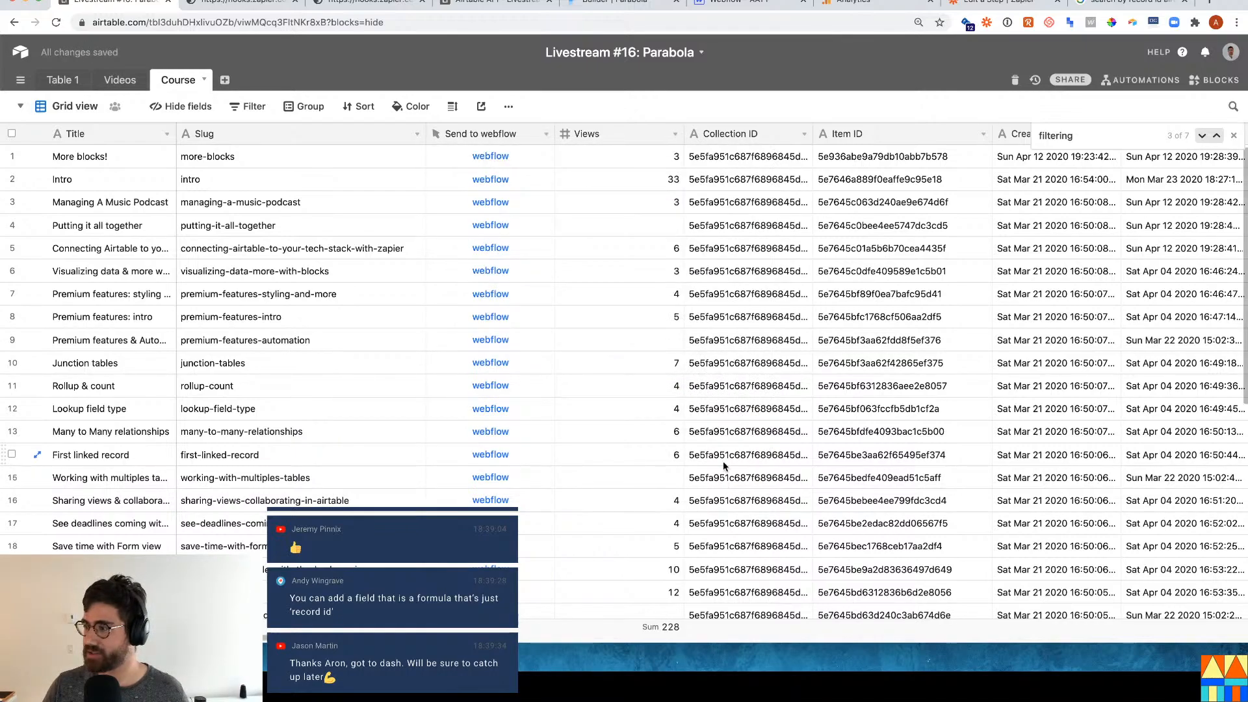
Return to Zapier and review the Catch Hook trigger's captured request data and webhook settings.
{"action": "left_click", "coordinate": [240, 4]}
{"action": "left_click", "coordinate": [476, 2]}
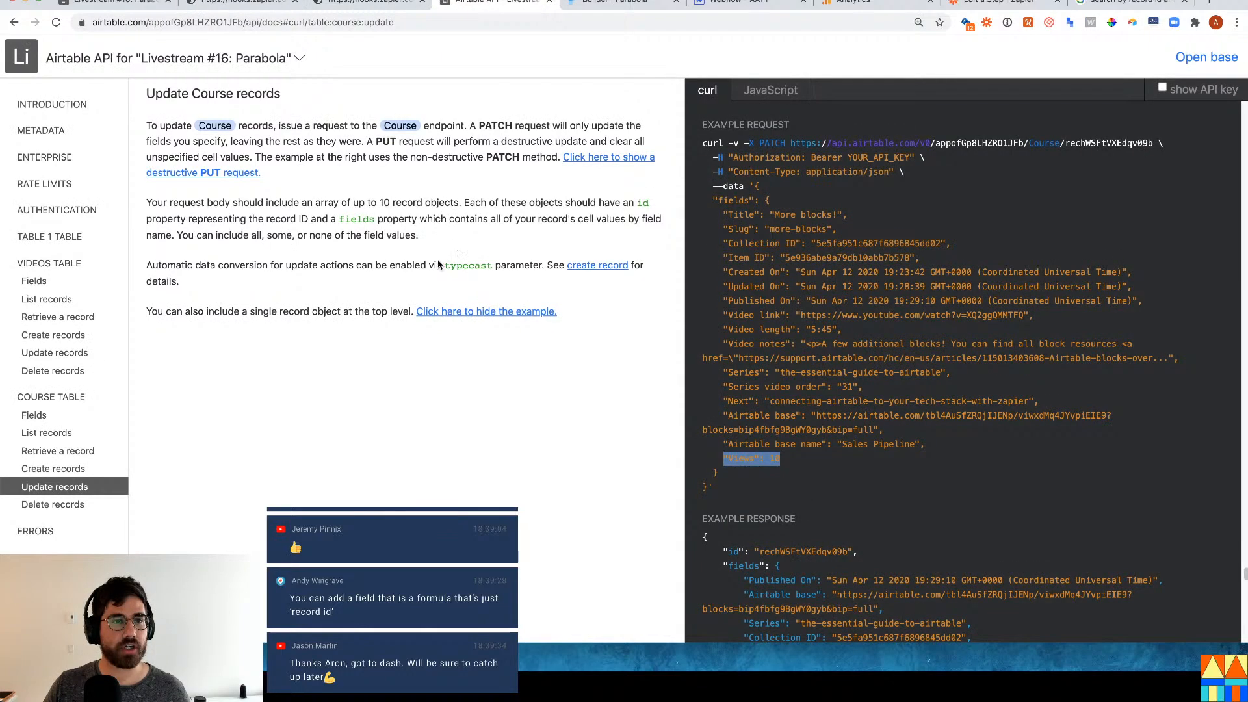
{"action": "left_click", "coordinate": [623, 5]}
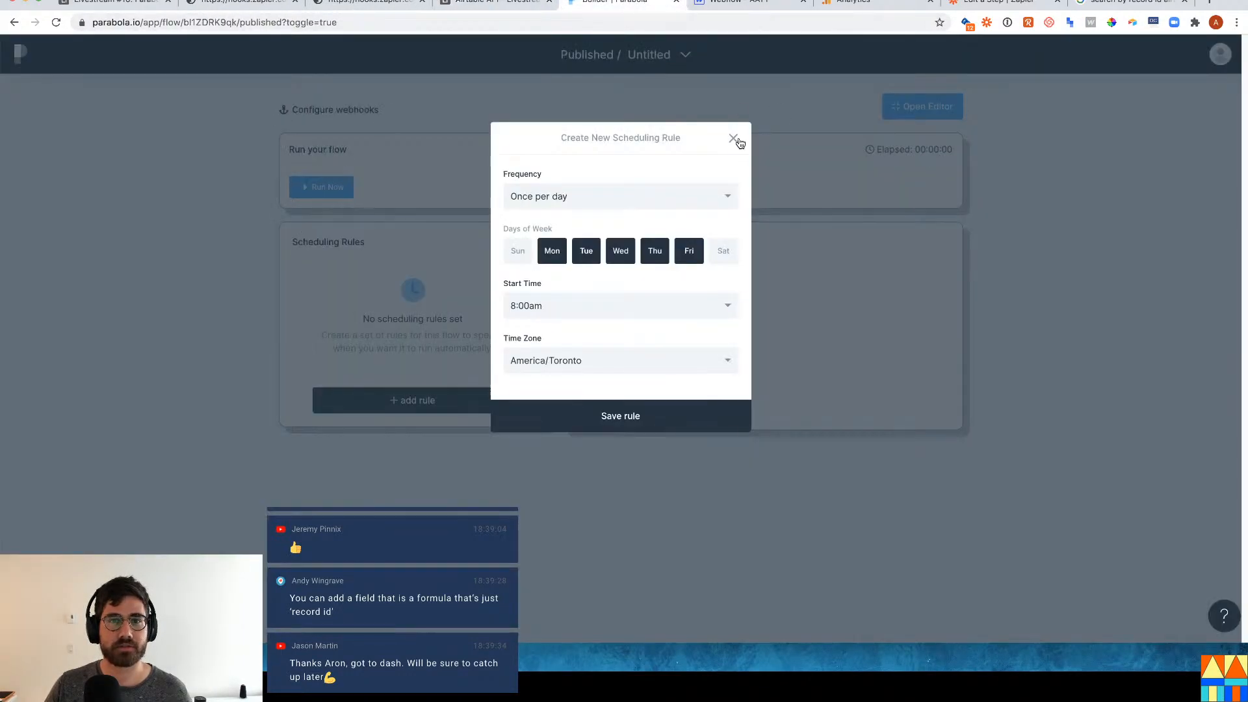
{"action": "left_click", "coordinate": [741, 4]}
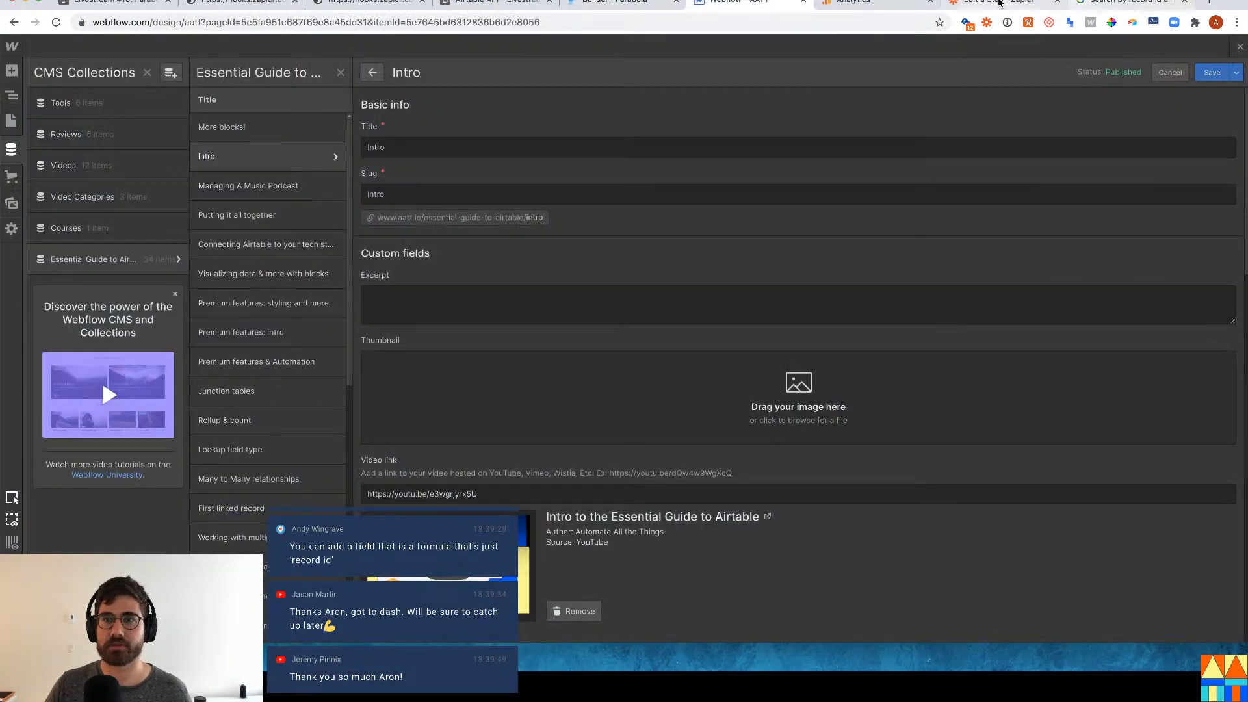
{"action": "left_click", "coordinate": [998, 3]}
{"action": "scroll", "coordinate": [382, 251], "scroll_direction": "up", "scroll_amount": 3}
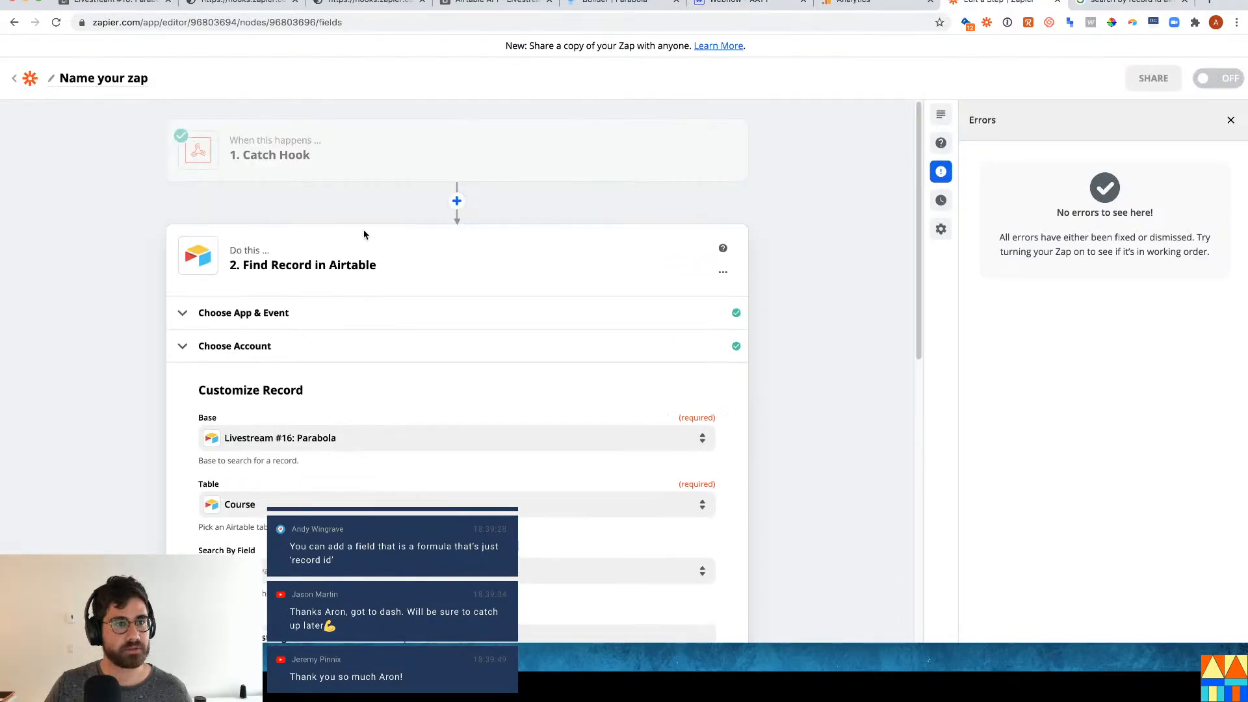
{"action": "left_click", "coordinate": [357, 179]}
{"action": "left_click", "coordinate": [416, 256]}
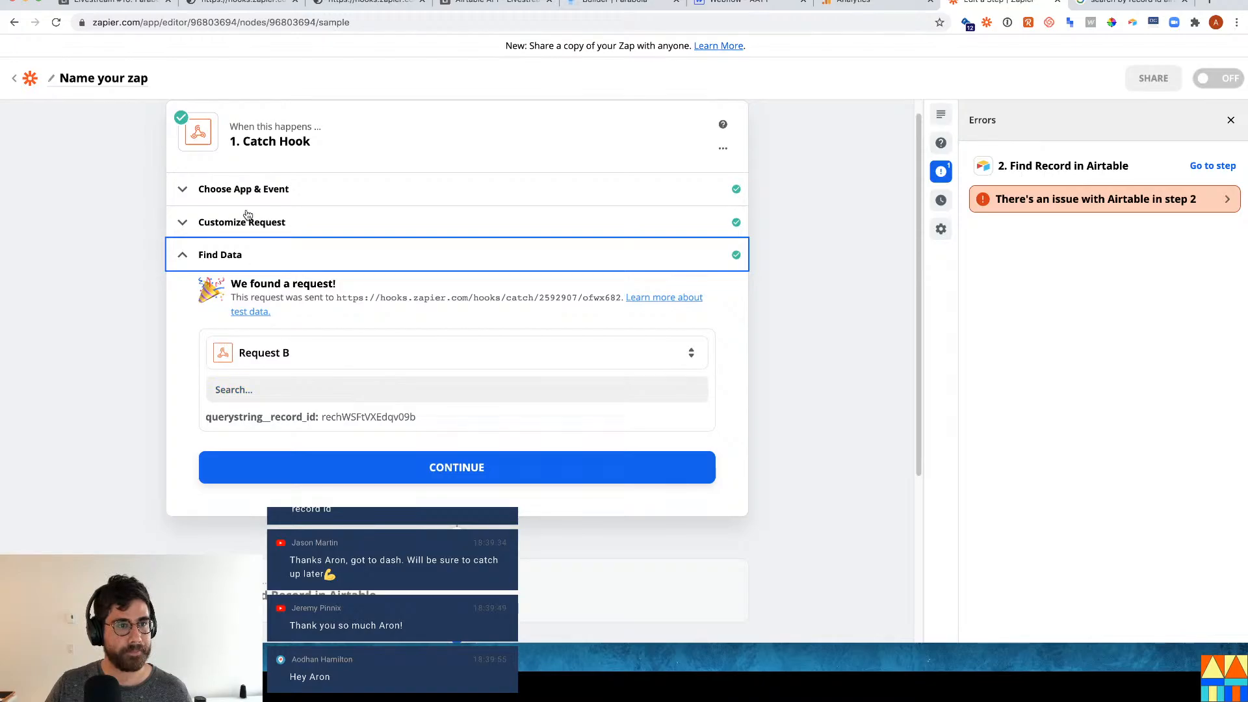
{"action": "left_click", "coordinate": [247, 218]}
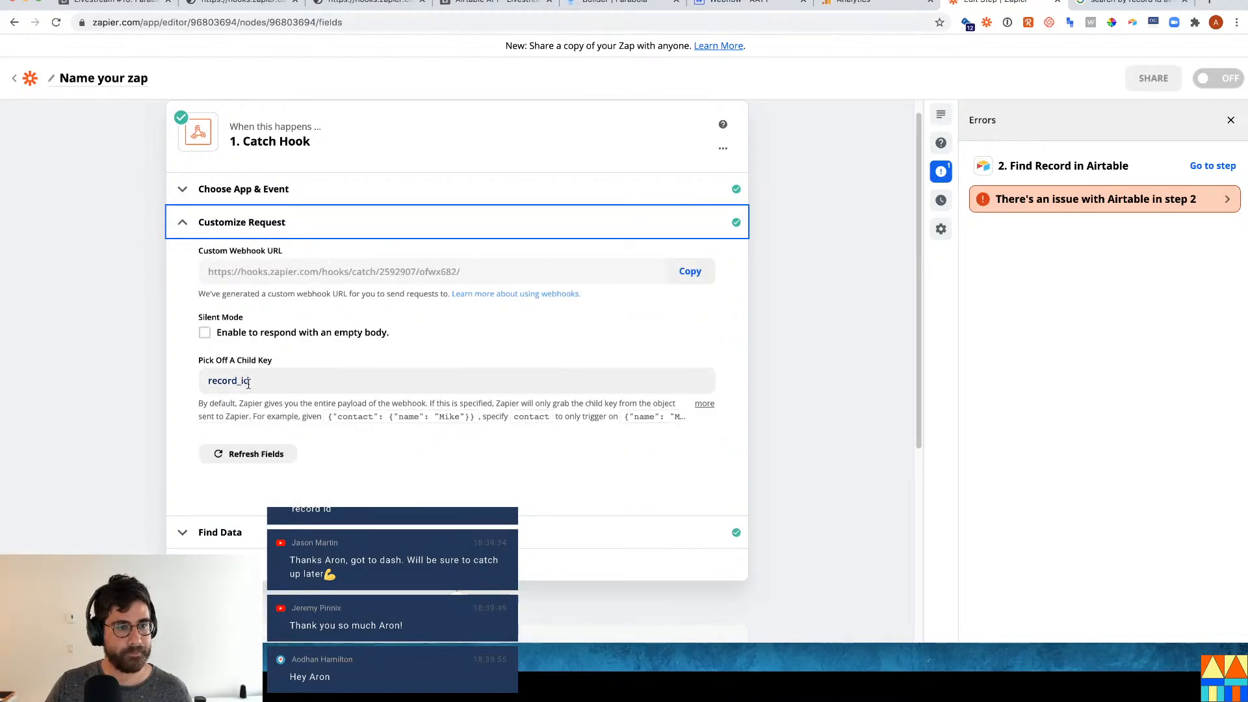
{"action": "left_click", "coordinate": [457, 591]}
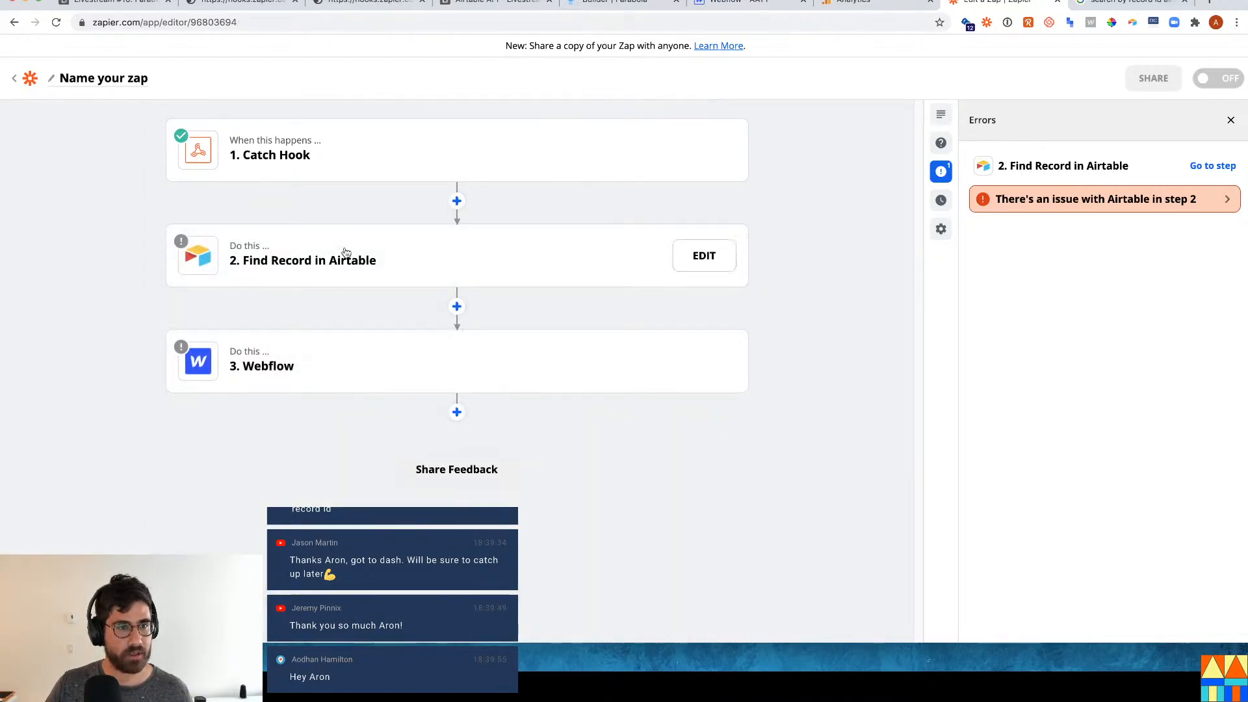
{"action": "left_click", "coordinate": [334, 162]}
{"action": "left_click", "coordinate": [271, 259]}
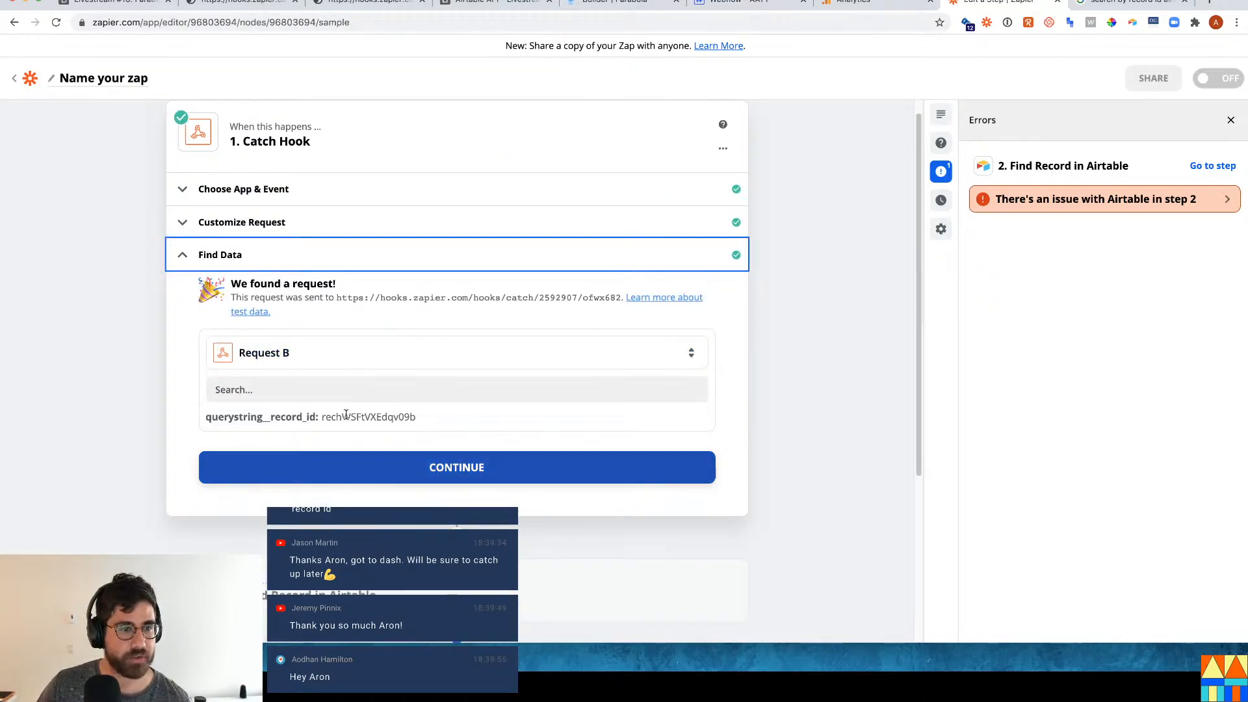
{"action": "left_click", "coordinate": [488, 467]}
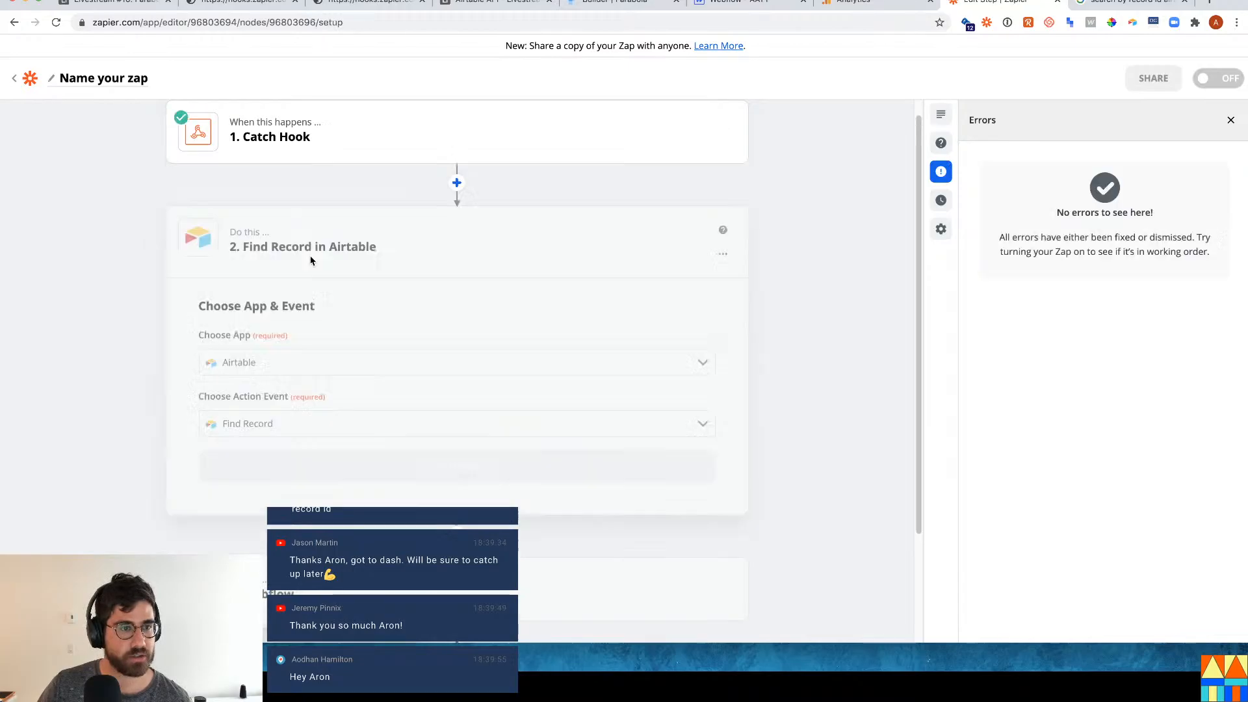
Reopen the Catch Hook trigger and list its captured requests, looking for newer ones.
{"action": "scroll", "coordinate": [390, 286], "scroll_direction": "up", "scroll_amount": 3}
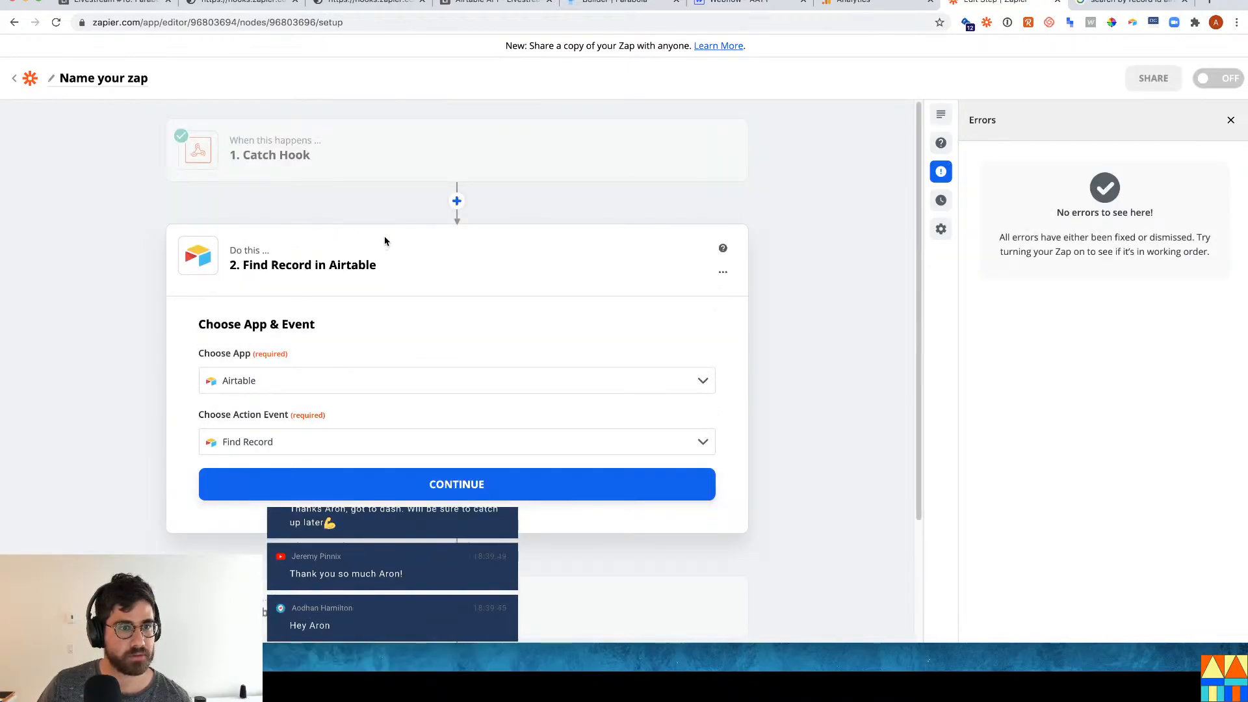
{"action": "left_click", "coordinate": [387, 167]}
{"action": "left_click", "coordinate": [307, 253]}
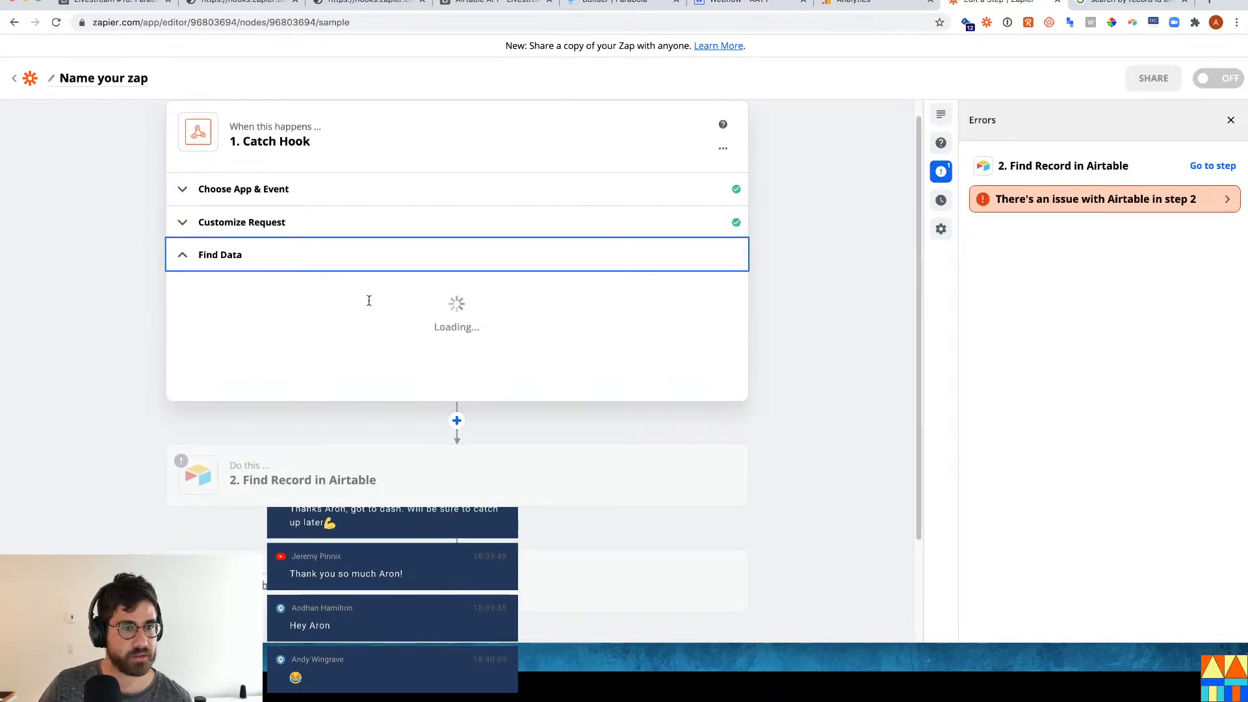
{"action": "left_click", "coordinate": [327, 352]}
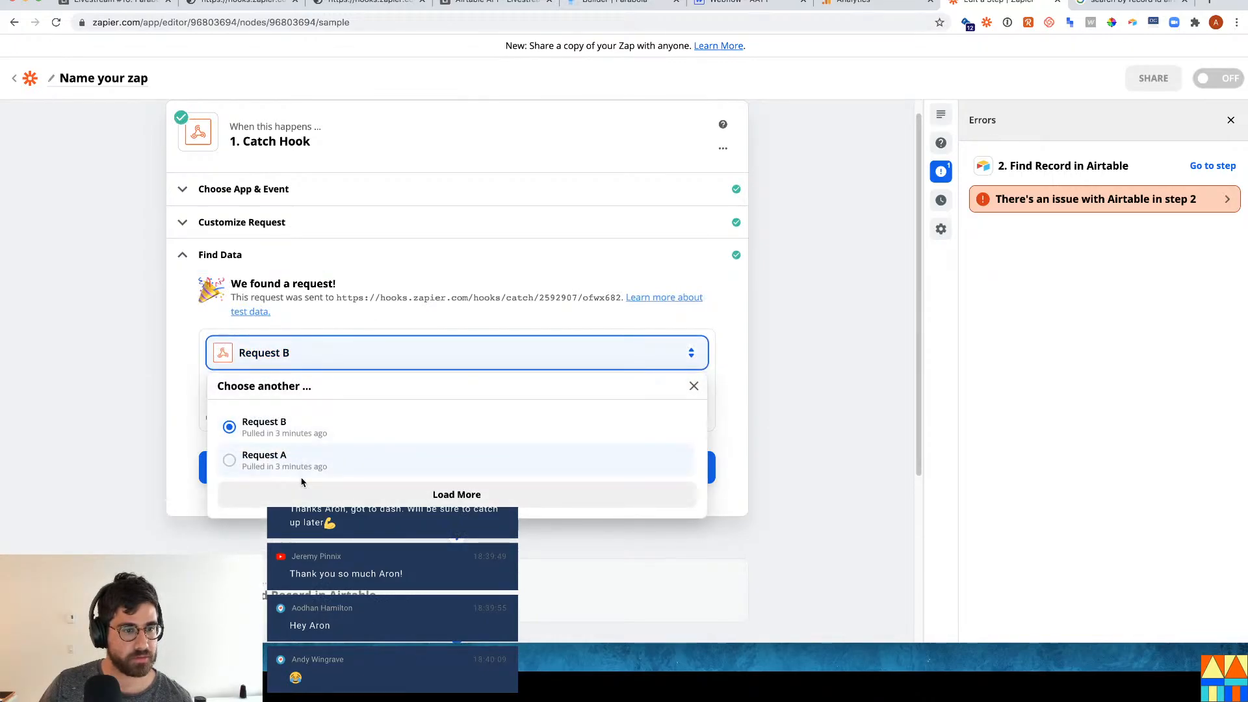
{"action": "left_click", "coordinate": [390, 500]}
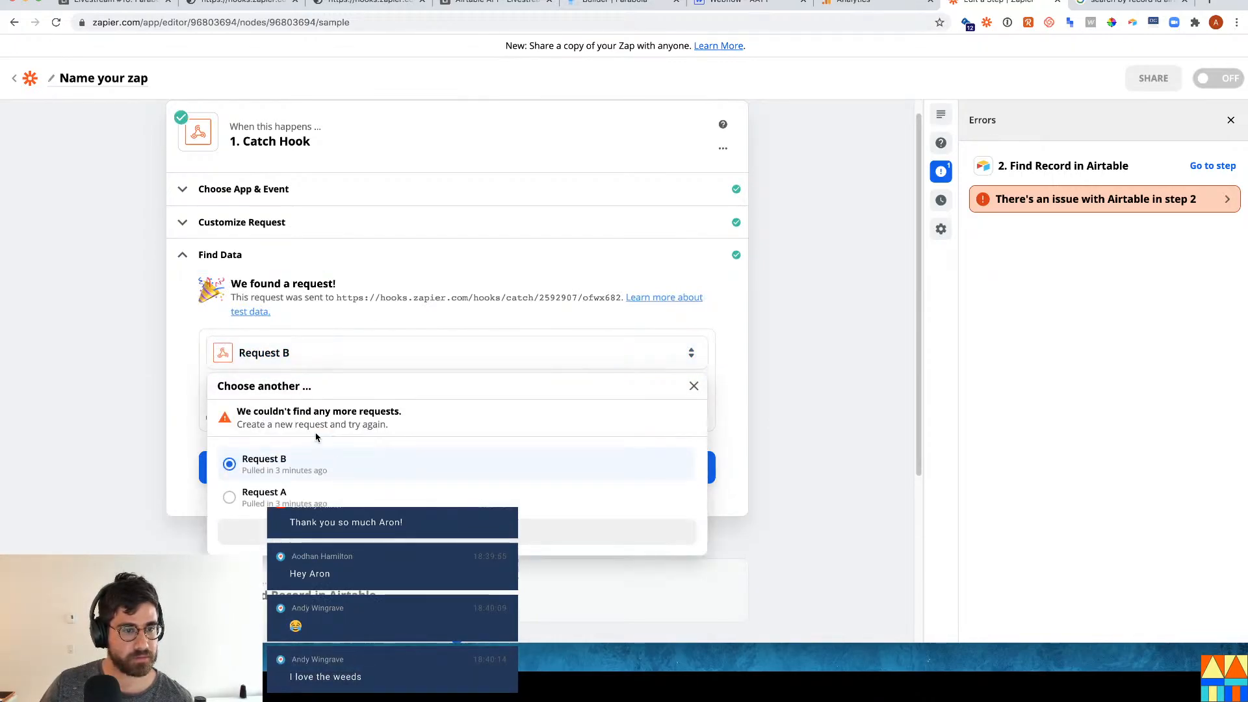
{"action": "left_click", "coordinate": [218, 11]}
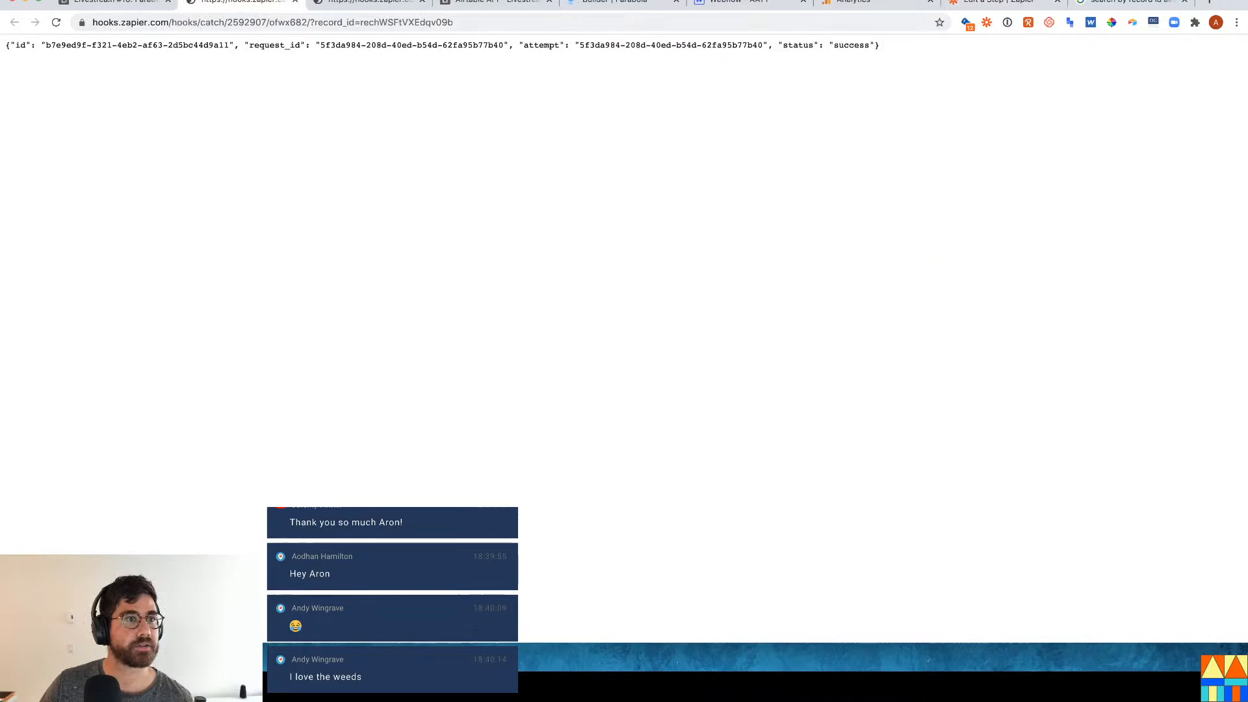
Fire the Airtable webflow button again and pick Request C, carrying the record ID and slug managing-a-music-podcast.
{"action": "left_click", "coordinate": [117, 4]}
{"action": "left_click", "coordinate": [493, 208]}
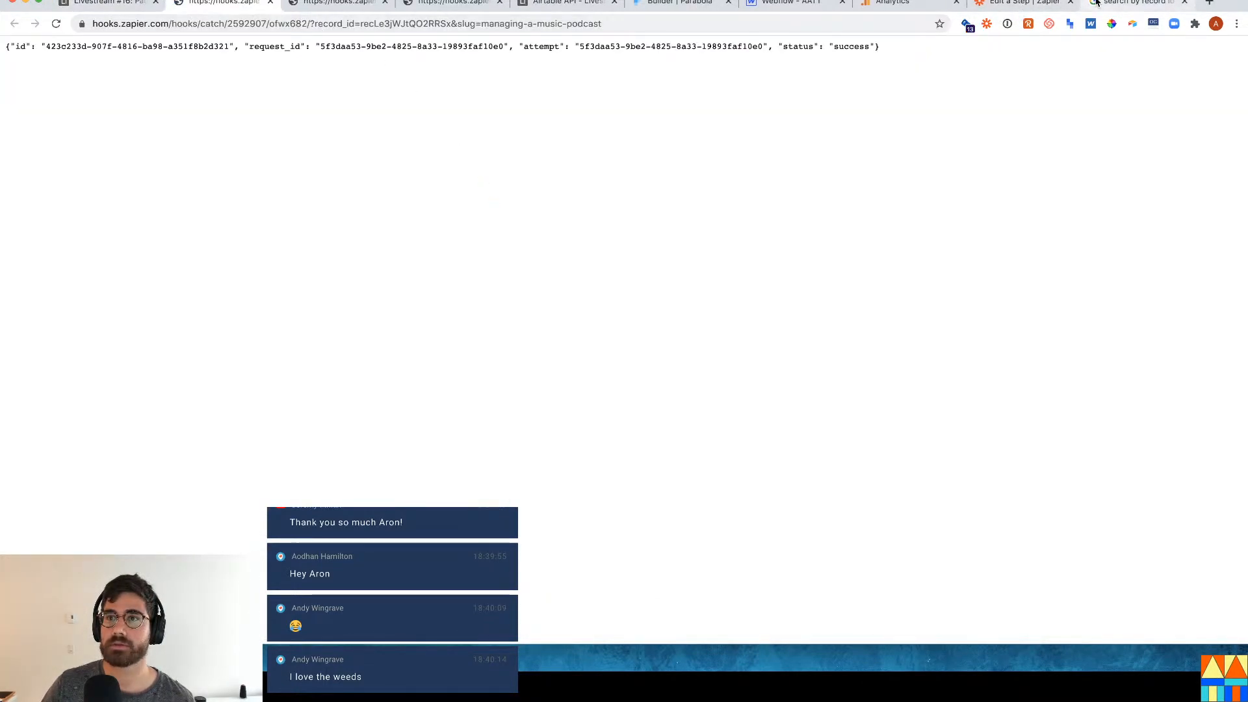
{"action": "left_click", "coordinate": [1024, 3]}
{"action": "left_click", "coordinate": [543, 531]}
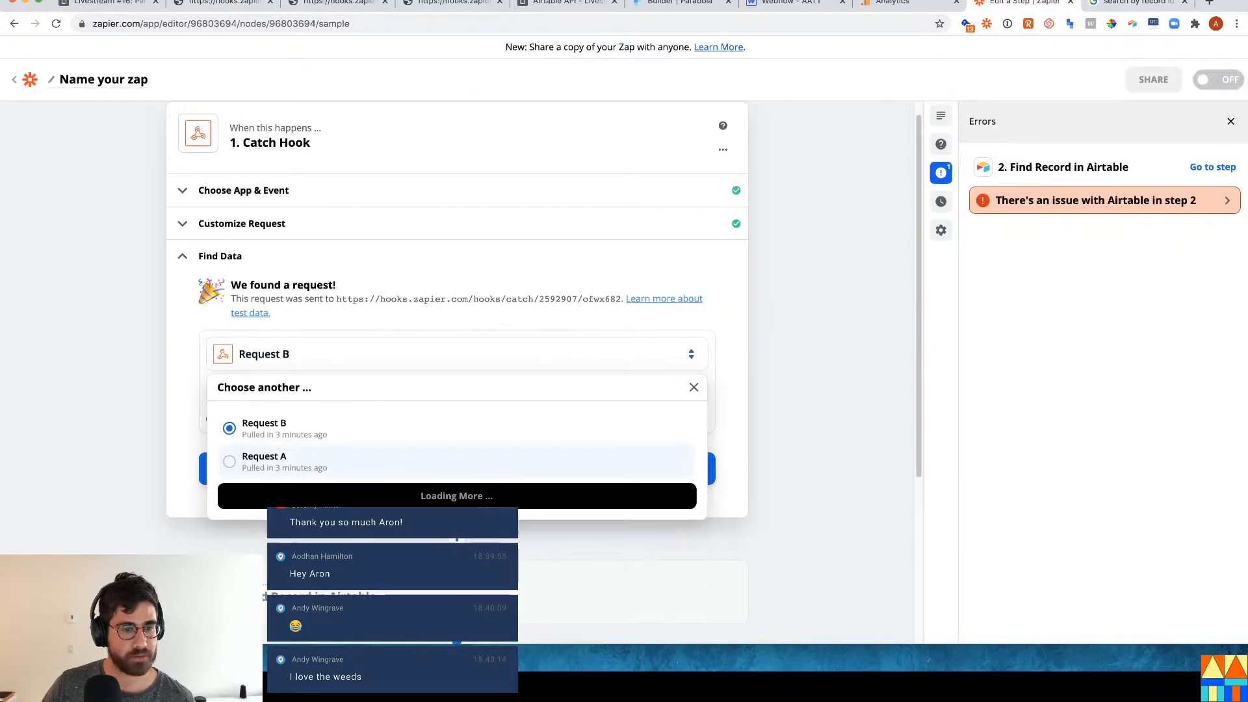
{"action": "left_click", "coordinate": [306, 434]}
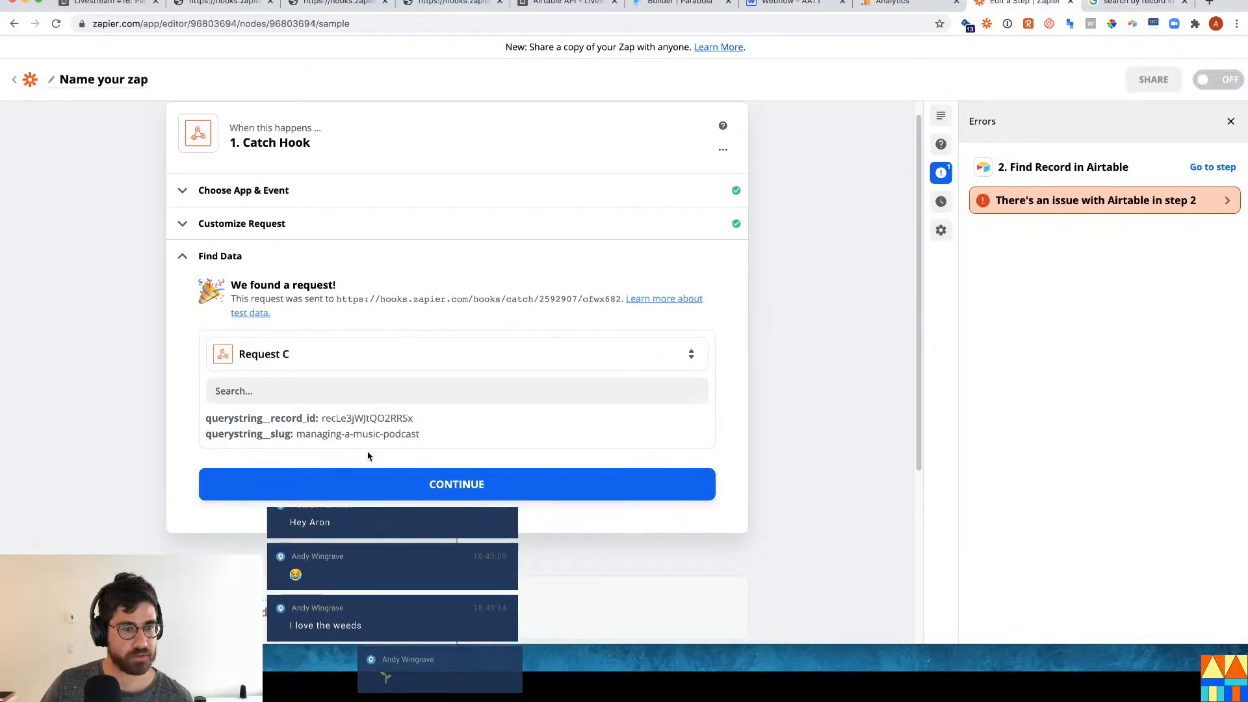
{"action": "left_click_drag", "start_coordinate": [297, 434], "coordinate": [447, 433]}
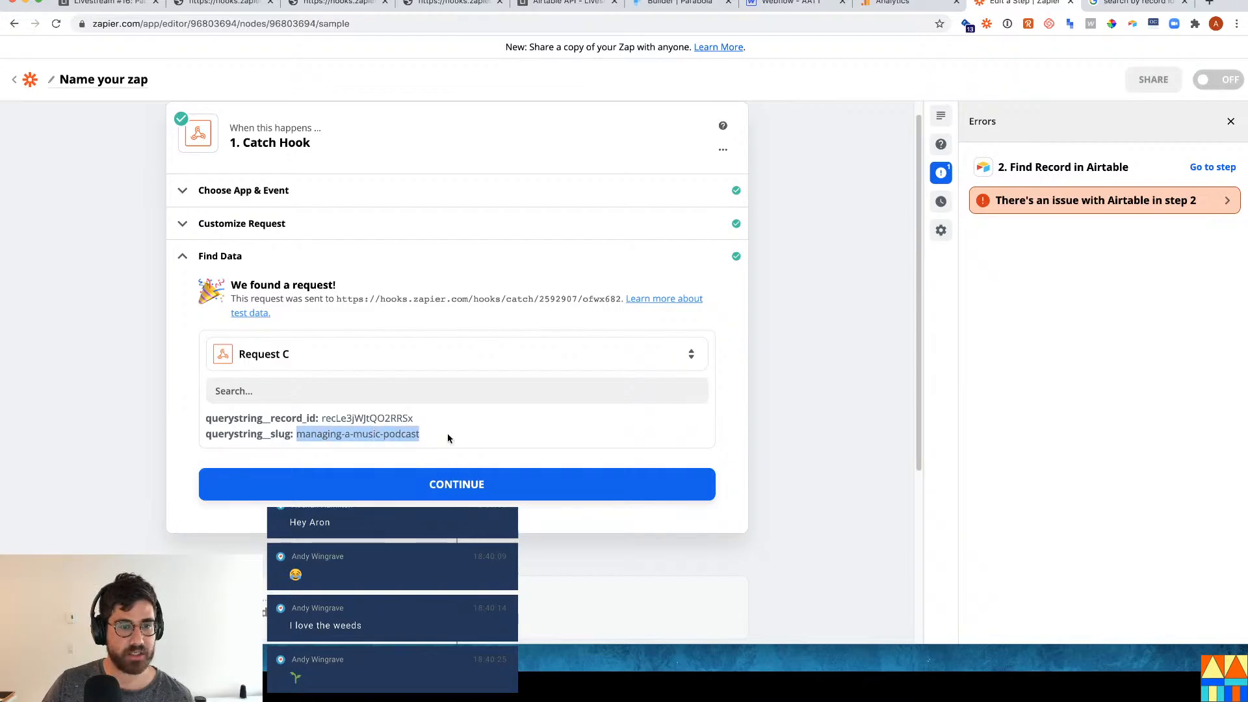
{"action": "scroll", "coordinate": [447, 432], "scroll_direction": "down", "scroll_amount": 2}
{"action": "left_click", "coordinate": [418, 477]}
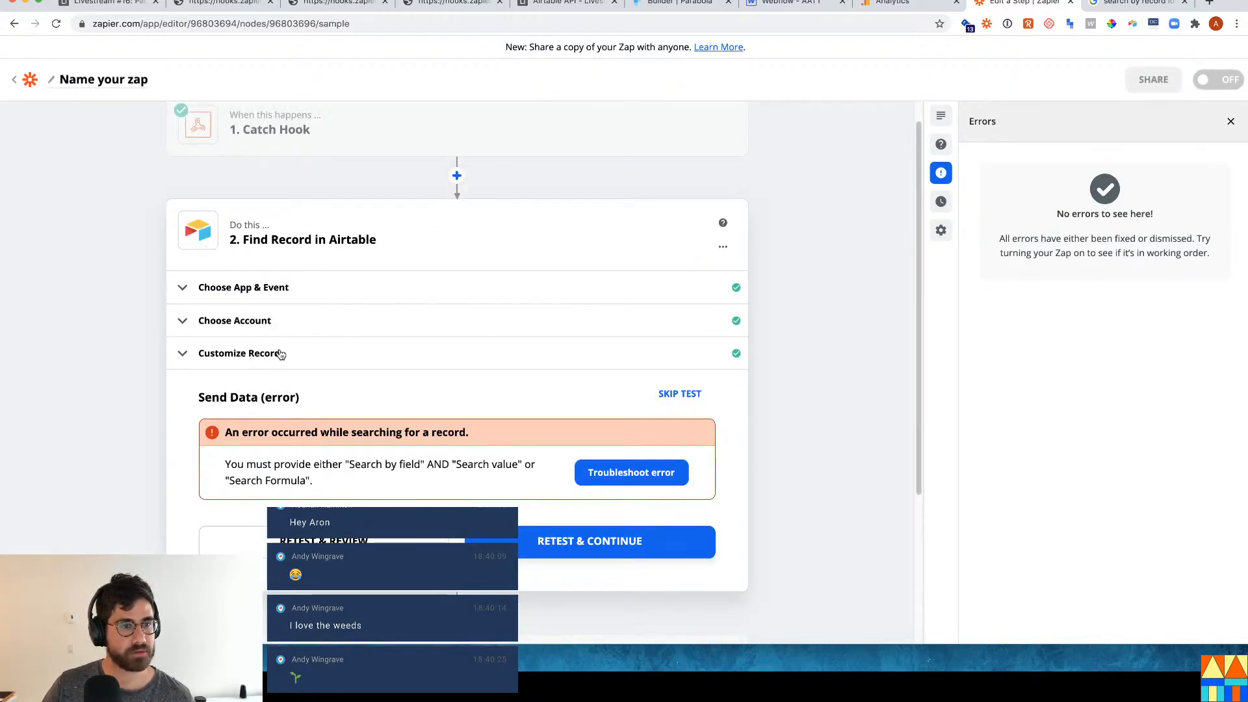
Set Find Record's Search By Field to Slug with Querystring Slug as the search value.
{"action": "left_click", "coordinate": [280, 353]}
{"action": "scroll", "coordinate": [346, 479], "scroll_direction": "down", "scroll_amount": 2}
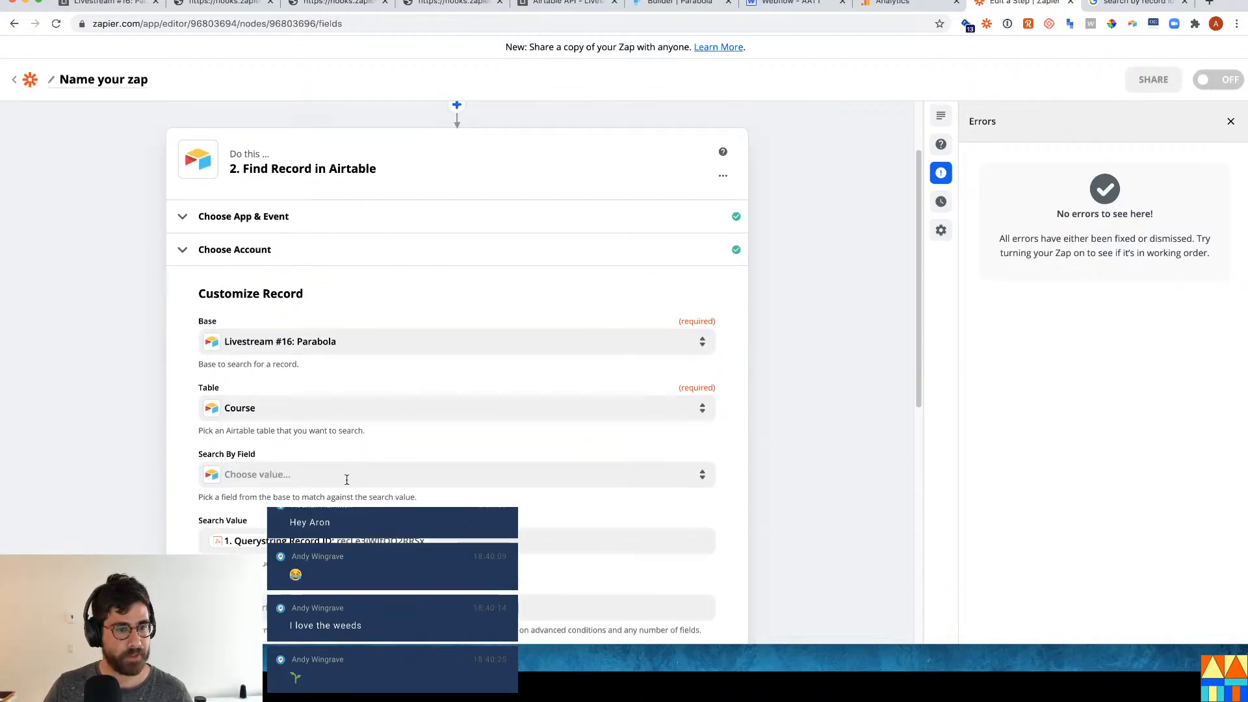
{"action": "left_click", "coordinate": [346, 478]}
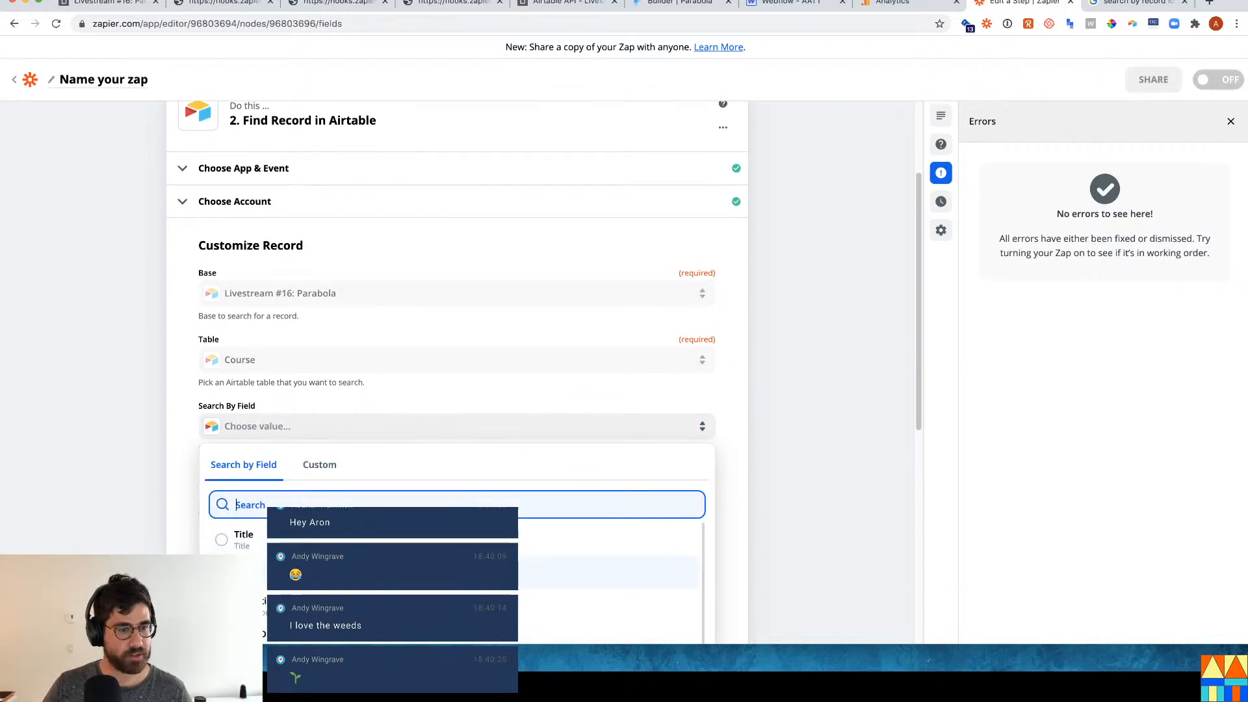
{"action": "left_click", "coordinate": [279, 571]}
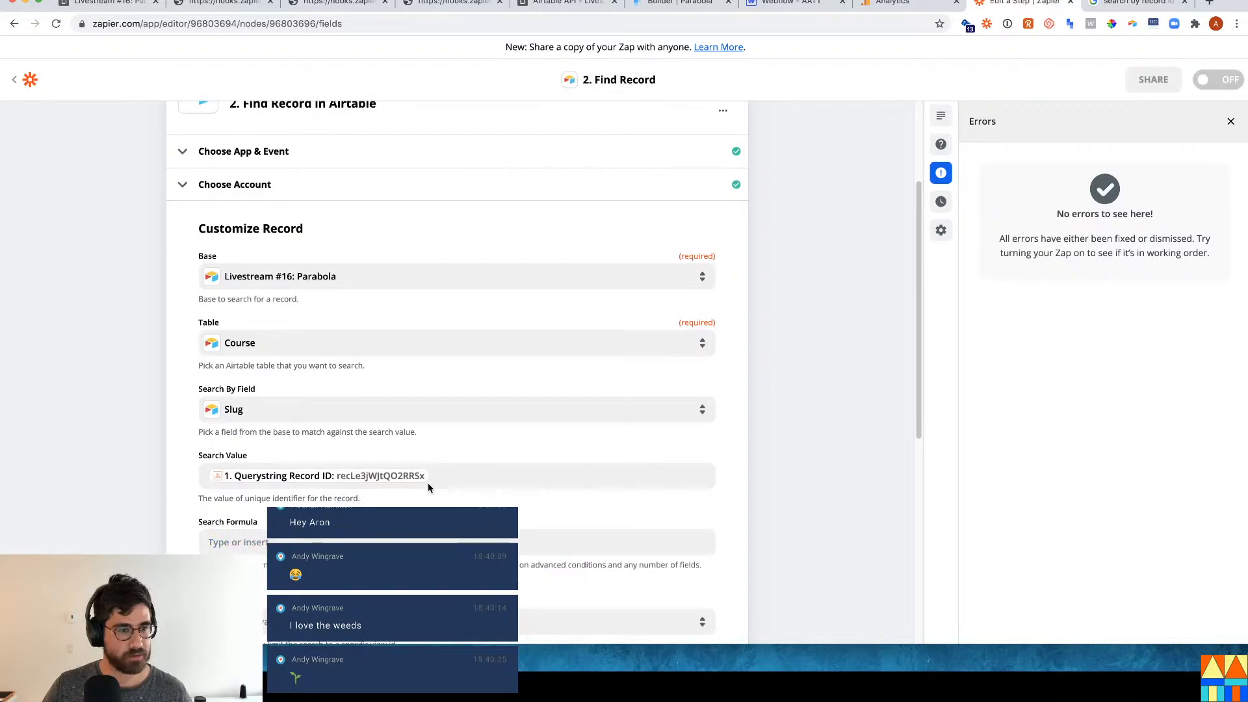
{"action": "left_click", "coordinate": [440, 474]}
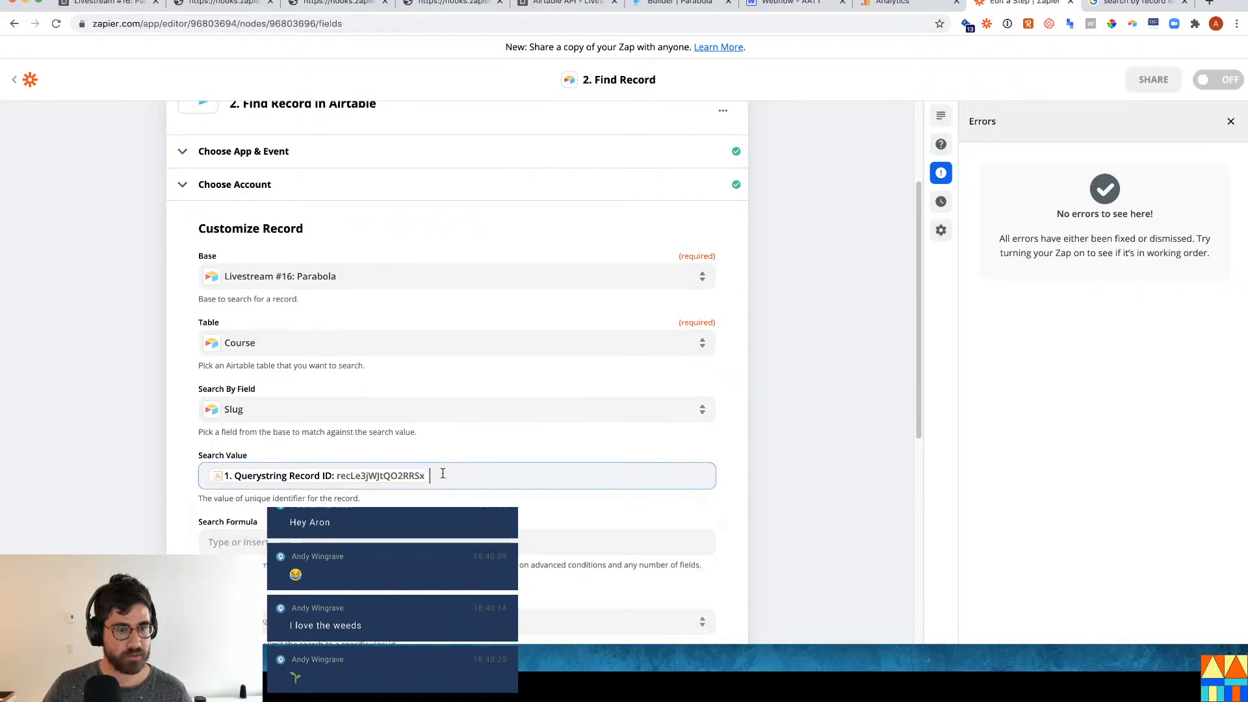
{"action": "key", "text": "BackSpace"}
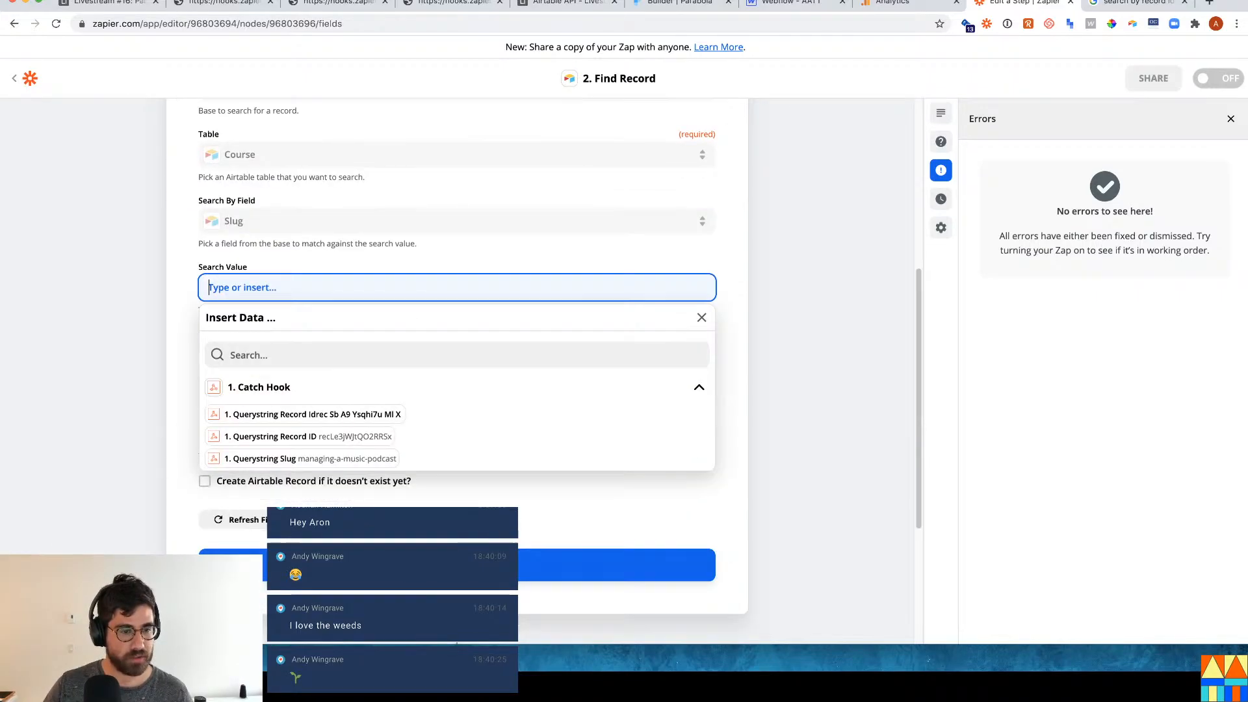
{"action": "left_click", "coordinate": [321, 451]}
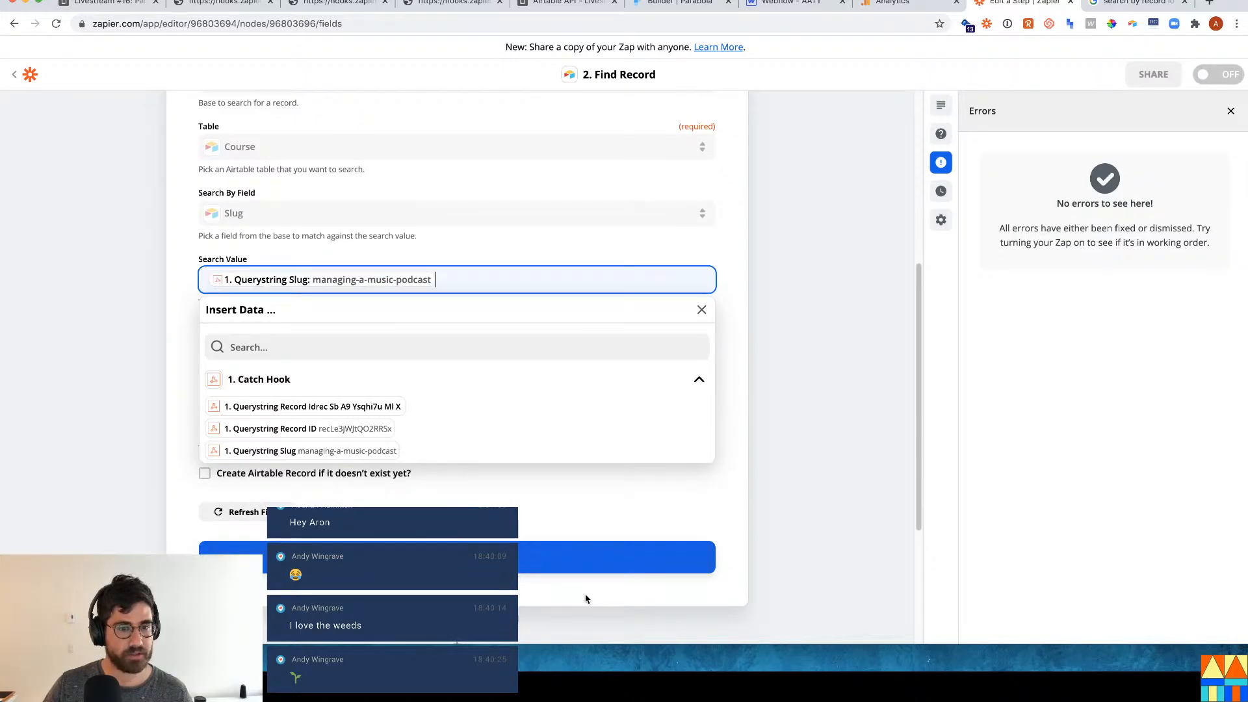
{"action": "left_click", "coordinate": [557, 556]}
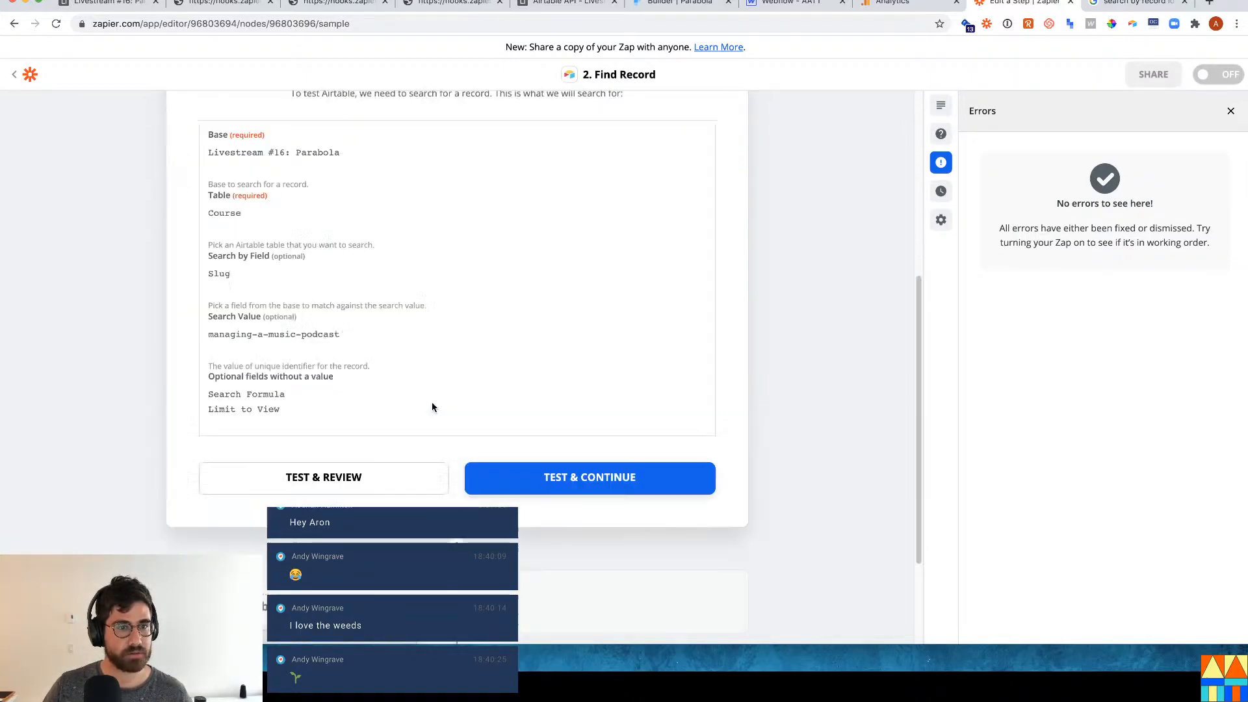
Test the search, confirming it returns the Managing A Music Podcast record.
{"action": "left_click", "coordinate": [585, 477]}
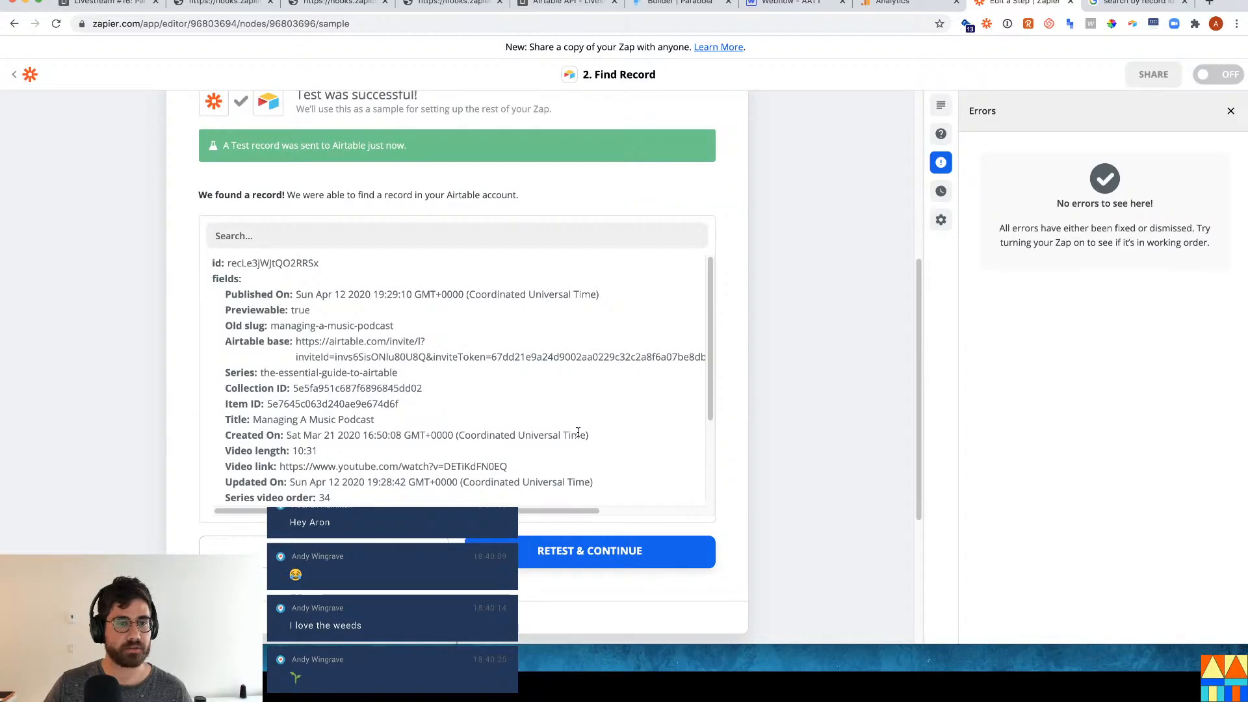
{"action": "scroll", "coordinate": [367, 358], "scroll_direction": "down", "scroll_amount": 2}
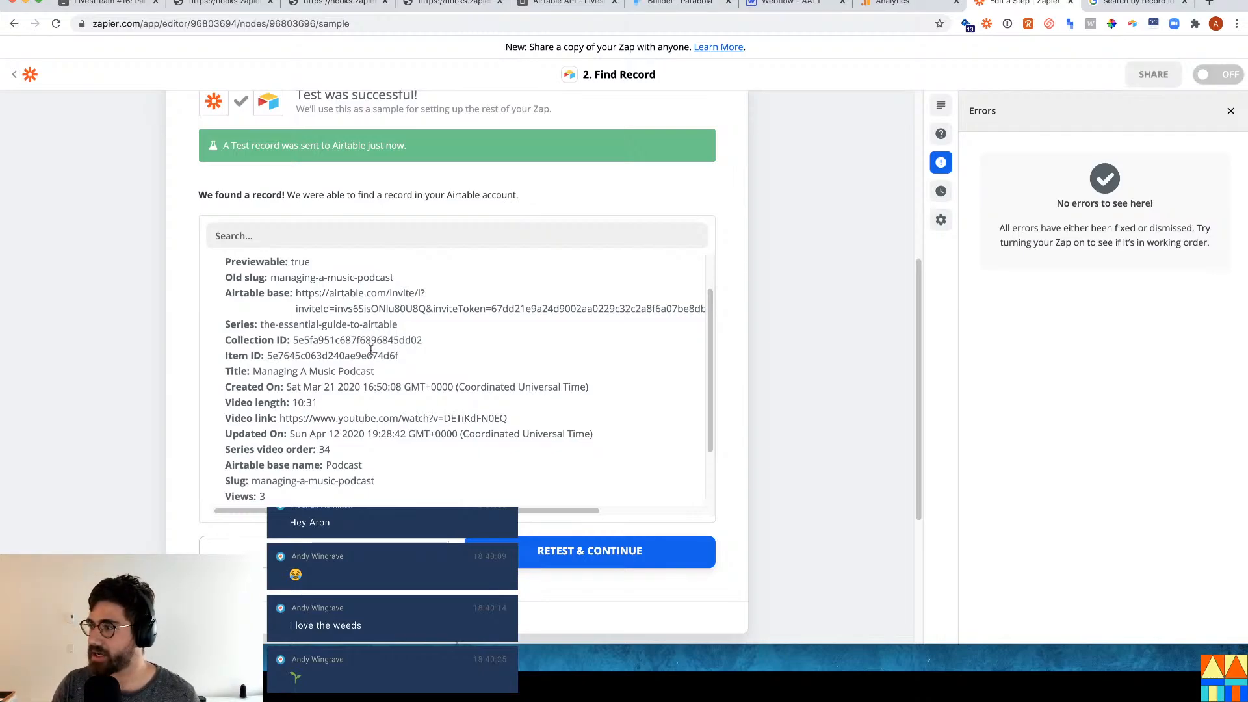
{"action": "scroll", "coordinate": [347, 355], "scroll_direction": "down", "scroll_amount": 2}
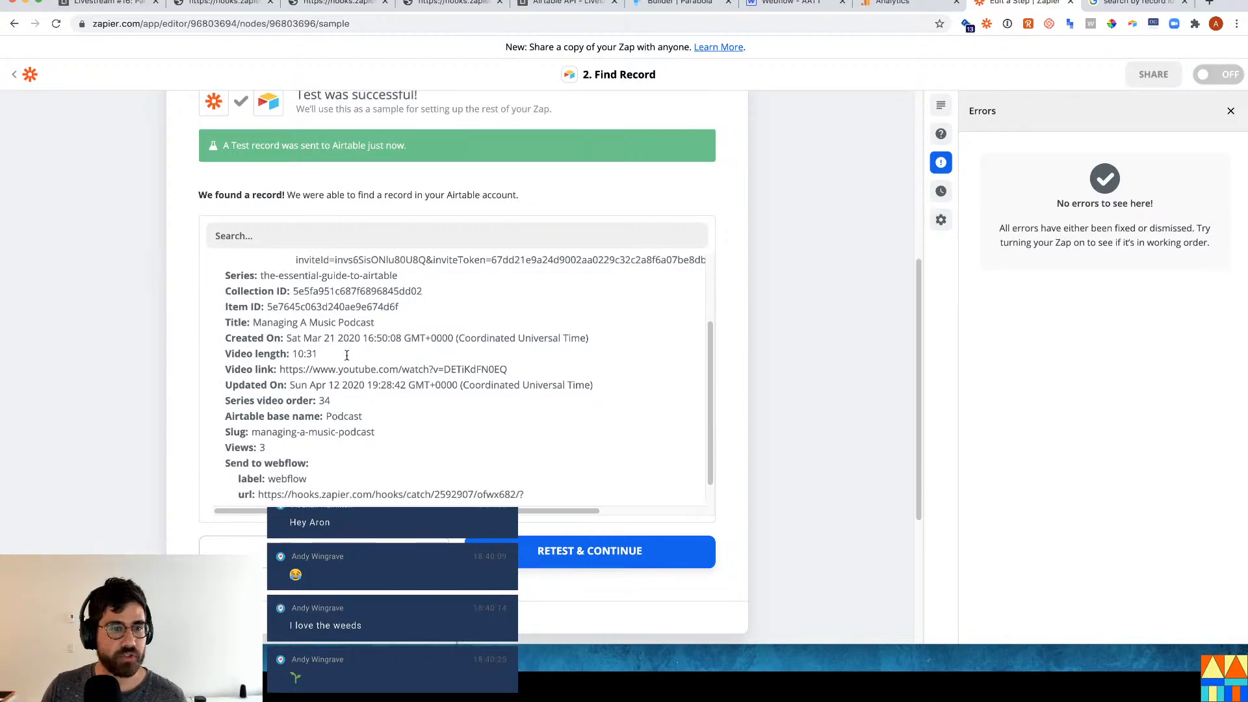
{"action": "scroll", "coordinate": [310, 395], "scroll_direction": "up", "scroll_amount": 1}
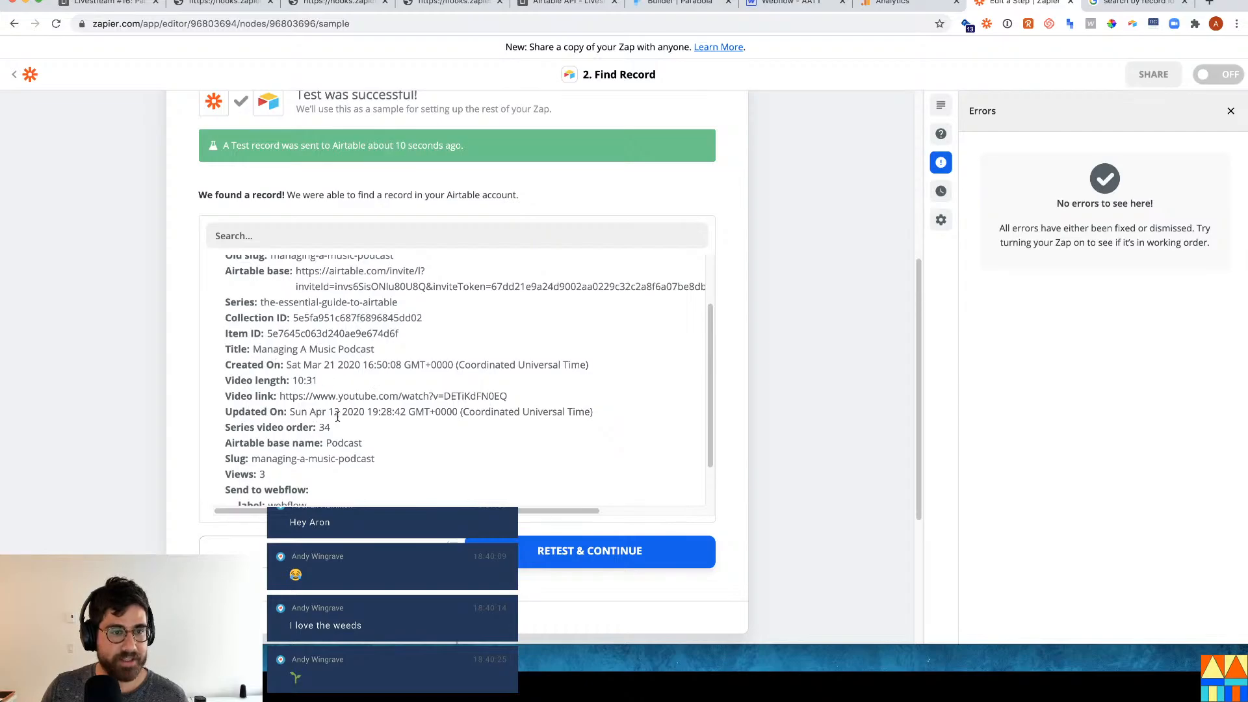
{"action": "scroll", "coordinate": [273, 419], "scroll_direction": "down", "scroll_amount": 6}
{"action": "left_click", "coordinate": [315, 463]}
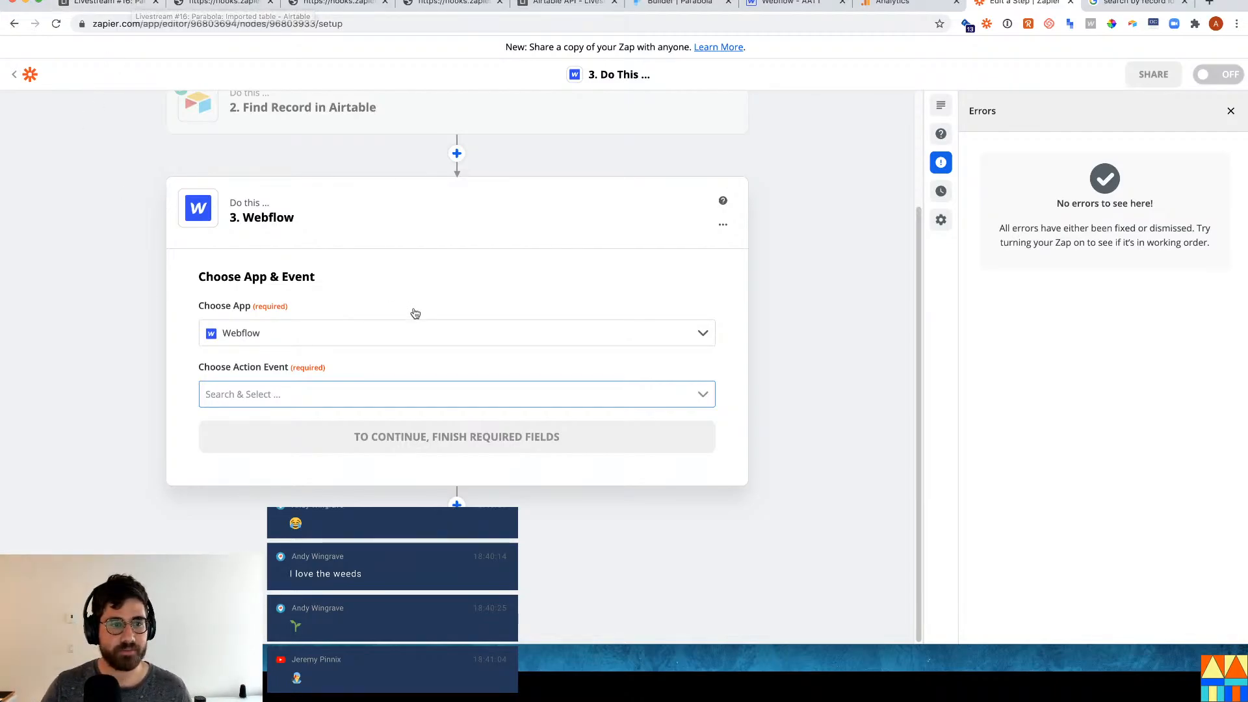
Expand the completed Find Record in Airtable step, then switch to the Airtable Course table.
{"action": "scroll", "coordinate": [417, 314], "scroll_direction": "up", "scroll_amount": 3}
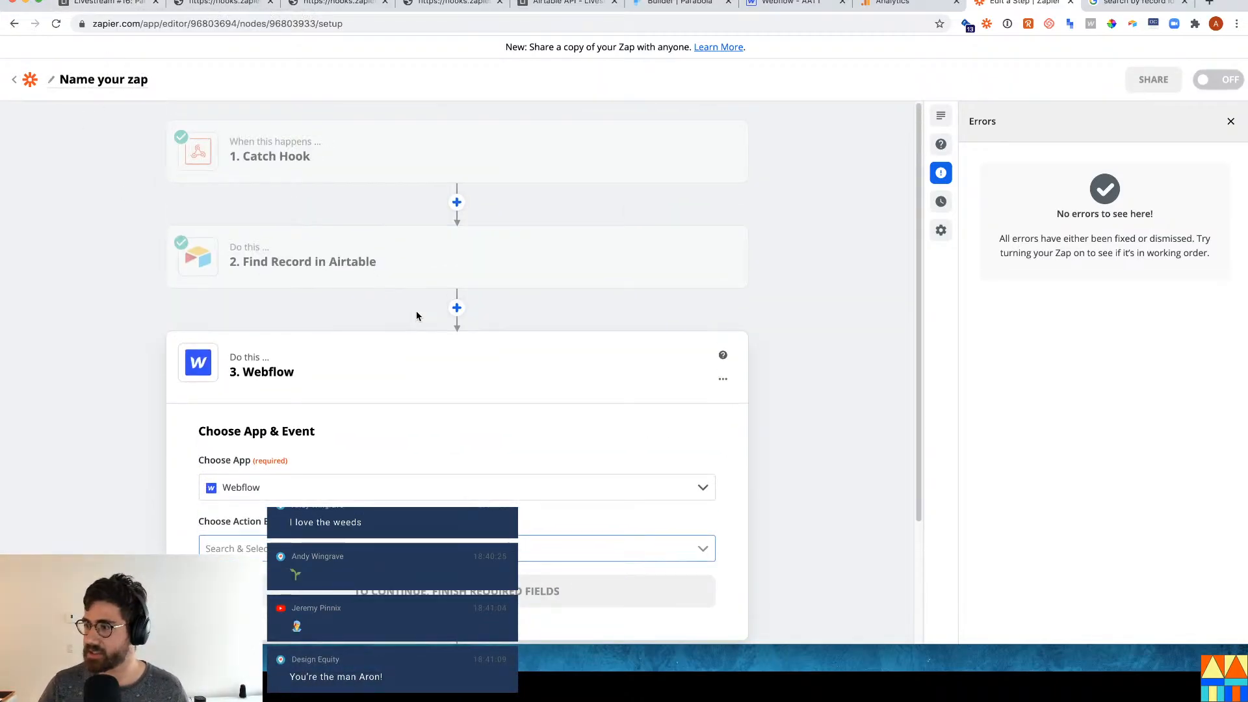
{"action": "left_click", "coordinate": [362, 259]}
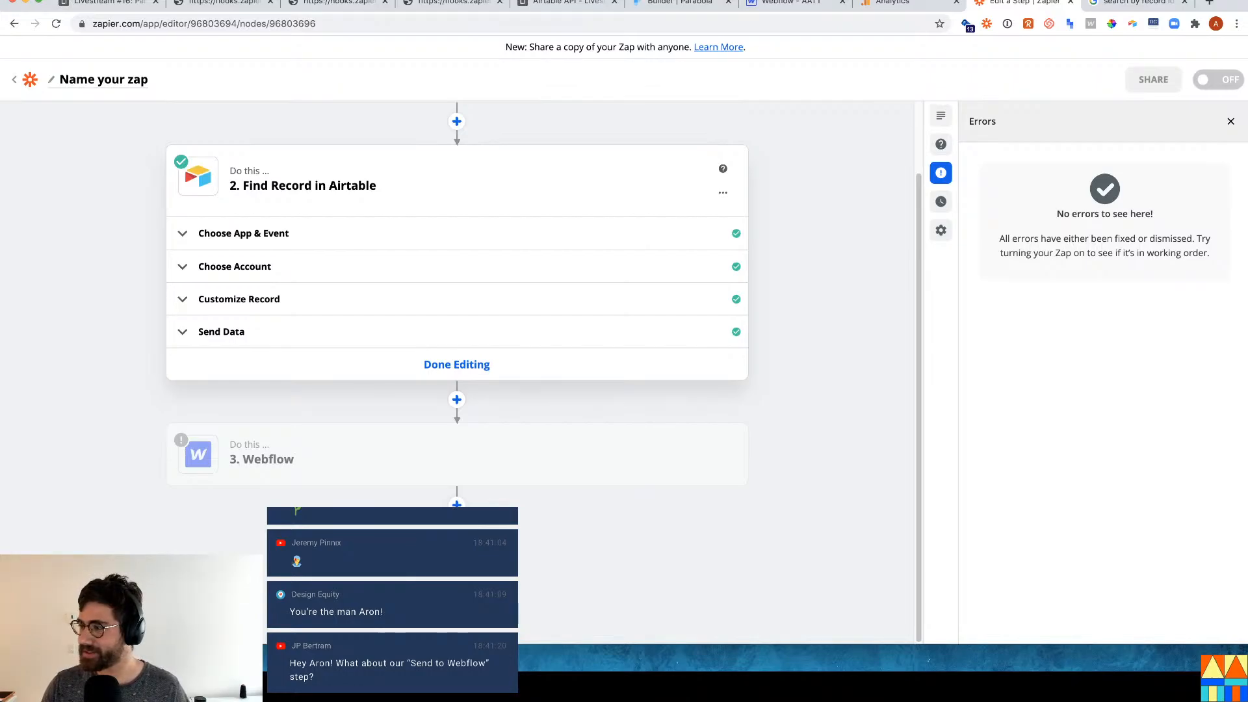
{"action": "left_click", "coordinate": [65, 5]}
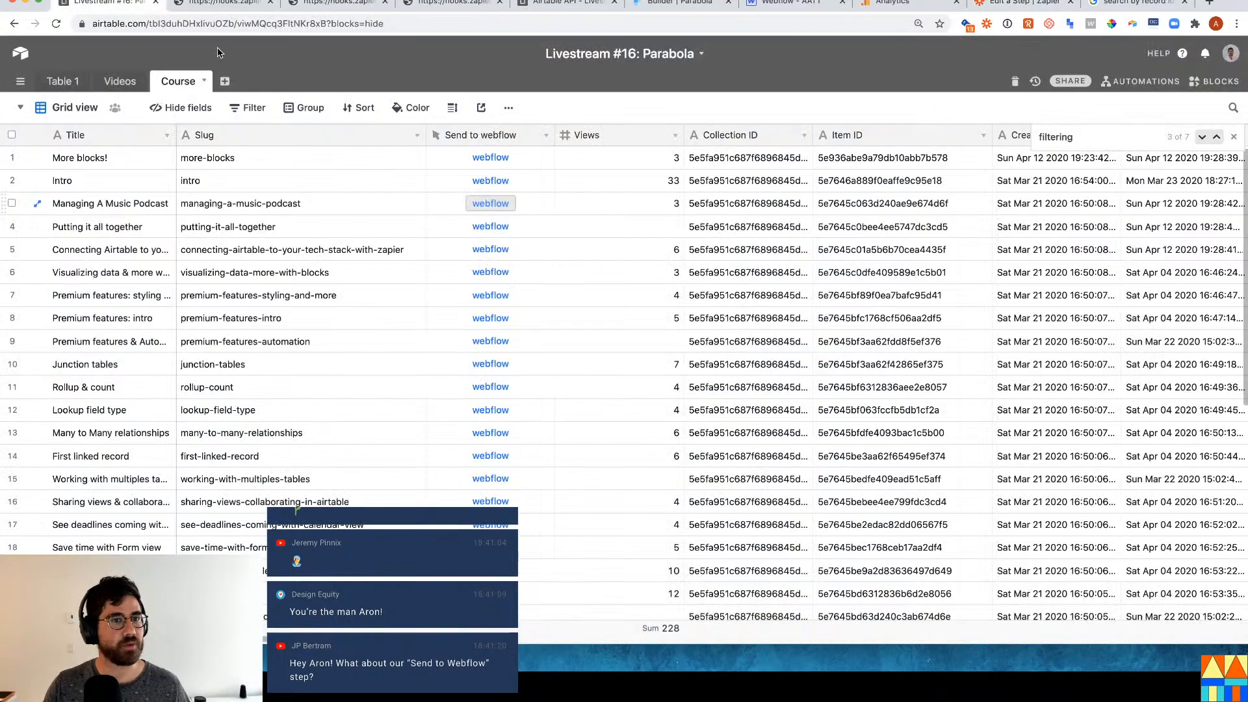
Send Managing A Music Podcast to the webhook via its webflow button, then return to Zapier.
{"action": "left_click", "coordinate": [492, 204]}
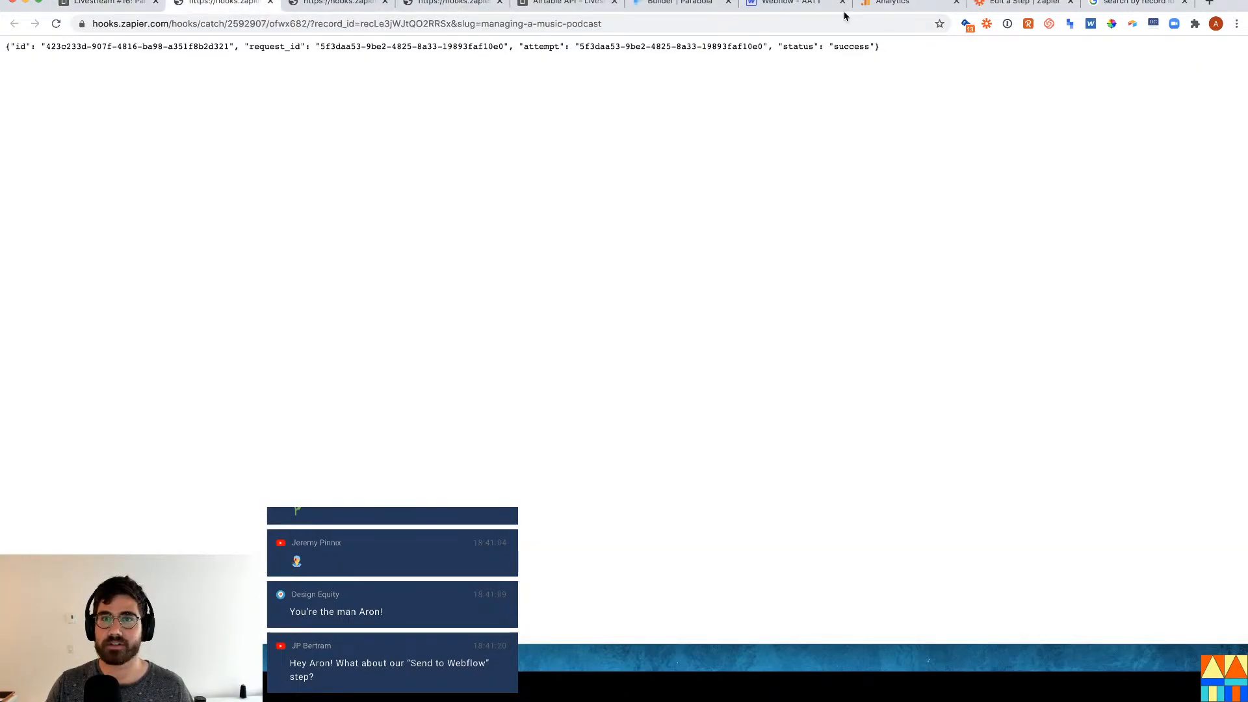
{"action": "left_click", "coordinate": [1043, 7]}
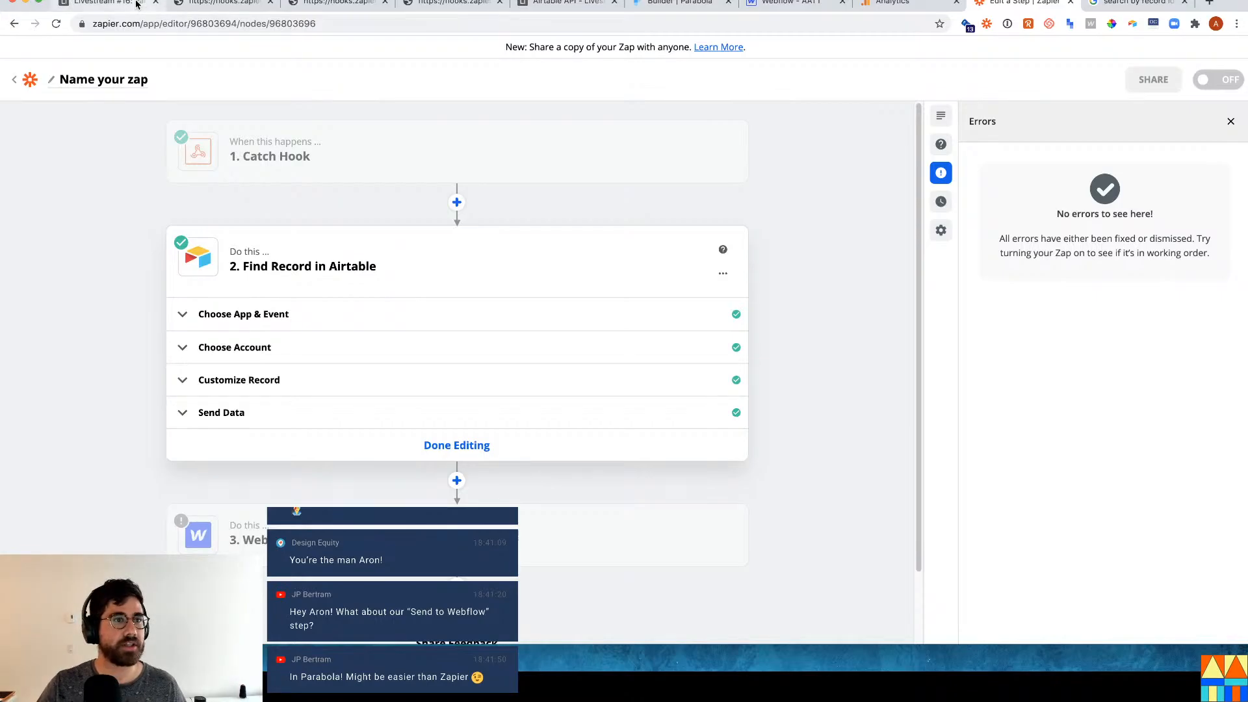
Switch back to the Course table in the Airtable Livestream #16: Parabola base.
{"action": "left_click", "coordinate": [136, 4]}
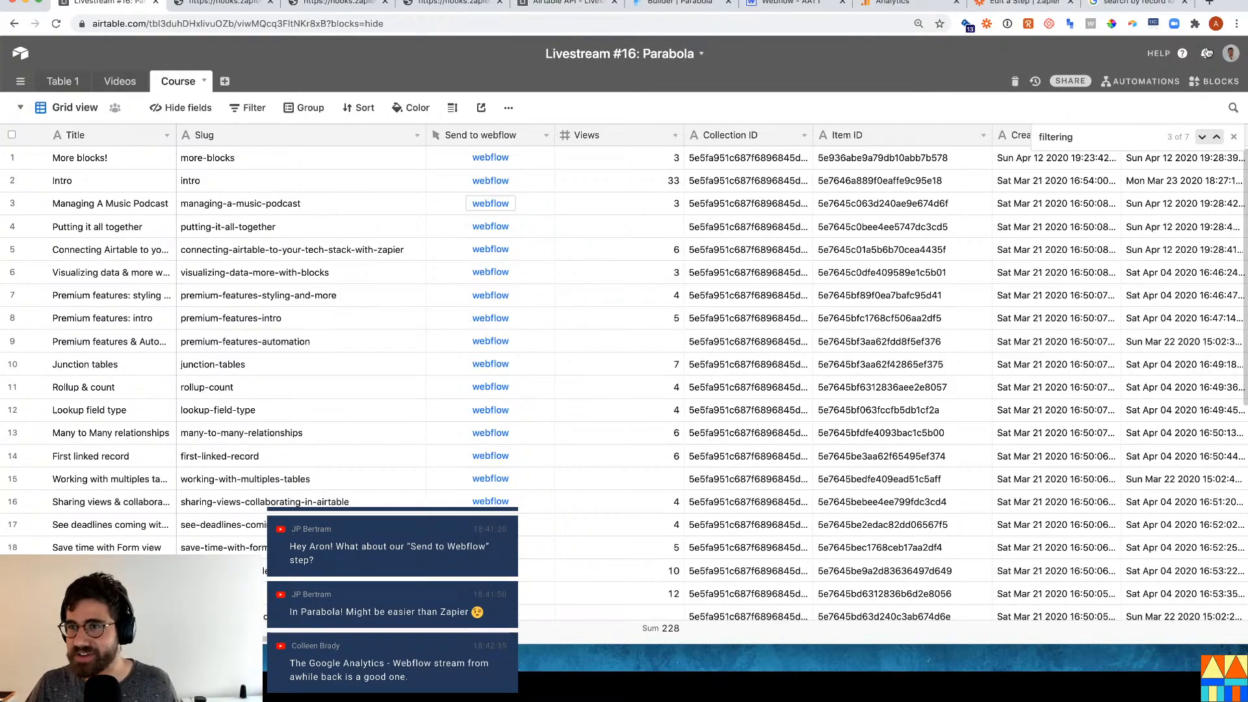
Open Dashboard 1 and tick the Send to Webflow checklist item under Bonus stuff.
{"action": "left_click", "coordinate": [1207, 83]}
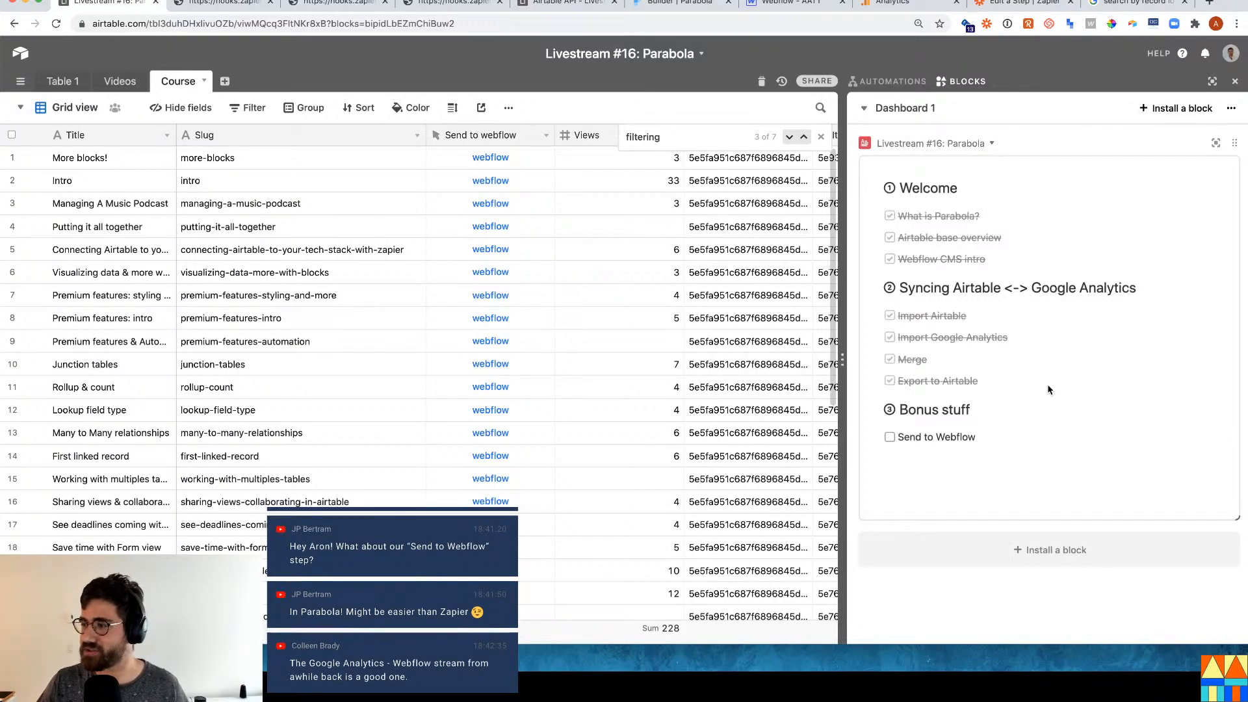
{"action": "left_click", "coordinate": [889, 437]}
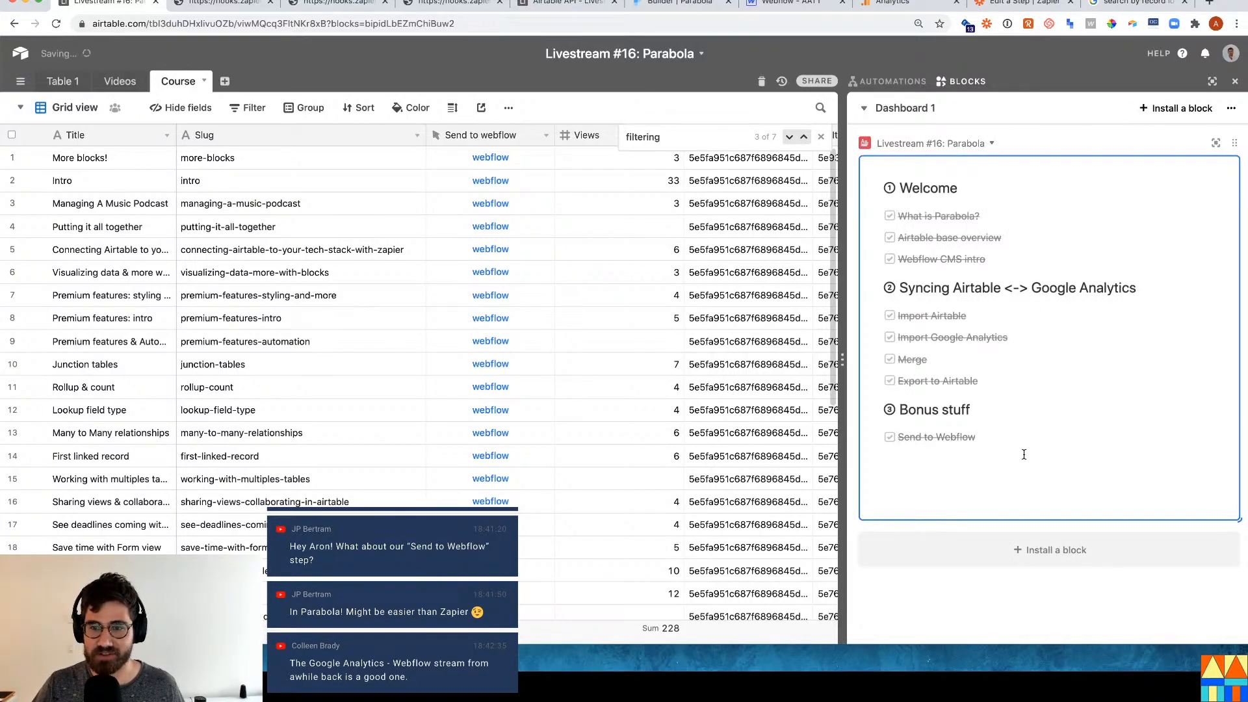